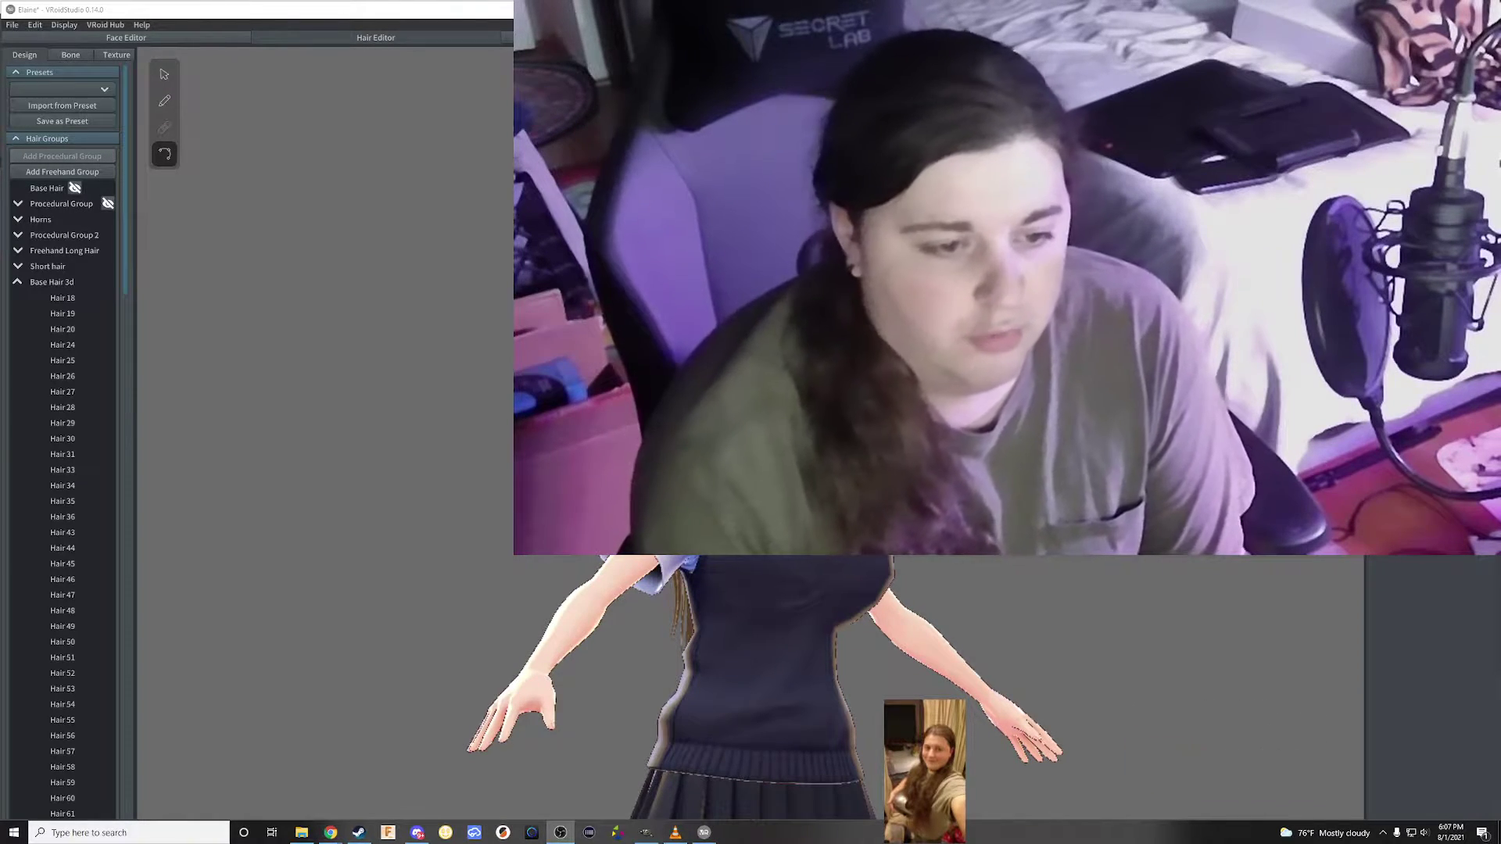
Turn the avatar to face forward, cycle through GIMP and Steam, and return to VRoid Studio
{"action": "right_click_drag", "start_coordinate": [781, 640], "coordinate": [769, 645]}
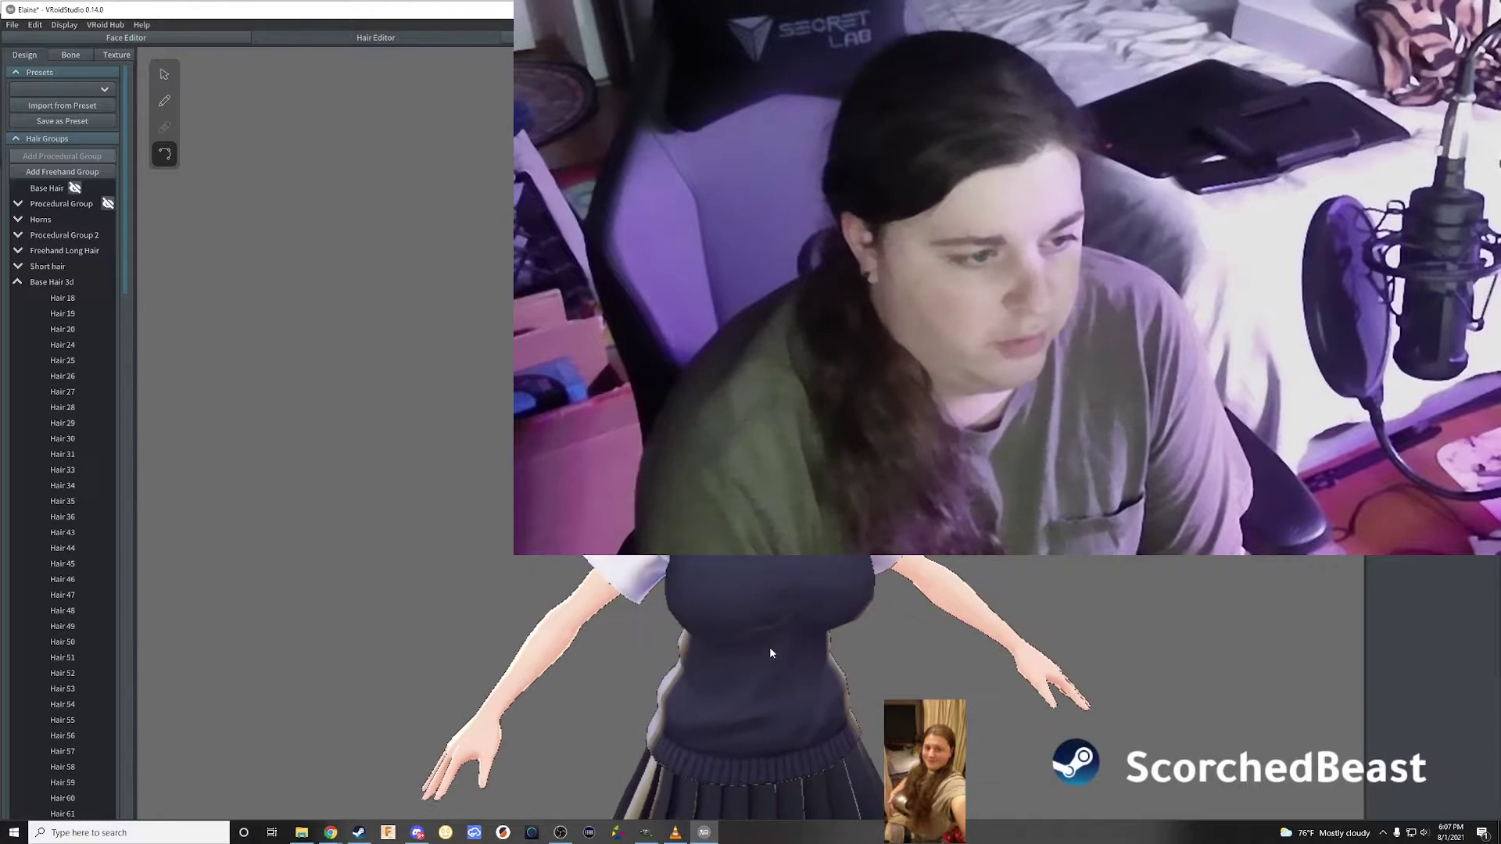
{"action": "left_click", "coordinate": [704, 833]}
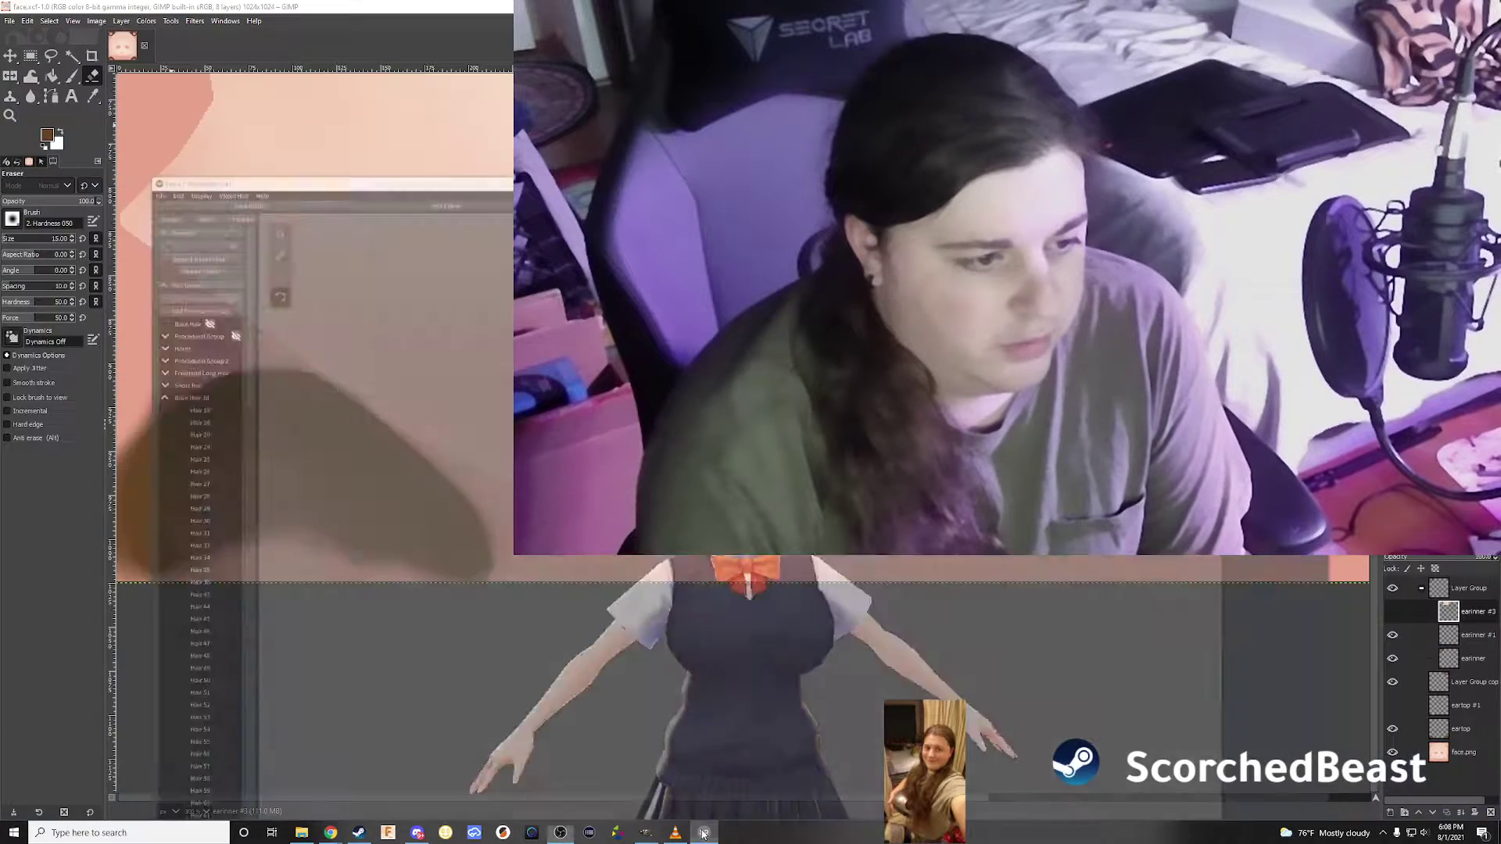
{"action": "left_click", "coordinate": [703, 833]}
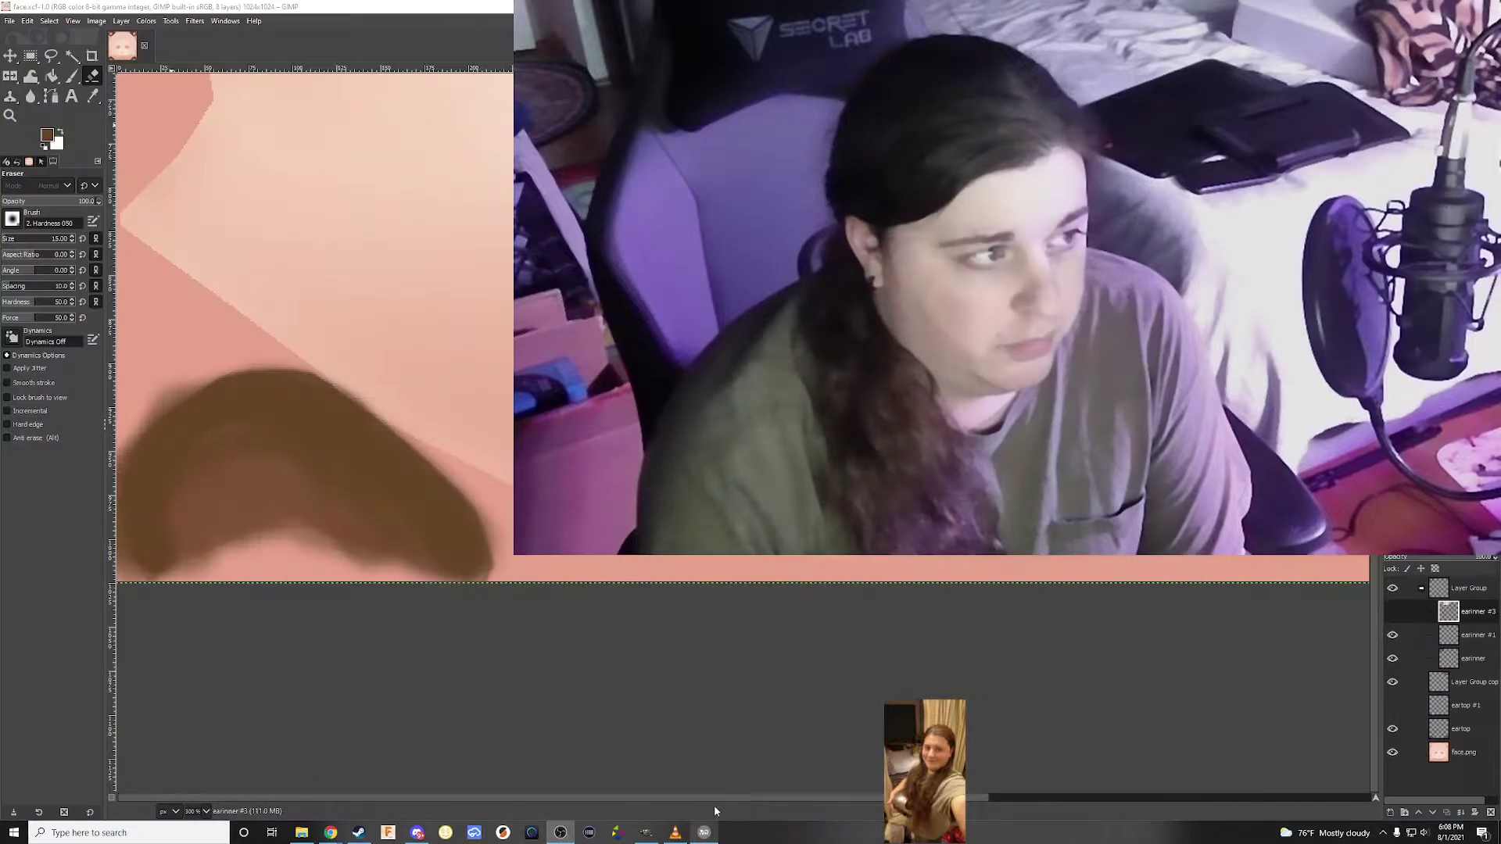
{"action": "key", "text": "alt+Tab"}
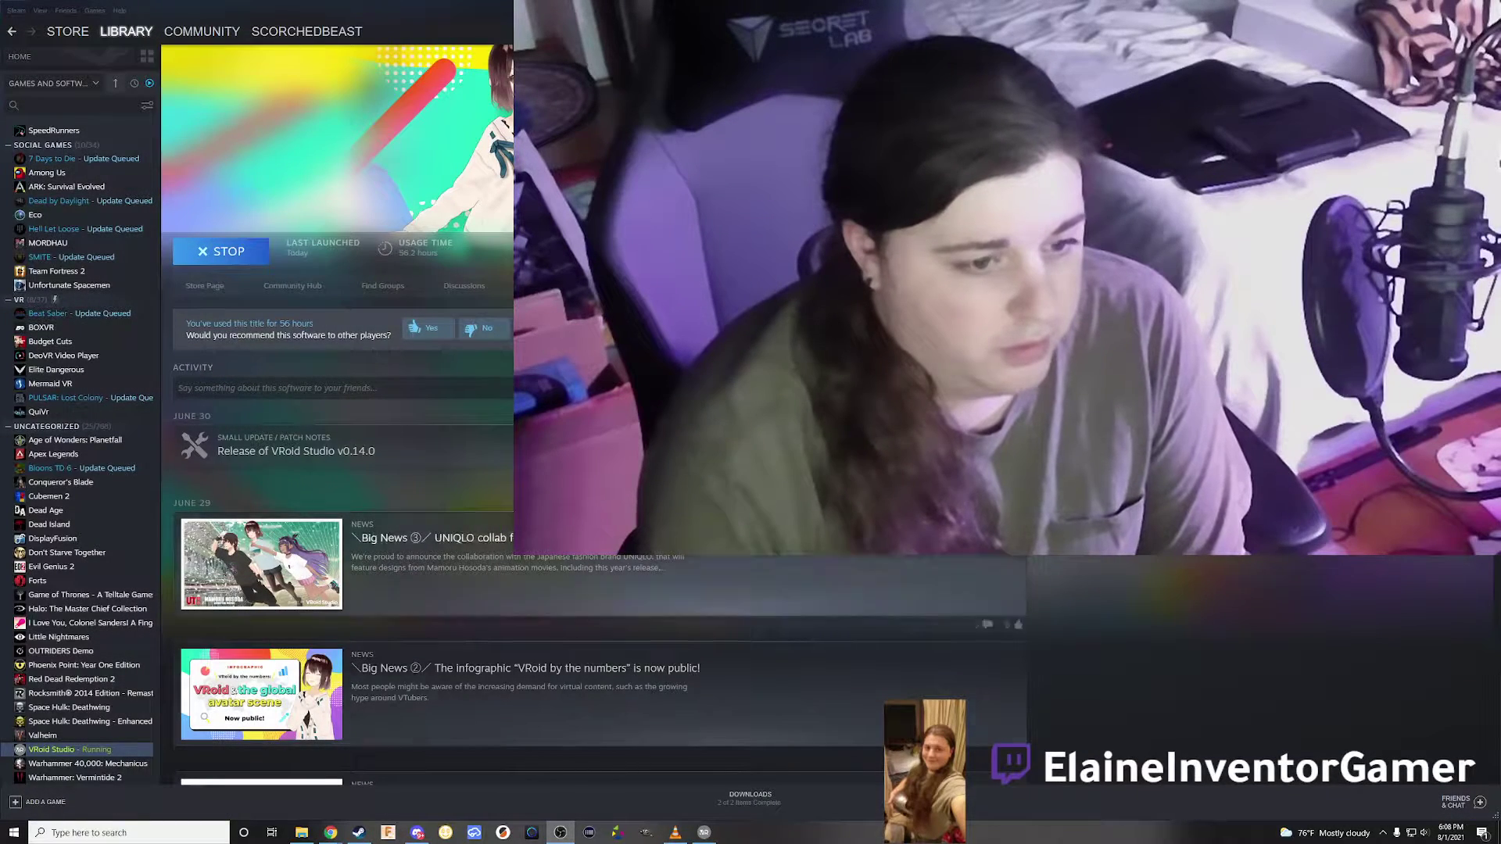
{"action": "left_click", "coordinate": [701, 833]}
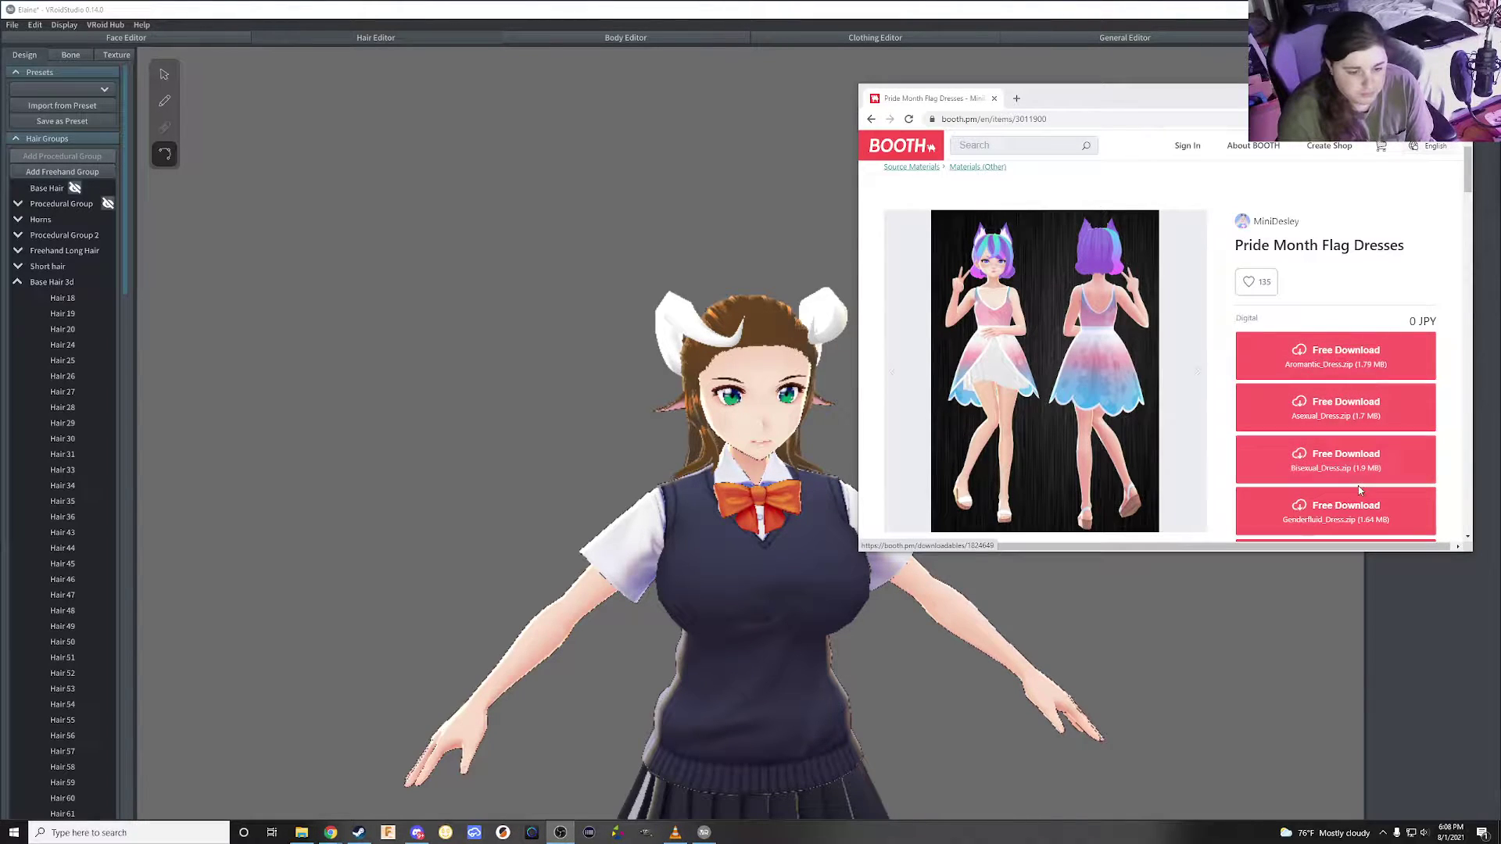
Scroll the BOOTH page down to the Allowed/NOT Allowed terms and the Transgender Free Download button
{"action": "scroll", "coordinate": [1364, 485], "scroll_direction": "down", "scroll_amount": 1}
{"action": "scroll", "coordinate": [1362, 487], "scroll_direction": "down", "scroll_amount": 1}
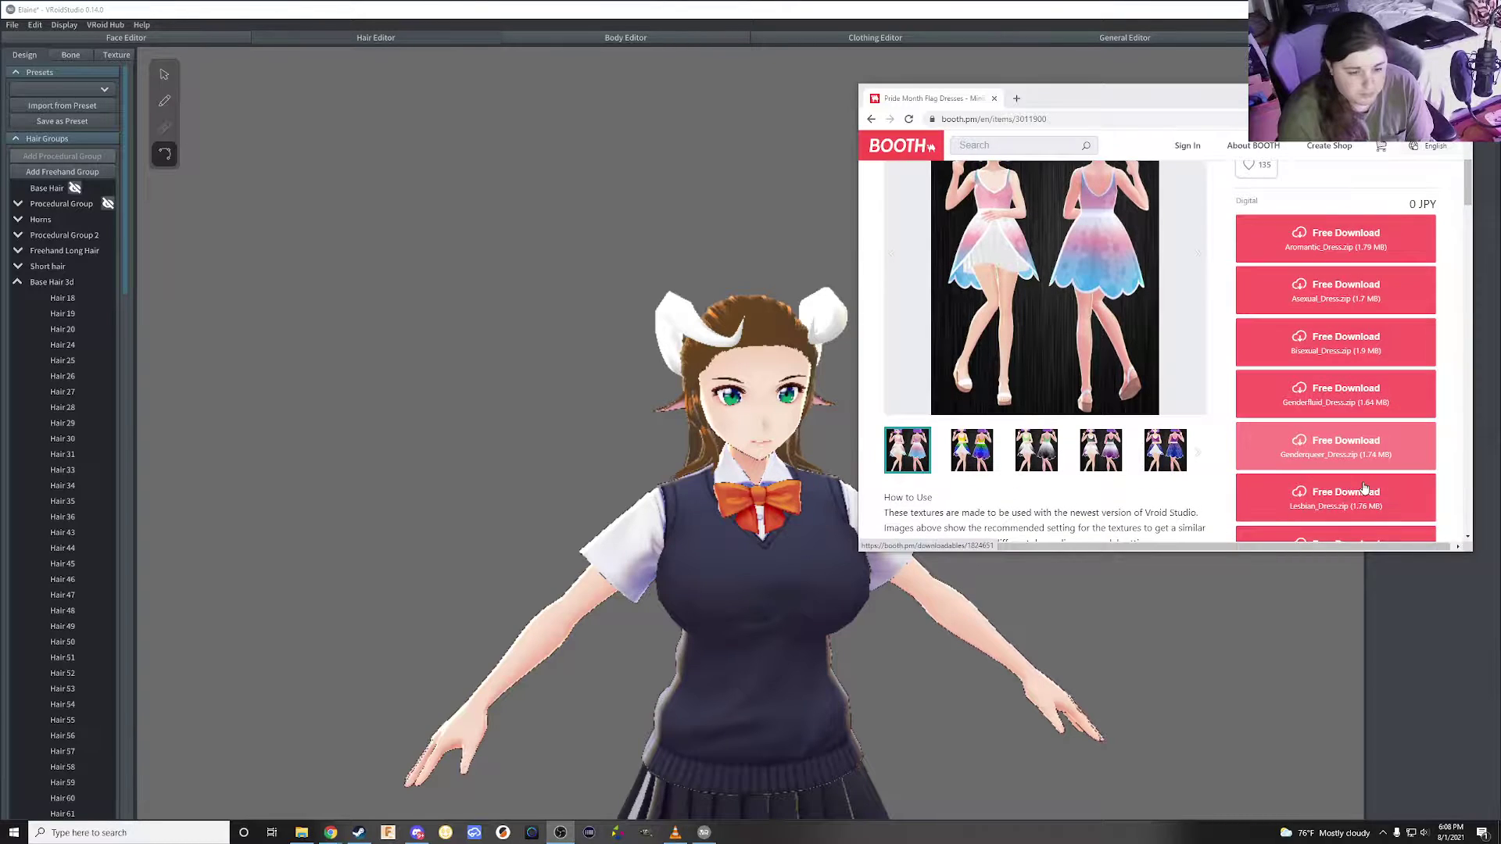
{"action": "scroll", "coordinate": [1364, 487], "scroll_direction": "down", "scroll_amount": 1}
{"action": "scroll", "coordinate": [1365, 487], "scroll_direction": "down", "scroll_amount": 1}
{"action": "scroll", "coordinate": [1365, 487], "scroll_direction": "down", "scroll_amount": 2}
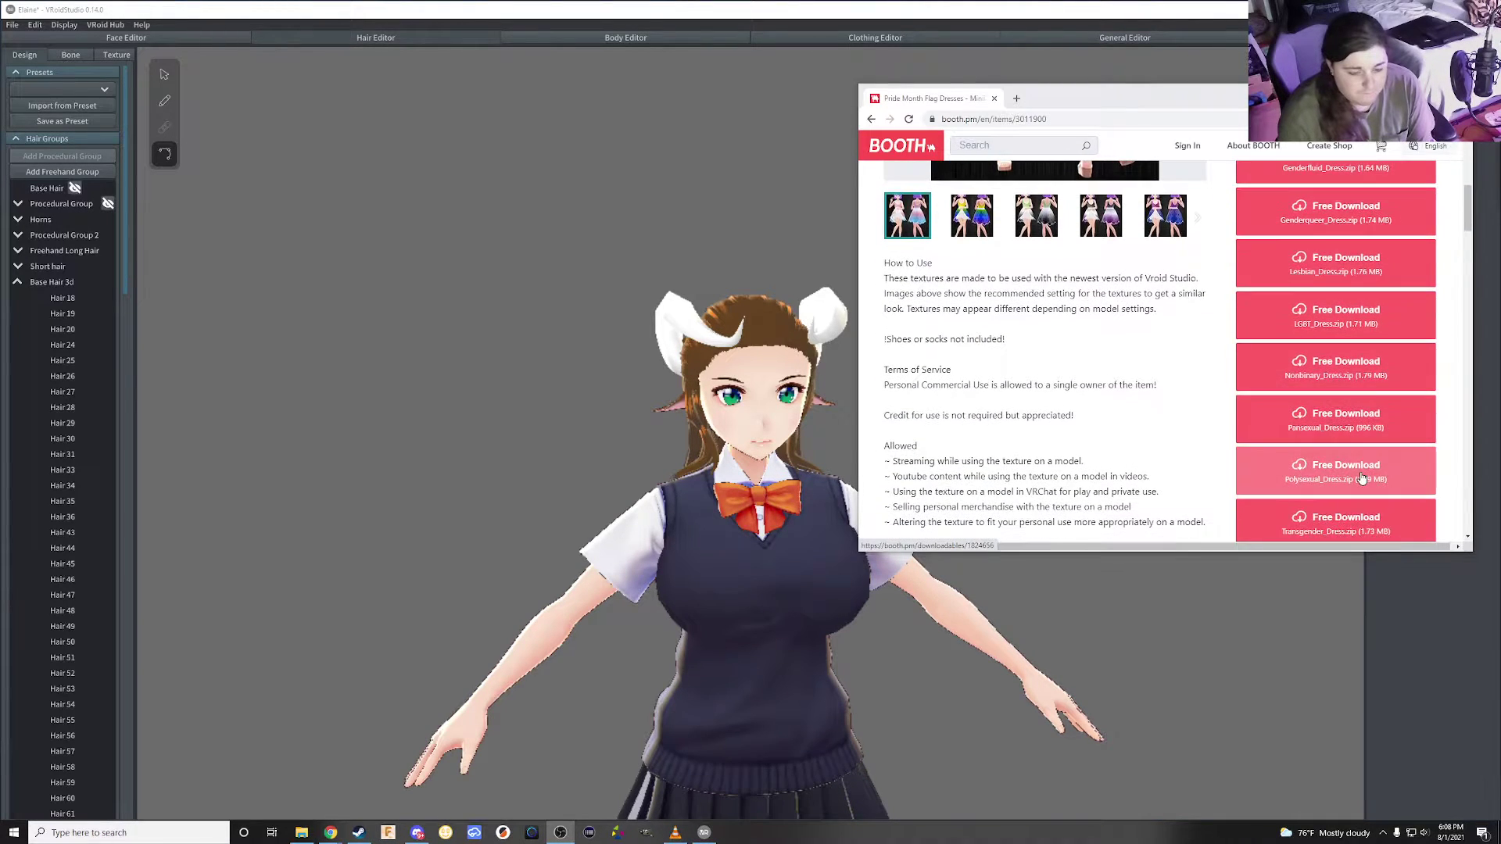
{"action": "scroll", "coordinate": [1356, 476], "scroll_direction": "down", "scroll_amount": 1}
{"action": "scroll", "coordinate": [1360, 461], "scroll_direction": "down", "scroll_amount": 1}
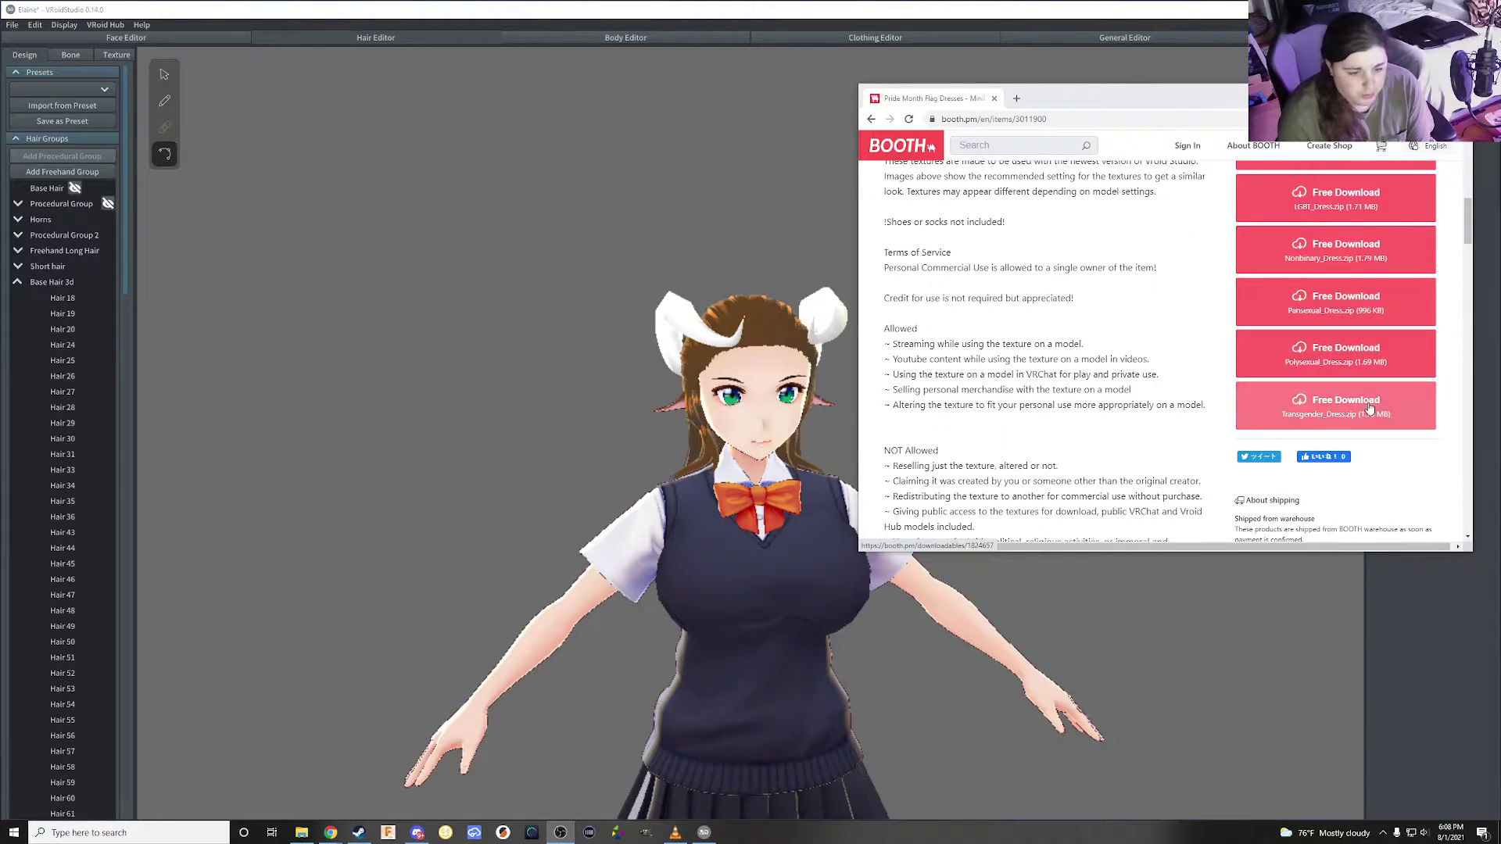
{"action": "scroll", "coordinate": [1362, 411], "scroll_direction": "up", "scroll_amount": 1}
{"action": "scroll", "coordinate": [1359, 414], "scroll_direction": "up", "scroll_amount": 2}
{"action": "scroll", "coordinate": [1339, 430], "scroll_direction": "down", "scroll_amount": 3}
Request the Transgender dress download, choose pixiv sign-up, and move the browser window aside
{"action": "left_click", "coordinate": [1339, 430]}
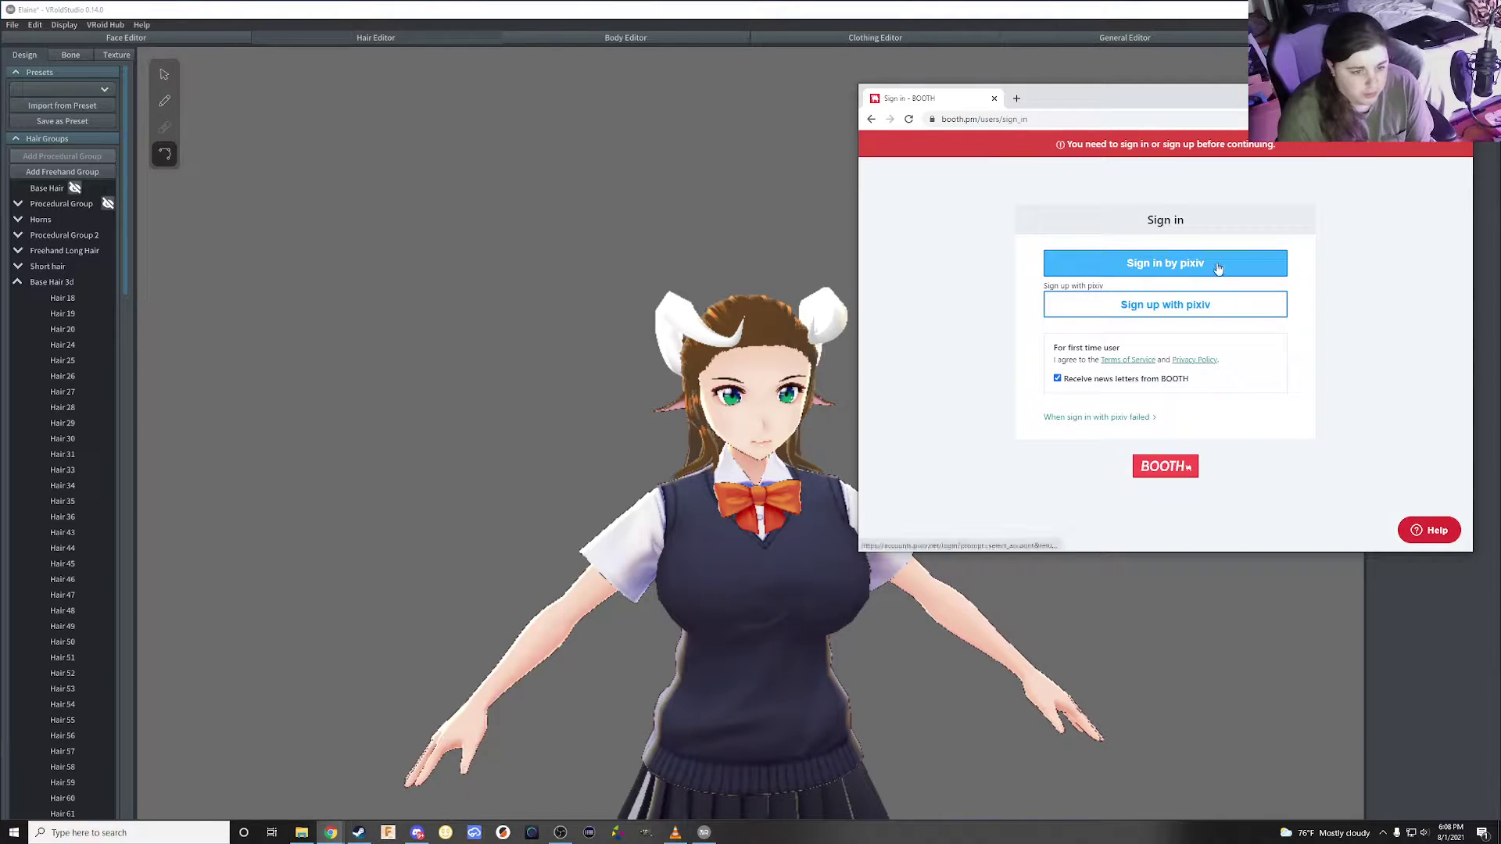
{"action": "left_click", "coordinate": [1189, 311]}
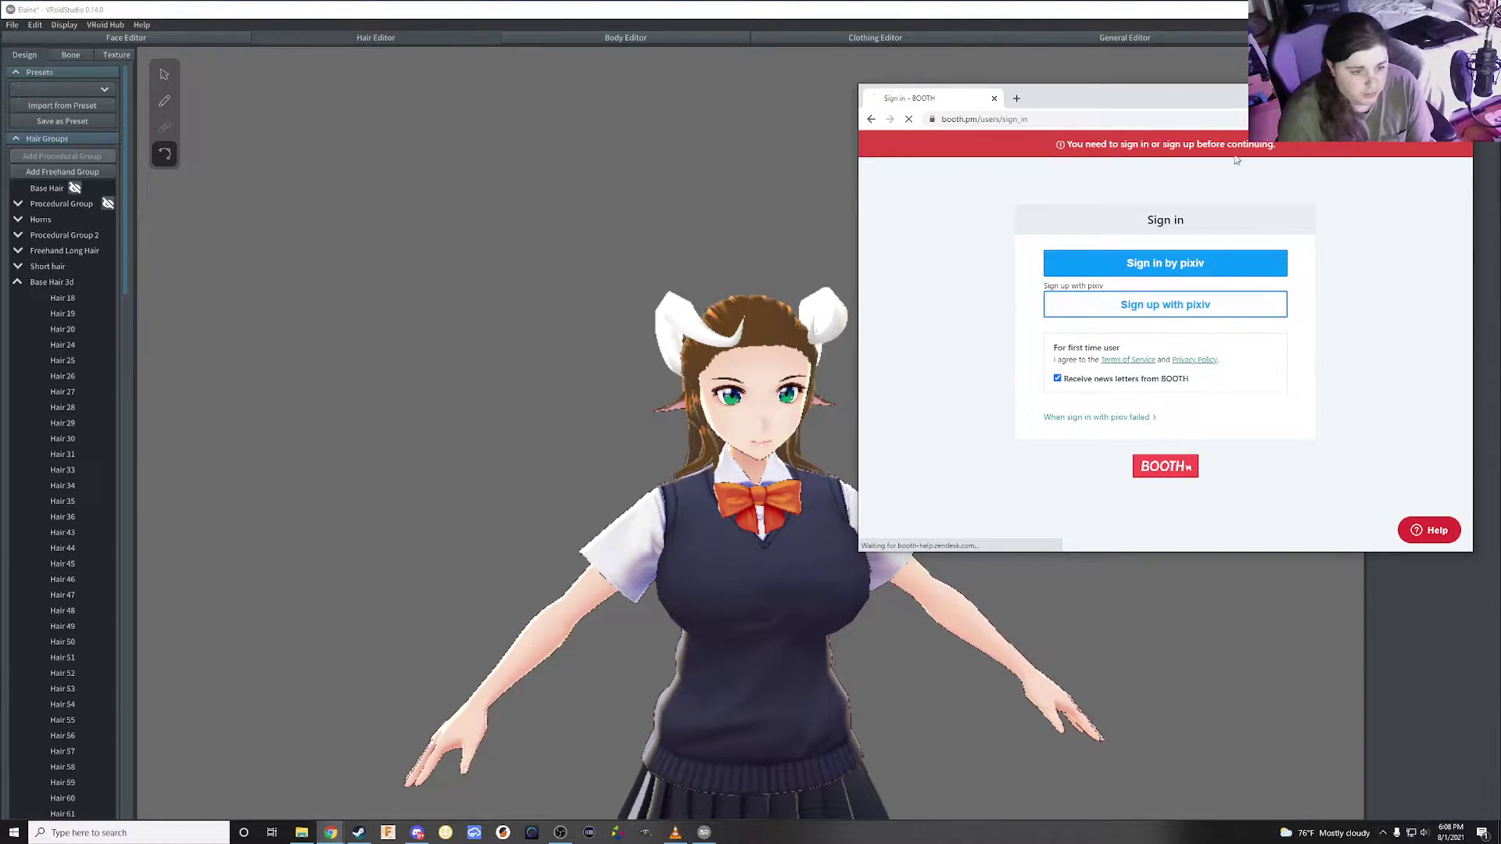
{"action": "left_click_drag", "start_coordinate": [1200, 84], "coordinate": [1259, 233]}
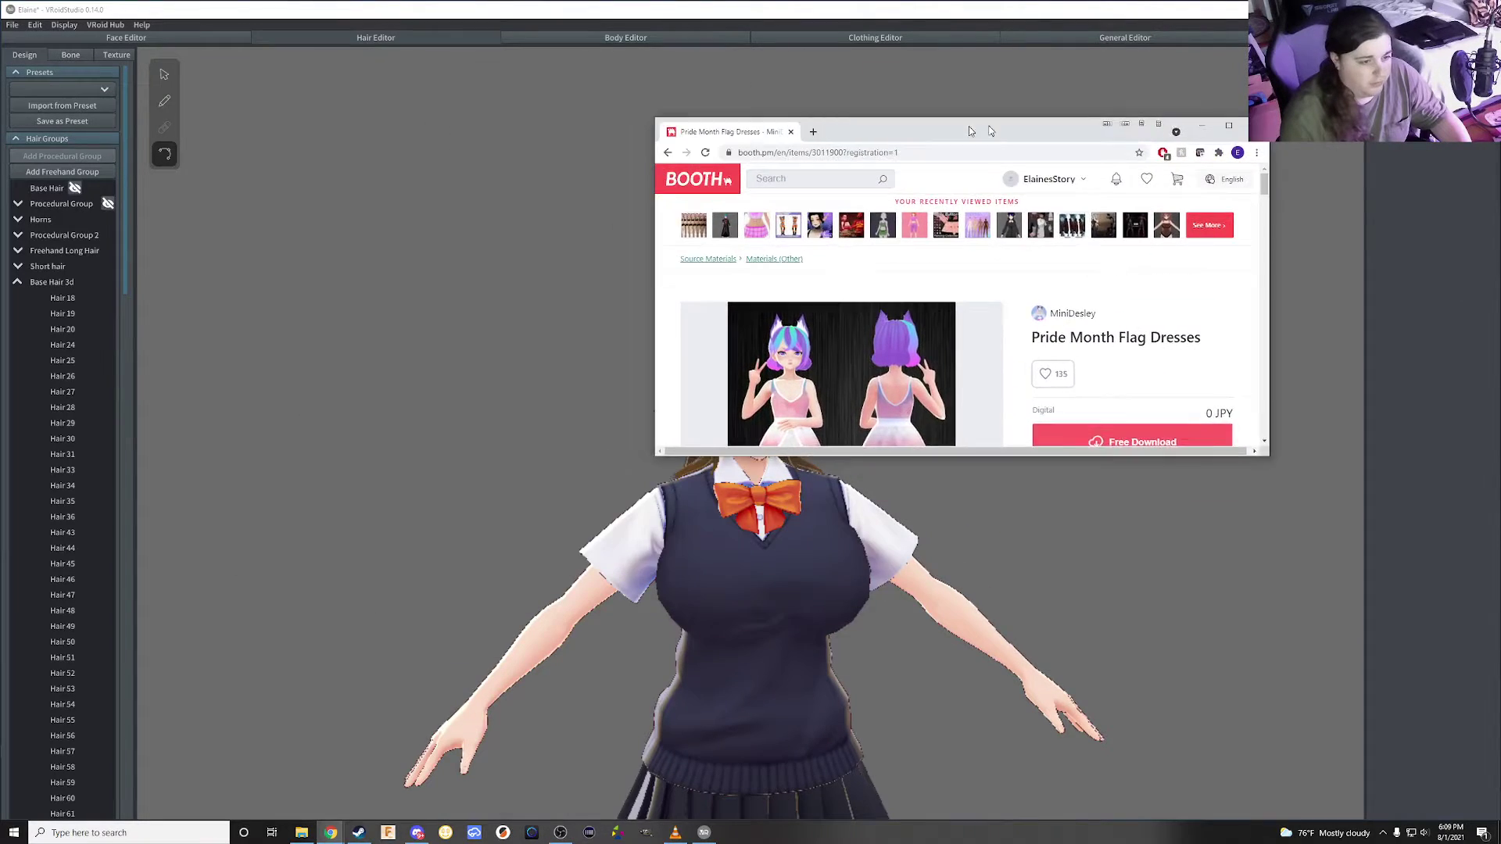
Place Chrome at the upper right over the avatar and make it taller
{"action": "left_click_drag", "start_coordinate": [565, 44], "coordinate": [1045, 124]}
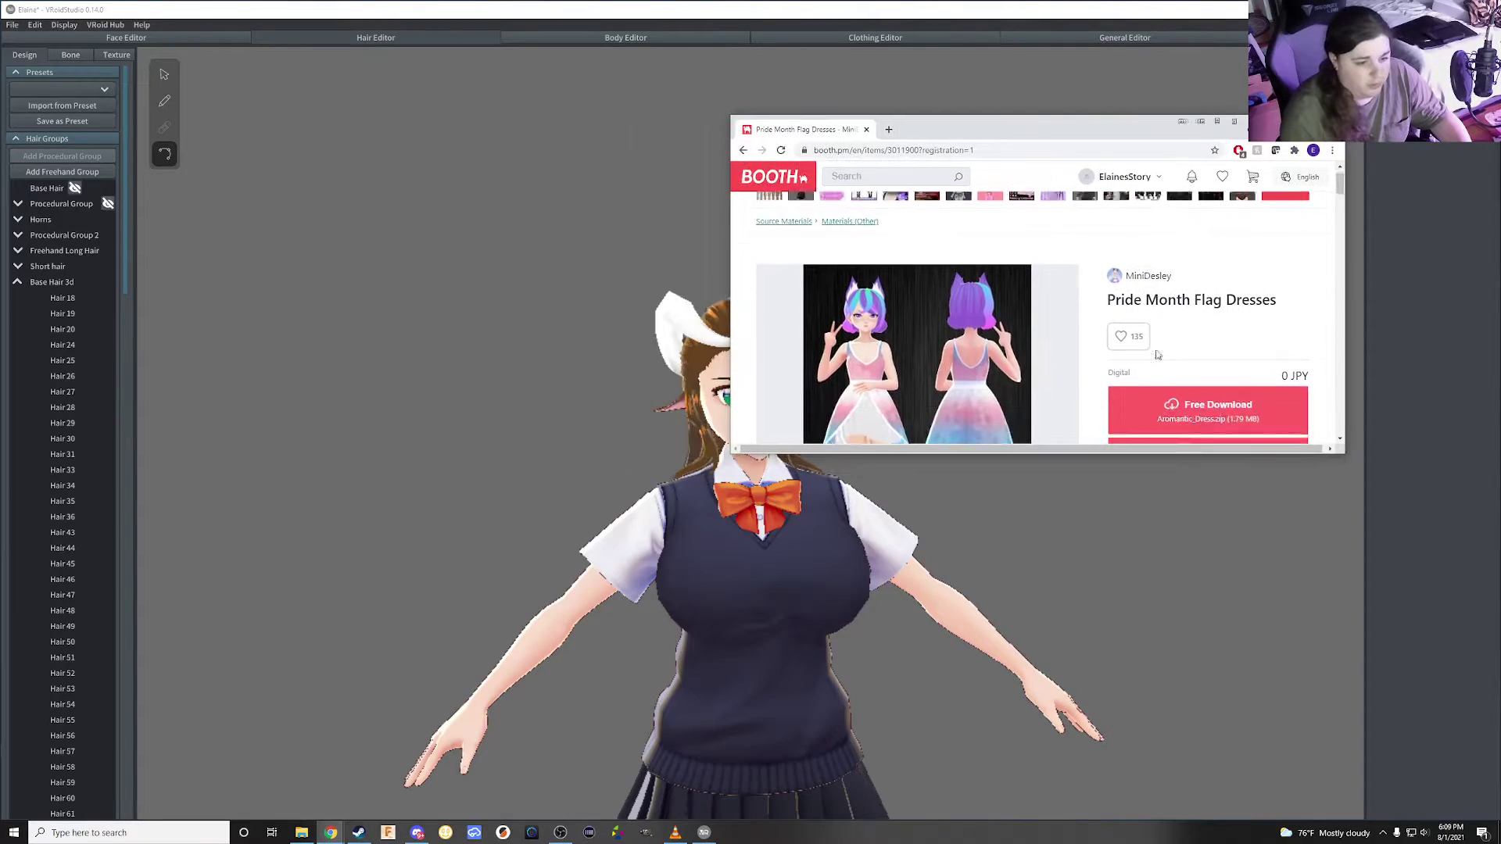
{"action": "left_click_drag", "start_coordinate": [1124, 451], "coordinate": [1100, 752]}
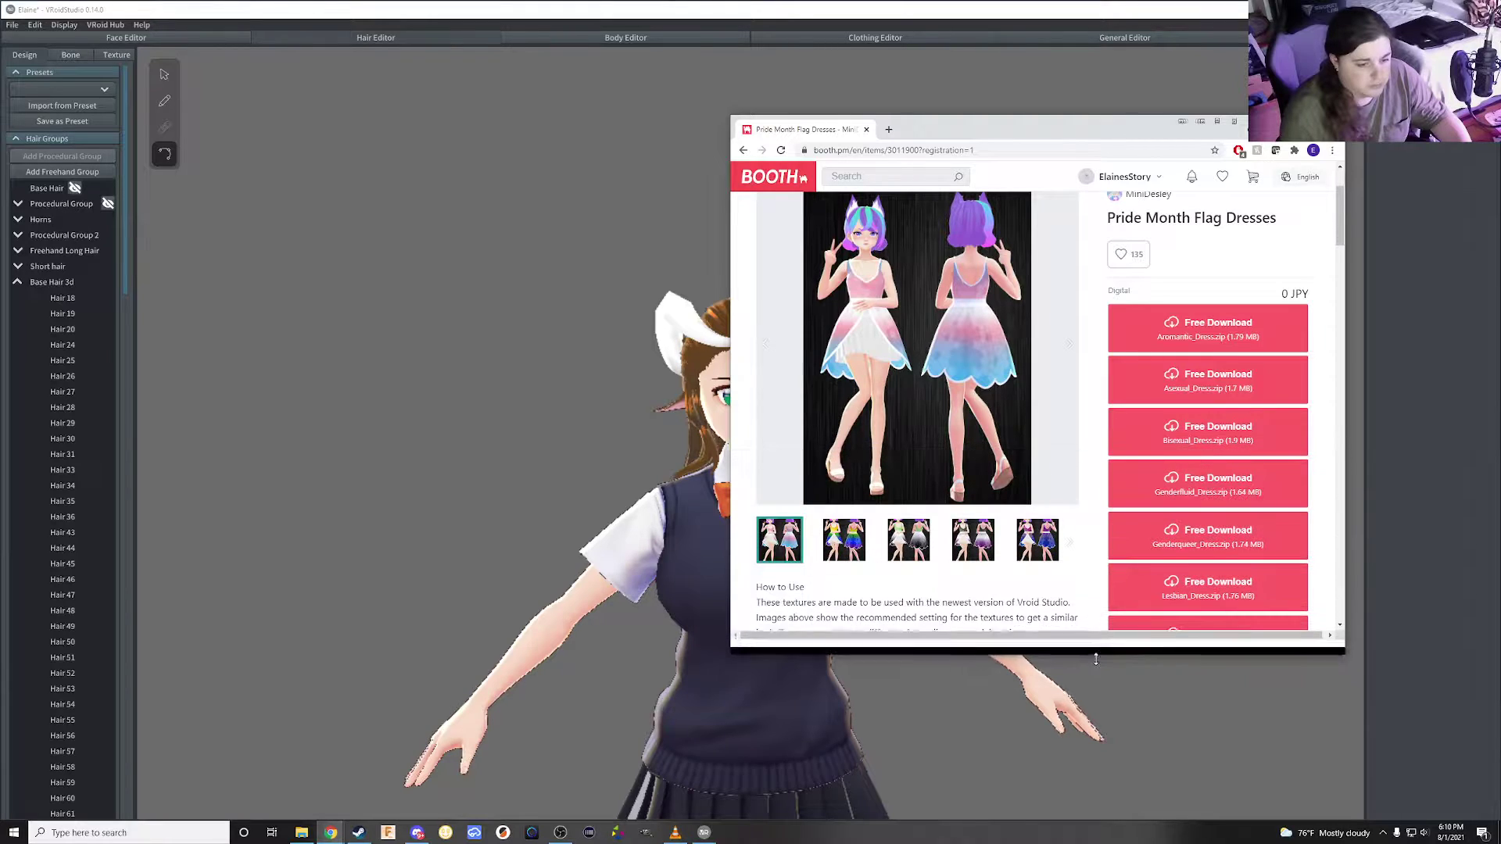
{"action": "scroll", "coordinate": [1012, 446], "scroll_direction": "up", "scroll_amount": 2}
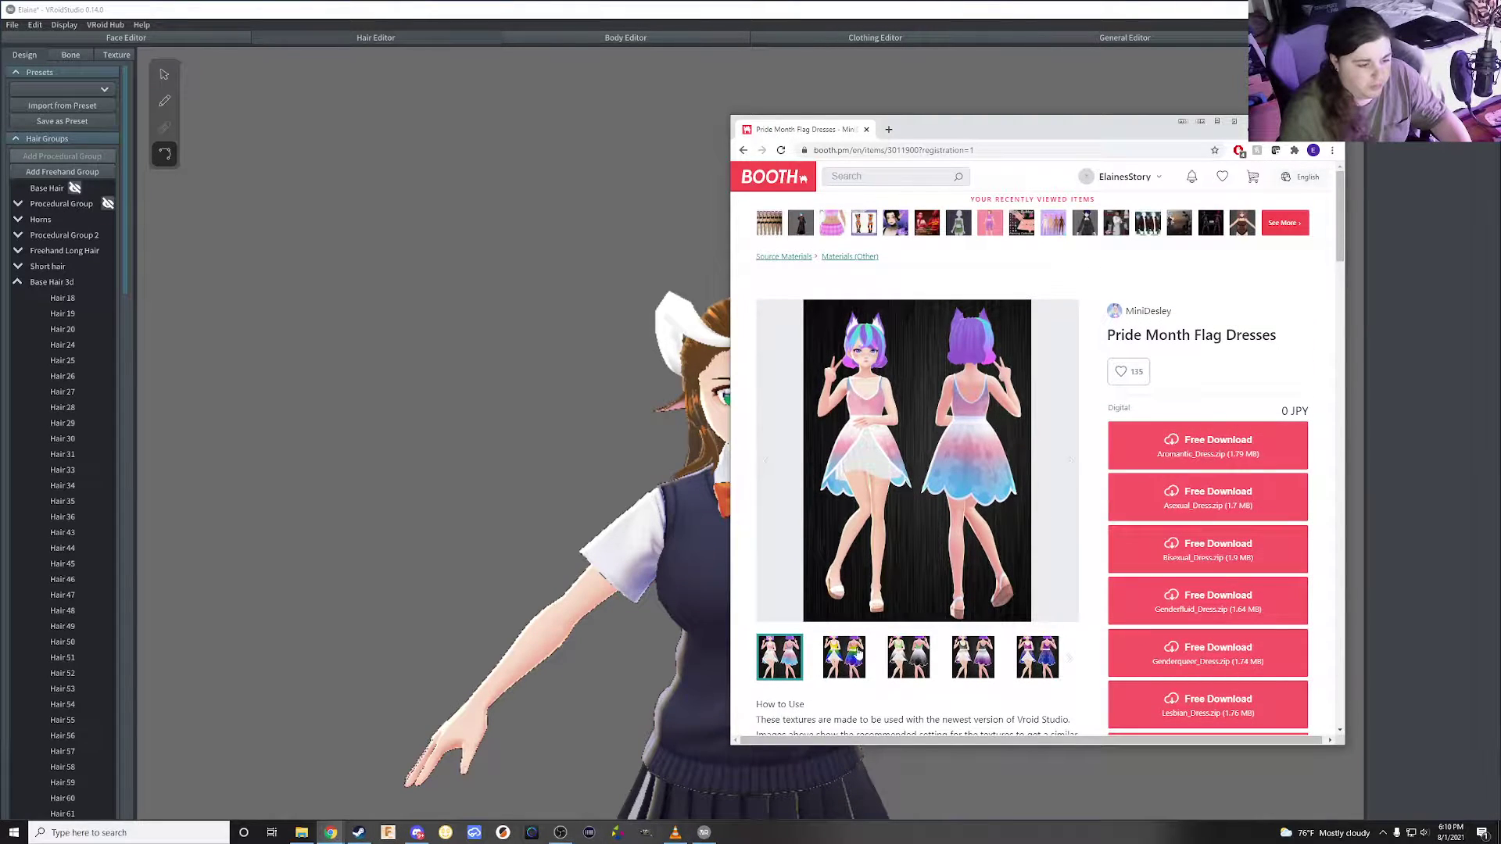
{"action": "scroll", "coordinate": [1012, 445], "scroll_direction": "down", "scroll_amount": 4}
{"action": "scroll", "coordinate": [779, 497], "scroll_direction": "down", "scroll_amount": 2}
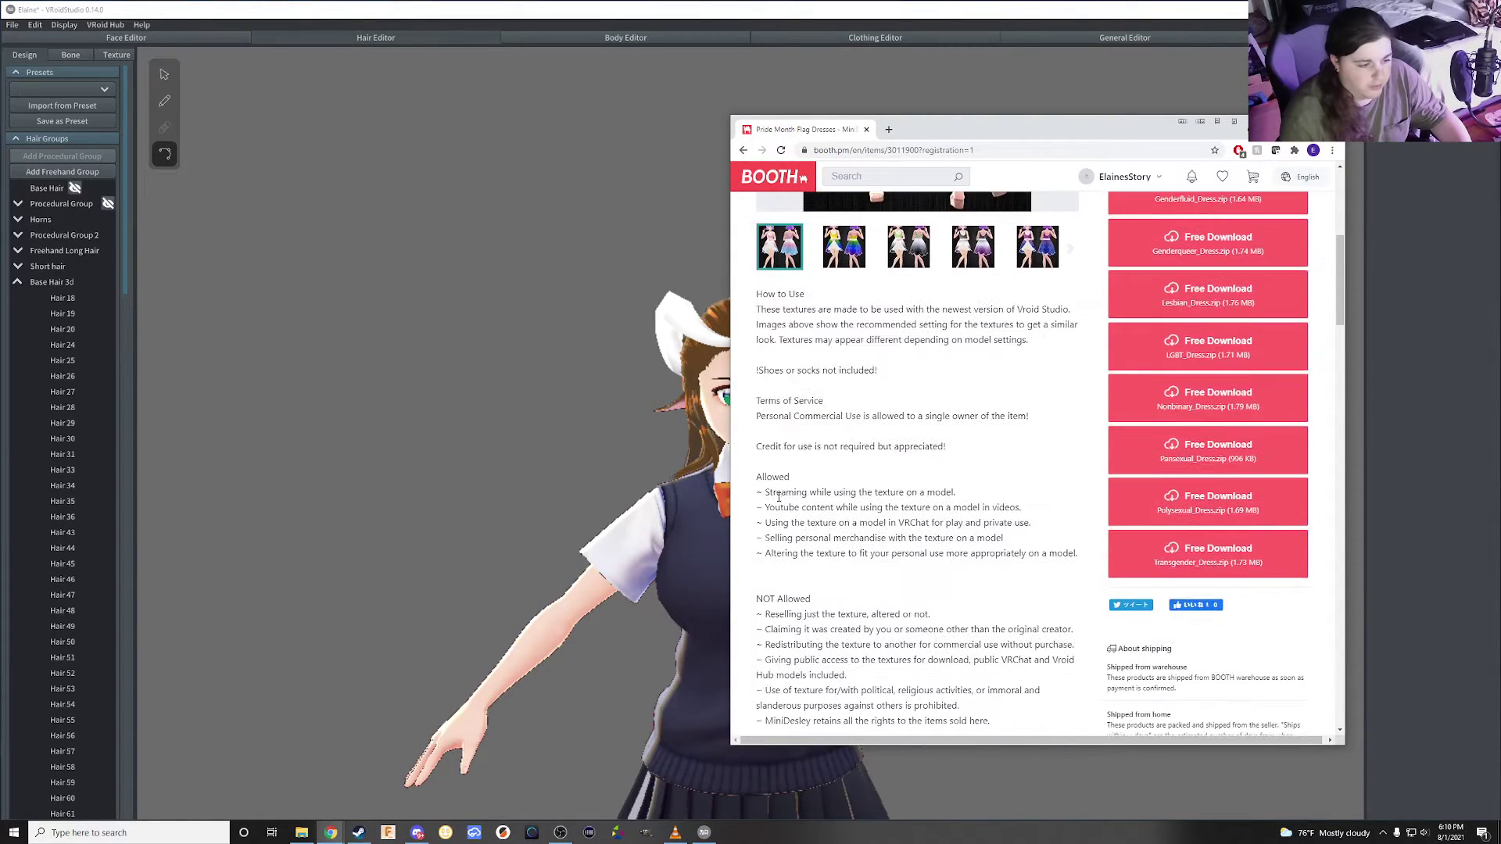
Highlight the Allowed usage terms from streaming through the altering permission line
{"action": "left_click_drag", "start_coordinate": [766, 493], "coordinate": [938, 497]}
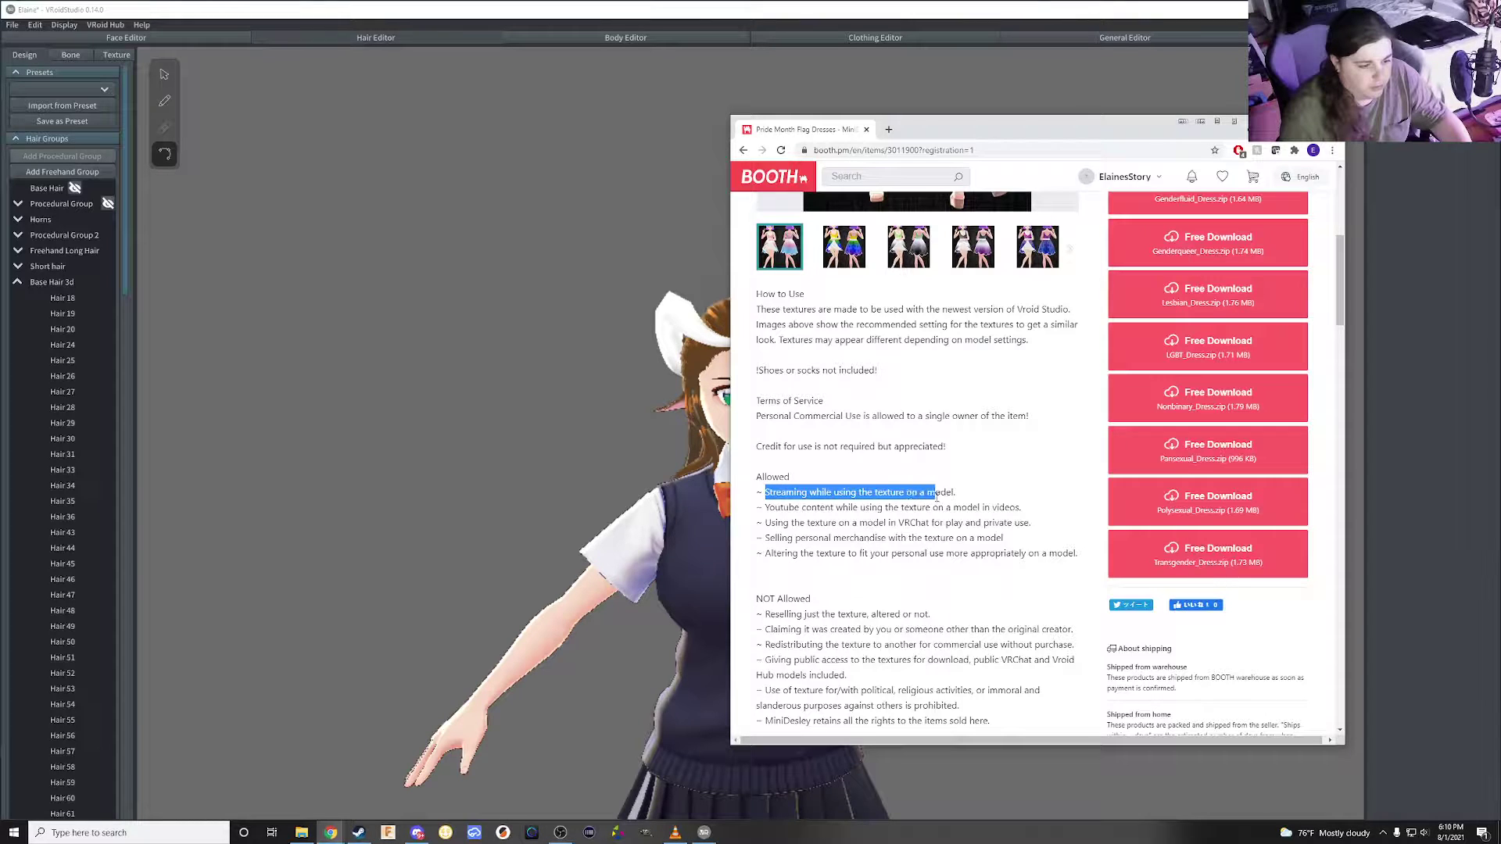
{"action": "mouse_move", "coordinate": [760, 473]}
{"action": "left_mouse_down"}
{"action": "mouse_move", "coordinate": [1010, 505]}
{"action": "mouse_move", "coordinate": [1031, 523]}
{"action": "left_mouse_up"}
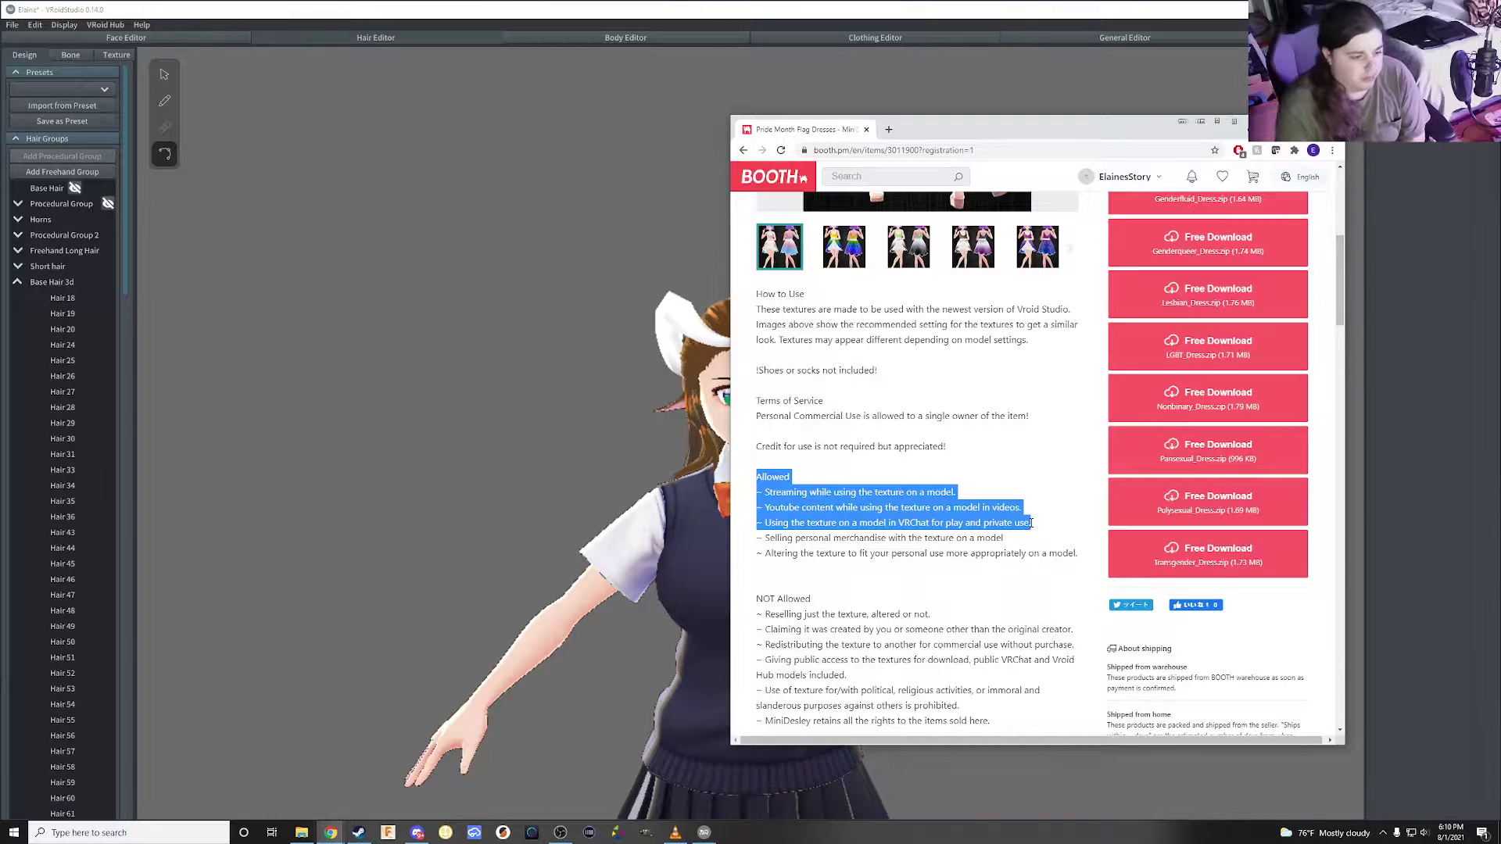
{"action": "mouse_move", "coordinate": [1031, 523]}
{"action": "left_mouse_down"}
{"action": "mouse_move", "coordinate": [969, 553]}
{"action": "mouse_move", "coordinate": [940, 544]}
{"action": "mouse_move", "coordinate": [1011, 551]}
{"action": "left_mouse_up"}
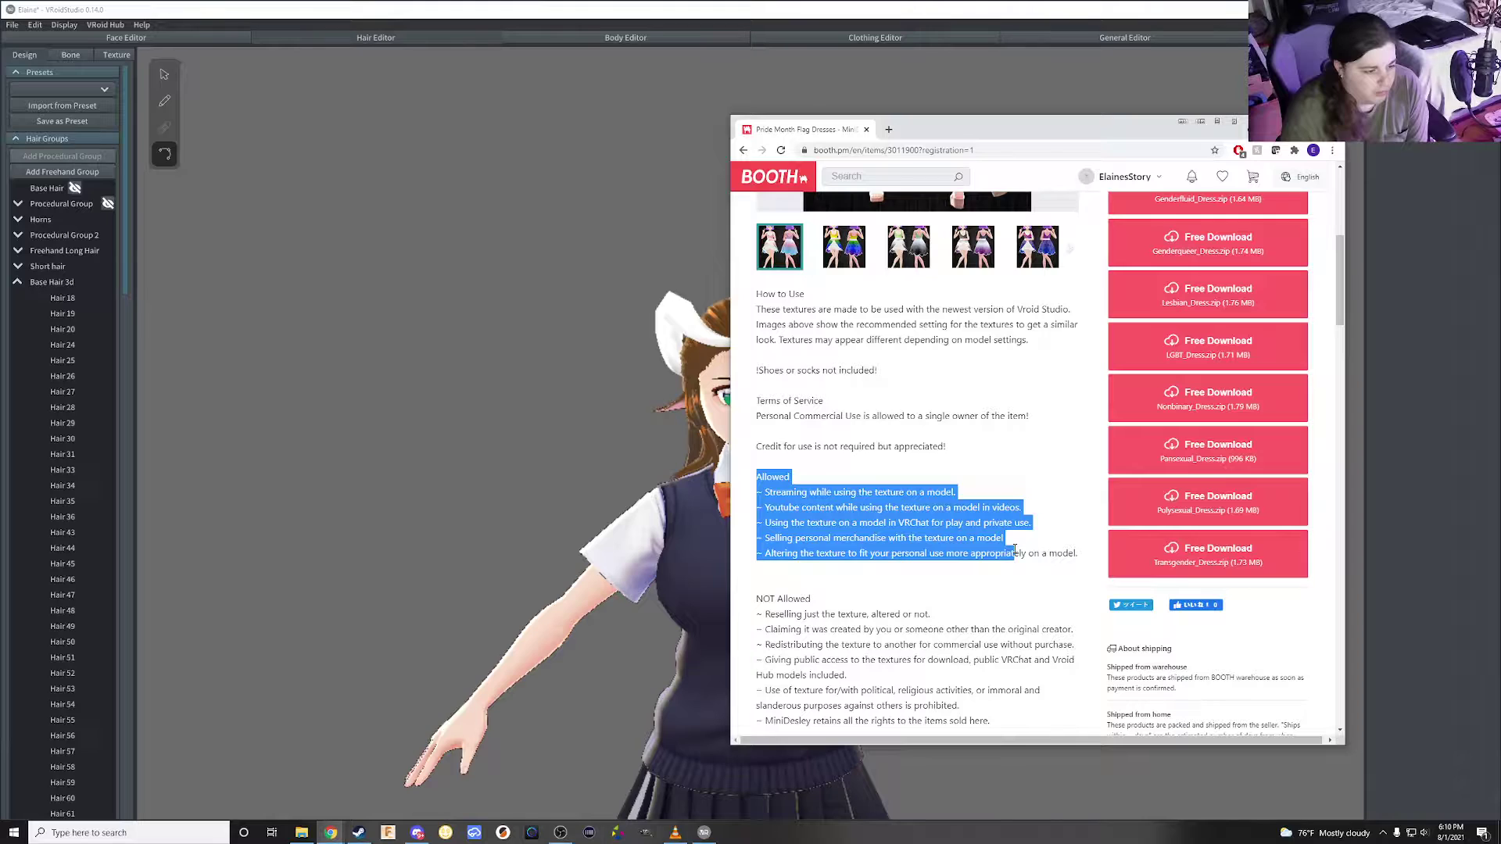
{"action": "left_click_drag", "start_coordinate": [1014, 550], "coordinate": [1082, 552]}
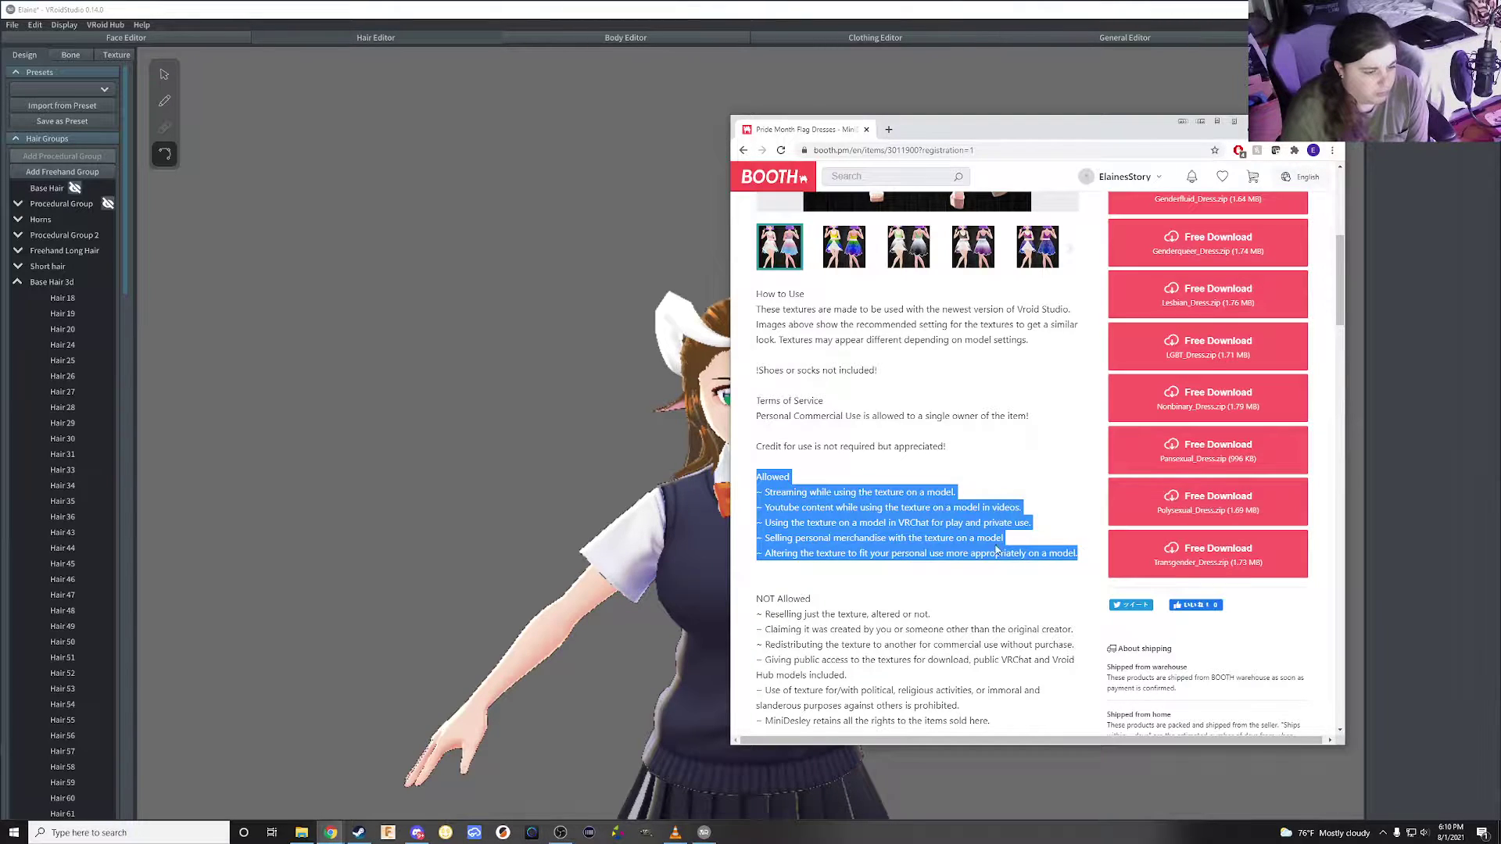
Highlight the NOT Allowed rules down to the creator's name
{"action": "scroll", "coordinate": [997, 551], "scroll_direction": "down", "scroll_amount": 2}
{"action": "left_click_drag", "start_coordinate": [769, 438], "coordinate": [899, 453]}
{"action": "left_click", "coordinate": [766, 435]}
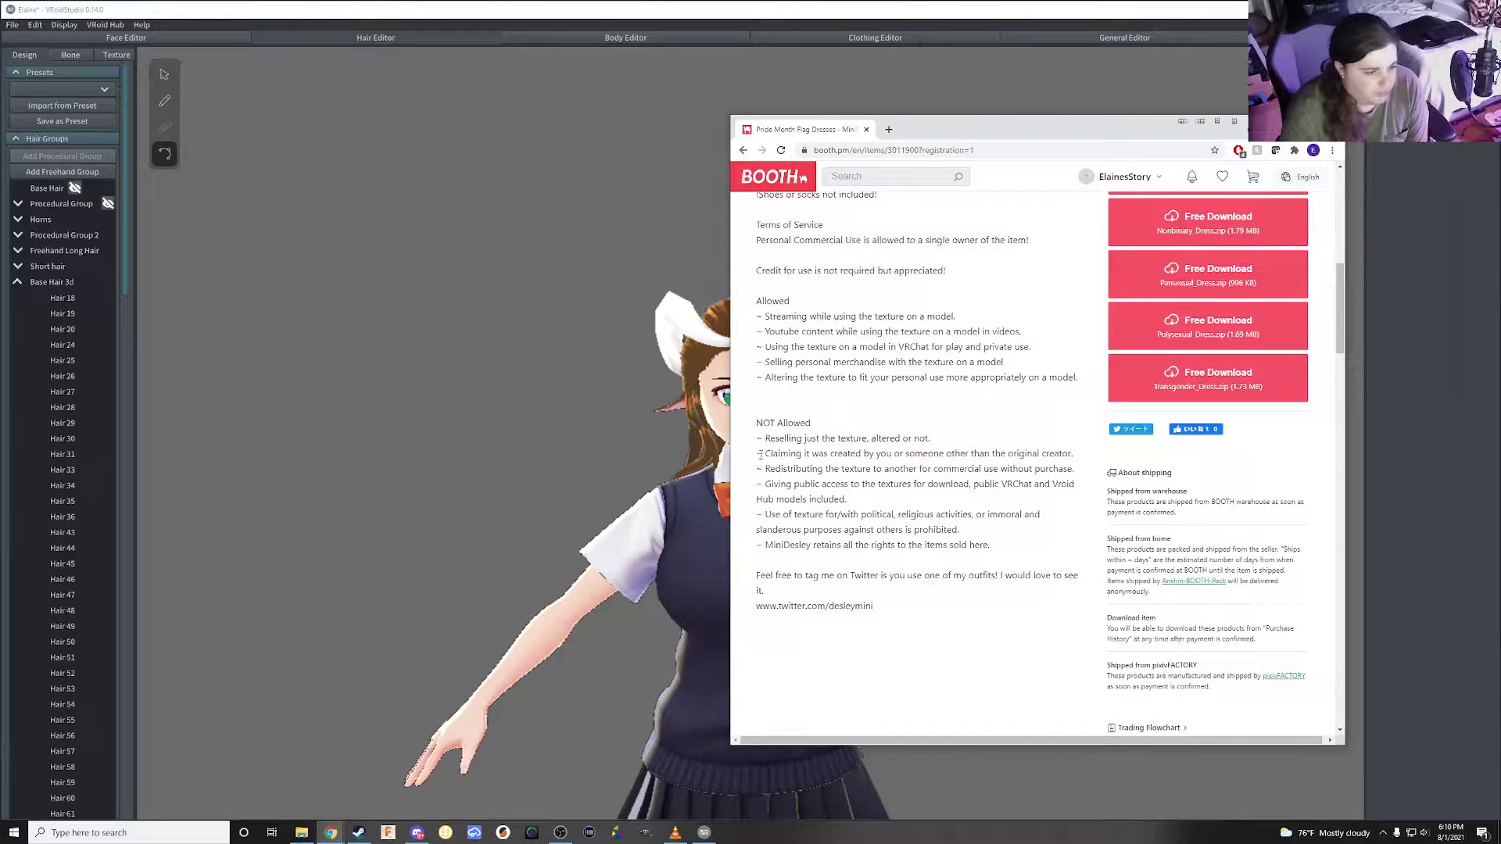
{"action": "mouse_move", "coordinate": [760, 454]}
{"action": "left_mouse_down"}
{"action": "mouse_move", "coordinate": [1030, 485]}
{"action": "mouse_move", "coordinate": [1015, 550]}
{"action": "left_mouse_up"}
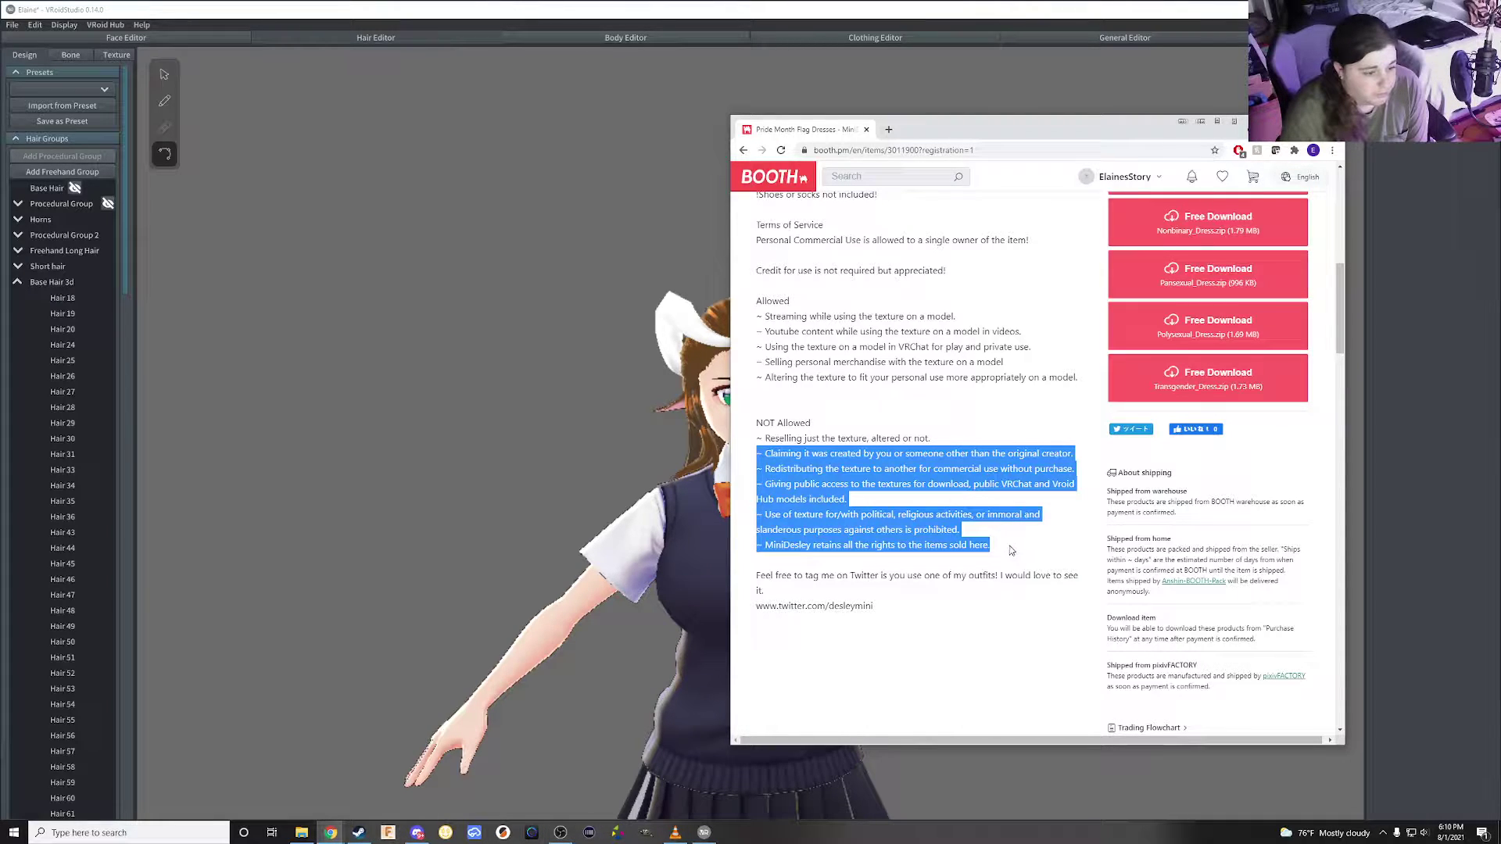
{"action": "left_click_drag", "start_coordinate": [1011, 550], "coordinate": [808, 547]}
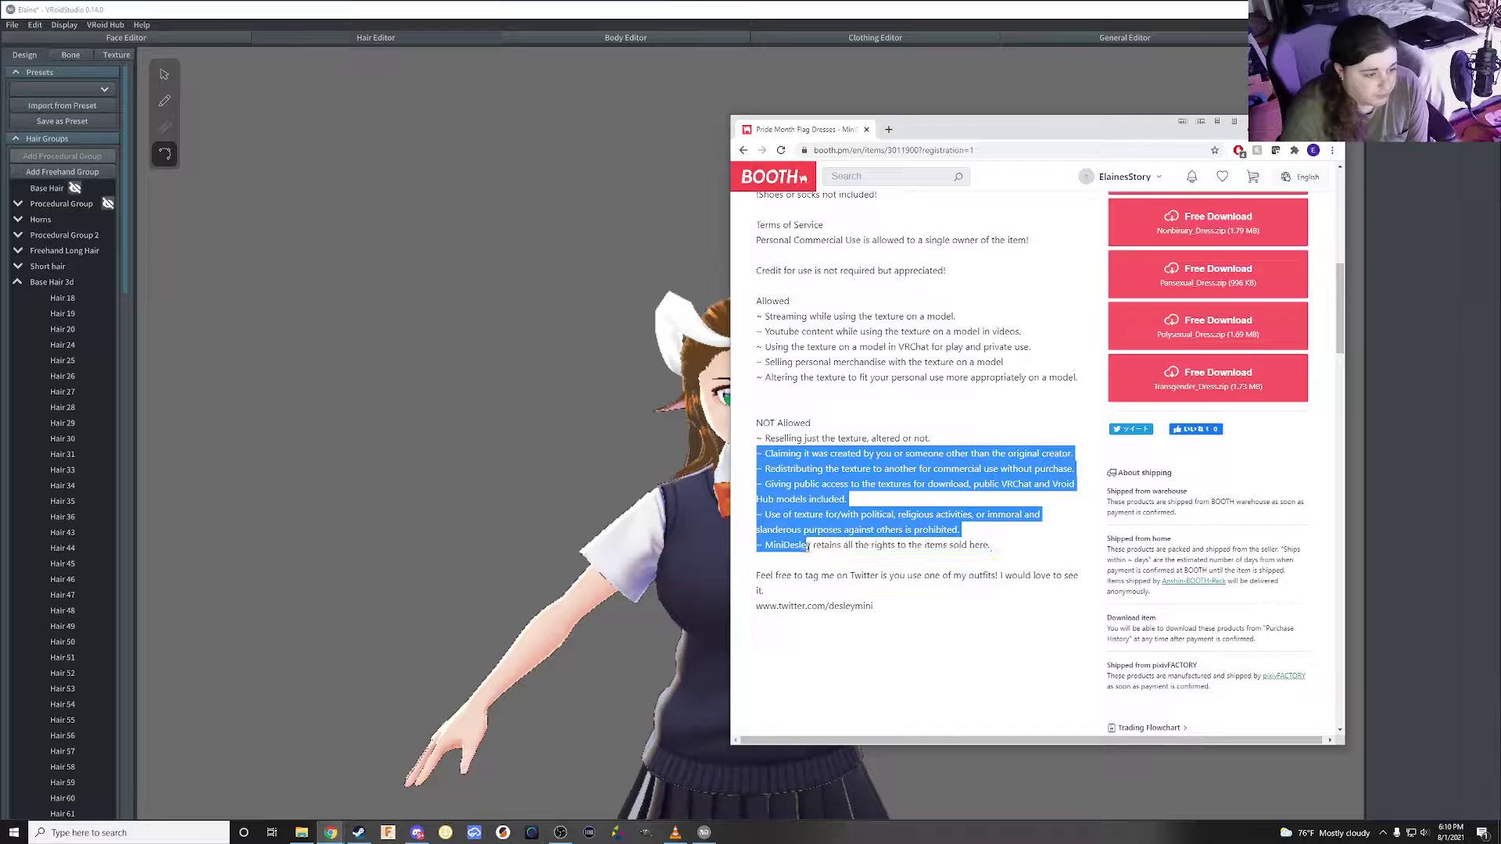
{"action": "left_click_drag", "start_coordinate": [808, 547], "coordinate": [994, 547]}
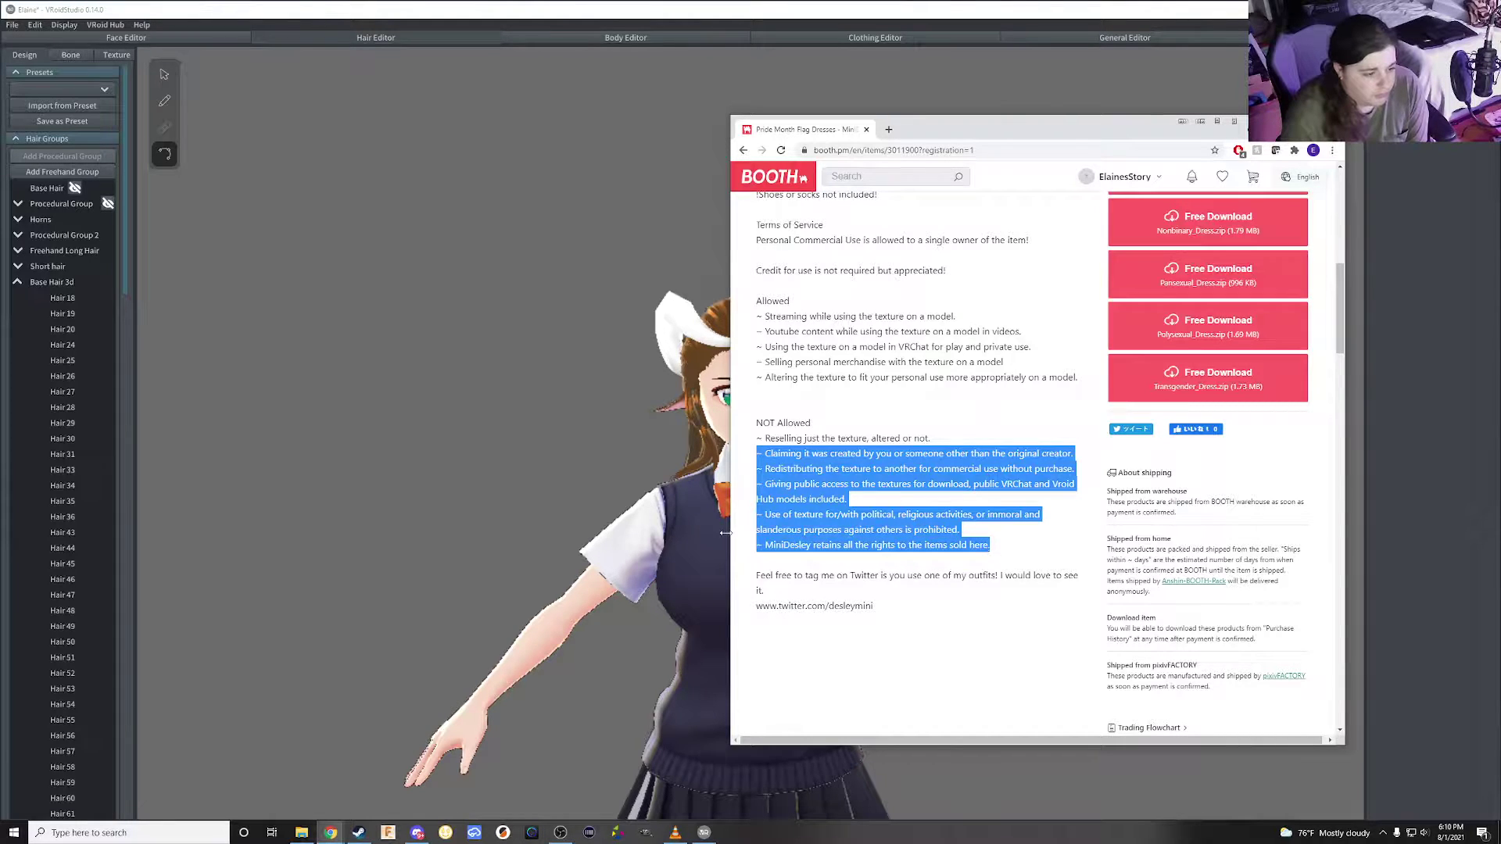
{"action": "left_click", "coordinate": [776, 541]}
{"action": "left_click_drag", "start_coordinate": [771, 545], "coordinate": [994, 545]}
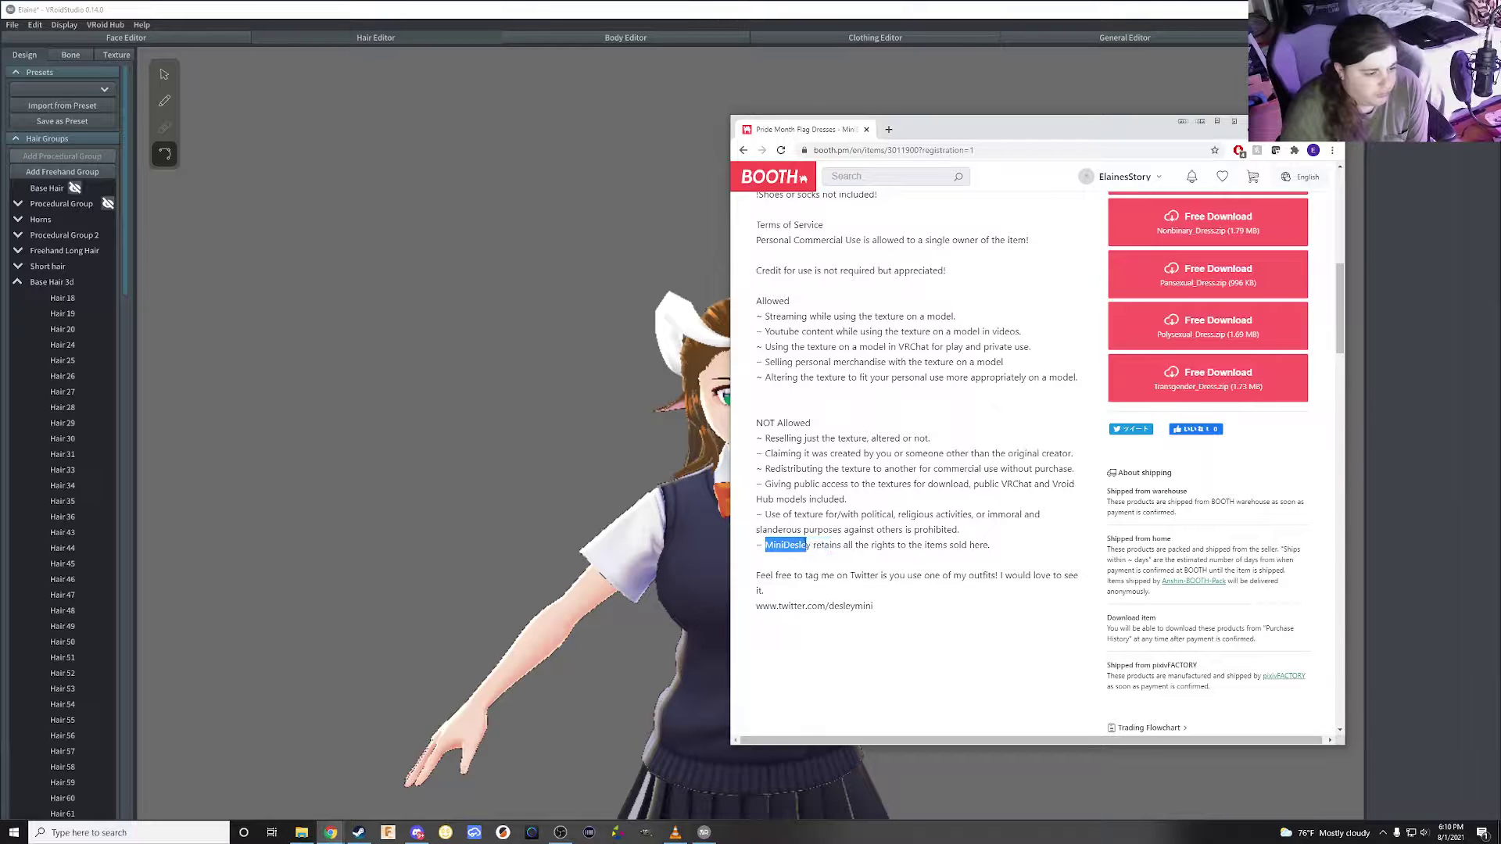
Download Transgender_Dress.zip using the Transgender Free Download button
{"action": "scroll", "coordinate": [1044, 430], "scroll_direction": "up", "scroll_amount": 1}
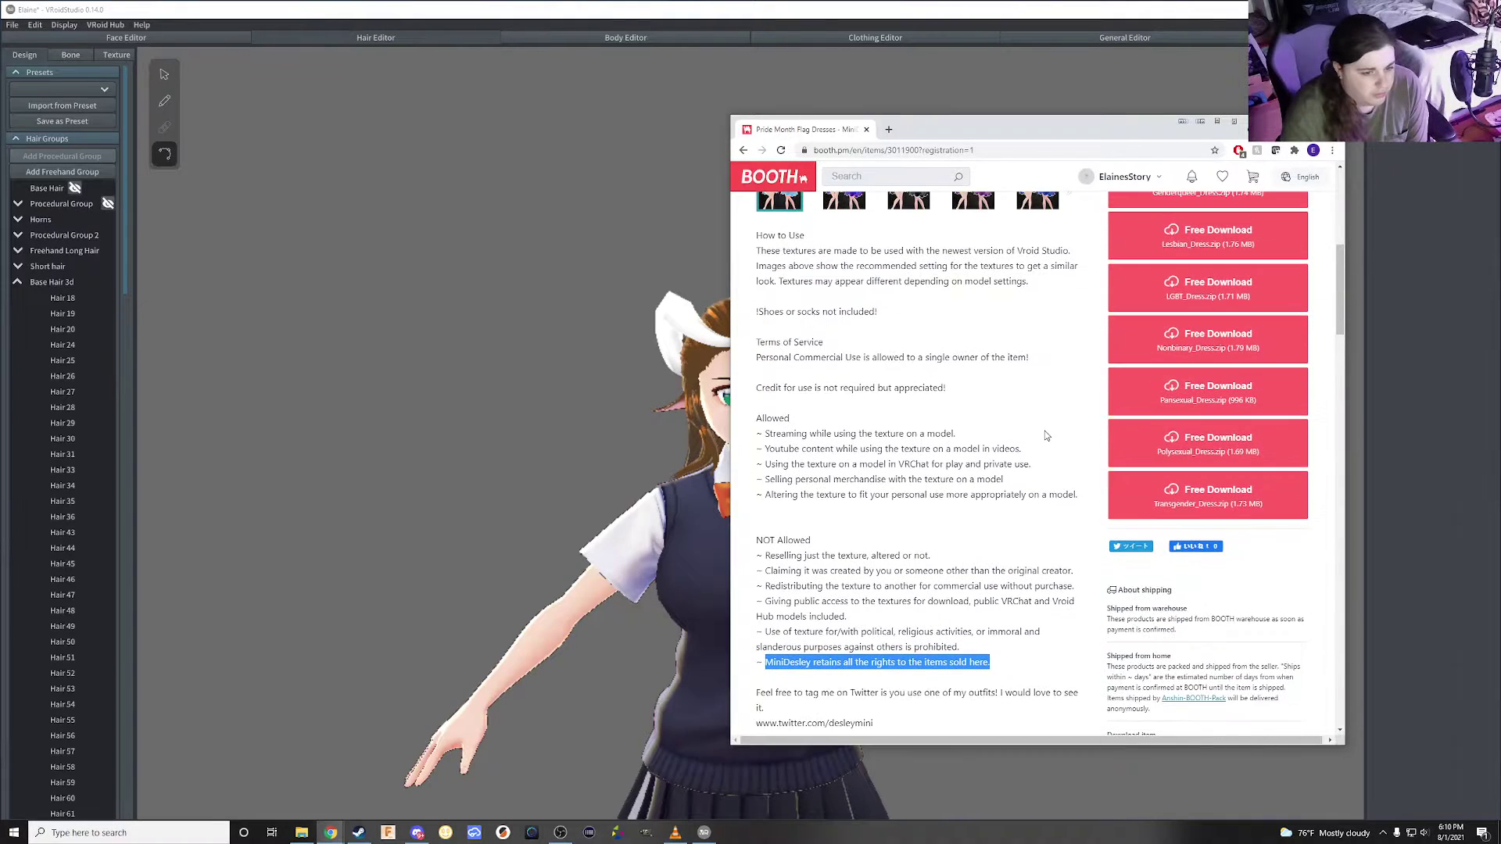
{"action": "scroll", "coordinate": [1044, 430], "scroll_direction": "up", "scroll_amount": 1}
{"action": "left_click", "coordinate": [1183, 555]}
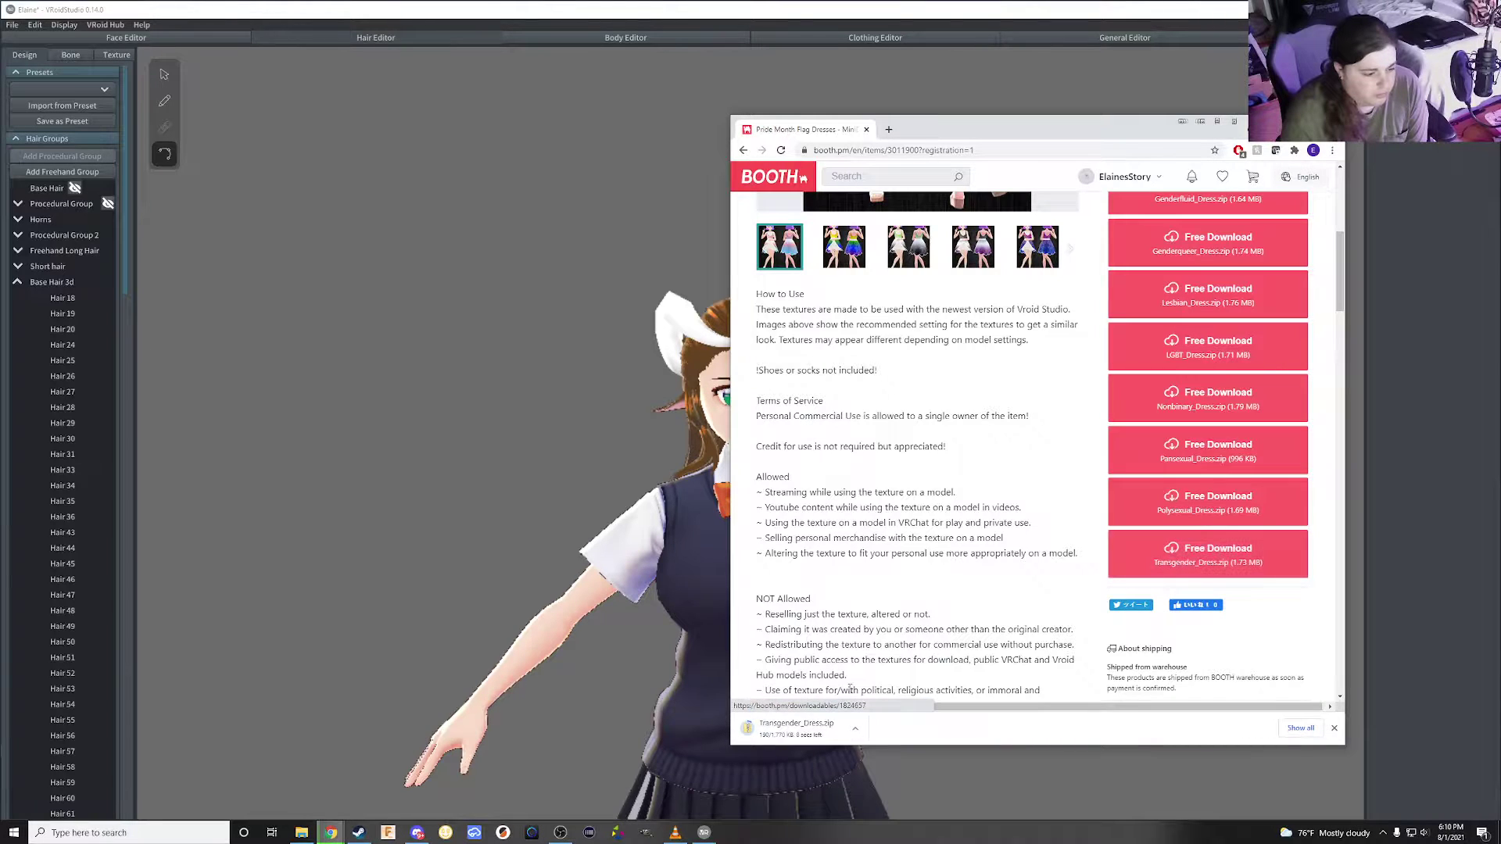
Open Transgender_Dress.zip, preview Transgender Dress.png in Photos, then return to VRoid Studio
{"action": "left_click", "coordinate": [816, 731]}
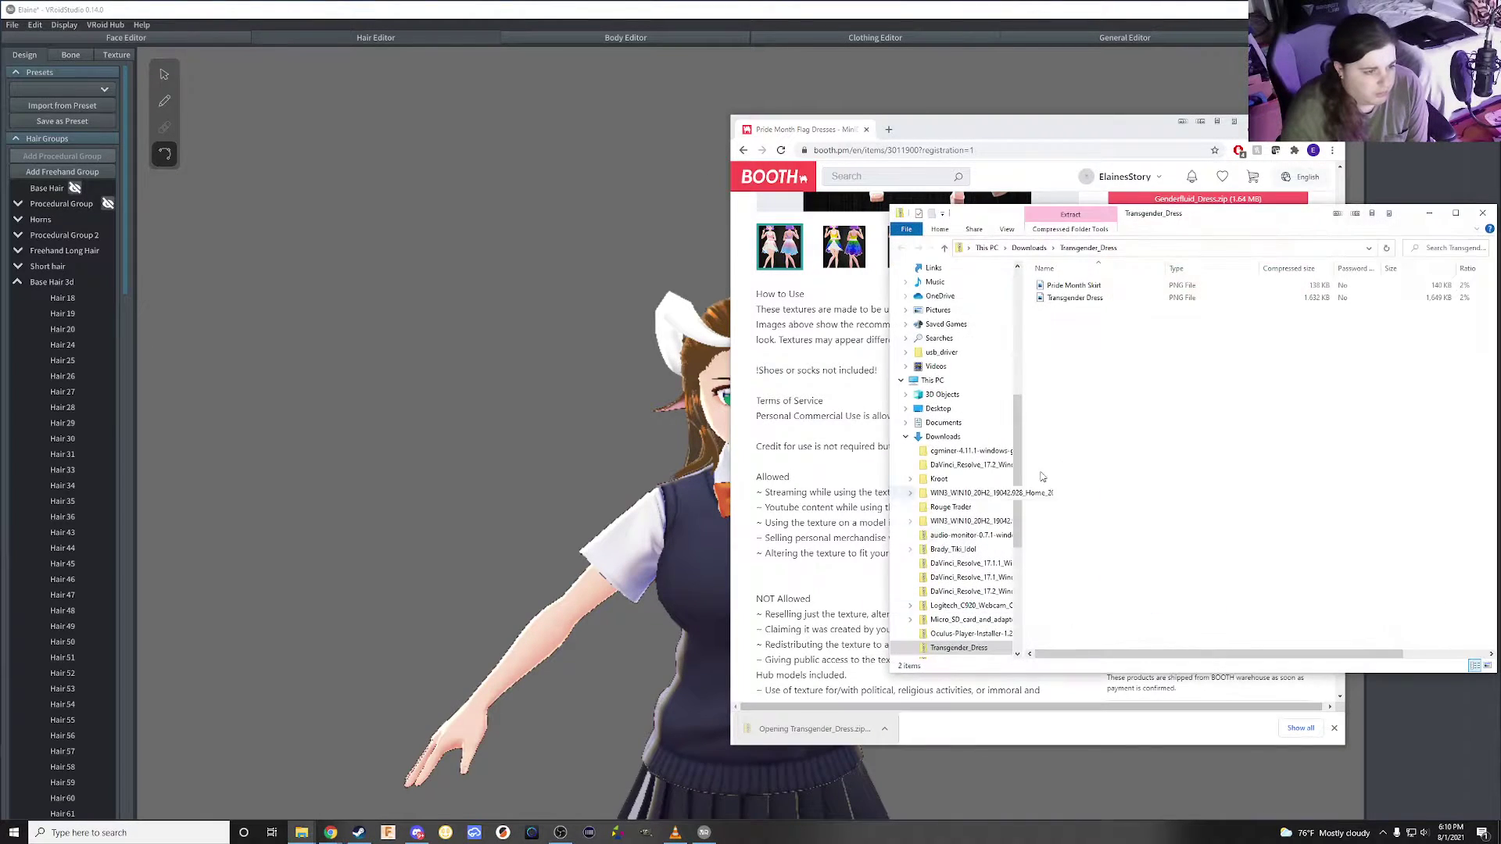
{"action": "left_click", "coordinate": [1099, 301]}
{"action": "double_click", "coordinate": [1098, 298]}
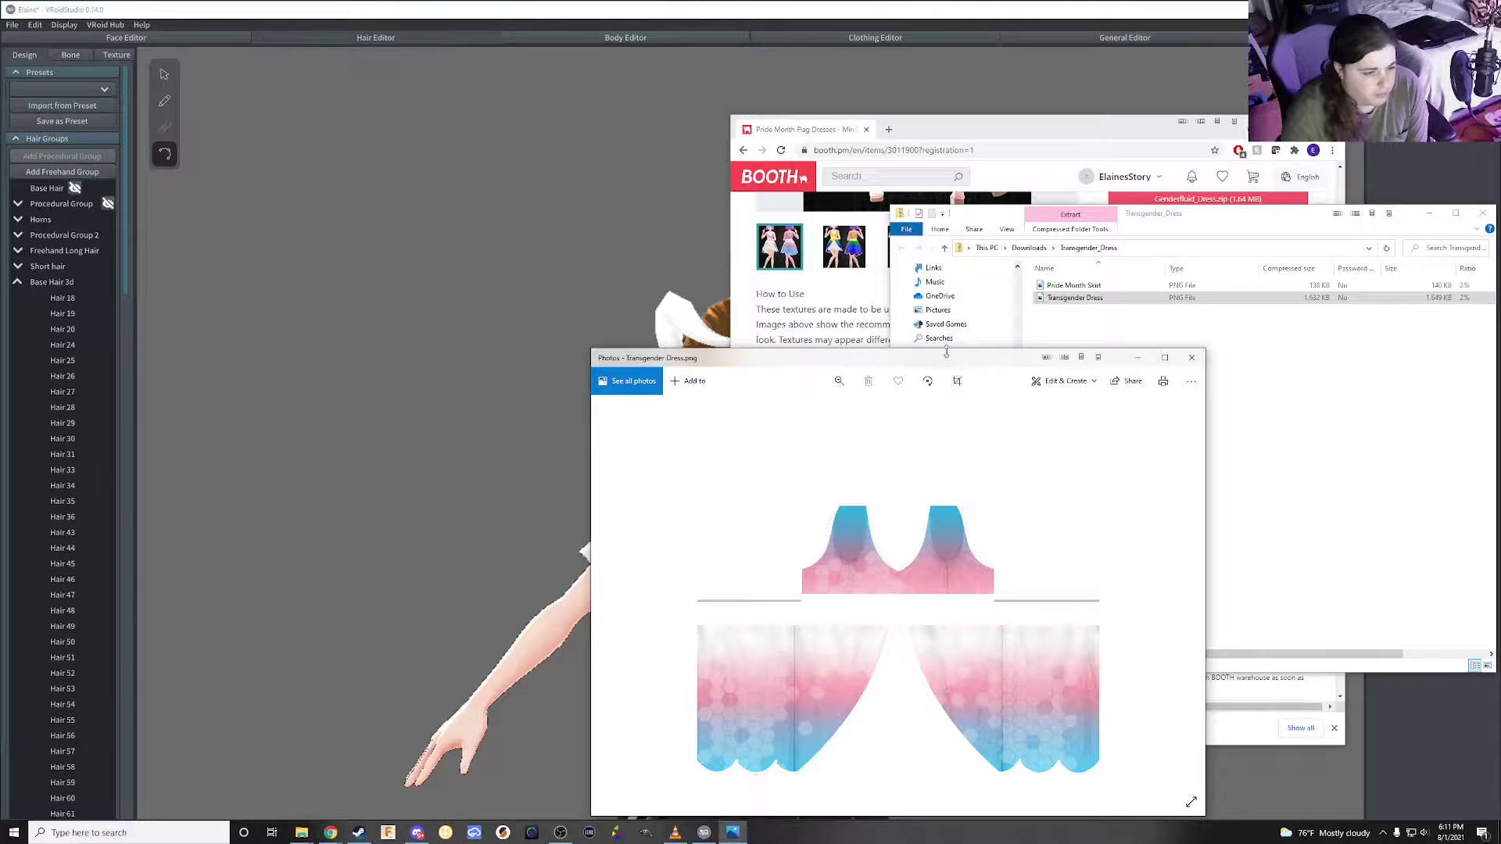
{"action": "left_click_drag", "start_coordinate": [948, 353], "coordinate": [1195, 357]}
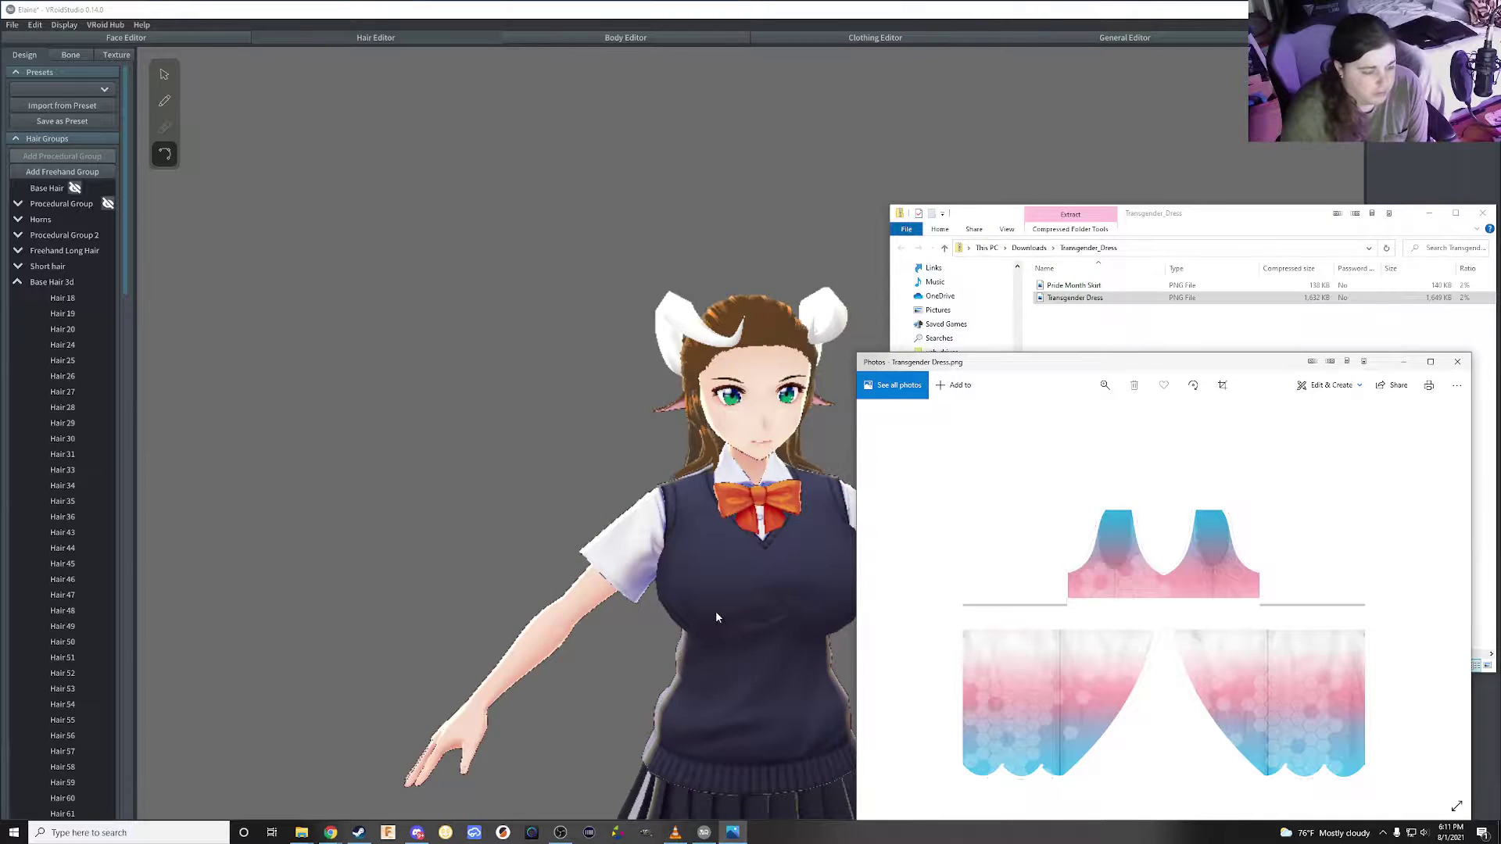
{"action": "left_click", "coordinate": [716, 612]}
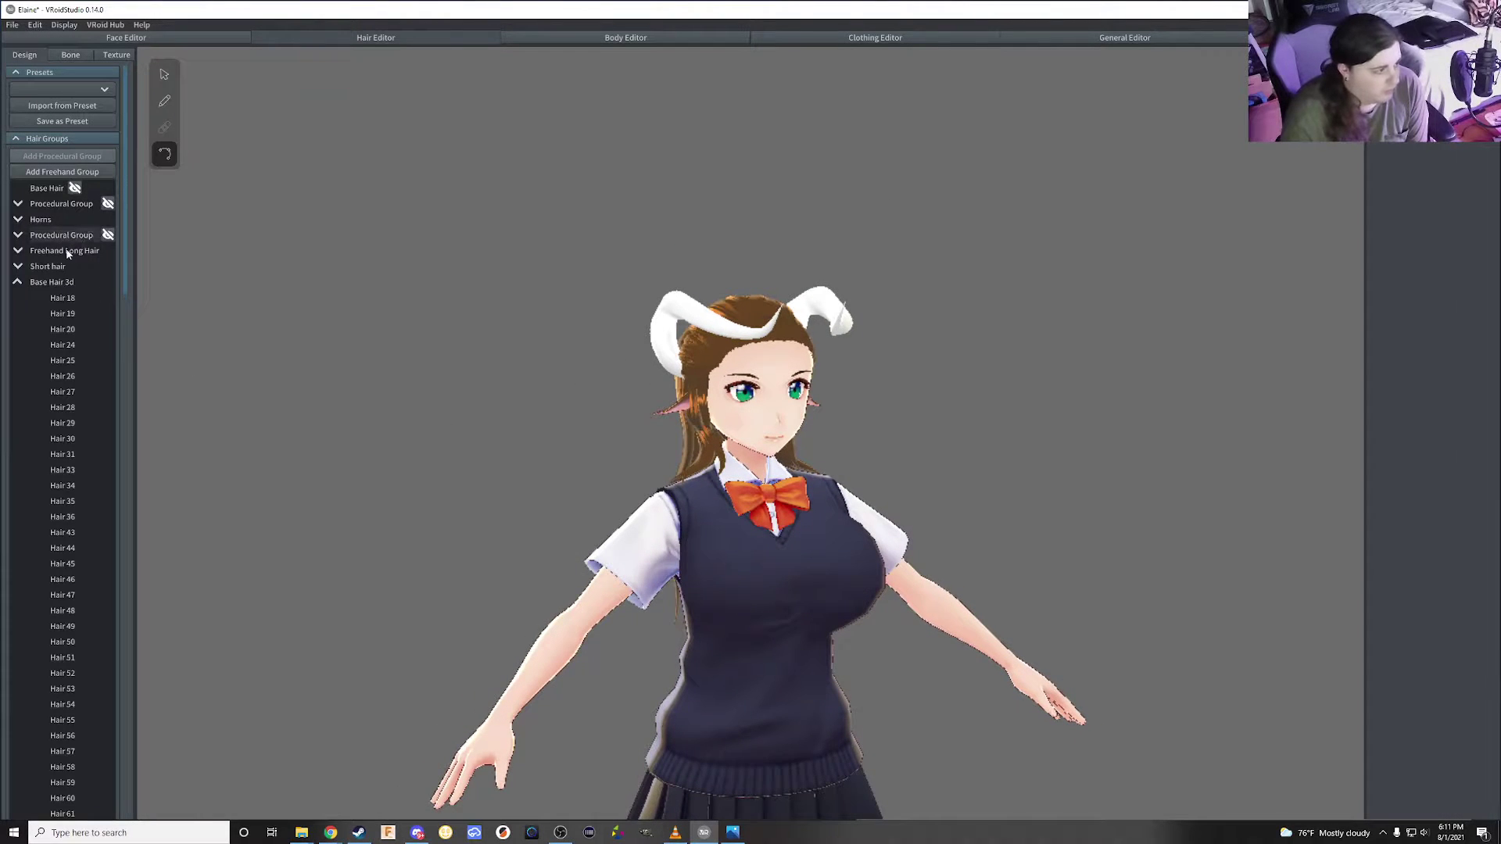
Collapse the Base Hair group and switch the outfit to the Dress preset, glancing at its Texture tab
{"action": "left_click", "coordinate": [18, 283]}
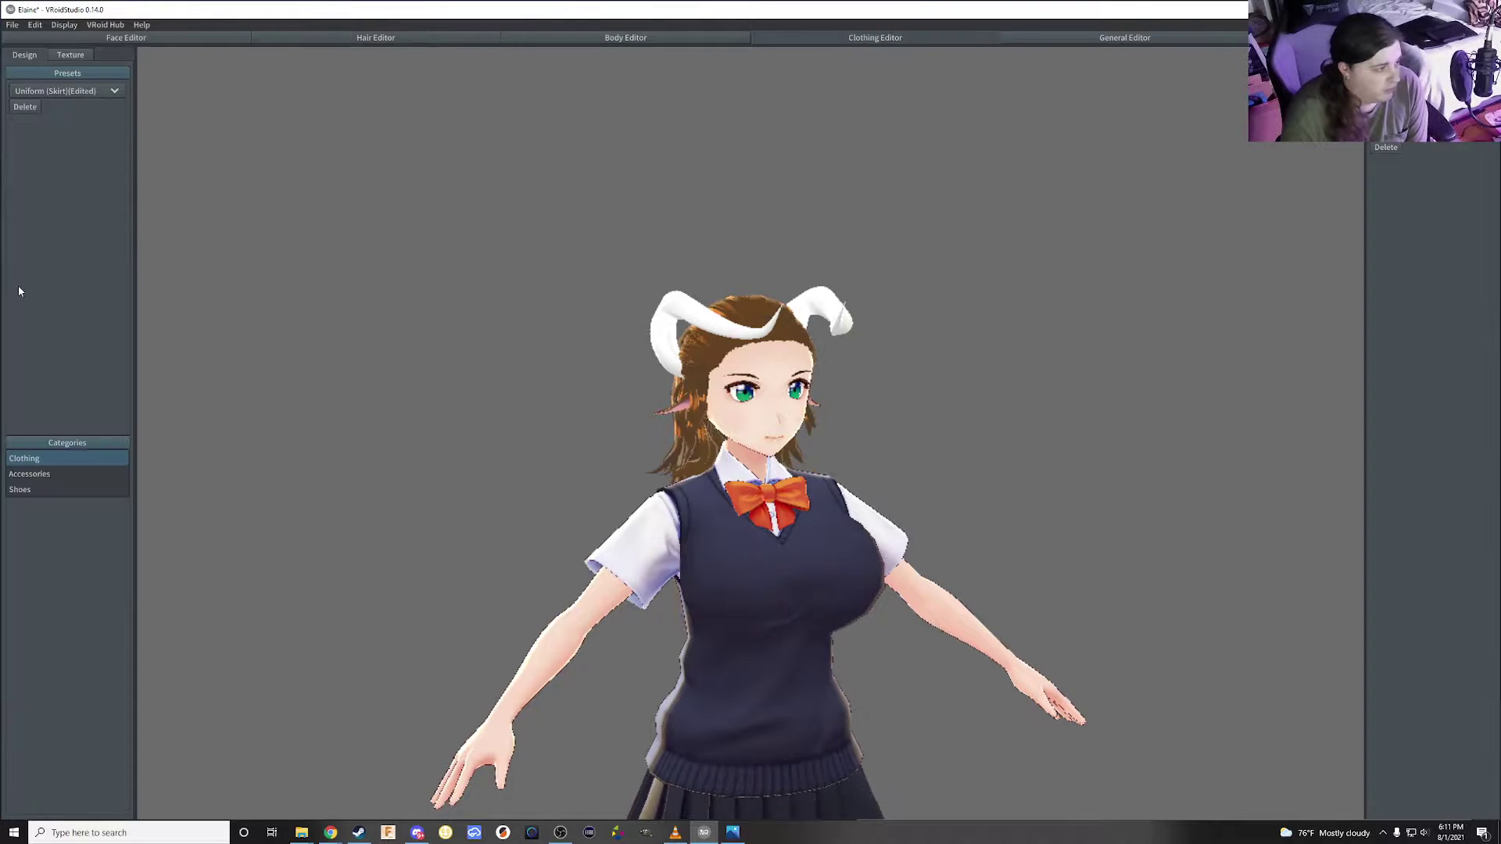
{"action": "left_click", "coordinate": [112, 92]}
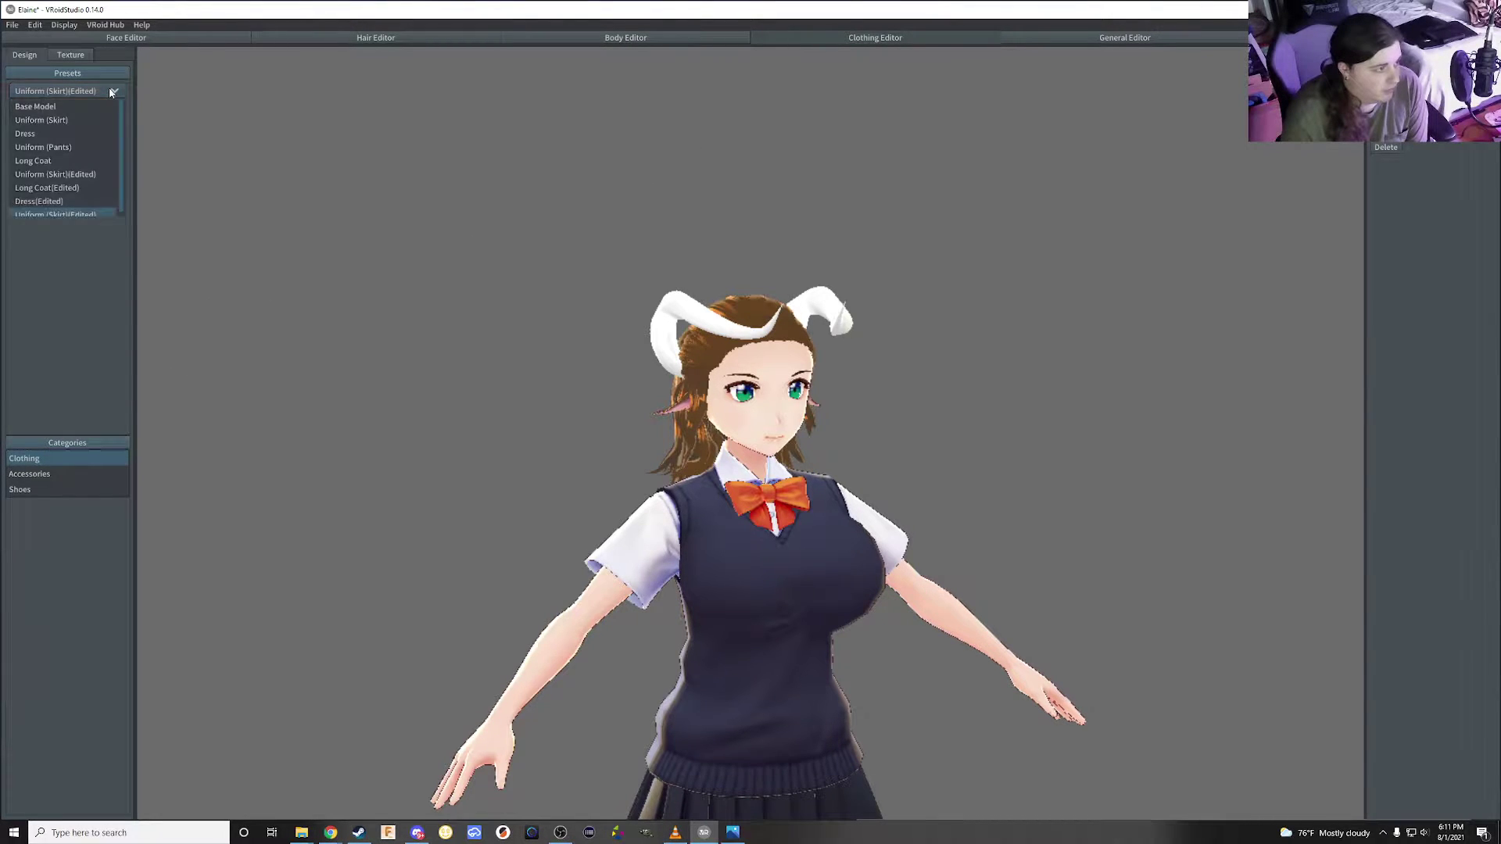
{"action": "left_click", "coordinate": [729, 830]}
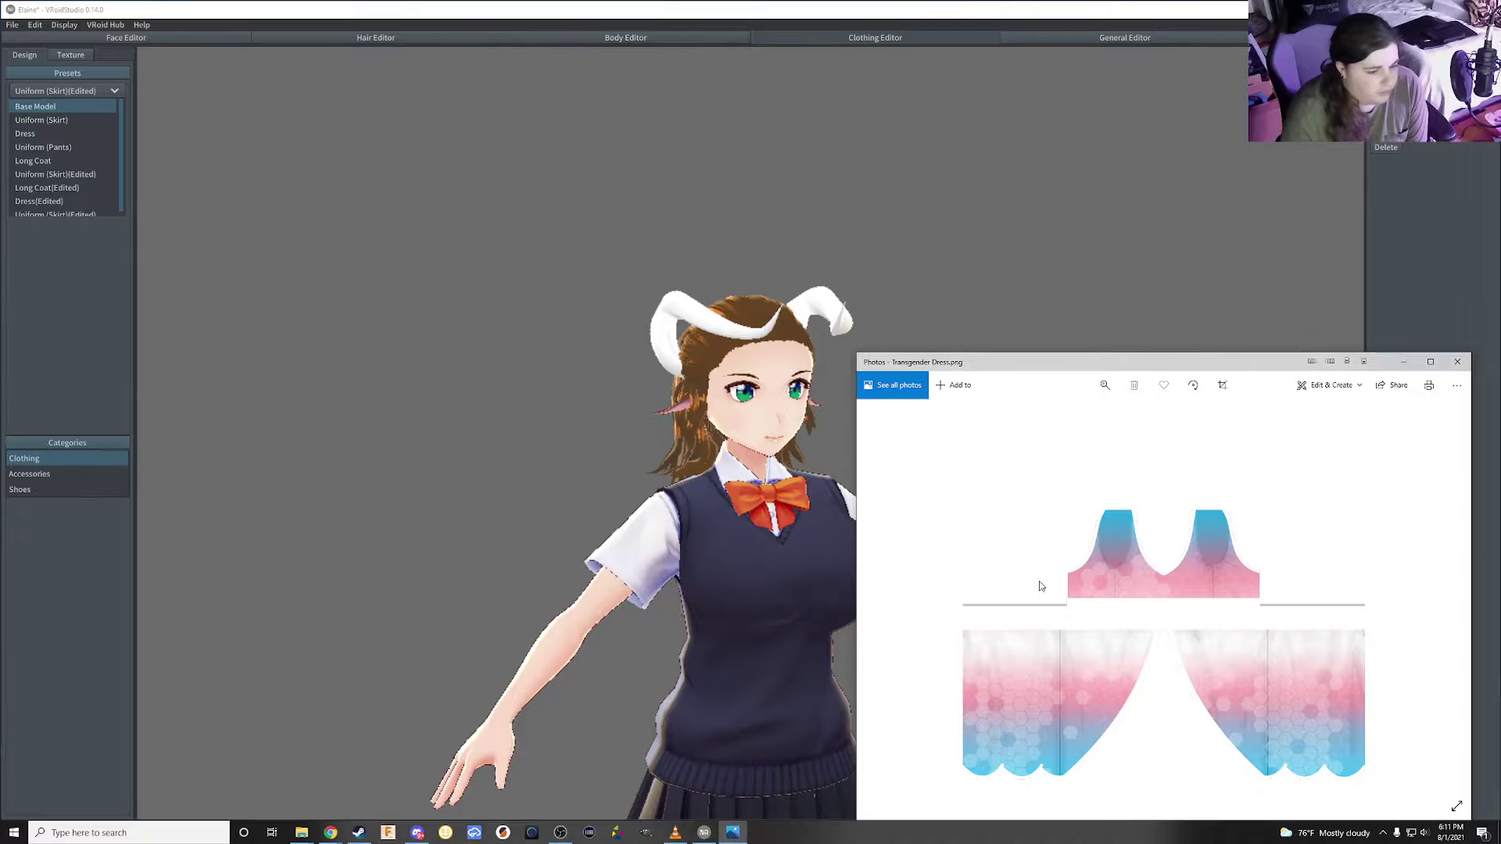
{"action": "left_click", "coordinate": [24, 134]}
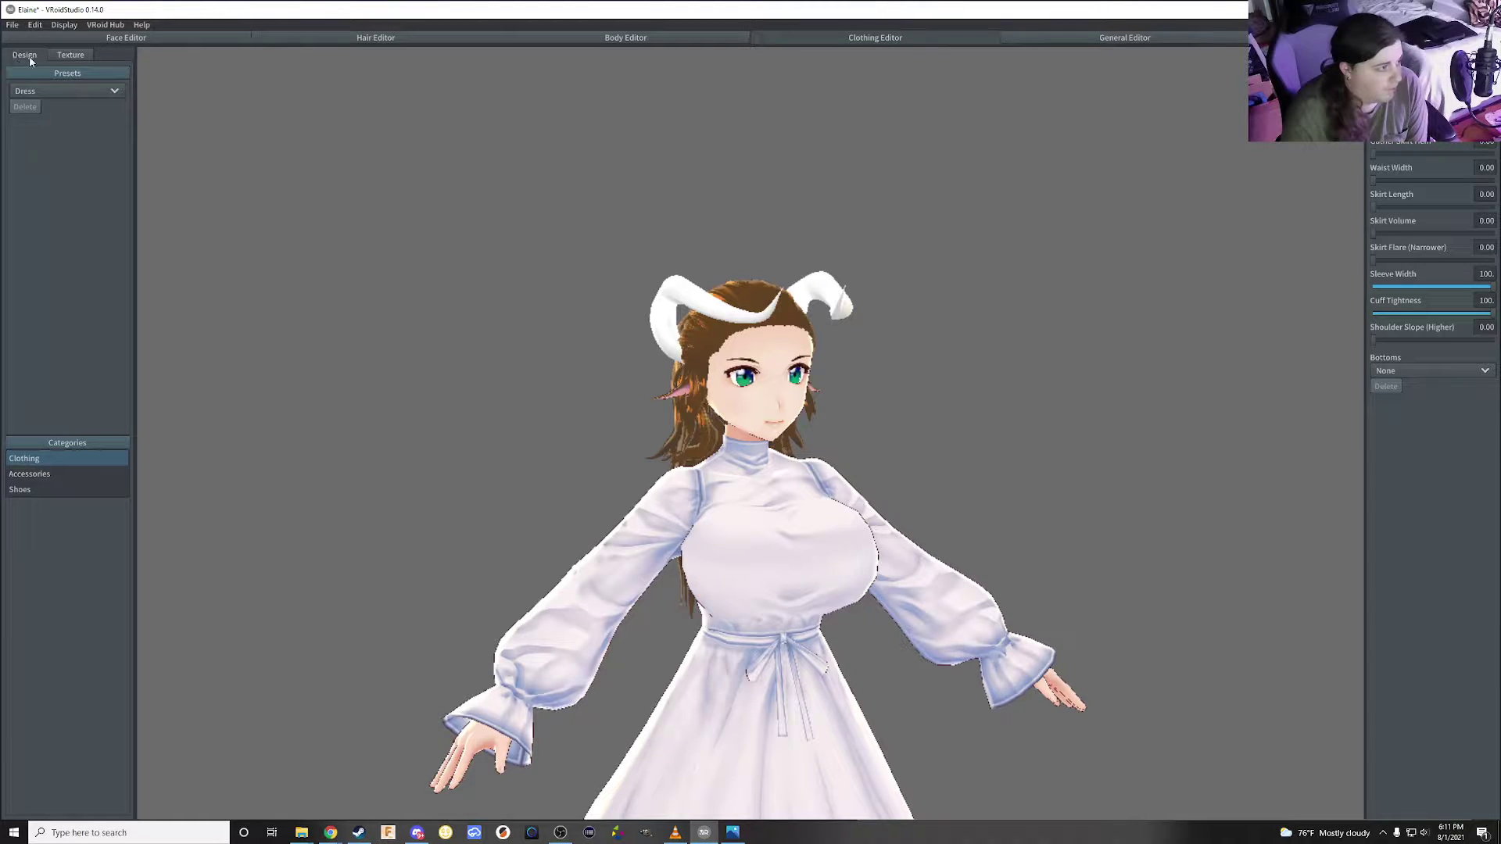
{"action": "left_click", "coordinate": [74, 59]}
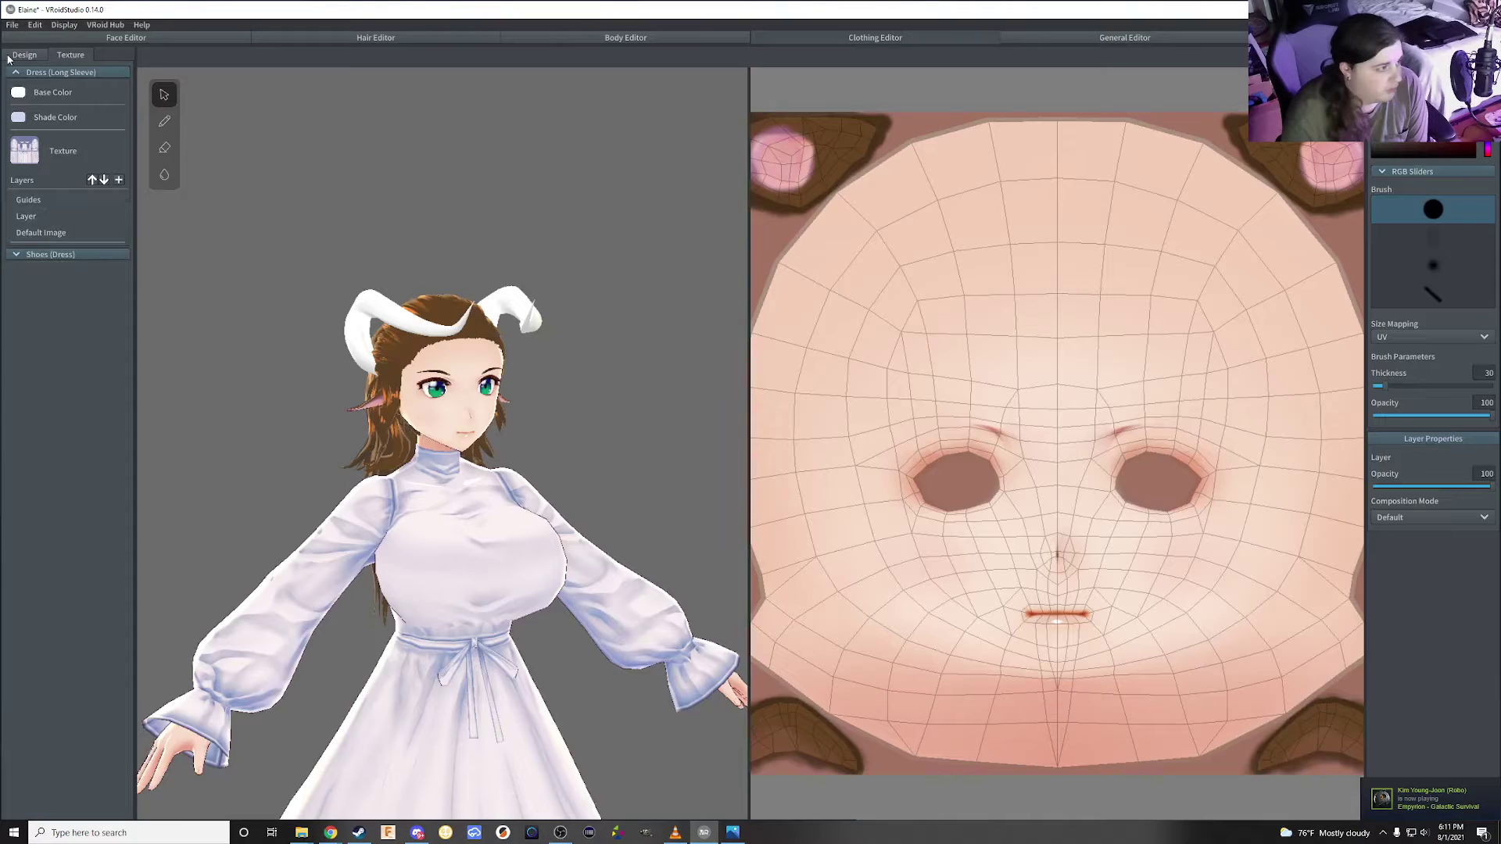
{"action": "left_click", "coordinate": [23, 55]}
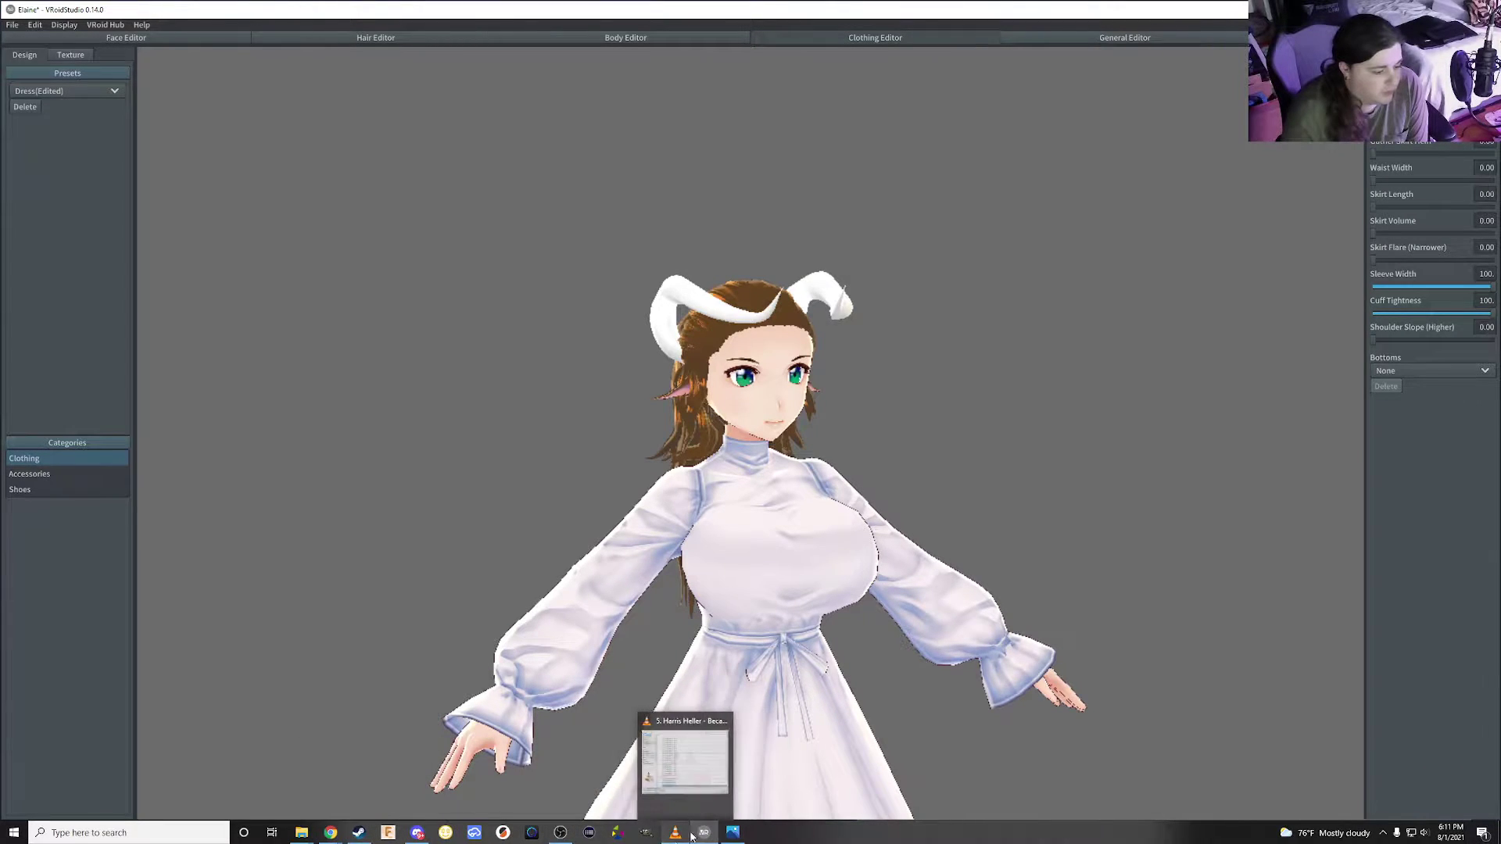
{"action": "mouse_move", "coordinate": [302, 833]}
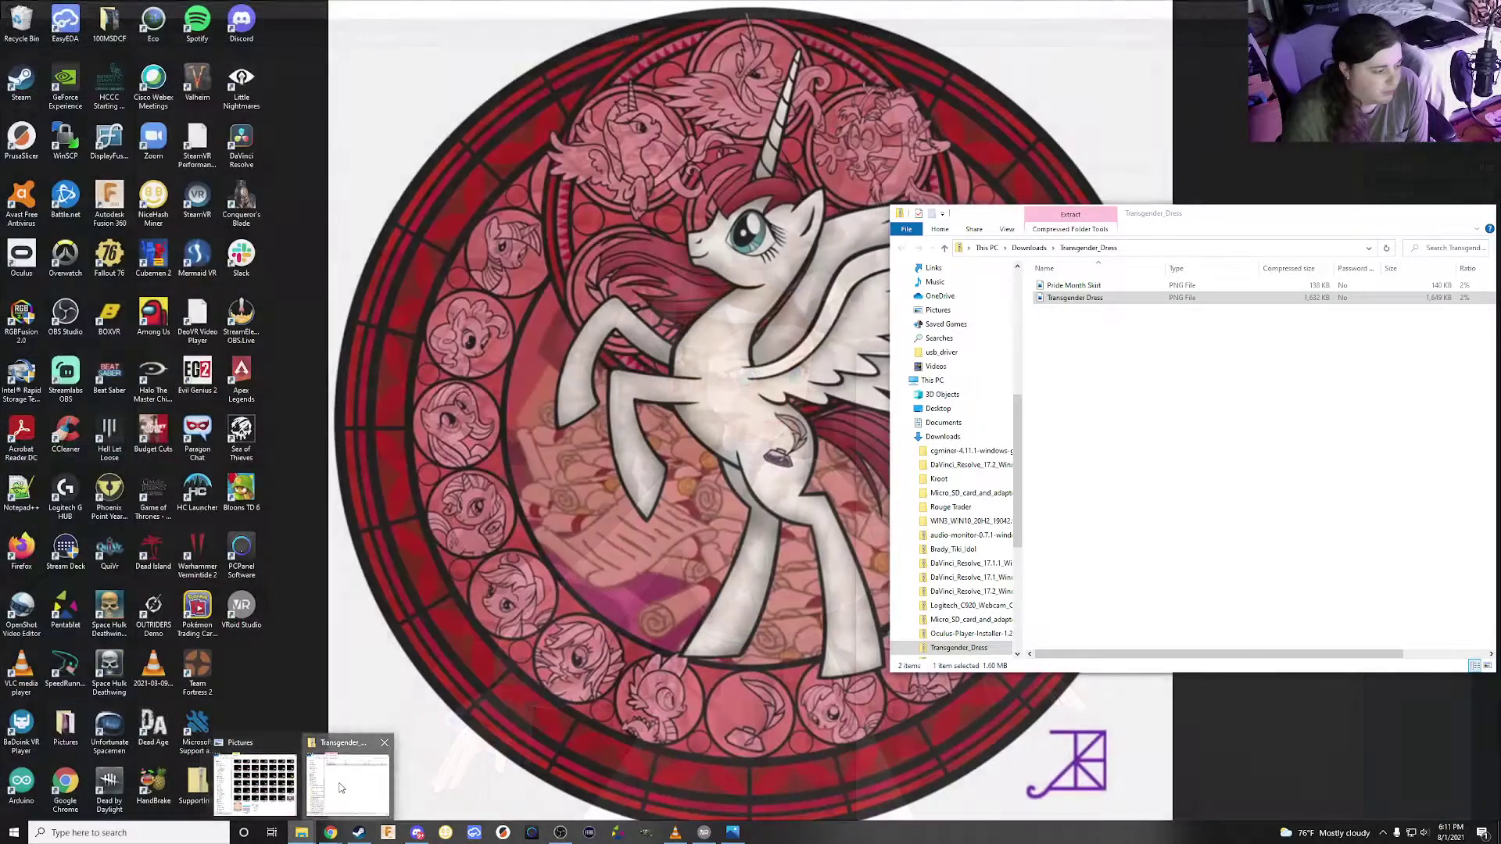
Preview Pride Month Skirt.png from the Transgender_Dress folder, then return to VRoid Studio
{"action": "left_click", "coordinate": [354, 782]}
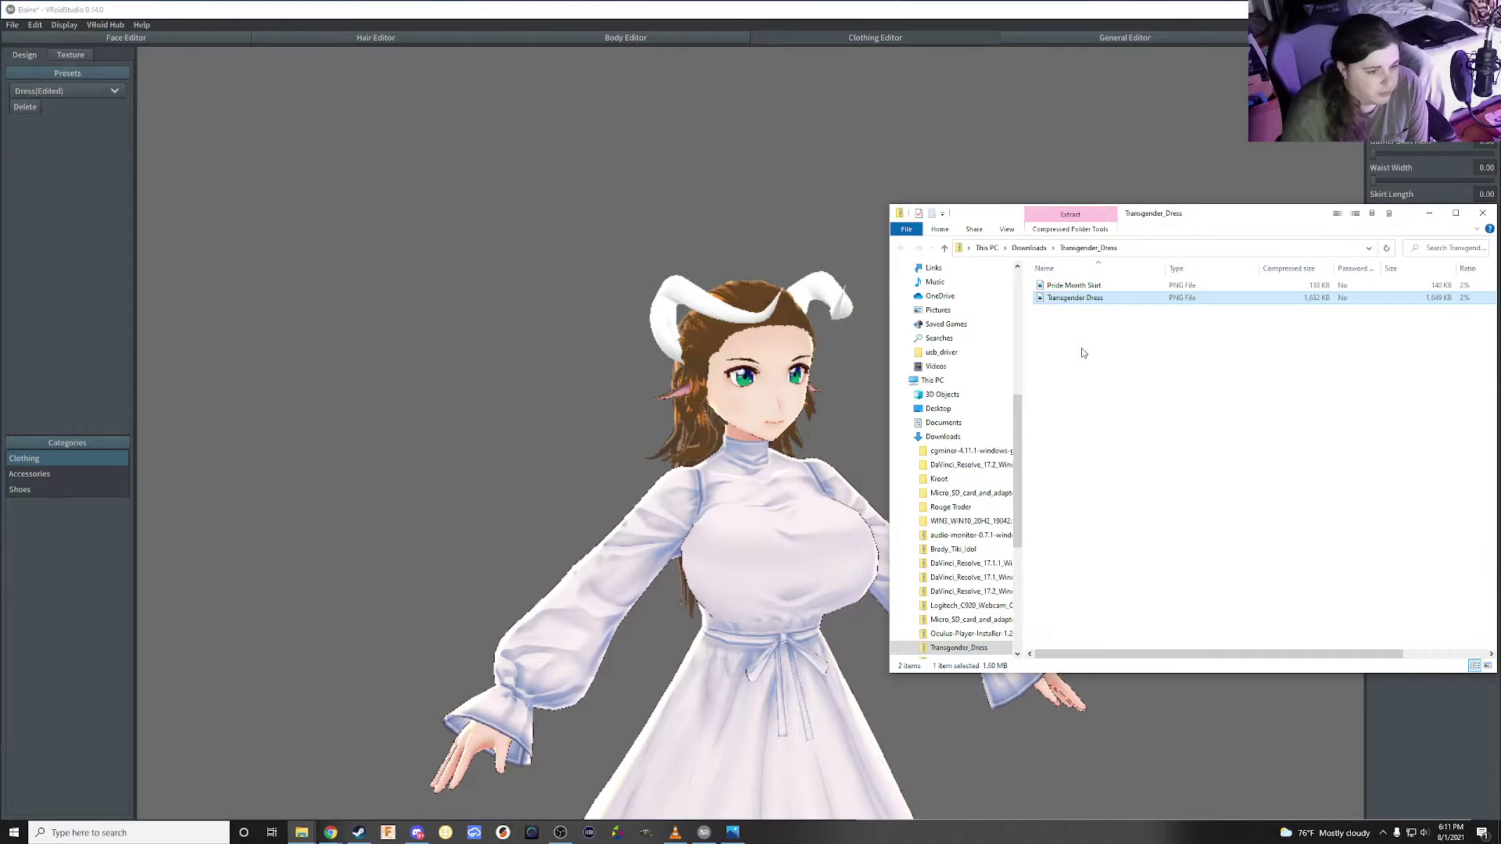
{"action": "double_click", "coordinate": [1097, 286]}
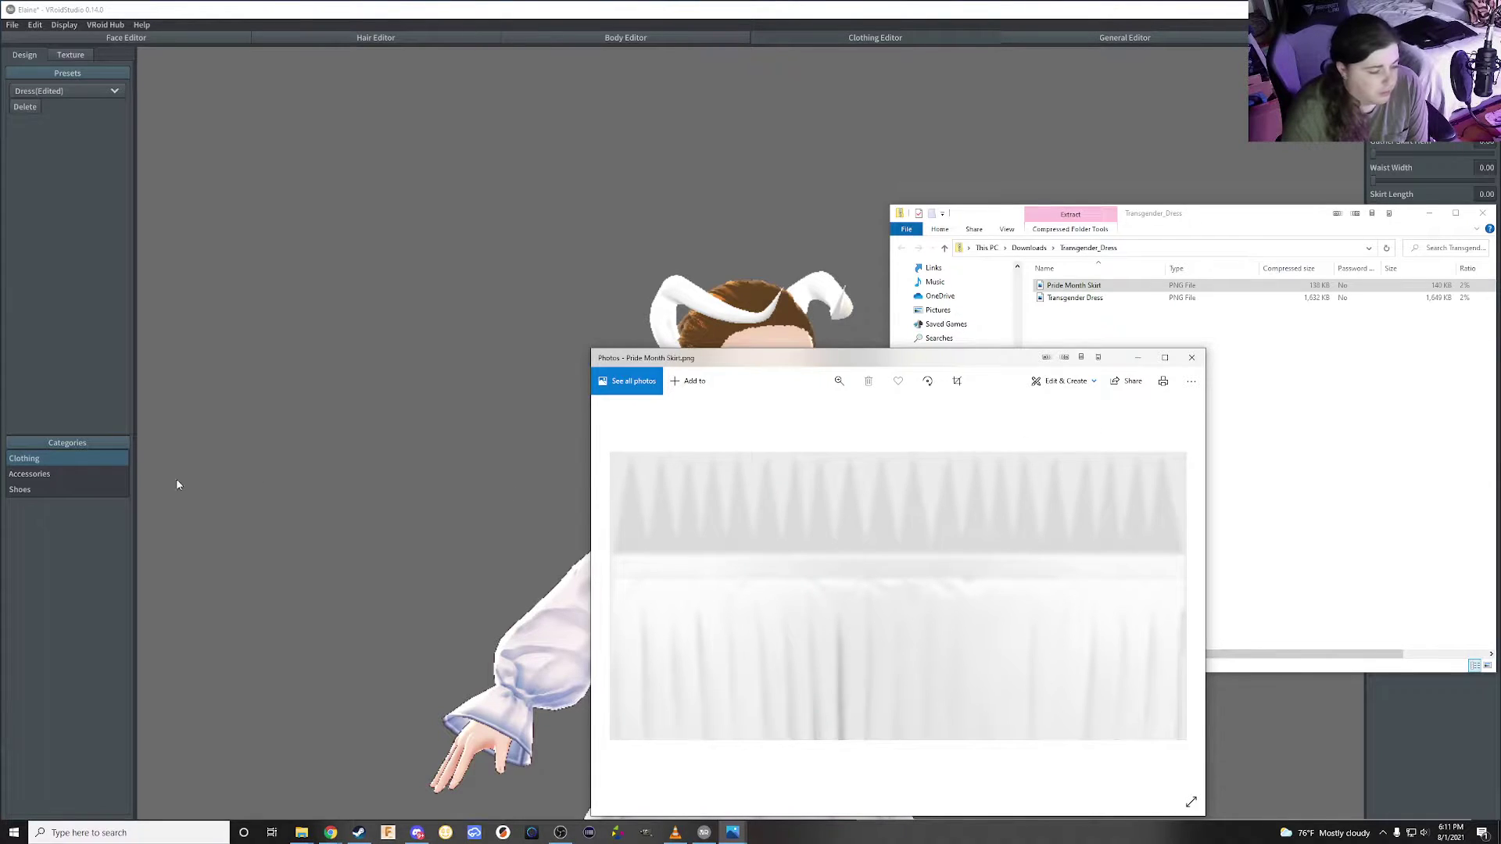
{"action": "left_click", "coordinate": [69, 475]}
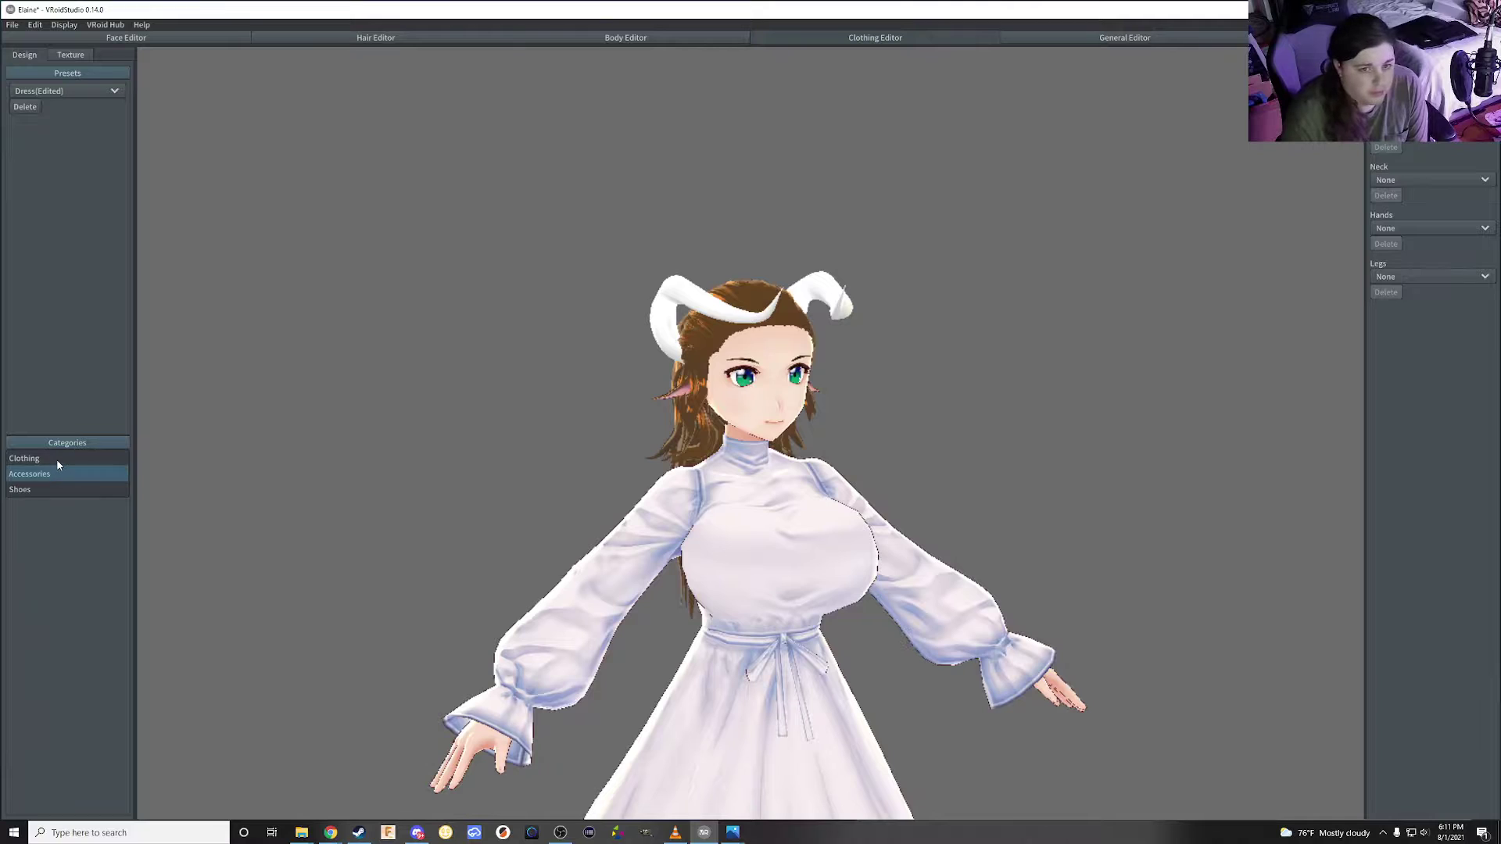
In the Clothing category, set Bottoms to Uniform Skirt
{"action": "left_click", "coordinate": [57, 460]}
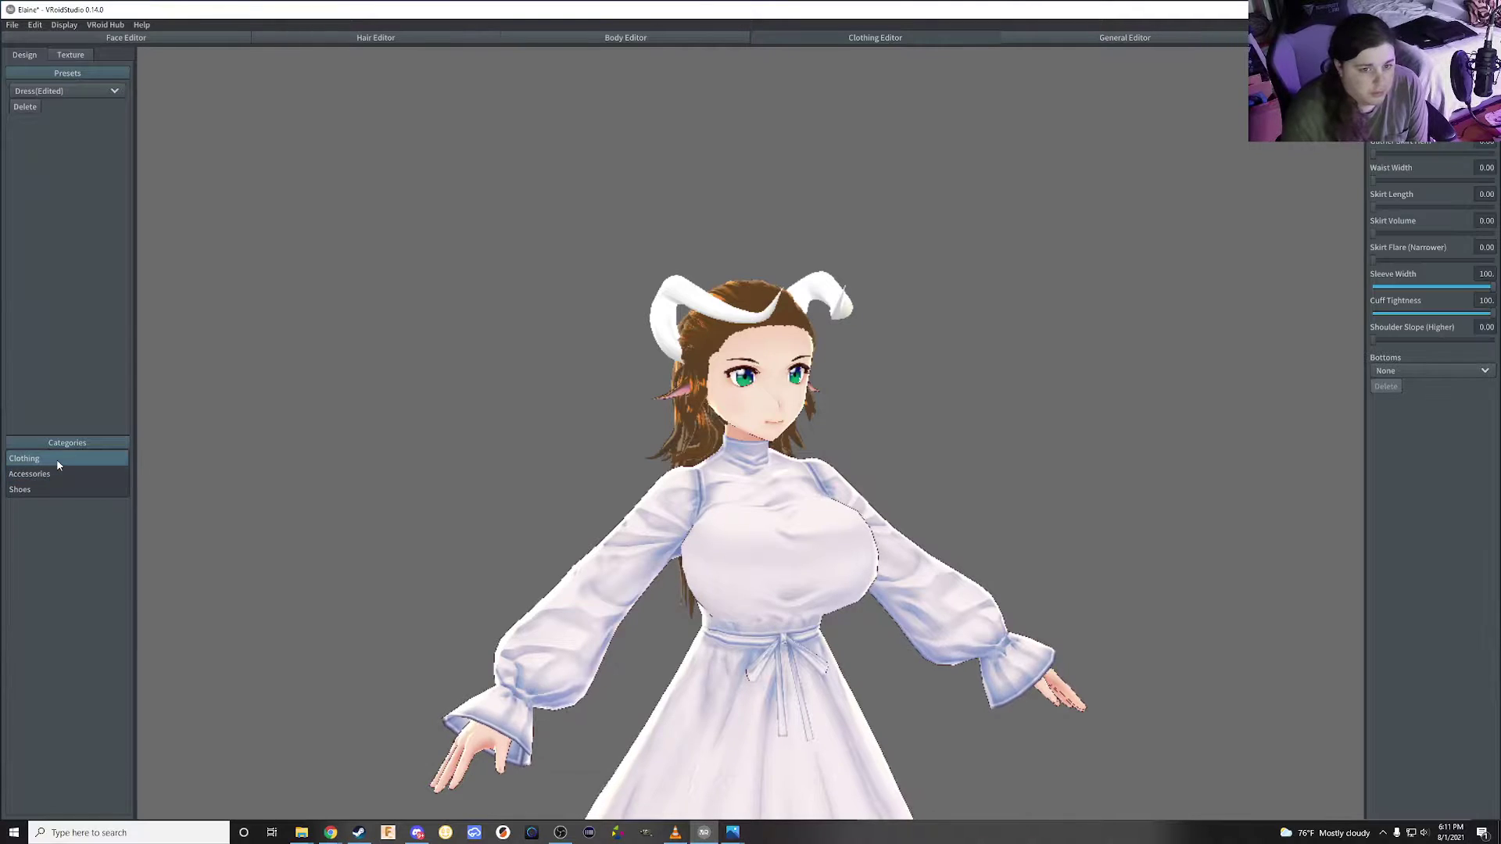
{"action": "left_click", "coordinate": [1419, 371]}
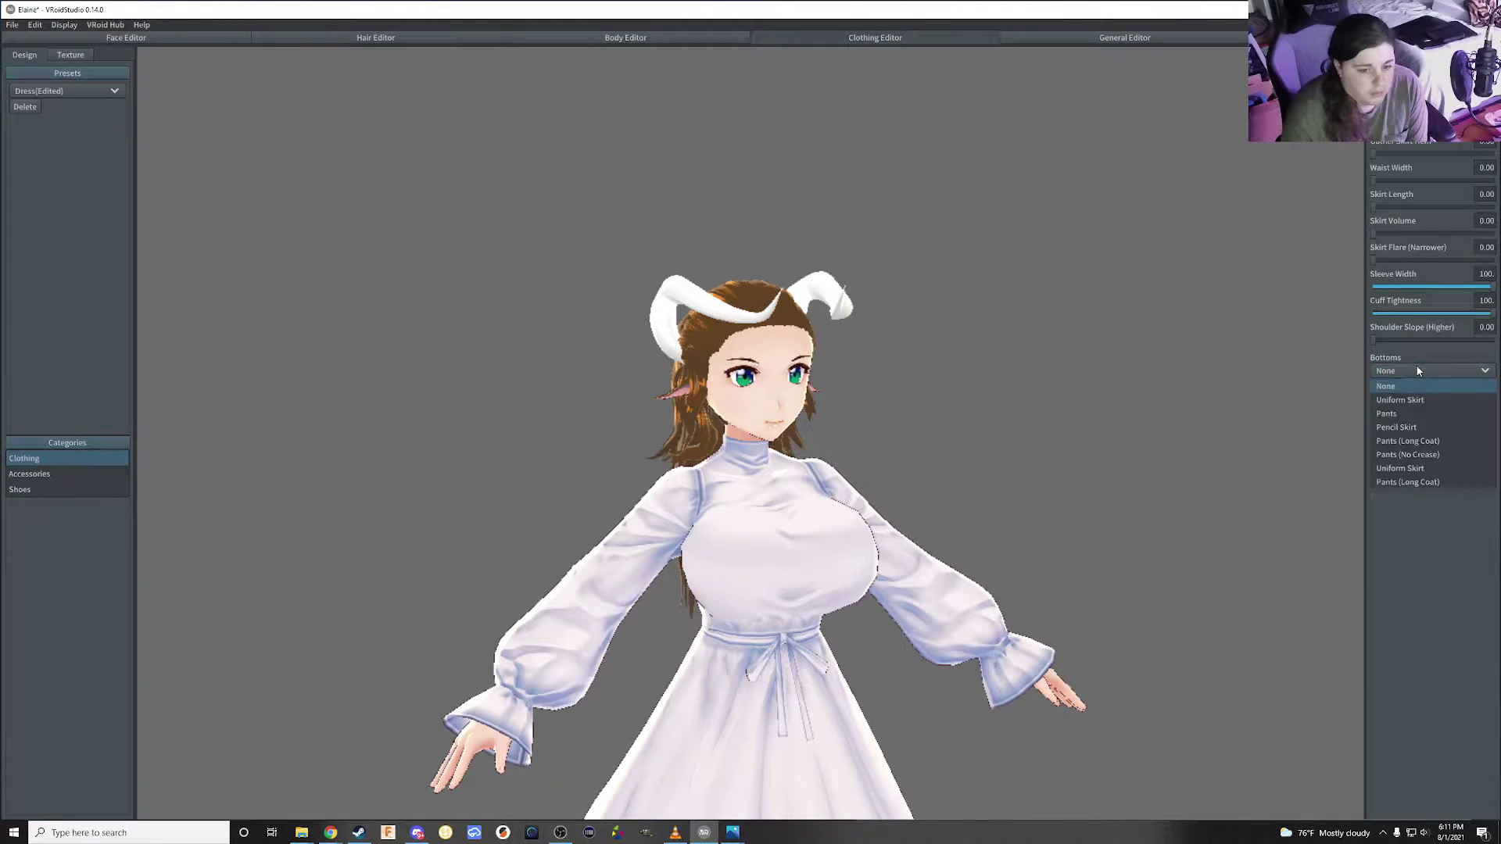
{"action": "left_click", "coordinate": [1419, 469]}
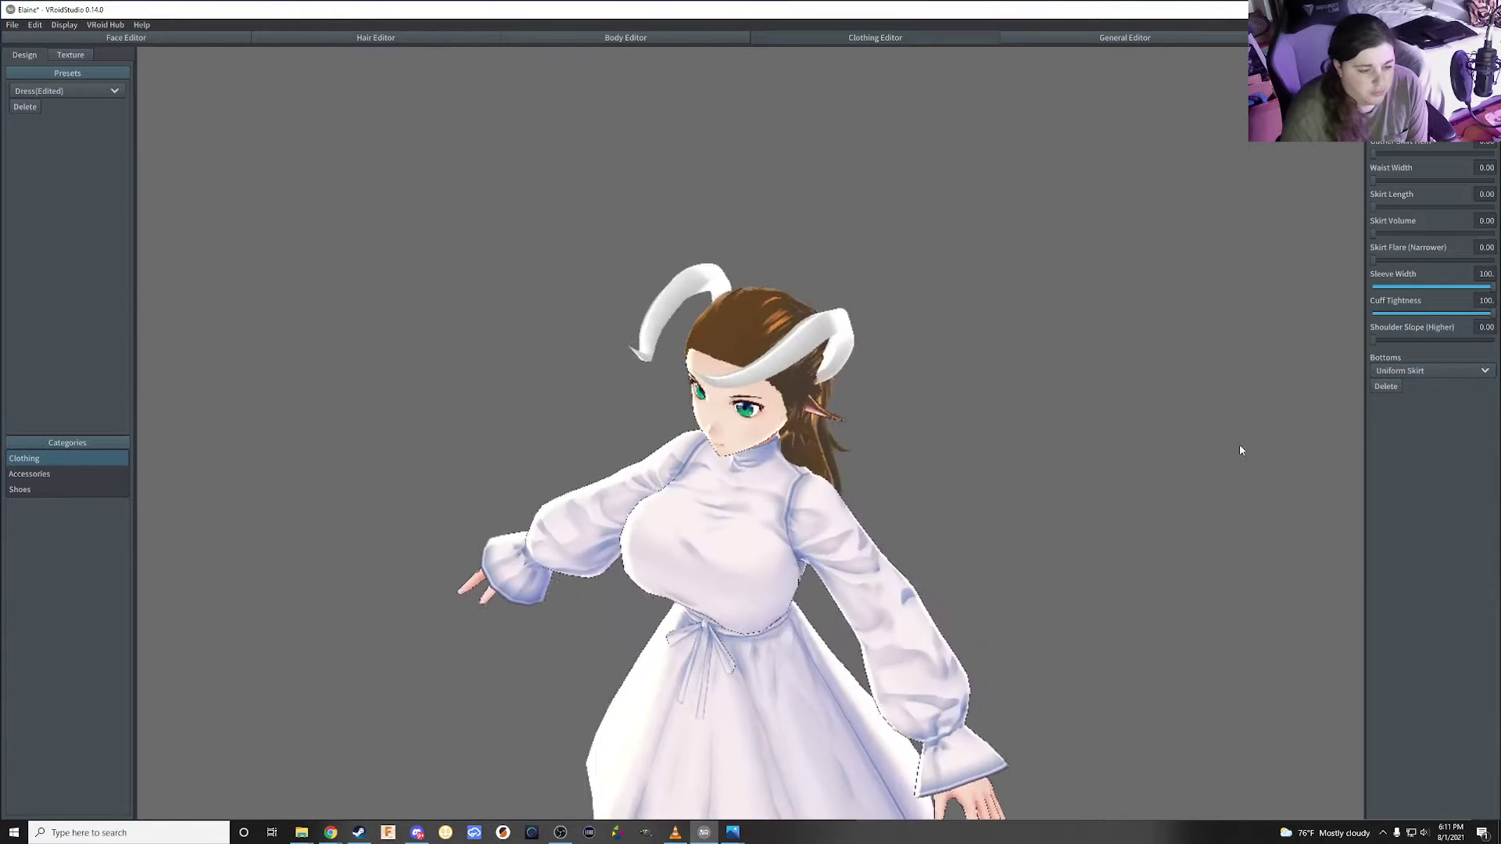
{"action": "left_click", "coordinate": [1438, 370]}
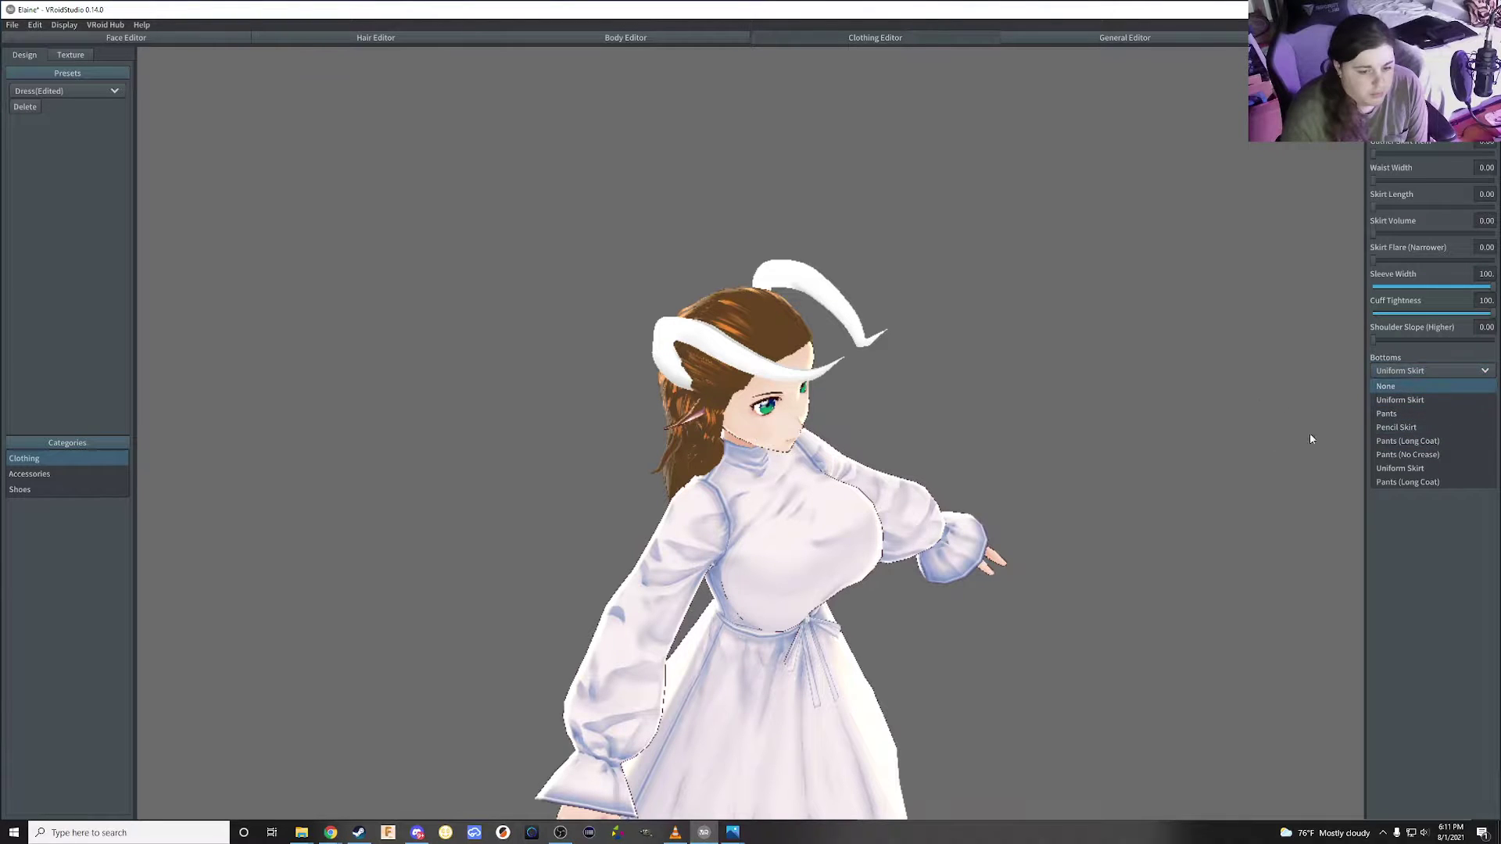
{"action": "left_click", "coordinate": [1139, 368]}
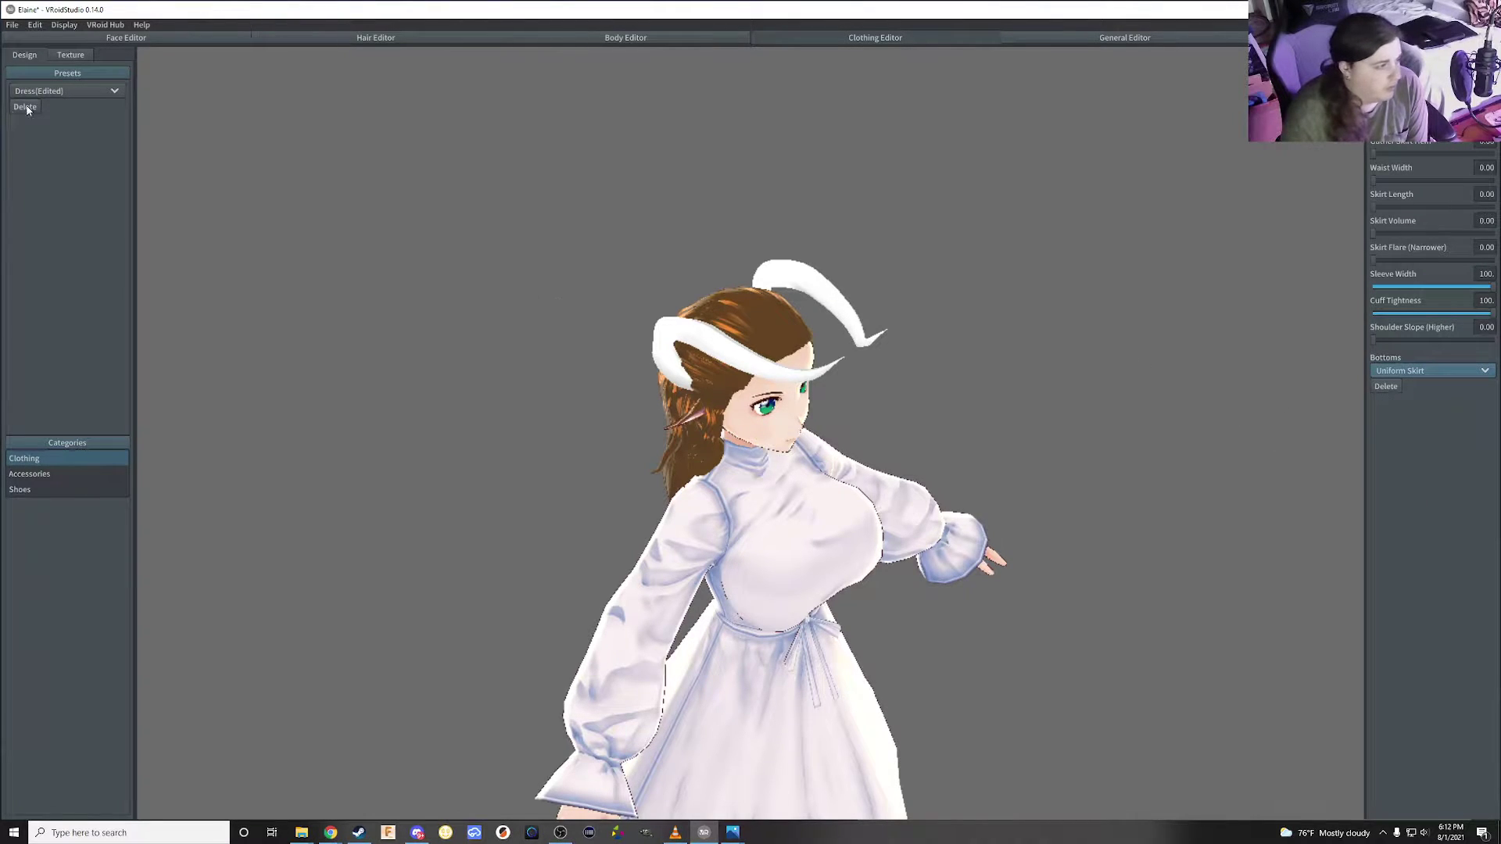
Start importing an image onto the dress's Default Image layer, browsing to Downloads
{"action": "left_click", "coordinate": [69, 55]}
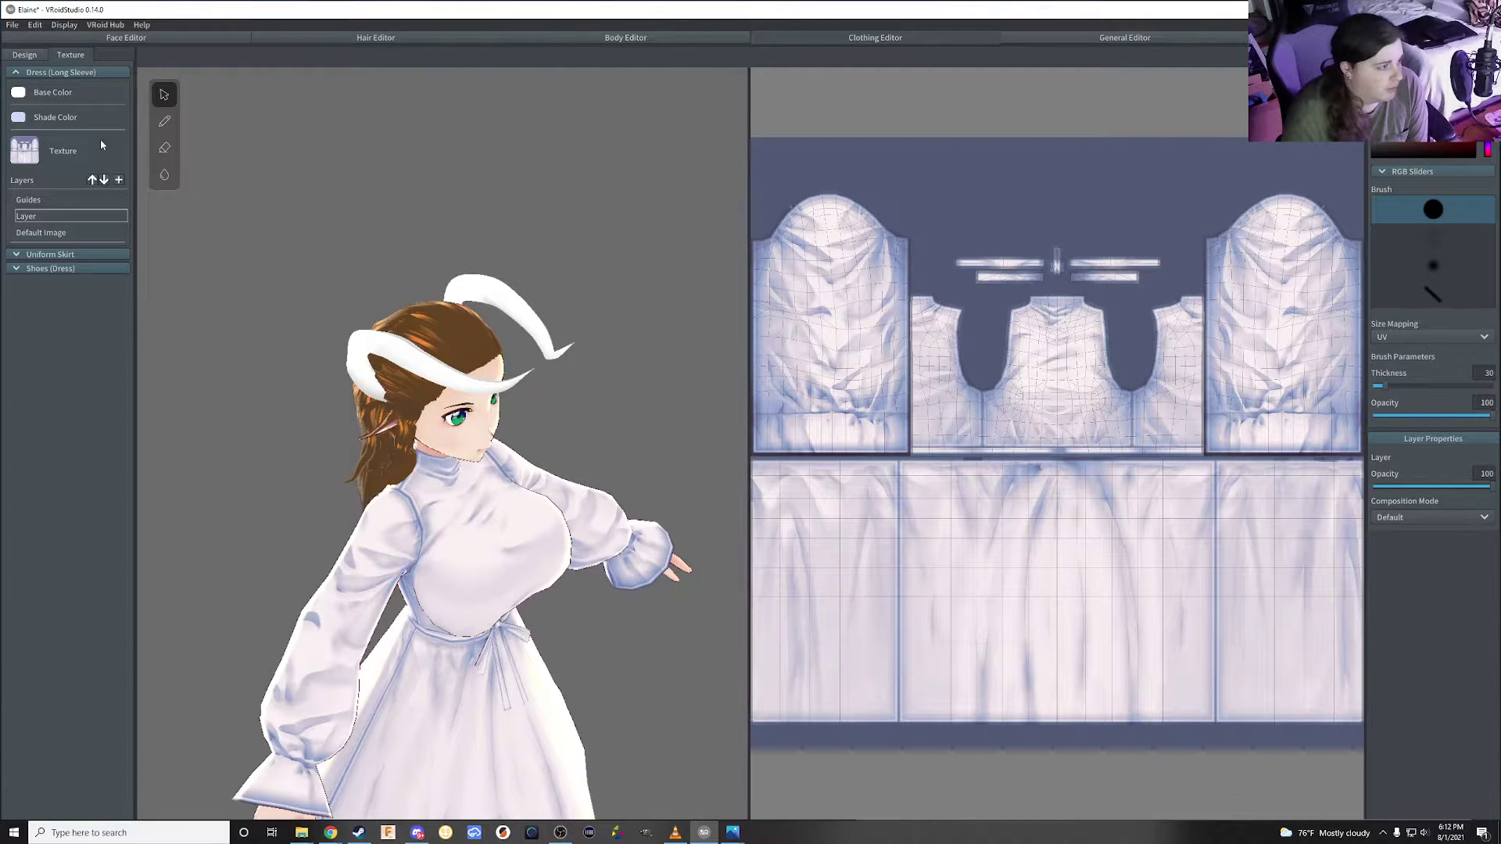
{"action": "right_click", "coordinate": [82, 230]}
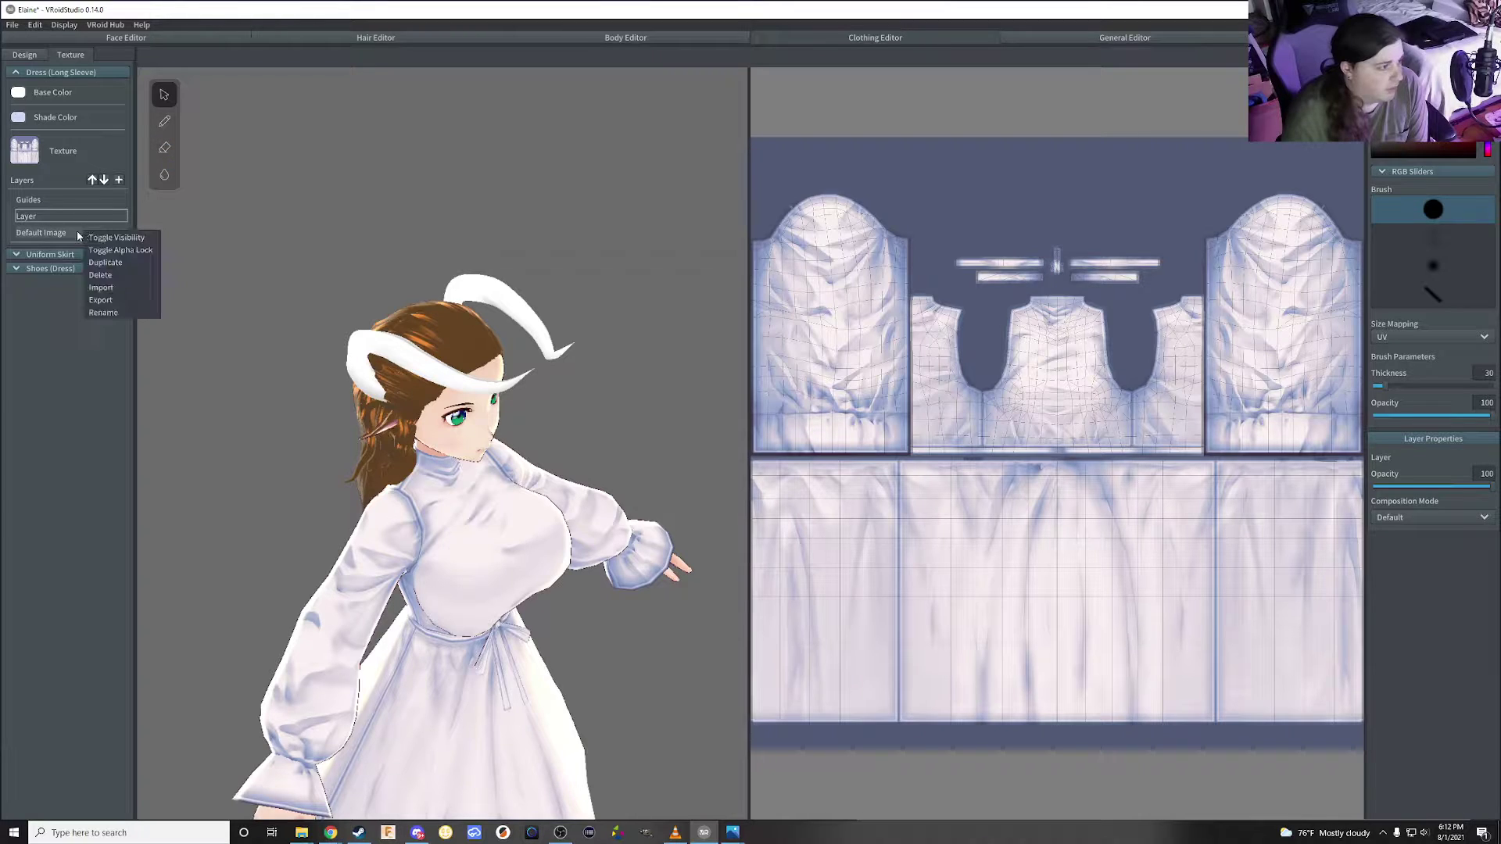
{"action": "left_click", "coordinate": [123, 287]}
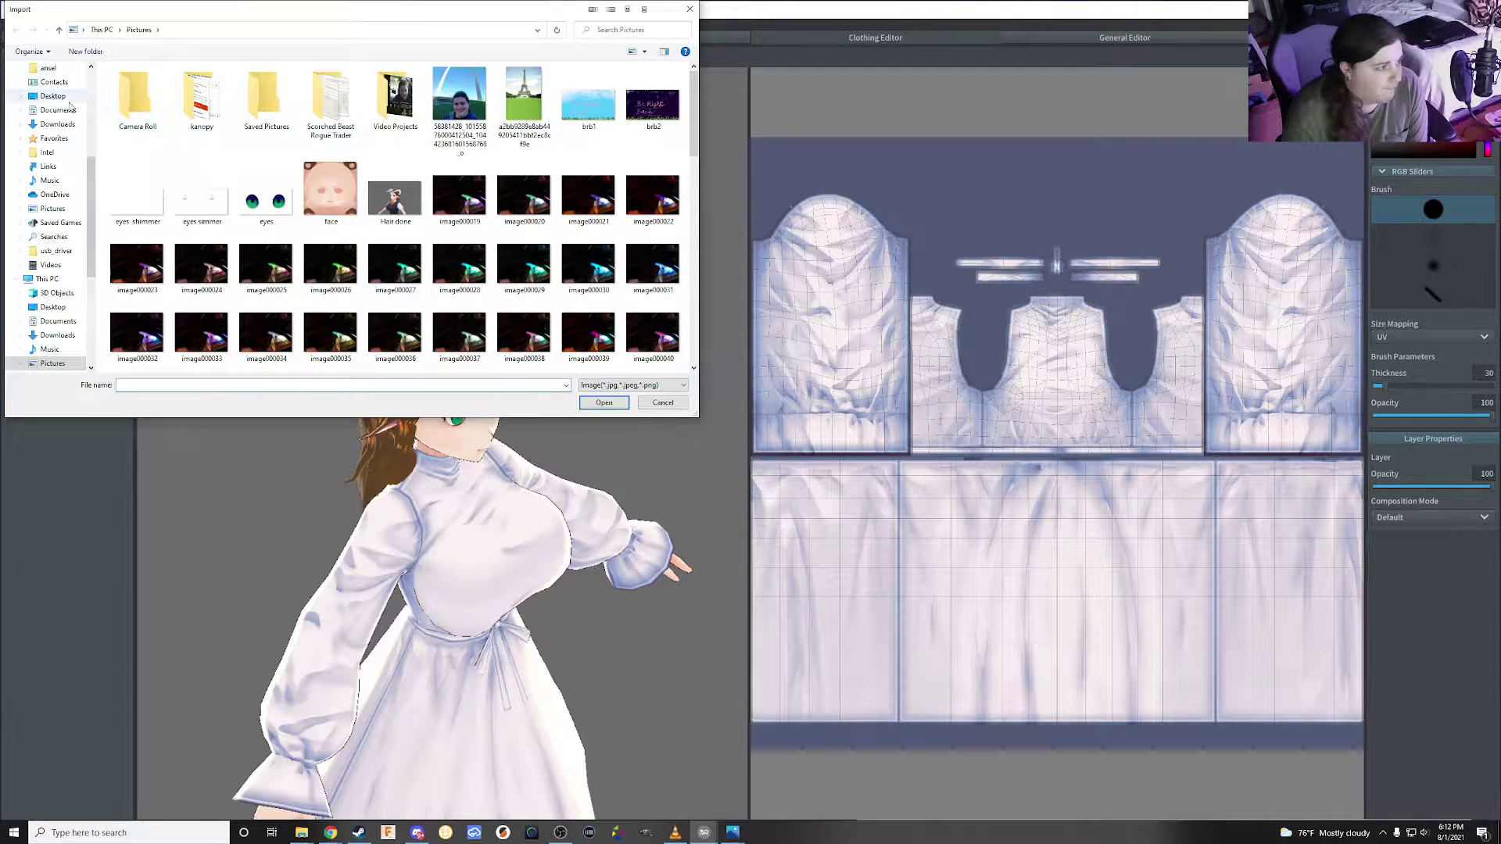
{"action": "scroll", "coordinate": [61, 107], "scroll_direction": "up", "scroll_amount": 2}
{"action": "scroll", "coordinate": [61, 109], "scroll_direction": "up", "scroll_amount": 2}
{"action": "scroll", "coordinate": [63, 110], "scroll_direction": "up", "scroll_amount": 2}
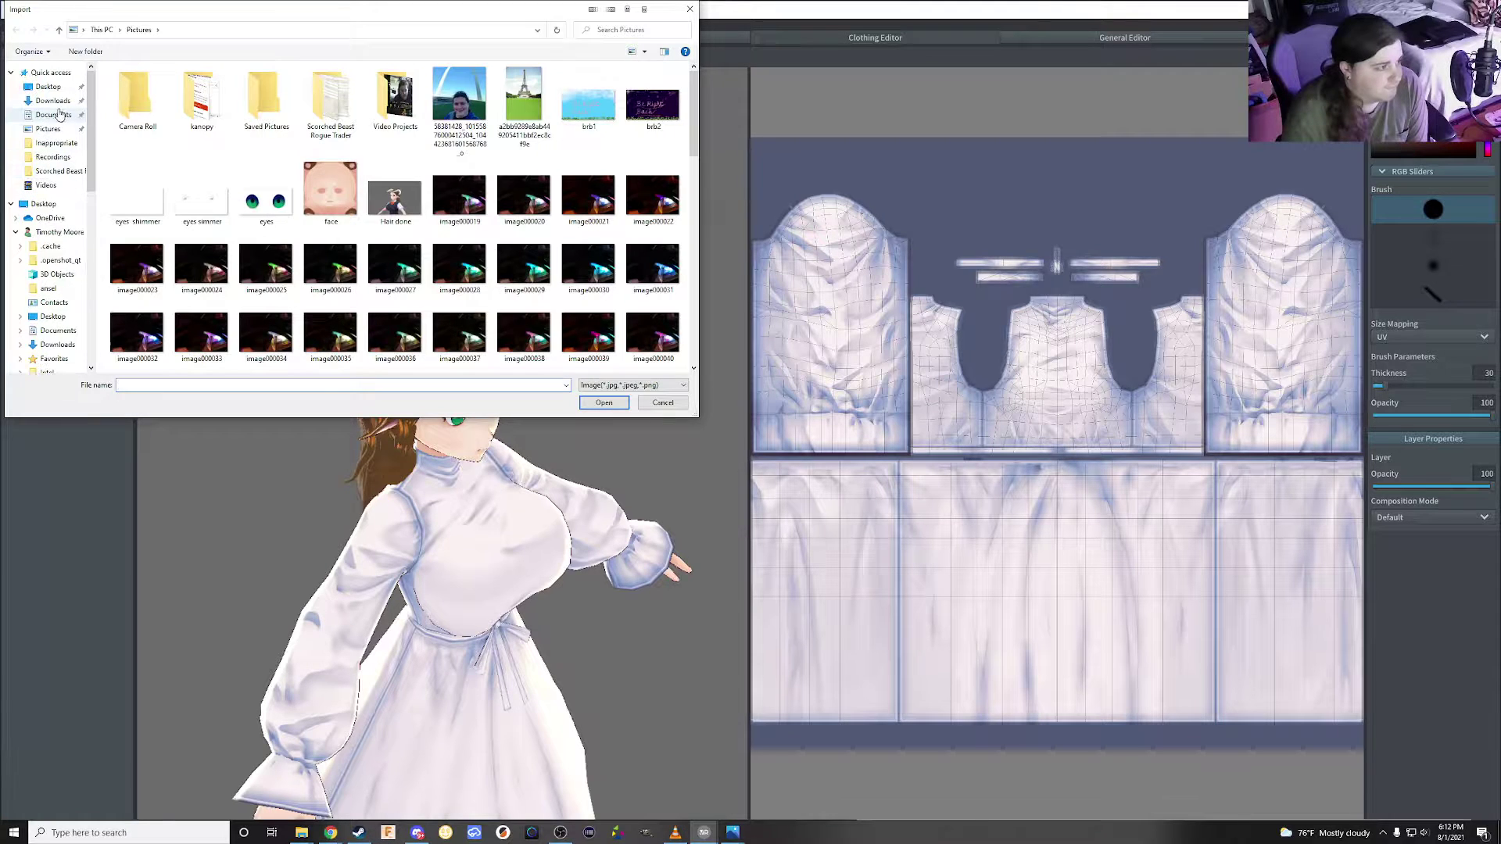
{"action": "left_click", "coordinate": [60, 102]}
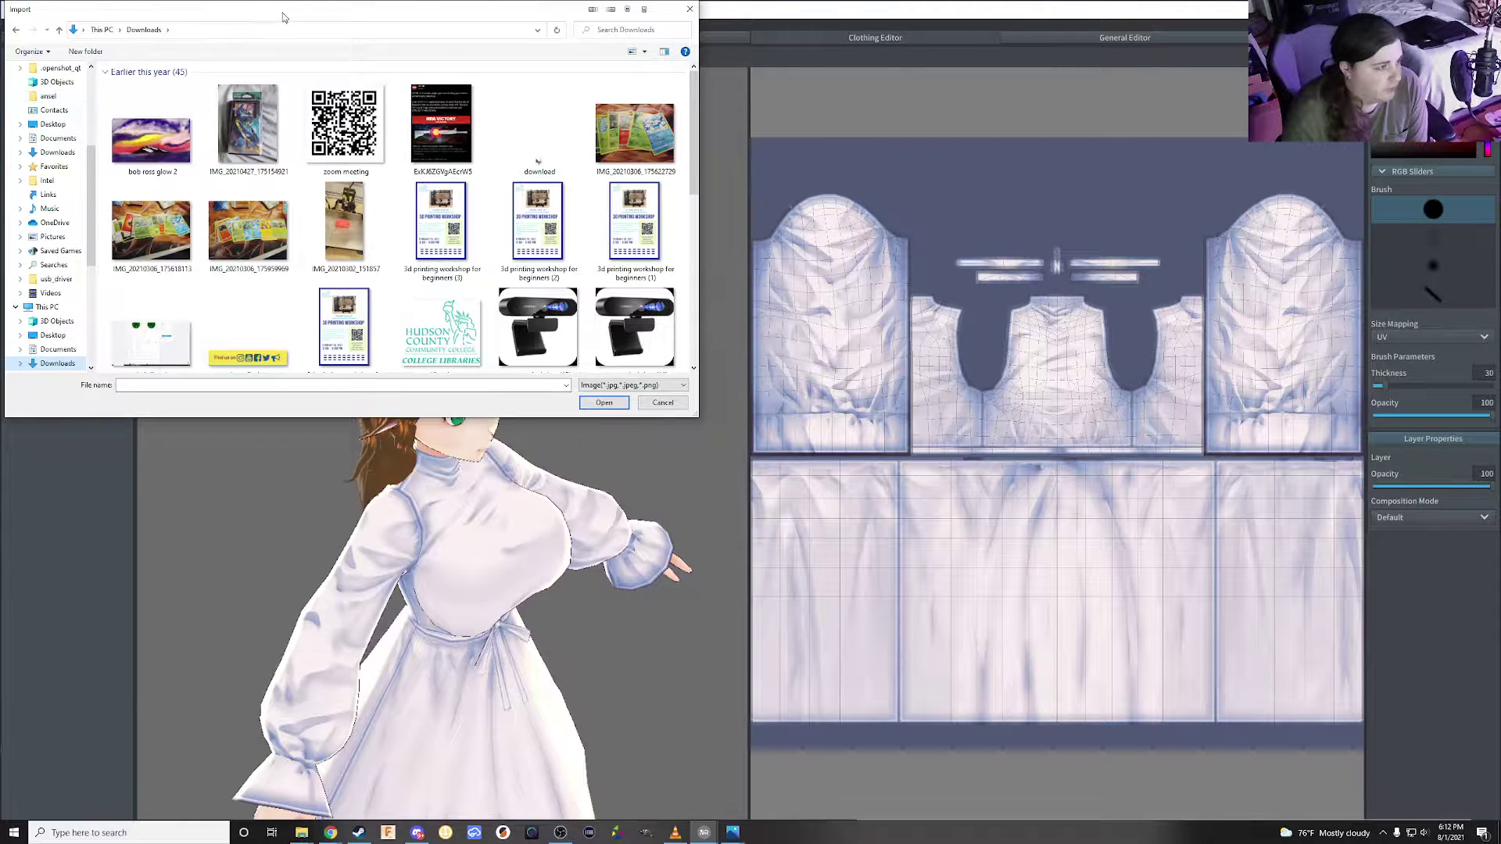
{"action": "left_click_drag", "start_coordinate": [312, 4], "coordinate": [1500, 250]}
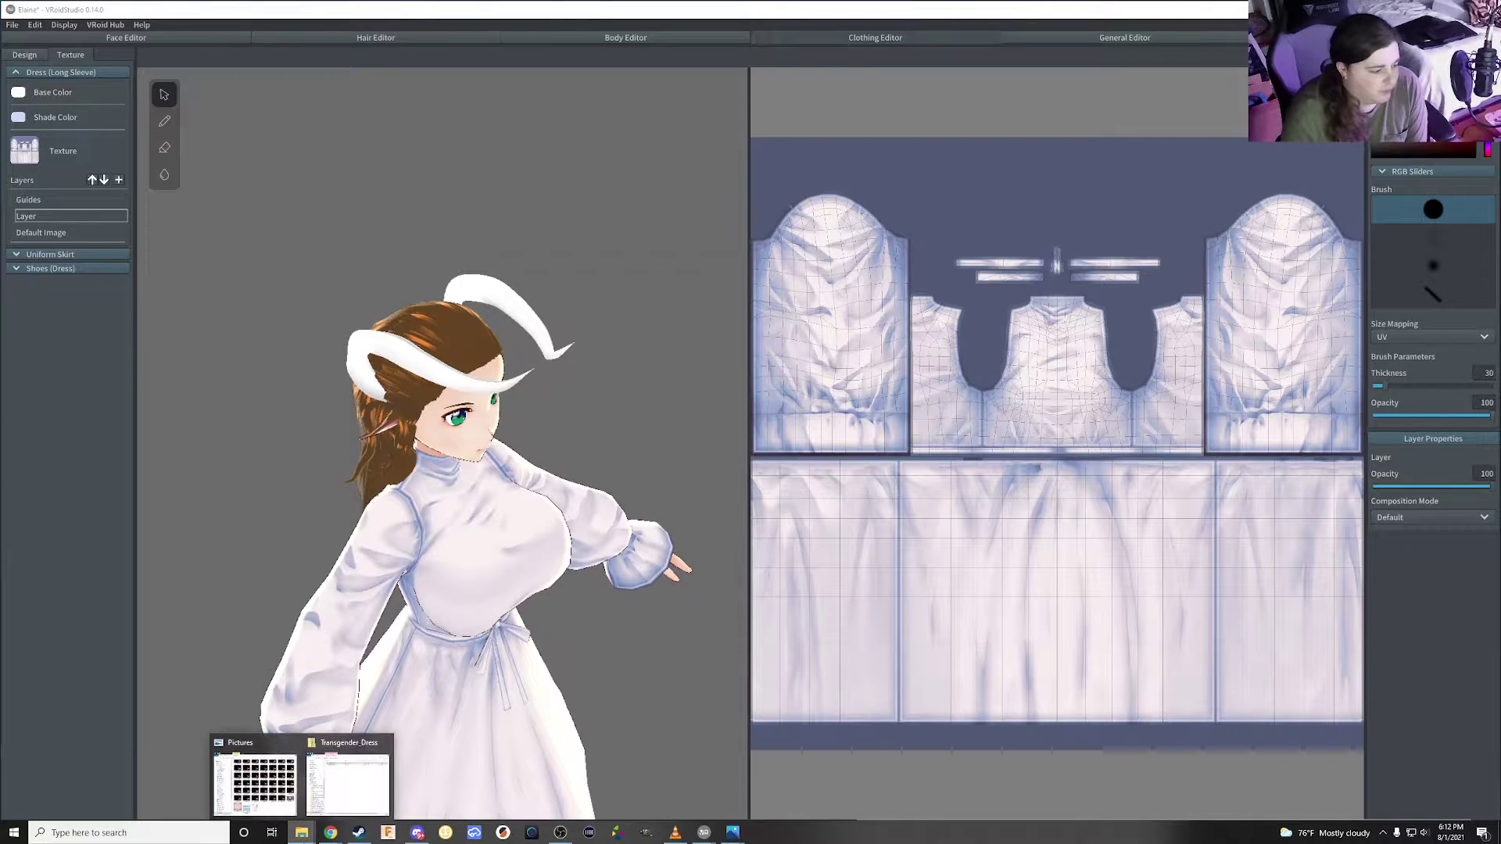
Extract Transgender_Dress.zip in Downloads into a Transgender_Dress folder and close its window
{"action": "left_click", "coordinate": [350, 778]}
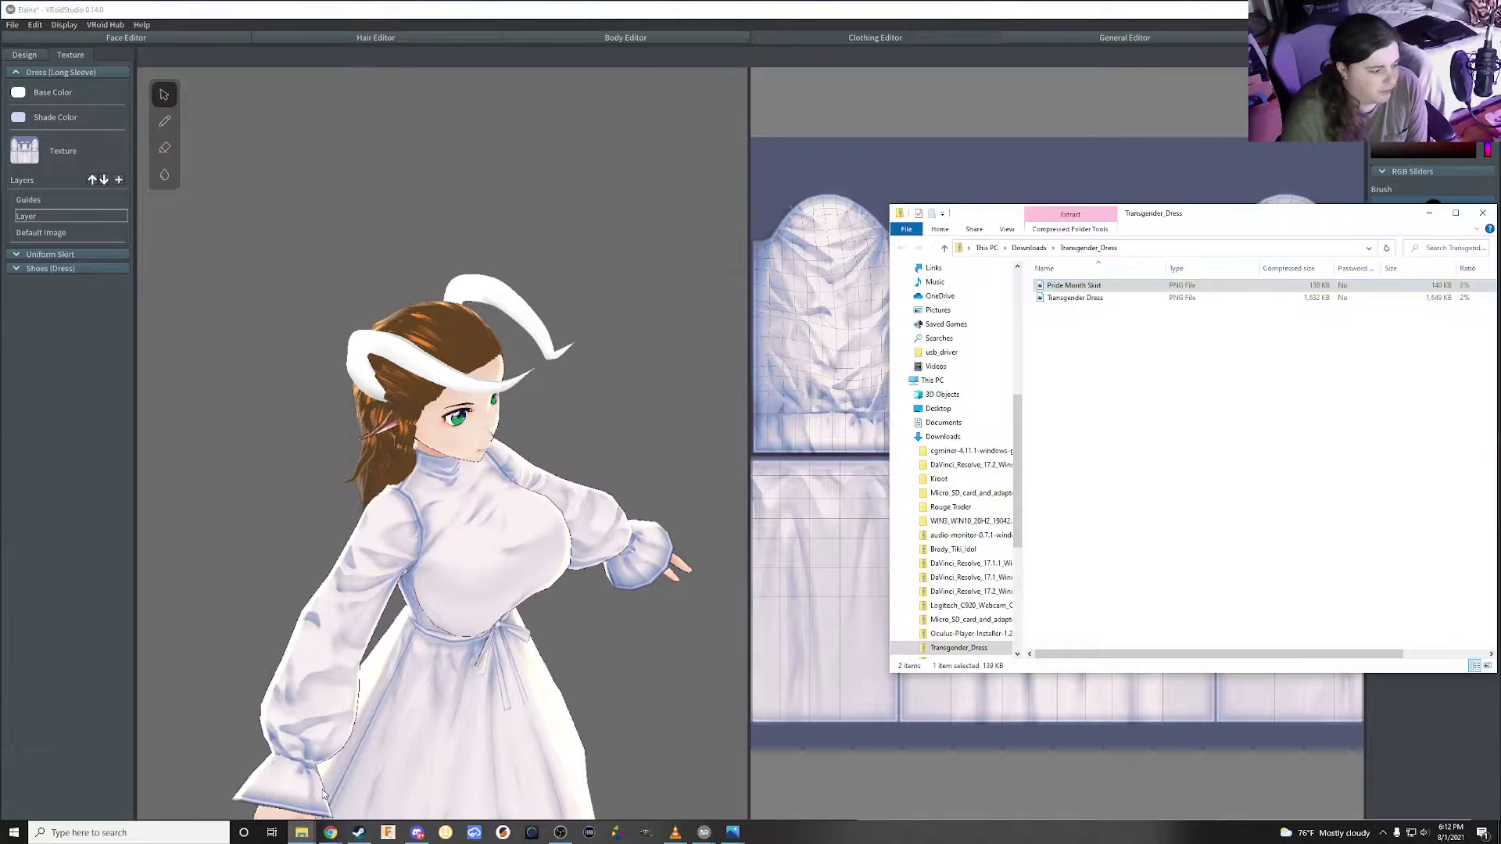
{"action": "left_click", "coordinate": [1032, 249]}
{"action": "right_click", "coordinate": [1093, 303]}
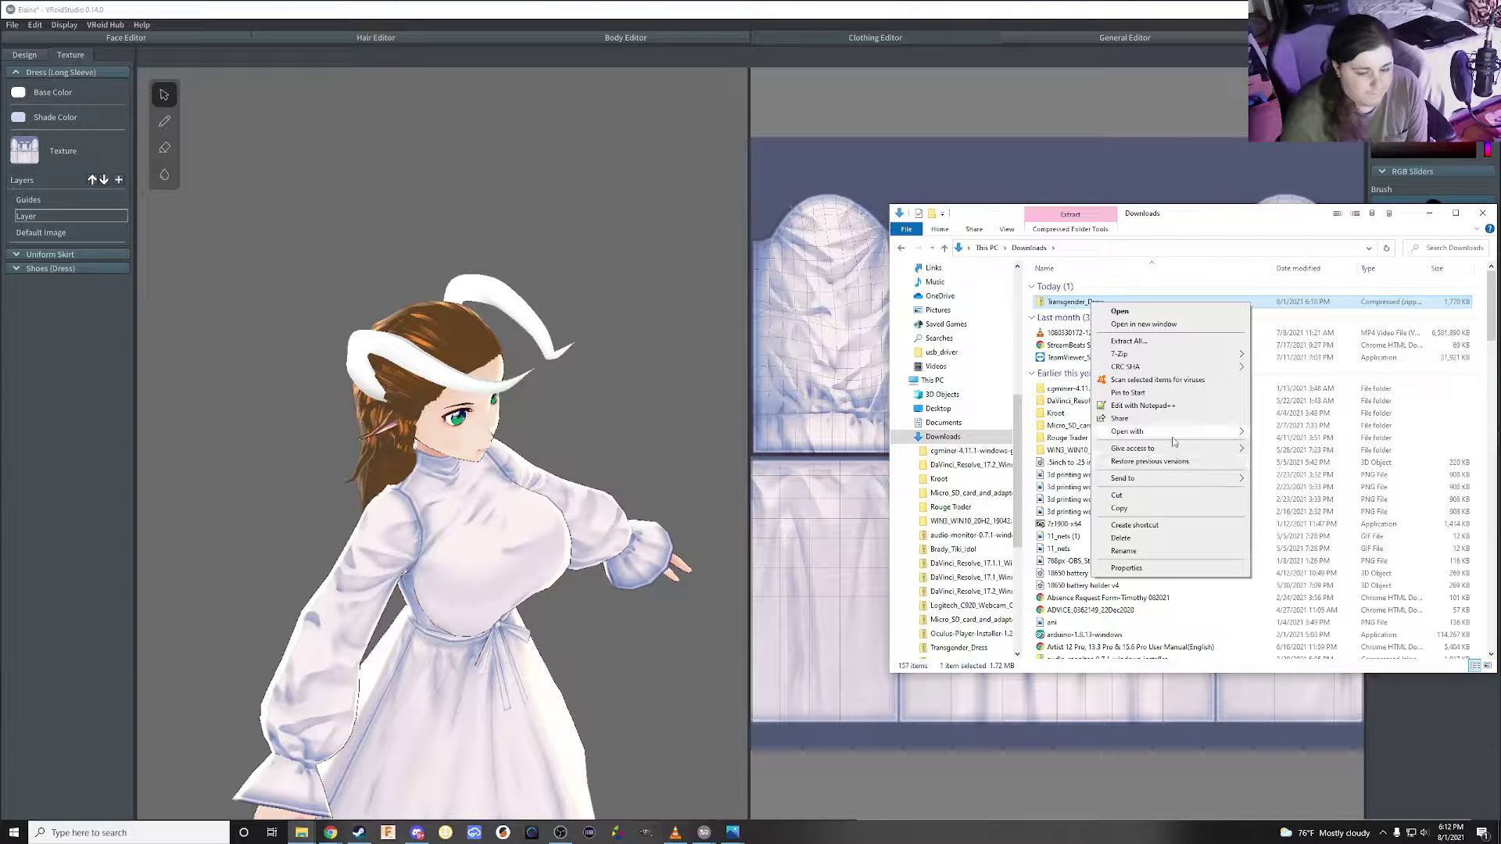
{"action": "left_click", "coordinate": [1158, 342]}
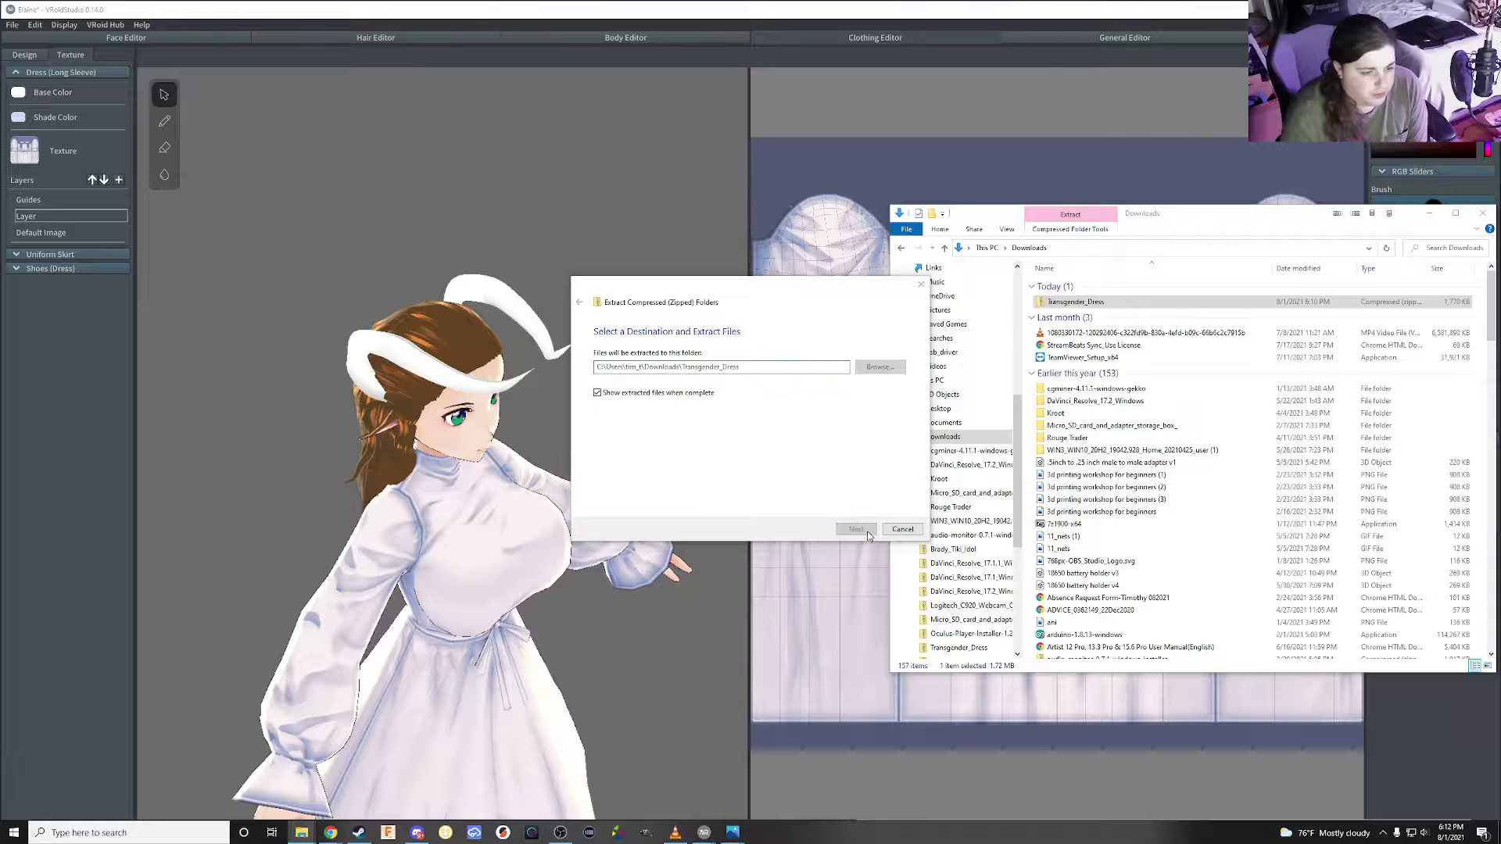
{"action": "left_click", "coordinate": [864, 533]}
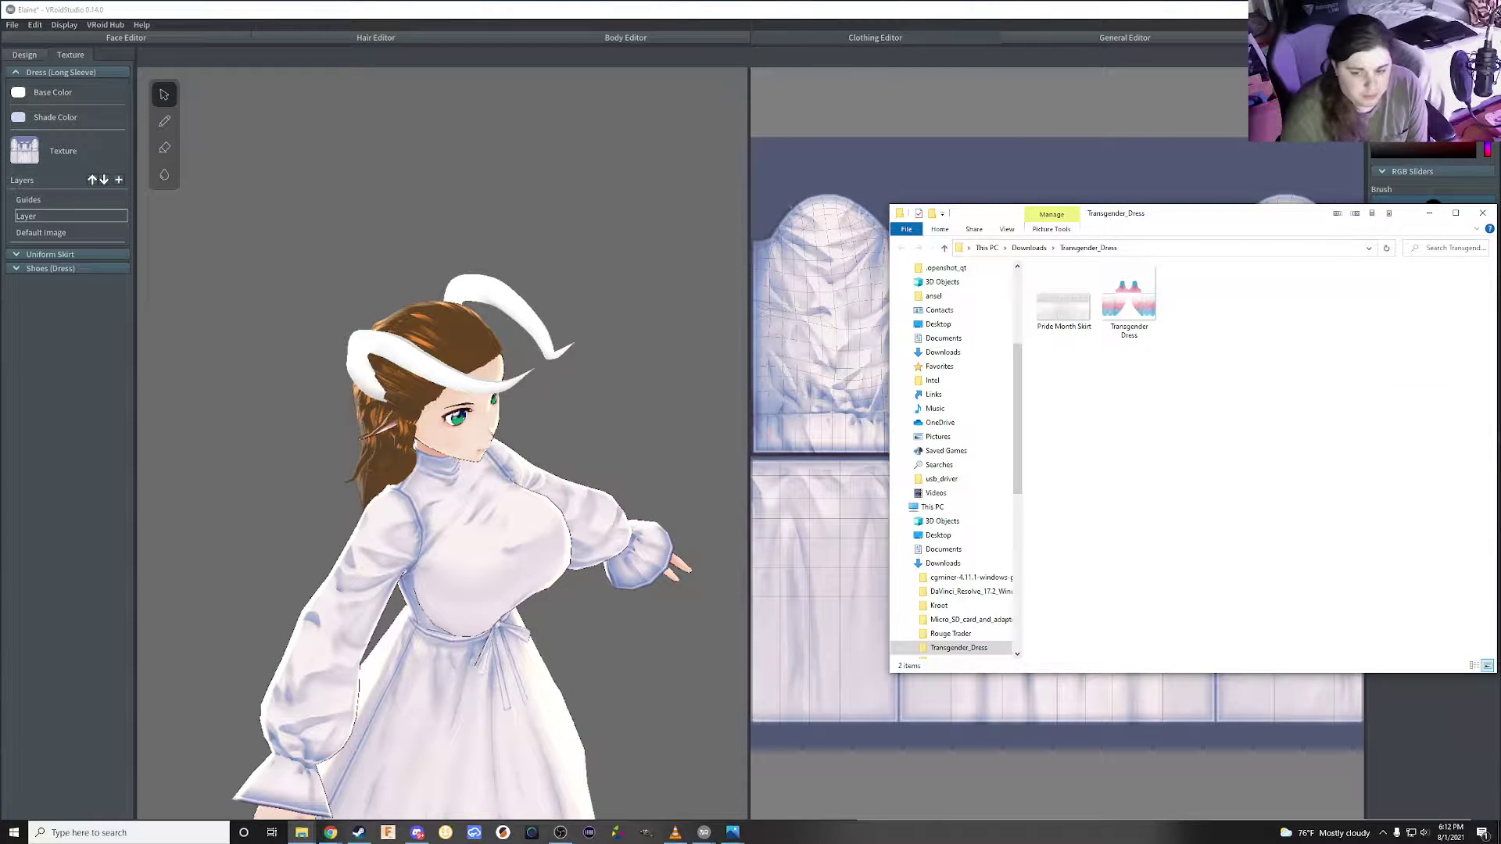
{"action": "left_click", "coordinate": [1485, 217]}
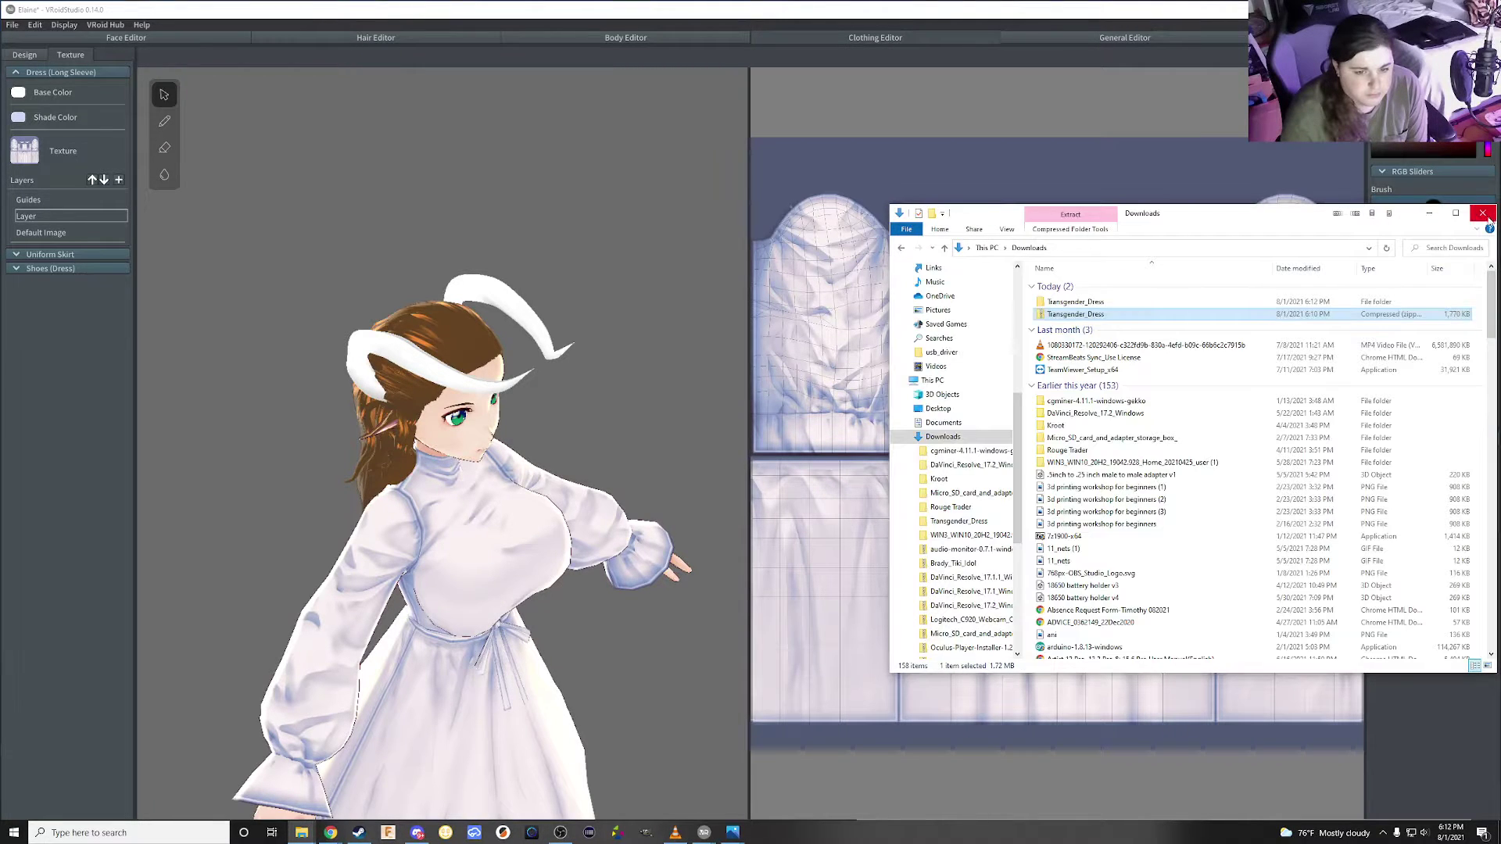
Import Transgender Dress.png from the Transgender_Dress folder as the dress texture and face the avatar front
{"action": "left_click", "coordinate": [1483, 211]}
{"action": "double_click", "coordinate": [972, 348]}
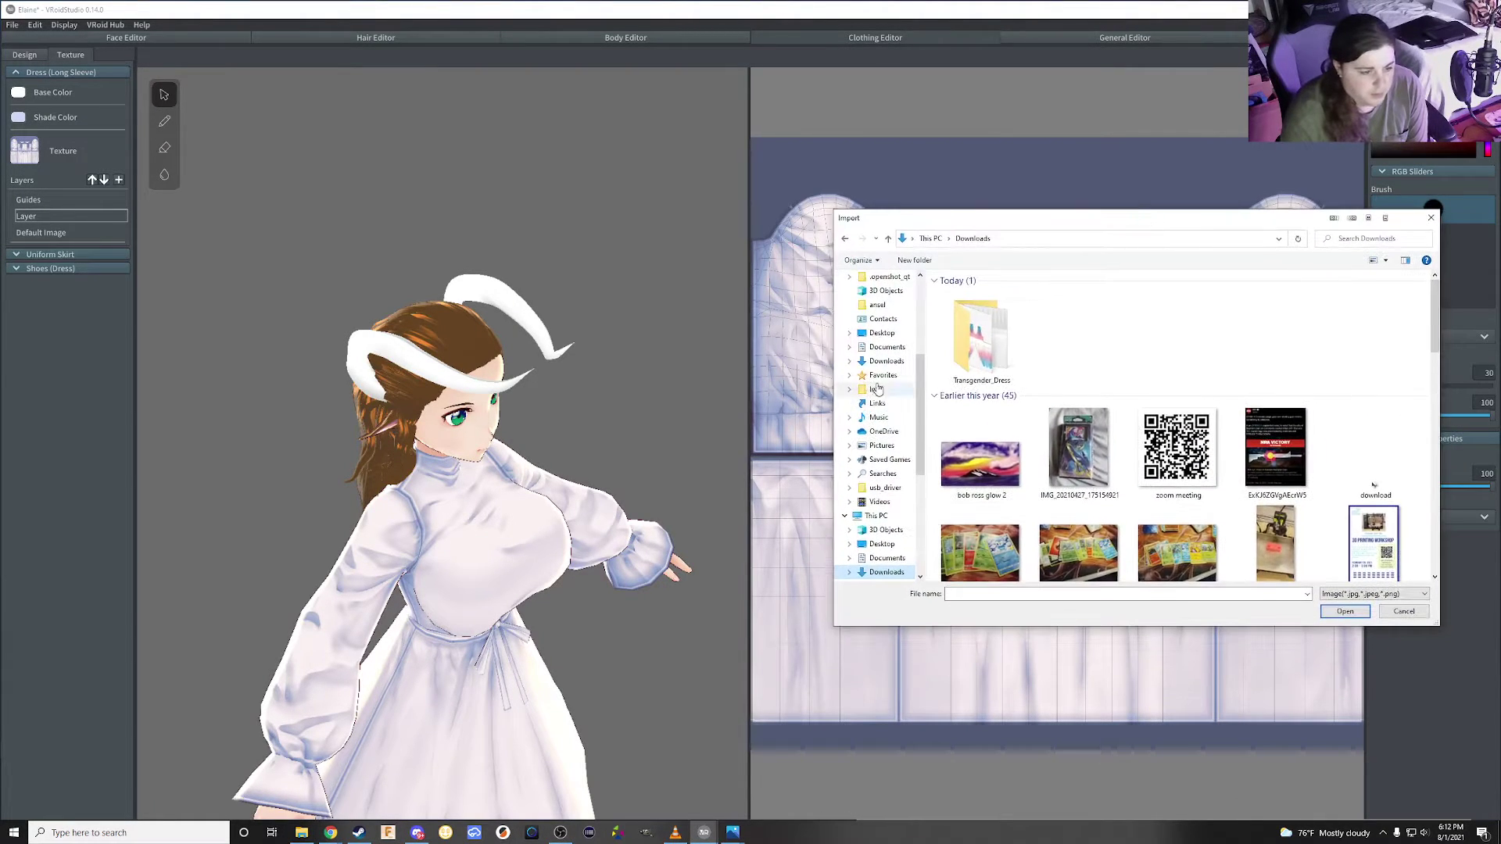
{"action": "double_click", "coordinate": [1016, 315]}
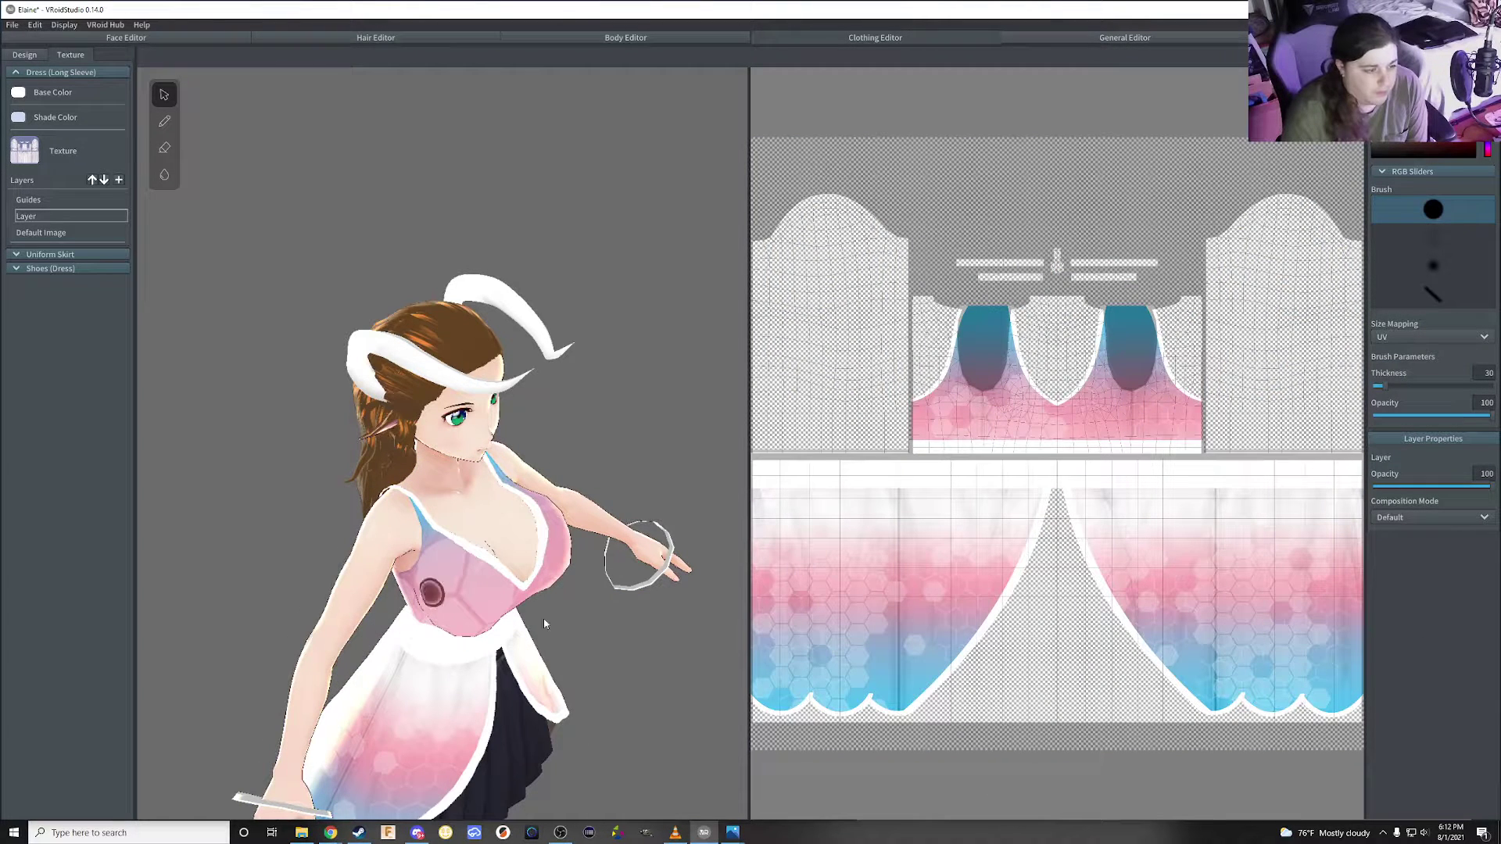
{"action": "mouse_move", "coordinate": [545, 623]}
{"action": "left_mouse_down"}
{"action": "mouse_move", "coordinate": [509, 607]}
{"action": "mouse_move", "coordinate": [482, 688]}
{"action": "mouse_move", "coordinate": [425, 713]}
{"action": "mouse_move", "coordinate": [500, 715]}
{"action": "left_mouse_up"}
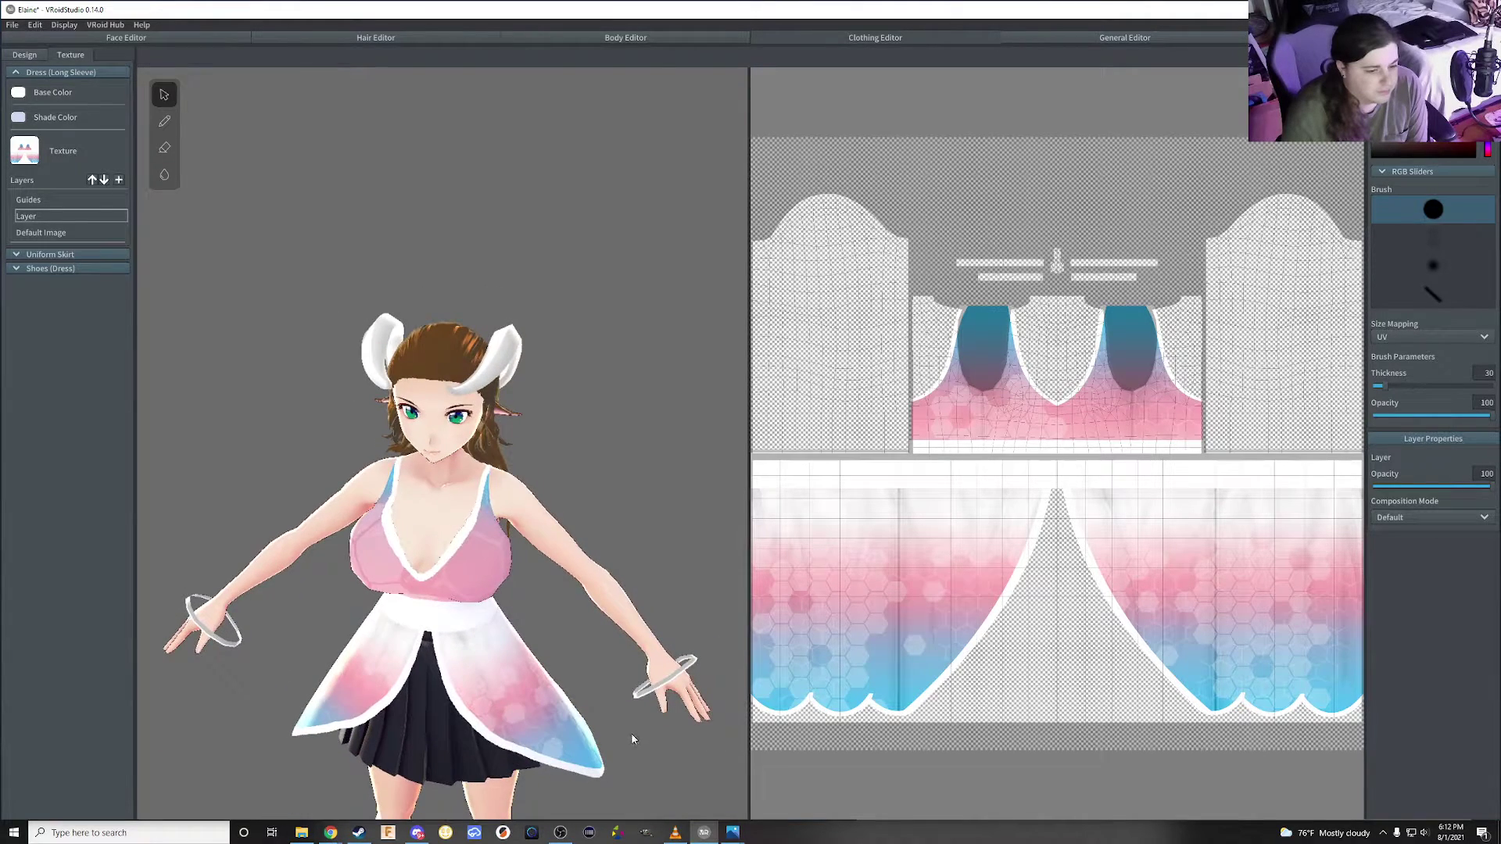
Import a white image into the Uniform Skirt's Default Image layer and orbit to inspect the underskirt
{"action": "left_click_drag", "start_coordinate": [633, 738], "coordinate": [635, 715]}
{"action": "scroll", "coordinate": [621, 698], "scroll_direction": "up", "scroll_amount": 2}
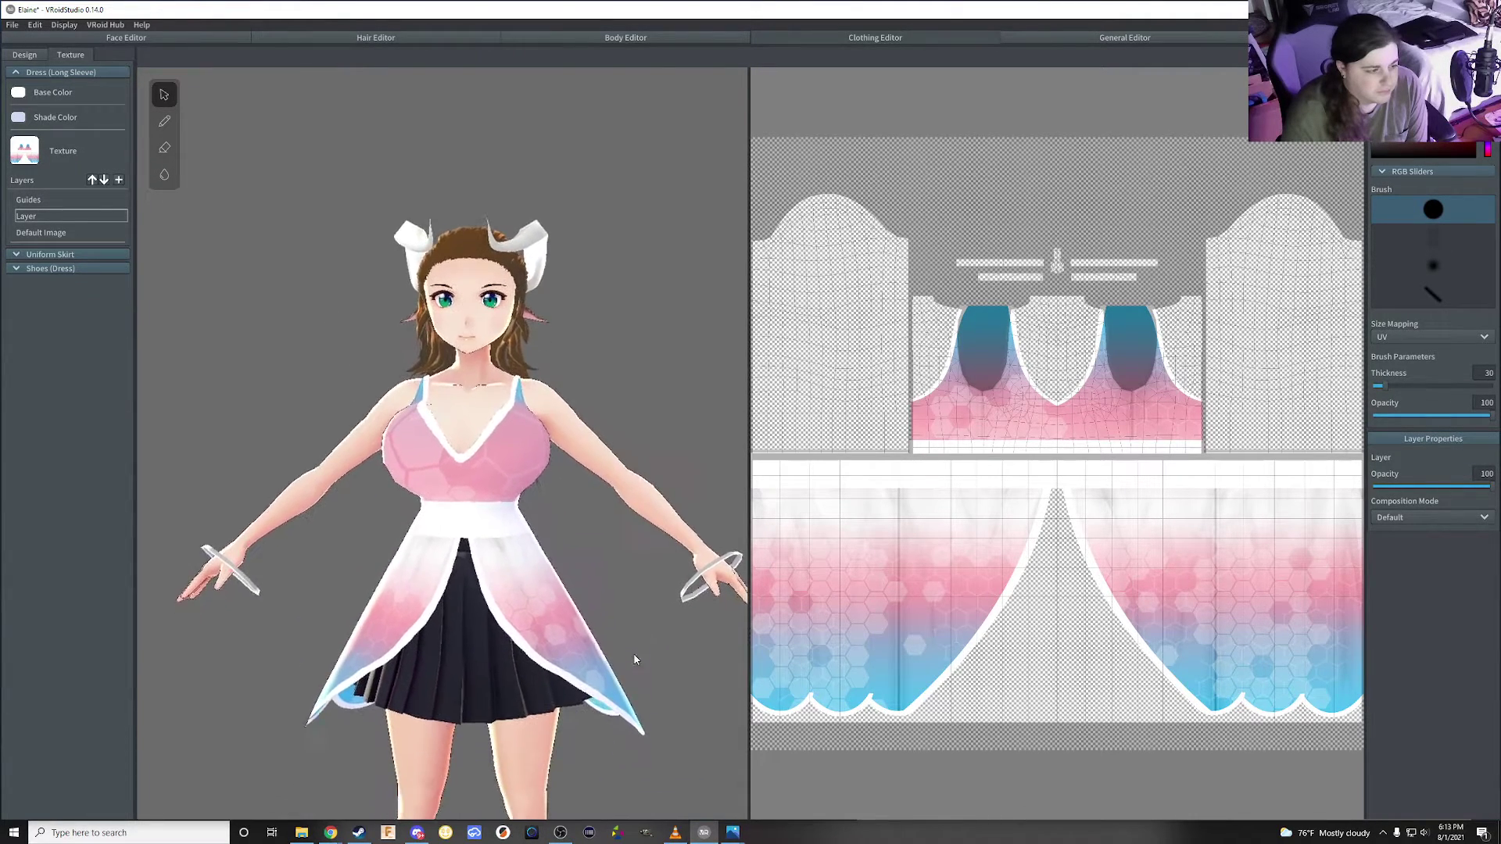
{"action": "left_click", "coordinate": [49, 255]}
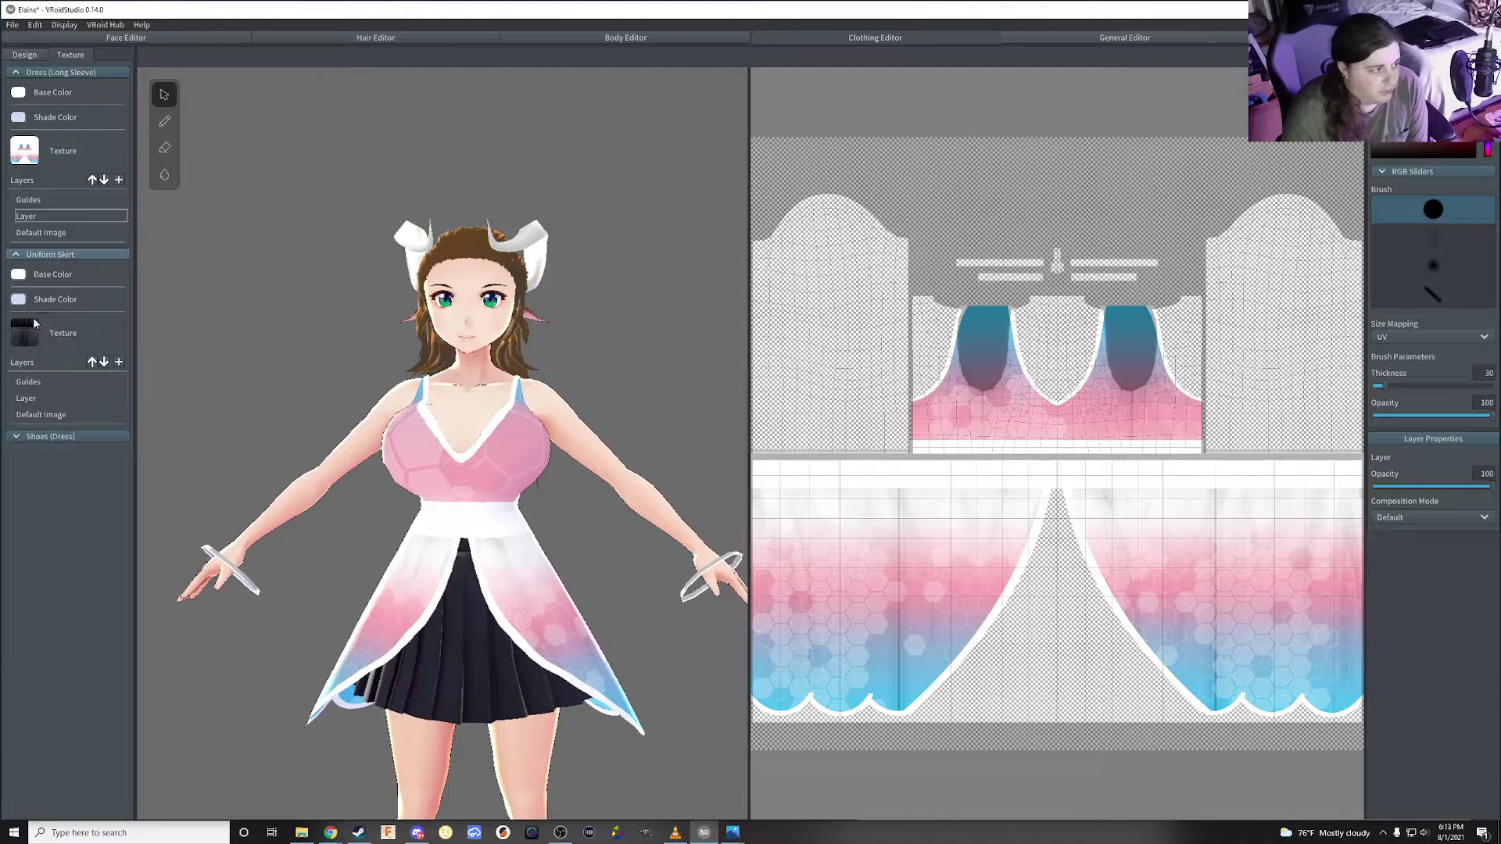
{"action": "right_click", "coordinate": [41, 416]}
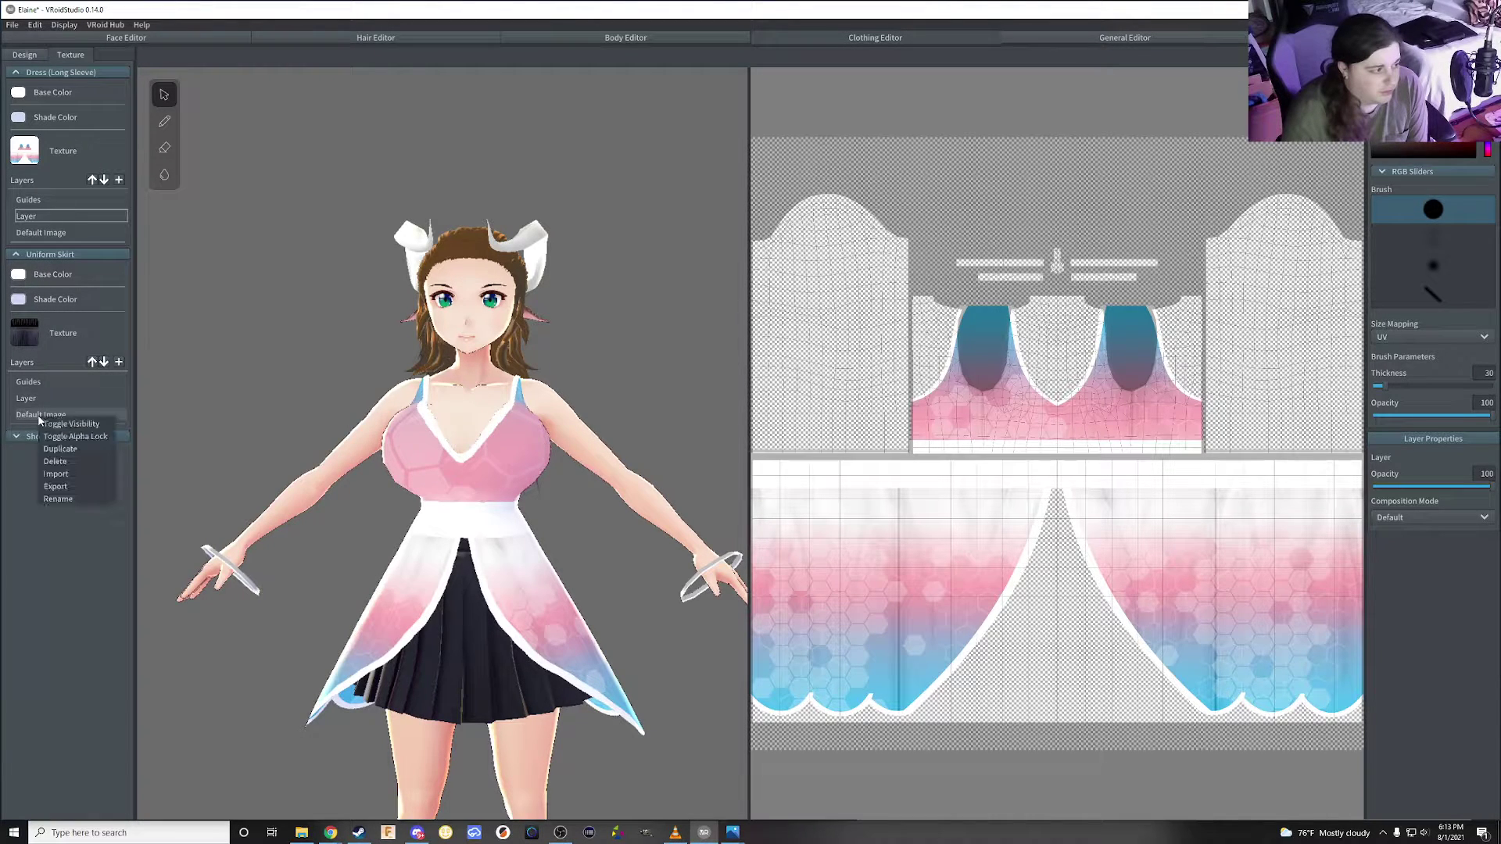
{"action": "left_click", "coordinate": [57, 474]}
{"action": "double_click", "coordinate": [970, 309]}
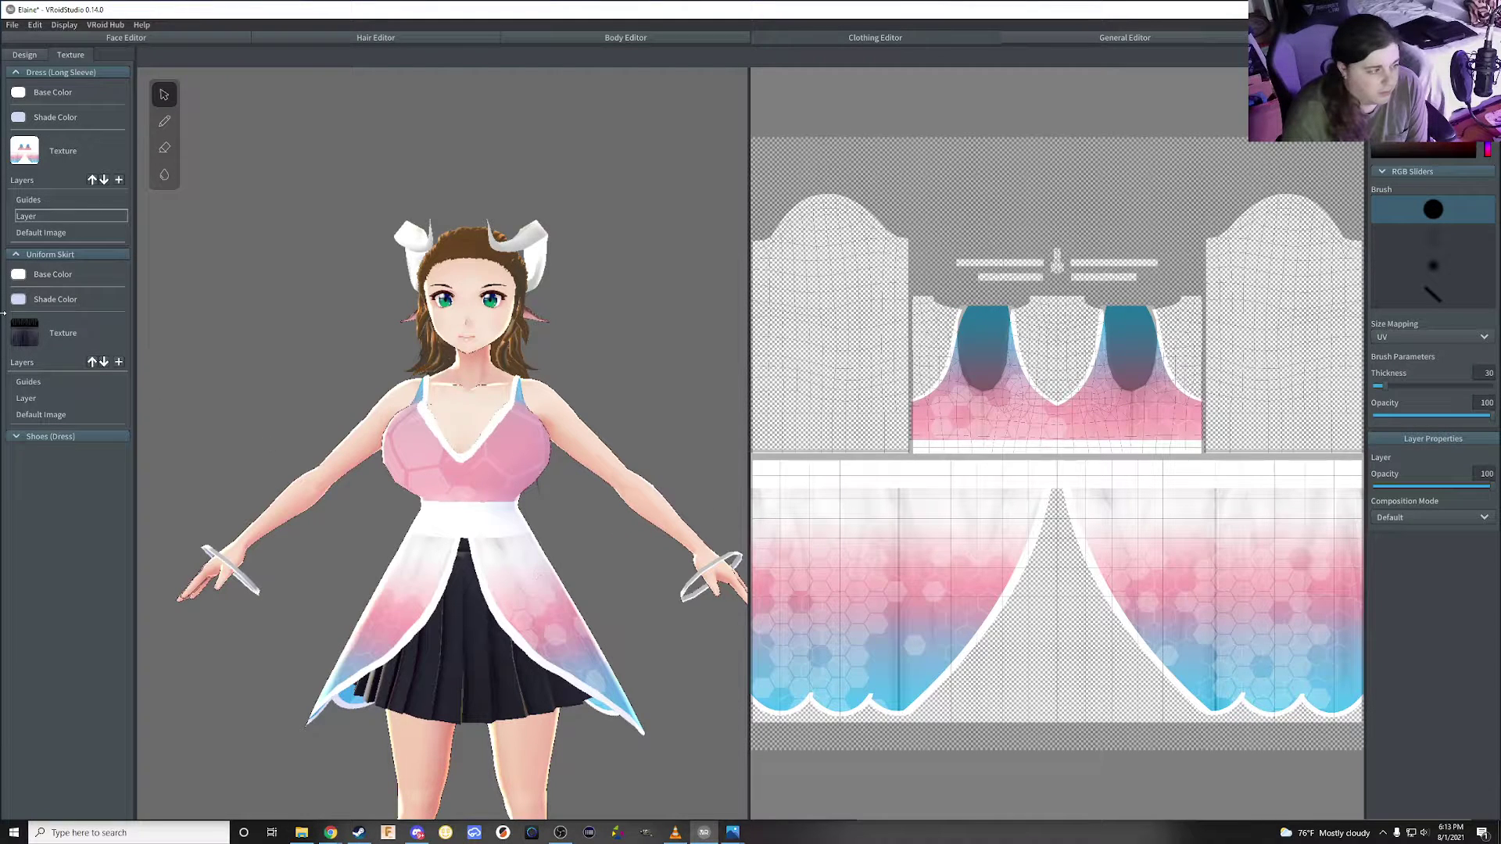
{"action": "left_click", "coordinate": [50, 414]}
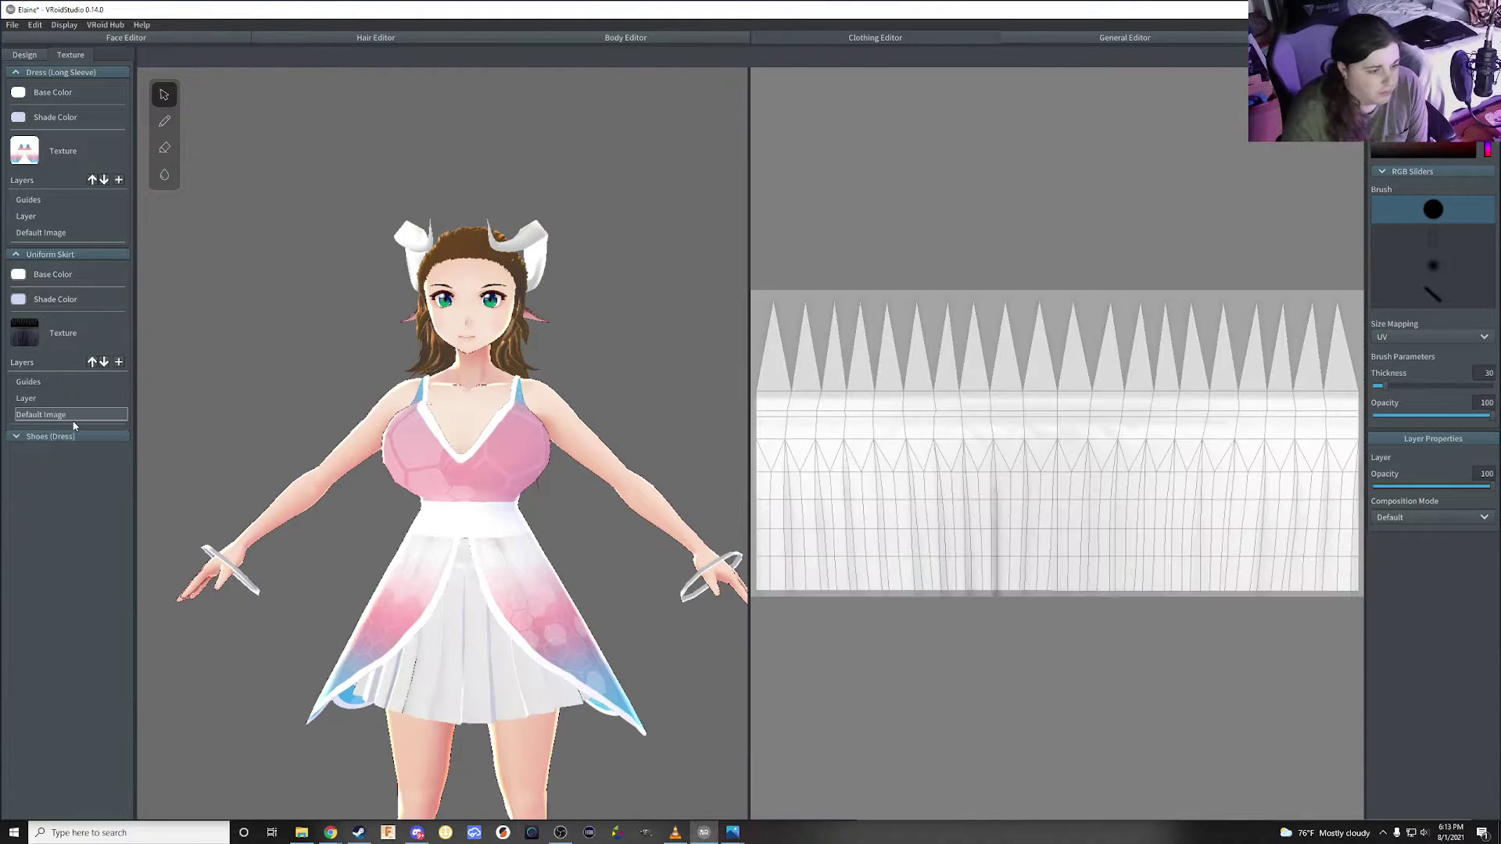
{"action": "mouse_move", "coordinate": [513, 557]}
{"action": "right_mouse_down"}
{"action": "mouse_move", "coordinate": [484, 520]}
{"action": "mouse_move", "coordinate": [519, 537]}
{"action": "mouse_move", "coordinate": [375, 540]}
{"action": "right_mouse_up"}
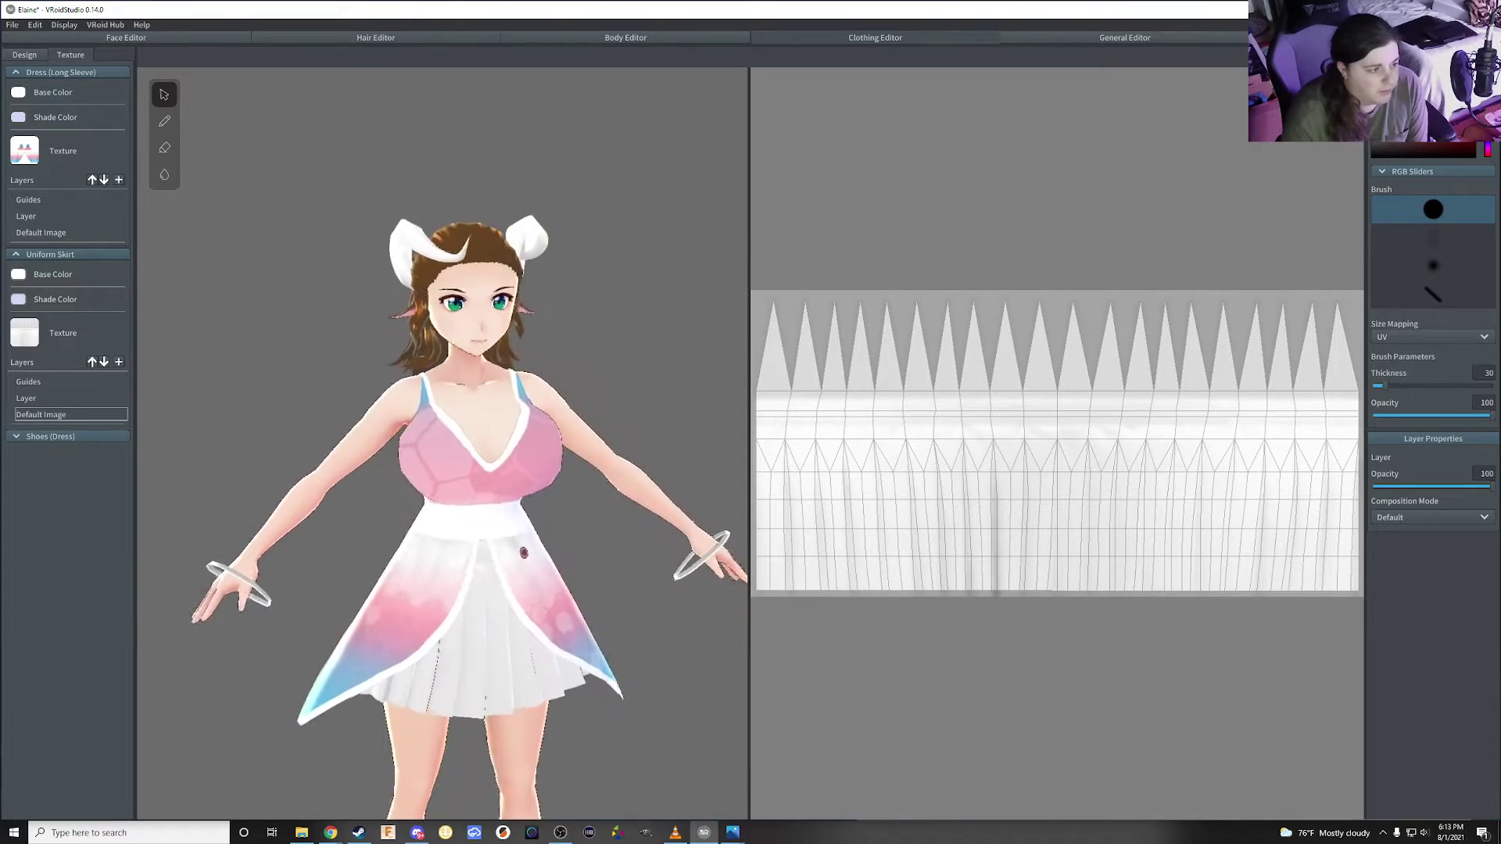
{"action": "mouse_move", "coordinate": [375, 539]}
{"action": "right_mouse_down"}
{"action": "mouse_move", "coordinate": [758, 555]}
{"action": "mouse_move", "coordinate": [656, 559]}
{"action": "mouse_move", "coordinate": [686, 565]}
{"action": "mouse_move", "coordinate": [594, 618]}
{"action": "mouse_move", "coordinate": [580, 604]}
{"action": "mouse_move", "coordinate": [560, 657]}
{"action": "mouse_move", "coordinate": [352, 626]}
{"action": "right_mouse_up"}
{"action": "scroll", "coordinate": [560, 636], "scroll_direction": "down", "scroll_amount": 5}
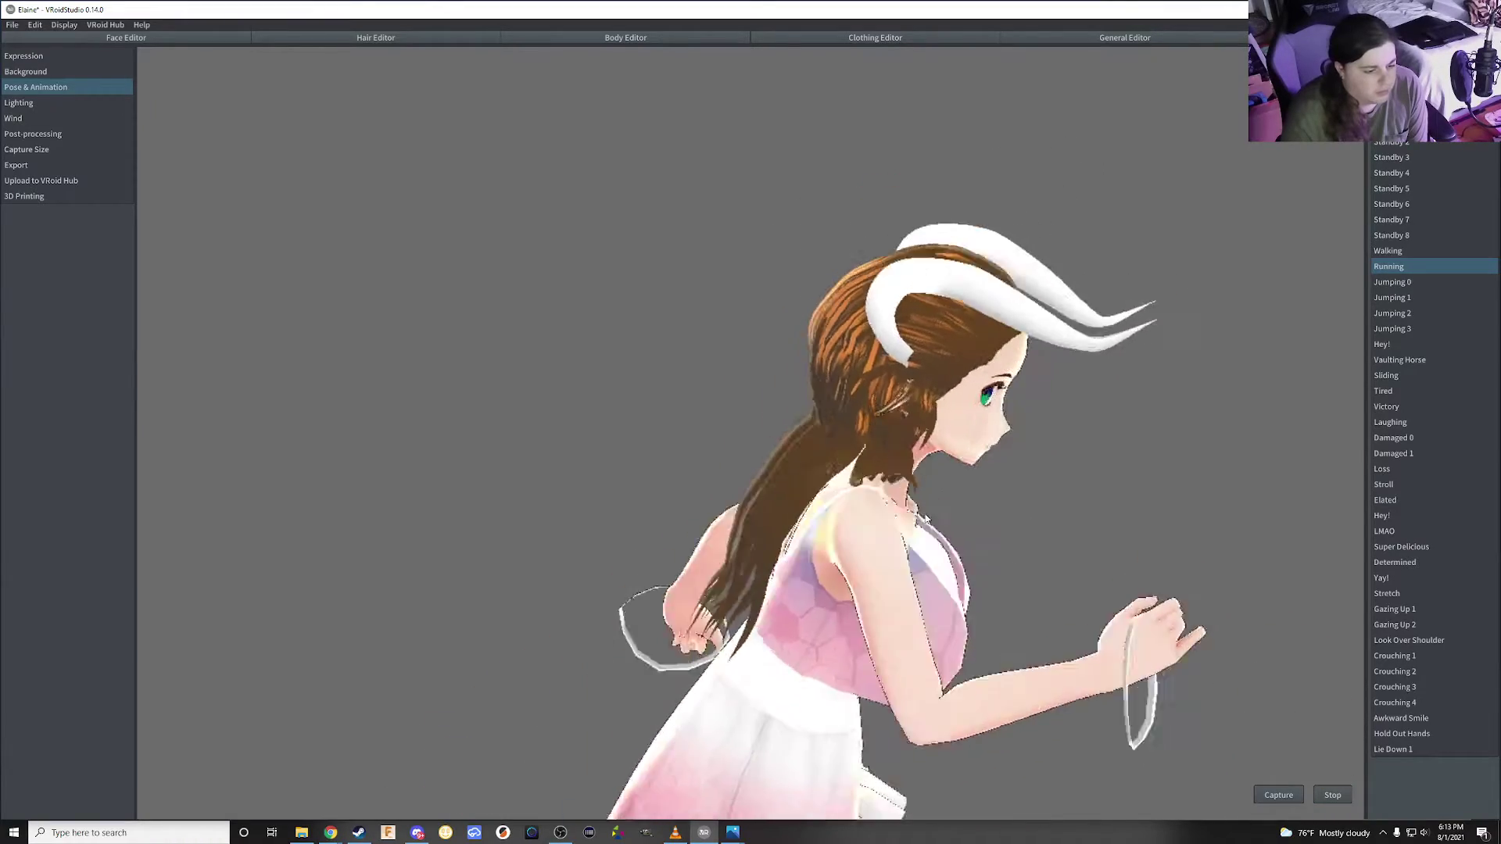
Orbit the camera around the avatar playing the Running animation
{"action": "right_click_drag", "start_coordinate": [951, 513], "coordinate": [898, 508]}
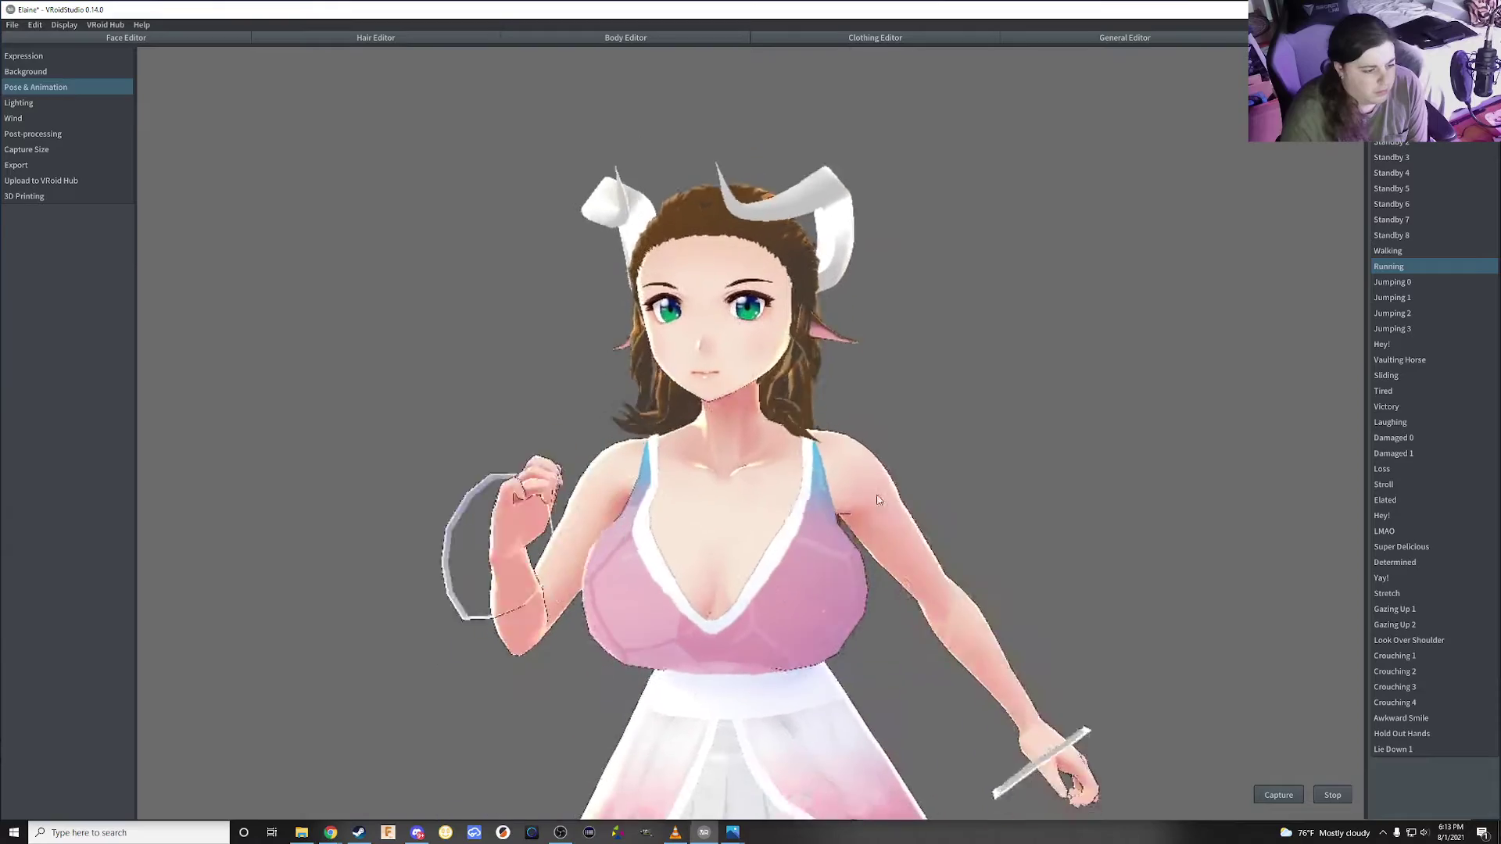
{"action": "mouse_move", "coordinate": [886, 498]}
{"action": "right_mouse_down"}
{"action": "mouse_move", "coordinate": [927, 483]}
{"action": "mouse_move", "coordinate": [920, 507]}
{"action": "right_mouse_up"}
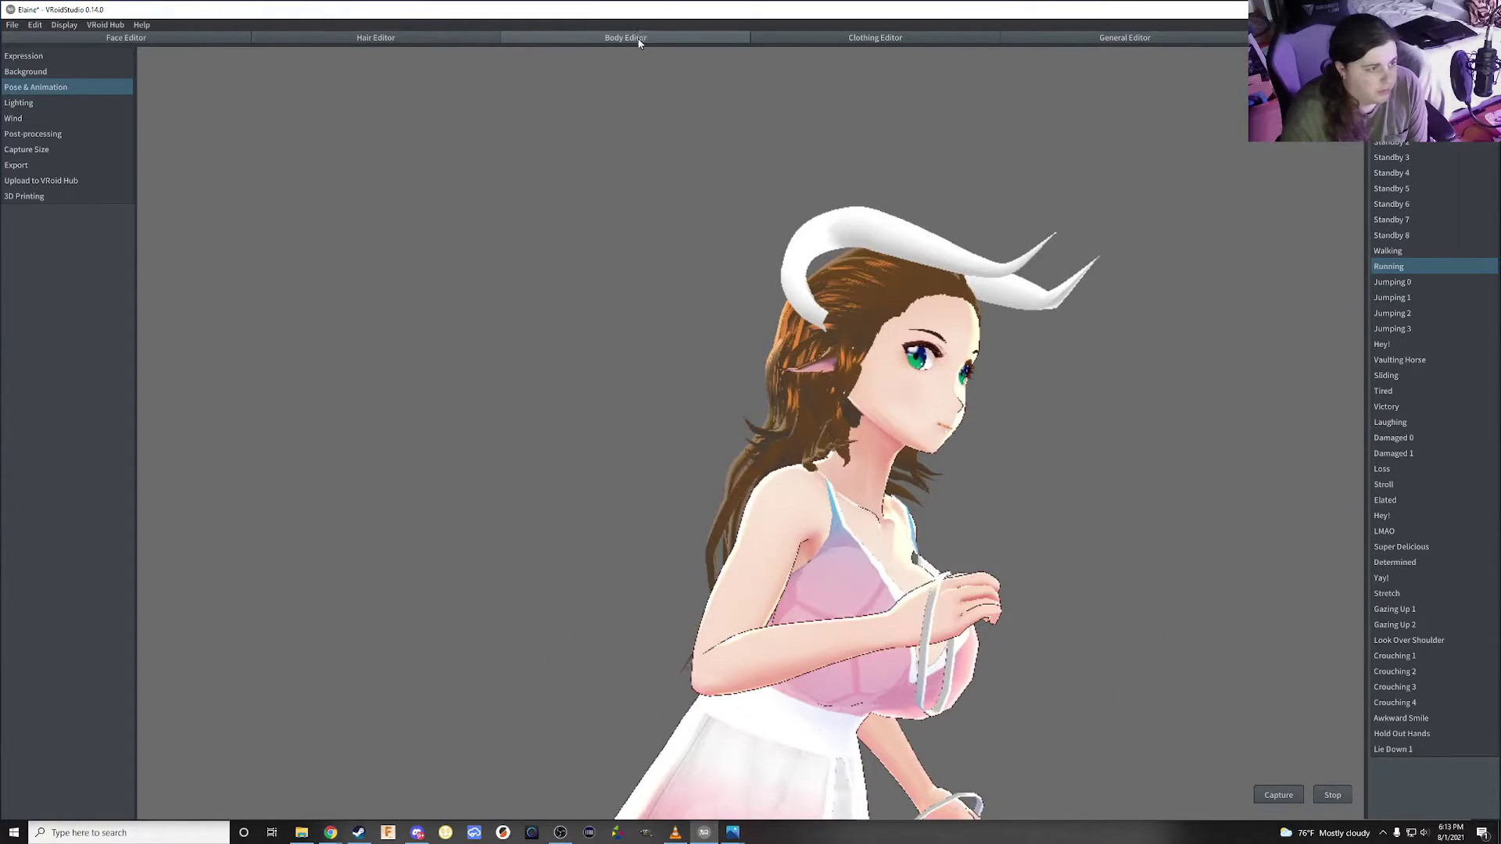
Open the Whole Body texture editor and display the Skin Default Image layer
{"action": "left_click", "coordinate": [638, 39]}
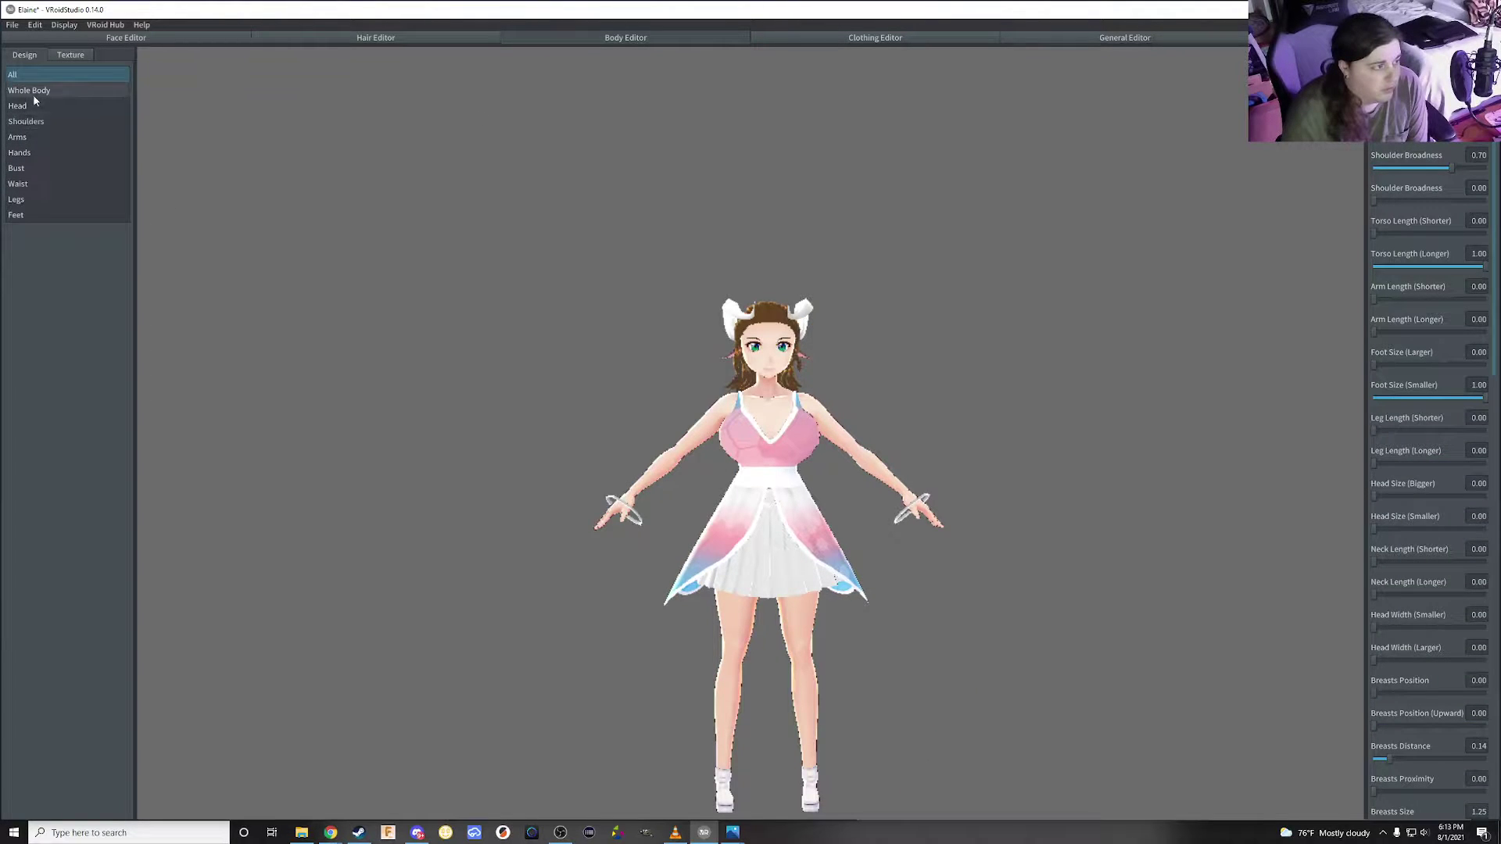
{"action": "left_click", "coordinate": [33, 93]}
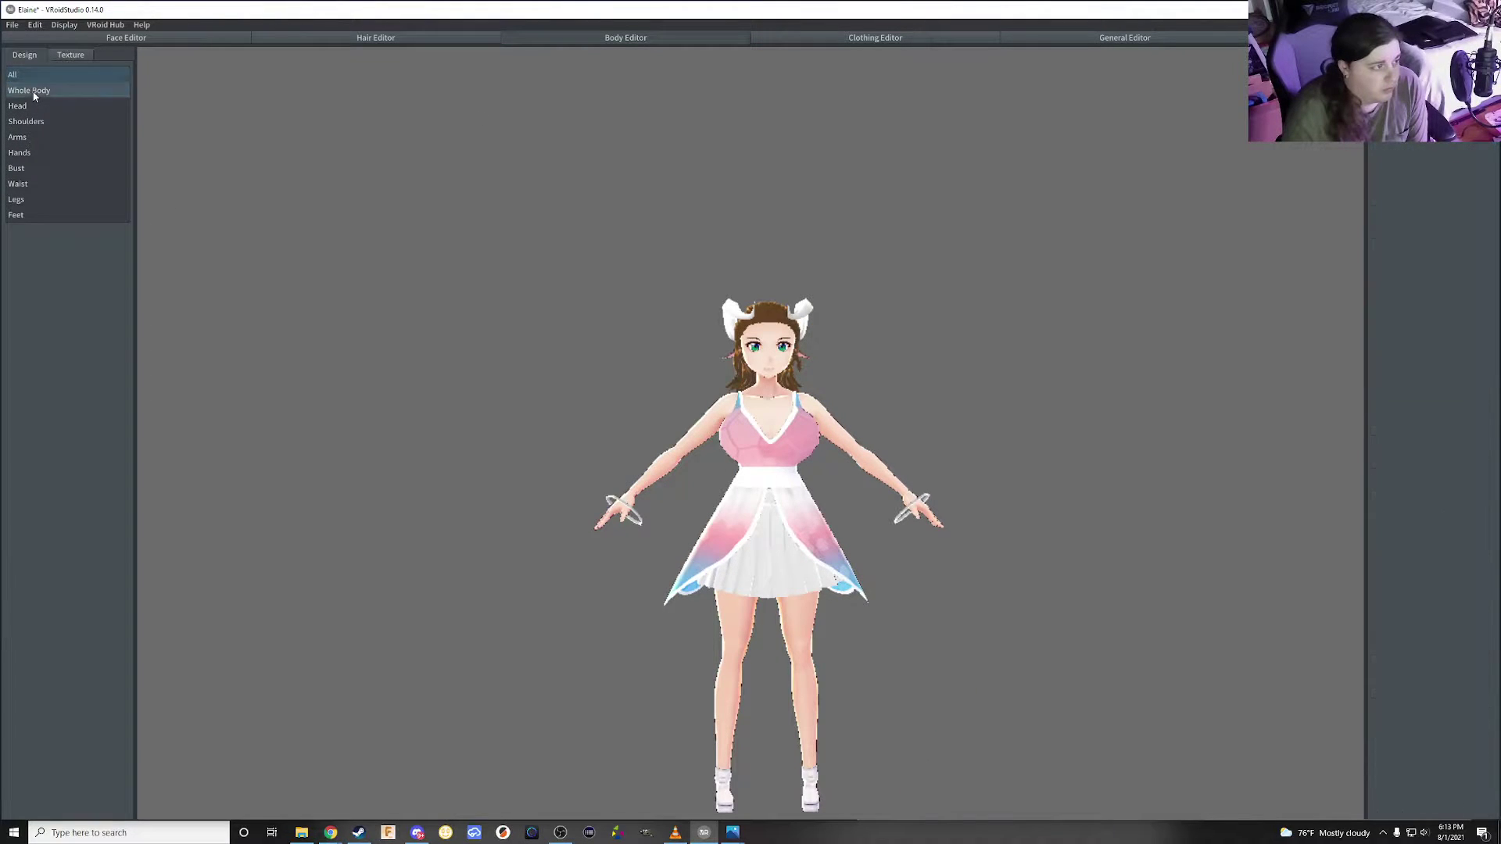
{"action": "left_click", "coordinate": [61, 56]}
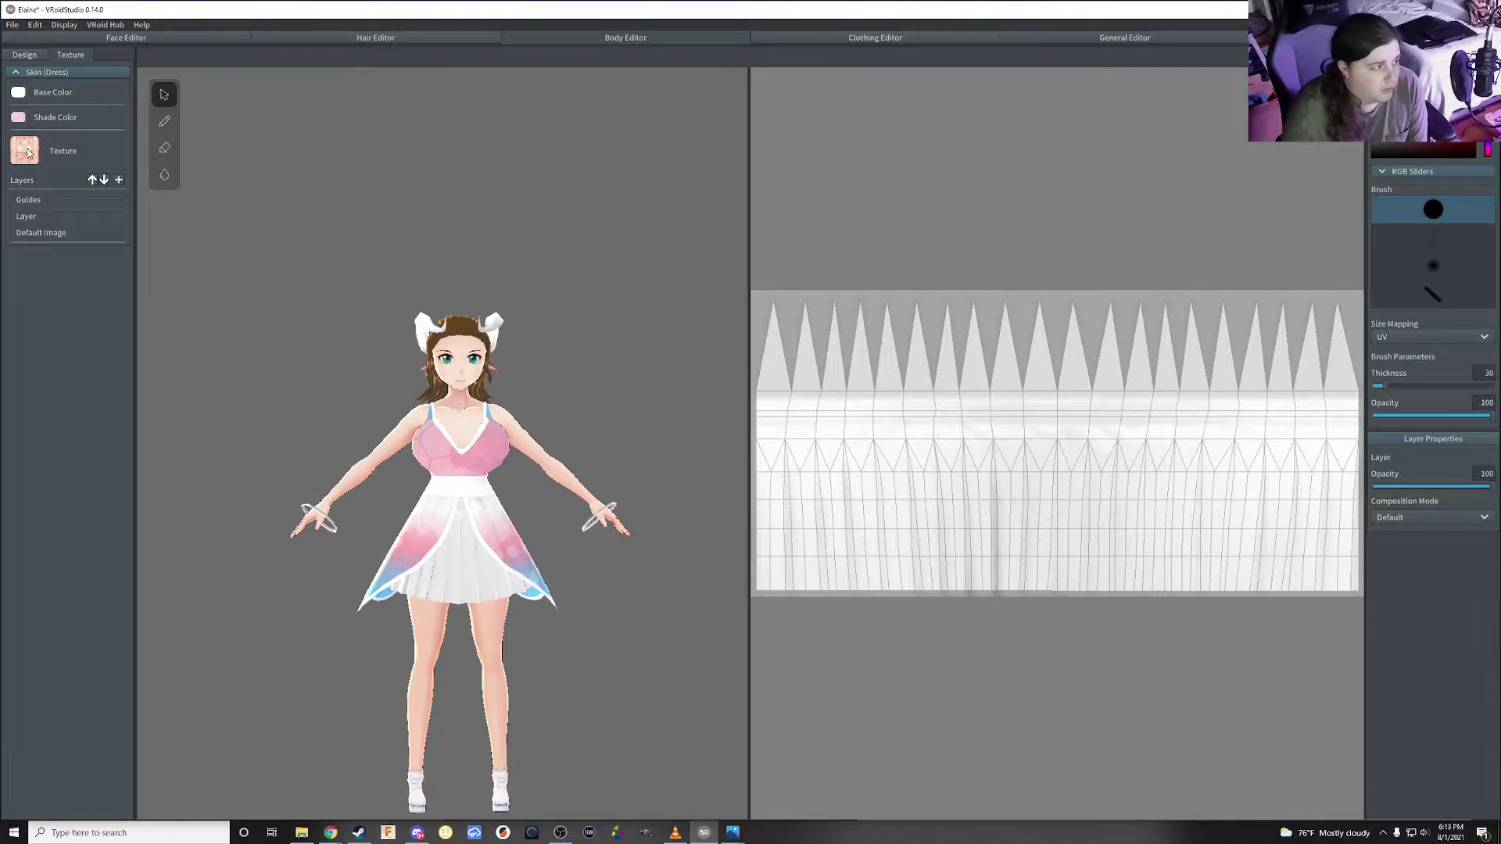
{"action": "left_click", "coordinate": [36, 233]}
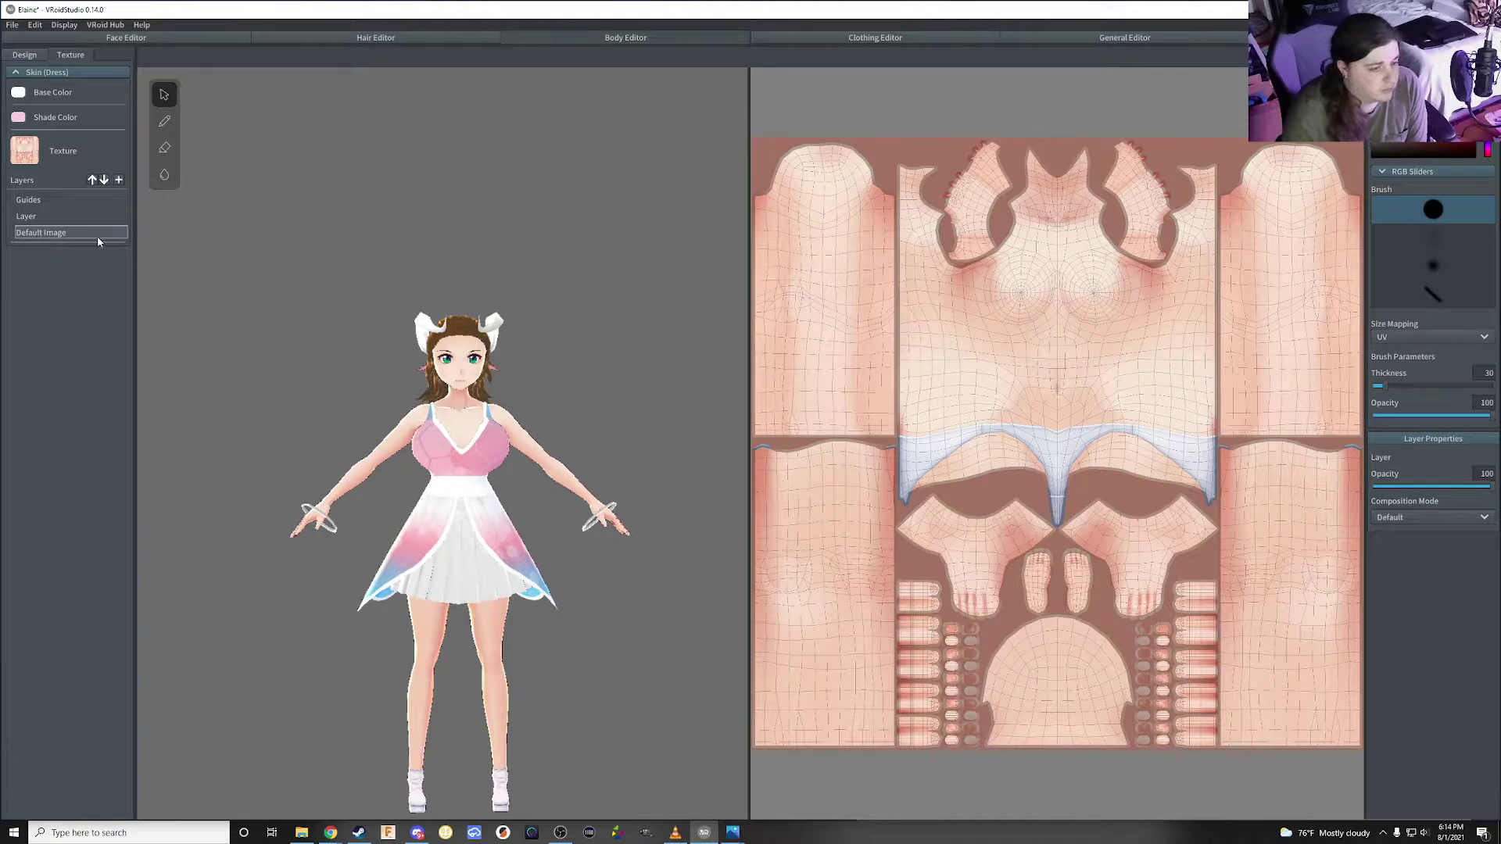
Zoom the UV texture view and switch to the Eraser tool
{"action": "scroll", "coordinate": [1012, 341], "scroll_direction": "up", "scroll_amount": 3}
{"action": "scroll", "coordinate": [1007, 245], "scroll_direction": "up", "scroll_amount": 2}
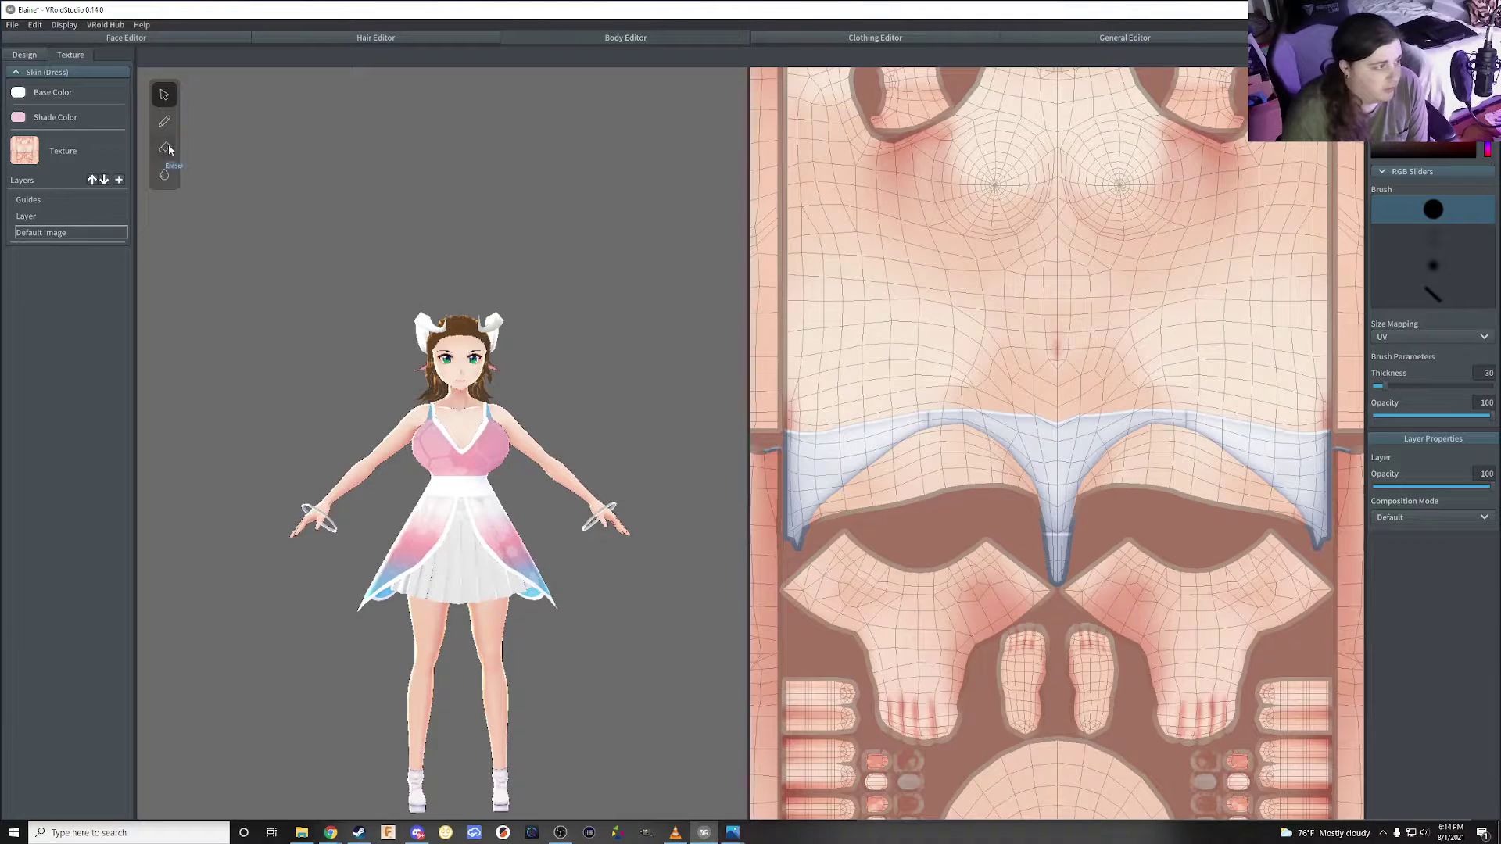
{"action": "key", "text": "e"}
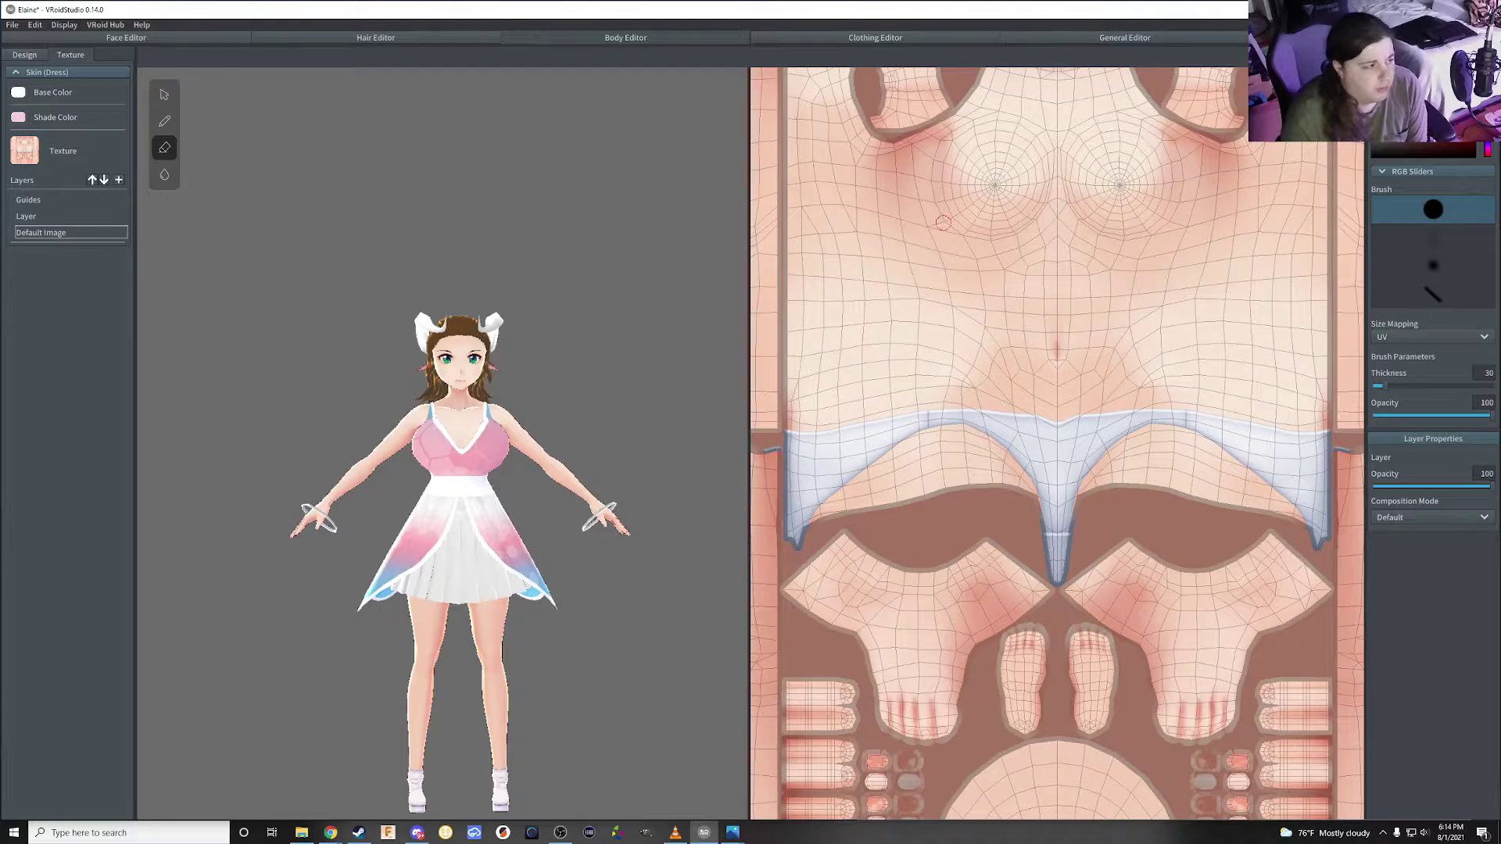
{"action": "scroll", "coordinate": [961, 230], "scroll_direction": "up", "scroll_amount": 1}
{"action": "scroll", "coordinate": [962, 230], "scroll_direction": "down", "scroll_amount": 2}
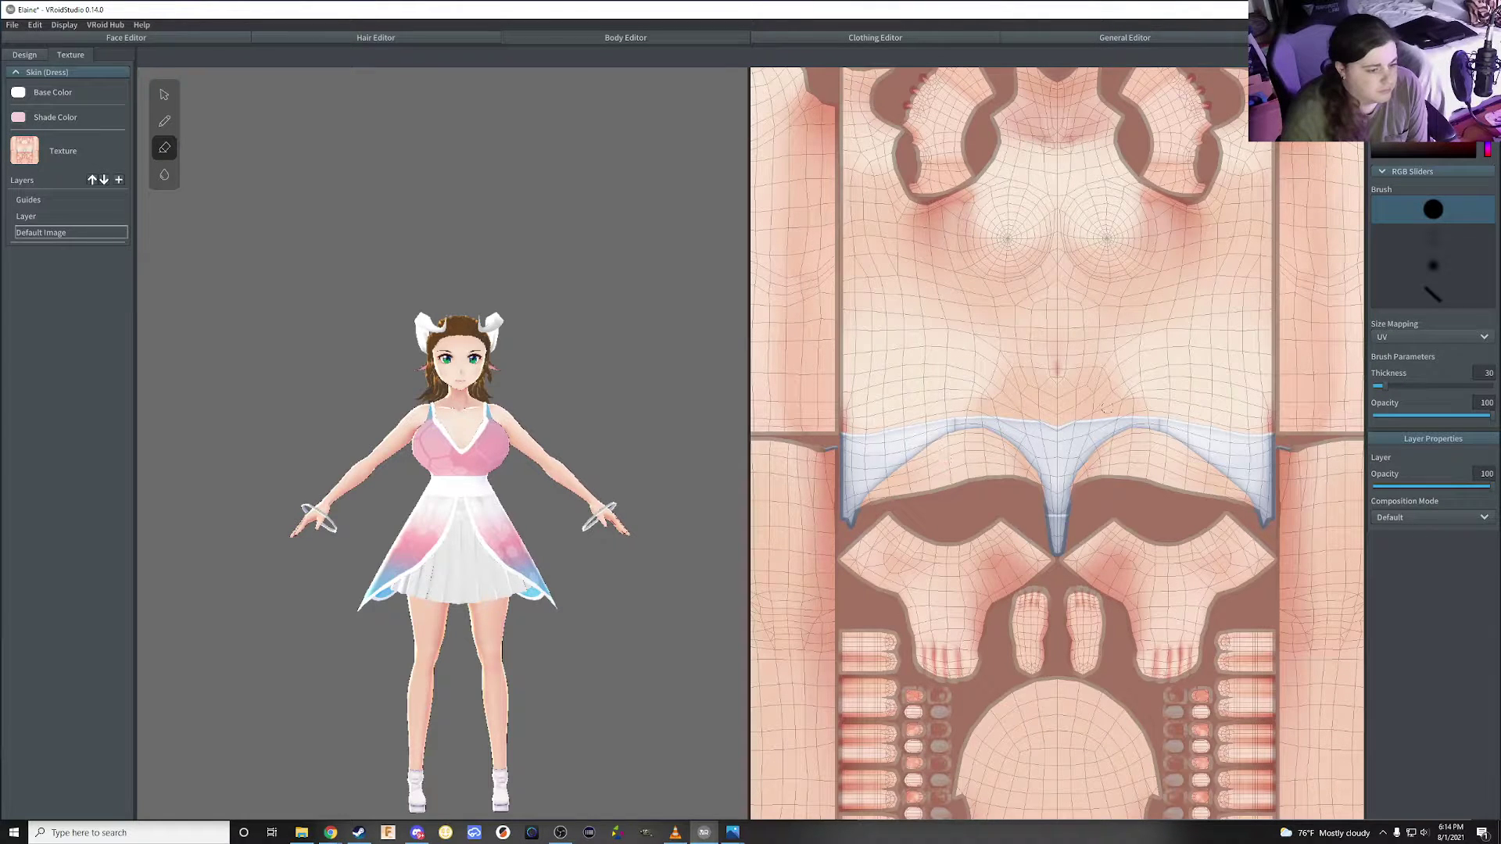
{"action": "scroll", "coordinate": [1107, 408], "scroll_direction": "down", "scroll_amount": 3}
{"action": "scroll", "coordinate": [961, 517], "scroll_direction": "up", "scroll_amount": 1}
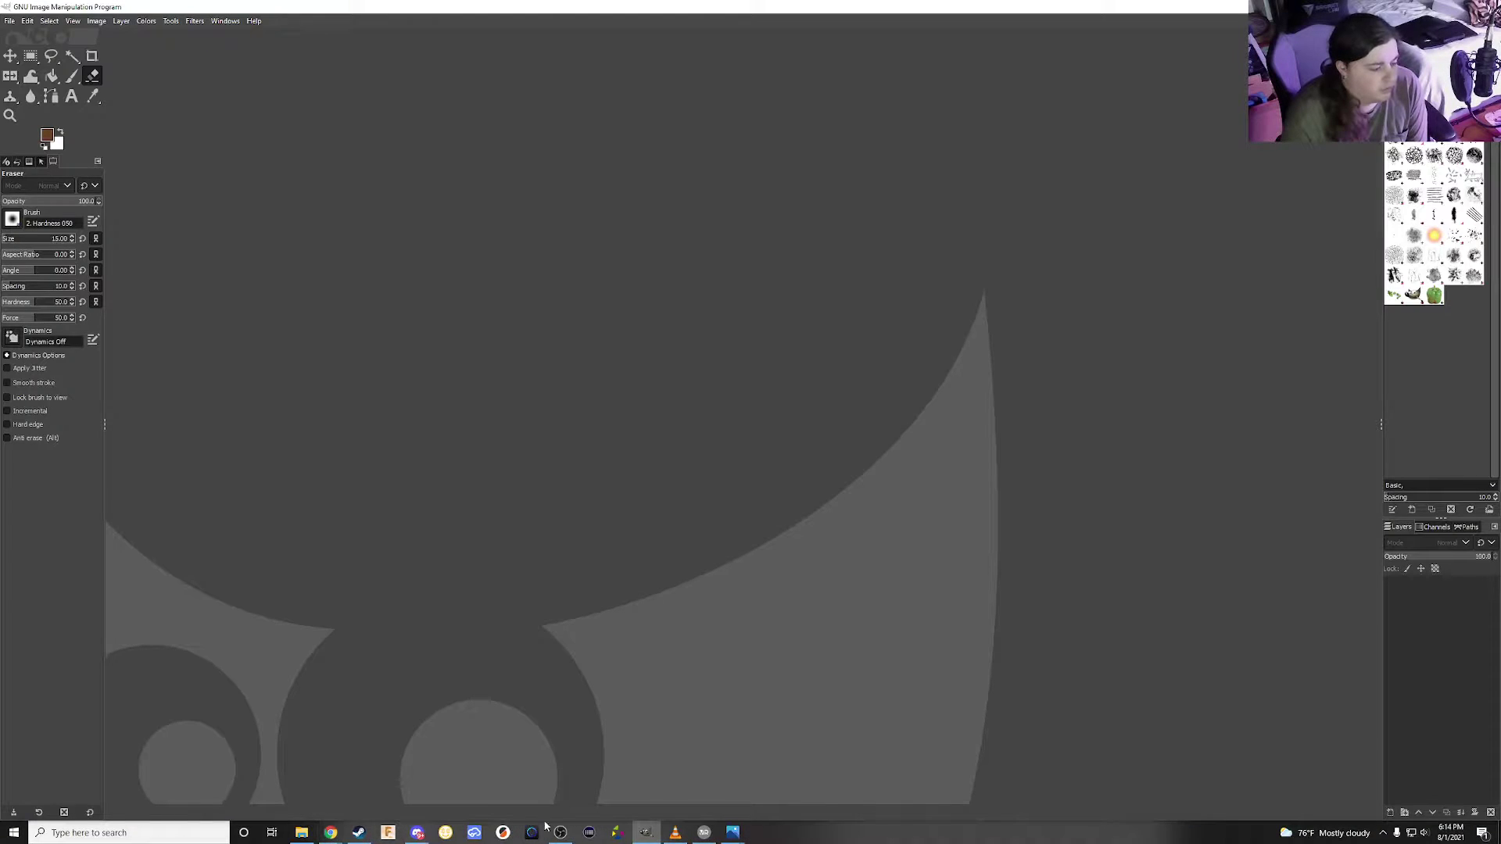
Bring VRoid Studio back to the front from the taskbar
{"action": "left_click", "coordinate": [698, 835]}
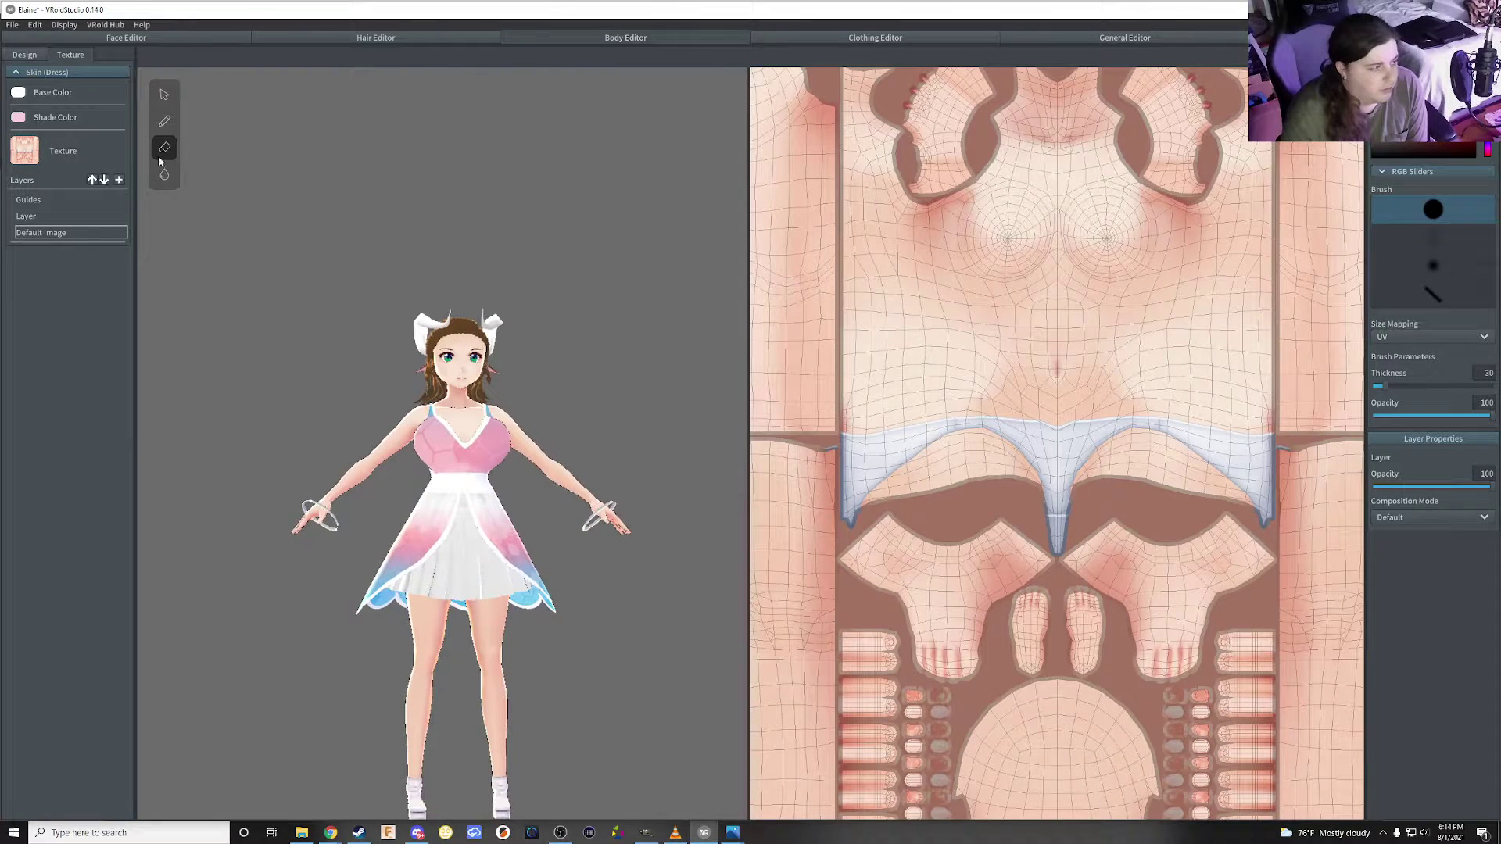
{"action": "left_click", "coordinate": [877, 36]}
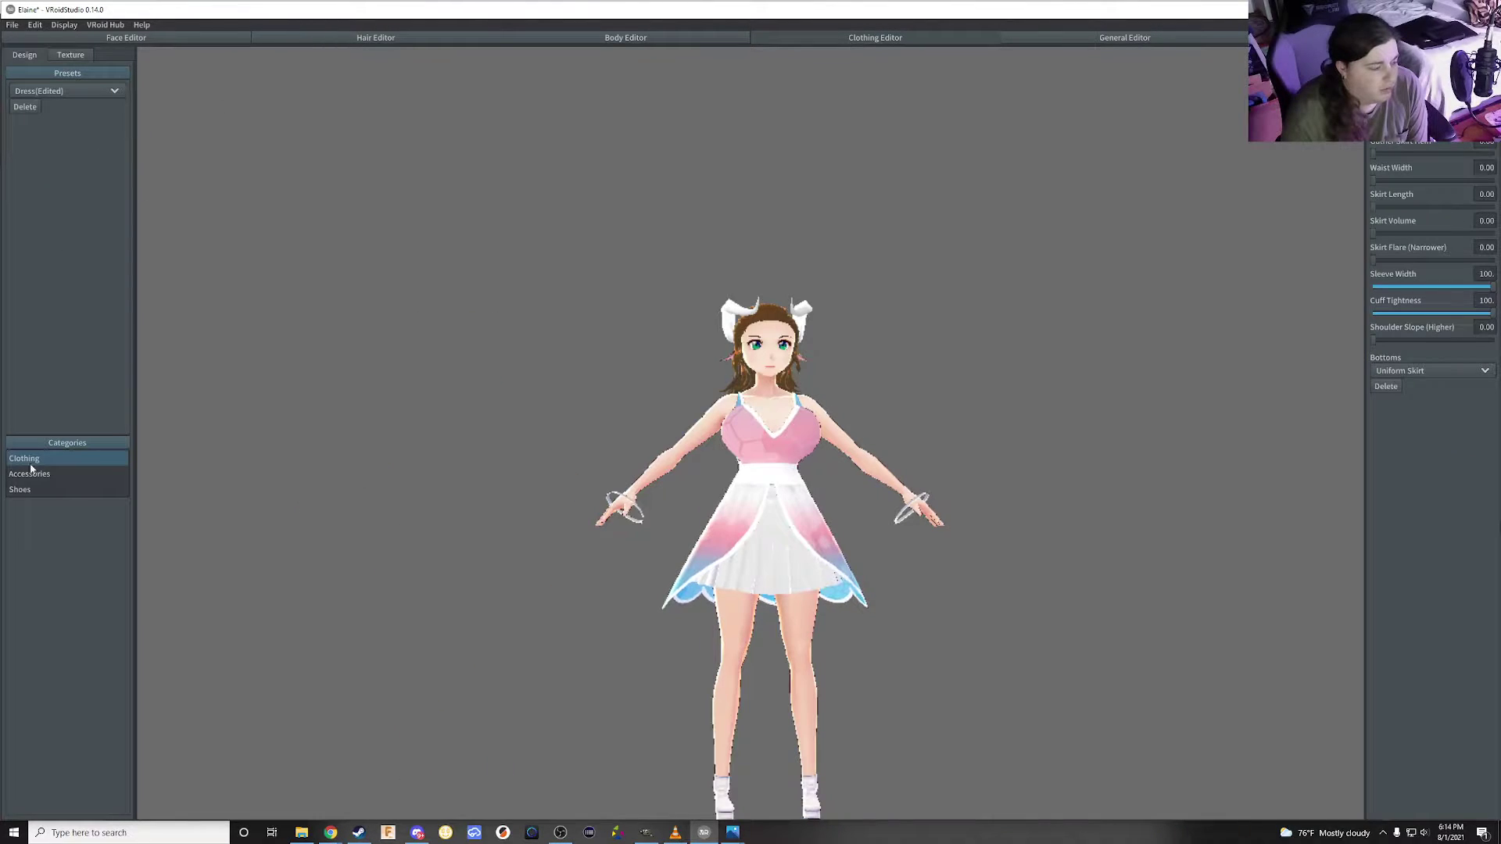
{"action": "left_click", "coordinate": [580, 39]}
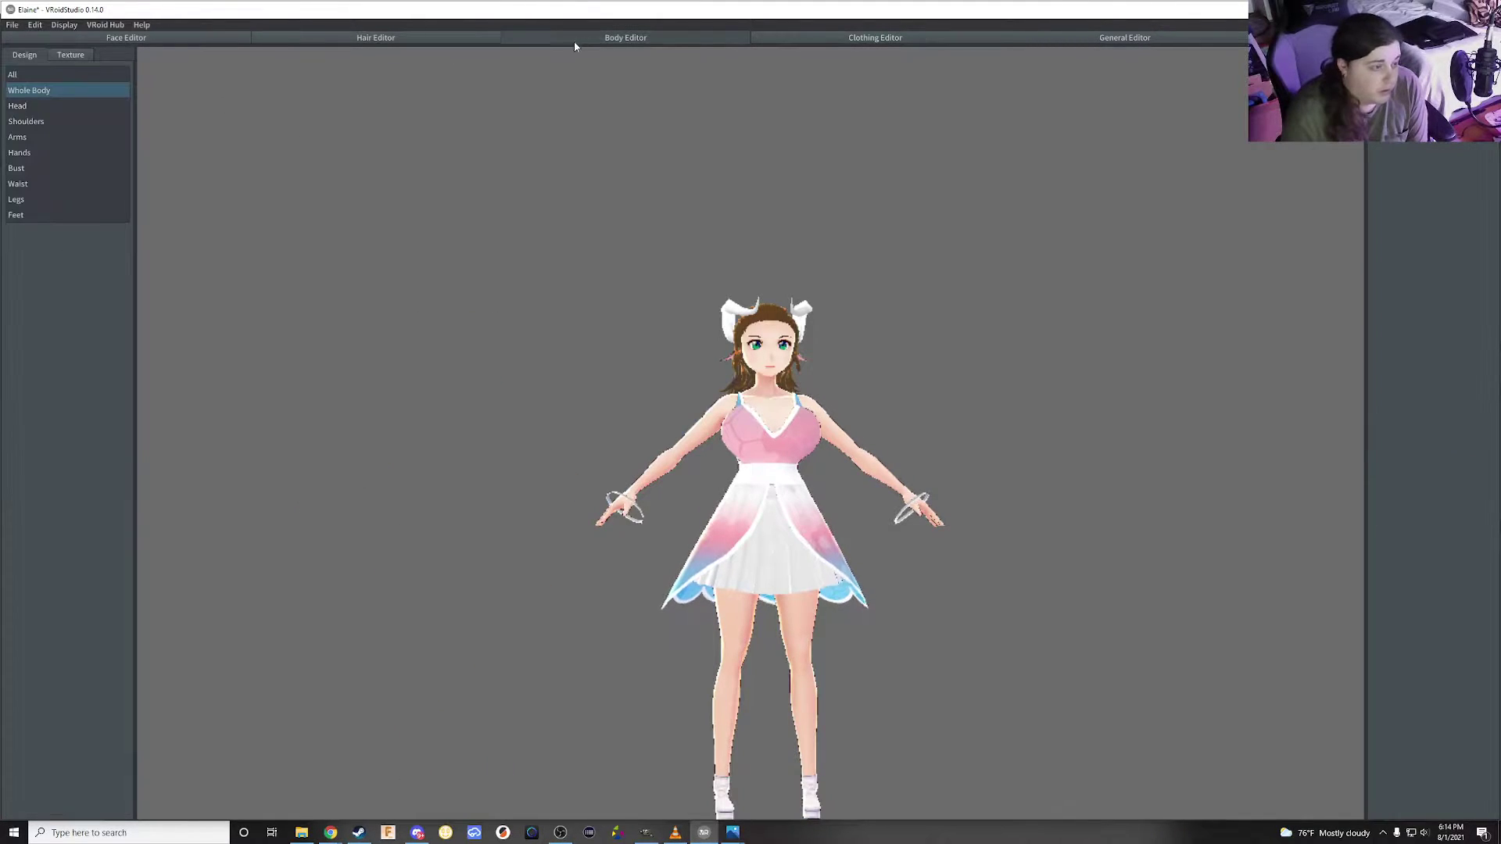
{"action": "left_click", "coordinate": [63, 57]}
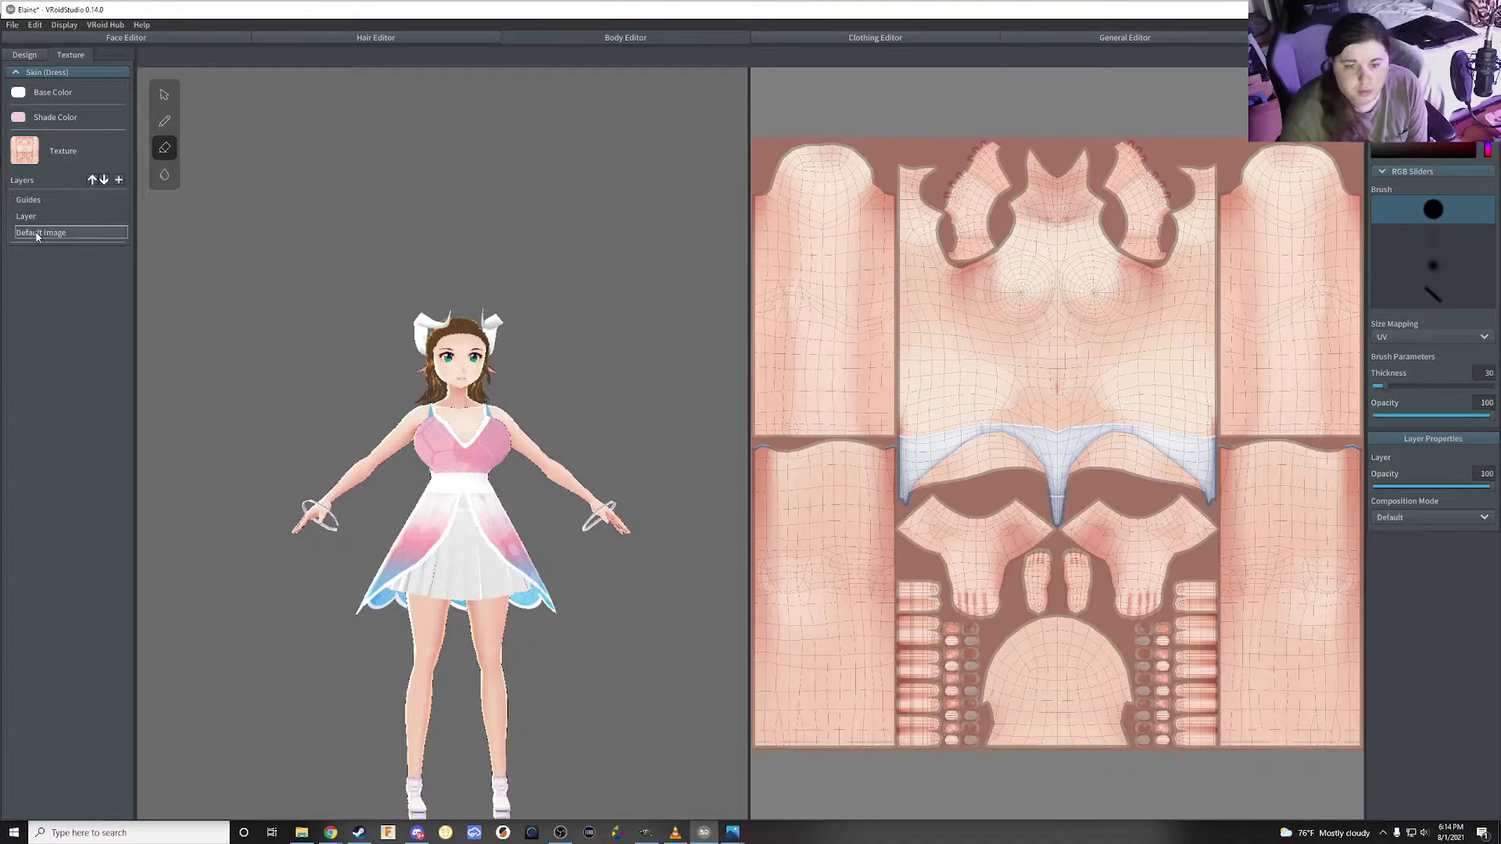
Export the skin's Default Image texture into the Pictures folder, then view the avatar from above
{"action": "right_click", "coordinate": [48, 235]}
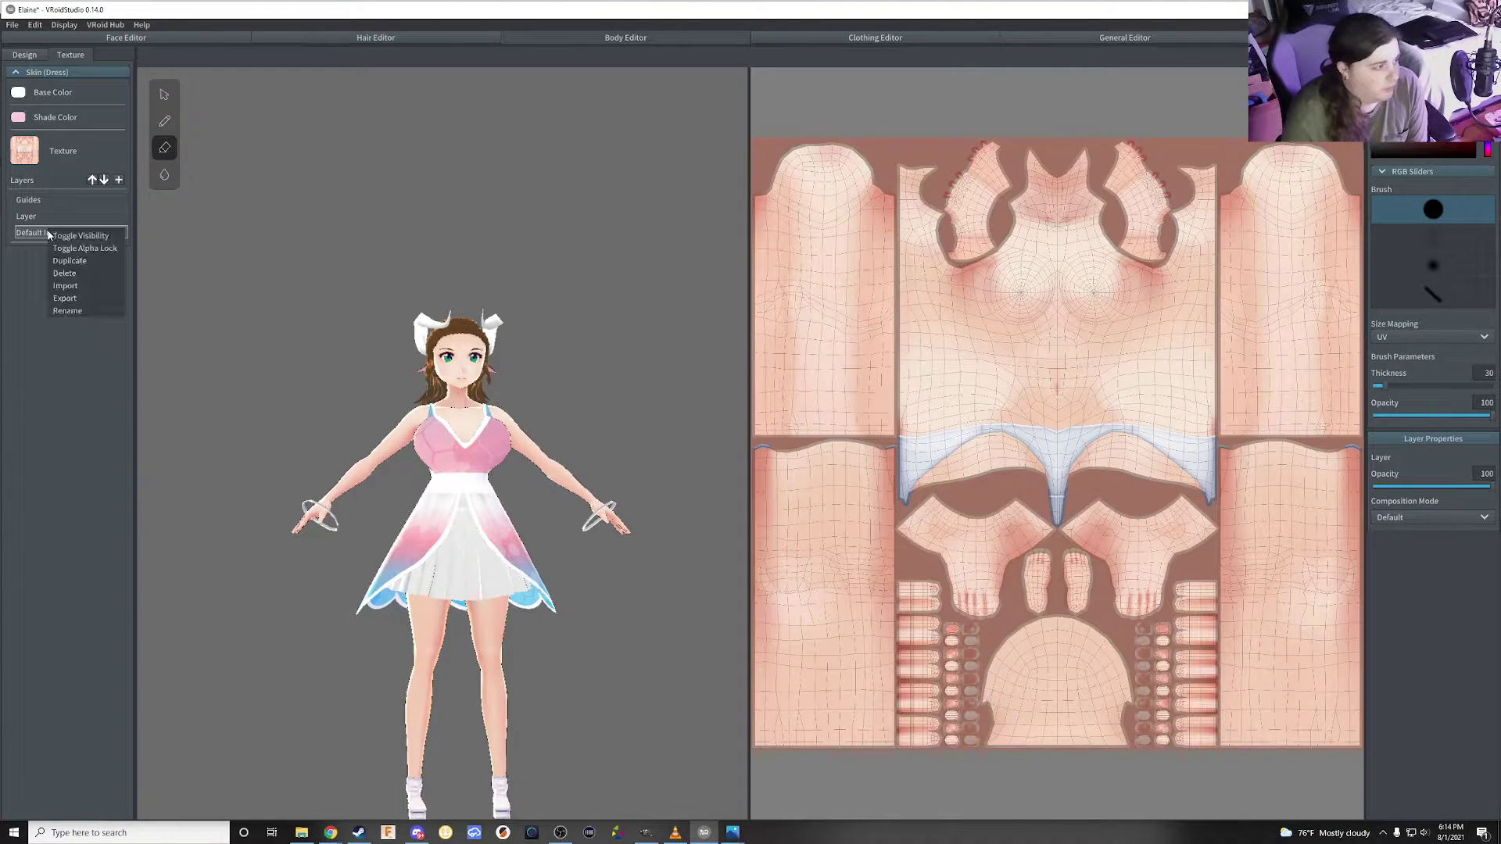
{"action": "left_click", "coordinate": [66, 299]}
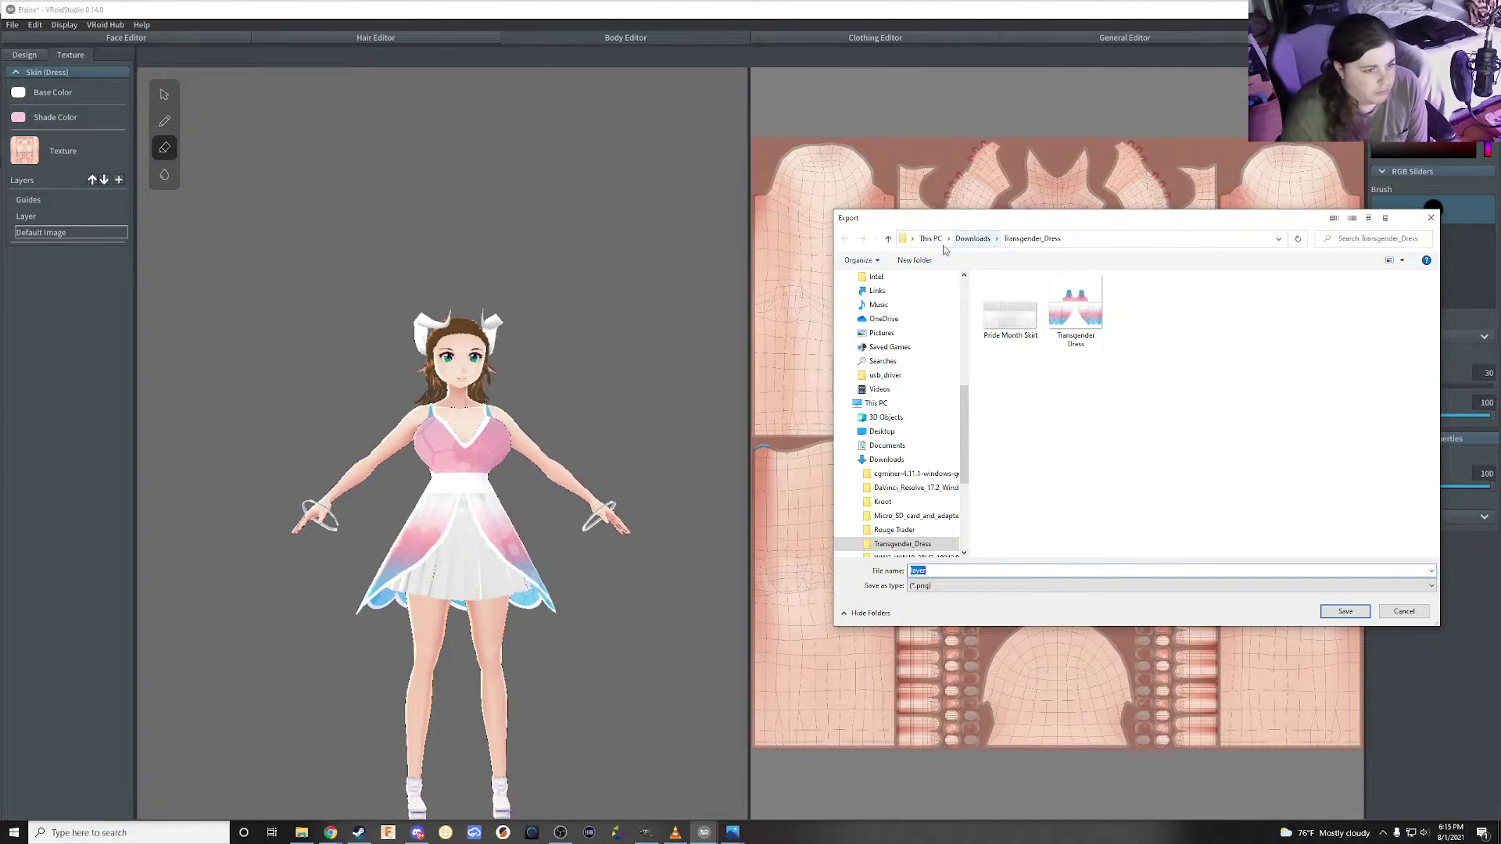
{"action": "scroll", "coordinate": [896, 327], "scroll_direction": "up", "scroll_amount": 1}
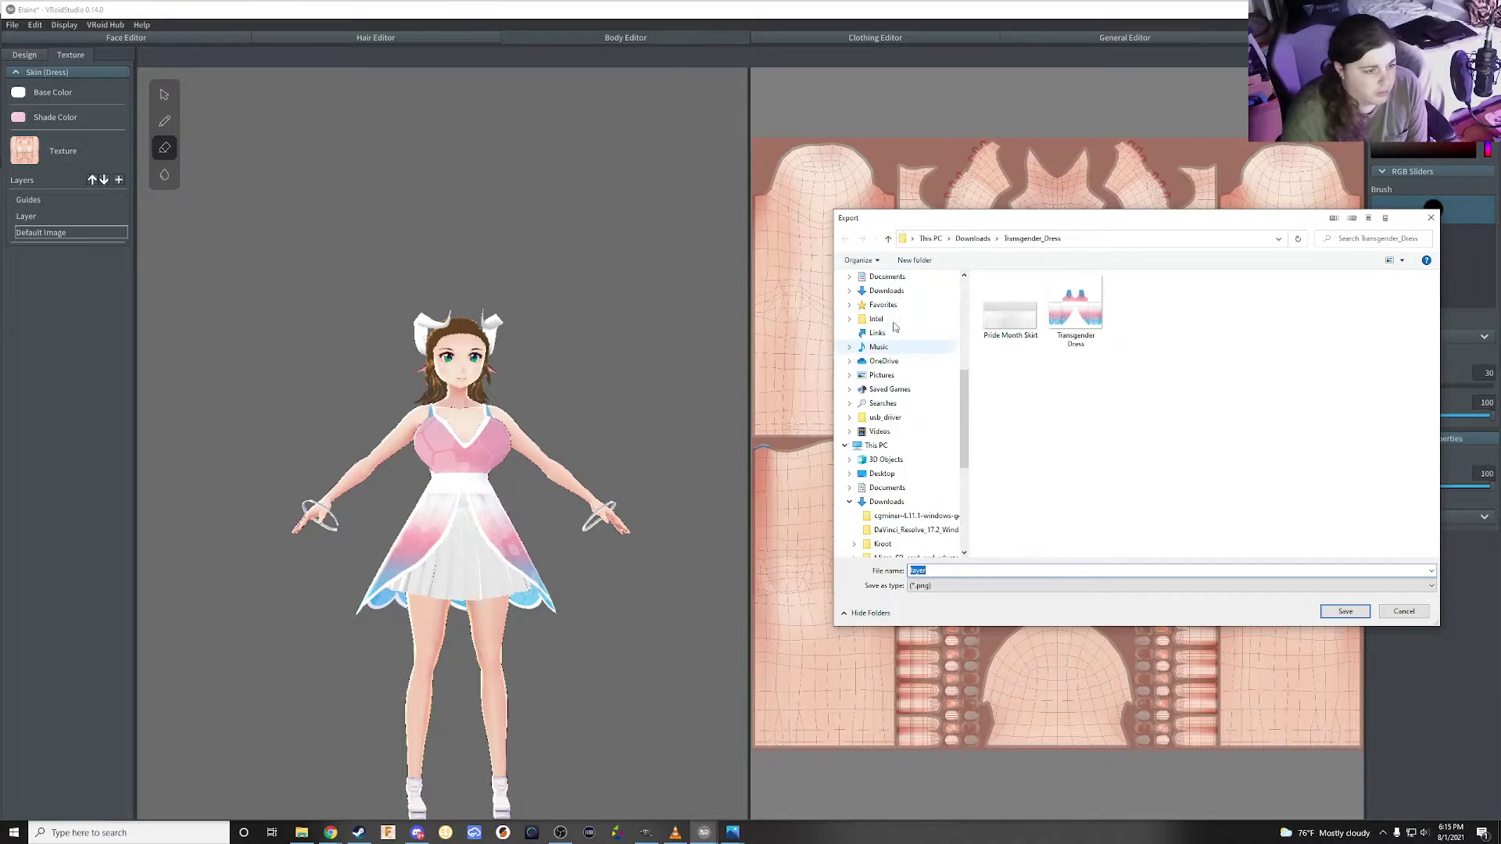
{"action": "scroll", "coordinate": [892, 360], "scroll_direction": "up", "scroll_amount": 4}
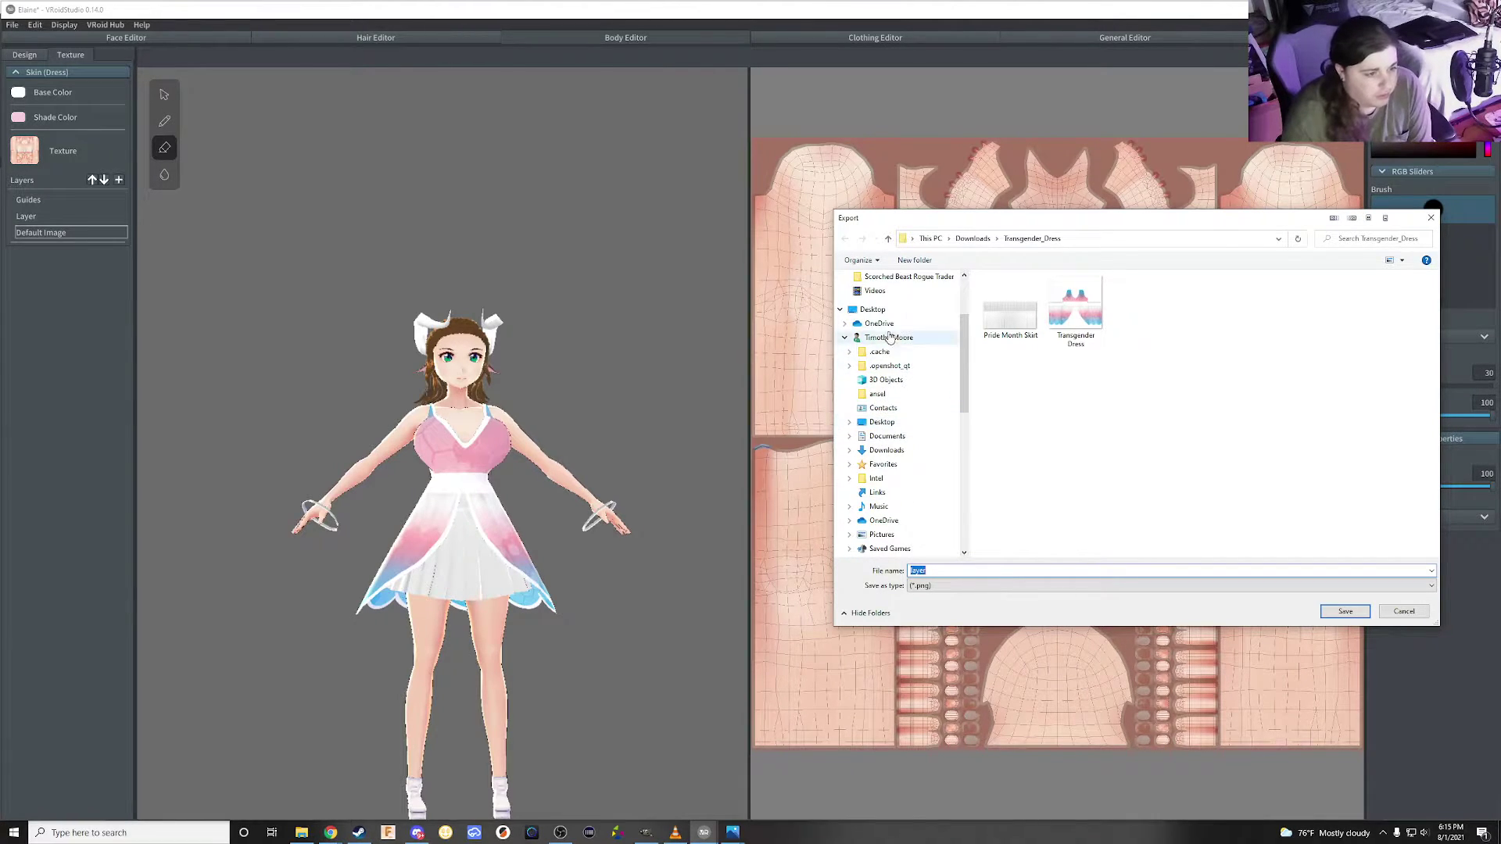
{"action": "scroll", "coordinate": [893, 344], "scroll_direction": "up", "scroll_amount": 1}
{"action": "scroll", "coordinate": [892, 328], "scroll_direction": "up", "scroll_amount": 2}
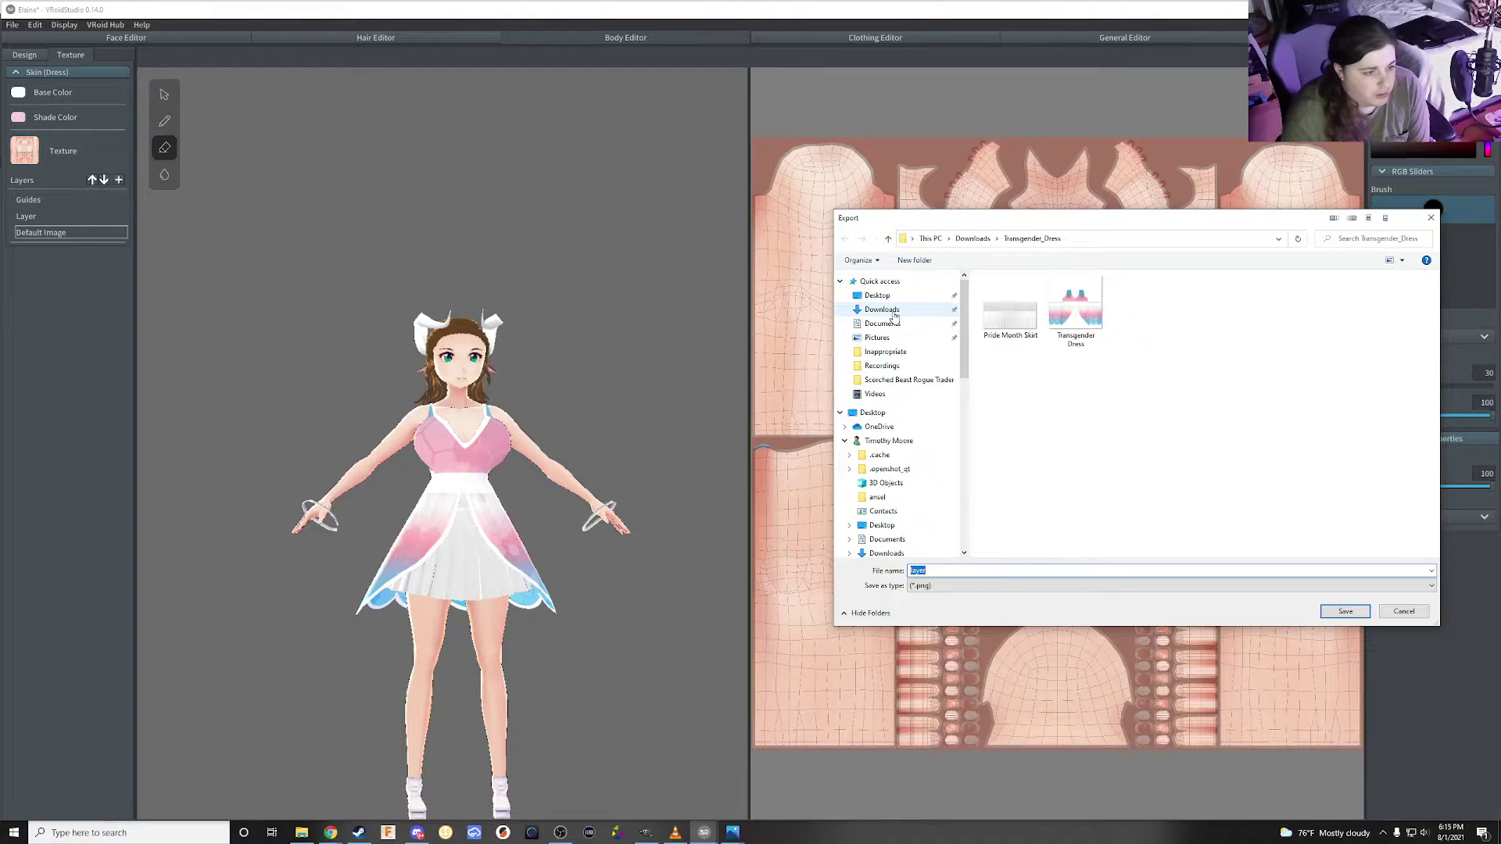
{"action": "left_click", "coordinate": [888, 339]}
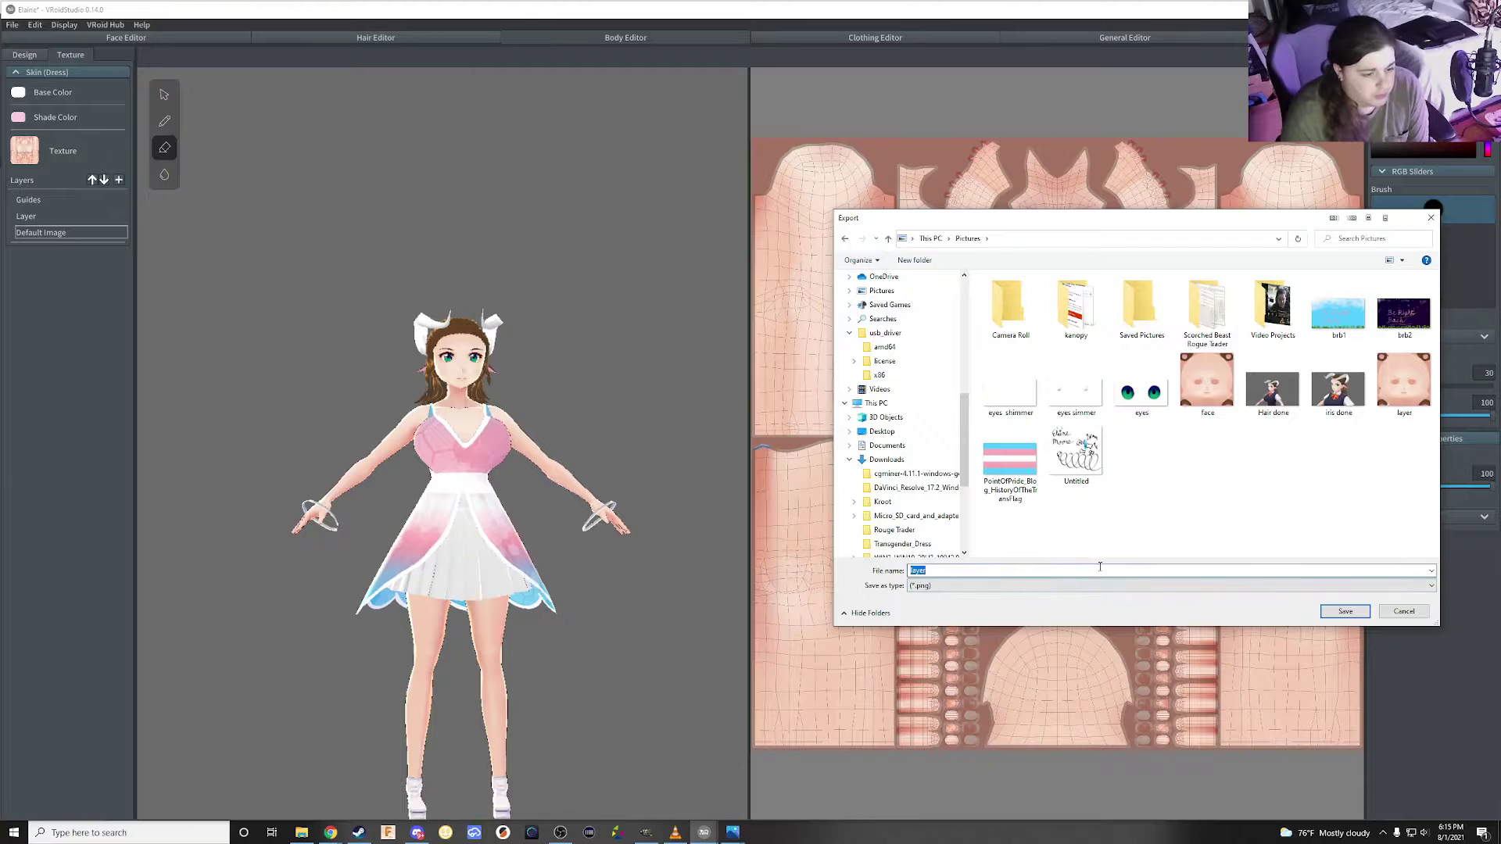
{"action": "type", "text": "bod"}
{"action": "key", "text": "Return"}
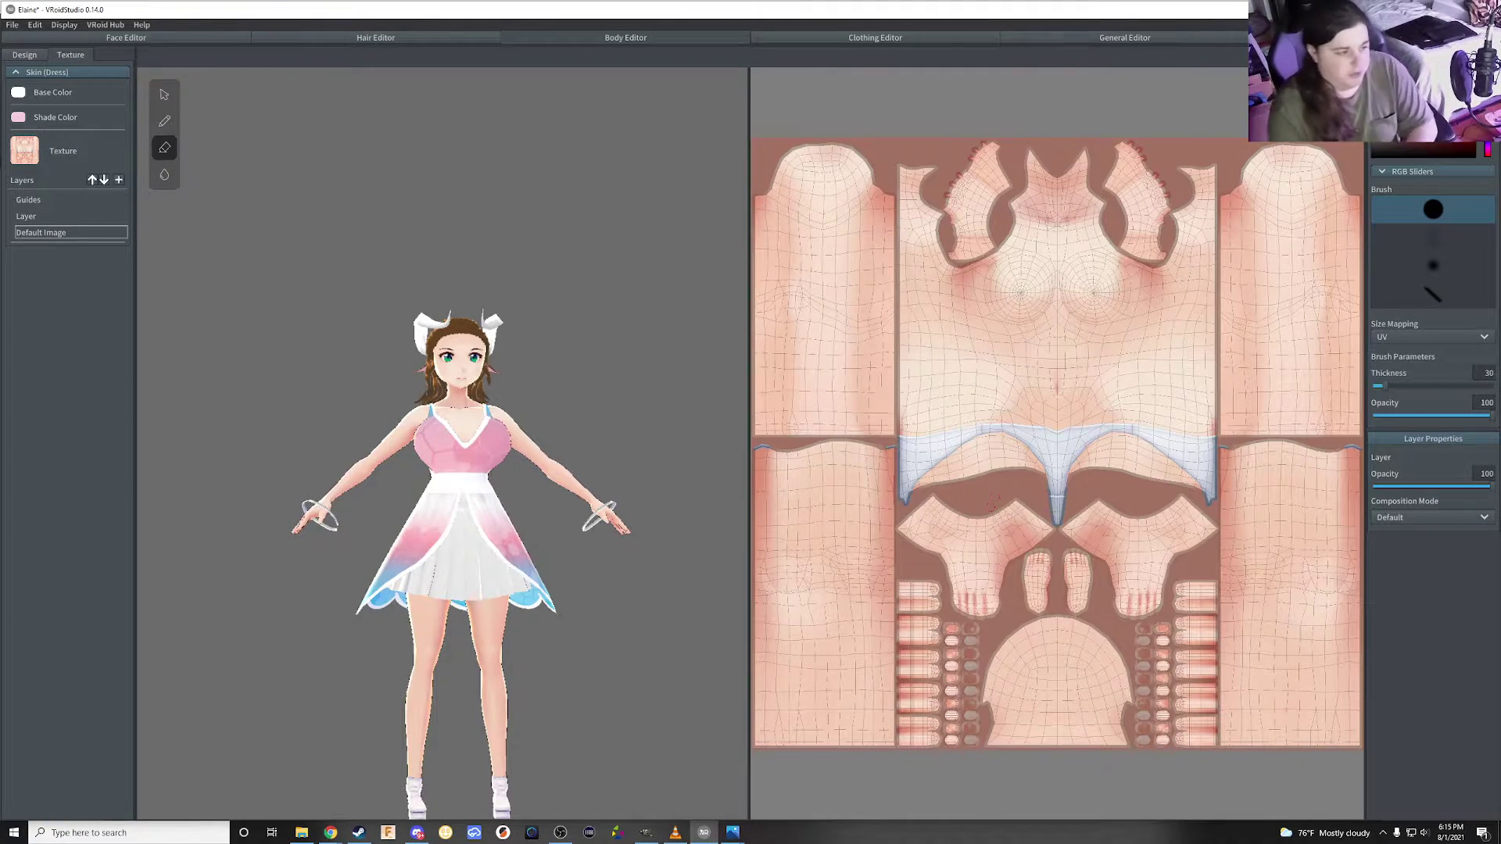
{"action": "mouse_move", "coordinate": [563, 311]}
{"action": "right_mouse_down"}
{"action": "mouse_move", "coordinate": [519, 436]}
{"action": "mouse_move", "coordinate": [519, 328]}
{"action": "mouse_move", "coordinate": [500, 344]}
{"action": "right_mouse_up"}
{"action": "scroll", "coordinate": [469, 469], "scroll_direction": "up", "scroll_amount": 3}
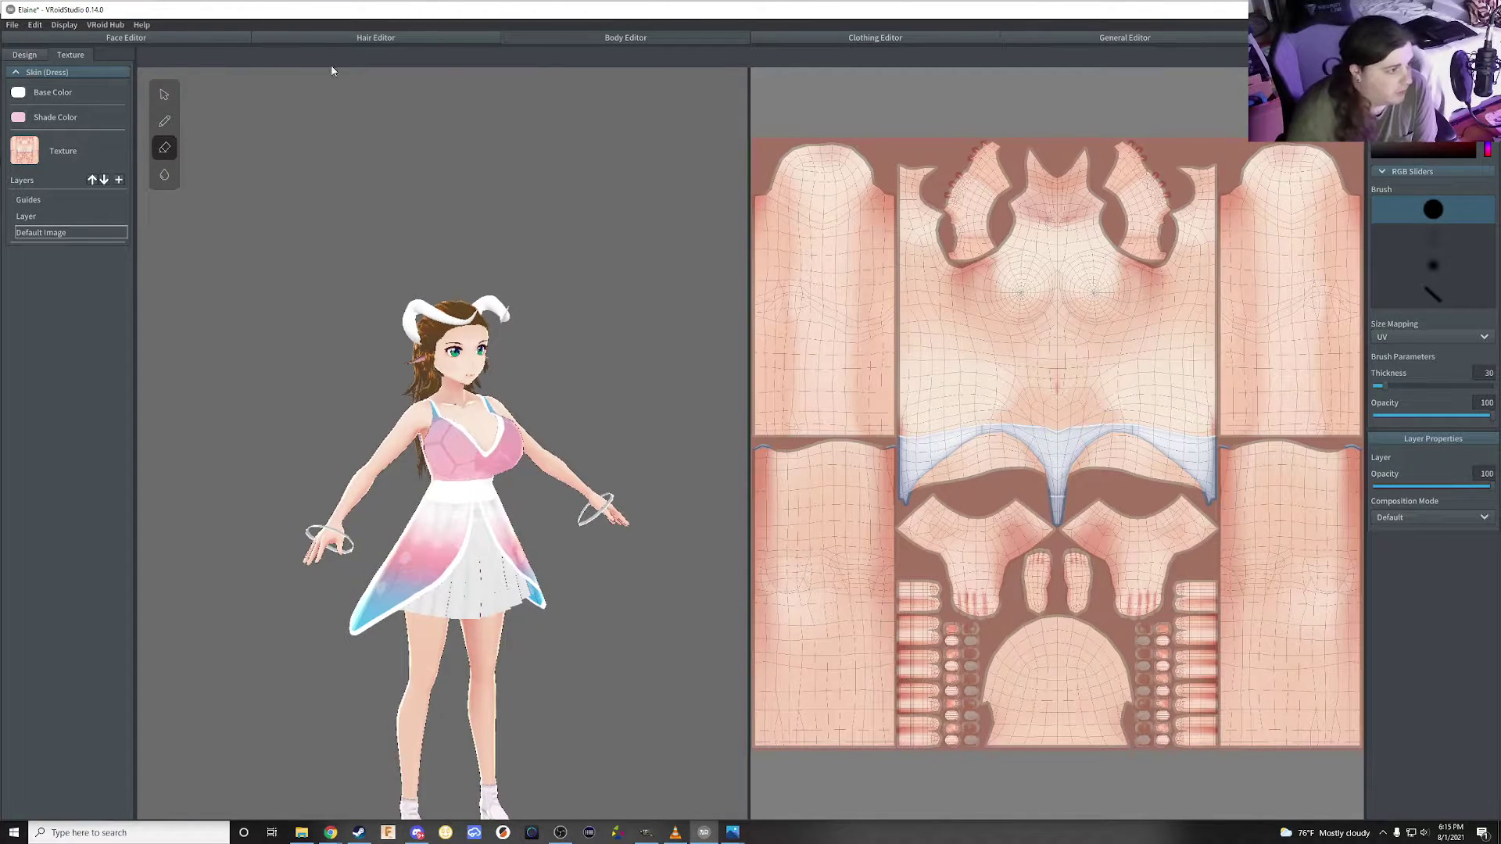
Set the dress Skirt Length to 100 and Skirt Flare (Narrower) to 24.3
{"action": "left_click", "coordinate": [852, 37]}
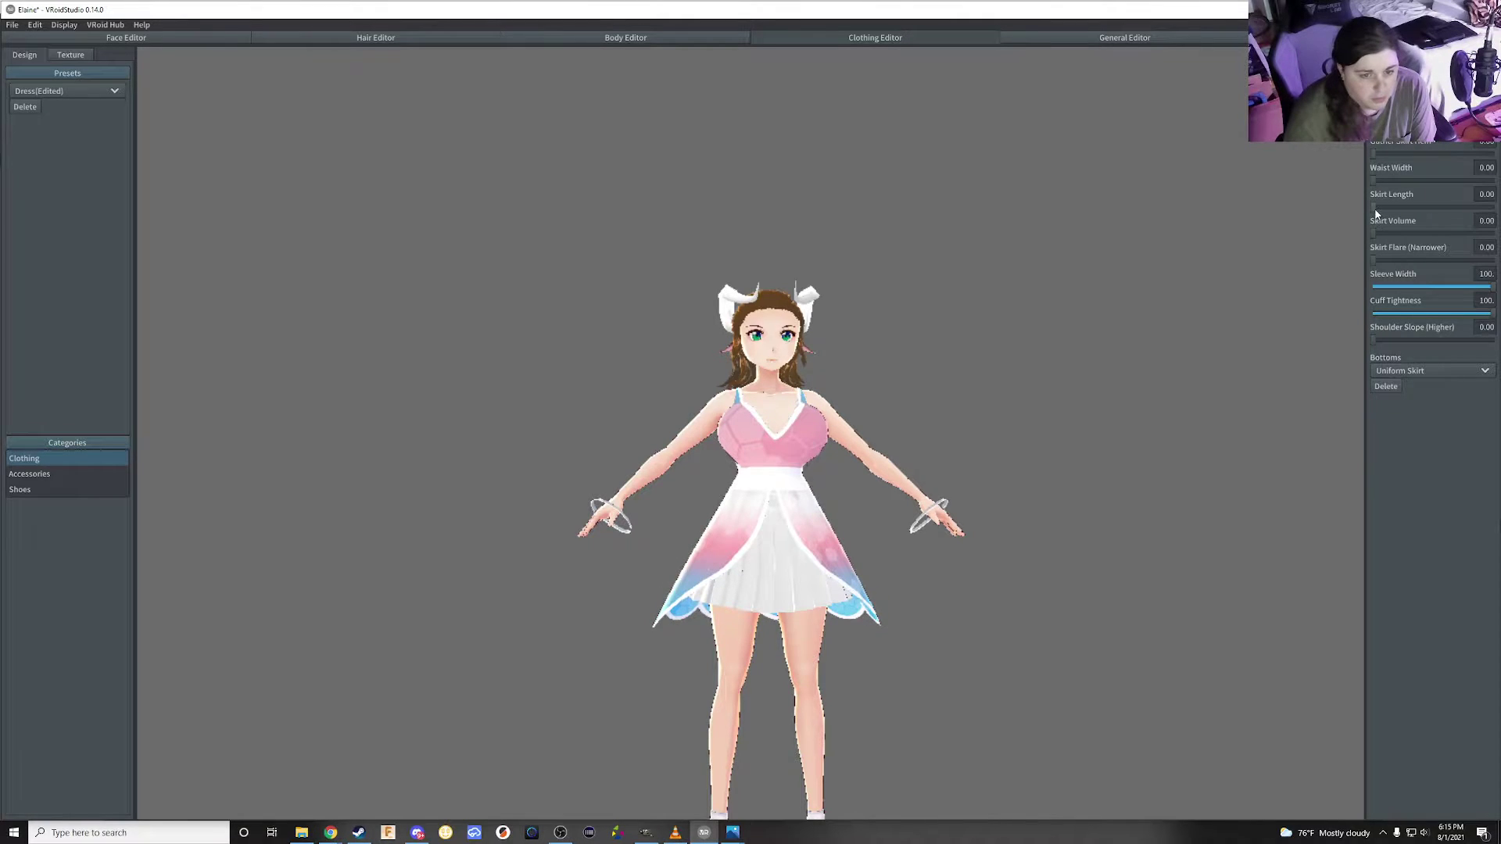
{"action": "left_click_drag", "start_coordinate": [1375, 207], "coordinate": [1493, 207]}
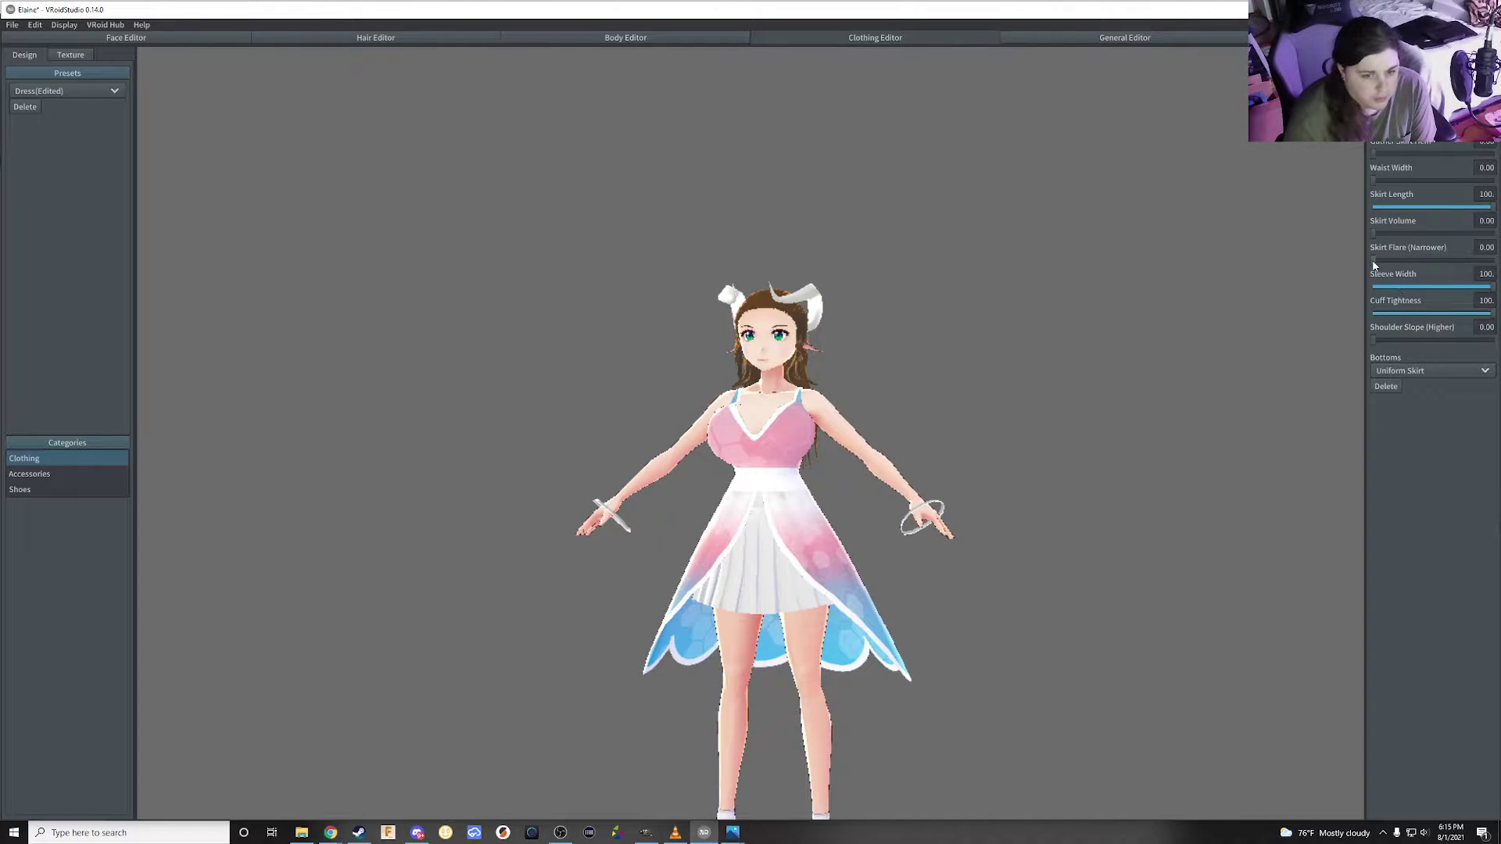
{"action": "left_click_drag", "start_coordinate": [1373, 260], "coordinate": [1470, 260]}
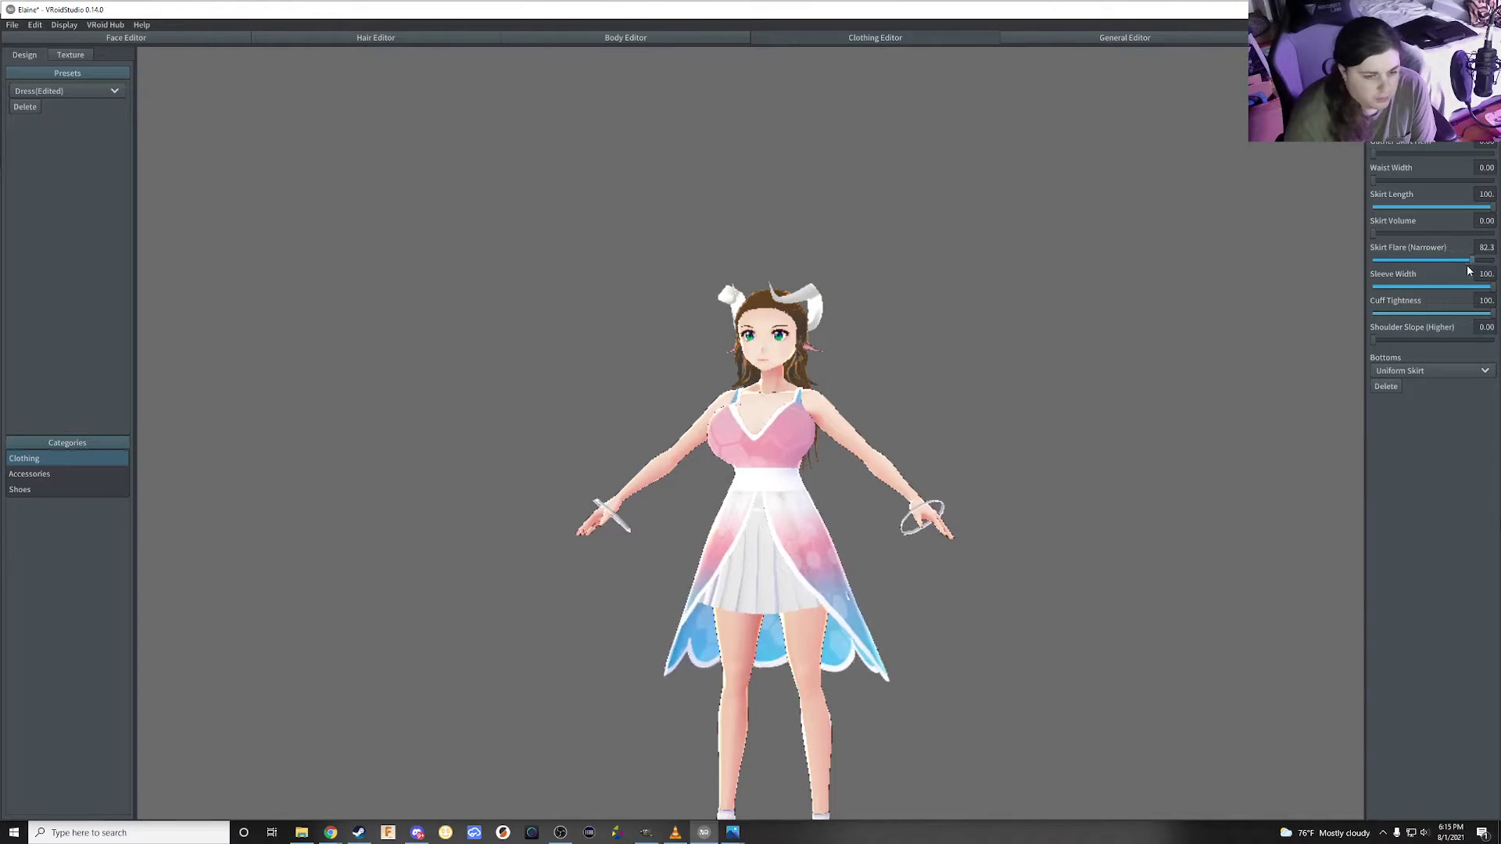
{"action": "left_click", "coordinate": [1407, 371]}
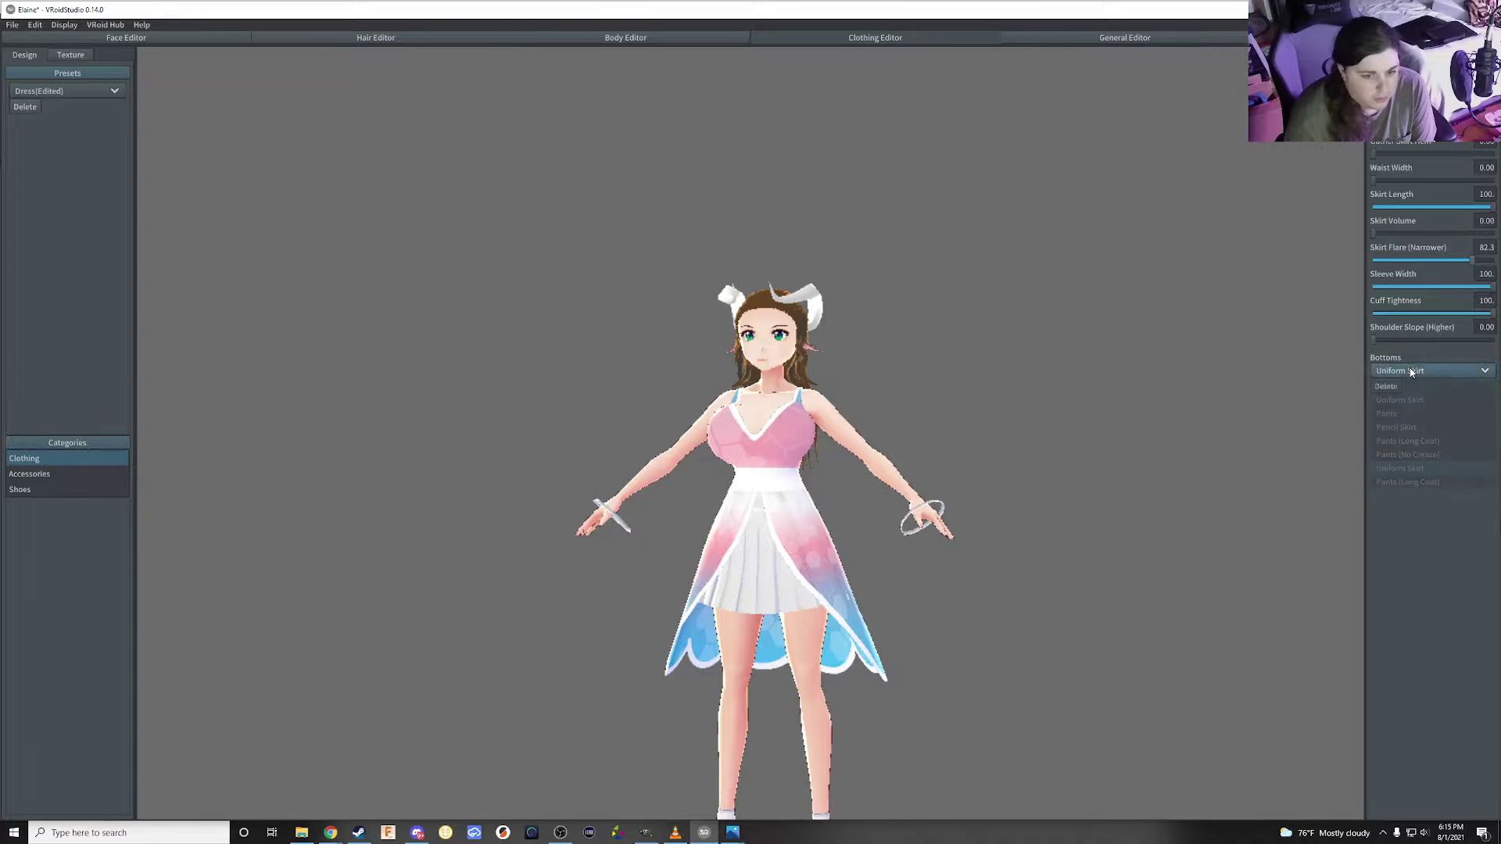
{"action": "left_click", "coordinate": [1313, 416]}
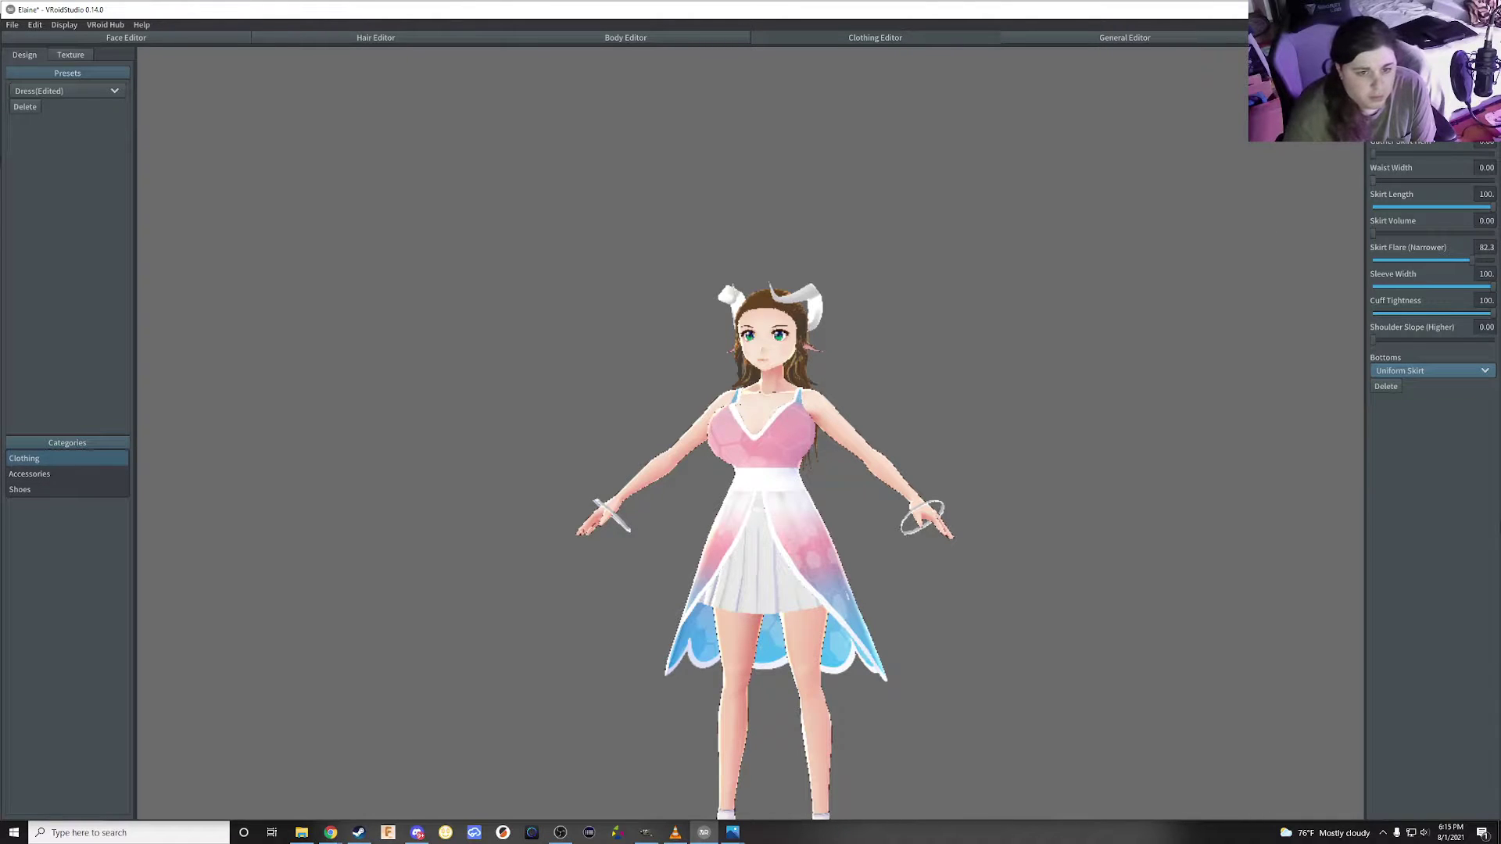
{"action": "left_click", "coordinate": [1431, 370]}
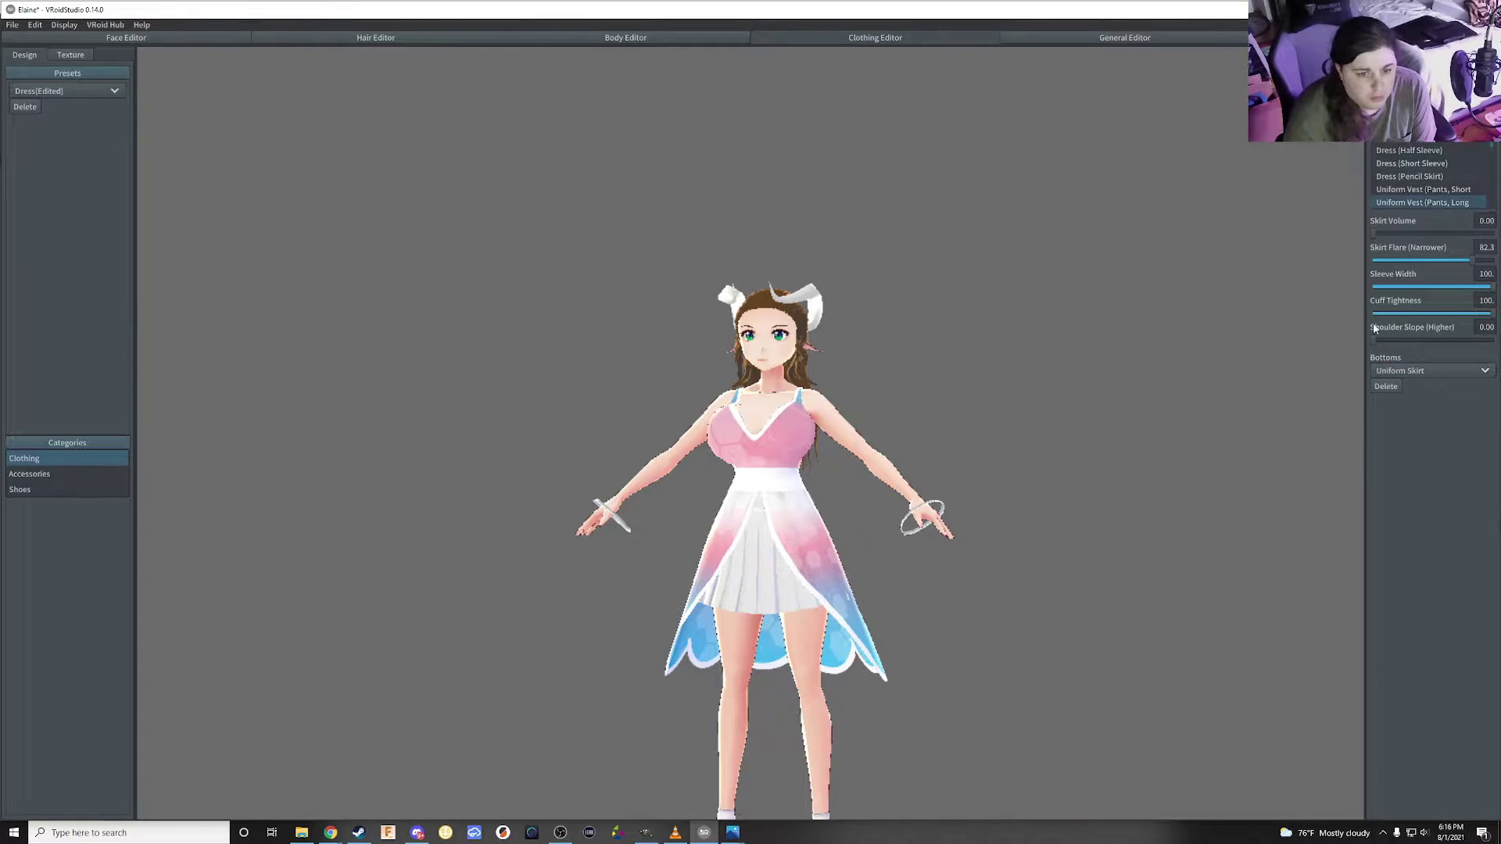
{"action": "left_click", "coordinate": [1174, 443]}
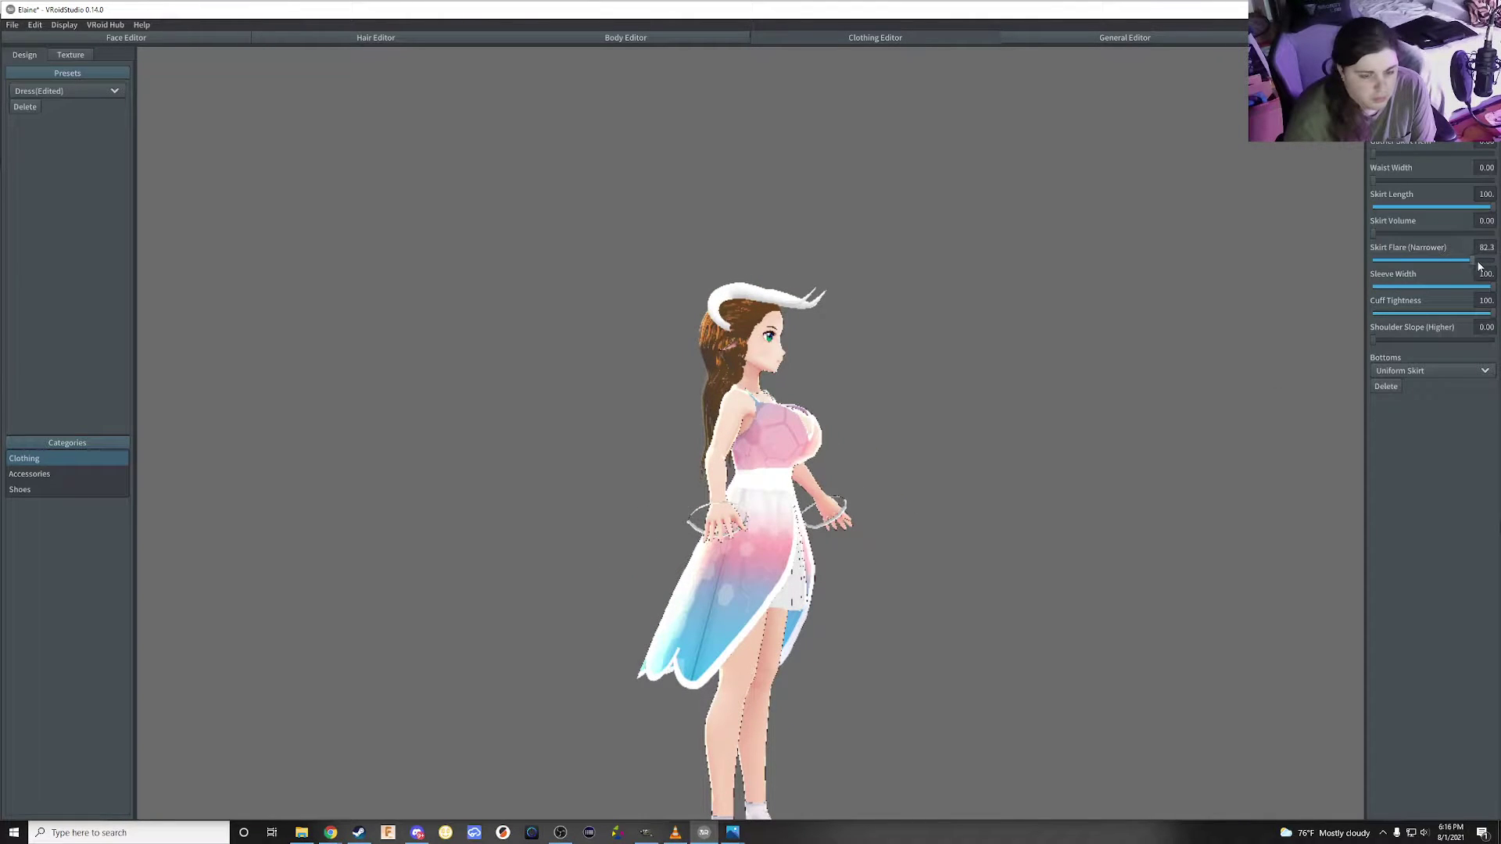
{"action": "mouse_move", "coordinate": [1478, 267]}
{"action": "left_mouse_down"}
{"action": "mouse_move", "coordinate": [1495, 261]}
{"action": "mouse_move", "coordinate": [1405, 264]}
{"action": "mouse_move", "coordinate": [1404, 279]}
{"action": "left_mouse_up"}
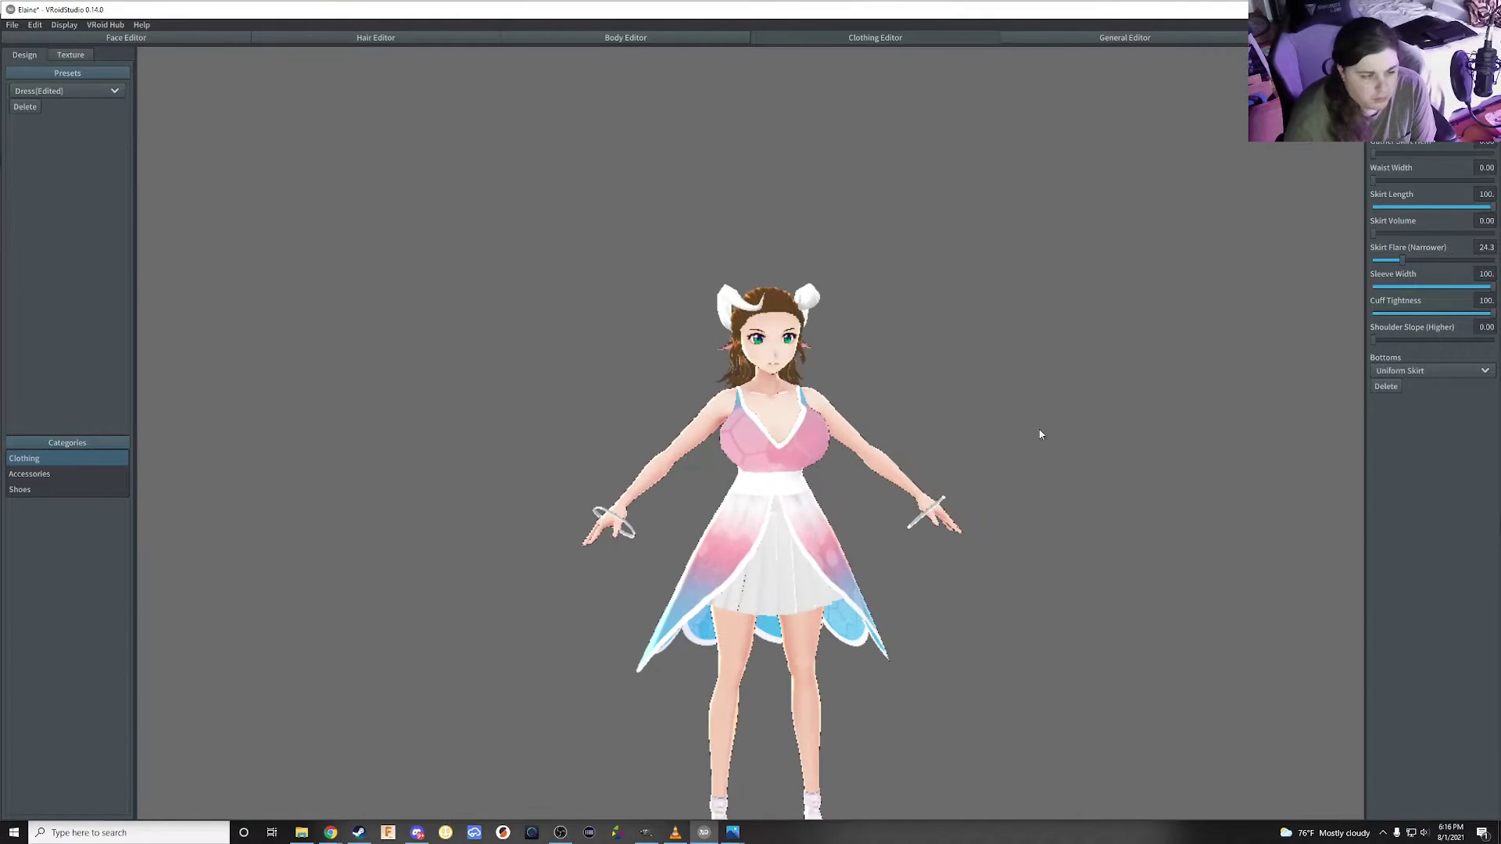
Narrow the dress Sleeve Width to 32.1
{"action": "left_click_drag", "start_coordinate": [1491, 288], "coordinate": [1377, 305]}
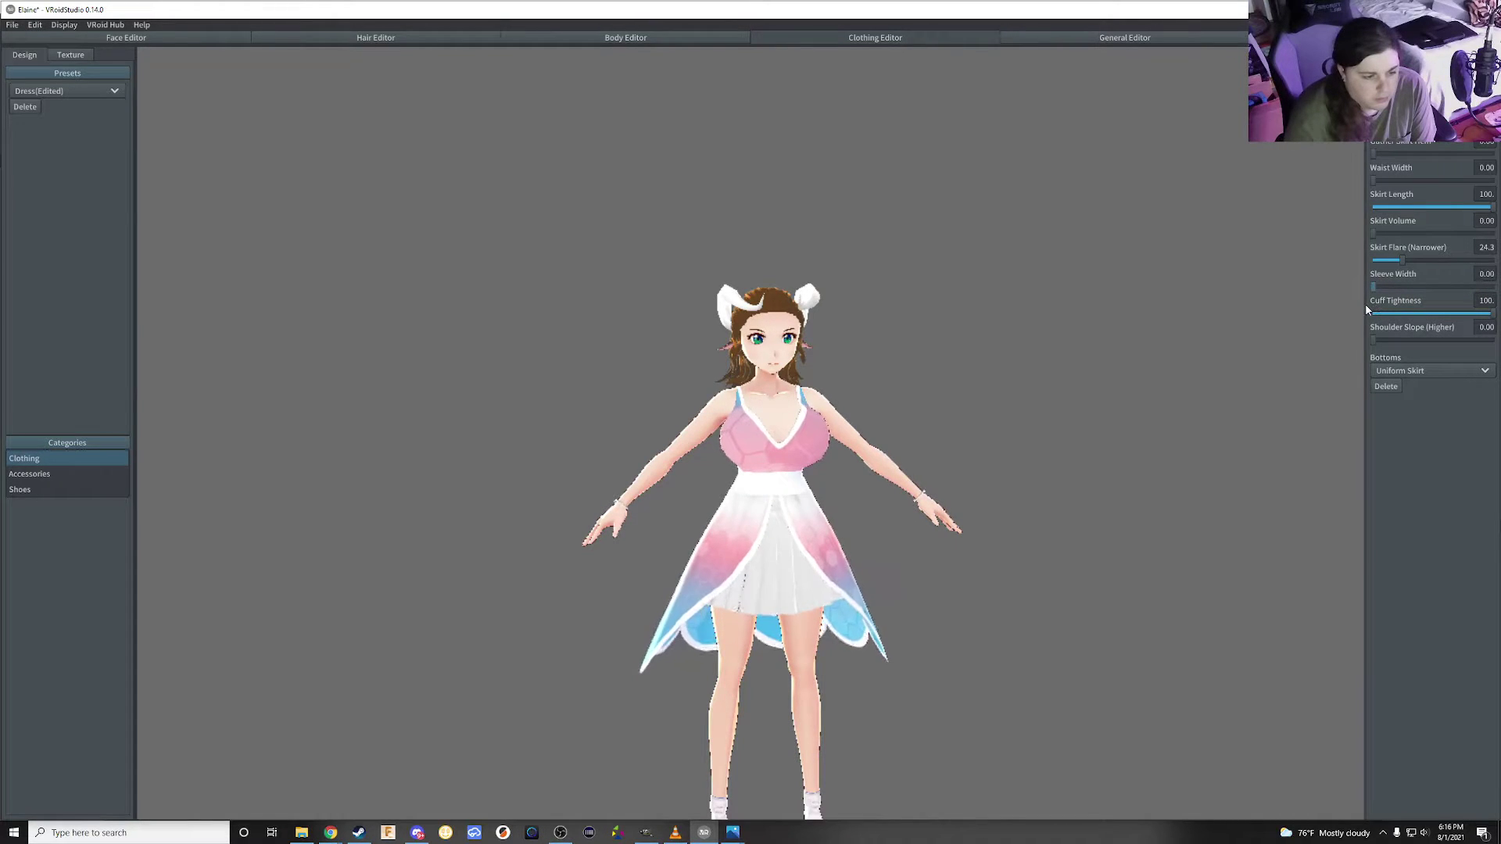
{"action": "left_click_drag", "start_coordinate": [1378, 306], "coordinate": [1161, 366]}
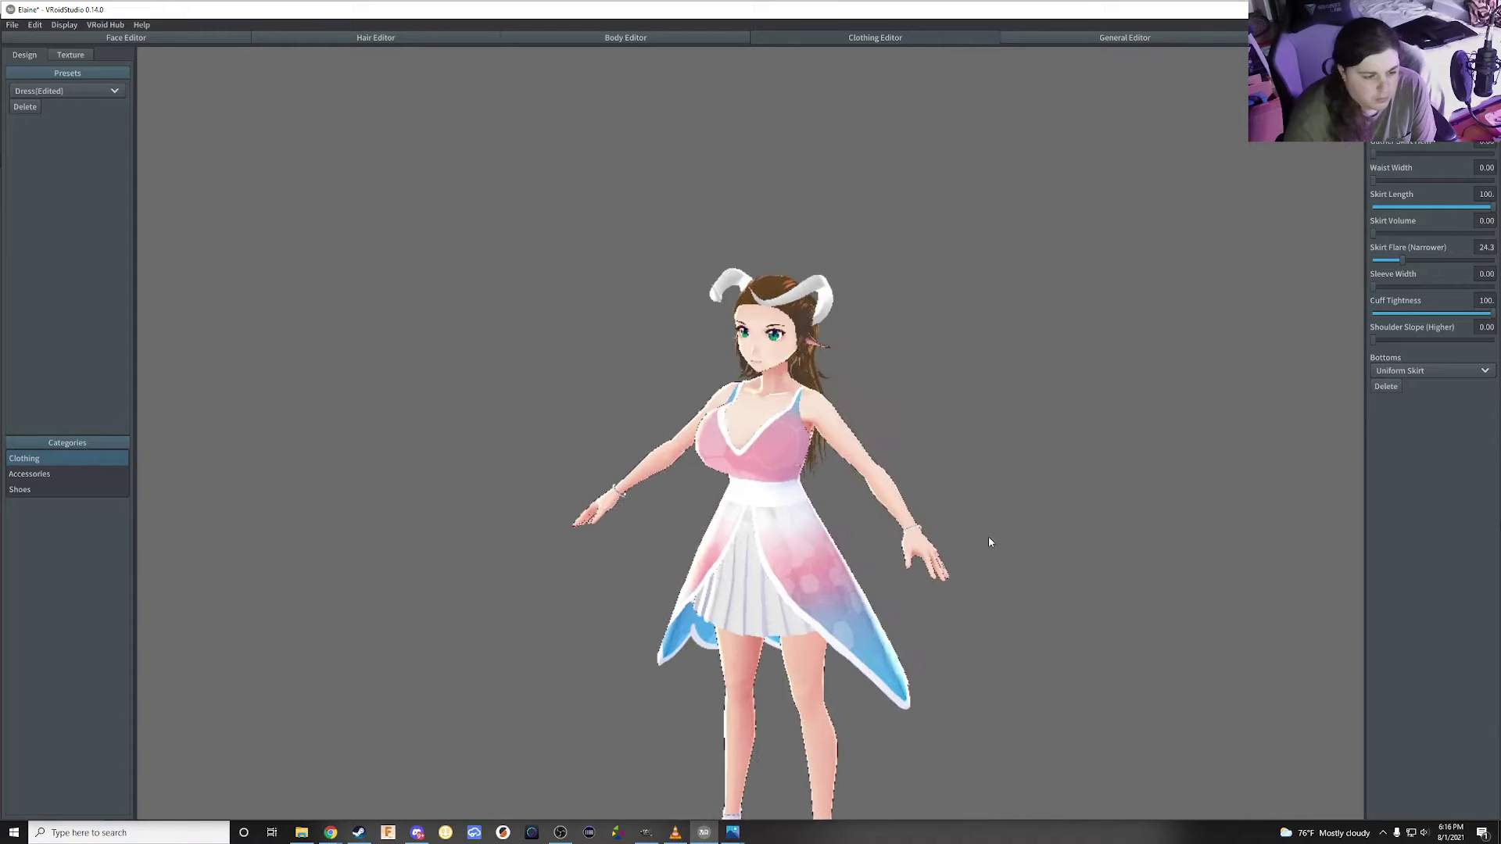
{"action": "scroll", "coordinate": [1018, 540], "scroll_direction": "up", "scroll_amount": 5}
{"action": "scroll", "coordinate": [942, 516], "scroll_direction": "up", "scroll_amount": 2}
{"action": "scroll", "coordinate": [708, 499], "scroll_direction": "up", "scroll_amount": 2}
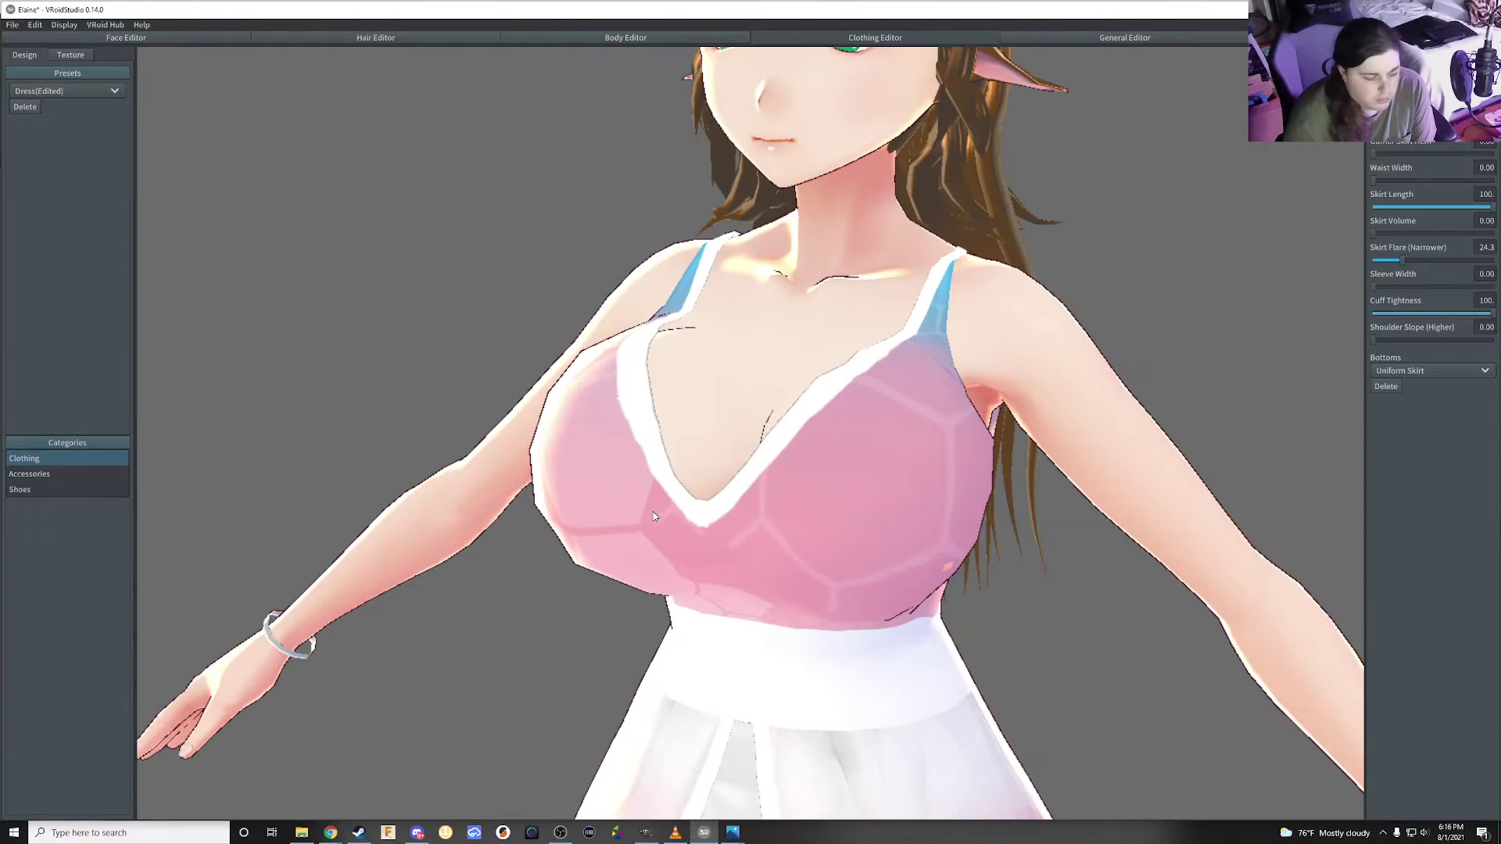
{"action": "scroll", "coordinate": [574, 541], "scroll_direction": "up", "scroll_amount": 2}
{"action": "scroll", "coordinate": [516, 563], "scroll_direction": "down", "scroll_amount": 3}
{"action": "scroll", "coordinate": [517, 564], "scroll_direction": "up", "scroll_amount": 3}
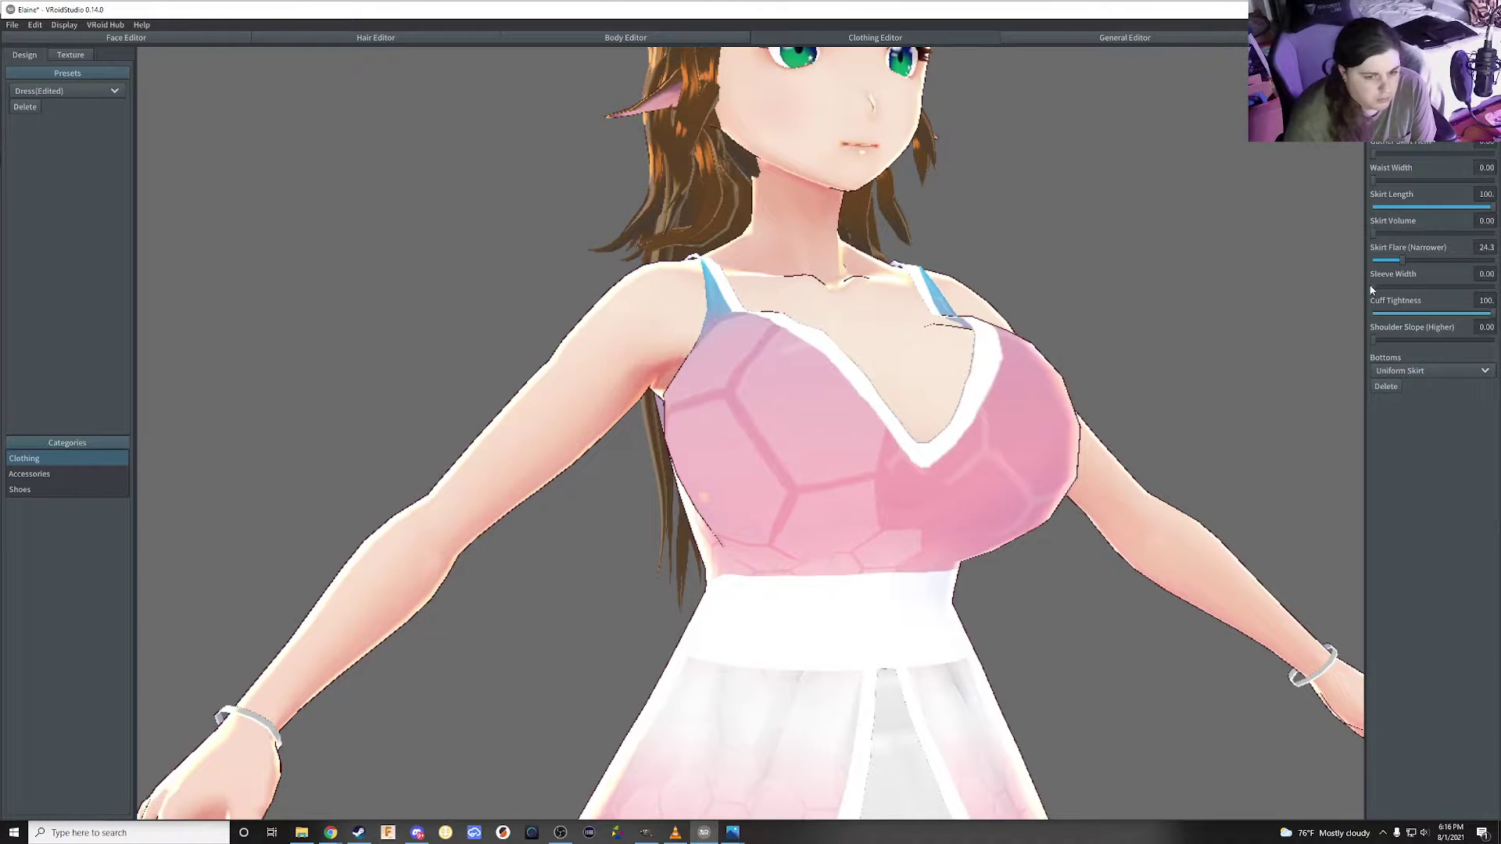
{"action": "left_click_drag", "start_coordinate": [1374, 286], "coordinate": [1412, 280]}
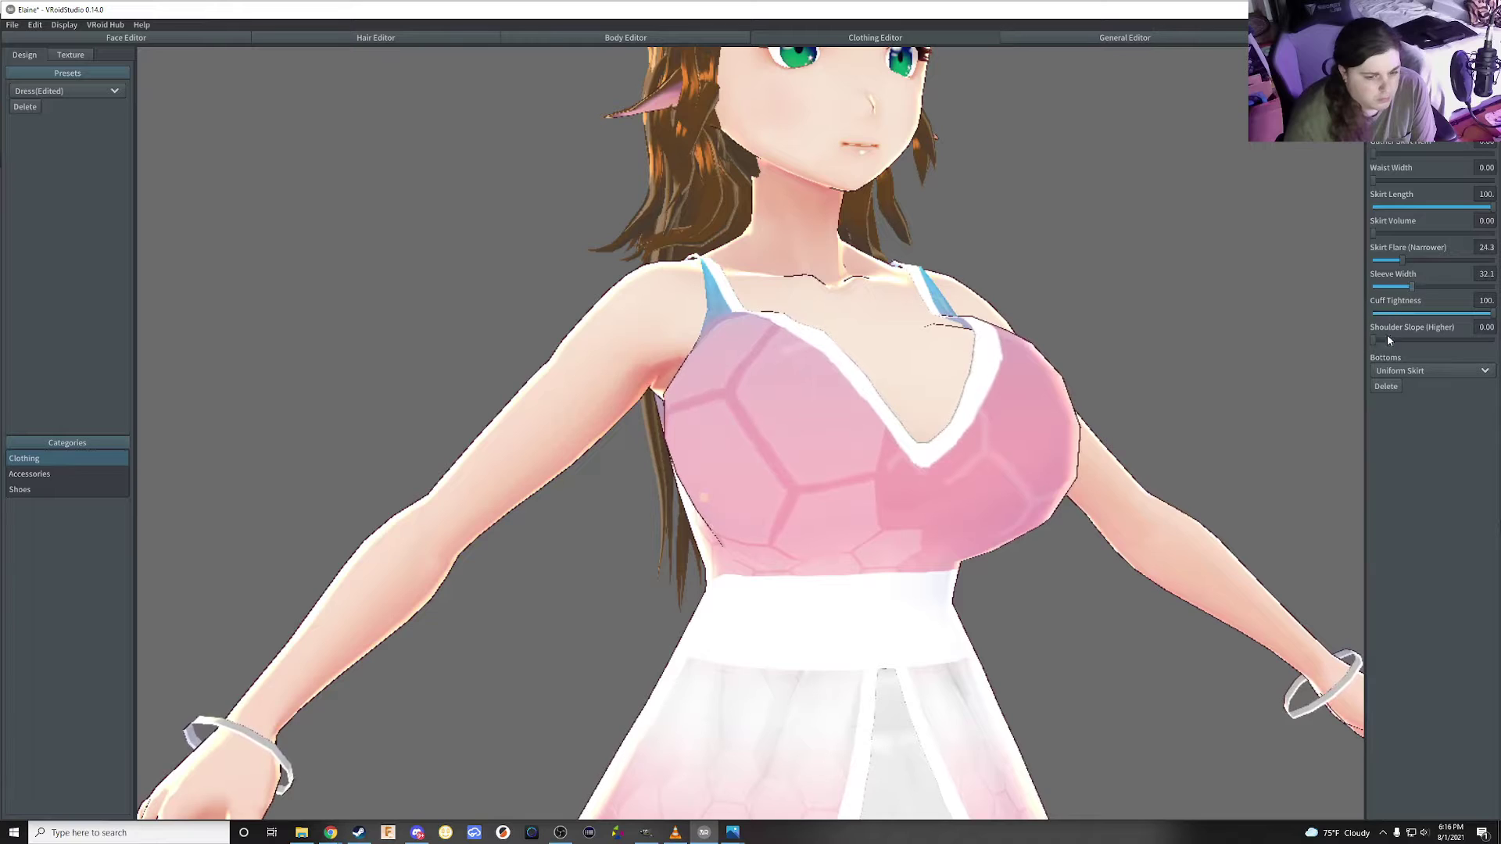
{"action": "scroll", "coordinate": [1245, 391], "scroll_direction": "down", "scroll_amount": 3}
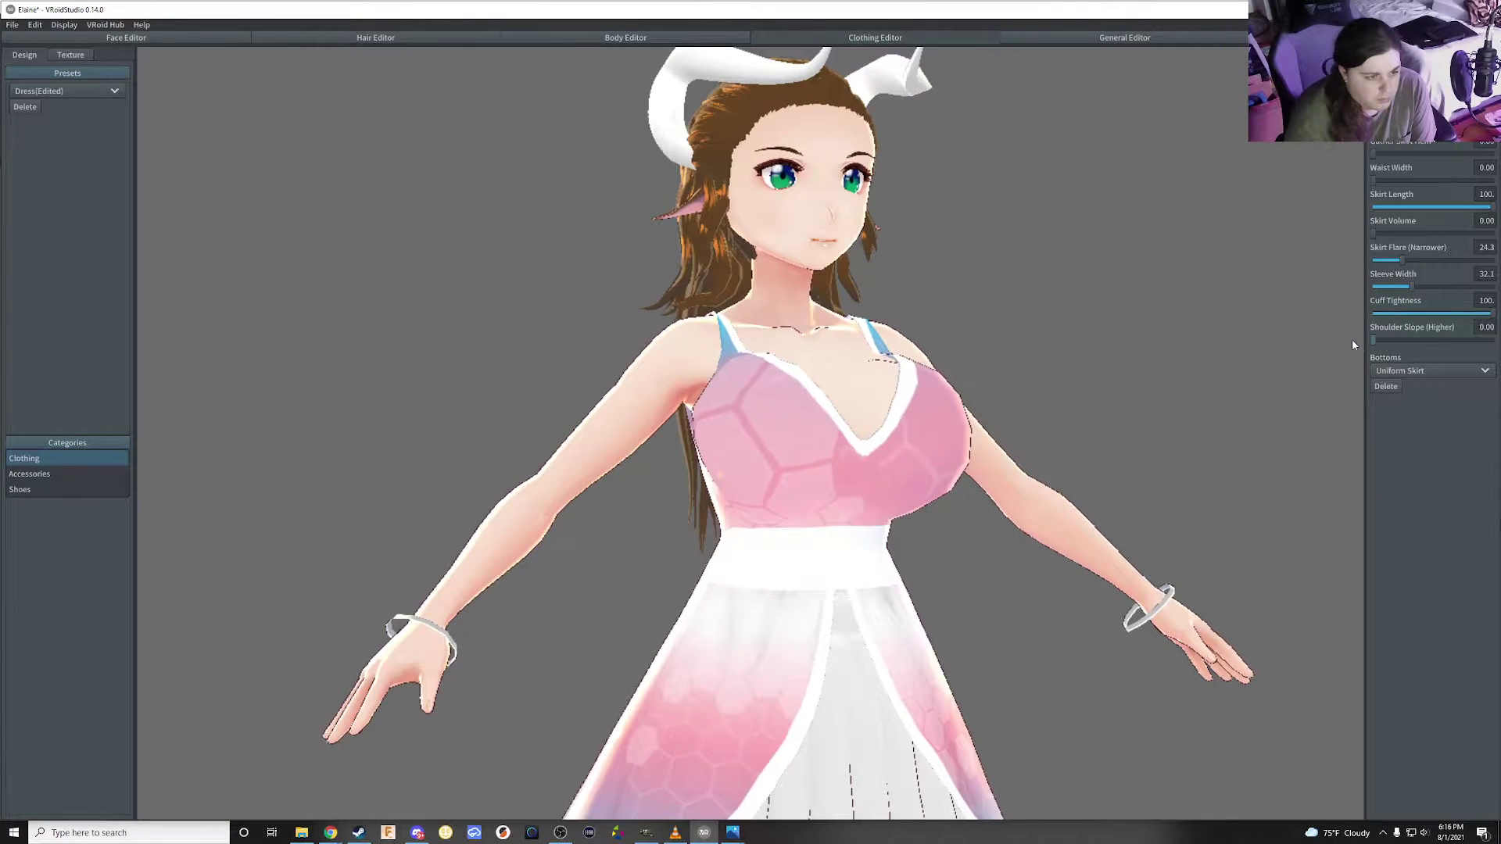
Orbit and zoom around the avatar to check the new skirt and sleeves
{"action": "mouse_move", "coordinate": [1263, 356]}
{"action": "right_mouse_down"}
{"action": "mouse_move", "coordinate": [1160, 393]}
{"action": "mouse_move", "coordinate": [1086, 387]}
{"action": "mouse_move", "coordinate": [1119, 368]}
{"action": "mouse_move", "coordinate": [1171, 379]}
{"action": "mouse_move", "coordinate": [1180, 396]}
{"action": "mouse_move", "coordinate": [1162, 416]}
{"action": "mouse_move", "coordinate": [1154, 382]}
{"action": "right_mouse_up"}
{"action": "scroll", "coordinate": [1154, 381], "scroll_direction": "down", "scroll_amount": 2}
{"action": "scroll", "coordinate": [1155, 409], "scroll_direction": "down", "scroll_amount": 3}
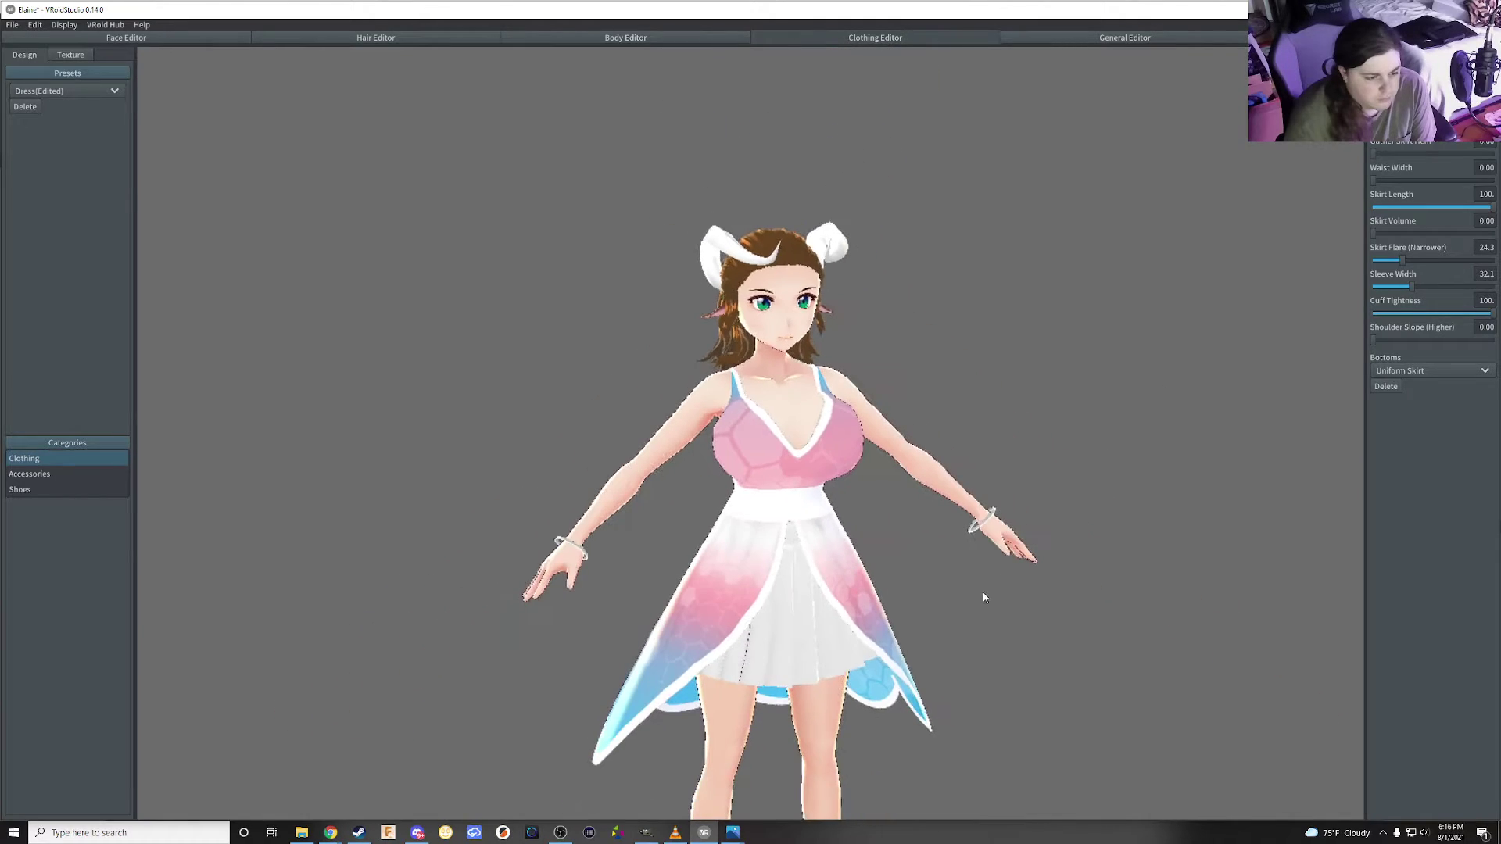
{"action": "mouse_move", "coordinate": [982, 597]}
{"action": "right_mouse_down"}
{"action": "mouse_move", "coordinate": [1235, 596]}
{"action": "mouse_move", "coordinate": [1022, 613]}
{"action": "mouse_move", "coordinate": [954, 596]}
{"action": "right_mouse_up"}
{"action": "scroll", "coordinate": [958, 596], "scroll_direction": "down", "scroll_amount": 3}
{"action": "scroll", "coordinate": [977, 592], "scroll_direction": "down", "scroll_amount": 2}
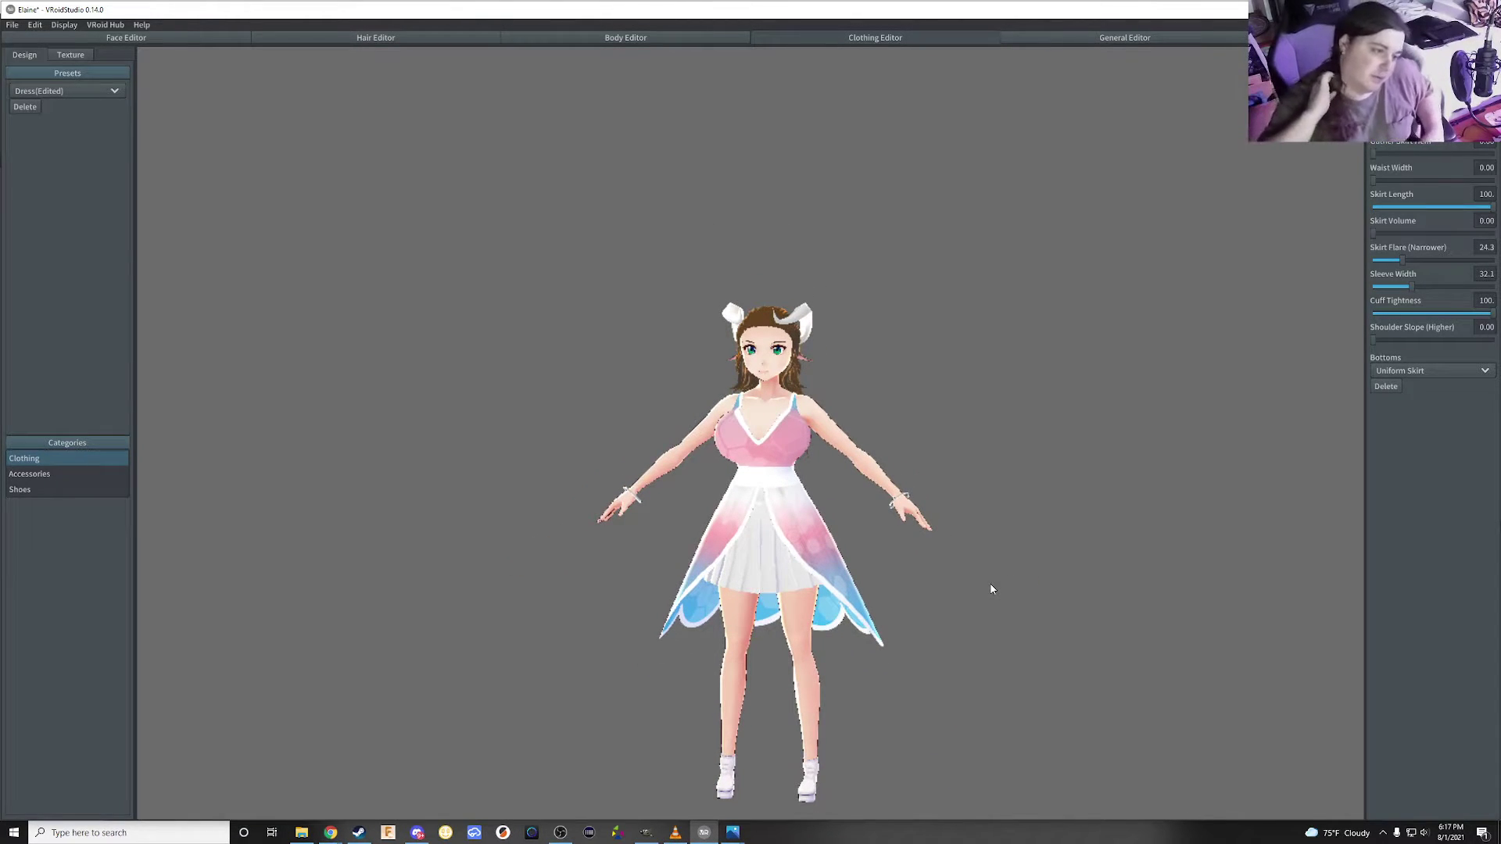
{"action": "mouse_move", "coordinate": [991, 589]}
{"action": "right_mouse_down"}
{"action": "mouse_move", "coordinate": [759, 505]}
{"action": "mouse_move", "coordinate": [799, 516]}
{"action": "right_mouse_up"}
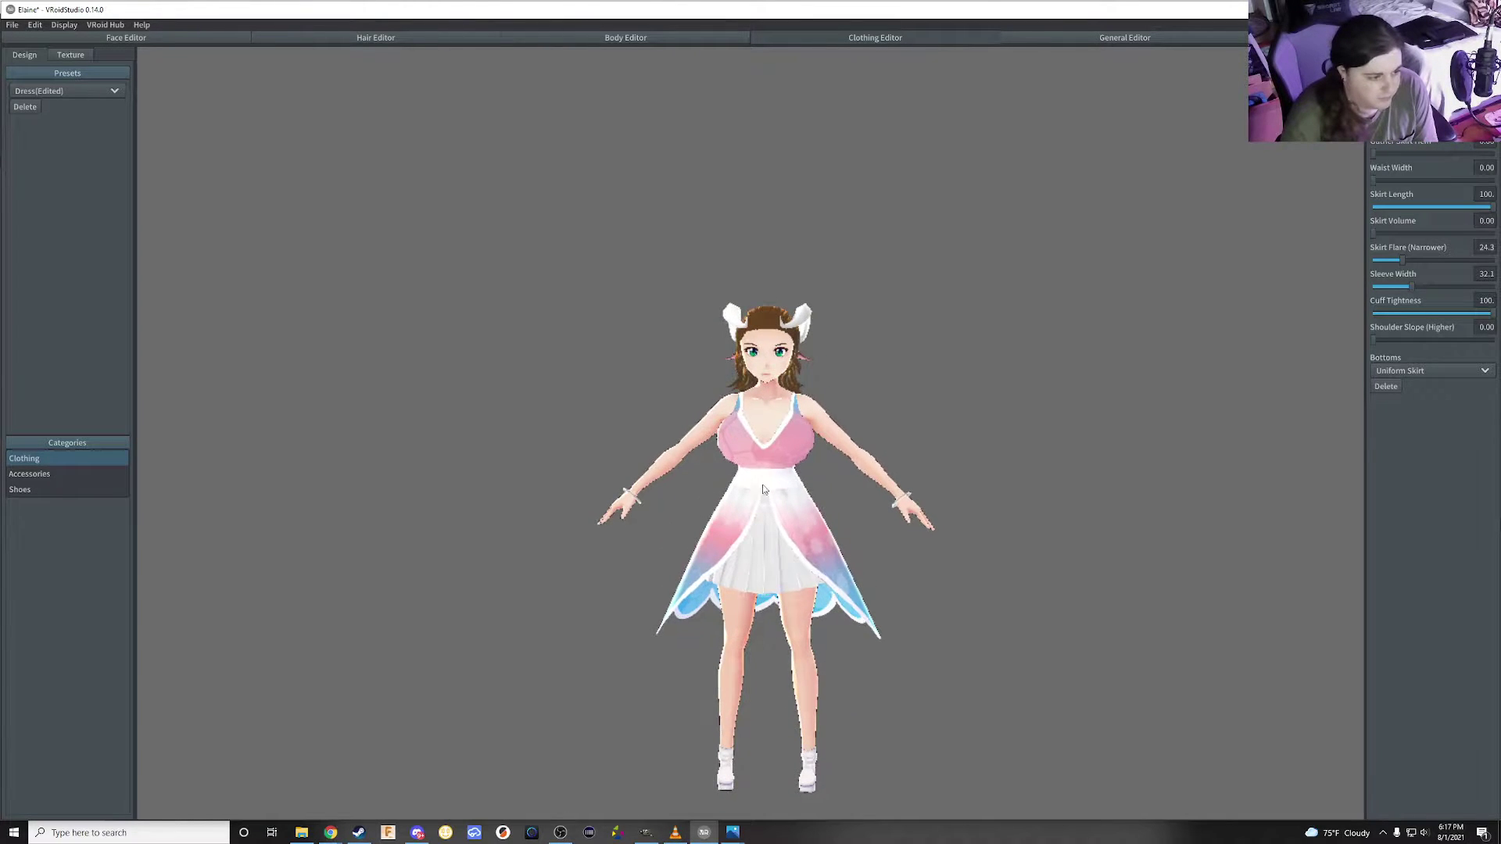
{"action": "scroll", "coordinate": [798, 517], "scroll_direction": "up", "scroll_amount": 2}
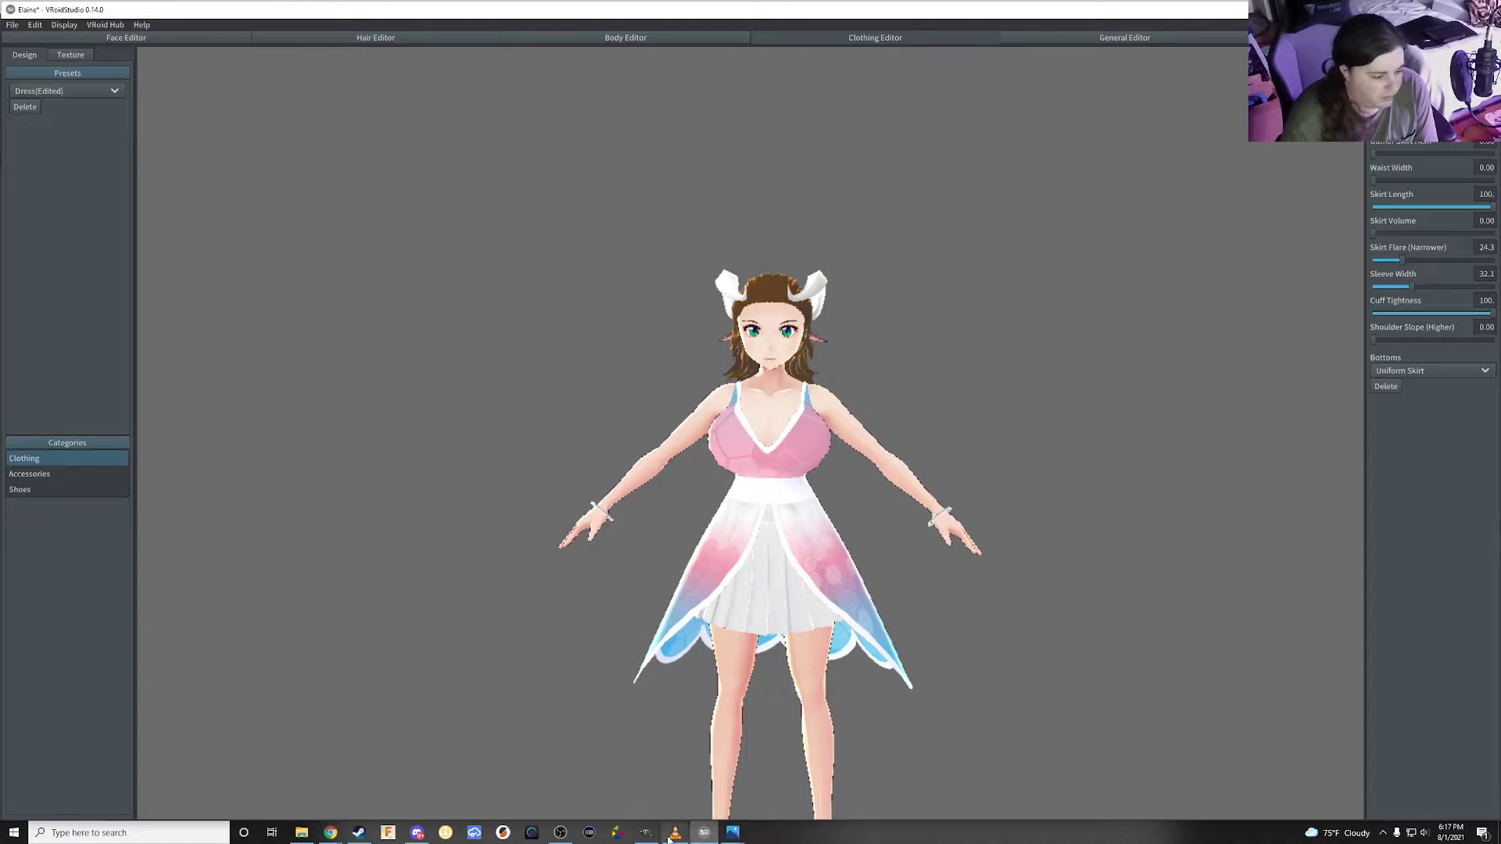
Open the exported body.png skin texture in GIMP and zoom in on the chest area
{"action": "left_click", "coordinate": [652, 837]}
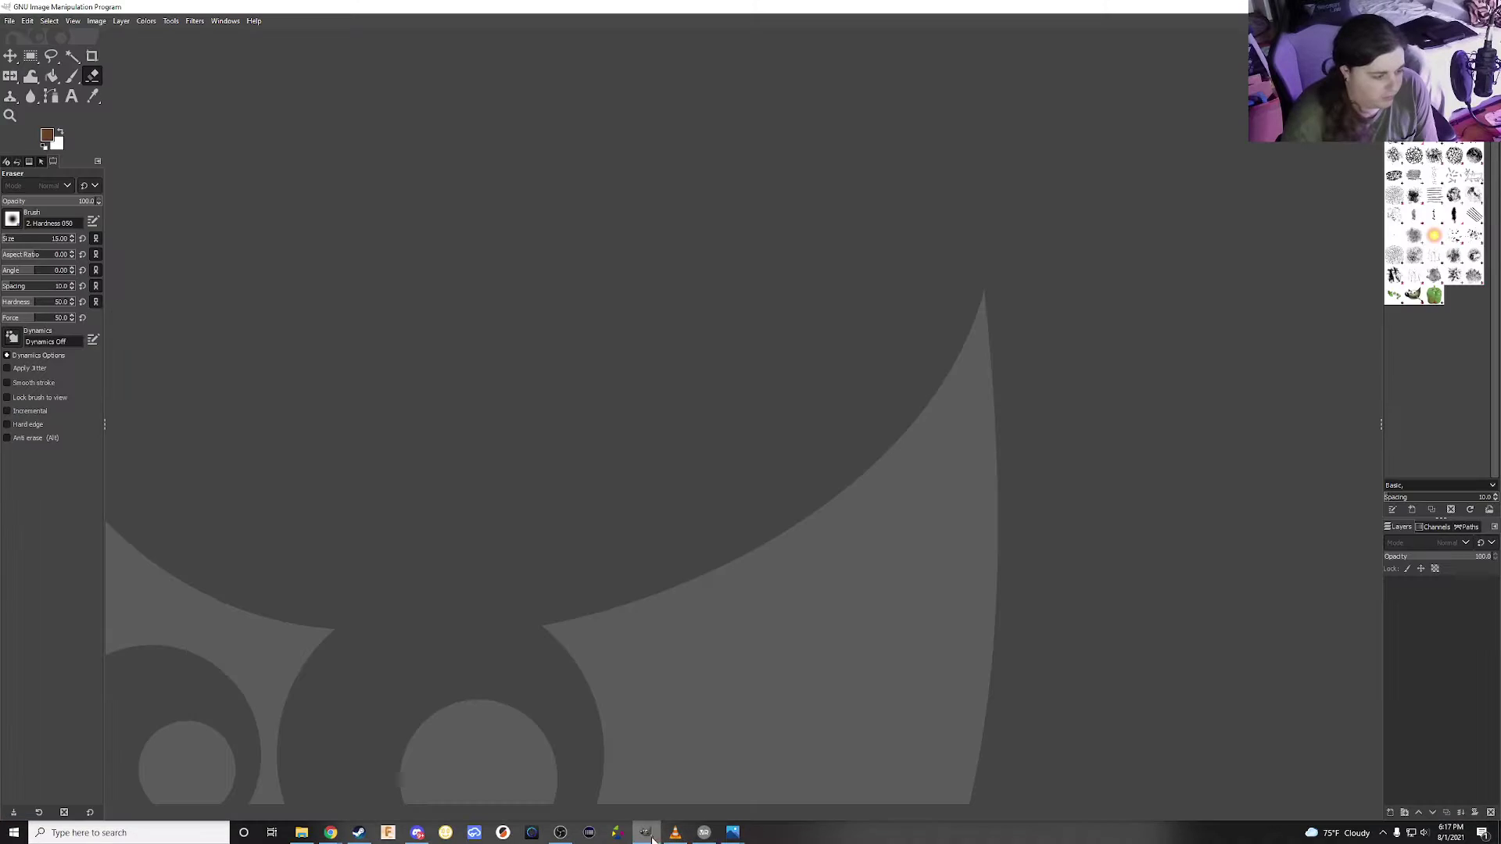
{"action": "left_click", "coordinate": [10, 21]}
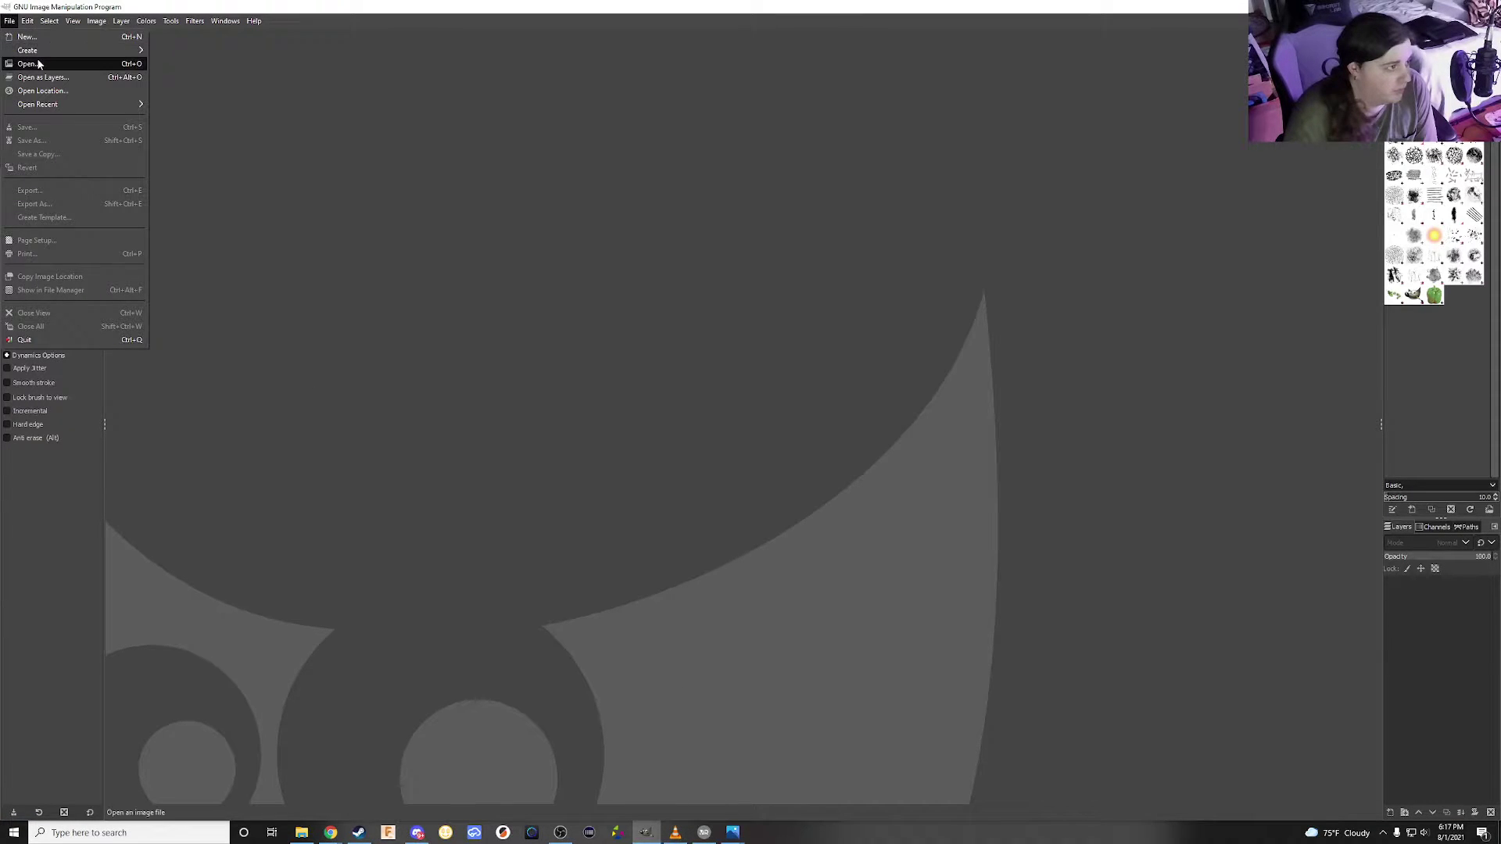
{"action": "left_click", "coordinate": [300, 837]}
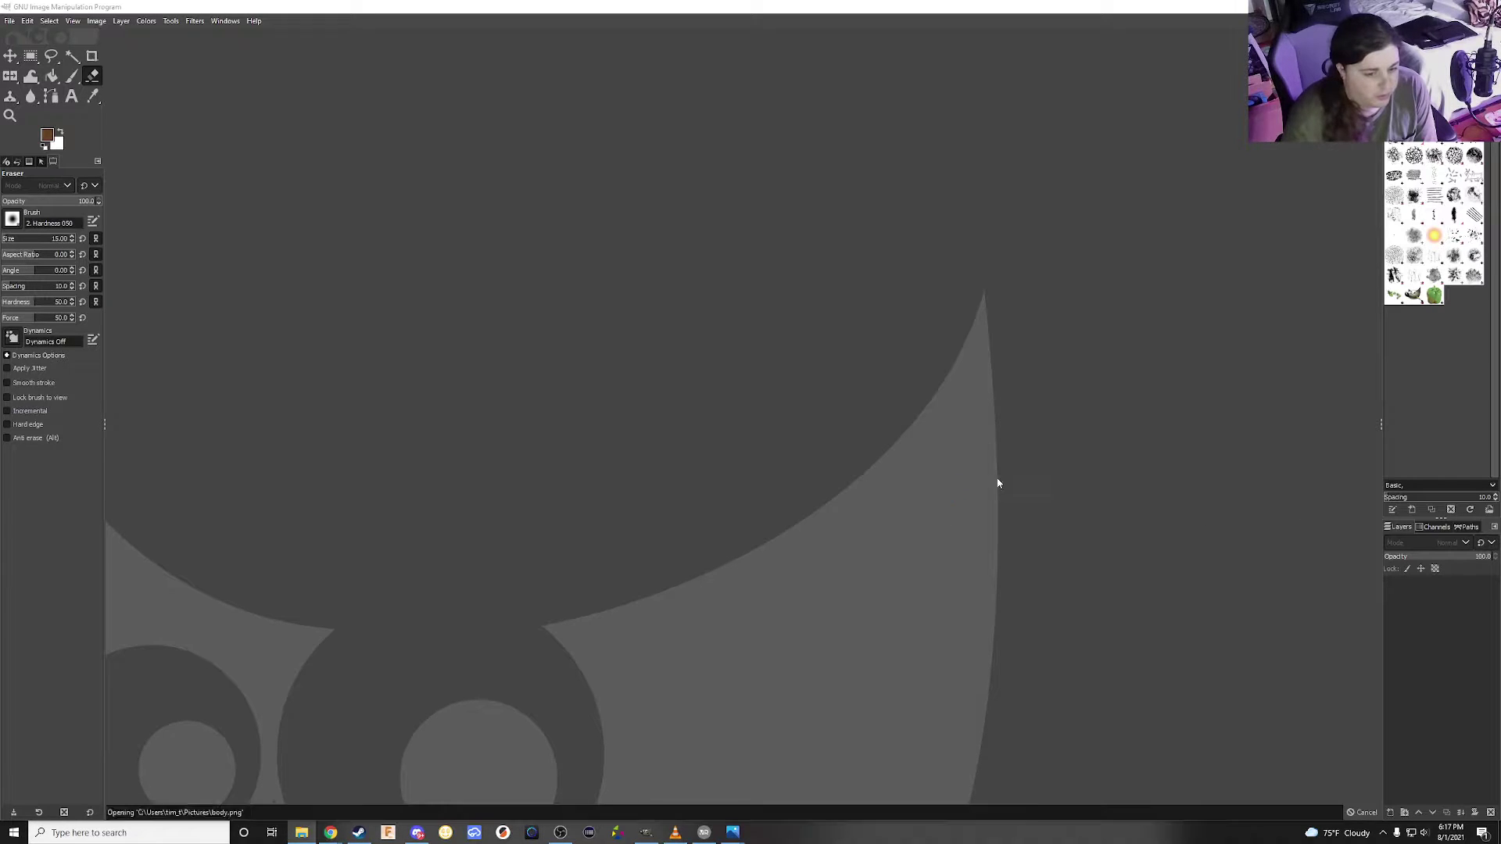
{"action": "scroll", "coordinate": [732, 168], "scroll_direction": "up", "scroll_amount": 1}
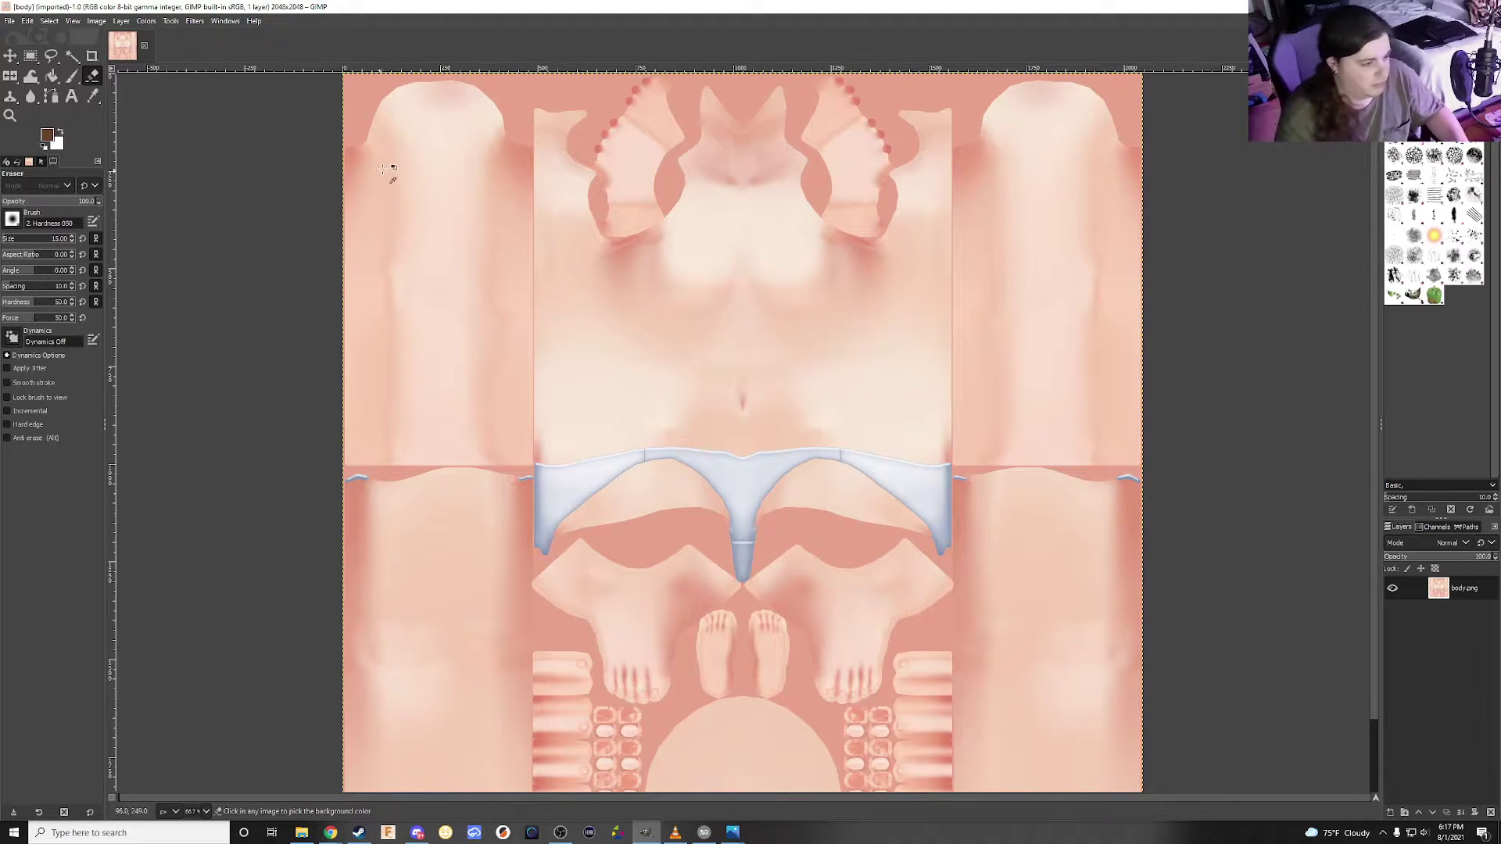
{"action": "key", "text": "2"}
{"action": "scroll", "coordinate": [1005, 315], "scroll_direction": "down", "scroll_amount": 1}
{"action": "scroll", "coordinate": [1004, 314], "scroll_direction": "up", "scroll_amount": 2}
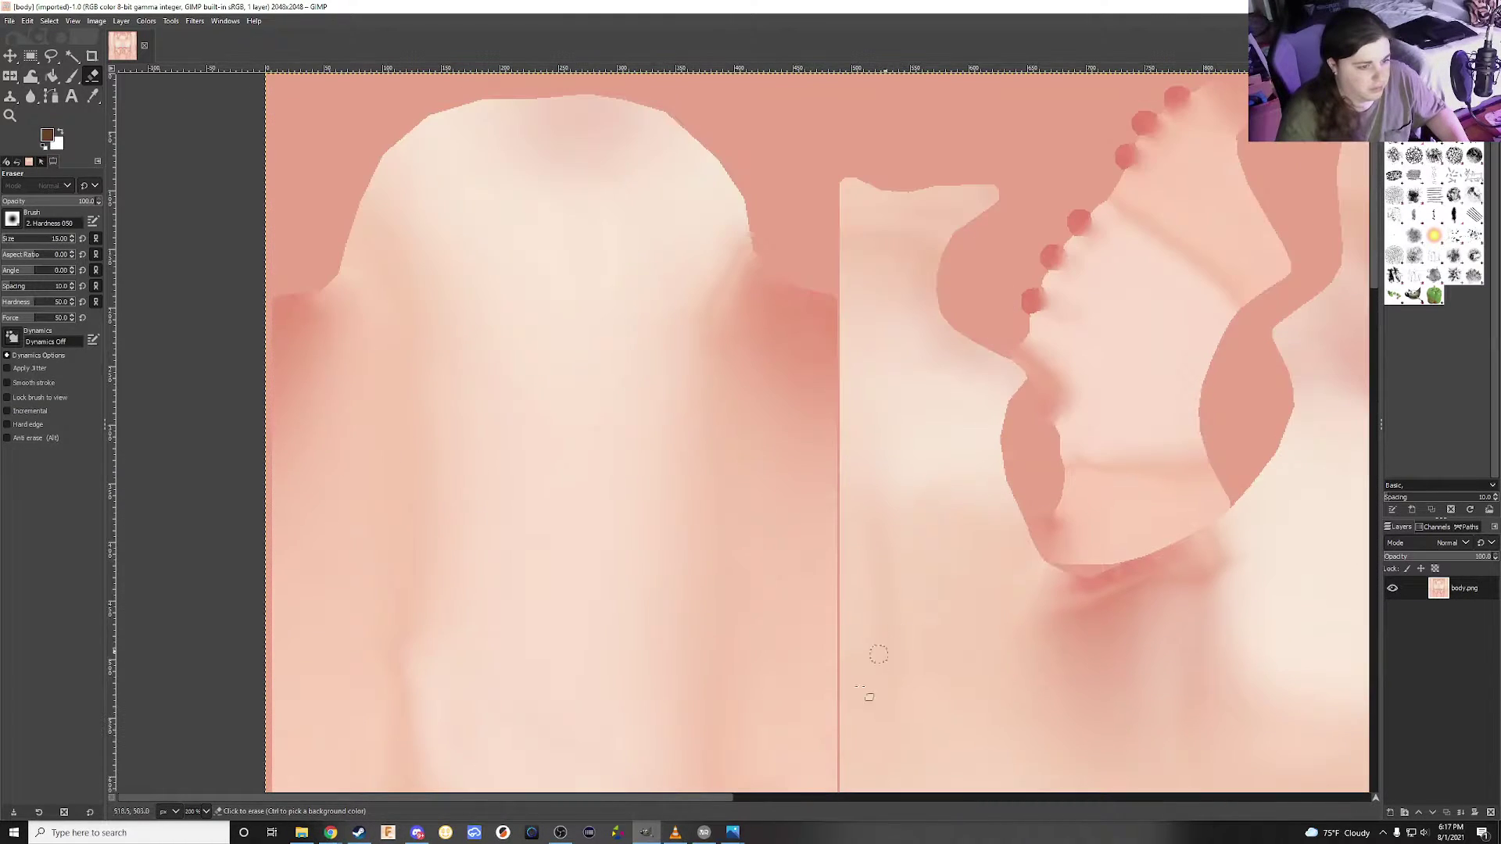
{"action": "left_click_drag", "start_coordinate": [725, 801], "coordinate": [942, 799]}
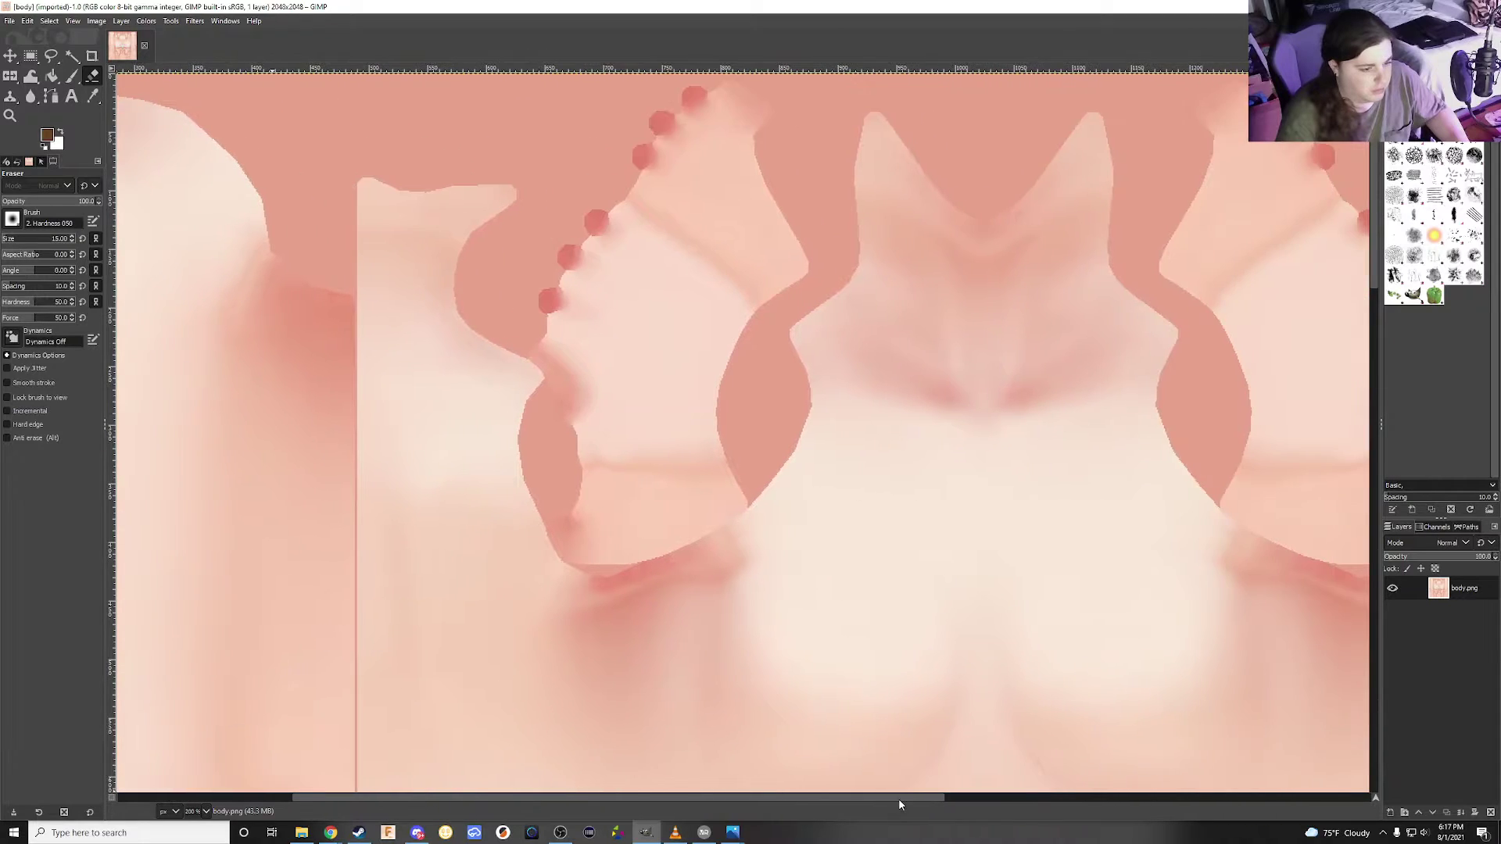
{"action": "scroll", "coordinate": [860, 685], "scroll_direction": "up", "scroll_amount": 3}
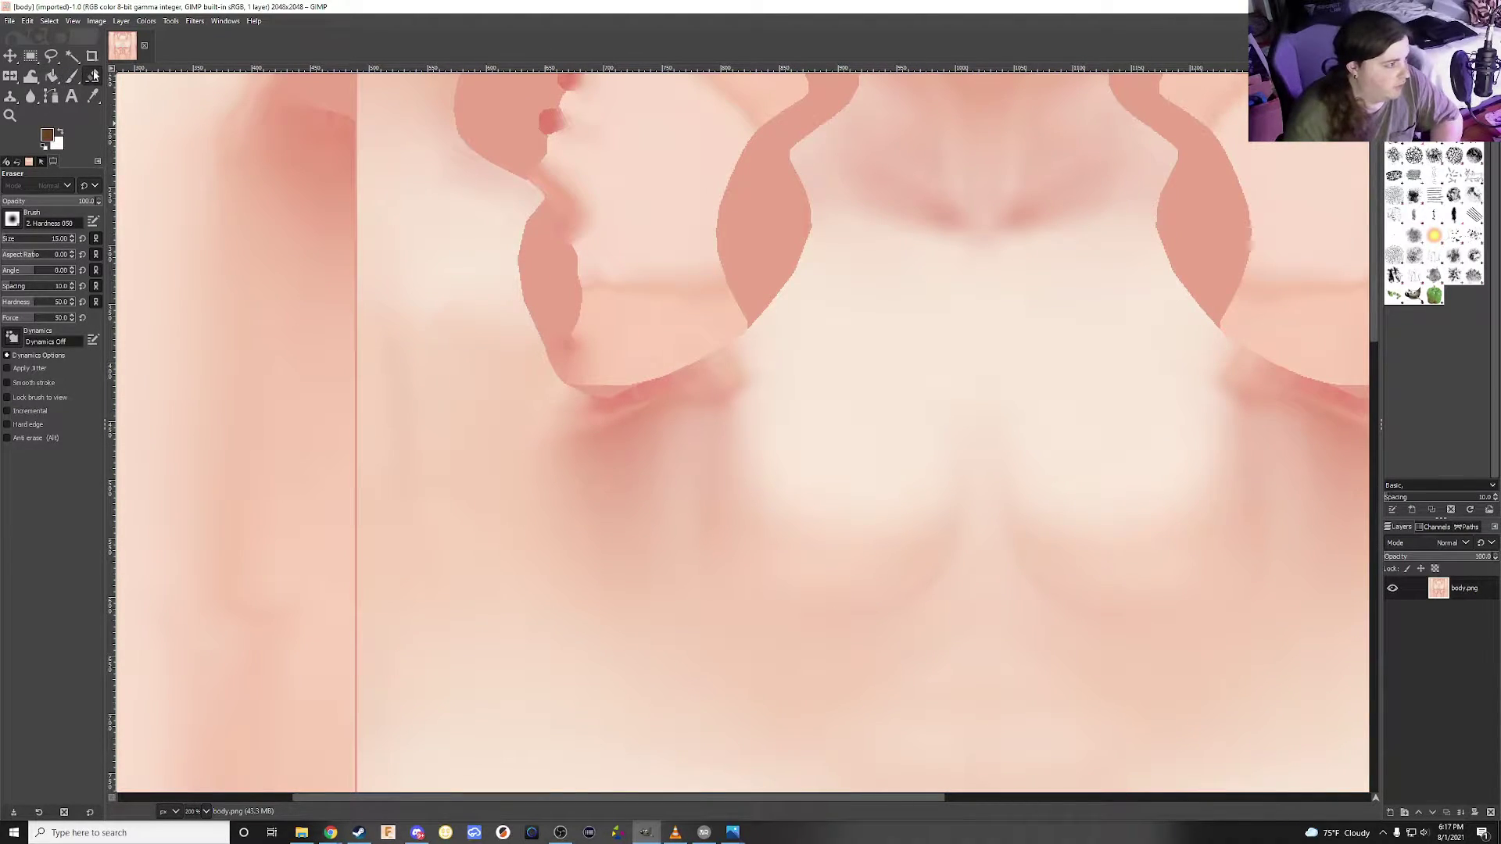
Erase a left and a right chest patch of skin to transparency
{"action": "left_click_drag", "start_coordinate": [744, 480], "coordinate": [774, 547]}
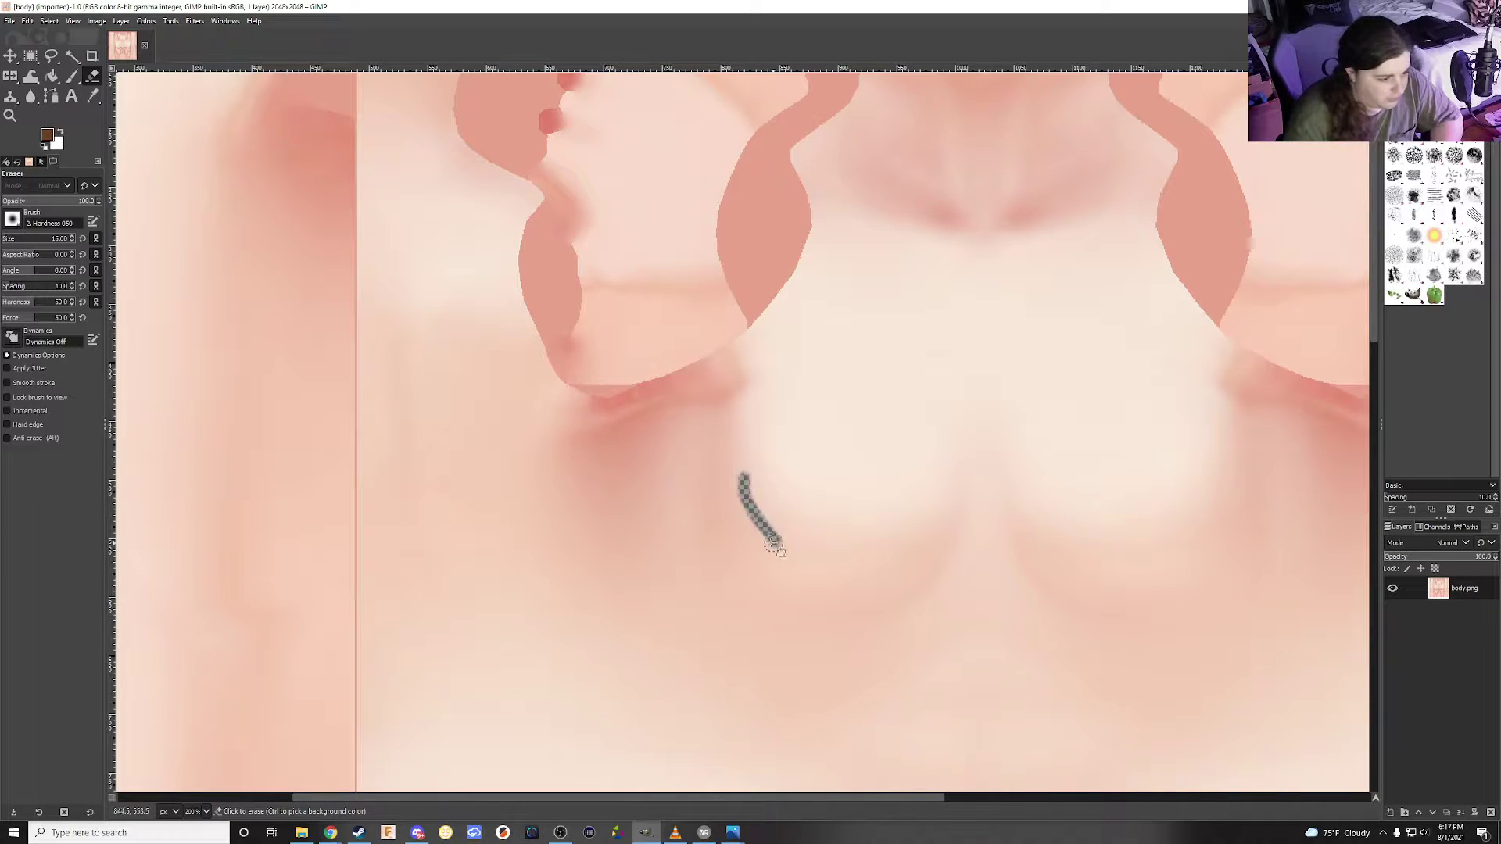
{"action": "mouse_move", "coordinate": [713, 475]}
{"action": "left_mouse_down"}
{"action": "mouse_move", "coordinate": [696, 477]}
{"action": "mouse_move", "coordinate": [674, 538]}
{"action": "mouse_move", "coordinate": [691, 563]}
{"action": "left_mouse_up"}
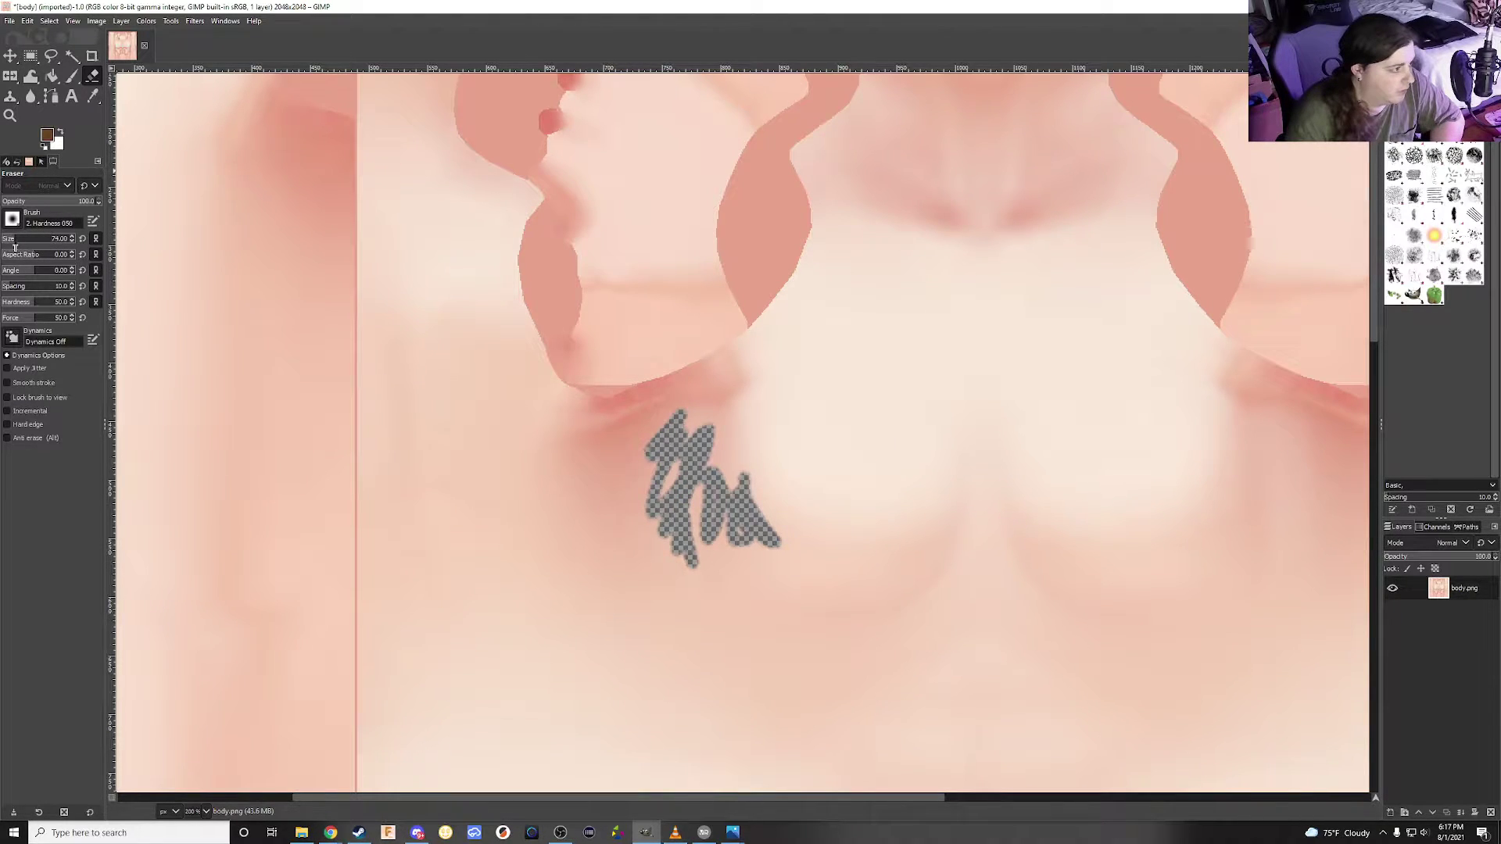
{"action": "mouse_move", "coordinate": [668, 467]}
{"action": "left_mouse_down"}
{"action": "mouse_move", "coordinate": [704, 536]}
{"action": "mouse_move", "coordinate": [743, 569]}
{"action": "mouse_move", "coordinate": [692, 504]}
{"action": "left_mouse_up"}
{"action": "left_click_drag", "start_coordinate": [712, 561], "coordinate": [738, 570]}
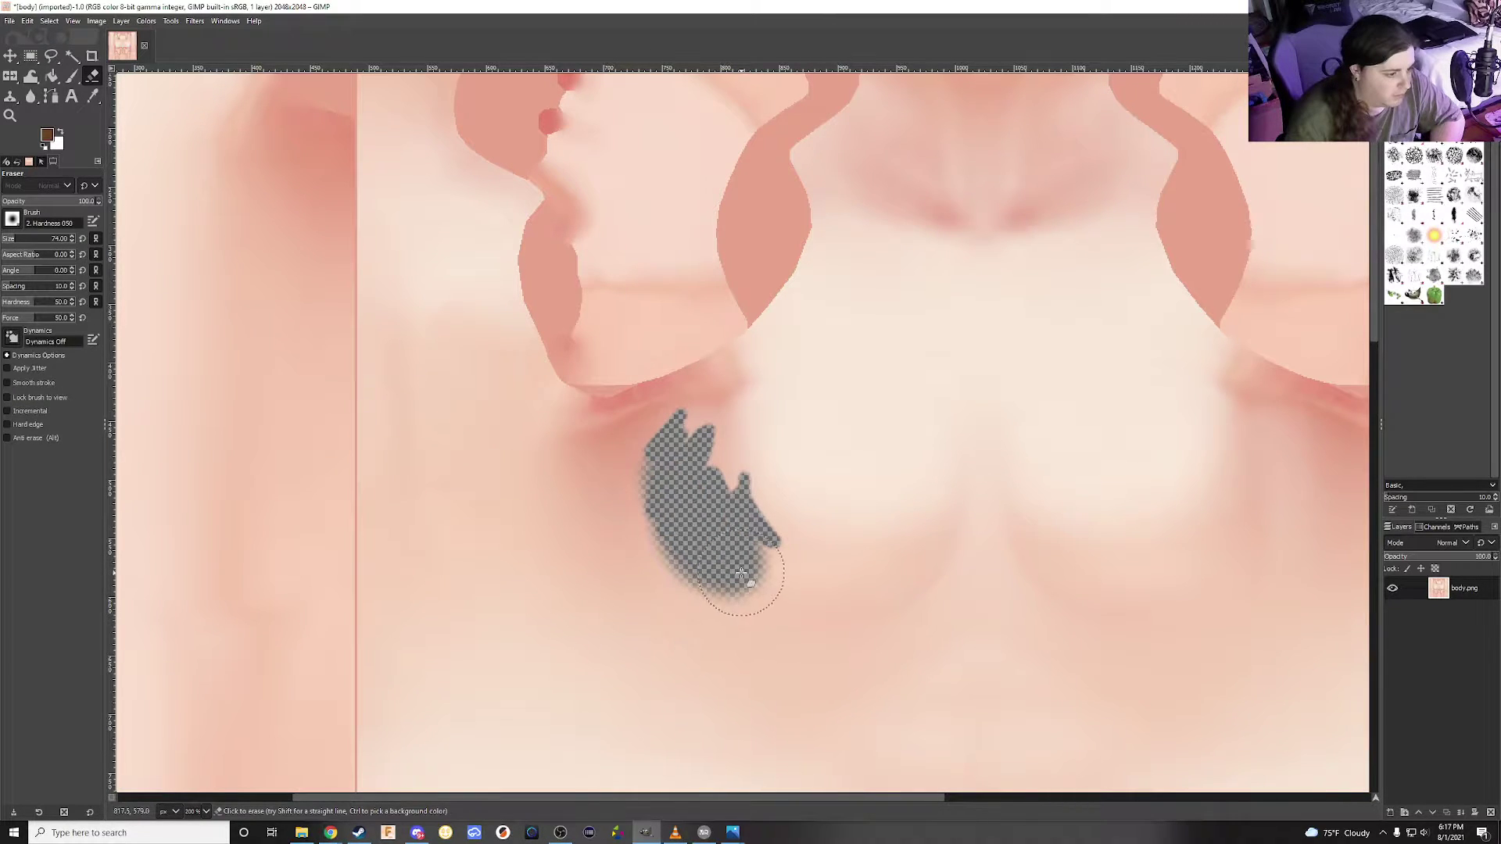
{"action": "mouse_move", "coordinate": [1264, 434]}
{"action": "left_mouse_down"}
{"action": "mouse_move", "coordinate": [1234, 534]}
{"action": "mouse_move", "coordinate": [1156, 597]}
{"action": "mouse_move", "coordinate": [1233, 496]}
{"action": "mouse_move", "coordinate": [1253, 416]}
{"action": "mouse_move", "coordinate": [1266, 547]}
{"action": "mouse_move", "coordinate": [1282, 516]}
{"action": "mouse_move", "coordinate": [1251, 578]}
{"action": "mouse_move", "coordinate": [1193, 625]}
{"action": "mouse_move", "coordinate": [1267, 550]}
{"action": "left_mouse_up"}
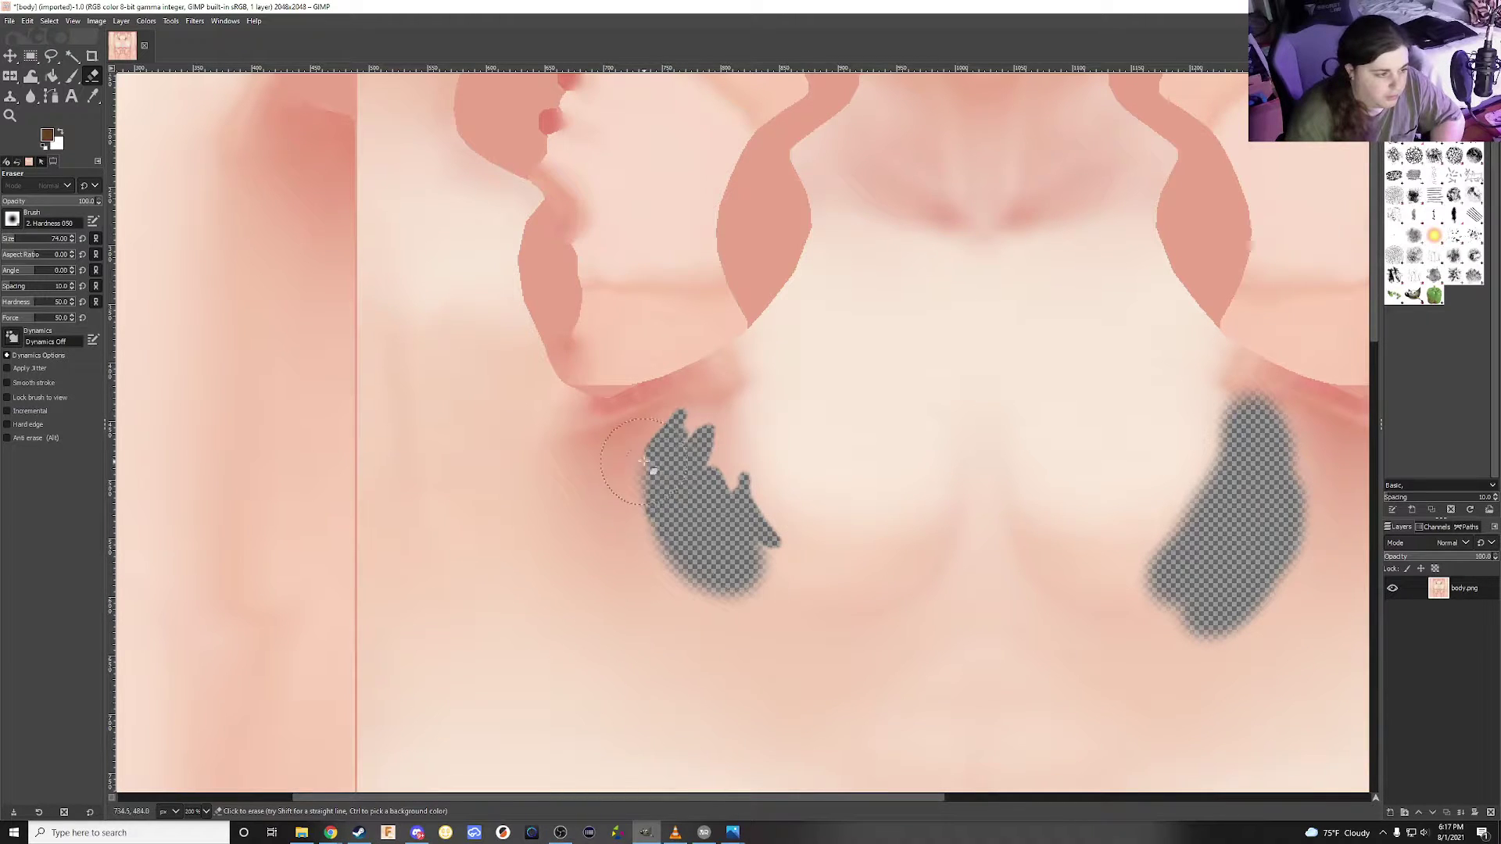
{"action": "mouse_move", "coordinate": [643, 463]}
{"action": "left_mouse_down"}
{"action": "mouse_move", "coordinate": [637, 446]}
{"action": "mouse_move", "coordinate": [625, 469]}
{"action": "mouse_move", "coordinate": [700, 599]}
{"action": "mouse_move", "coordinate": [738, 592]}
{"action": "left_mouse_up"}
{"action": "mouse_move", "coordinate": [1195, 604]}
{"action": "left_mouse_down"}
{"action": "mouse_move", "coordinate": [1177, 603]}
{"action": "mouse_move", "coordinate": [1301, 495]}
{"action": "mouse_move", "coordinate": [1296, 435]}
{"action": "left_mouse_up"}
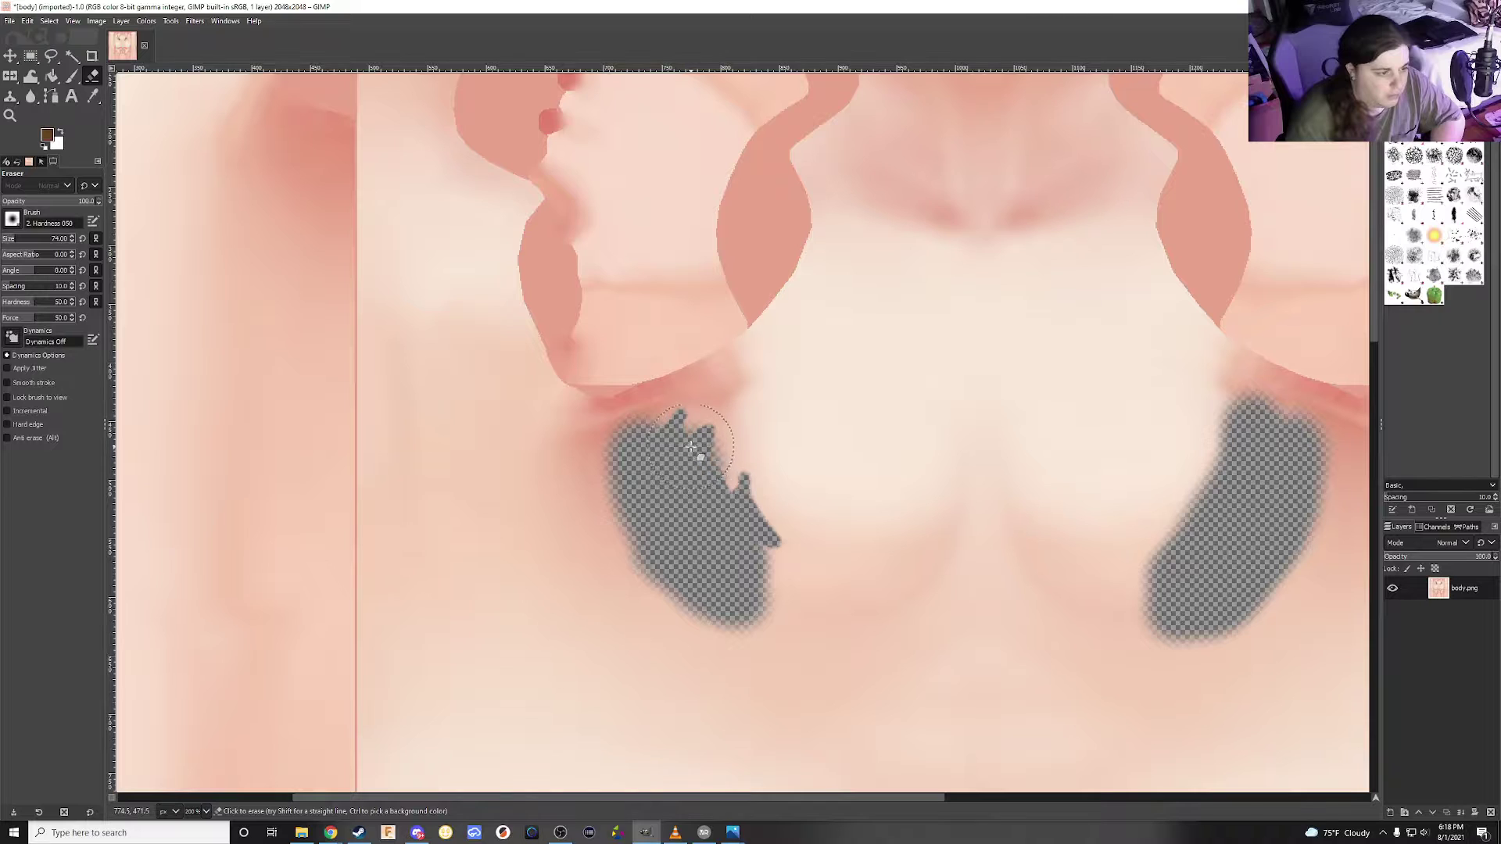
{"action": "mouse_move", "coordinate": [691, 447]}
{"action": "left_mouse_down"}
{"action": "mouse_move", "coordinate": [778, 579]}
{"action": "mouse_move", "coordinate": [772, 619]}
{"action": "left_mouse_up"}
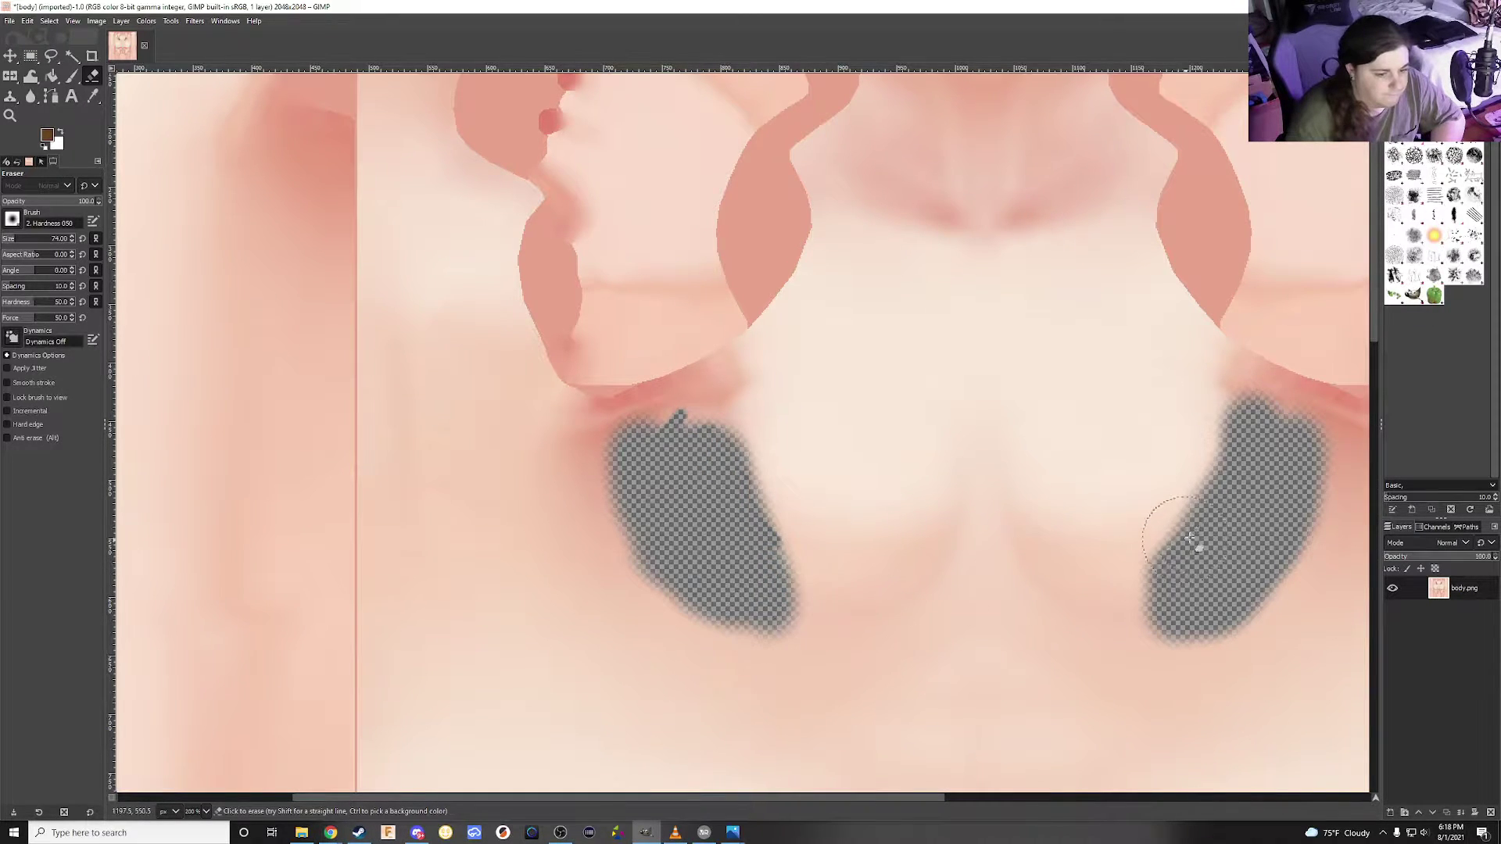
{"action": "left_click_drag", "start_coordinate": [1221, 436], "coordinate": [1196, 542]}
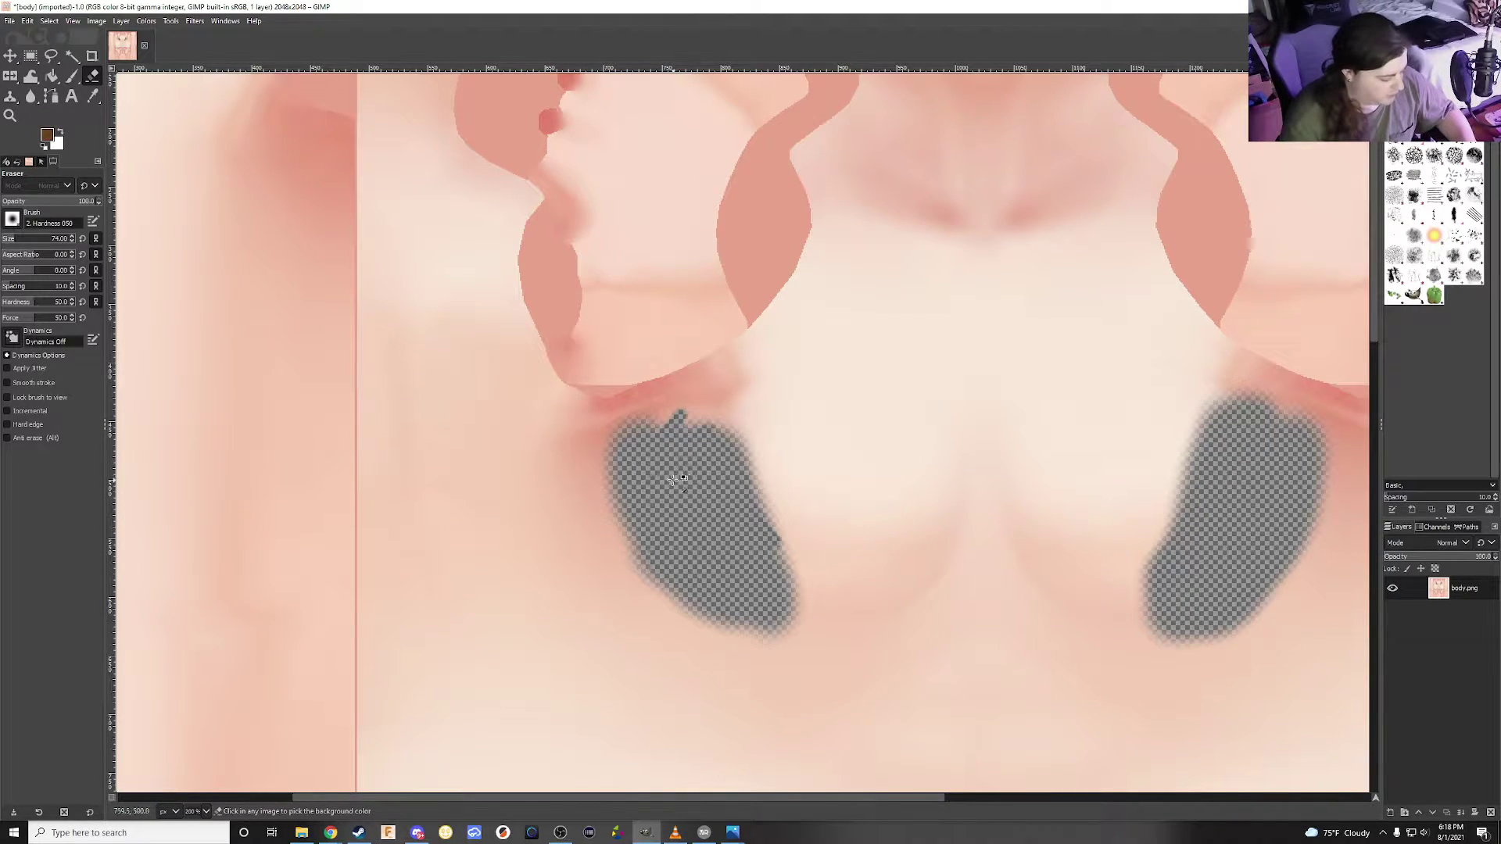
Export the edited texture as body2.png into Pictures and return to VRoid Studio
{"action": "left_click", "coordinate": [11, 21]}
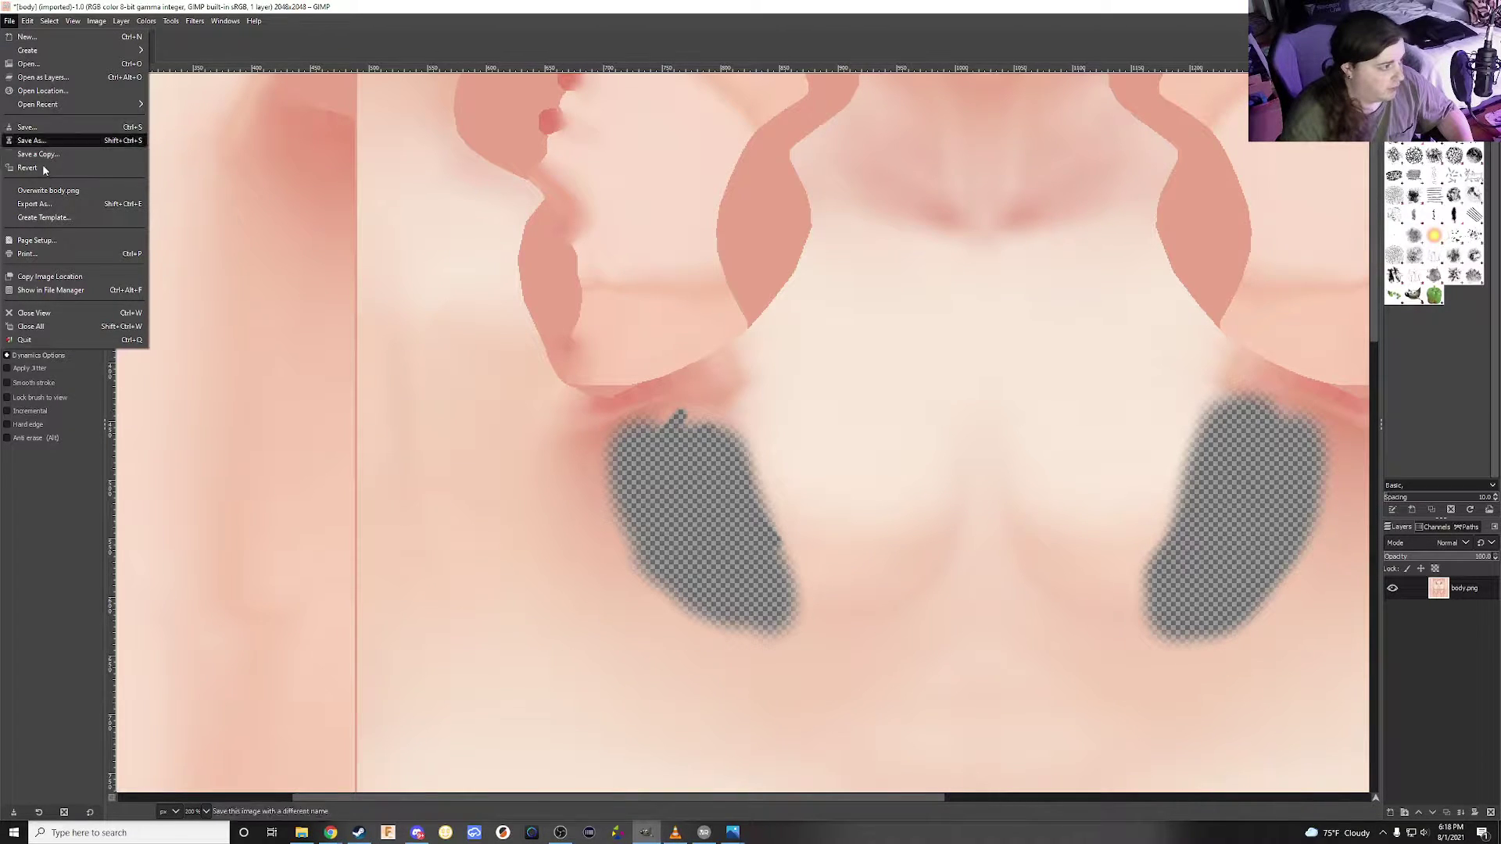
{"action": "left_click", "coordinate": [35, 204]}
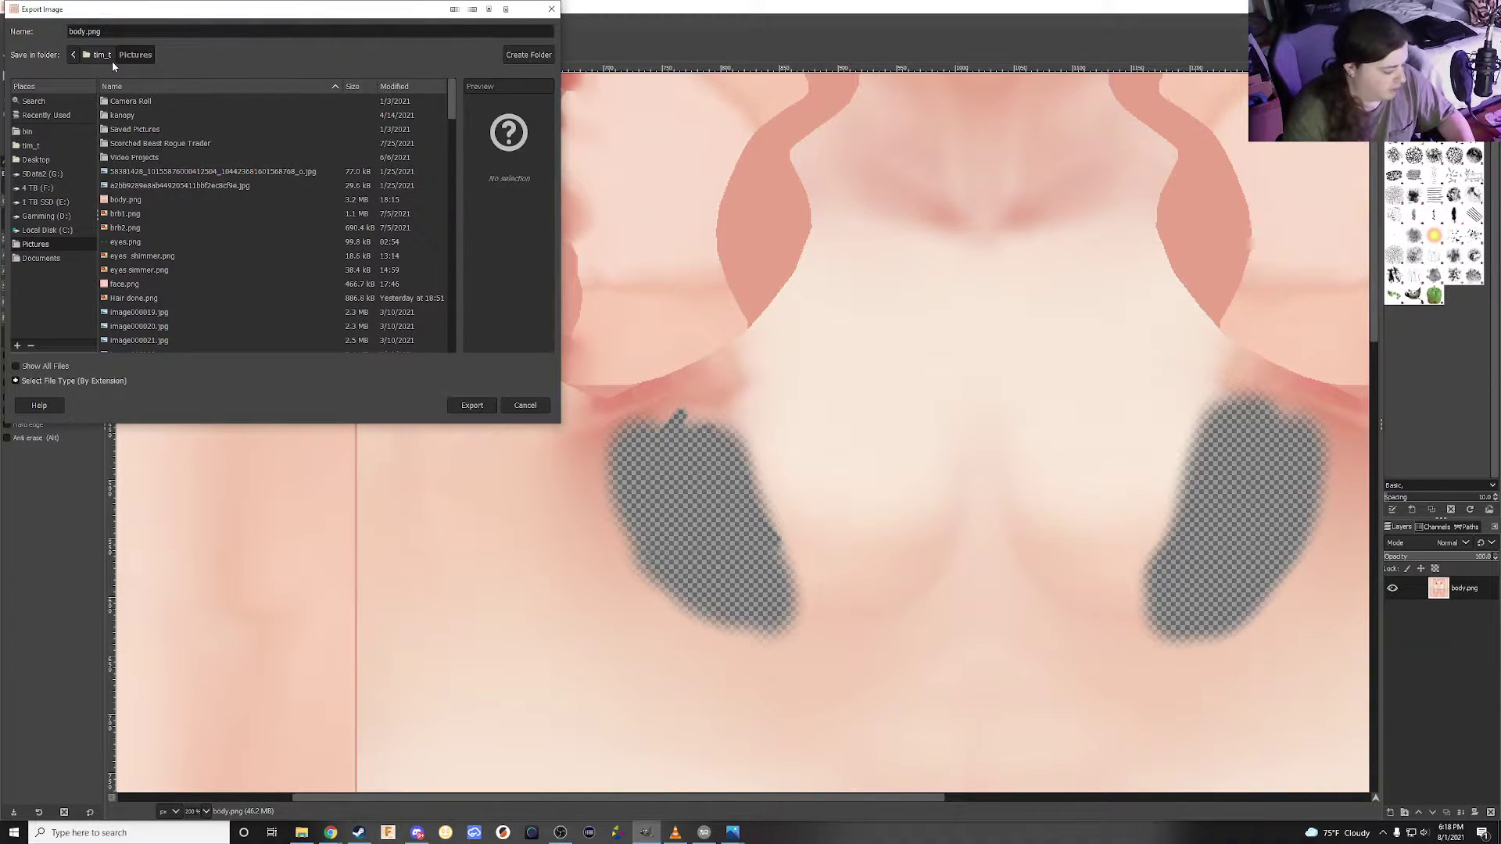
{"action": "key", "text": "Return"}
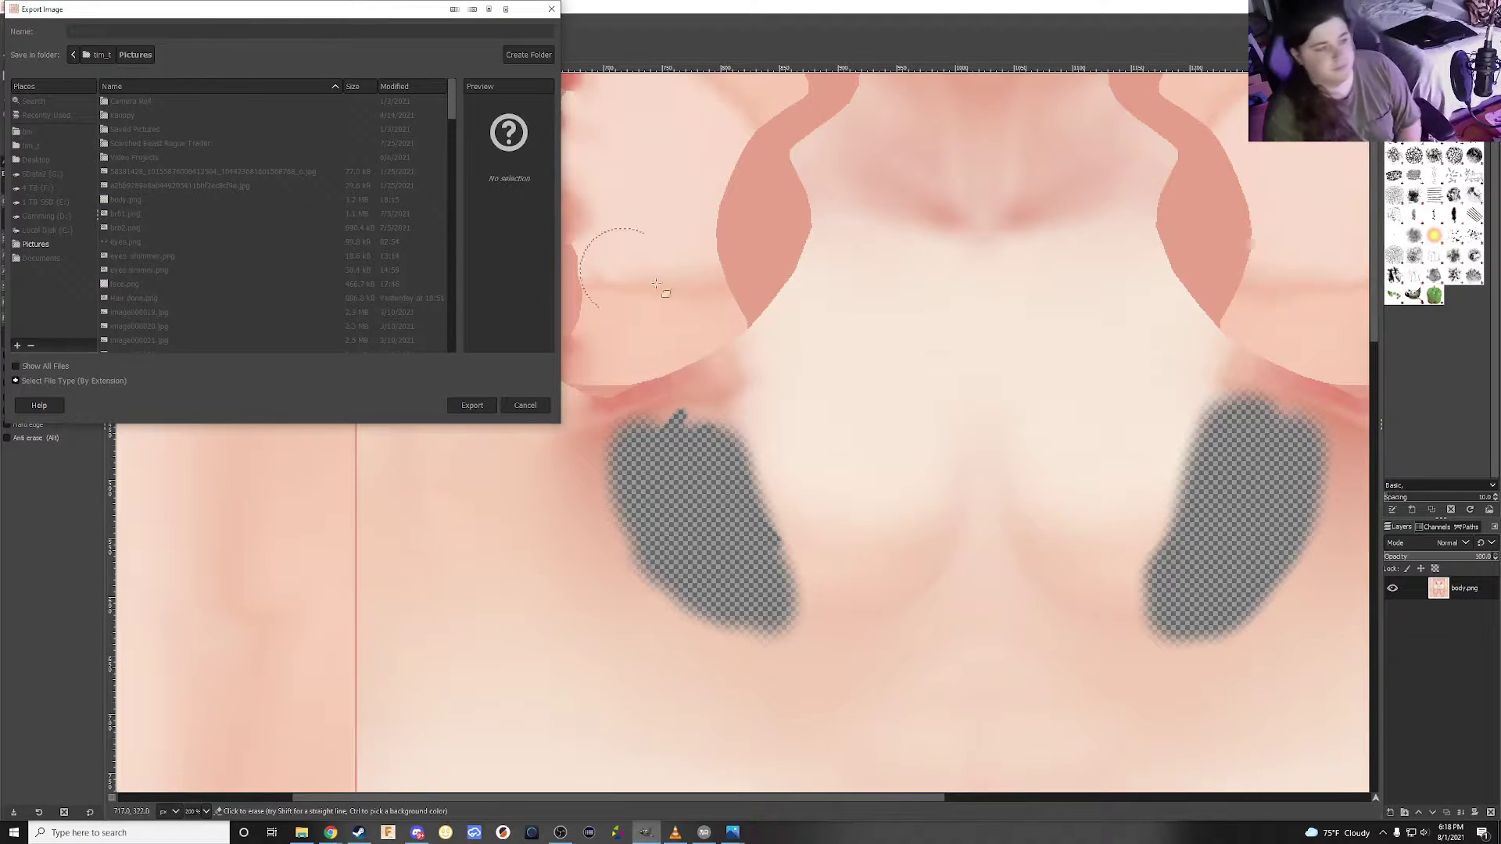
{"action": "left_click", "coordinate": [753, 563]}
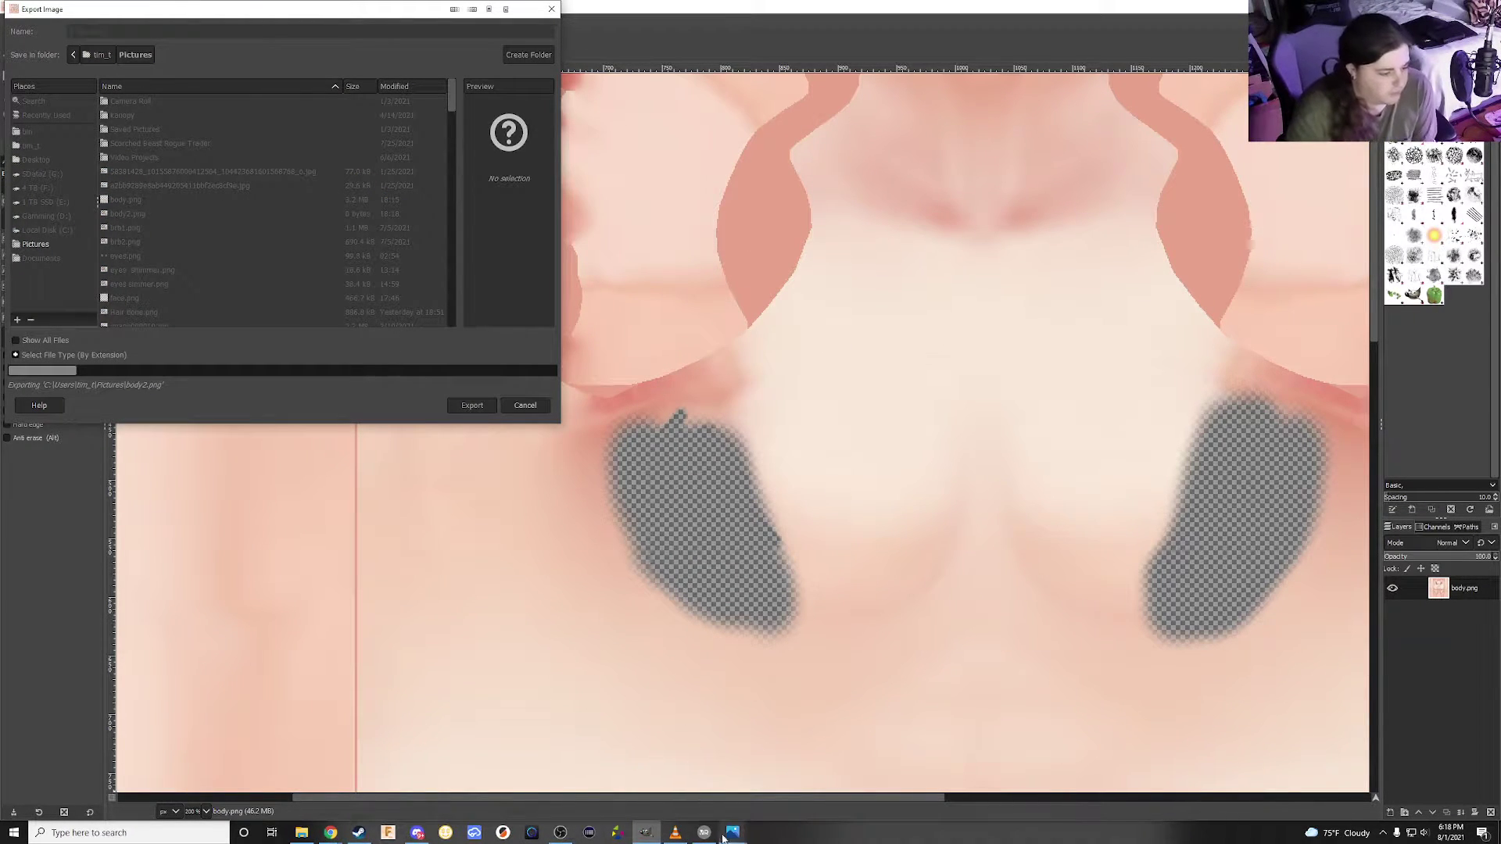
{"action": "left_click", "coordinate": [705, 833]}
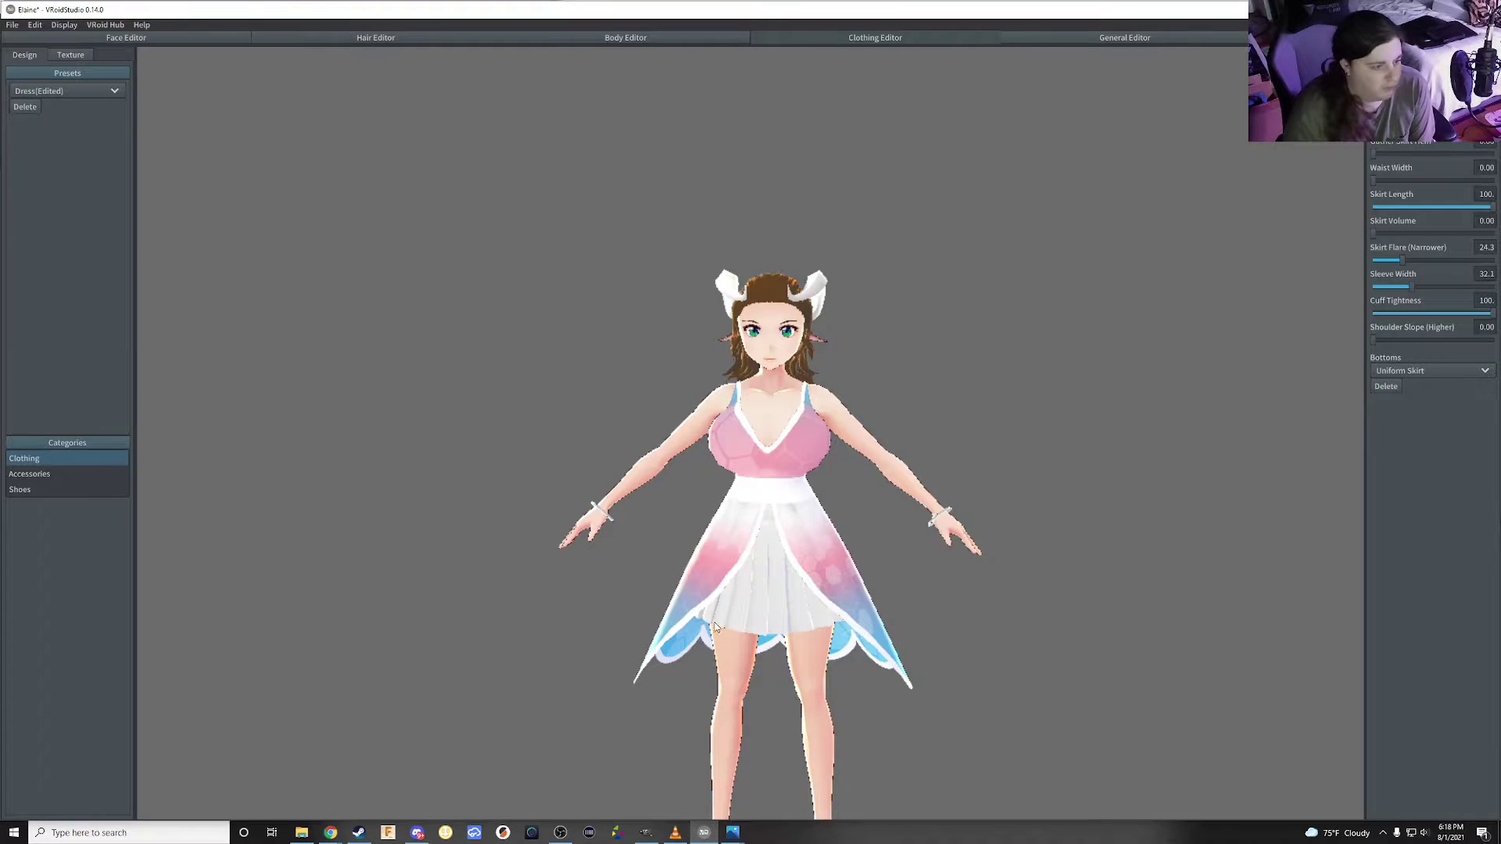
Import body2.png into the body skin's Default Image layer and orbit to check it
{"action": "left_click", "coordinate": [635, 39]}
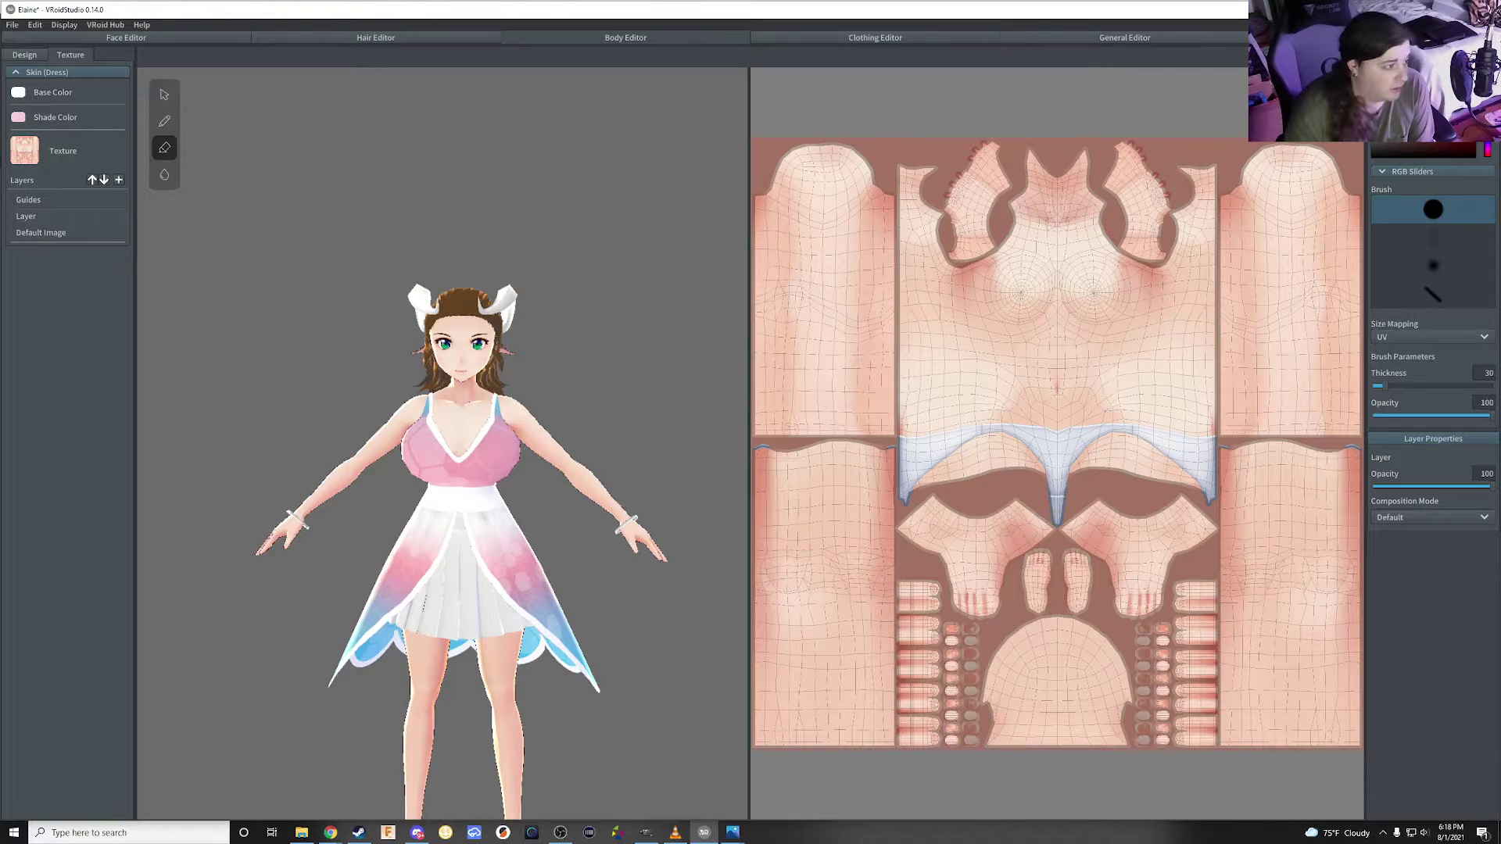
{"action": "right_click", "coordinate": [40, 237]}
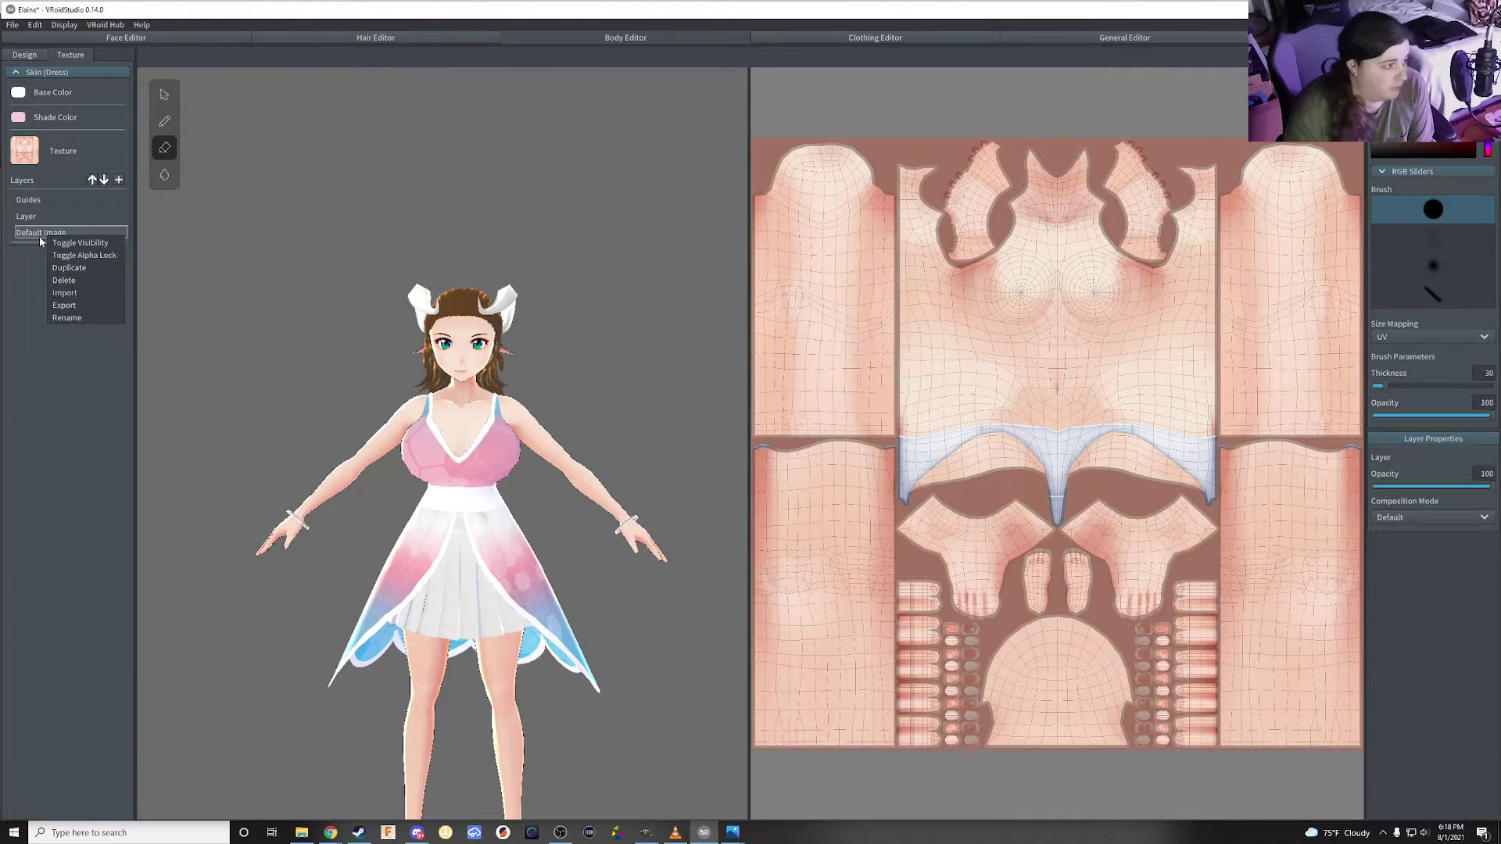
{"action": "left_click", "coordinate": [82, 293]}
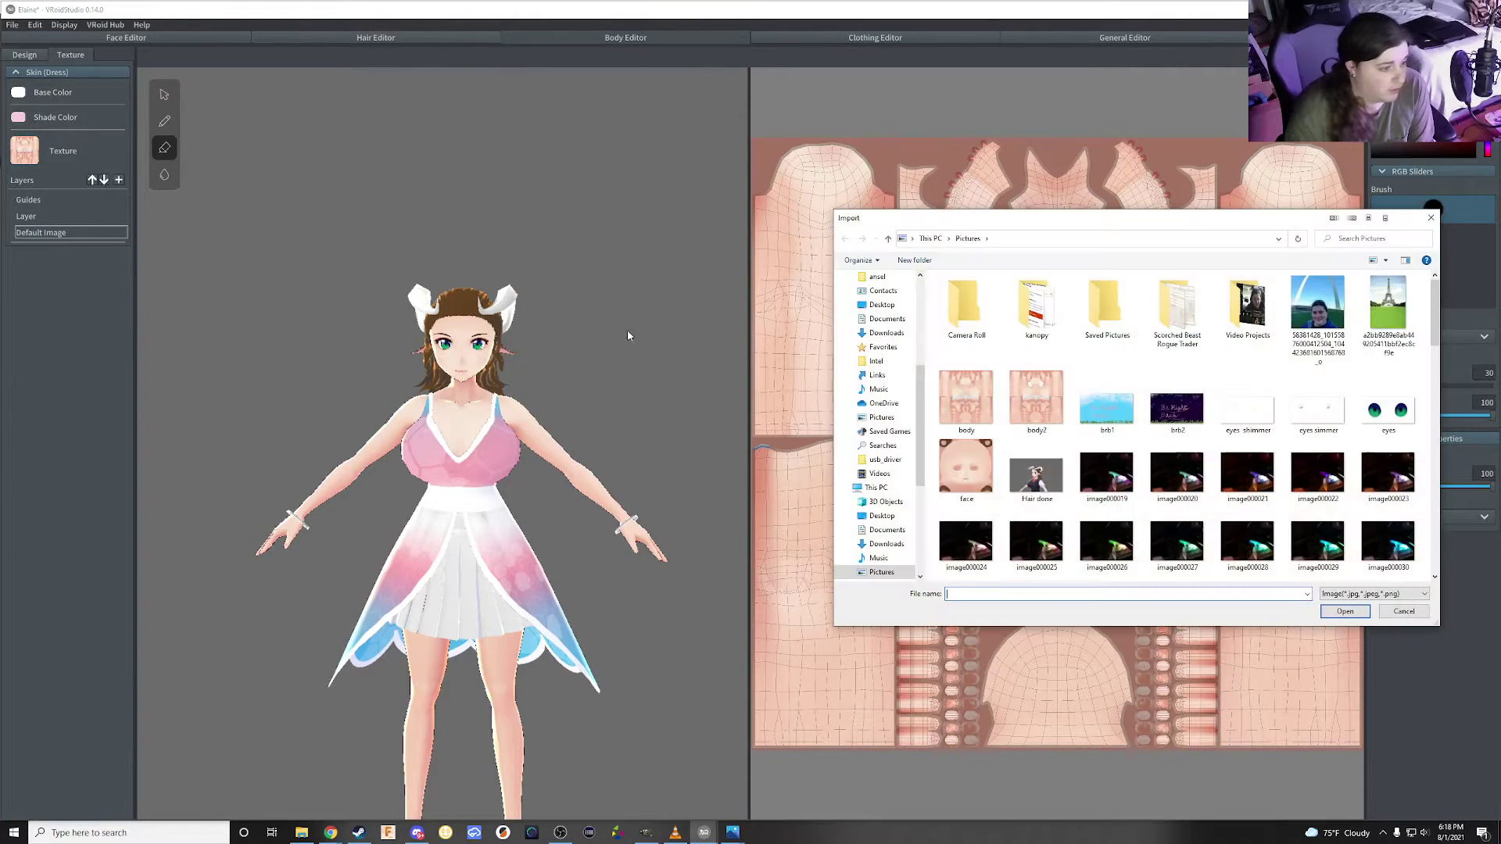
{"action": "double_click", "coordinate": [1036, 399]}
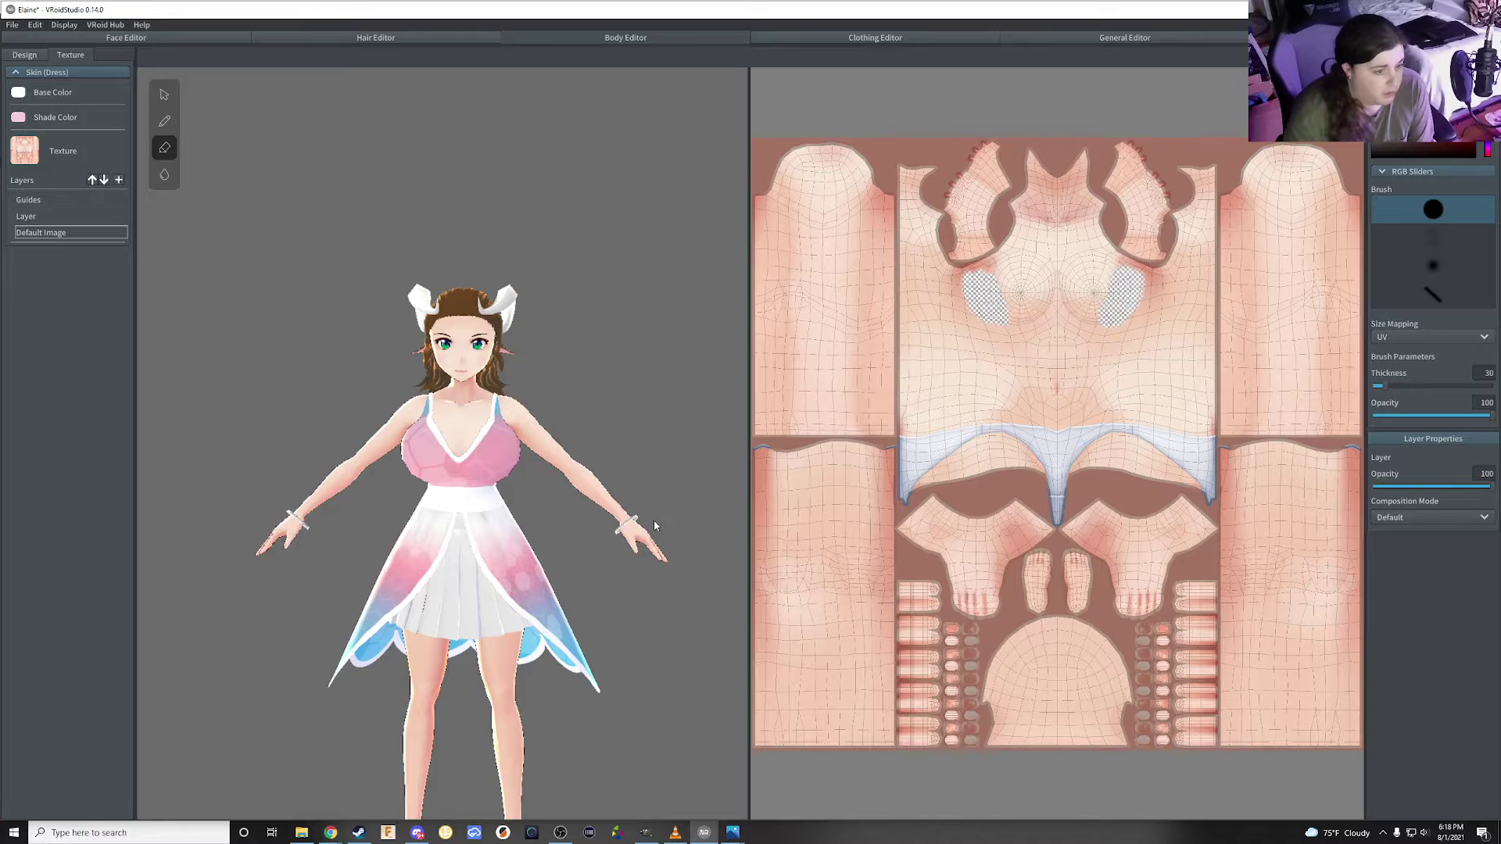
{"action": "right_click_drag", "start_coordinate": [629, 547], "coordinate": [644, 546]}
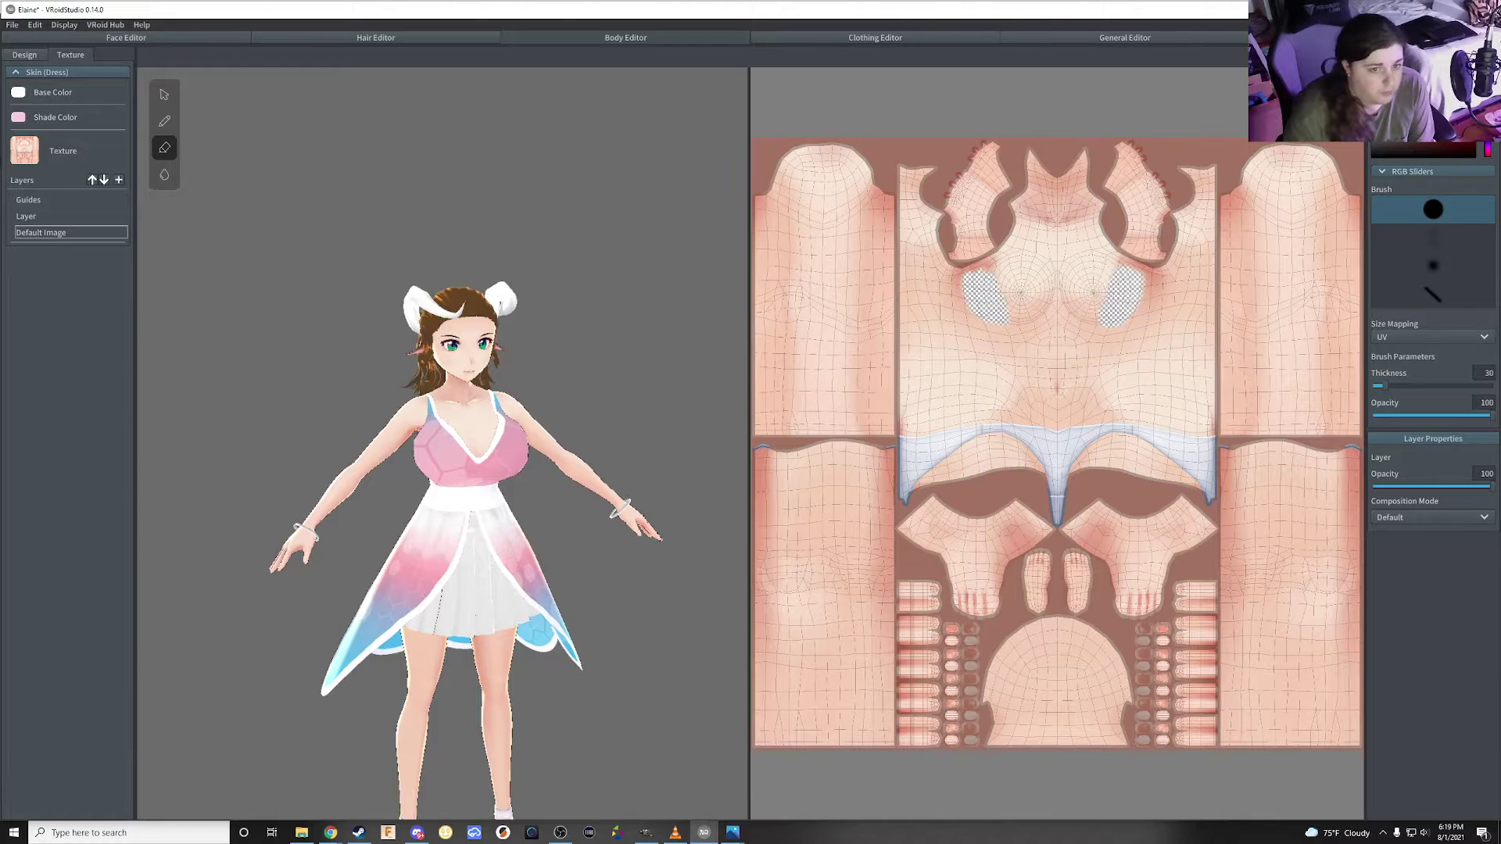
{"action": "left_click", "coordinate": [1125, 38]}
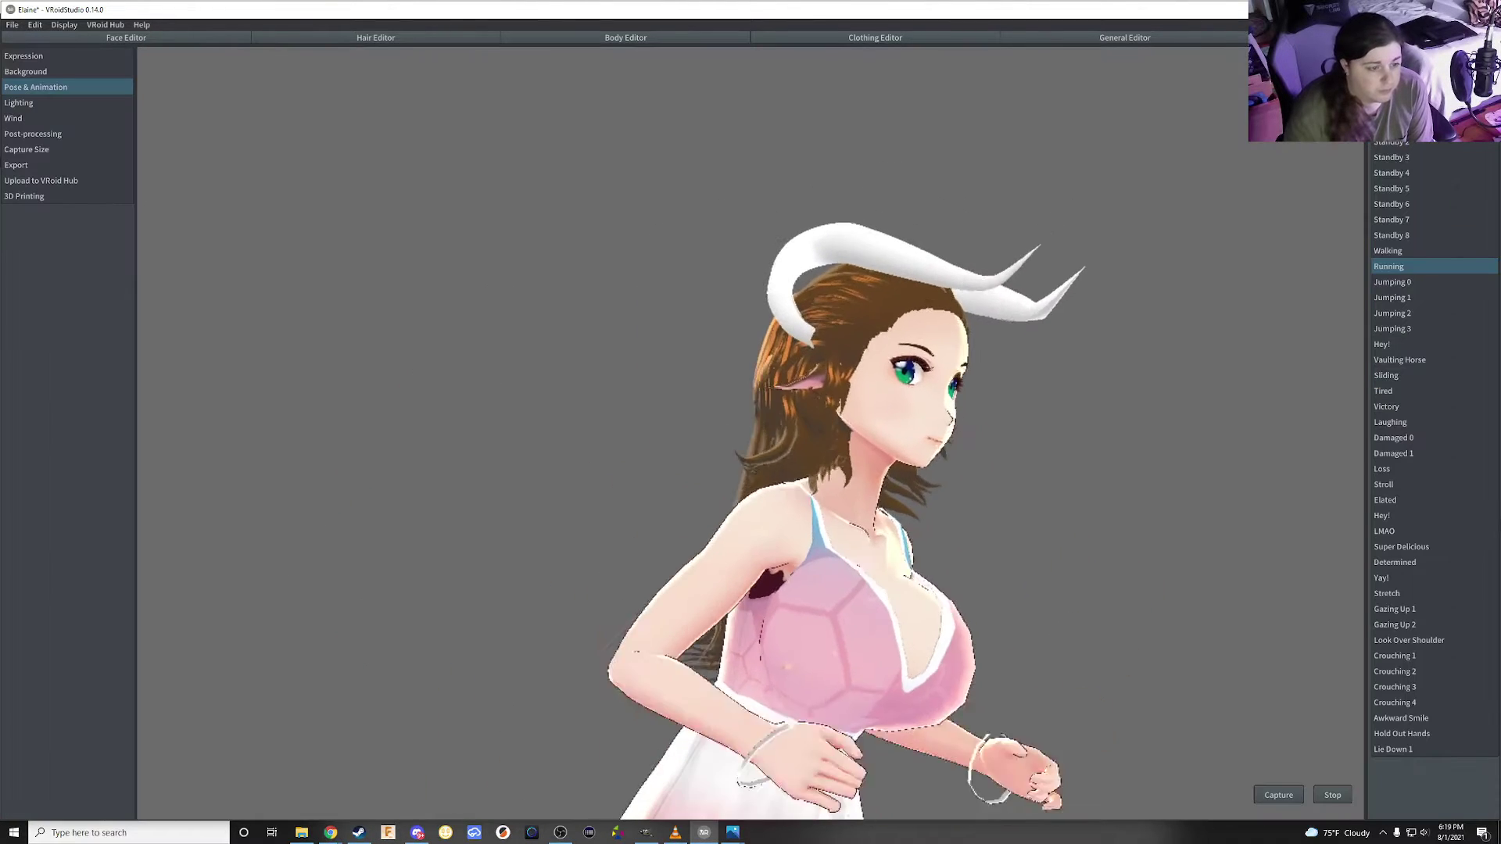
{"action": "mouse_move", "coordinate": [1021, 338]}
{"action": "right_mouse_down"}
{"action": "mouse_move", "coordinate": [838, 594]}
{"action": "mouse_move", "coordinate": [783, 608]}
{"action": "right_mouse_up"}
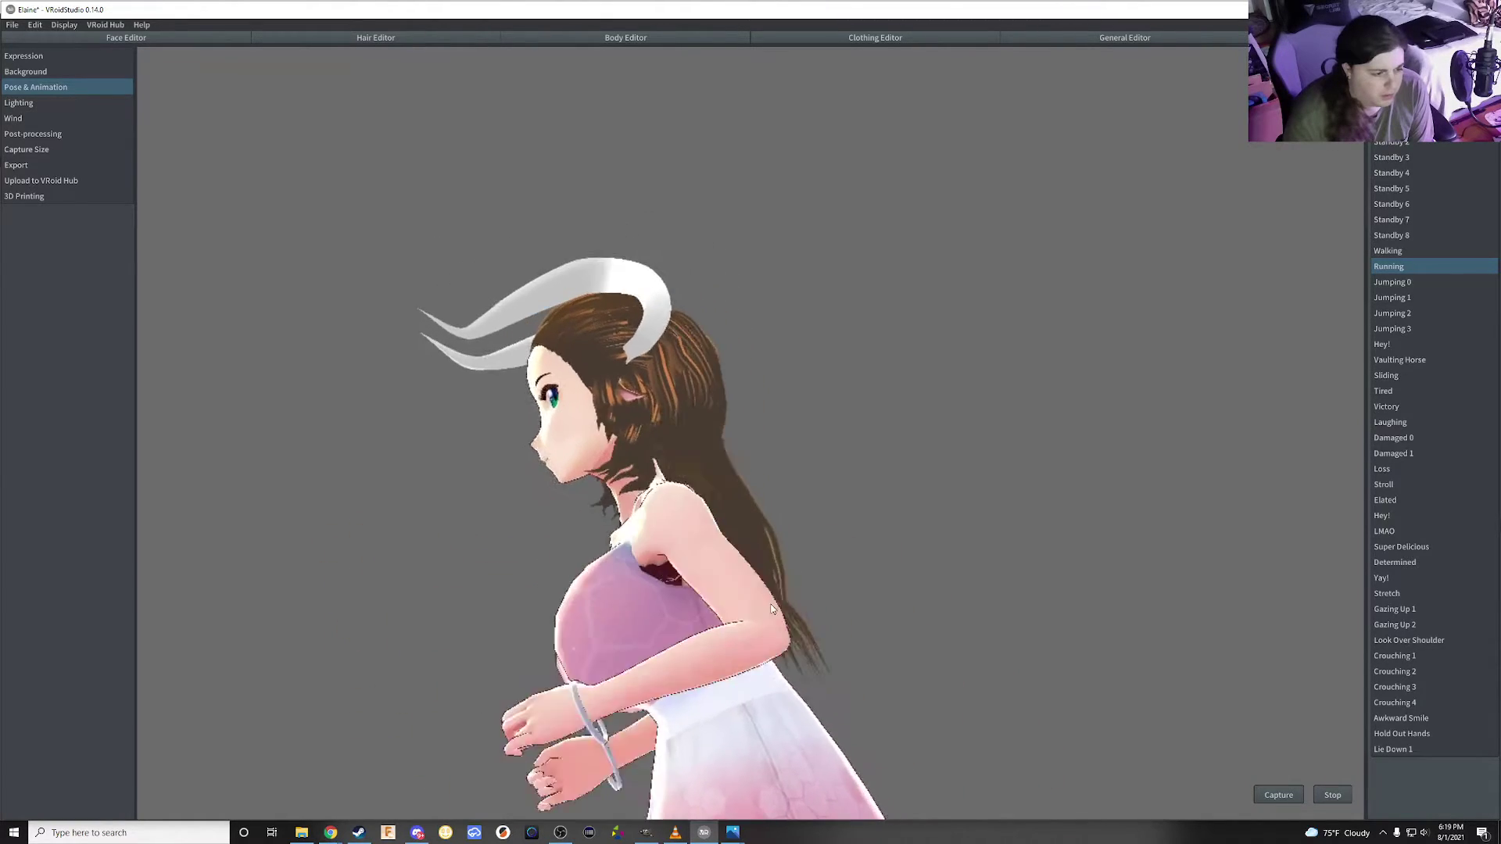
{"action": "scroll", "coordinate": [682, 593], "scroll_direction": "up", "scroll_amount": 5}
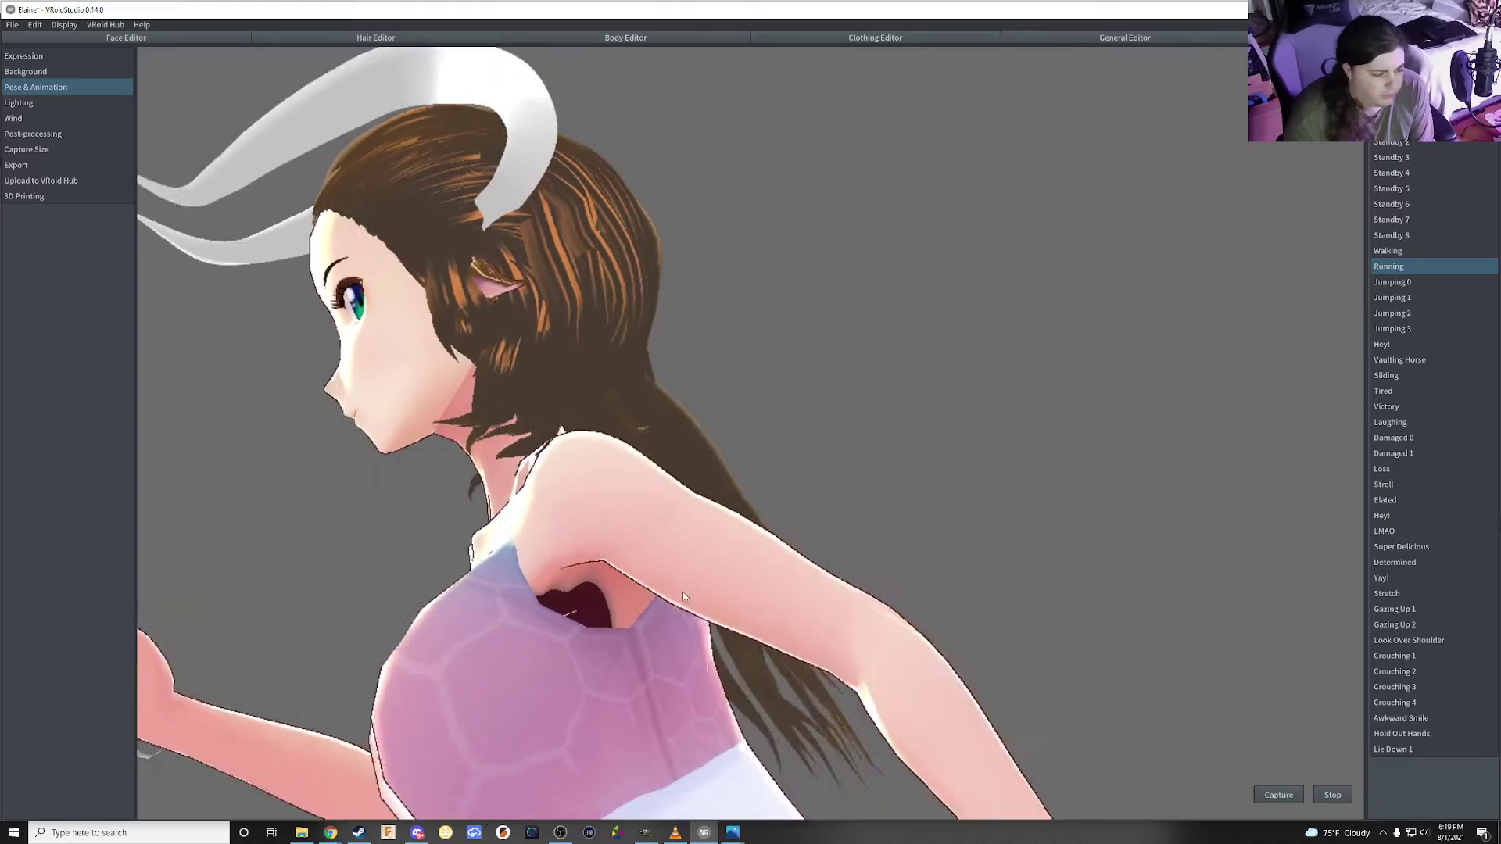
{"action": "scroll", "coordinate": [683, 593], "scroll_direction": "down", "scroll_amount": 3}
{"action": "scroll", "coordinate": [711, 579], "scroll_direction": "down", "scroll_amount": 2}
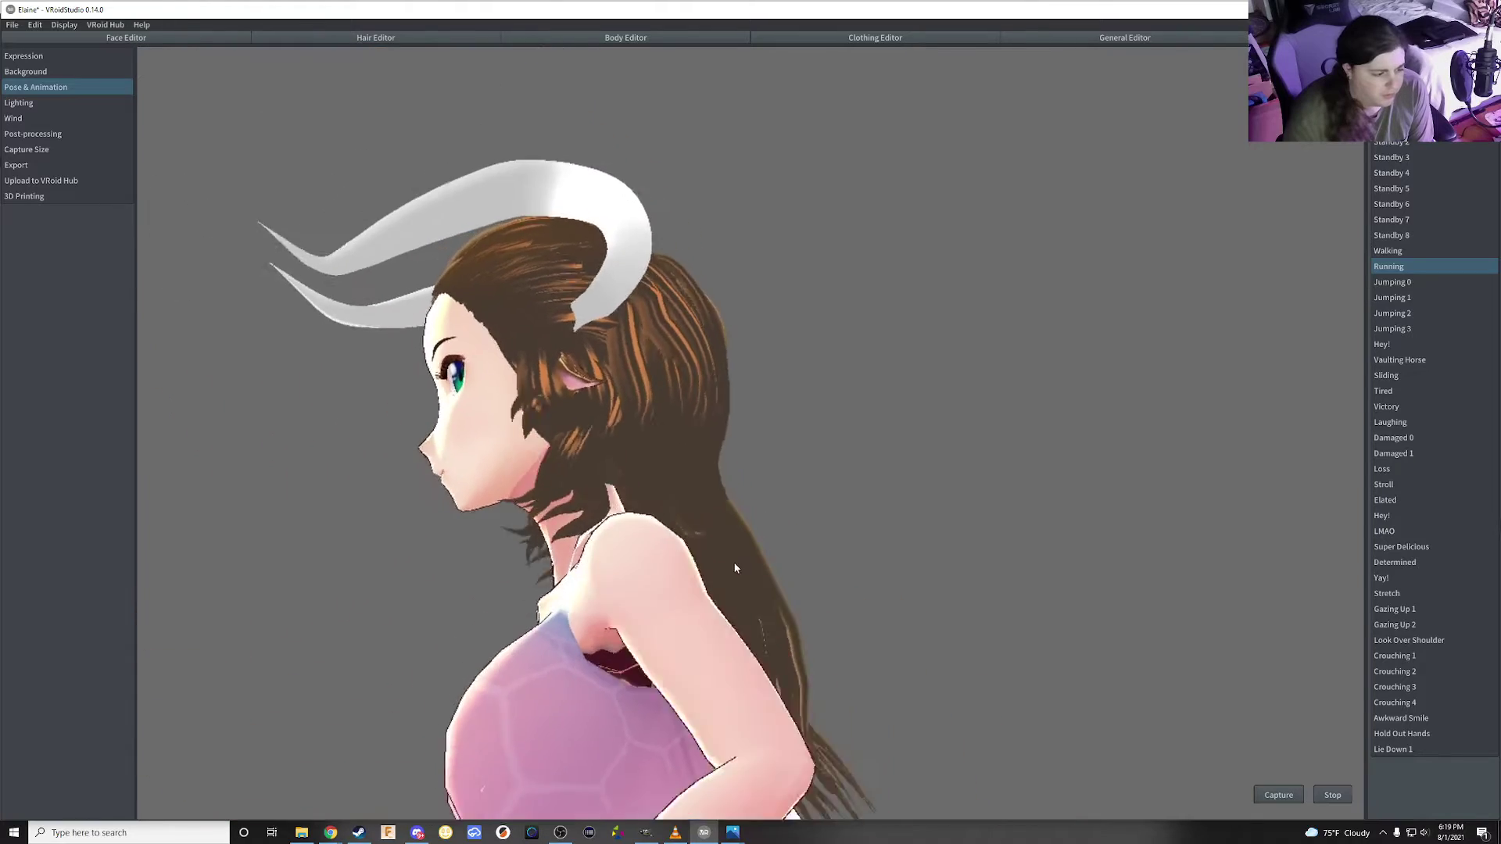
{"action": "scroll", "coordinate": [733, 561], "scroll_direction": "down", "scroll_amount": 2}
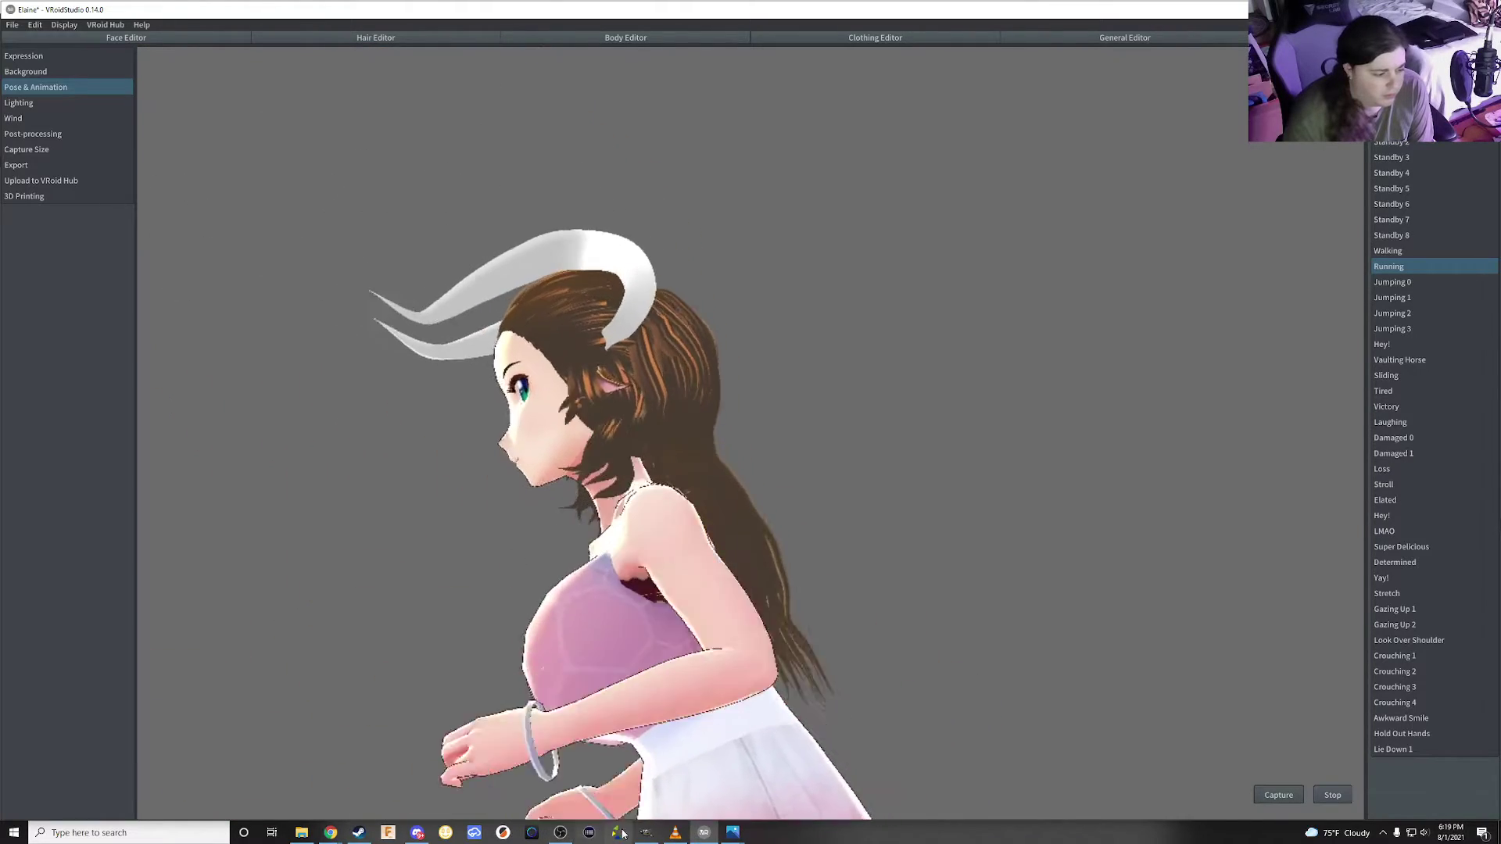
Back in GIMP, undo the earlier chest erasures and the trial eraser strokes
{"action": "left_click", "coordinate": [646, 833]}
{"action": "right_click", "coordinate": [850, 460]}
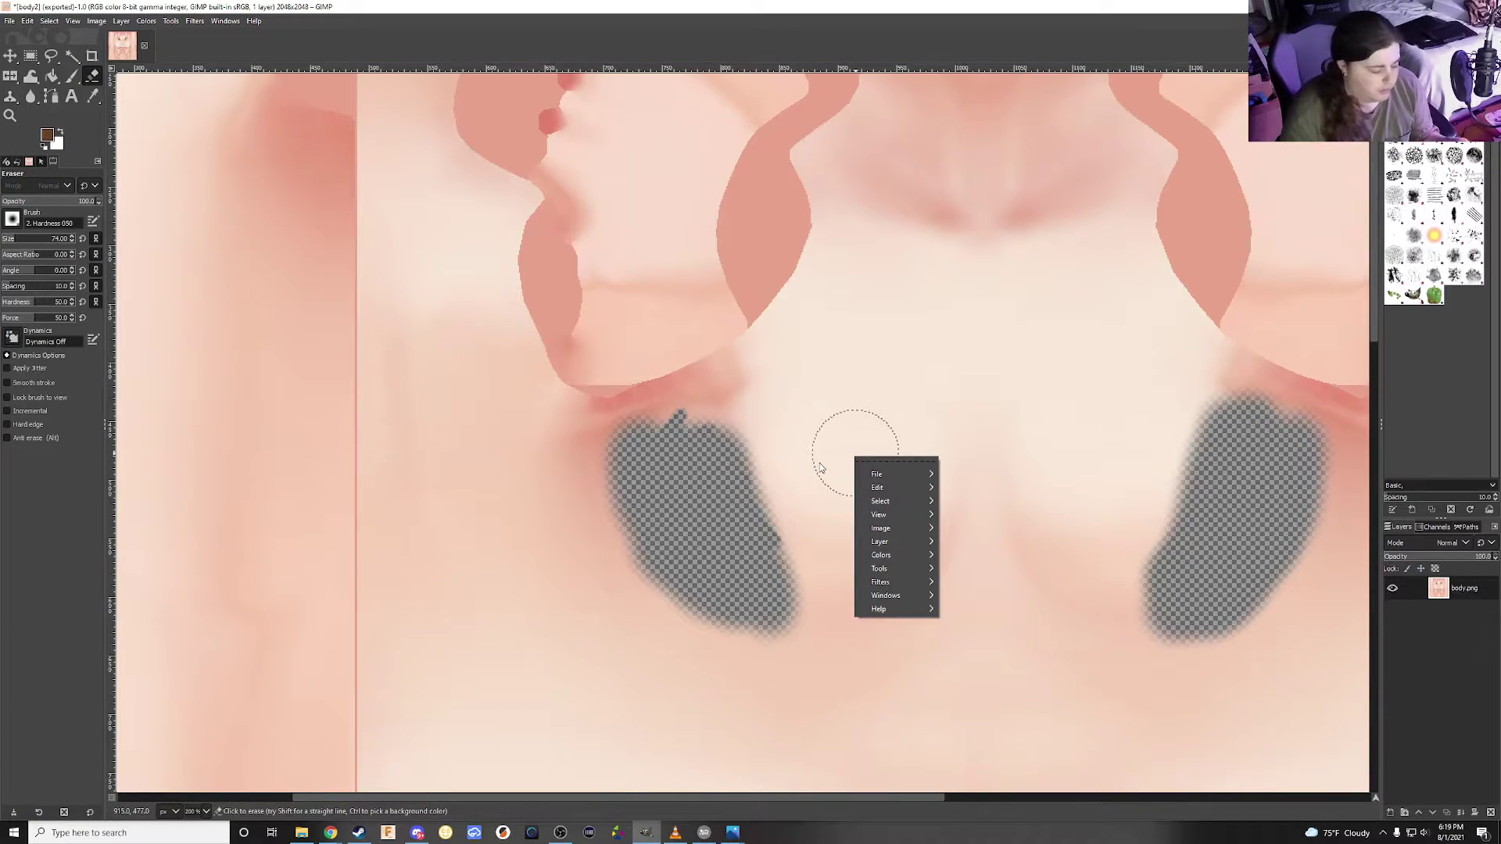
{"action": "key", "text": "Escape"}
{"action": "key", "text": "ctrl+z"}
{"action": "key", "text": "ctrl+z"}
{"action": "key", "text": "ctrl+z"}
{"action": "key", "text": "ctrl+z"}
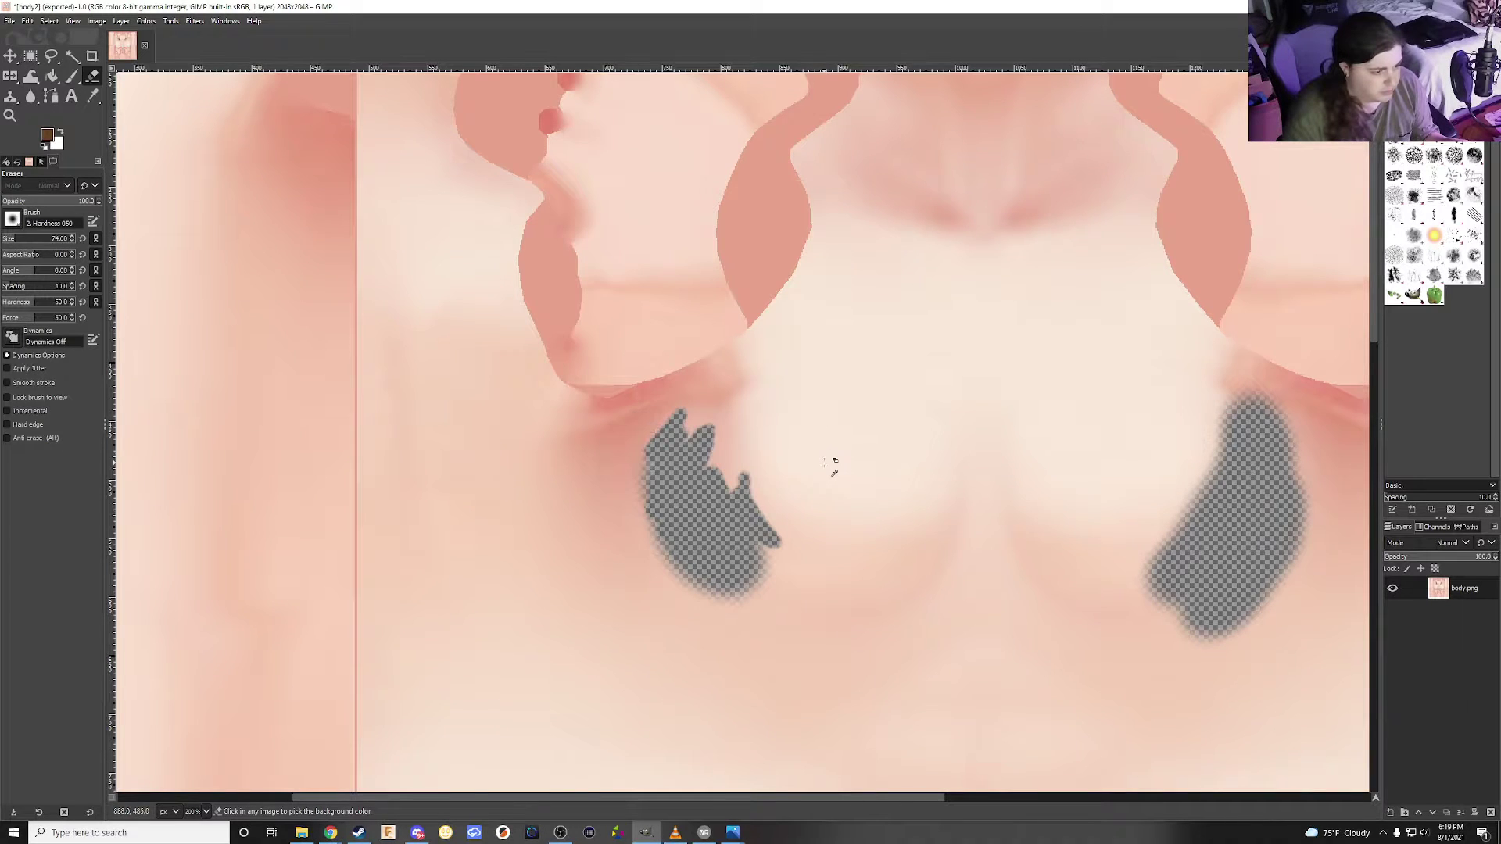
{"action": "key", "text": "ctrl+z"}
{"action": "key", "text": "ctrl+z"}
{"action": "key", "text": "ctrl+z"}
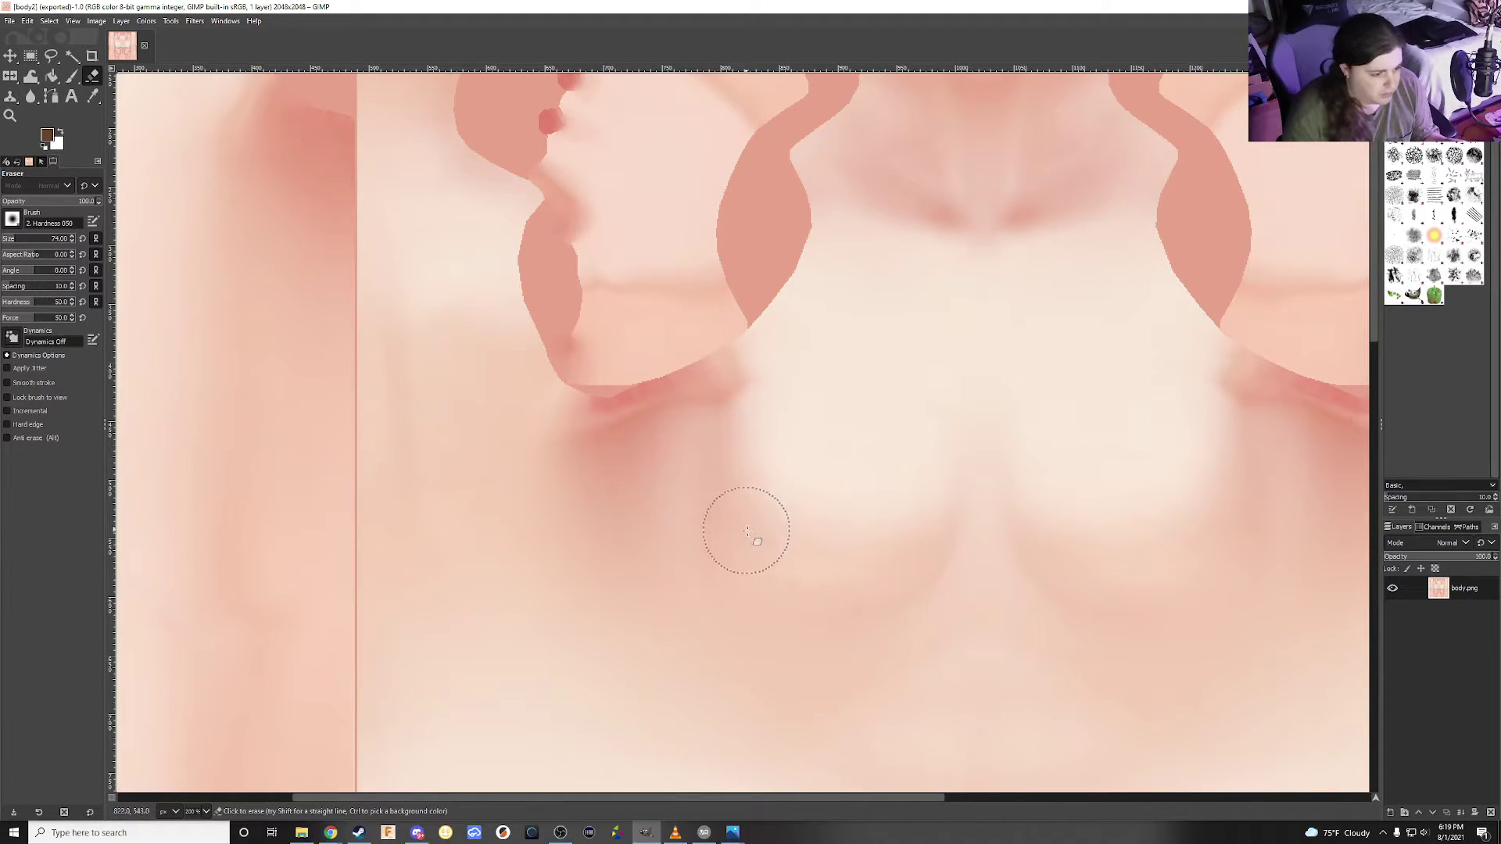
{"action": "mouse_move", "coordinate": [747, 531]}
{"action": "left_mouse_down"}
{"action": "mouse_move", "coordinate": [756, 556]}
{"action": "mouse_move", "coordinate": [767, 496]}
{"action": "mouse_move", "coordinate": [837, 553]}
{"action": "mouse_move", "coordinate": [838, 513]}
{"action": "mouse_move", "coordinate": [821, 537]}
{"action": "mouse_move", "coordinate": [804, 505]}
{"action": "left_mouse_up"}
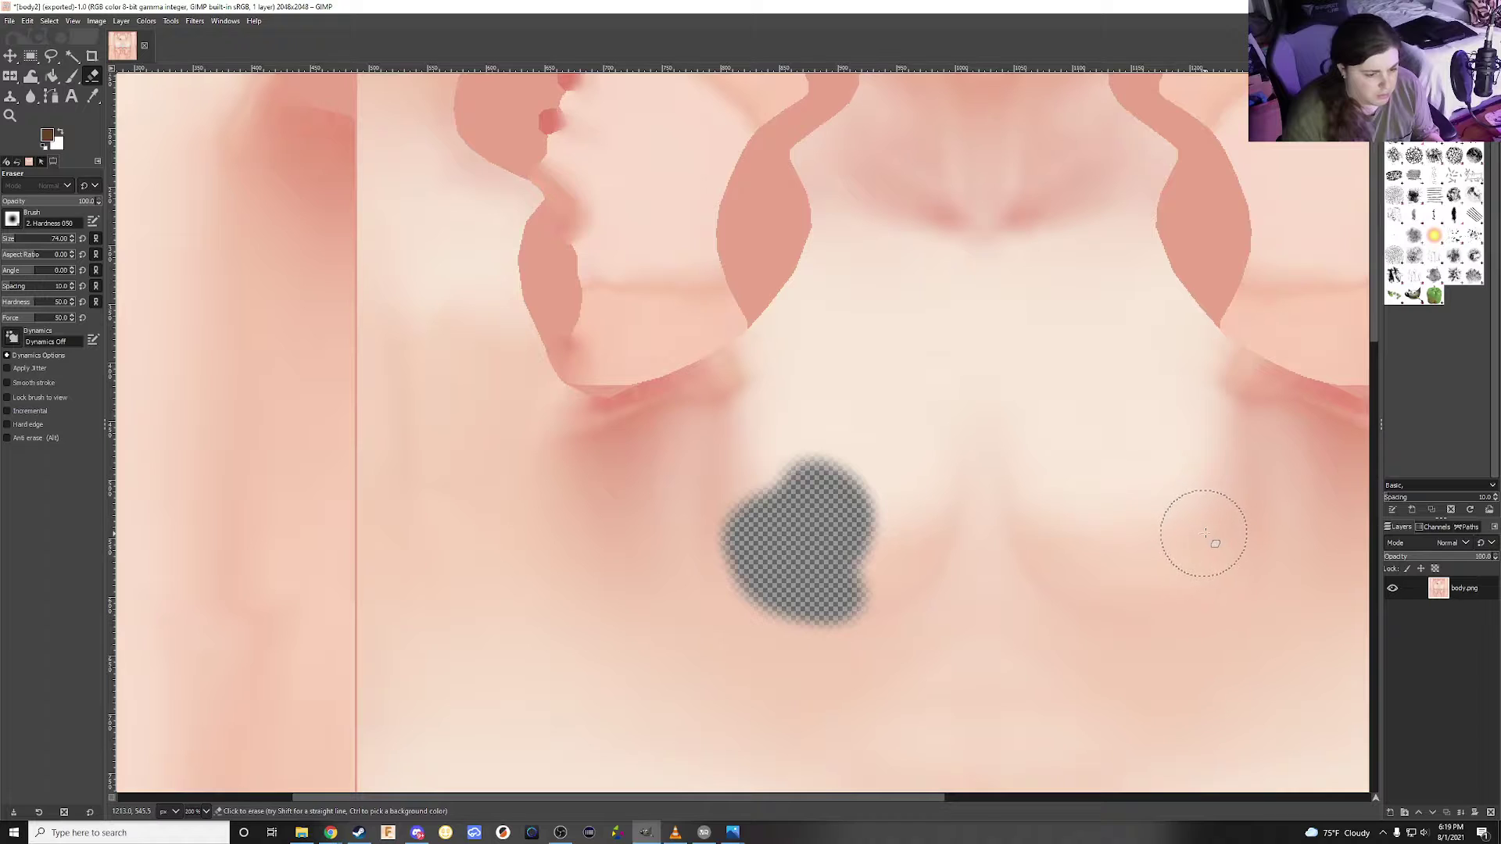
{"action": "mouse_move", "coordinate": [1205, 534]}
{"action": "left_mouse_down"}
{"action": "mouse_move", "coordinate": [1127, 602]}
{"action": "mouse_move", "coordinate": [1212, 526]}
{"action": "mouse_move", "coordinate": [1207, 552]}
{"action": "mouse_move", "coordinate": [1206, 479]}
{"action": "mouse_move", "coordinate": [1160, 539]}
{"action": "left_mouse_up"}
{"action": "key", "text": "ctrl+z"}
{"action": "key", "text": "ctrl+z"}
{"action": "key", "text": "ctrl+z"}
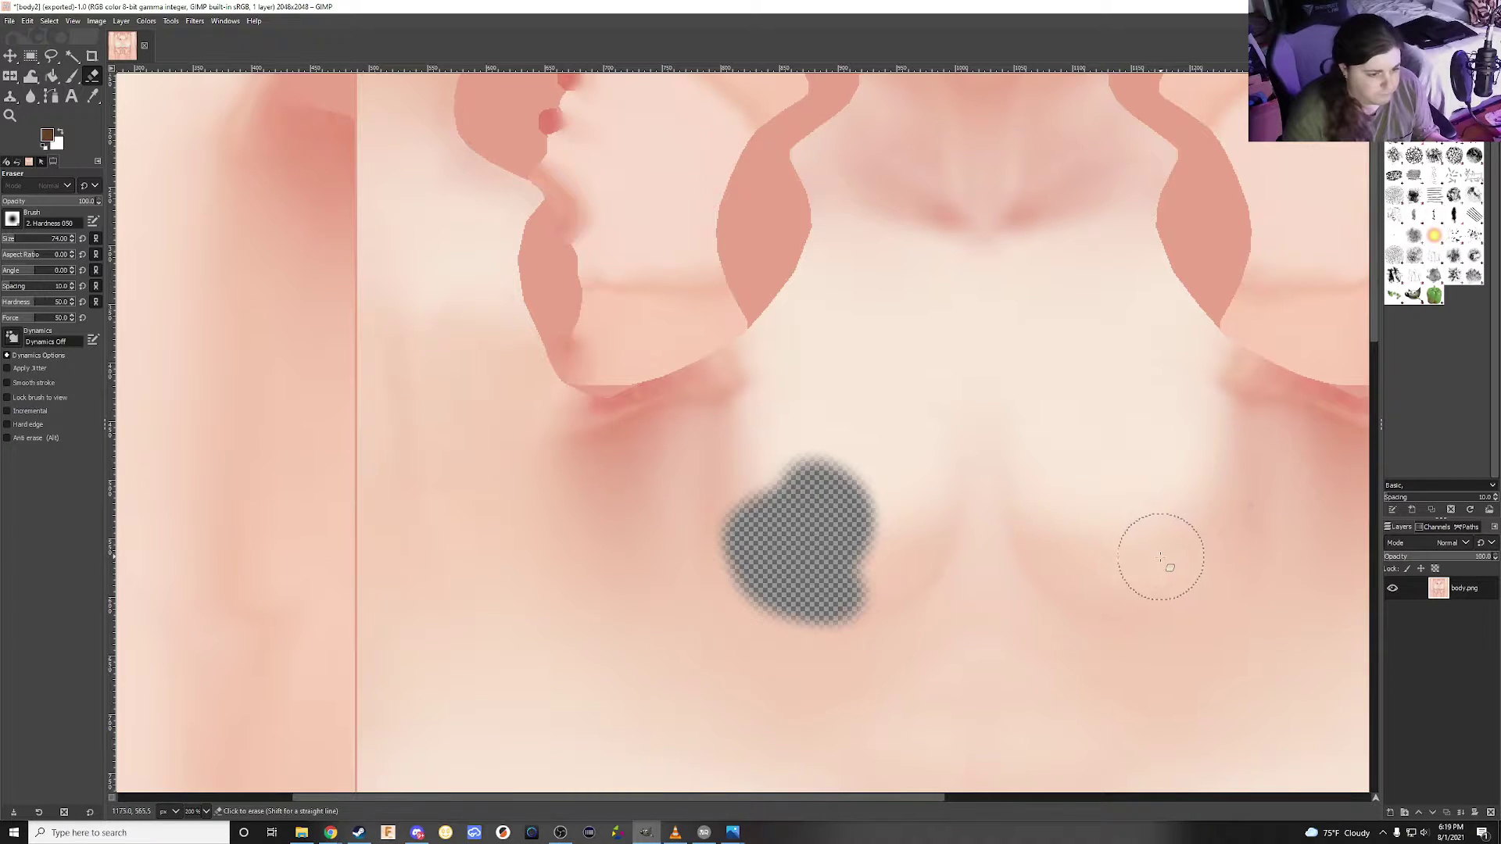
{"action": "key", "text": "ctrl+z"}
{"action": "key", "text": "ctrl+z"}
{"action": "key", "text": "ctrl+z"}
Erase new rounded transparent patches on the left and right chest
{"action": "mouse_move", "coordinate": [796, 525]}
{"action": "left_mouse_down"}
{"action": "mouse_move", "coordinate": [781, 571]}
{"action": "mouse_move", "coordinate": [814, 543]}
{"action": "mouse_move", "coordinate": [771, 503]}
{"action": "mouse_move", "coordinate": [779, 529]}
{"action": "mouse_move", "coordinate": [781, 492]}
{"action": "mouse_move", "coordinate": [805, 485]}
{"action": "left_mouse_up"}
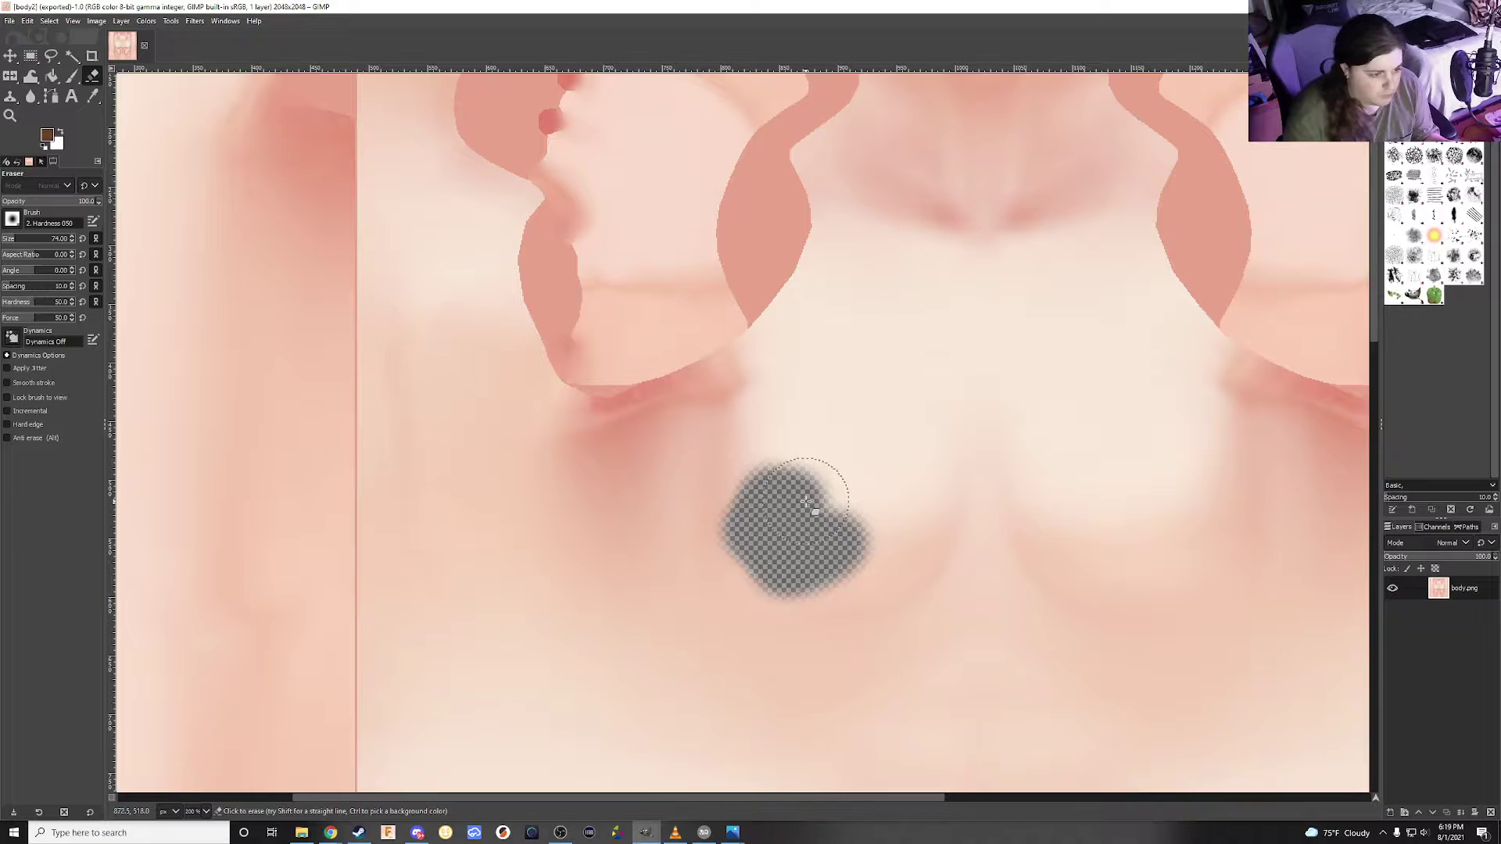
{"action": "left_click", "coordinate": [1192, 514]}
{"action": "mouse_move", "coordinate": [1192, 516]}
{"action": "left_mouse_down"}
{"action": "mouse_move", "coordinate": [1173, 508]}
{"action": "mouse_move", "coordinate": [1133, 552]}
{"action": "mouse_move", "coordinate": [1212, 519]}
{"action": "mouse_move", "coordinate": [1175, 533]}
{"action": "mouse_move", "coordinate": [1189, 597]}
{"action": "mouse_move", "coordinate": [1163, 613]}
{"action": "mouse_move", "coordinate": [1237, 567]}
{"action": "mouse_move", "coordinate": [1253, 493]}
{"action": "mouse_move", "coordinate": [1239, 486]}
{"action": "left_mouse_up"}
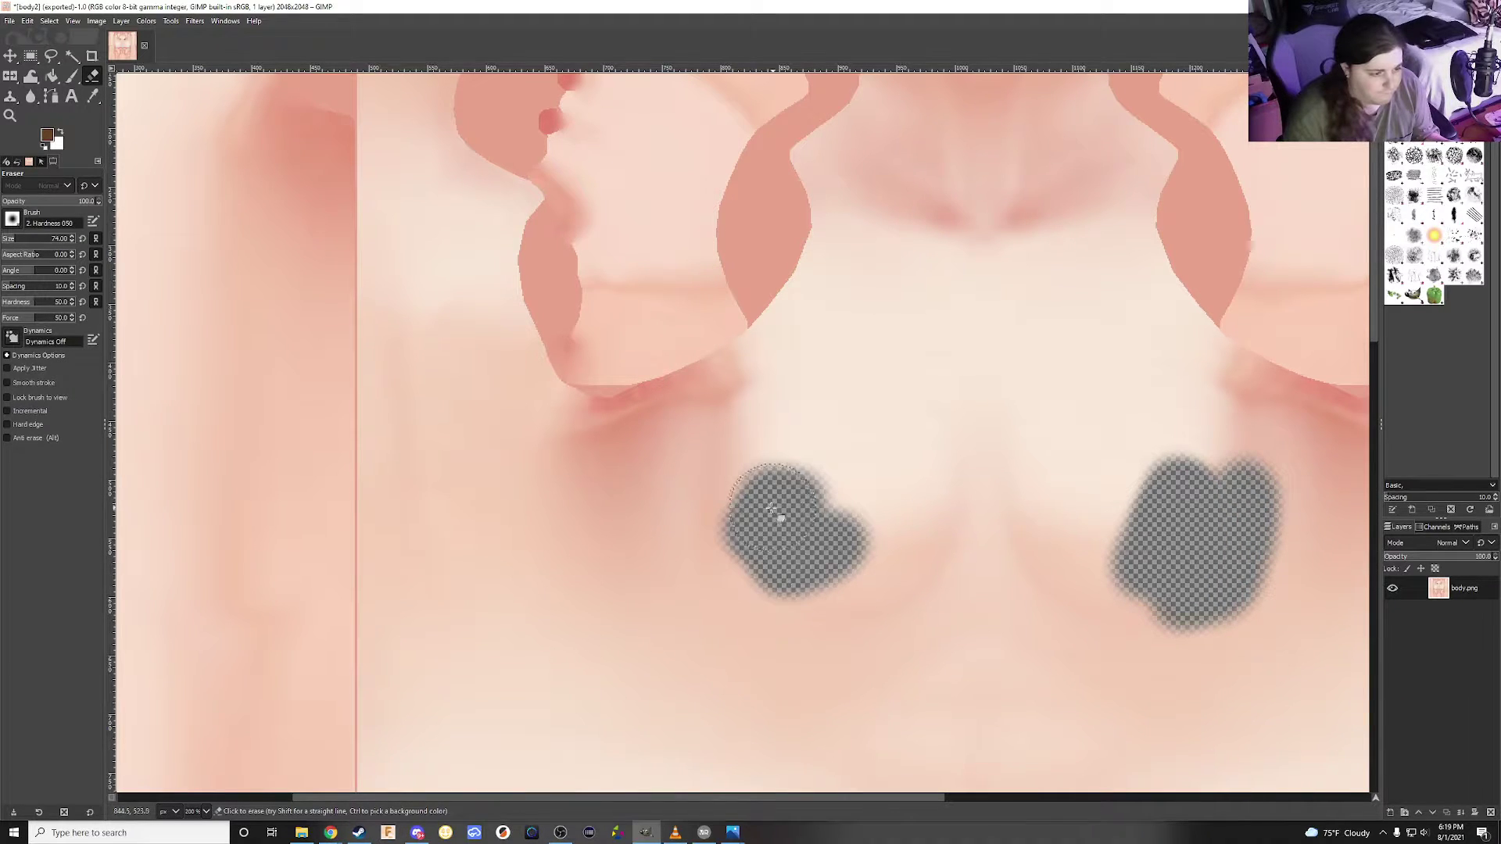
{"action": "mouse_move", "coordinate": [771, 509]}
{"action": "left_mouse_down"}
{"action": "mouse_move", "coordinate": [743, 543]}
{"action": "mouse_move", "coordinate": [781, 577]}
{"action": "mouse_move", "coordinate": [747, 579]}
{"action": "mouse_move", "coordinate": [729, 516]}
{"action": "left_mouse_up"}
{"action": "left_click_drag", "start_coordinate": [795, 573], "coordinate": [771, 603]}
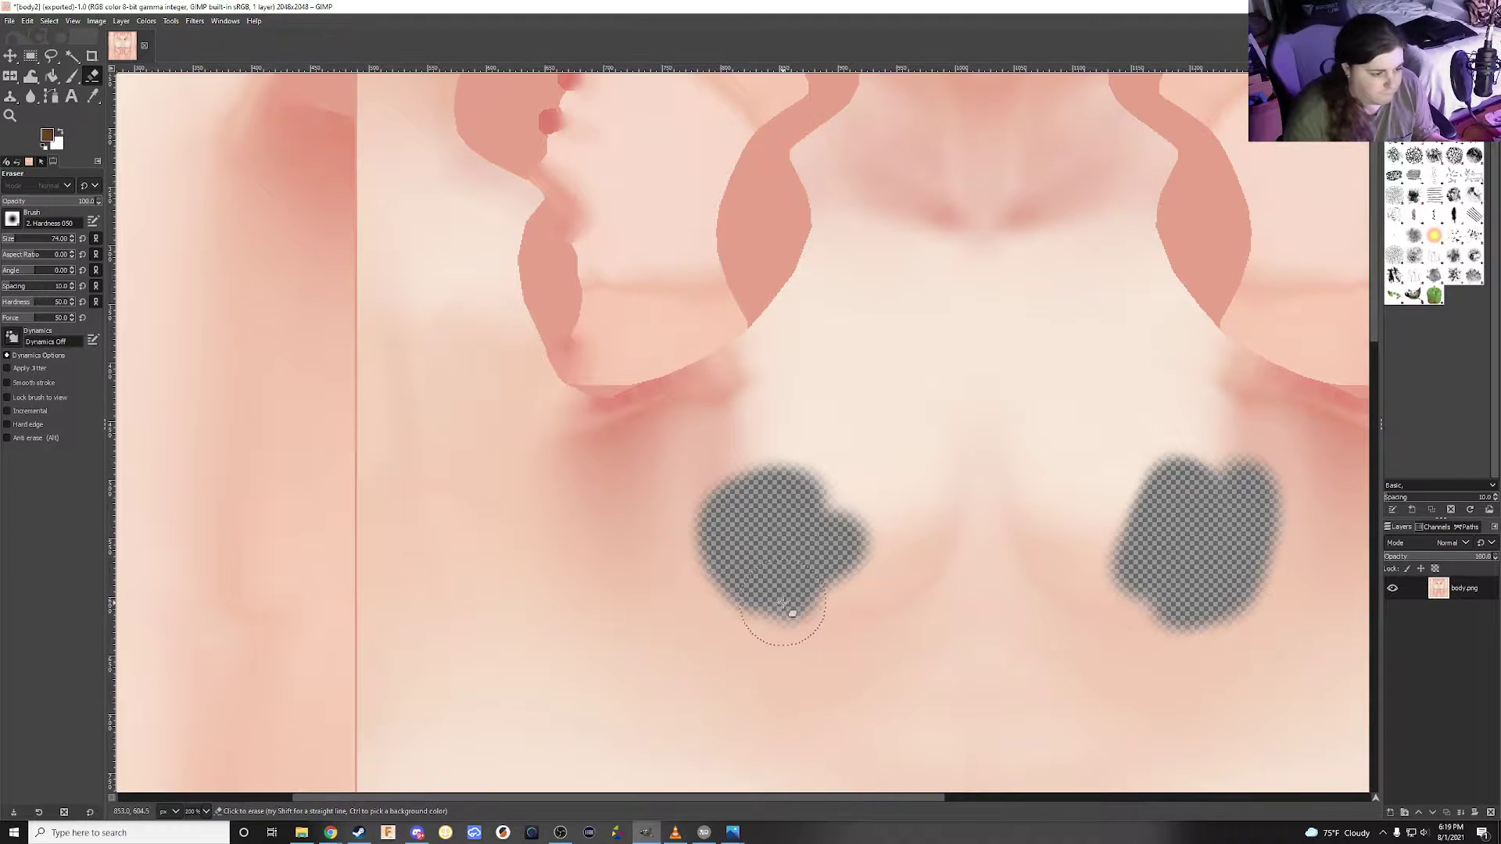
Save the texture as body2.xcf and return to VRoid Studio
{"action": "key", "text": "ctrl+s"}
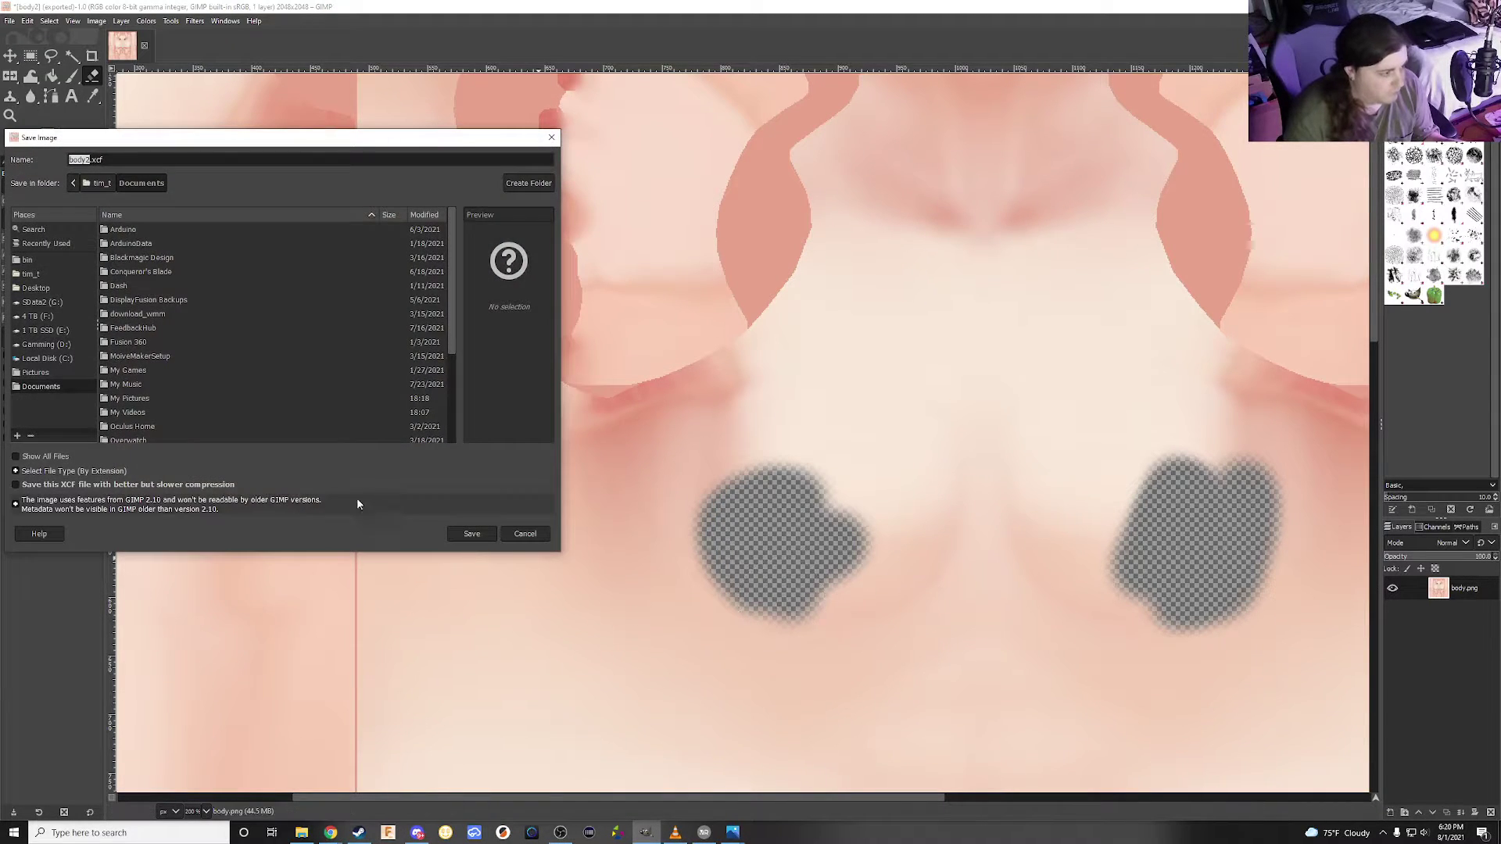
{"action": "left_click", "coordinate": [461, 534]}
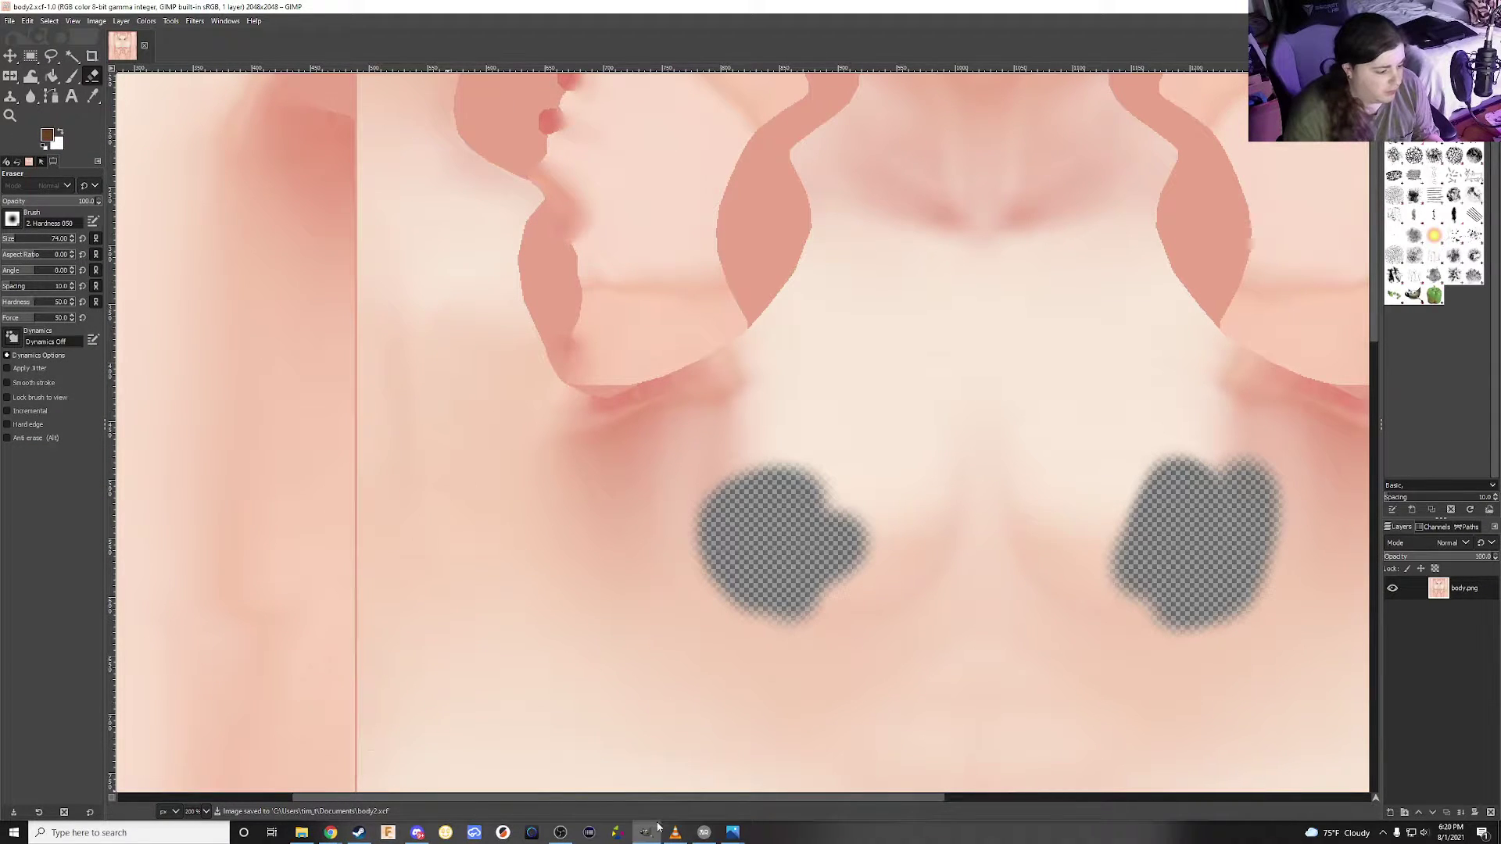
{"action": "left_click", "coordinate": [702, 835]}
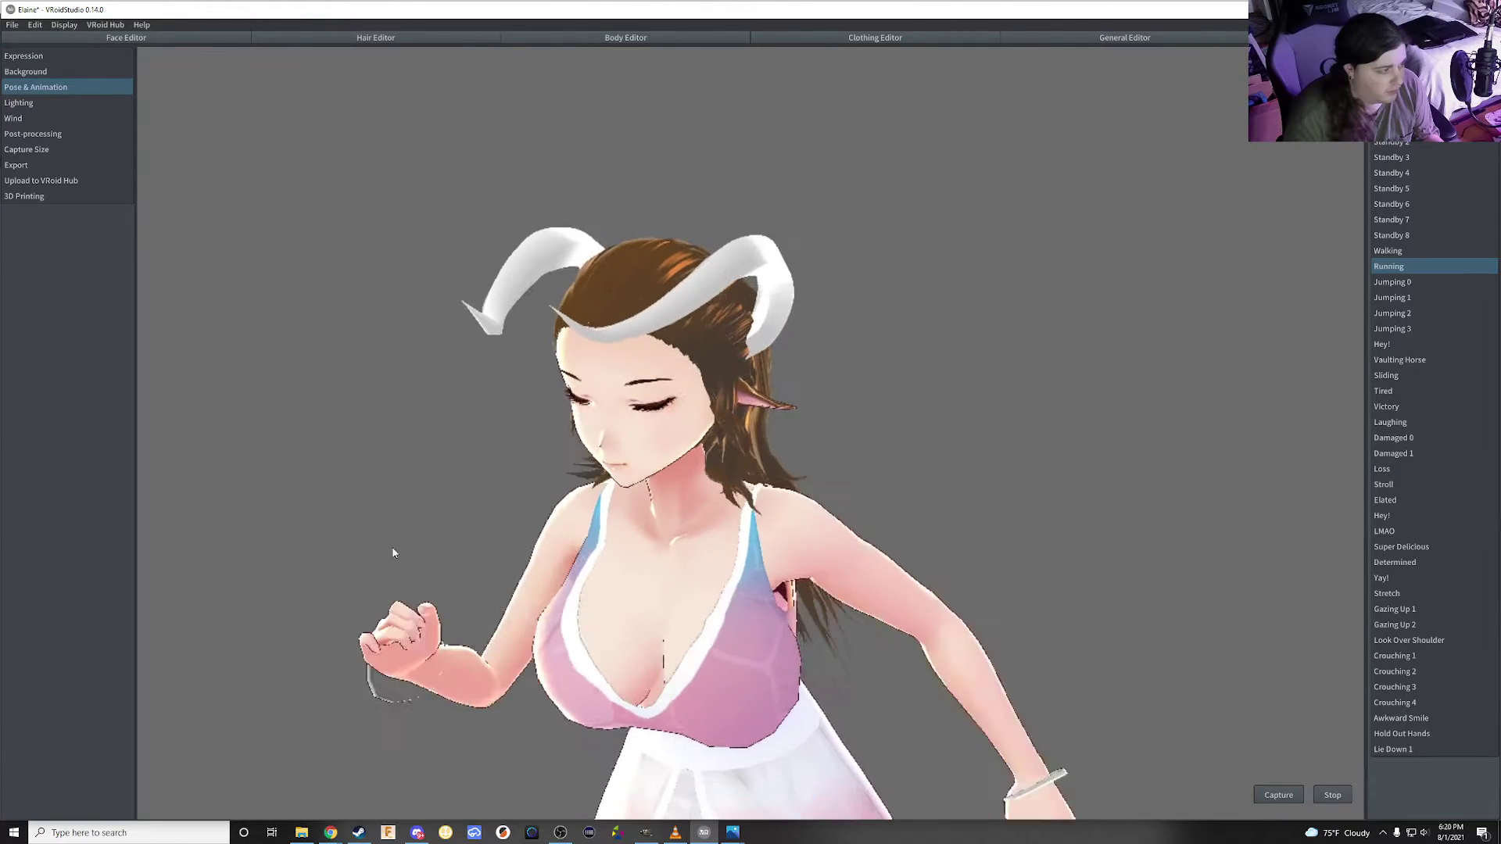
Import body2 into the body skin's Default Image layer and orbit to inspect it
{"action": "left_click", "coordinate": [622, 38]}
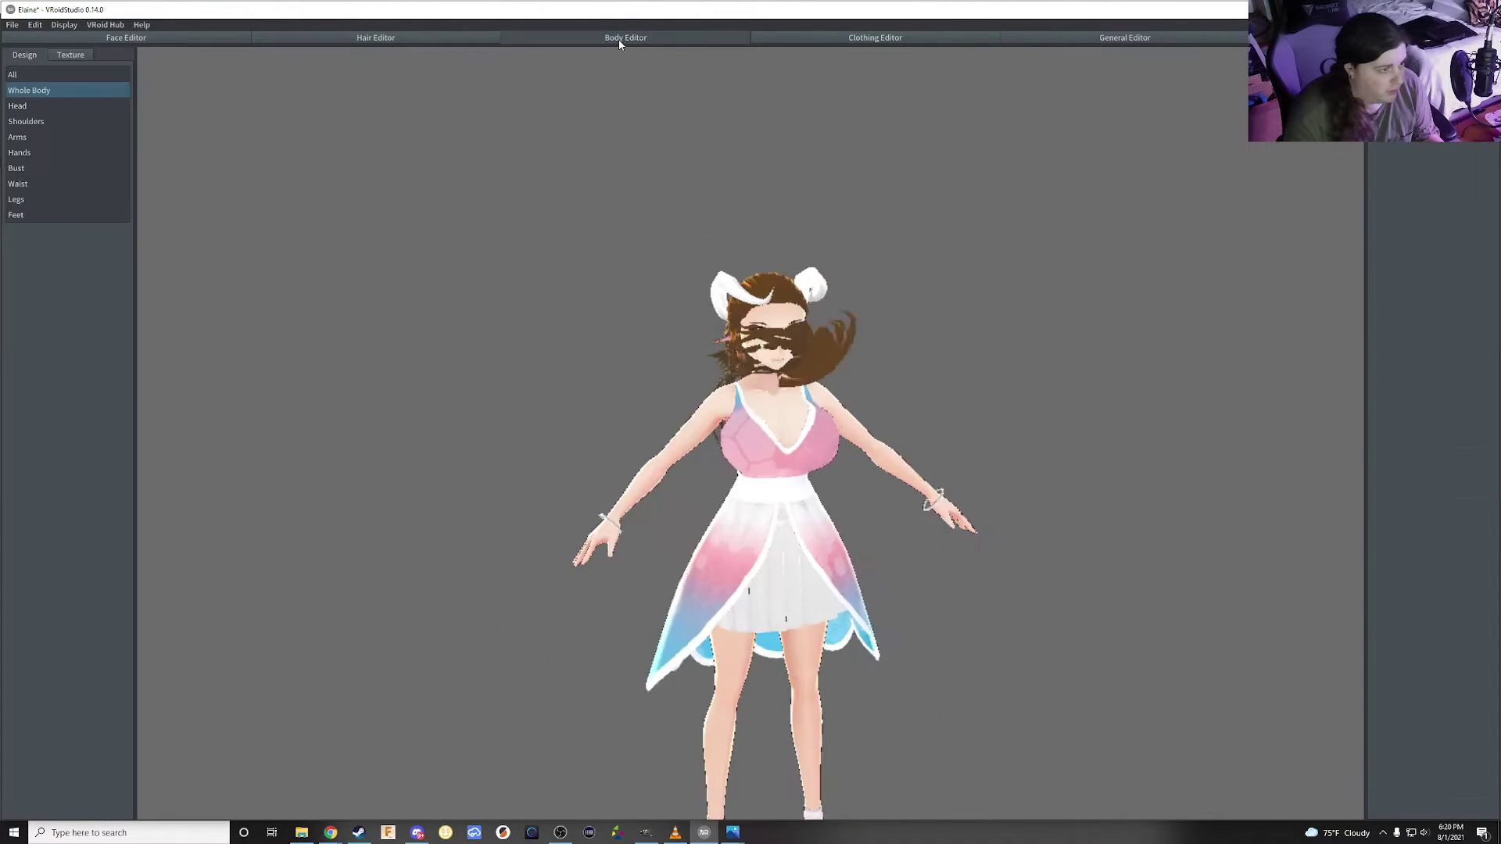
{"action": "left_click", "coordinate": [69, 55]}
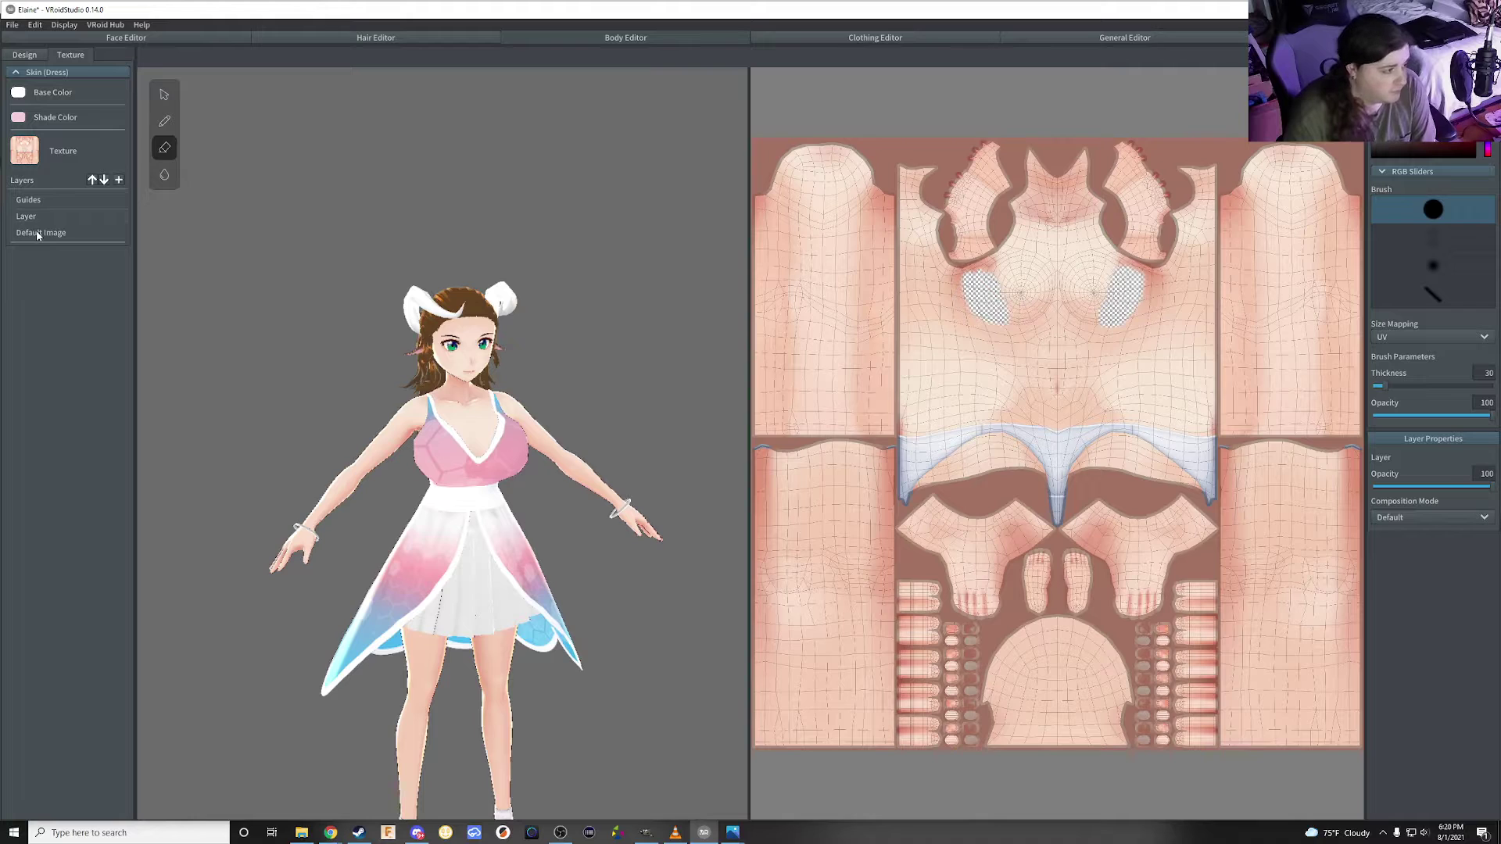
{"action": "right_click", "coordinate": [36, 234]}
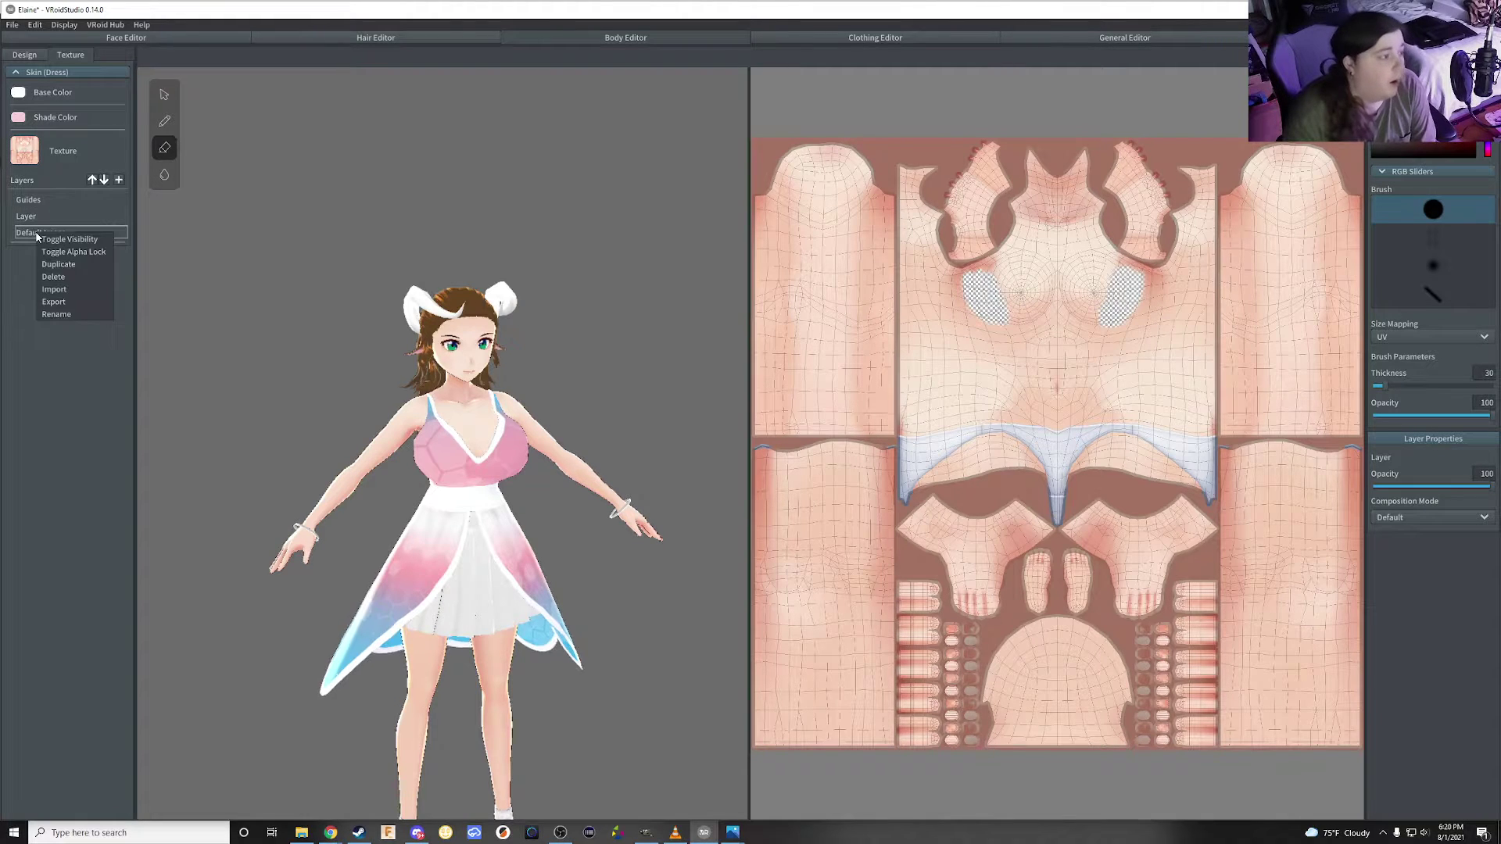
{"action": "left_click", "coordinate": [68, 291]}
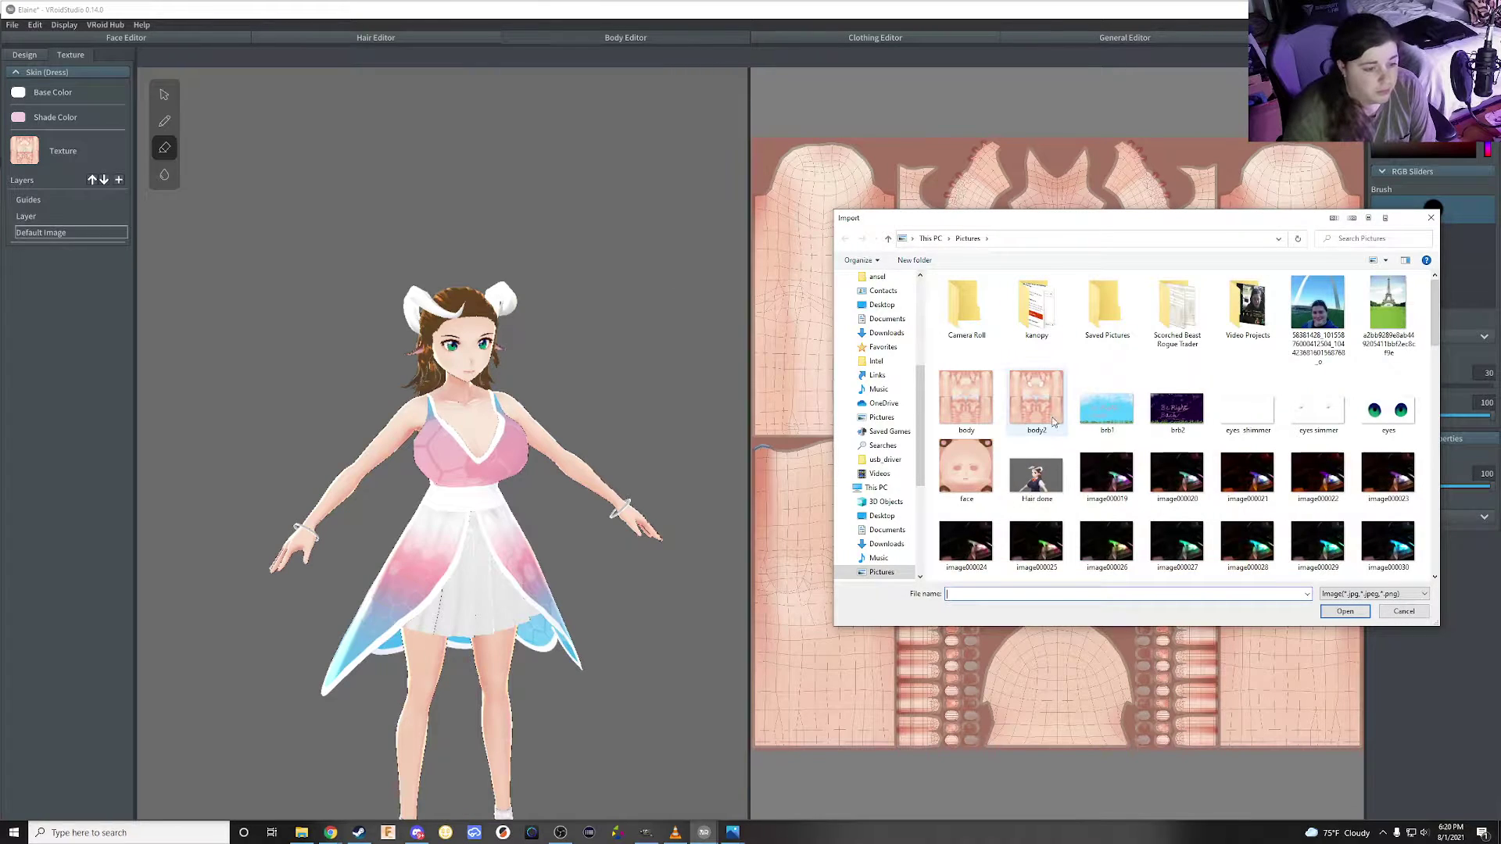
{"action": "double_click", "coordinate": [1053, 422]}
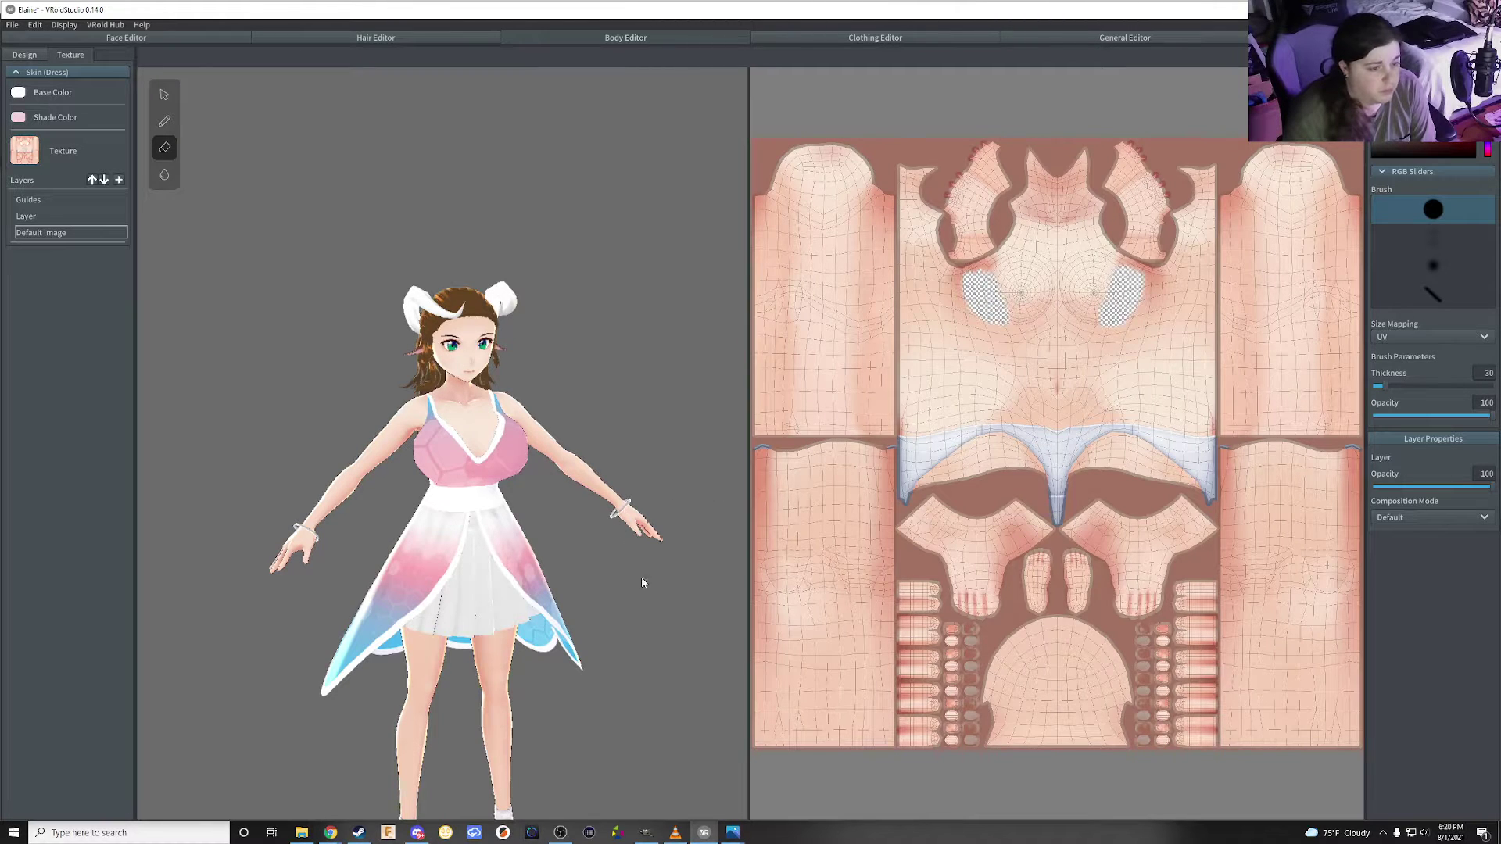
{"action": "left_click_drag", "start_coordinate": [641, 583], "coordinate": [573, 601]}
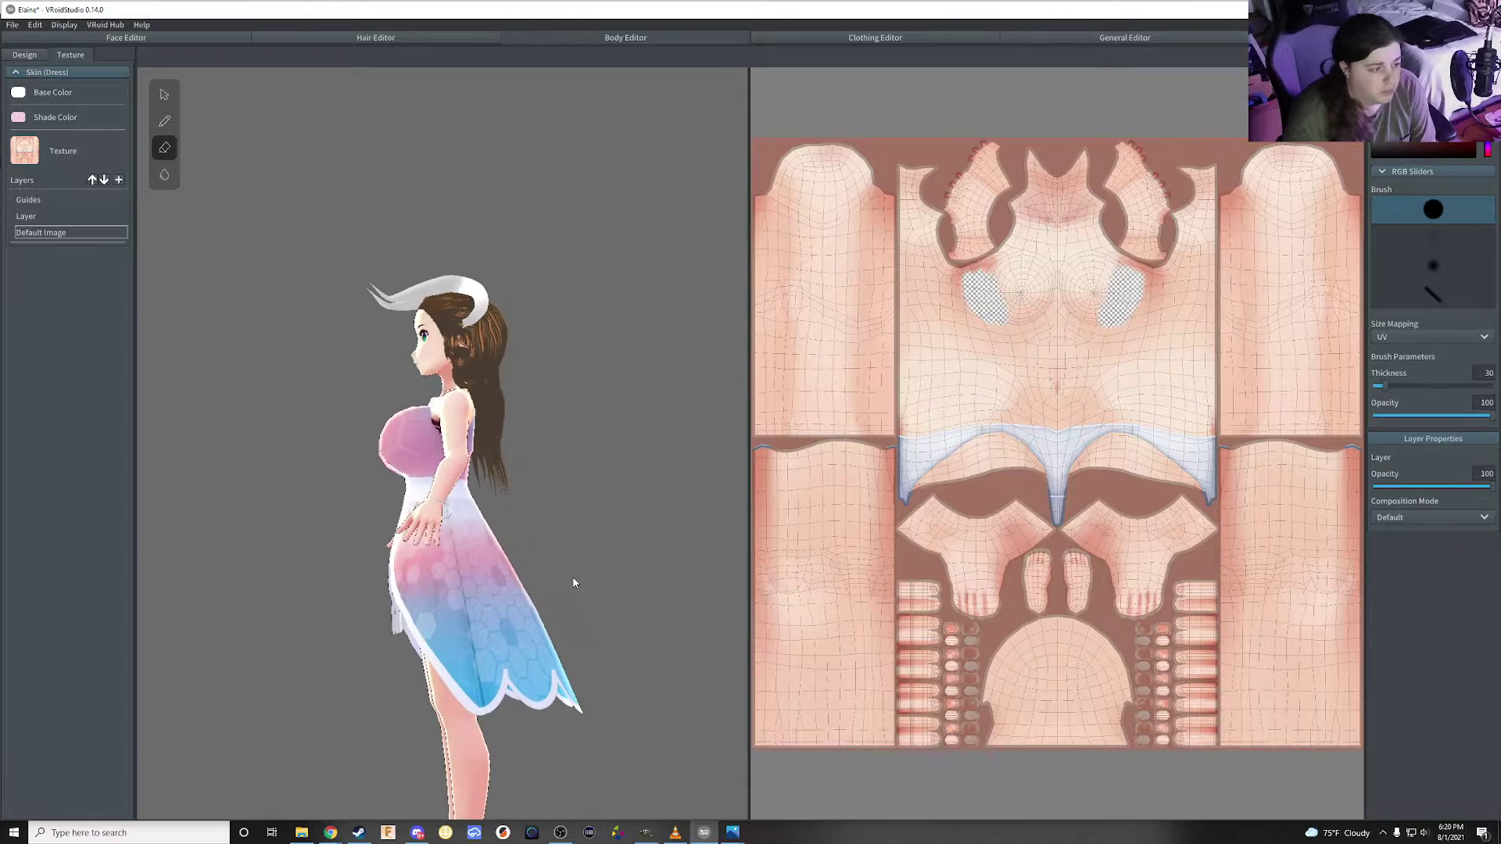
{"action": "mouse_move", "coordinate": [583, 580]}
{"action": "left_mouse_down"}
{"action": "mouse_move", "coordinate": [687, 579]}
{"action": "mouse_move", "coordinate": [660, 597]}
{"action": "left_mouse_up"}
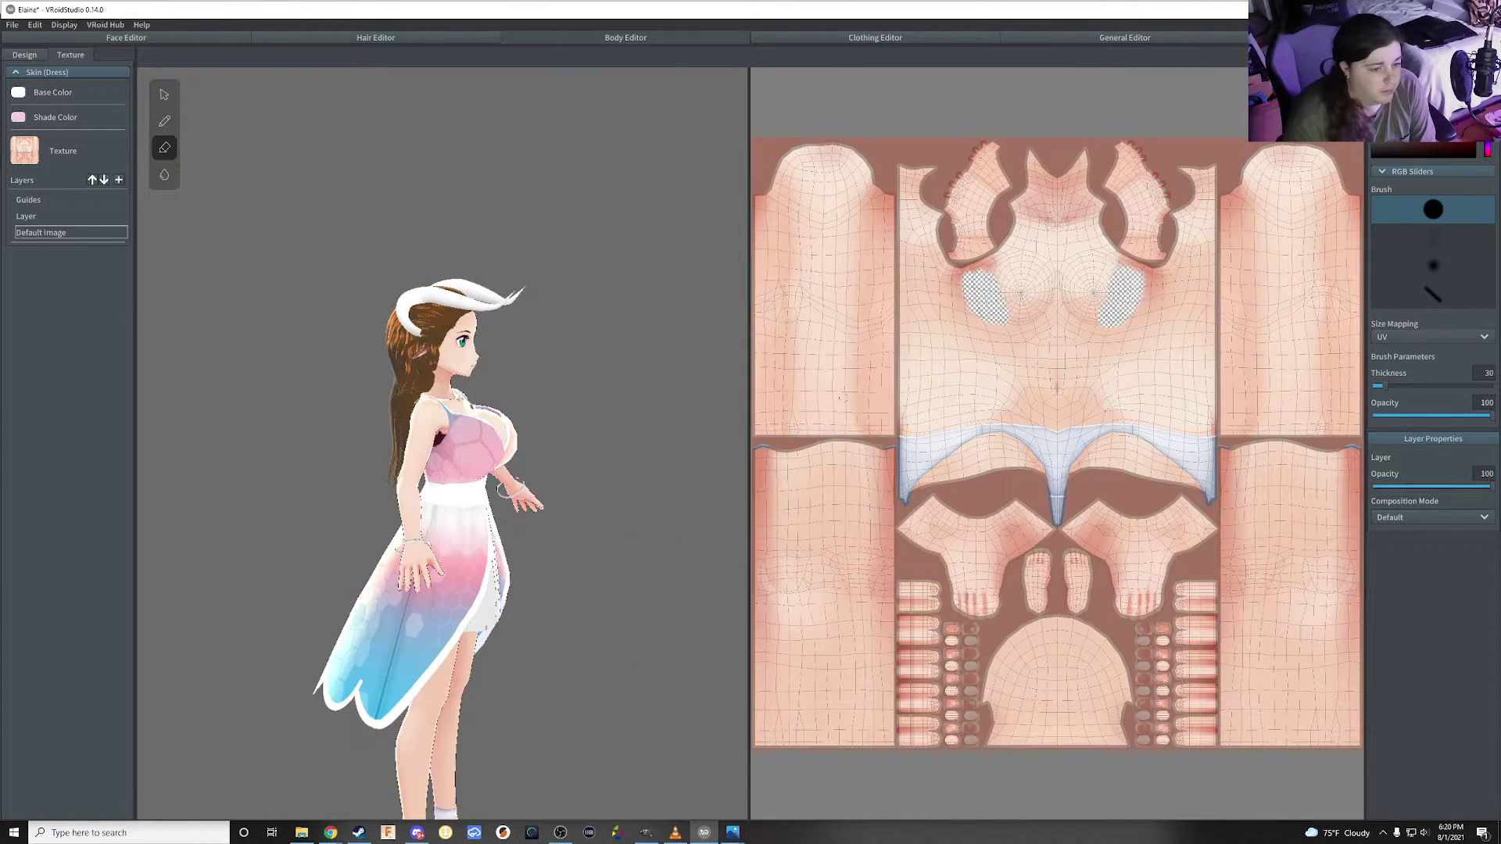
{"action": "mouse_move", "coordinate": [655, 435]}
{"action": "left_mouse_down"}
{"action": "mouse_move", "coordinate": [563, 446]}
{"action": "mouse_move", "coordinate": [516, 415]}
{"action": "left_mouse_up"}
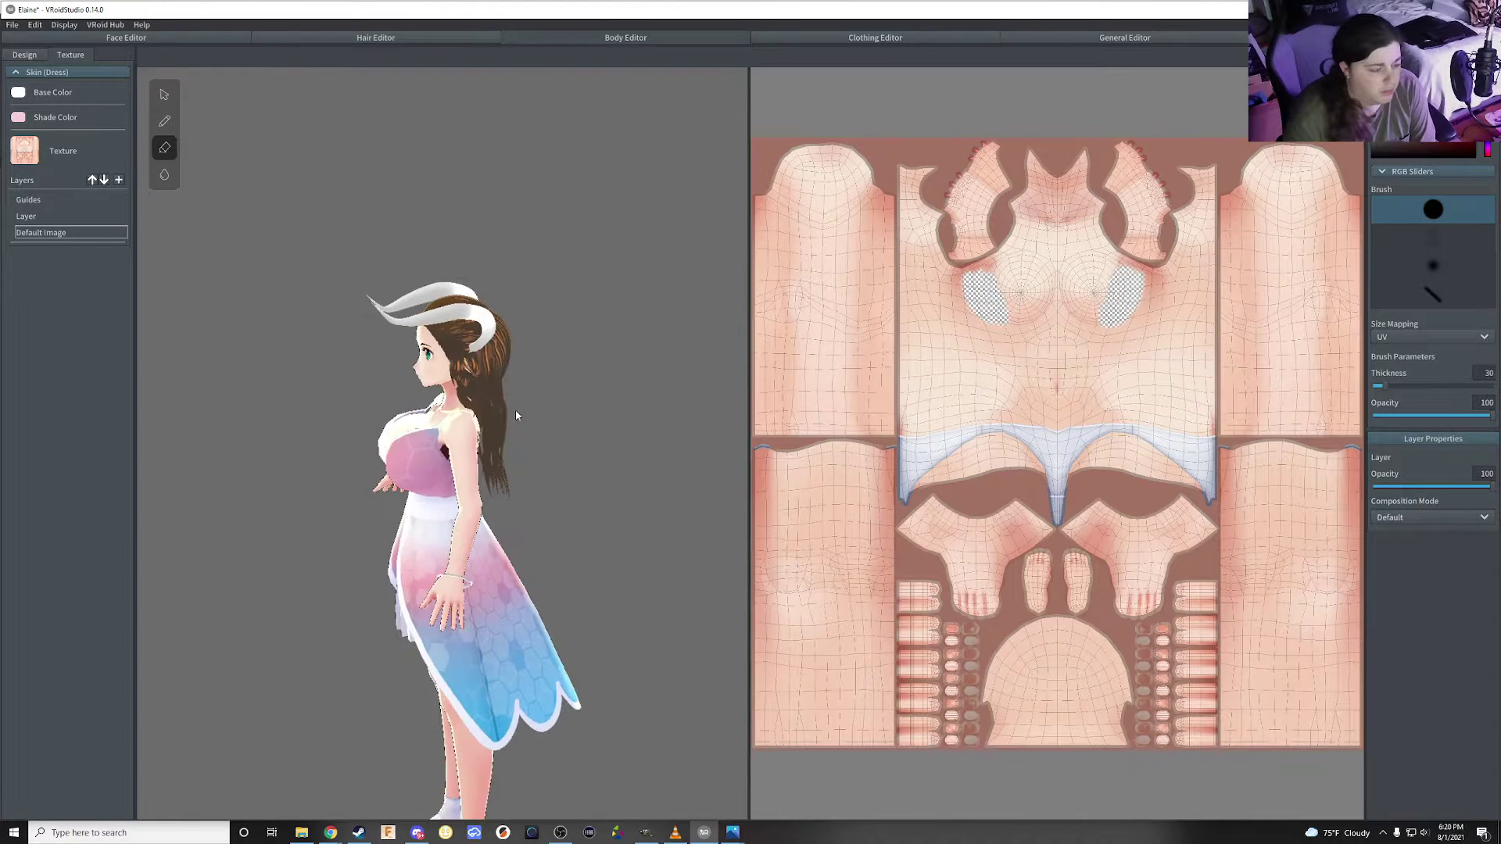
Re-import body2 into the Default Image layer and check it from three-quarter views
{"action": "right_click", "coordinate": [34, 237]}
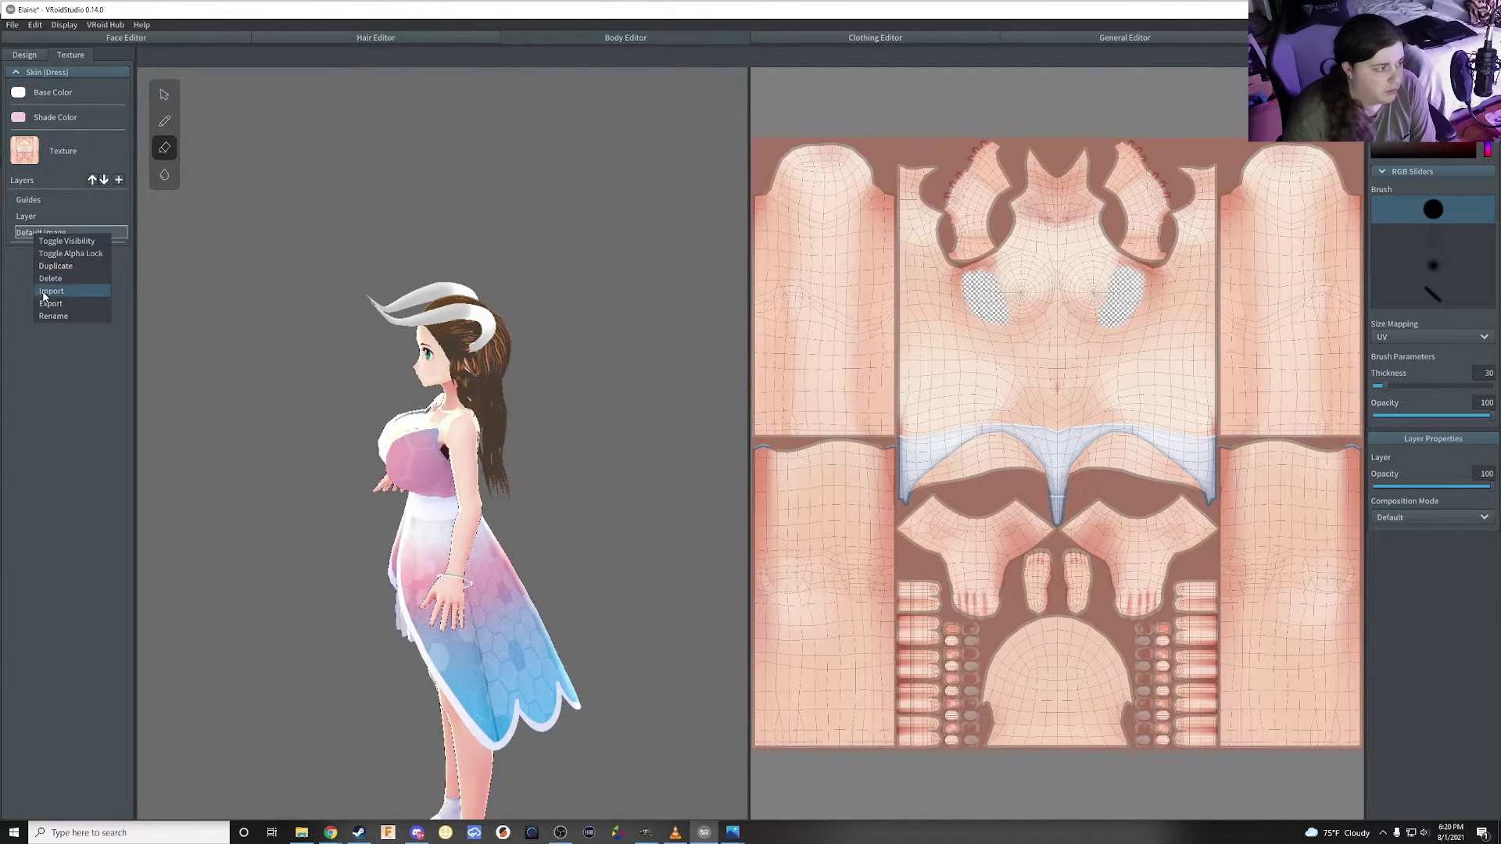
{"action": "left_click", "coordinate": [46, 291]}
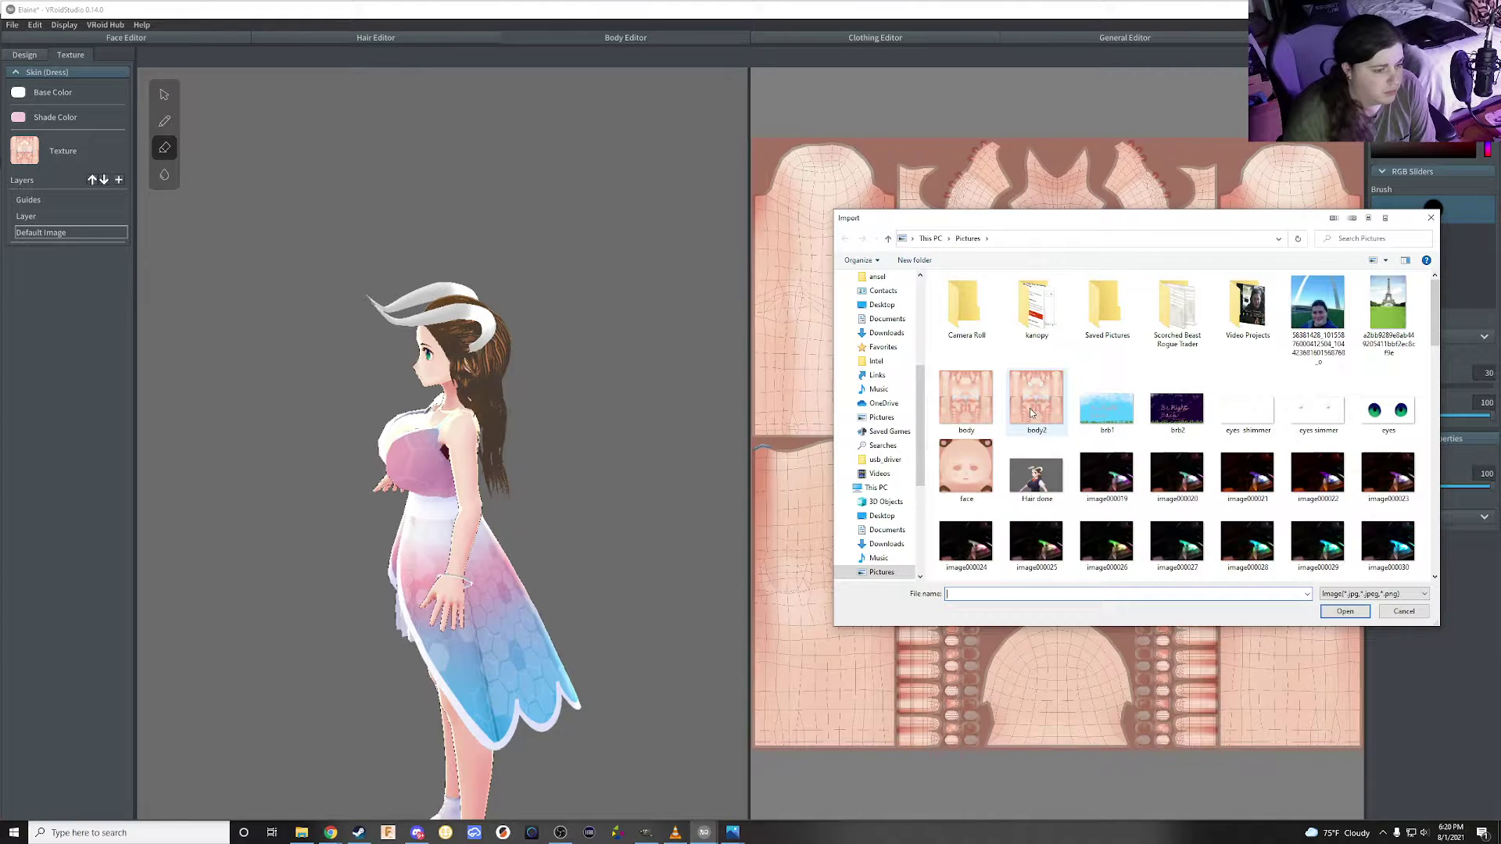
{"action": "double_click", "coordinate": [1031, 408]}
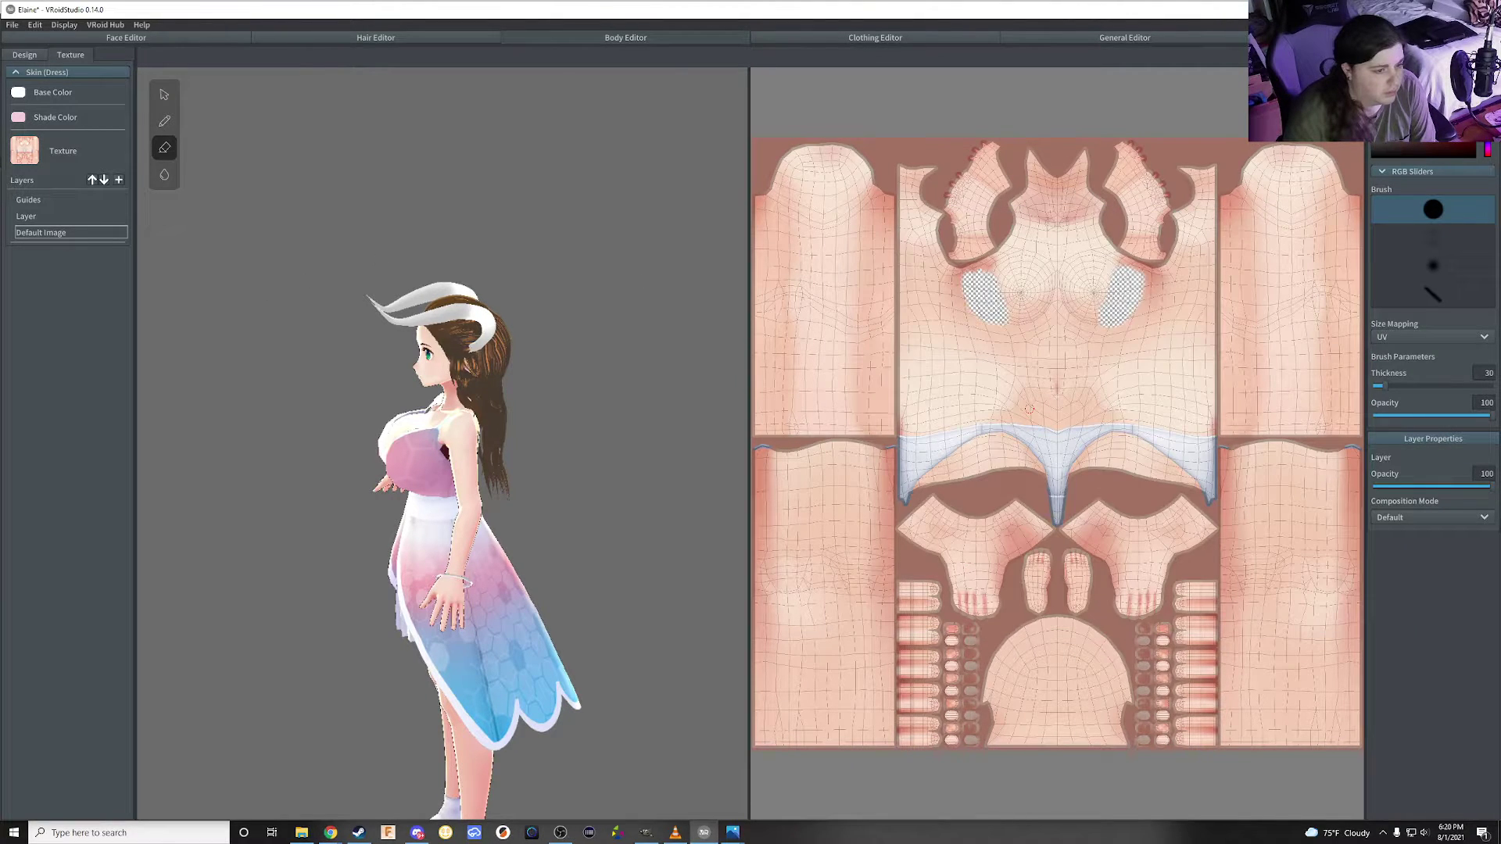
{"action": "mouse_move", "coordinate": [507, 496]}
{"action": "left_mouse_down"}
{"action": "mouse_move", "coordinate": [562, 506]}
{"action": "mouse_move", "coordinate": [534, 490]}
{"action": "left_mouse_up"}
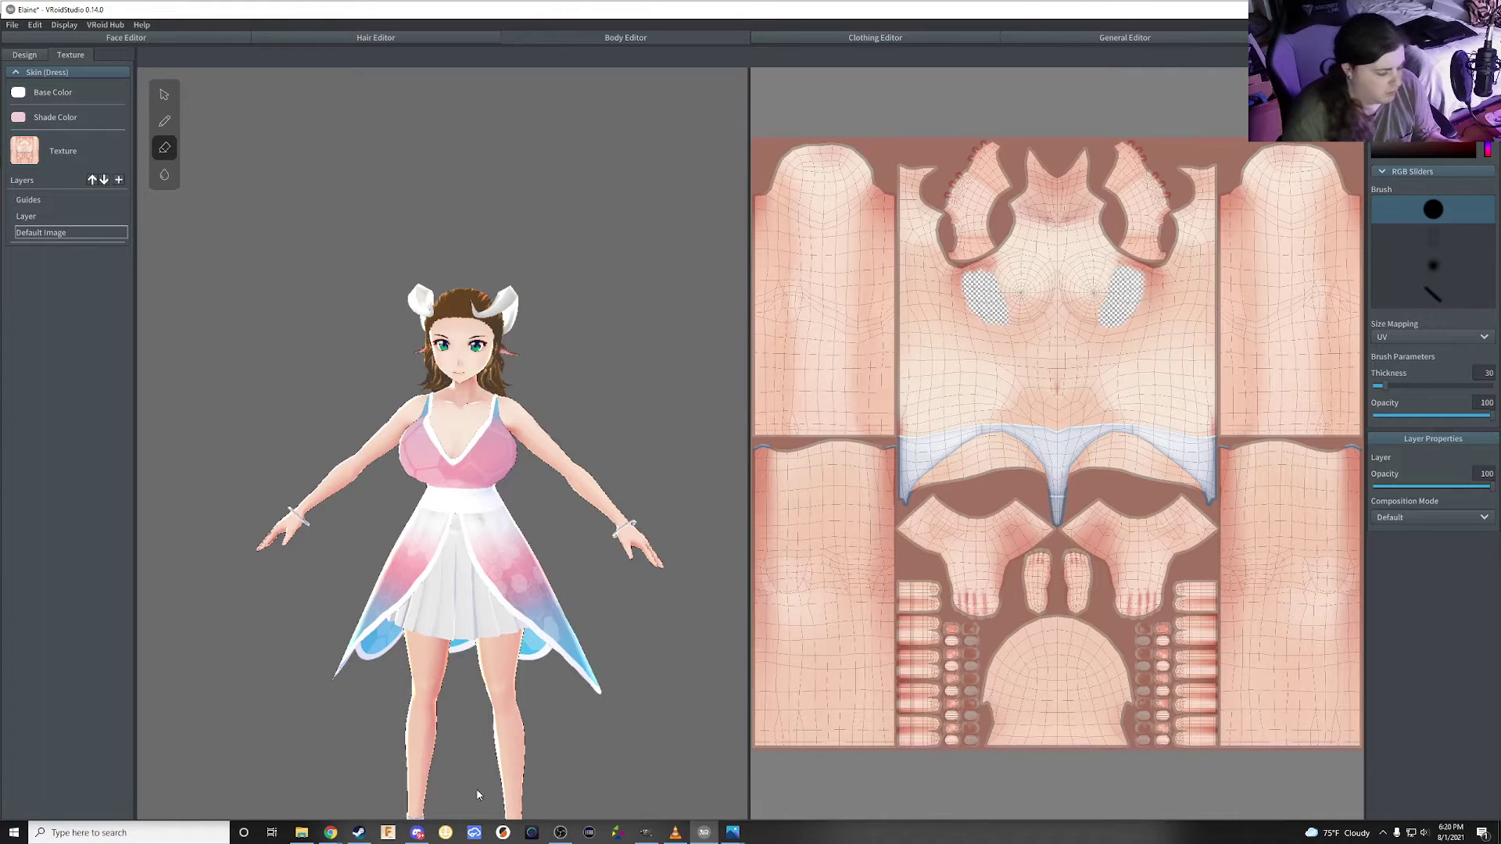
{"action": "left_click_drag", "start_coordinate": [628, 735], "coordinate": [527, 645]}
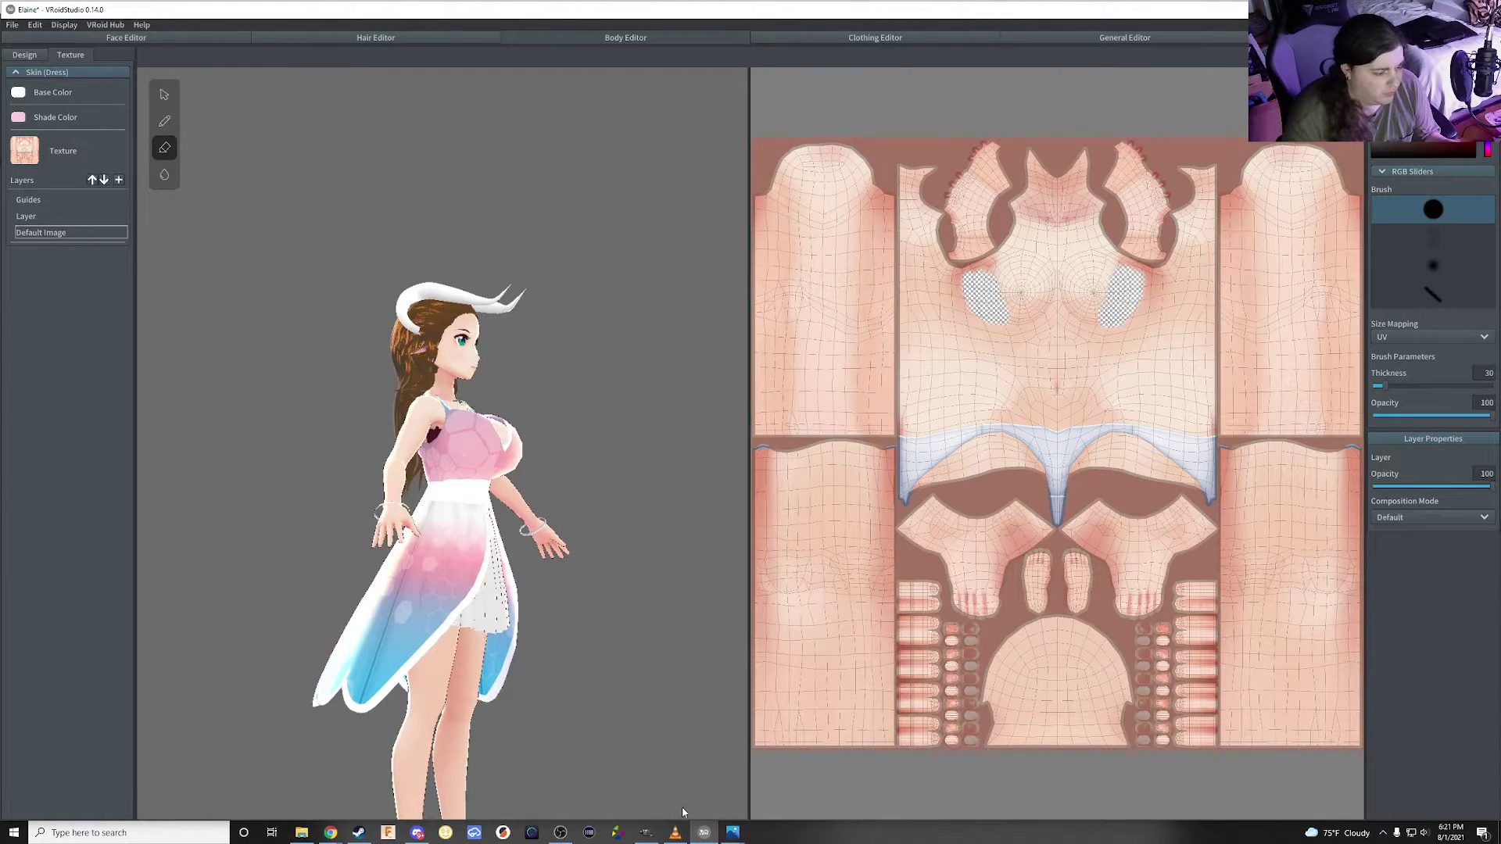
{"action": "left_click", "coordinate": [645, 832]}
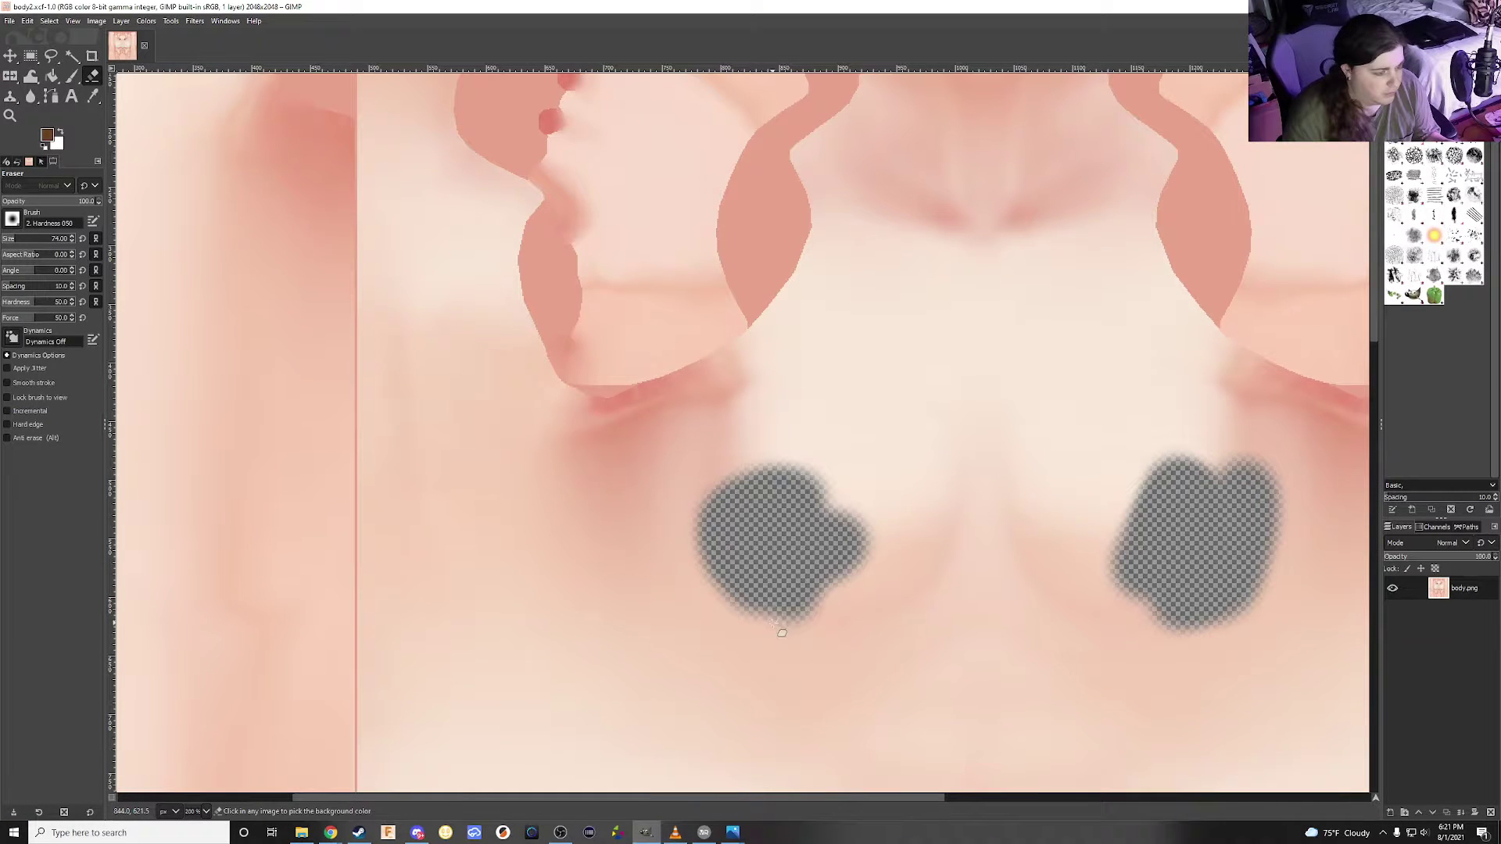
{"action": "scroll", "coordinate": [787, 598], "scroll_direction": "down", "scroll_amount": 5}
{"action": "scroll", "coordinate": [794, 597], "scroll_direction": "up", "scroll_amount": 7}
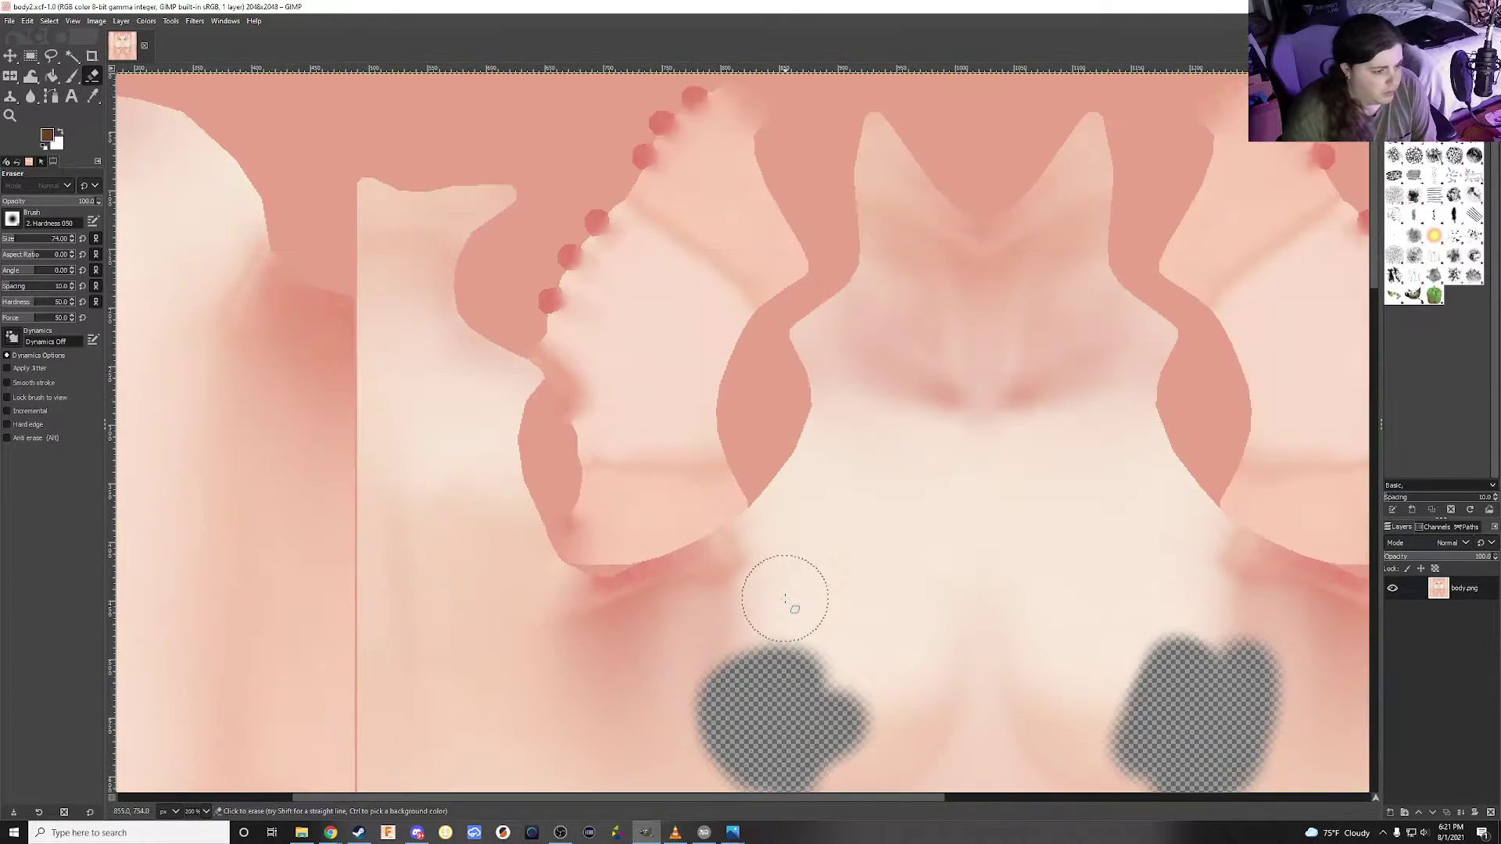
{"action": "scroll", "coordinate": [774, 610], "scroll_direction": "down", "scroll_amount": 2}
{"action": "left_click", "coordinate": [707, 835]}
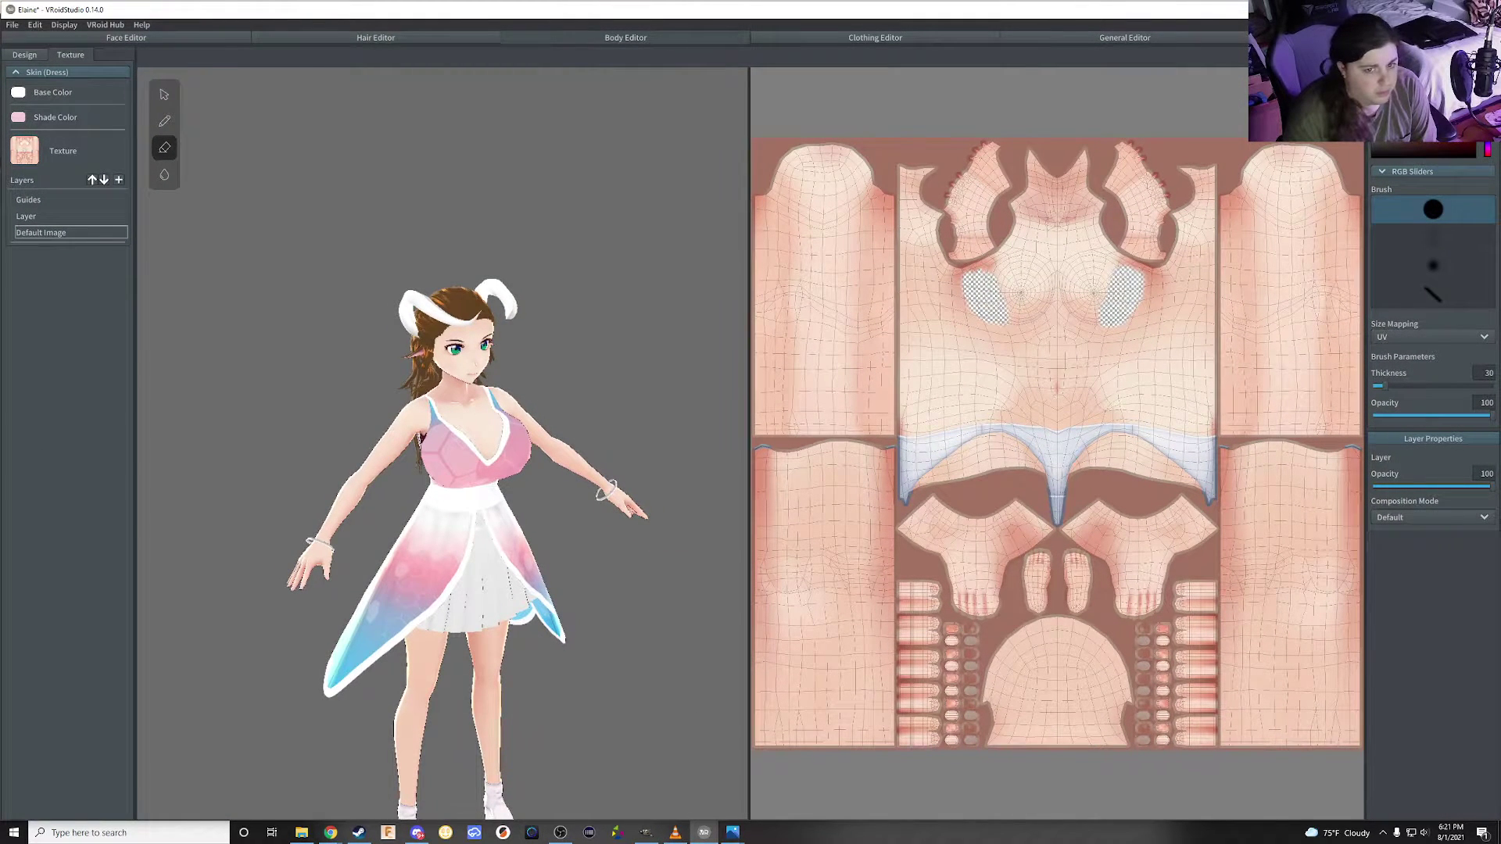
{"action": "key", "text": "alt+F4"}
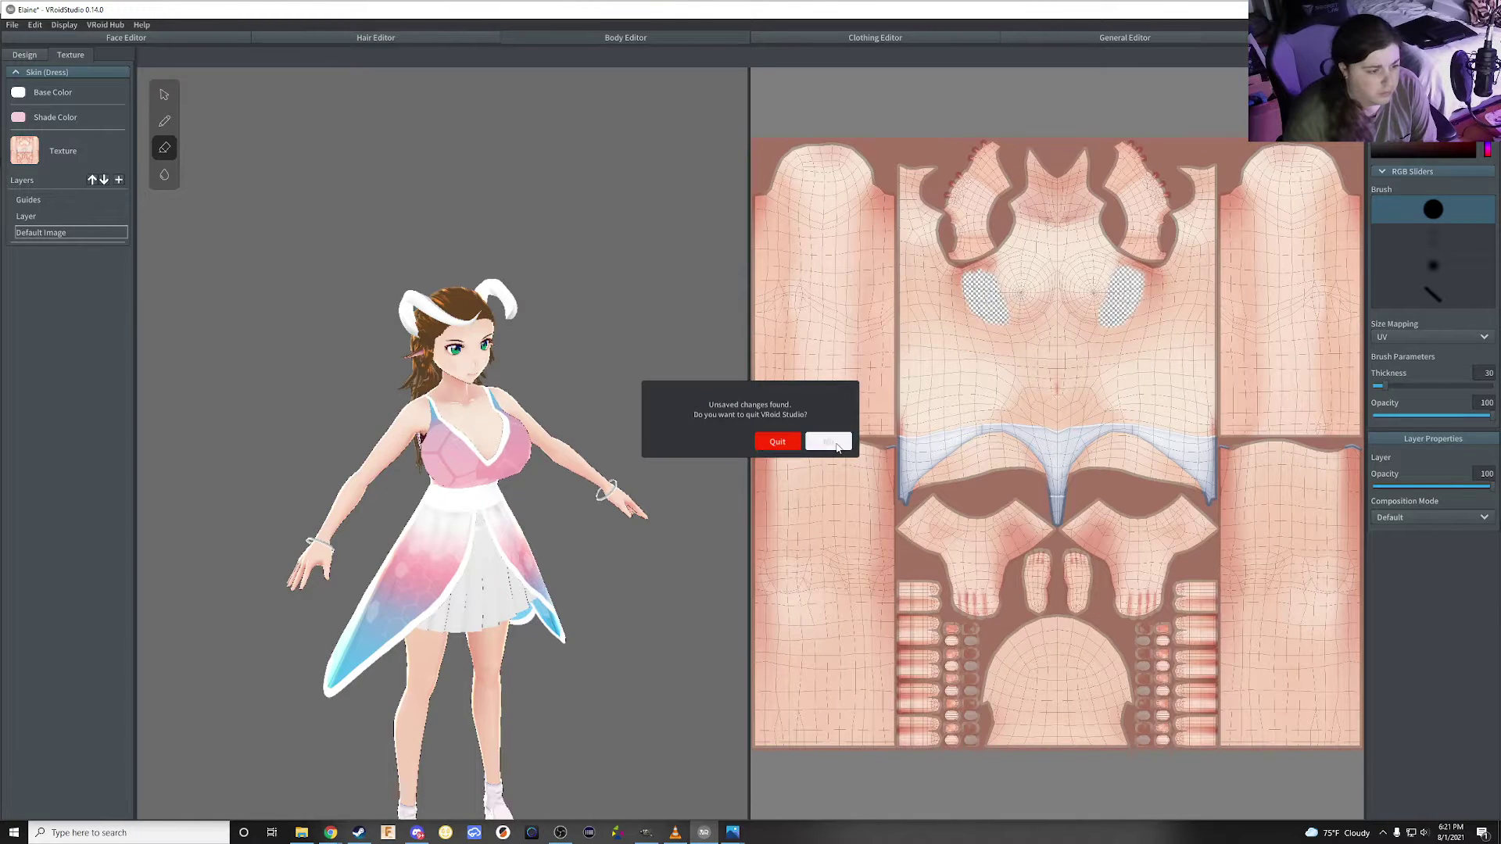
{"action": "left_click", "coordinate": [827, 442]}
Save the avatar via File > Save
{"action": "left_click", "coordinate": [13, 24]}
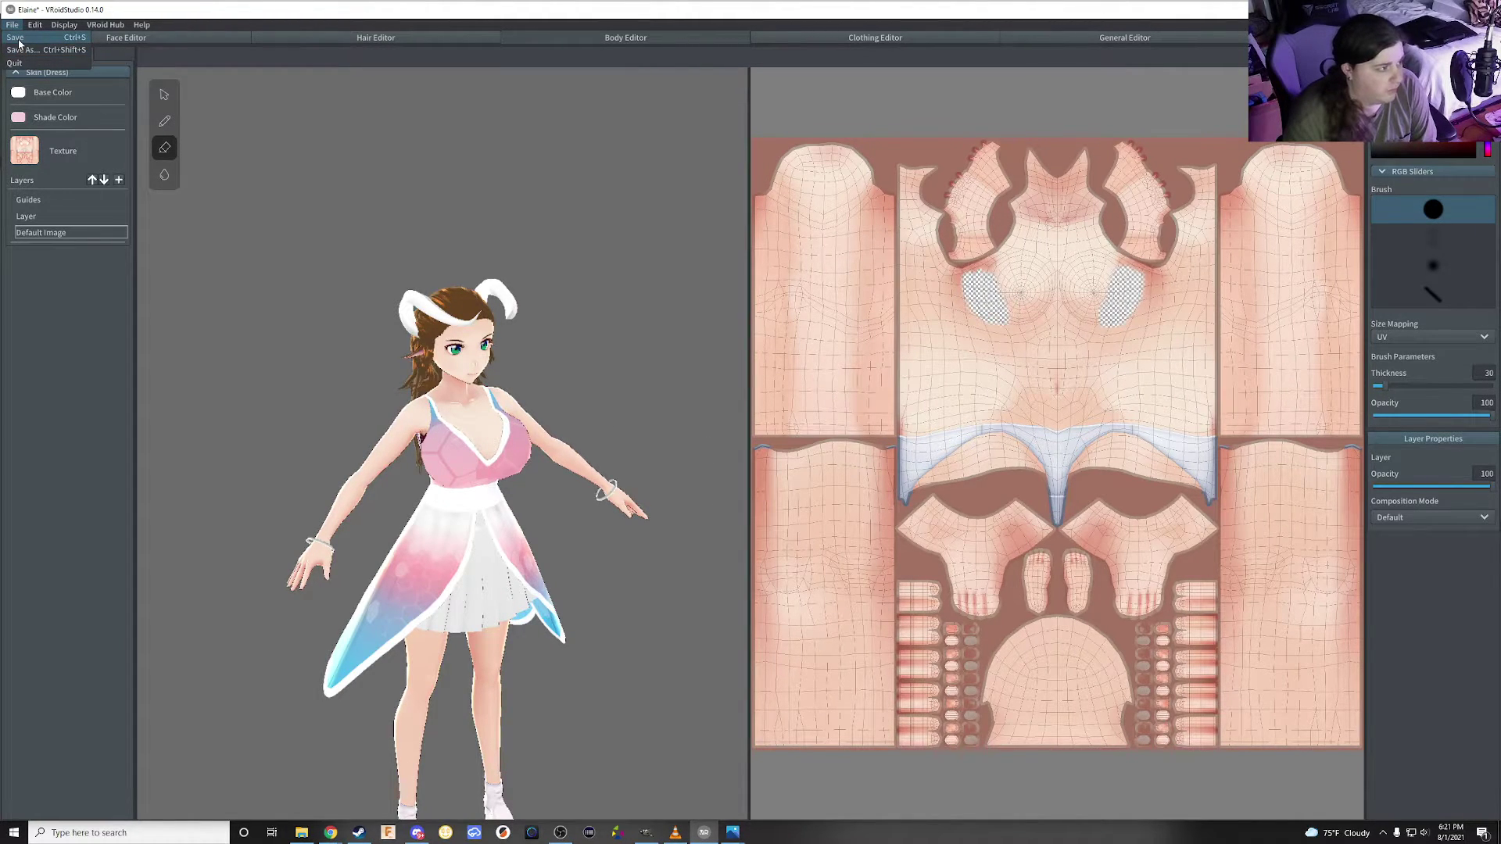
{"action": "left_click", "coordinate": [19, 37]}
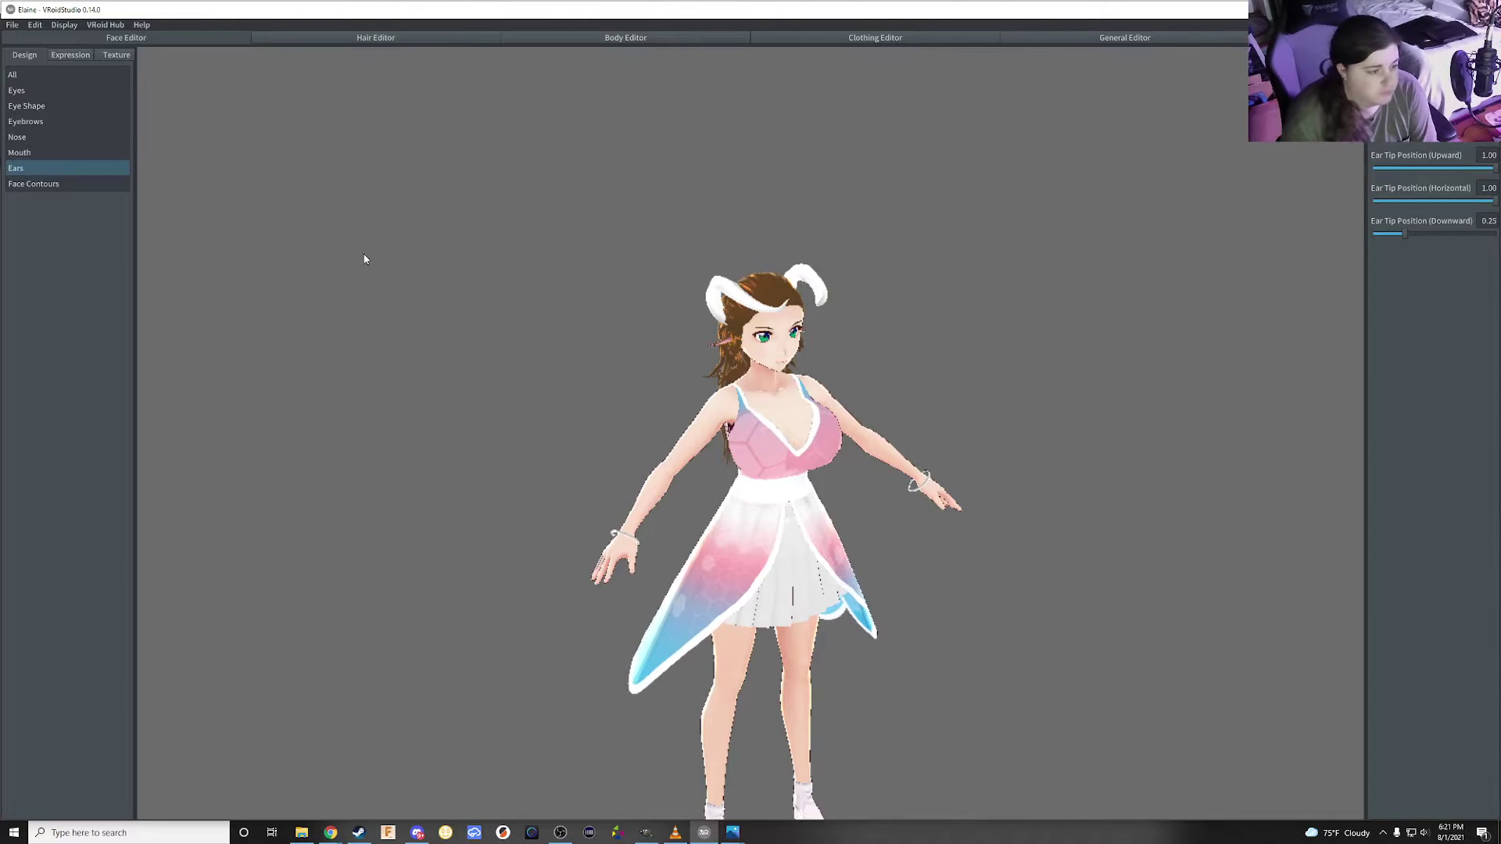
{"action": "left_click_drag", "start_coordinate": [365, 258], "coordinate": [1032, 222]}
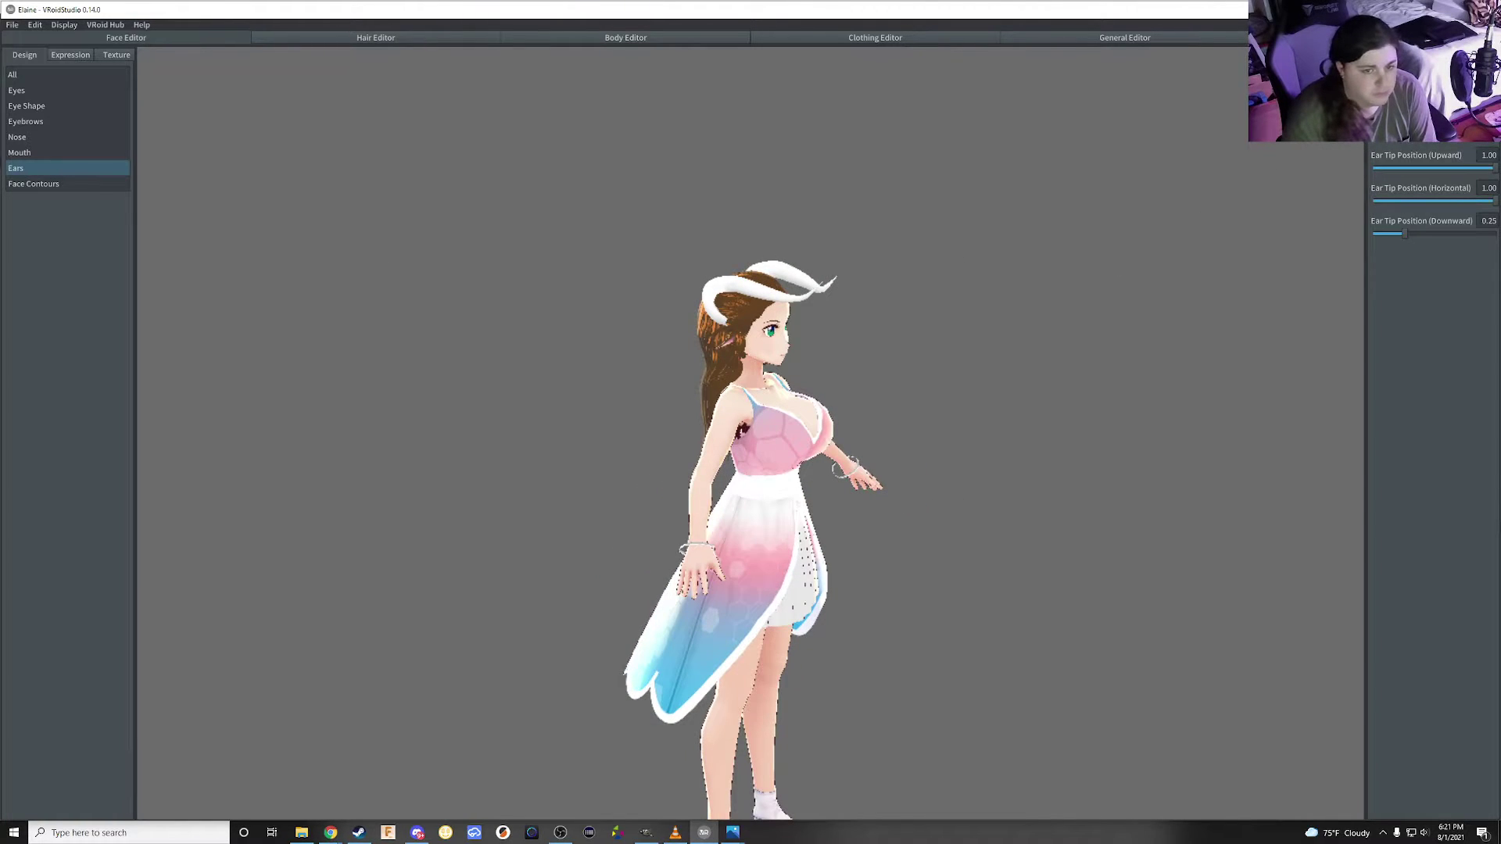
Relaunch VRoid Studio from the Steam library
{"action": "key", "text": "alt+Tab"}
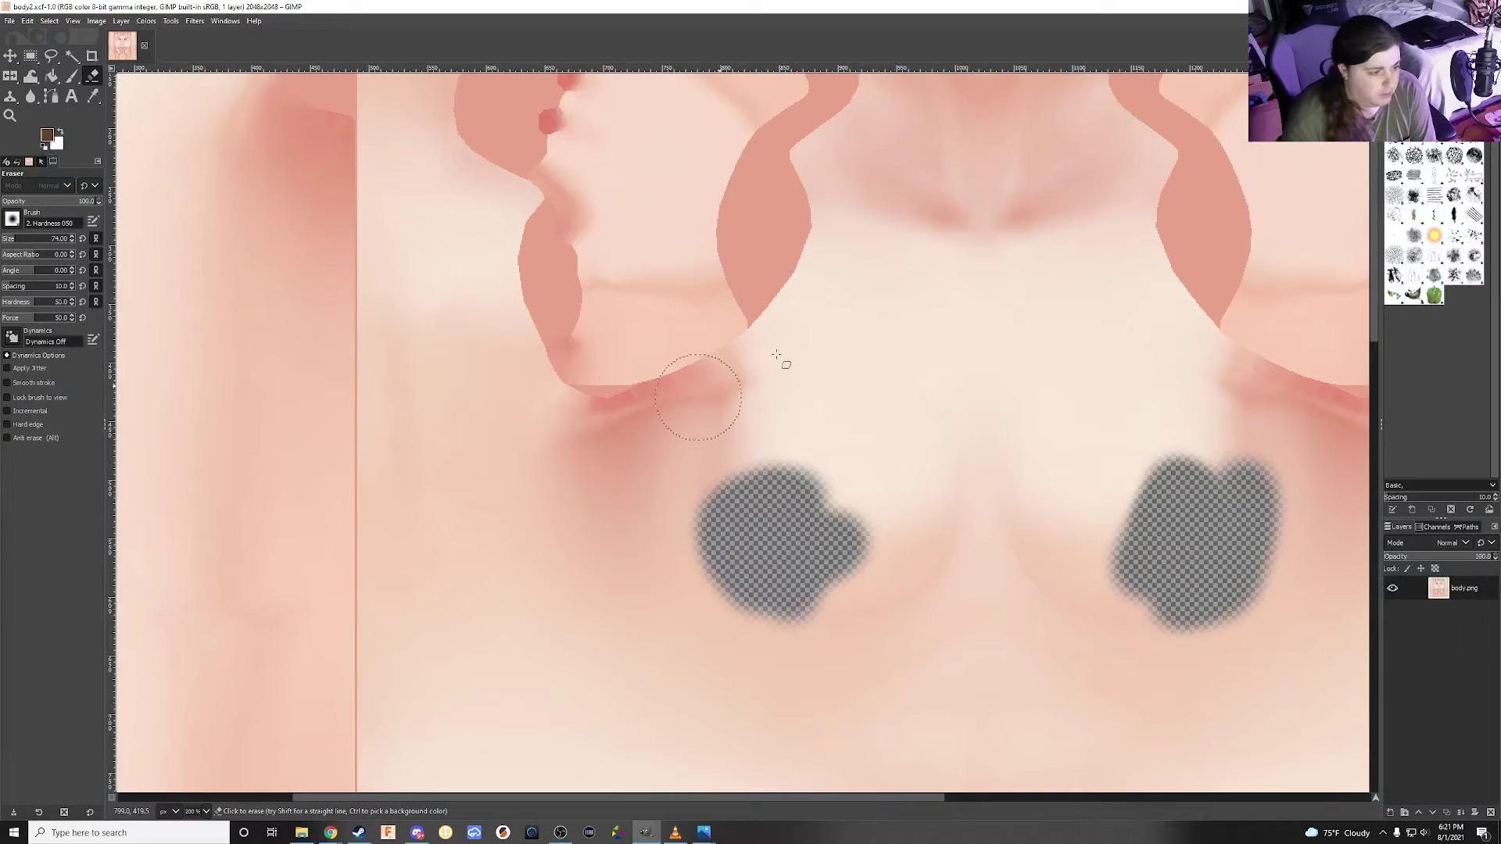
{"action": "left_click", "coordinate": [360, 832]}
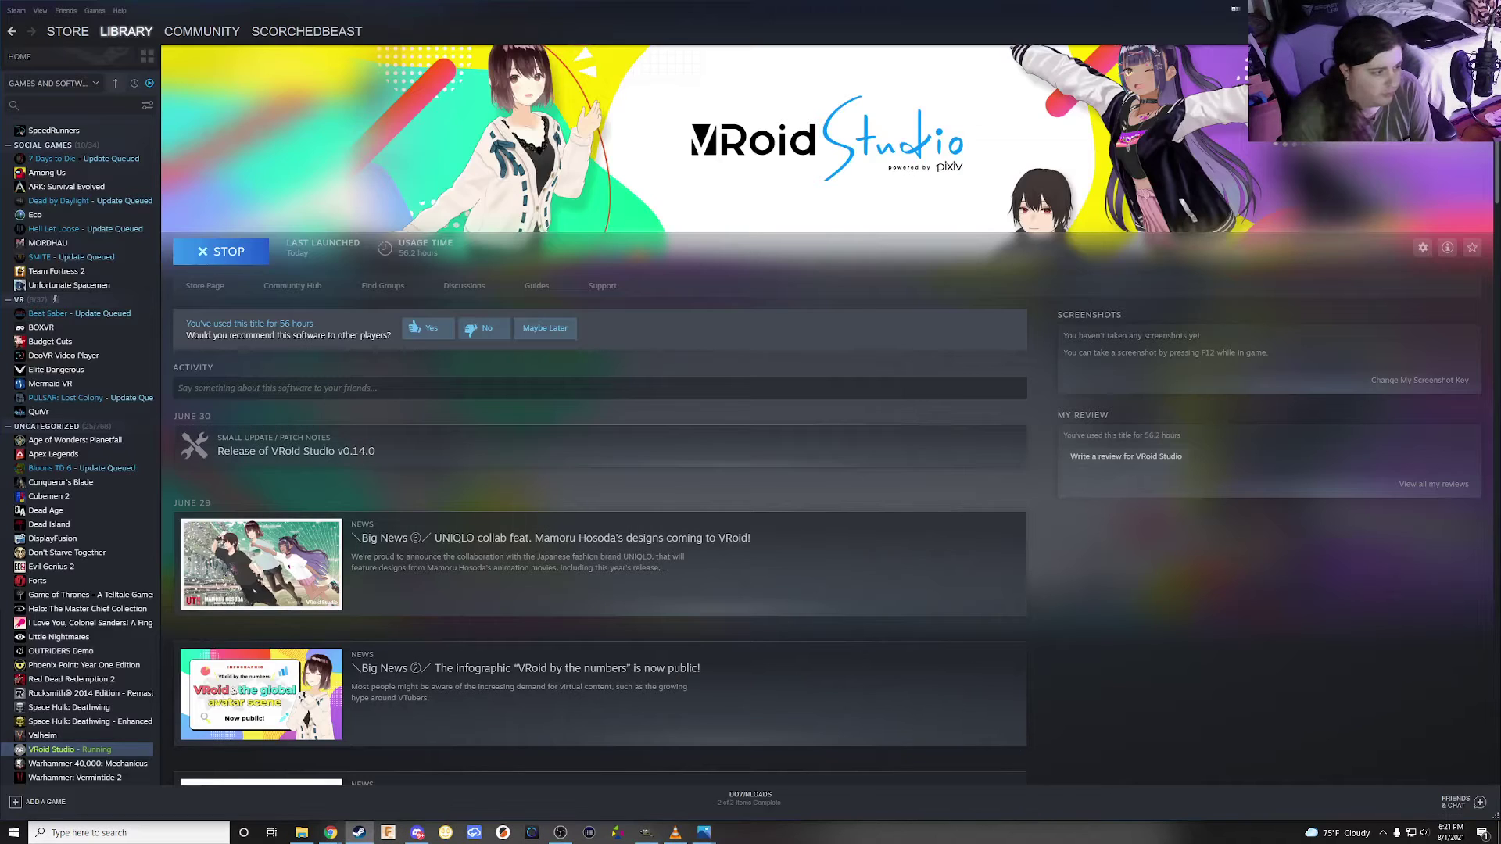
{"action": "left_click", "coordinate": [237, 258]}
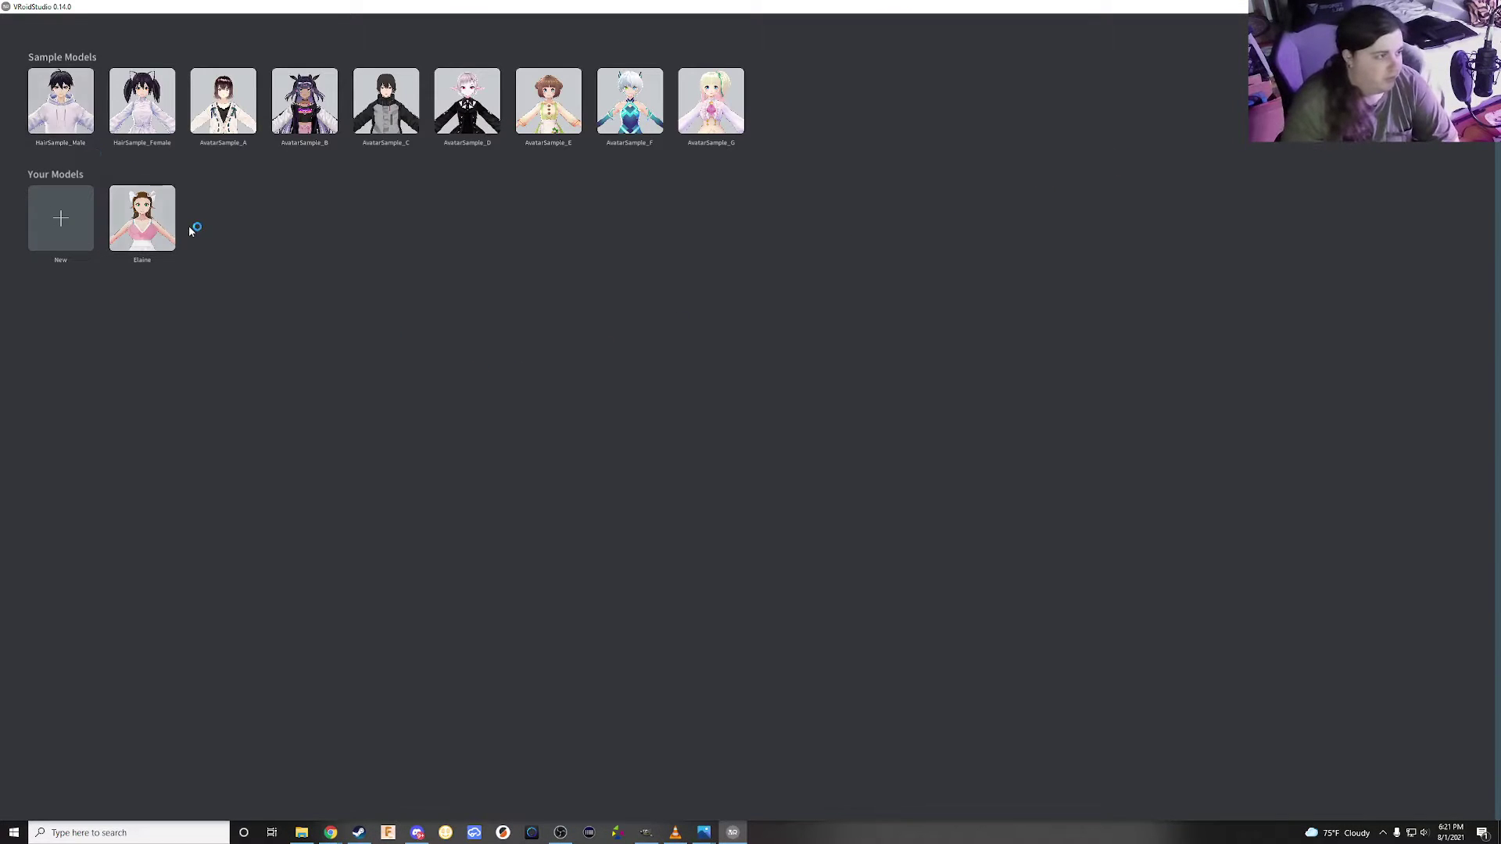
Open the saved horned avatar and go to Body Editor > Texture for the skin
{"action": "left_click", "coordinate": [159, 238]}
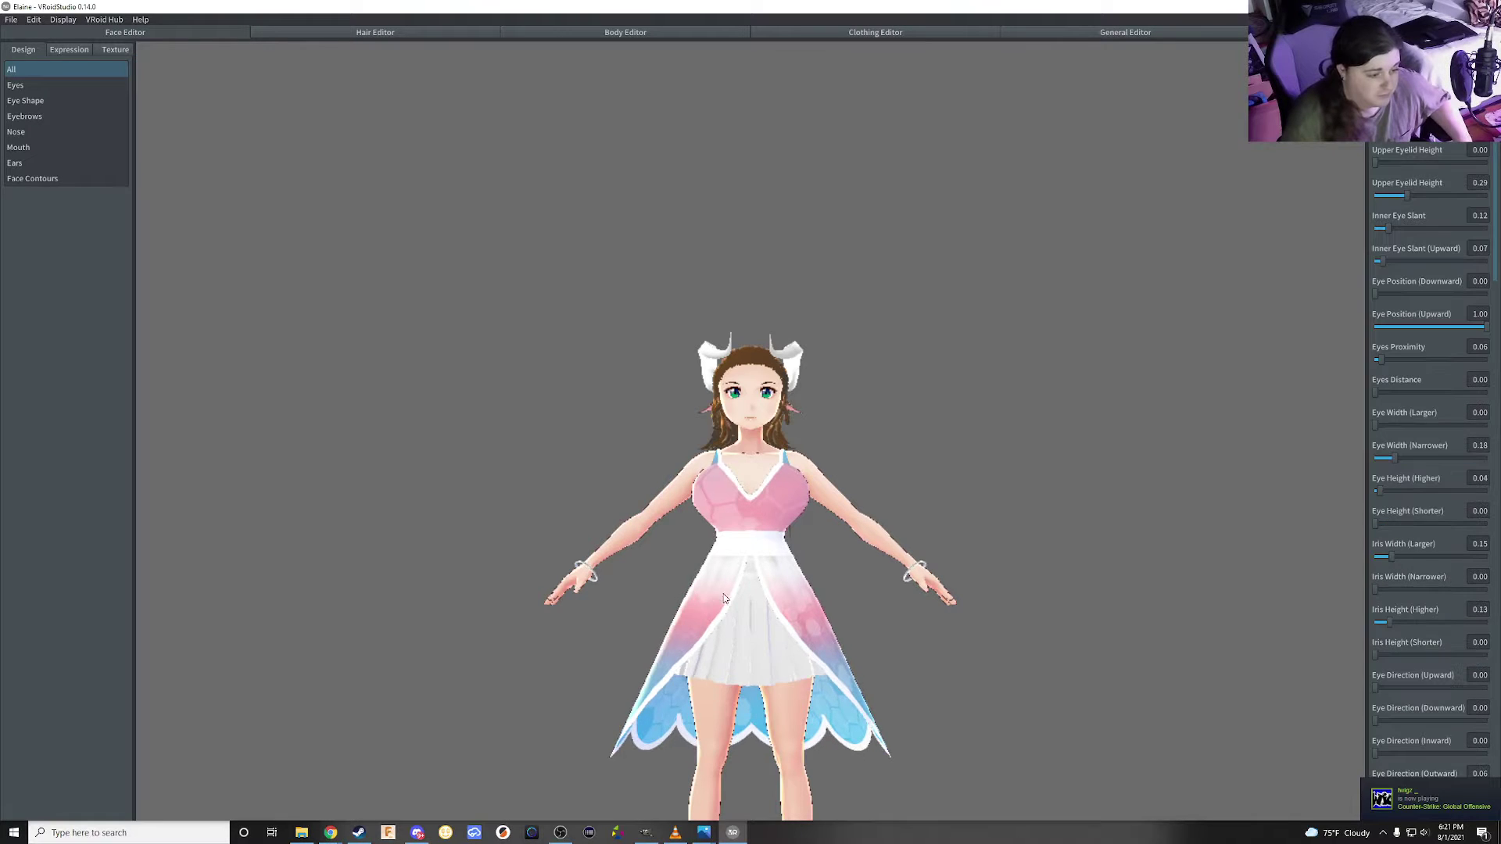
{"action": "mouse_move", "coordinate": [679, 598]}
{"action": "right_mouse_down"}
{"action": "mouse_move", "coordinate": [796, 599]}
{"action": "mouse_move", "coordinate": [702, 557]}
{"action": "mouse_move", "coordinate": [725, 592]}
{"action": "mouse_move", "coordinate": [704, 558]}
{"action": "mouse_move", "coordinate": [696, 594]}
{"action": "right_mouse_up"}
{"action": "scroll", "coordinate": [746, 591], "scroll_direction": "up", "scroll_amount": 2}
{"action": "scroll", "coordinate": [746, 584], "scroll_direction": "up", "scroll_amount": 3}
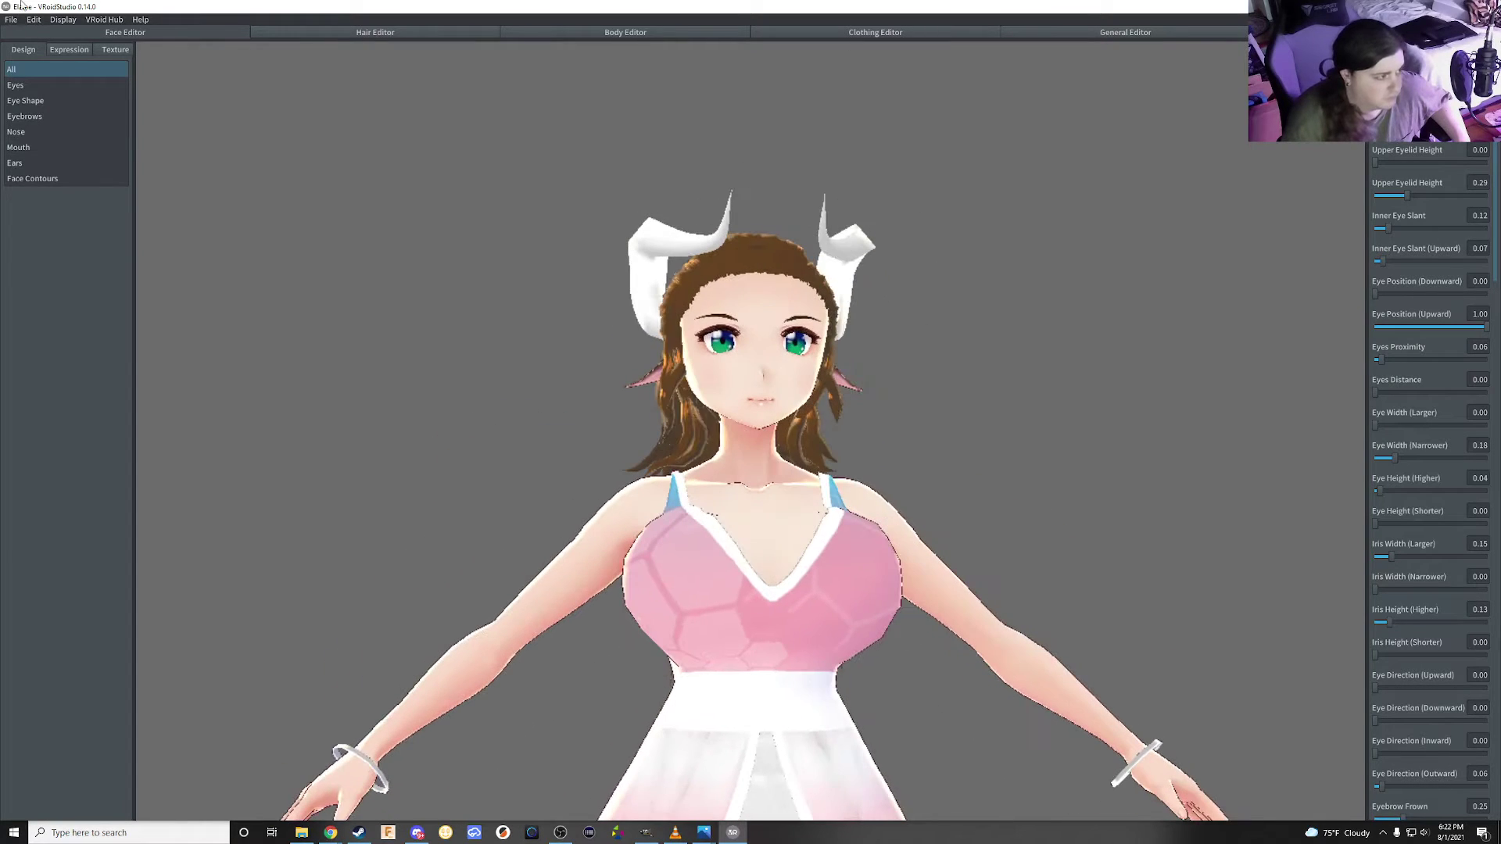
{"action": "left_click", "coordinate": [577, 34]}
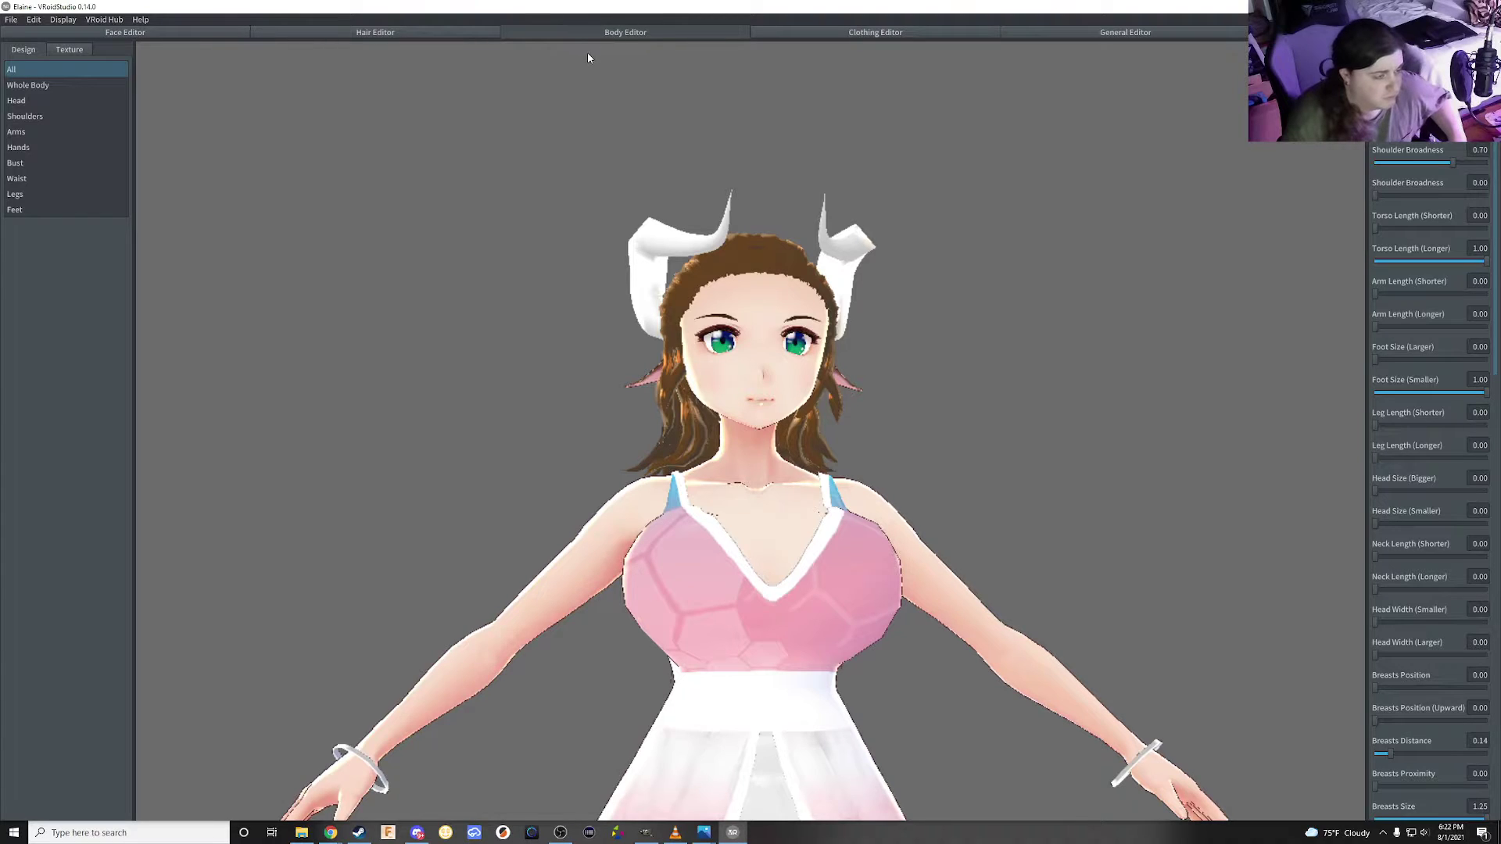
{"action": "mouse_move", "coordinate": [600, 539]}
{"action": "right_mouse_down"}
{"action": "mouse_move", "coordinate": [634, 557]}
{"action": "mouse_move", "coordinate": [553, 295]}
{"action": "right_mouse_up"}
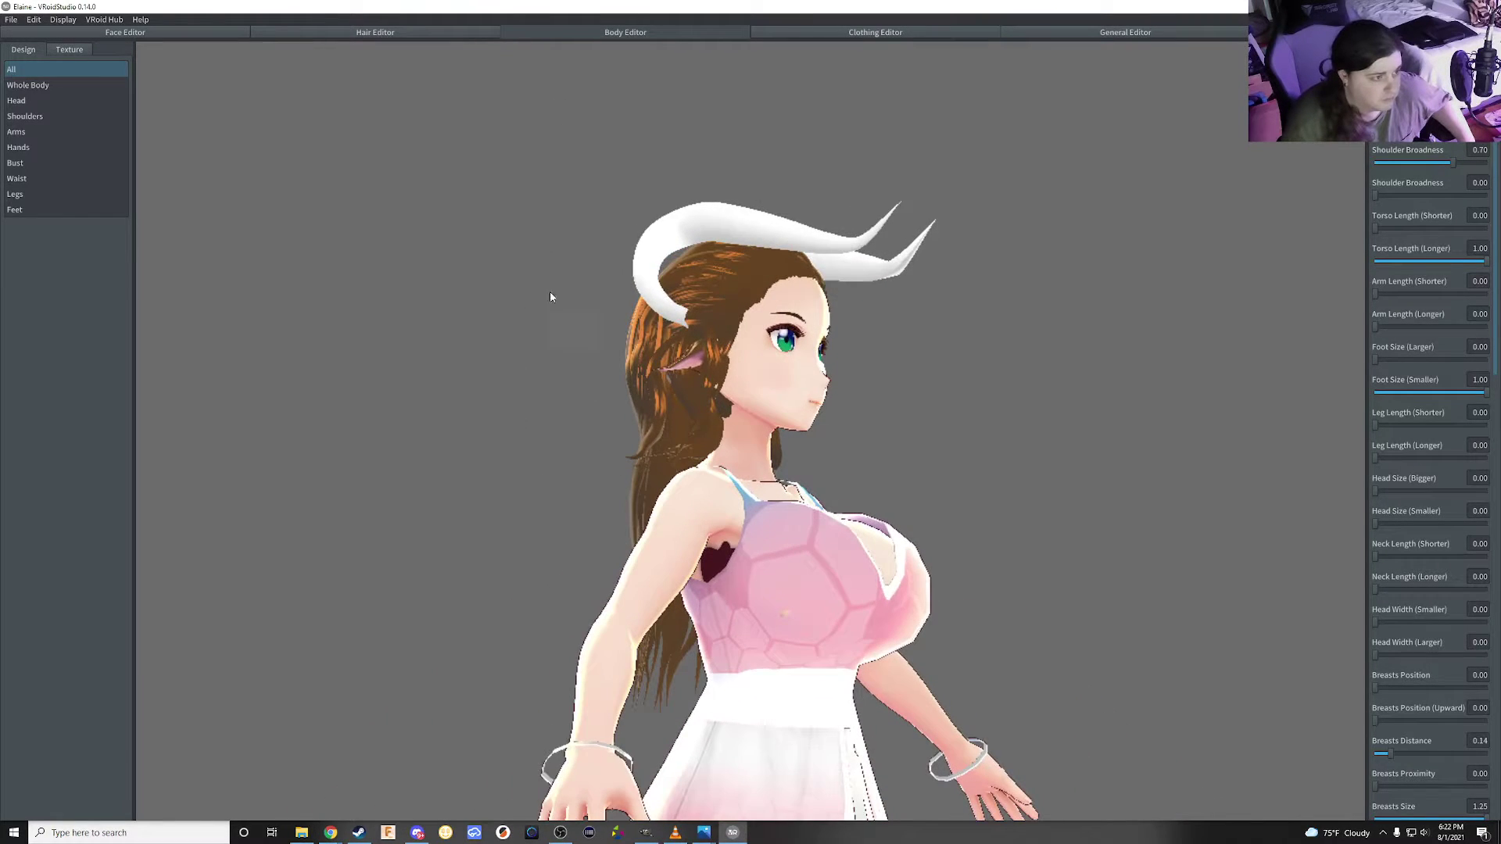
{"action": "left_click", "coordinate": [63, 53]}
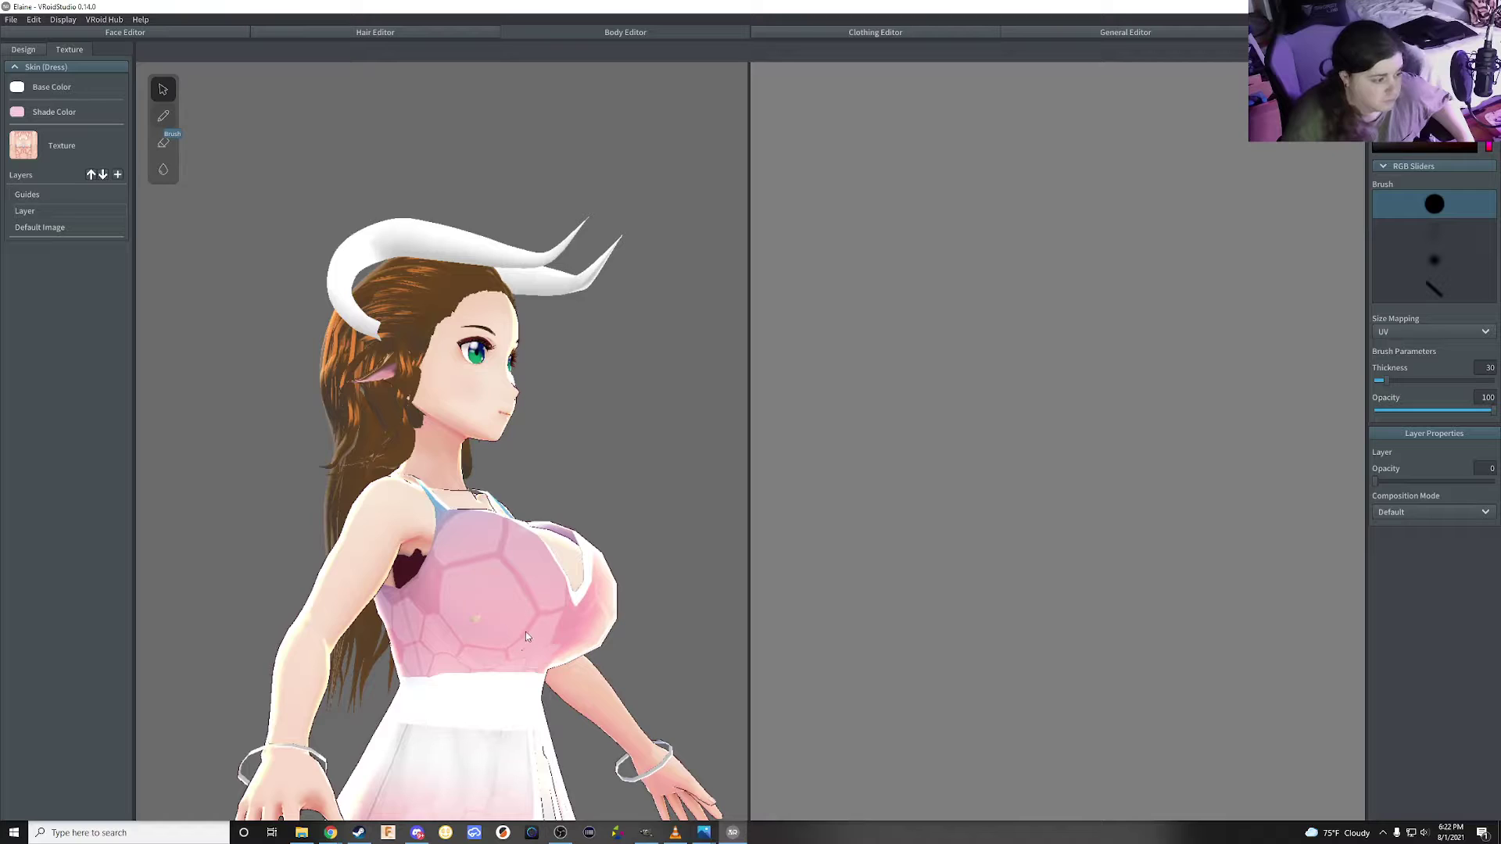
On the blank paint layer, paint dark red into the left chest patch
{"action": "right_click_drag", "start_coordinate": [498, 655], "coordinate": [516, 657]}
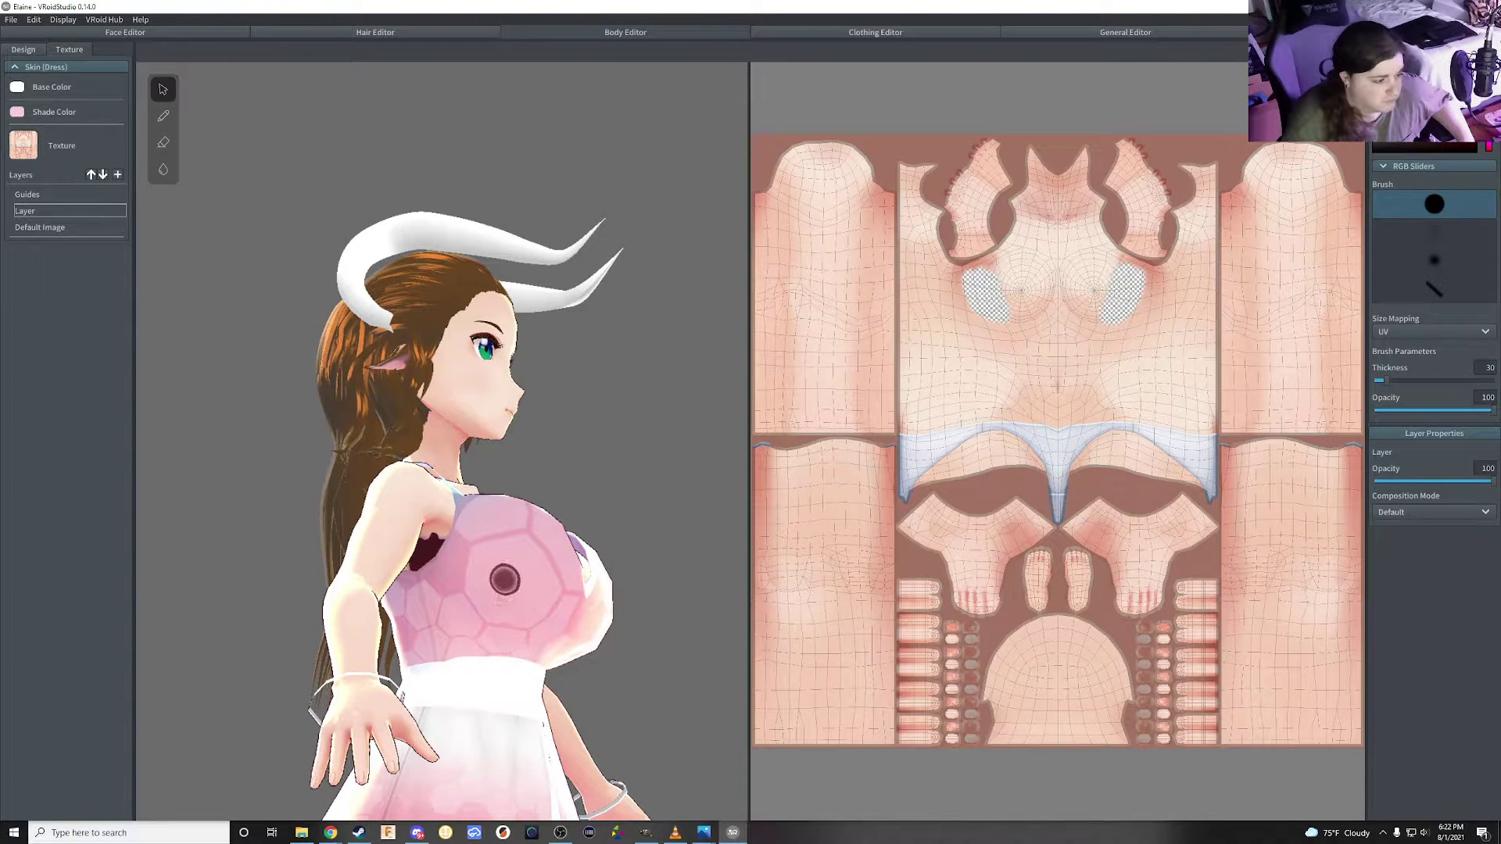
{"action": "left_click", "coordinate": [505, 585]}
{"action": "left_click_drag", "start_coordinate": [505, 585], "coordinate": [496, 597]}
{"action": "left_click_drag", "start_coordinate": [494, 597], "coordinate": [489, 547]}
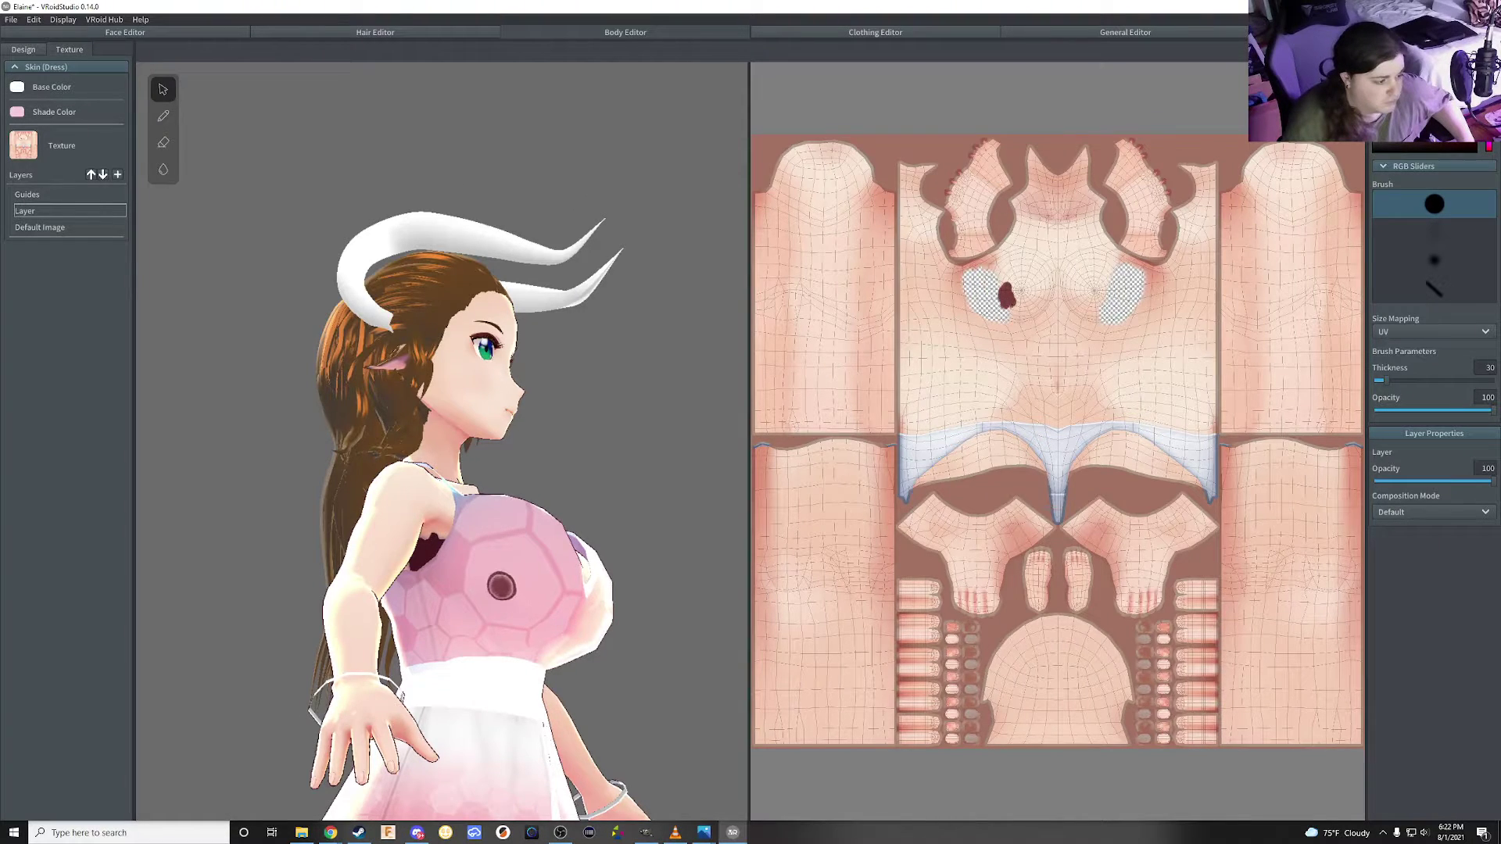
{"action": "left_click_drag", "start_coordinate": [514, 602], "coordinate": [515, 613]}
{"action": "mouse_move", "coordinate": [509, 606]}
{"action": "right_mouse_down"}
{"action": "mouse_move", "coordinate": [352, 602]}
{"action": "mouse_move", "coordinate": [534, 591]}
{"action": "mouse_move", "coordinate": [468, 582]}
{"action": "right_mouse_up"}
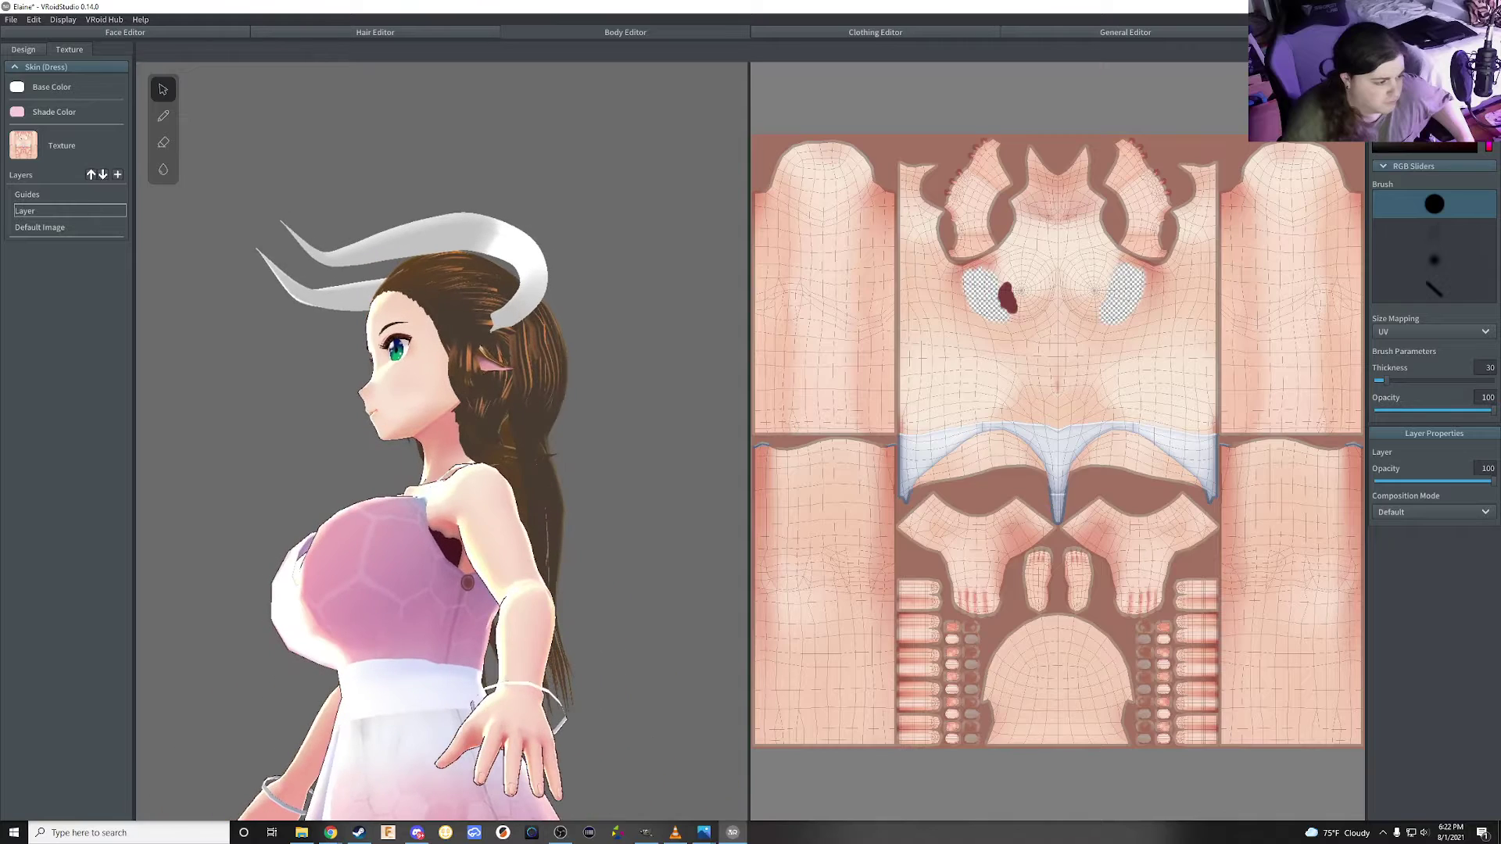
Paint dark red into the right chest patch, extending it downward
{"action": "mouse_move", "coordinate": [418, 558]}
{"action": "left_mouse_down"}
{"action": "mouse_move", "coordinate": [391, 602]}
{"action": "mouse_move", "coordinate": [364, 594]}
{"action": "left_mouse_up"}
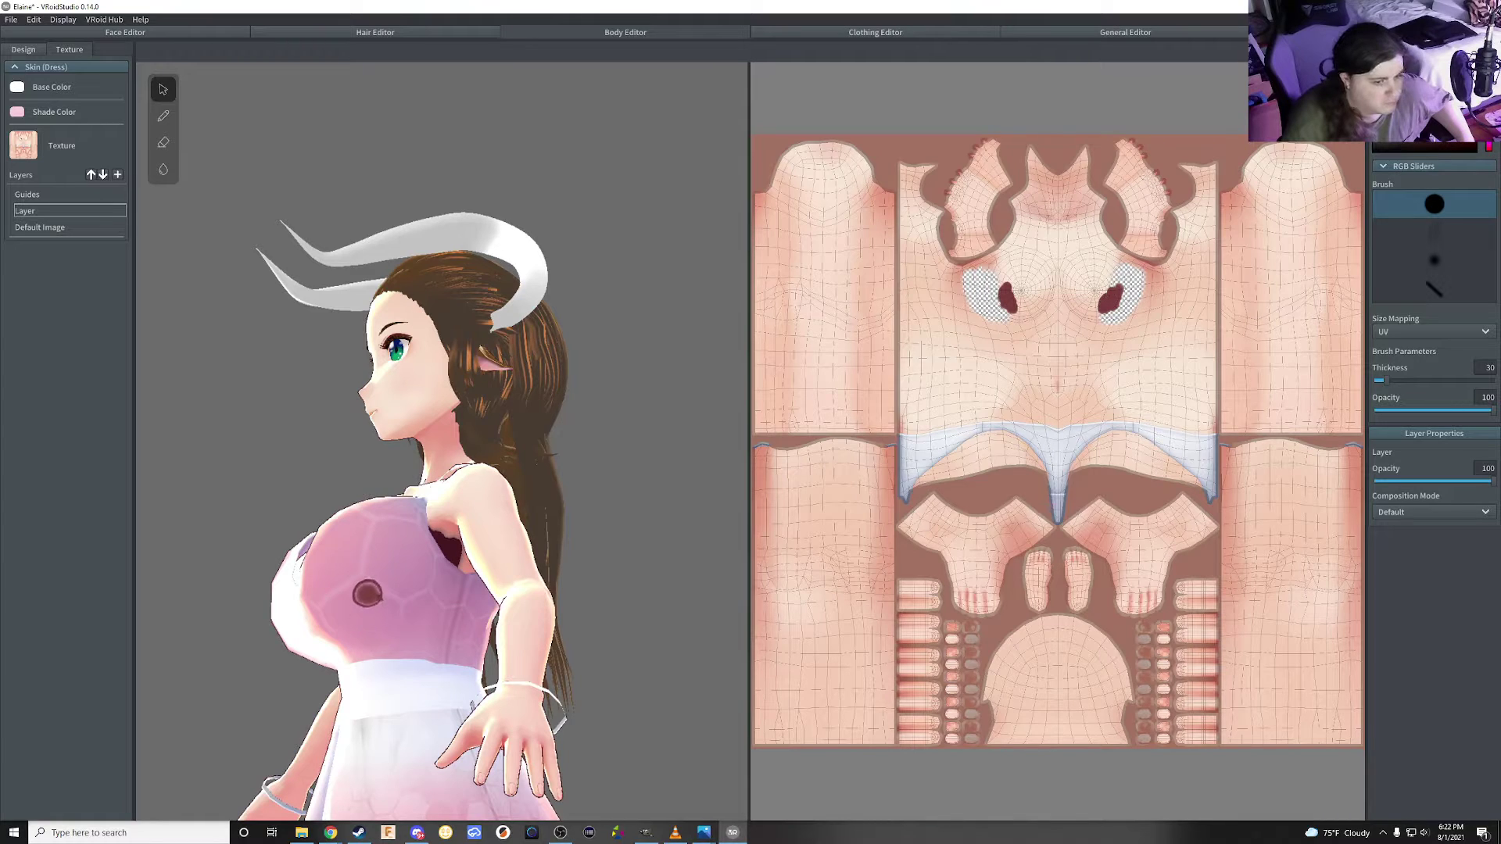
{"action": "right_click_drag", "start_coordinate": [364, 594], "coordinate": [368, 618]}
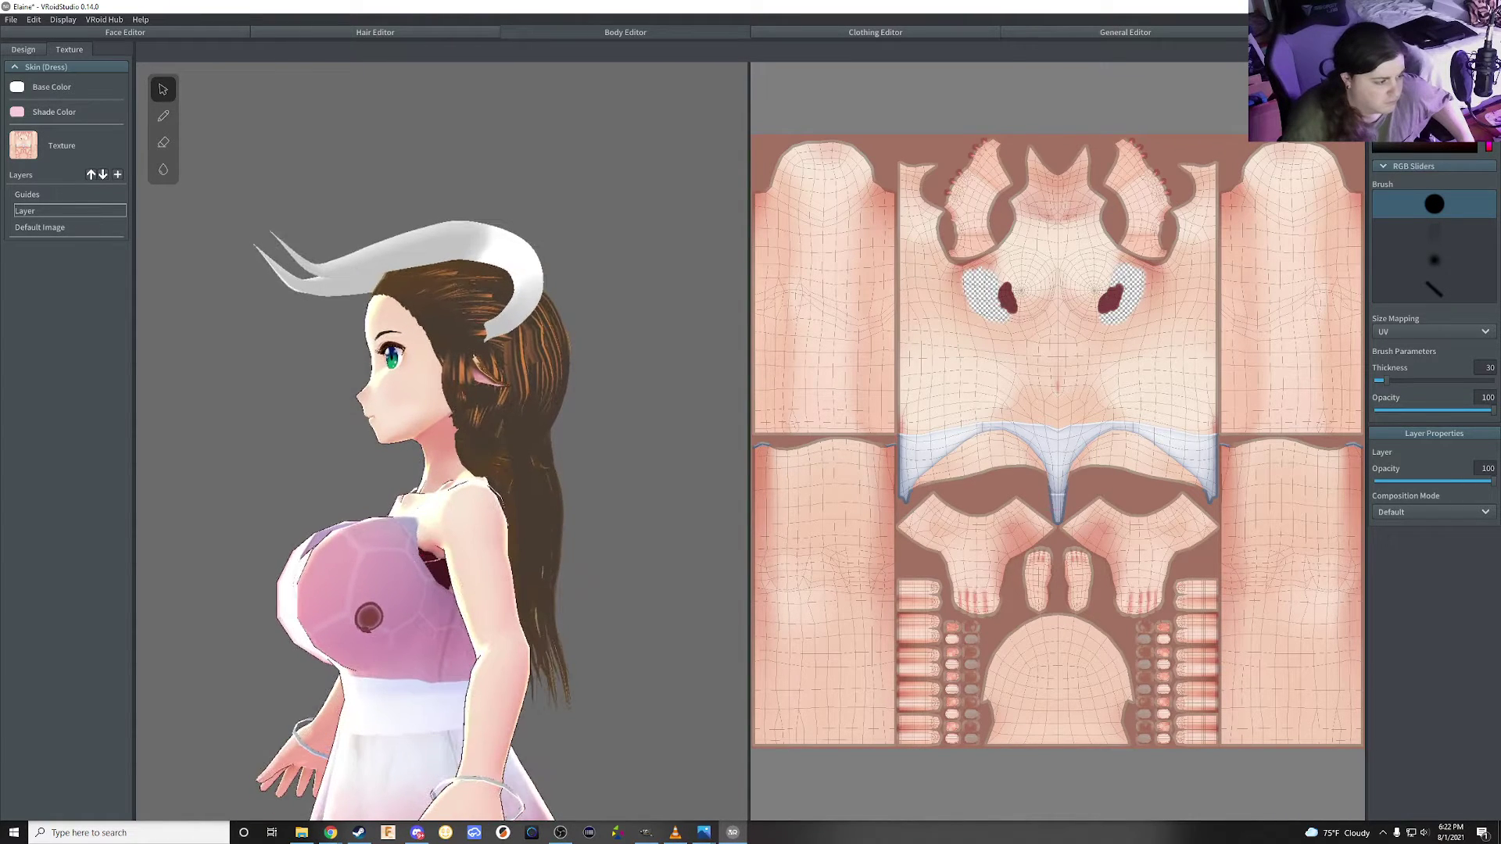
{"action": "left_click", "coordinate": [365, 630]}
{"action": "left_click_drag", "start_coordinate": [387, 617], "coordinate": [368, 653]}
{"action": "right_click_drag", "start_coordinate": [367, 653], "coordinate": [379, 672]}
Orbit the model to check the red chest marks from front and side
{"action": "right_click_drag", "start_coordinate": [397, 596], "coordinate": [362, 630]}
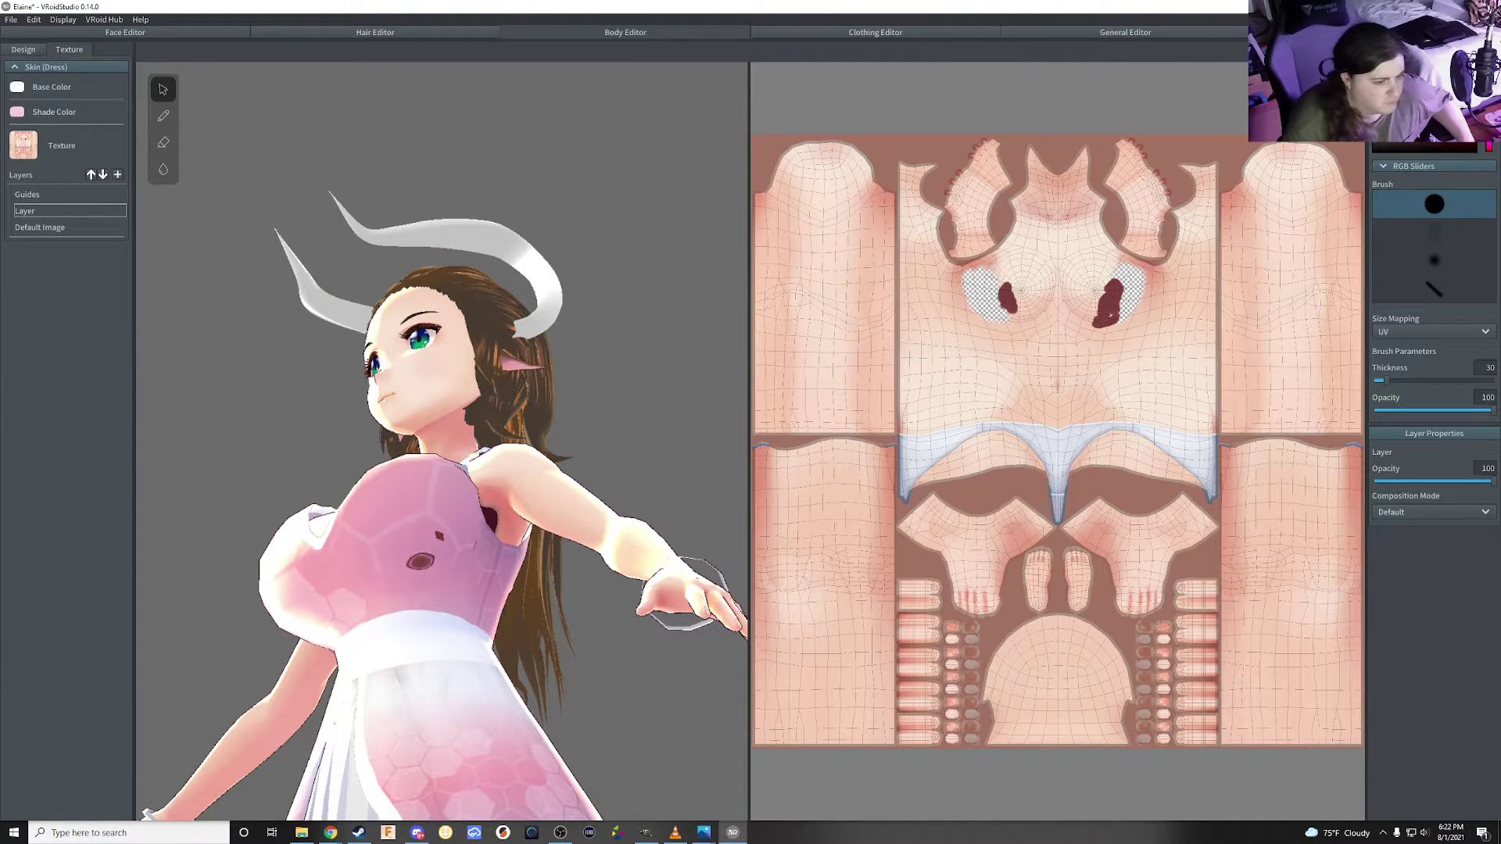
{"action": "right_click_drag", "start_coordinate": [422, 566], "coordinate": [342, 584]}
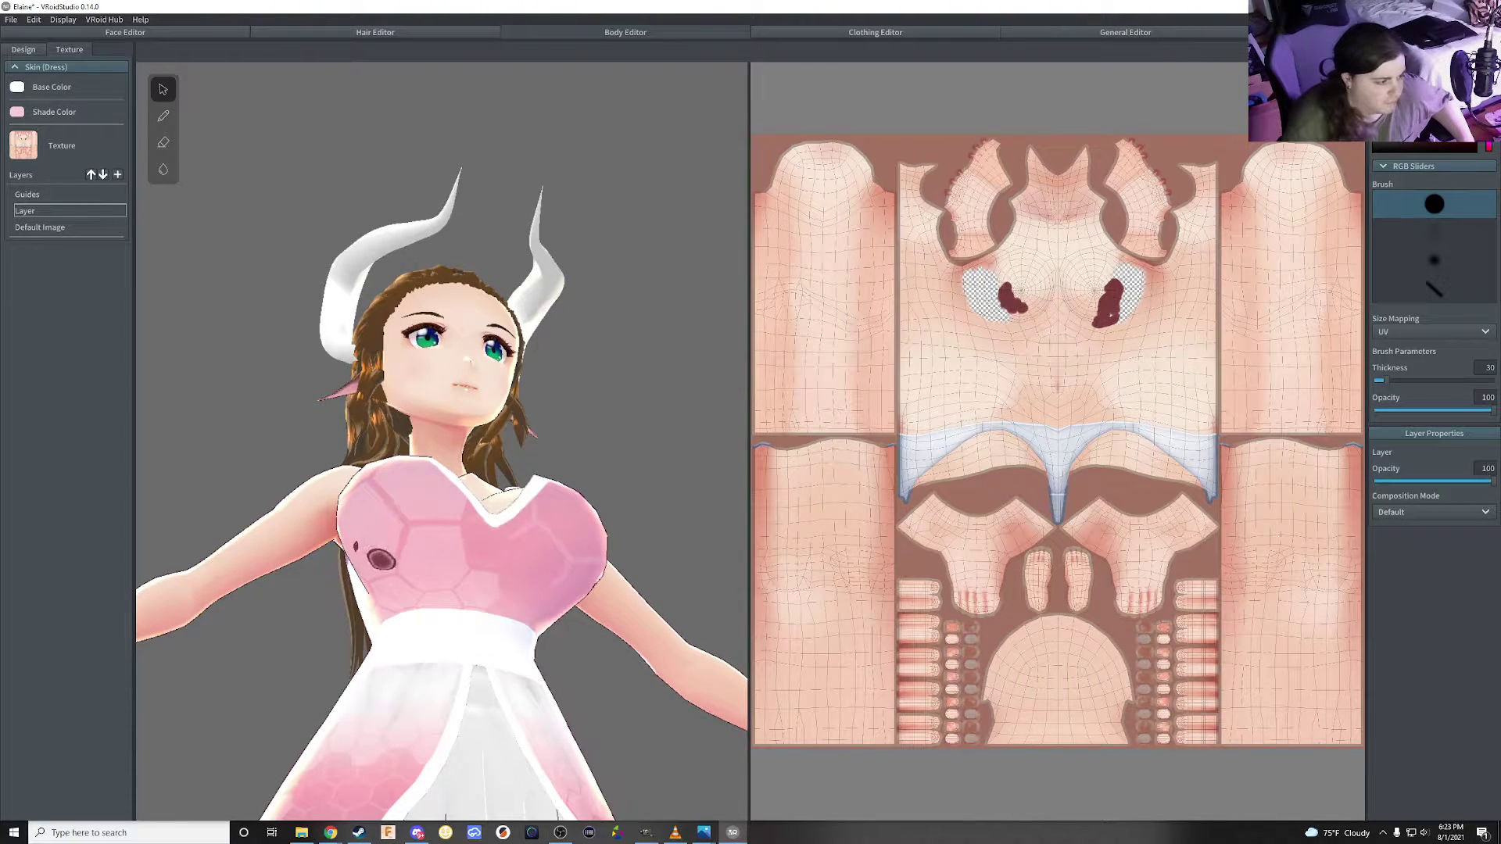
{"action": "right_click_drag", "start_coordinate": [341, 585], "coordinate": [316, 603]}
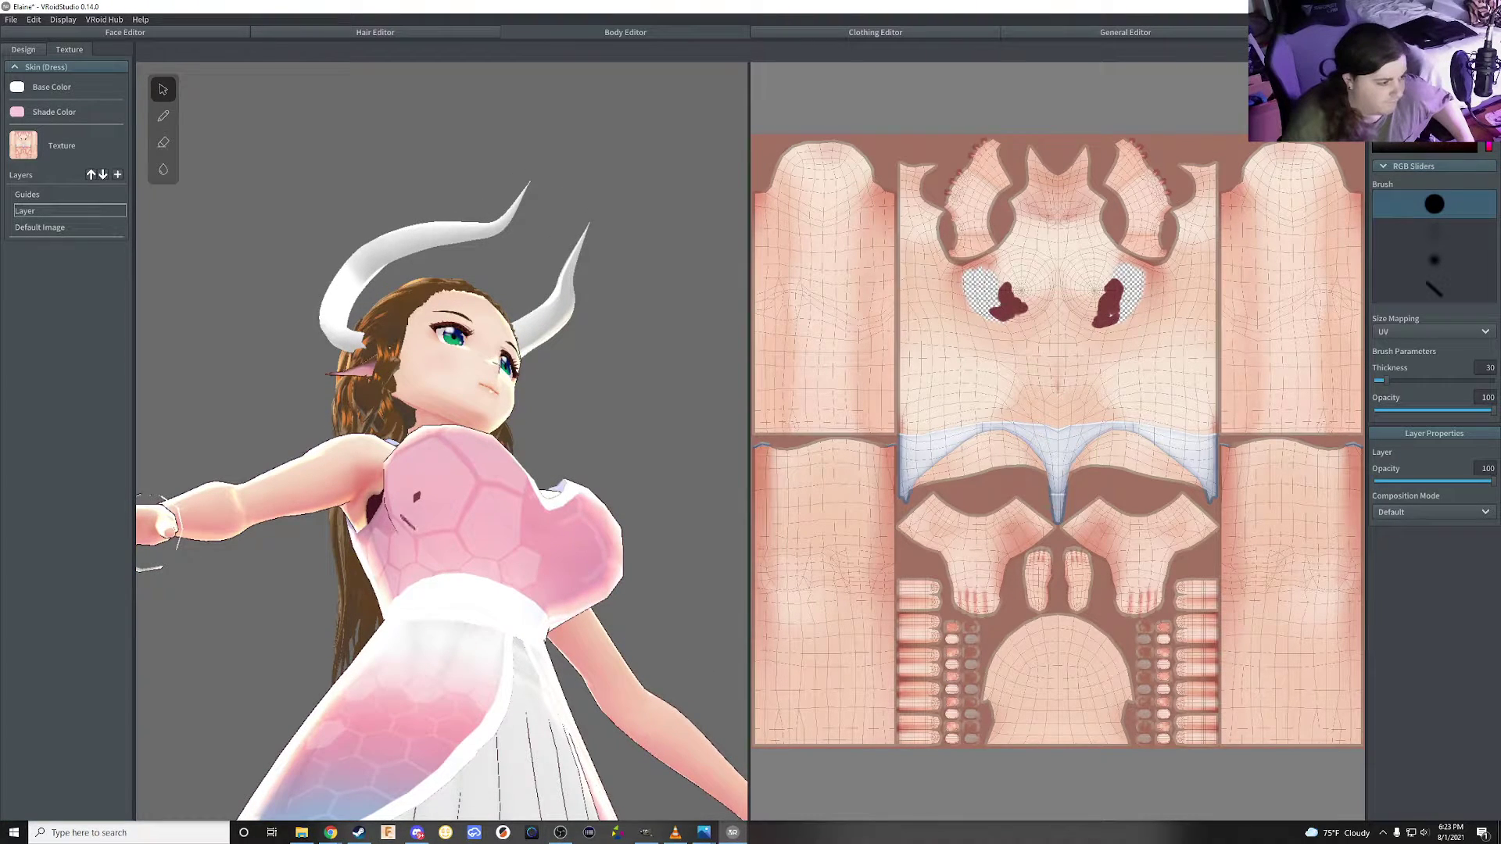
{"action": "mouse_move", "coordinate": [406, 522]}
{"action": "right_mouse_down"}
{"action": "mouse_move", "coordinate": [446, 543]}
{"action": "mouse_move", "coordinate": [469, 535]}
{"action": "mouse_move", "coordinate": [454, 528]}
{"action": "mouse_move", "coordinate": [500, 528]}
{"action": "right_mouse_up"}
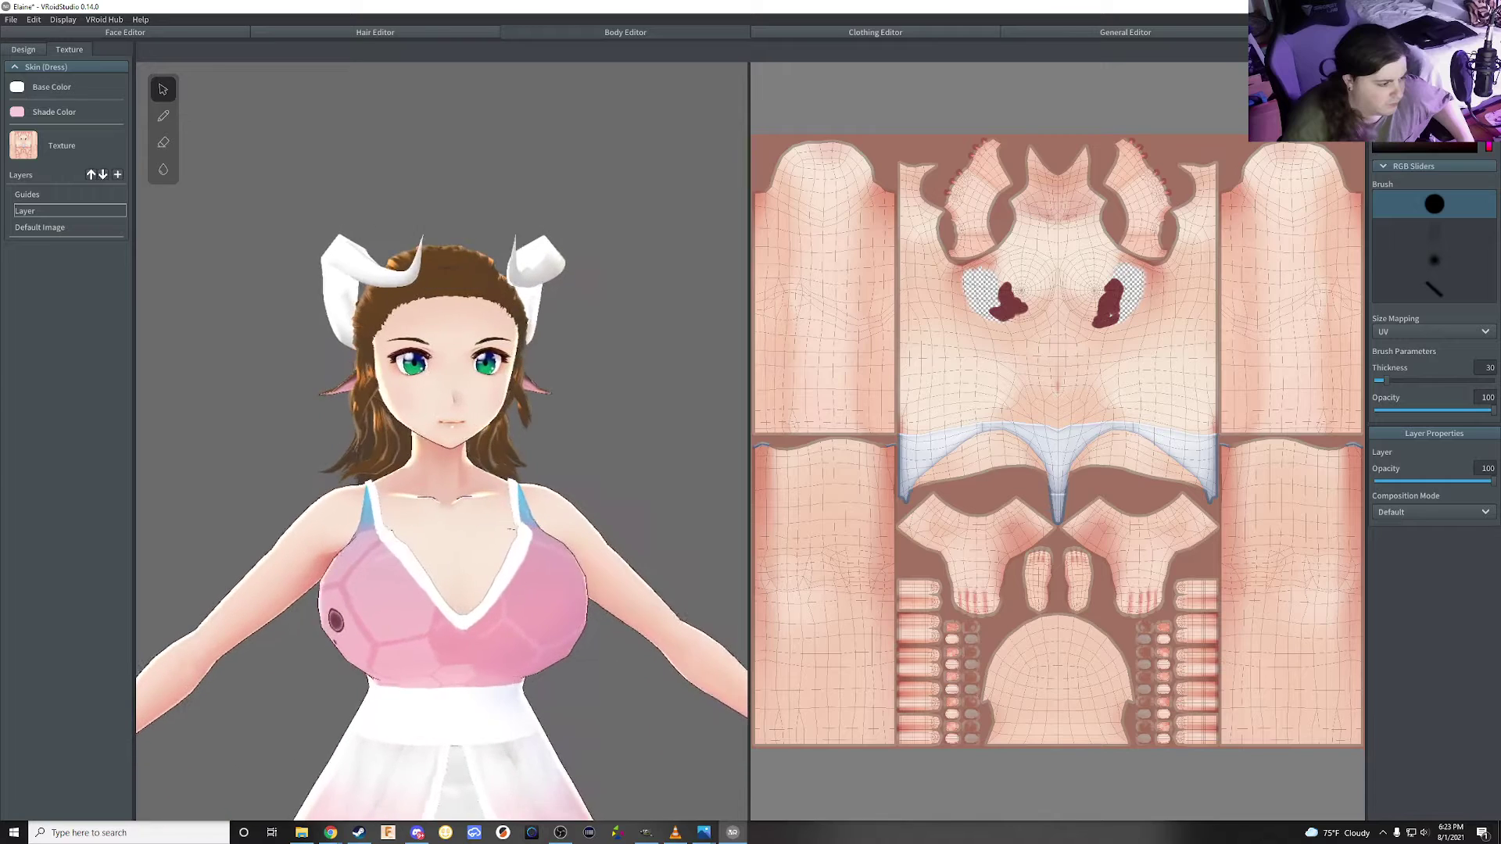
Export the painted skin layer as body2 to Pictures
{"action": "scroll", "coordinate": [441, 438], "scroll_direction": "up", "scroll_amount": 2}
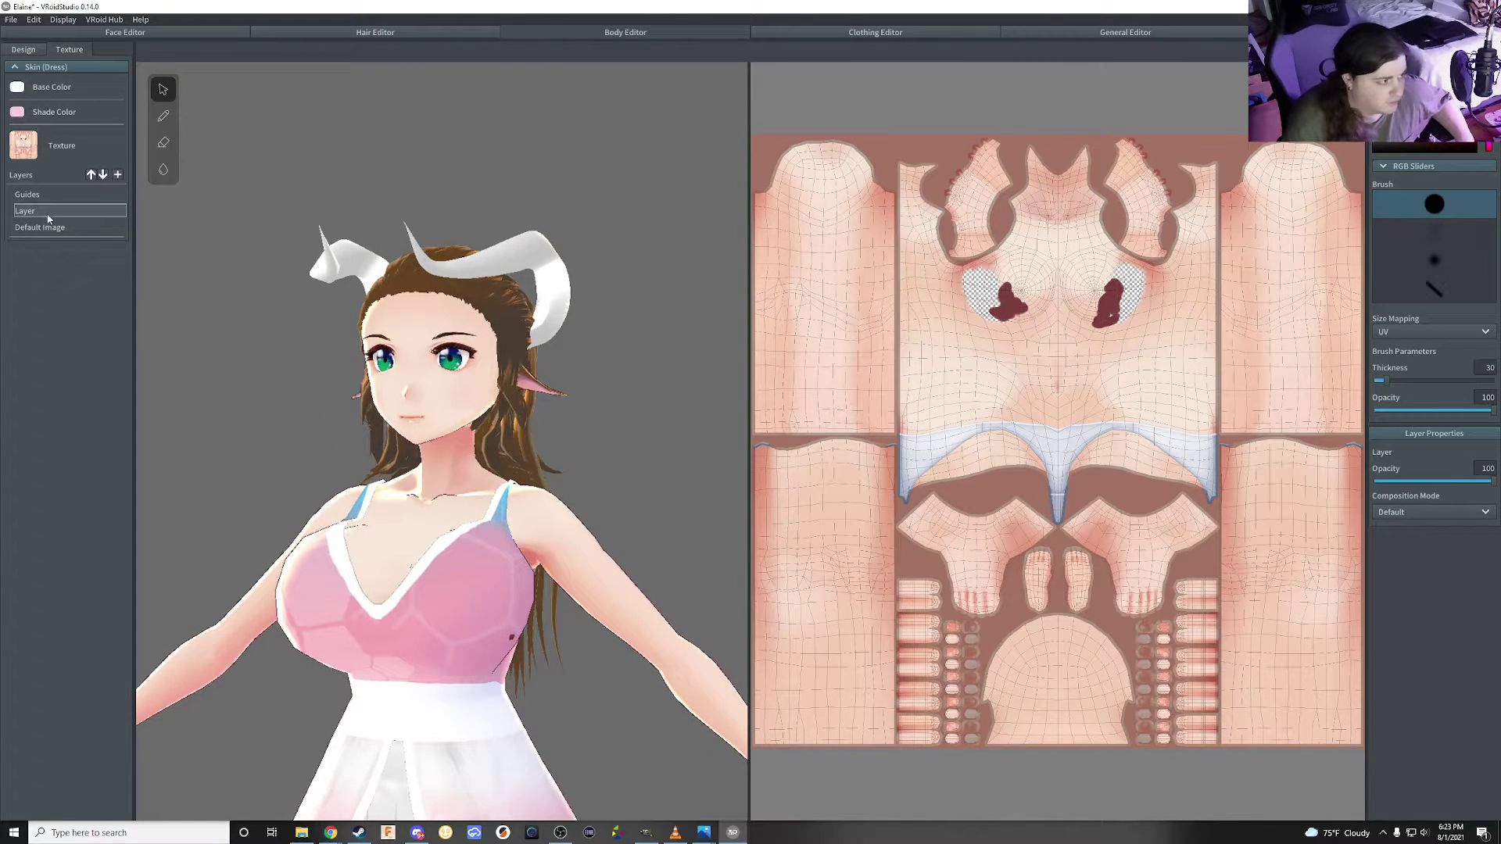
{"action": "right_click", "coordinate": [35, 230]}
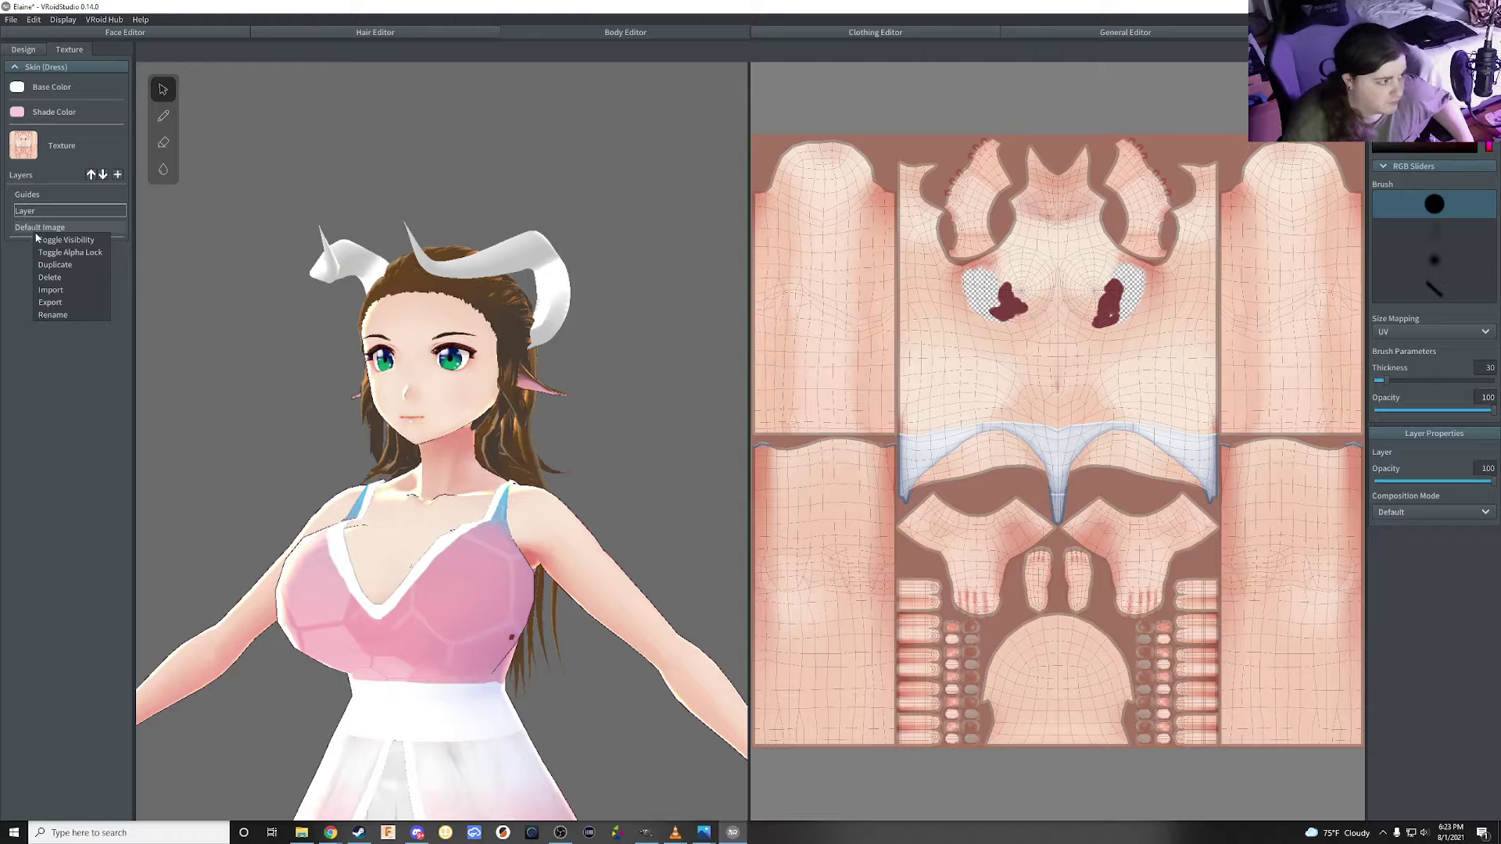
{"action": "left_click", "coordinate": [49, 304]}
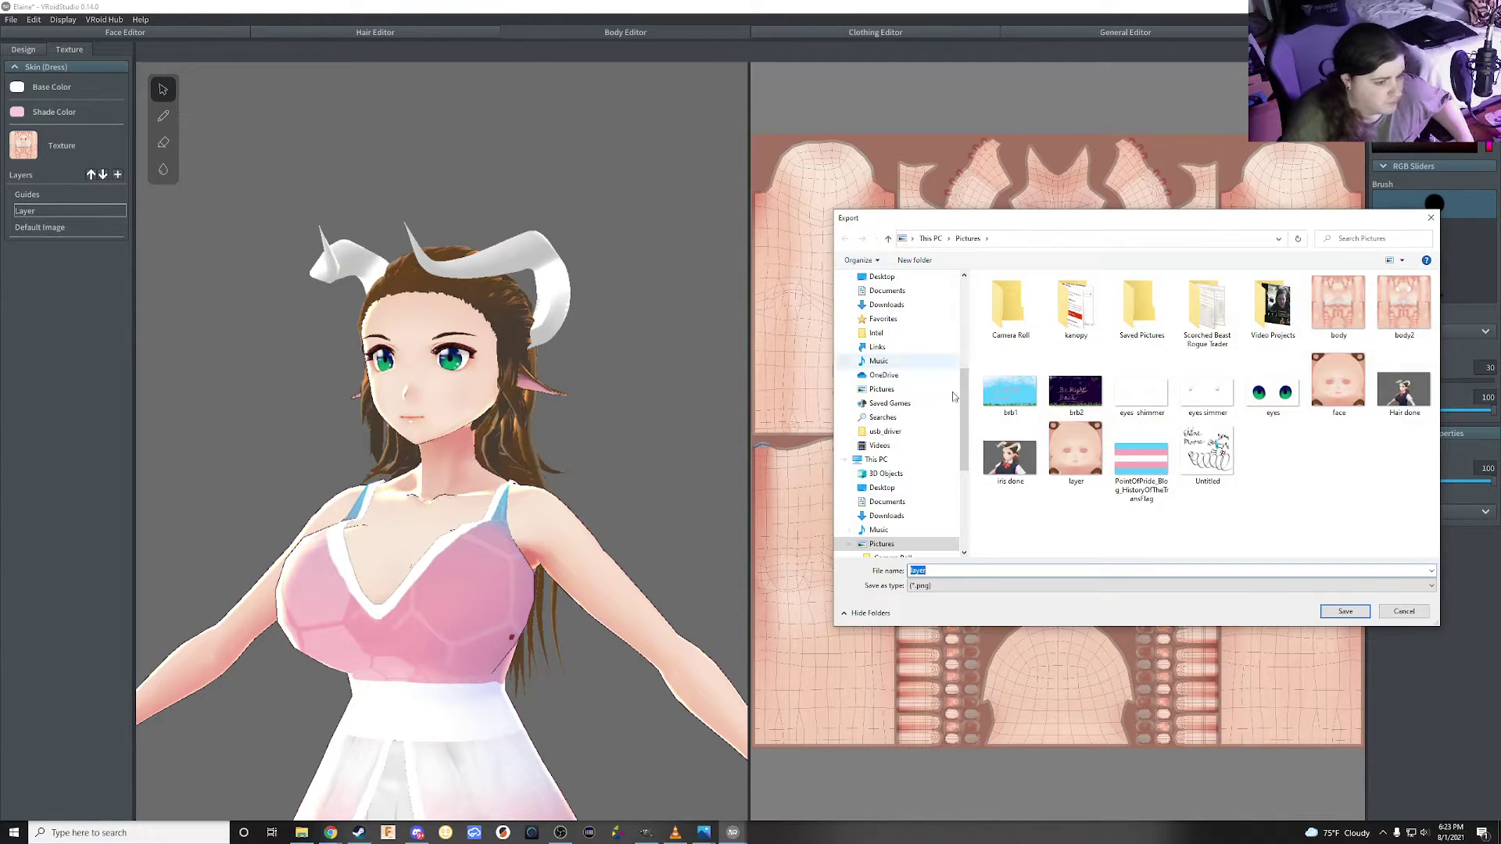
{"action": "left_click", "coordinate": [1405, 304]}
{"action": "double_click", "coordinate": [994, 570]}
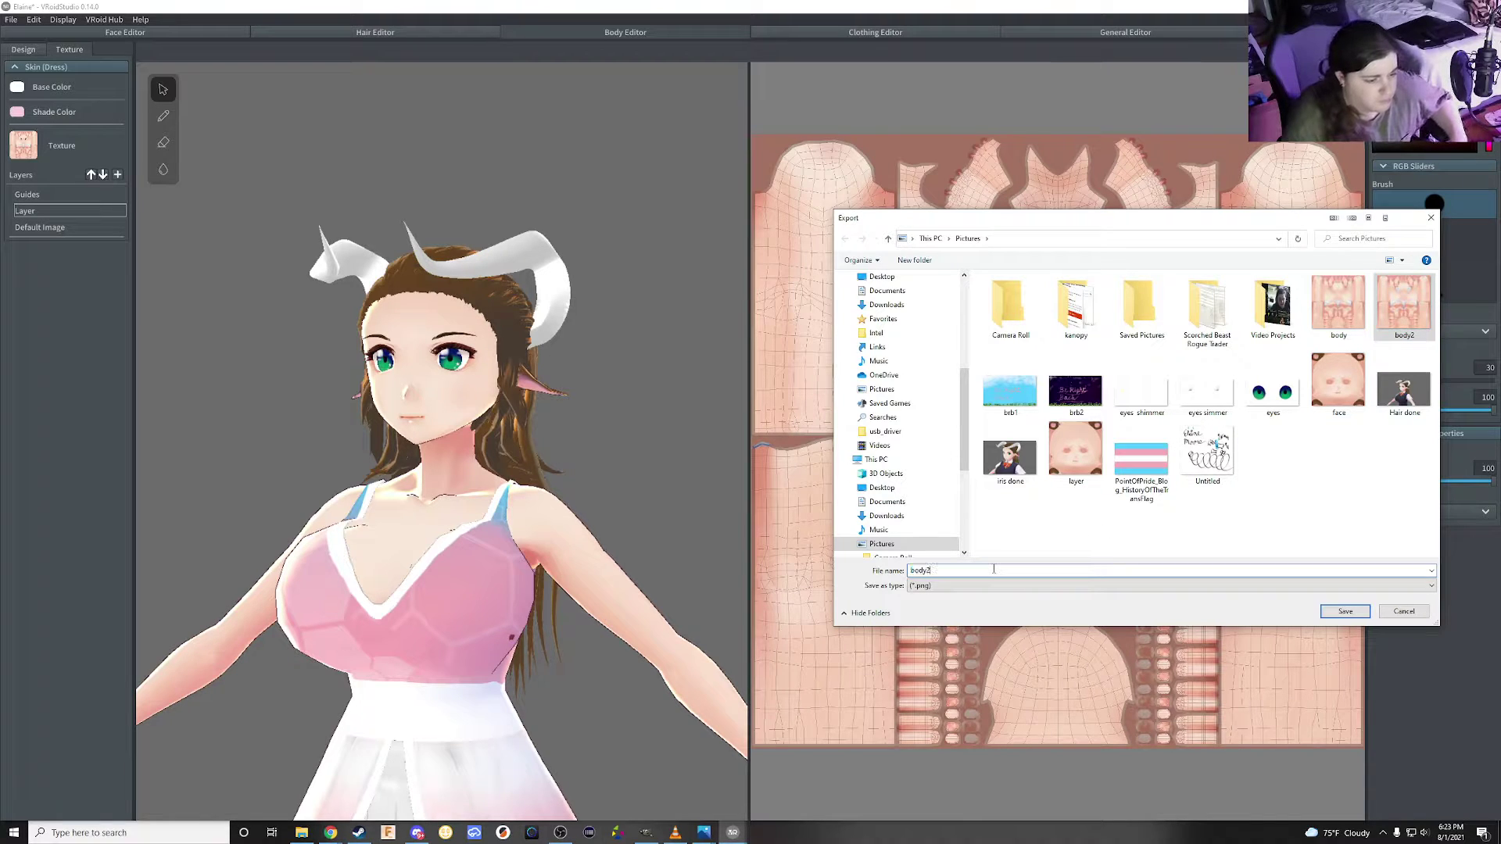
{"action": "key", "text": "Return"}
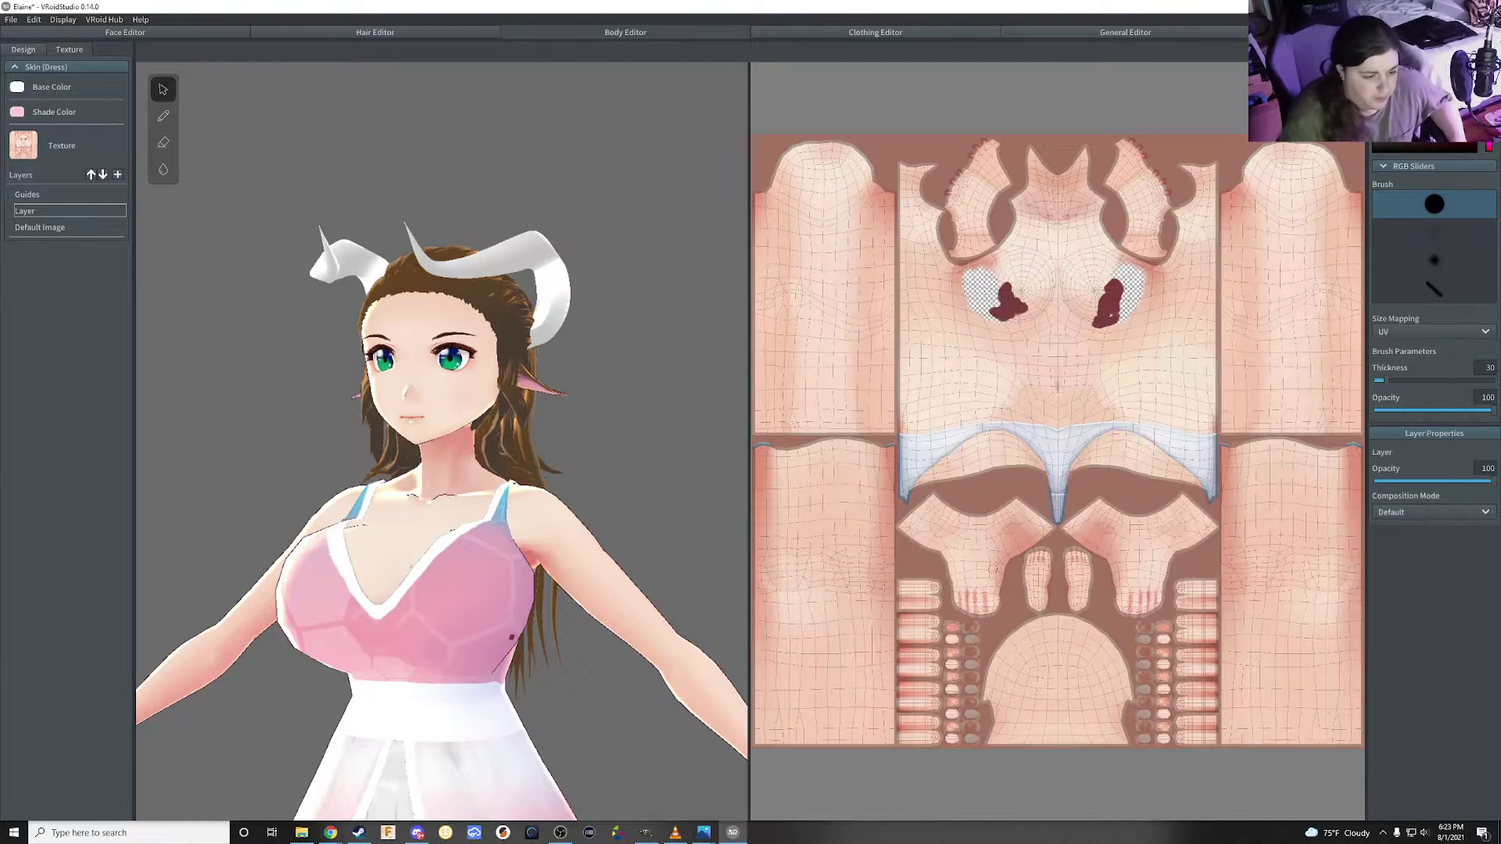
Start importing an image into the layer and pick body2
{"action": "right_click", "coordinate": [34, 211]}
{"action": "left_click", "coordinate": [52, 271]}
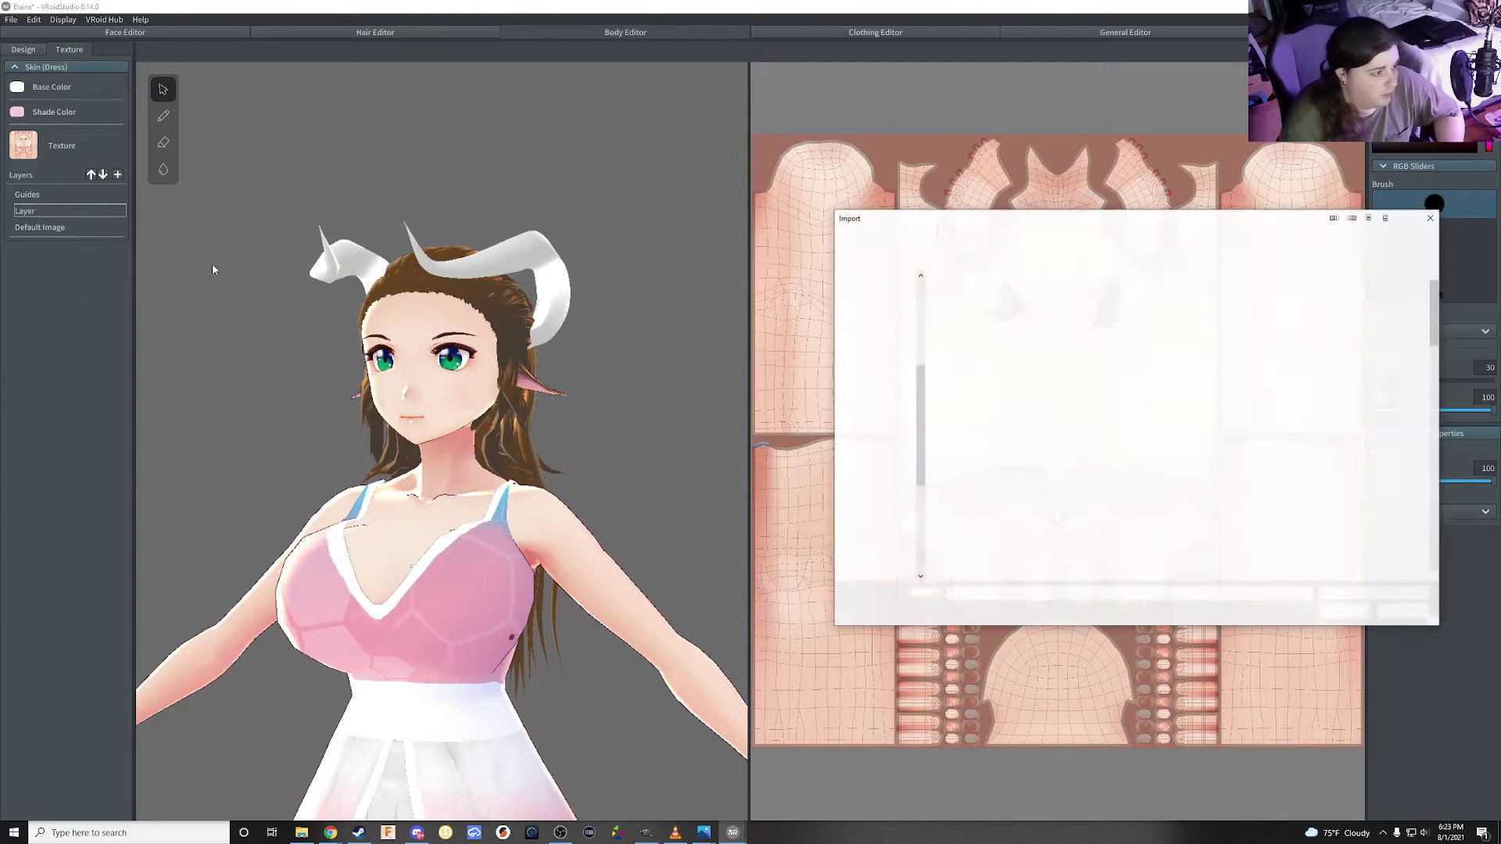
{"action": "left_click", "coordinate": [1047, 411]}
Import body2 into the skin layer, inspect the model, then bring up GIMP
{"action": "double_click", "coordinate": [1048, 411]}
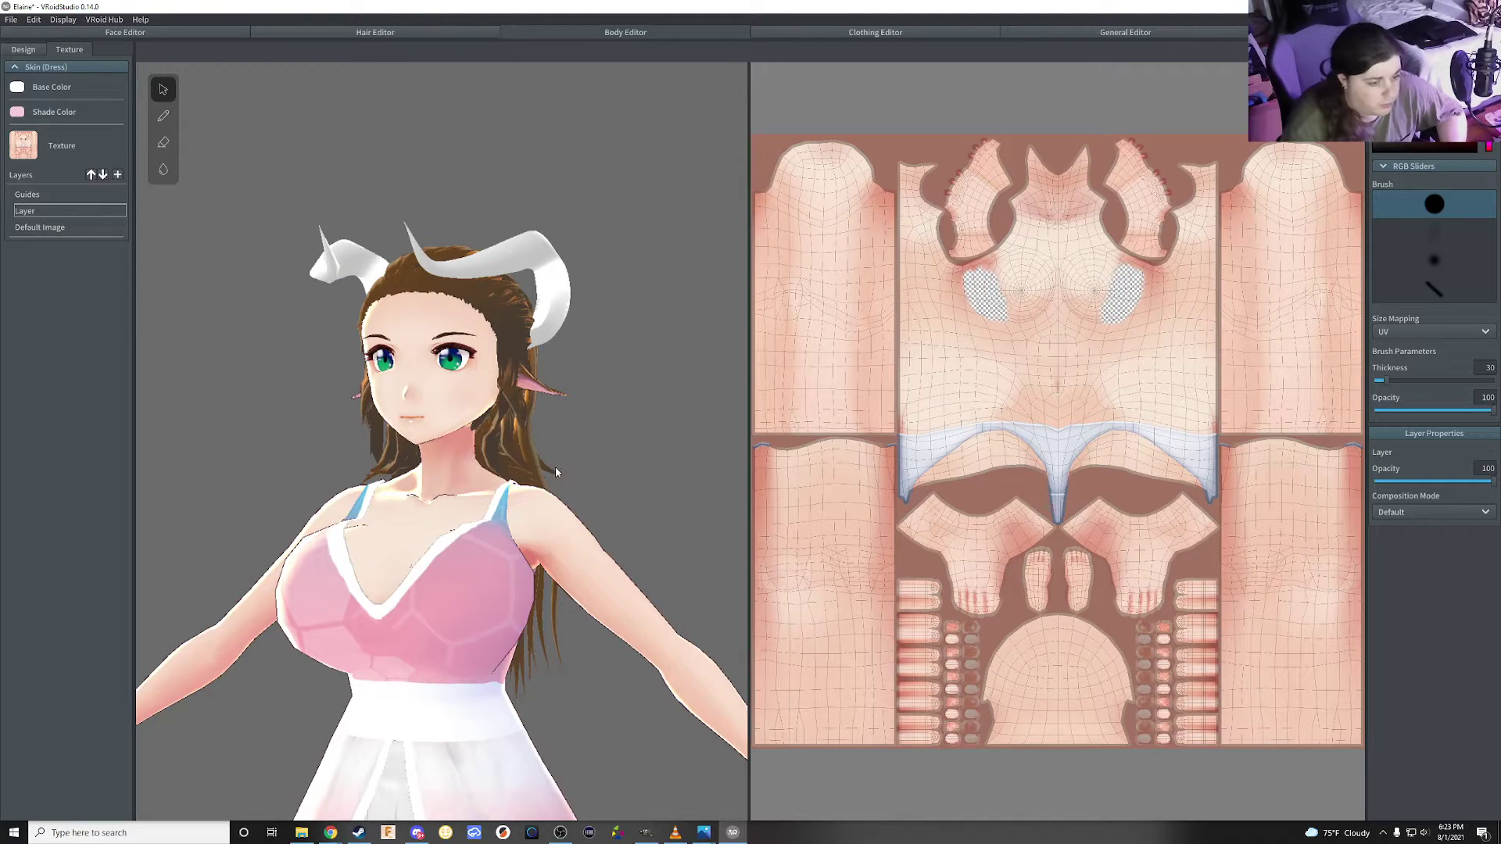
{"action": "right_click_drag", "start_coordinate": [480, 813], "coordinate": [618, 757]}
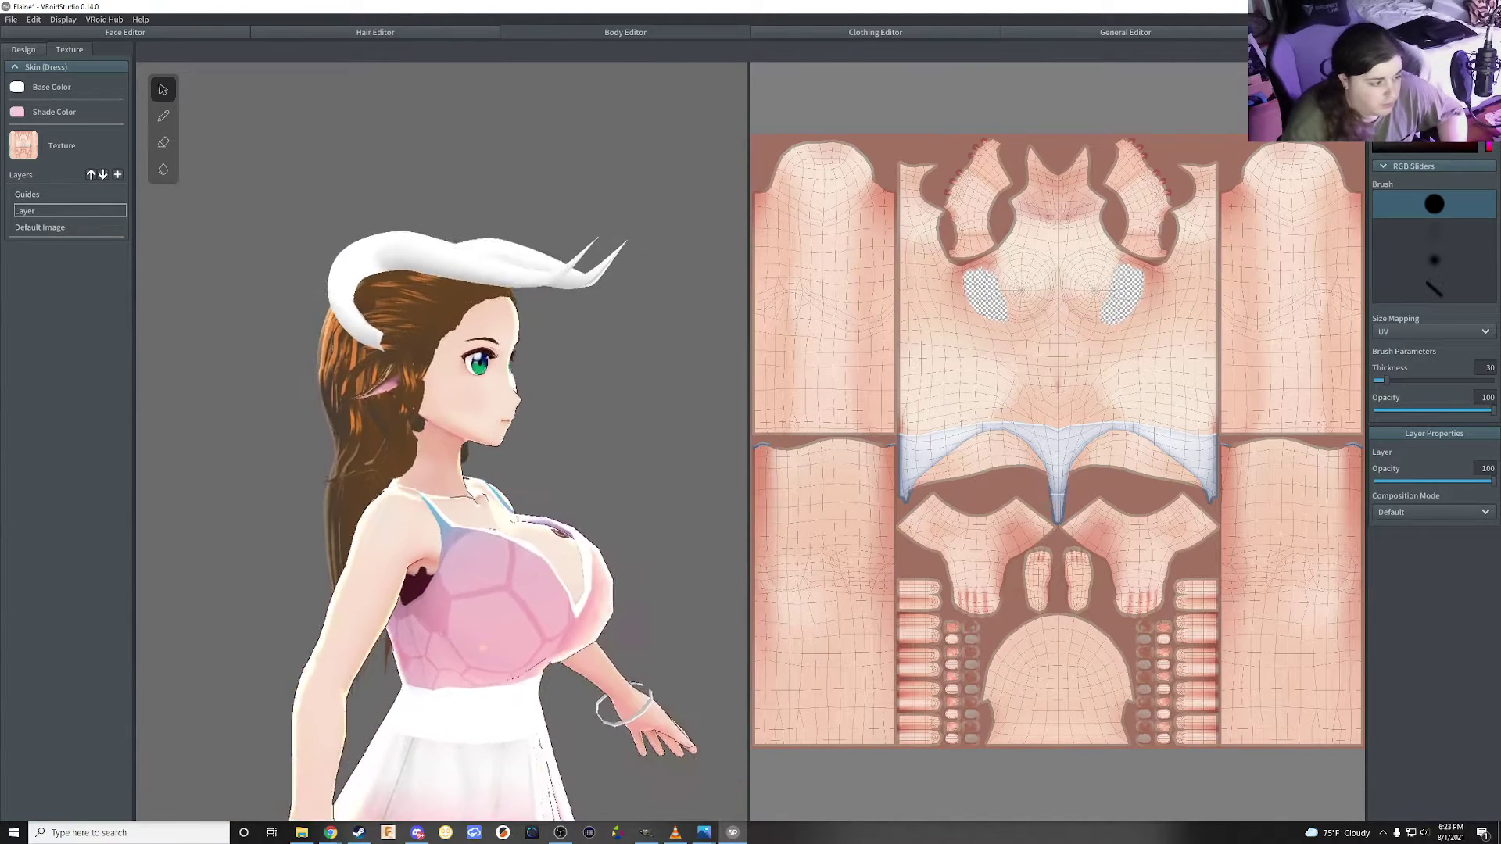
{"action": "left_click", "coordinate": [728, 835]}
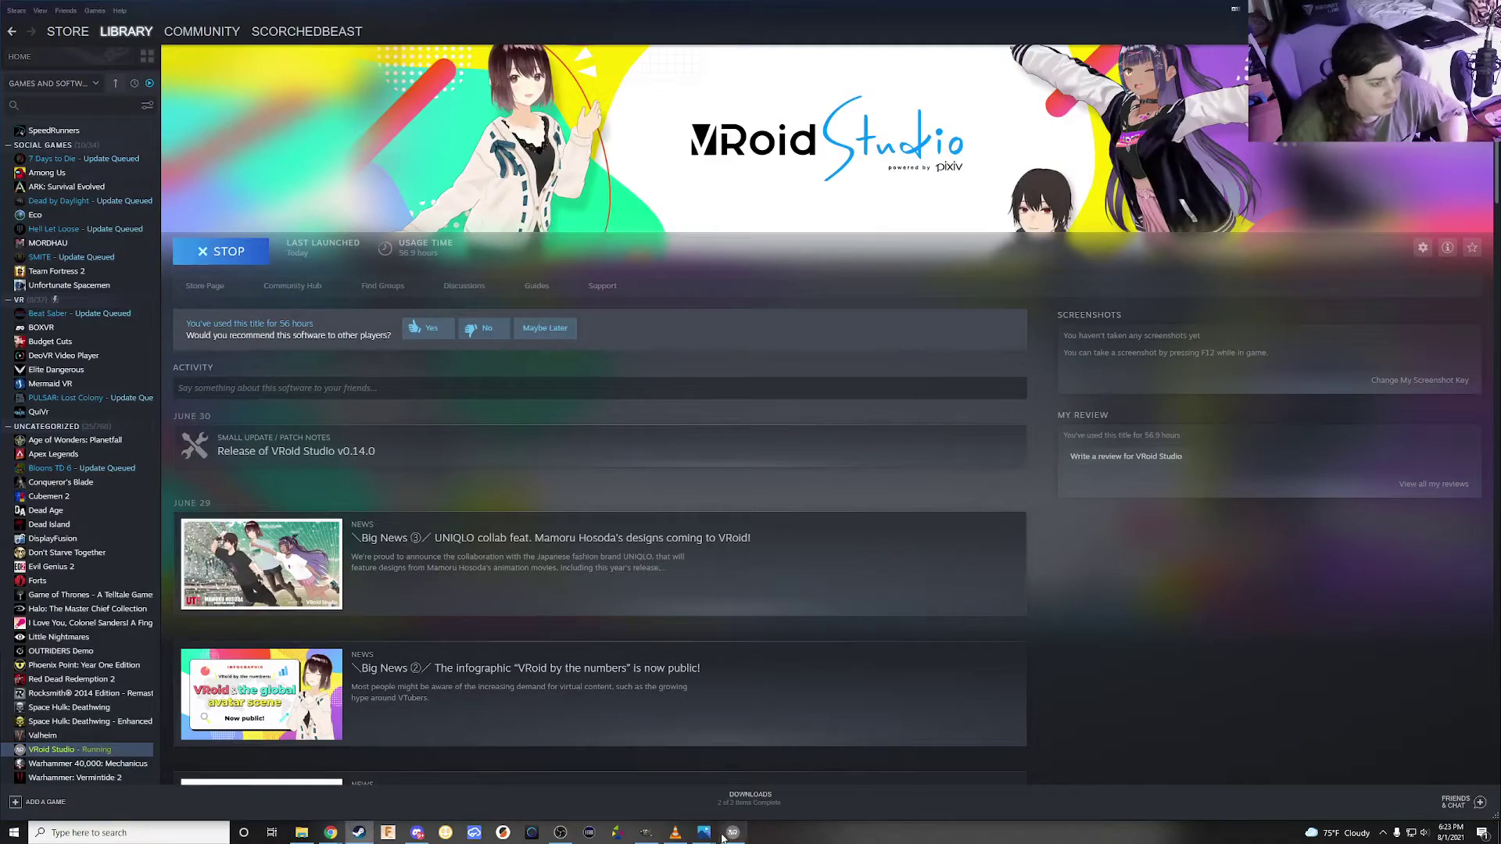
{"action": "left_click", "coordinate": [733, 835]}
{"action": "left_click", "coordinate": [646, 833]}
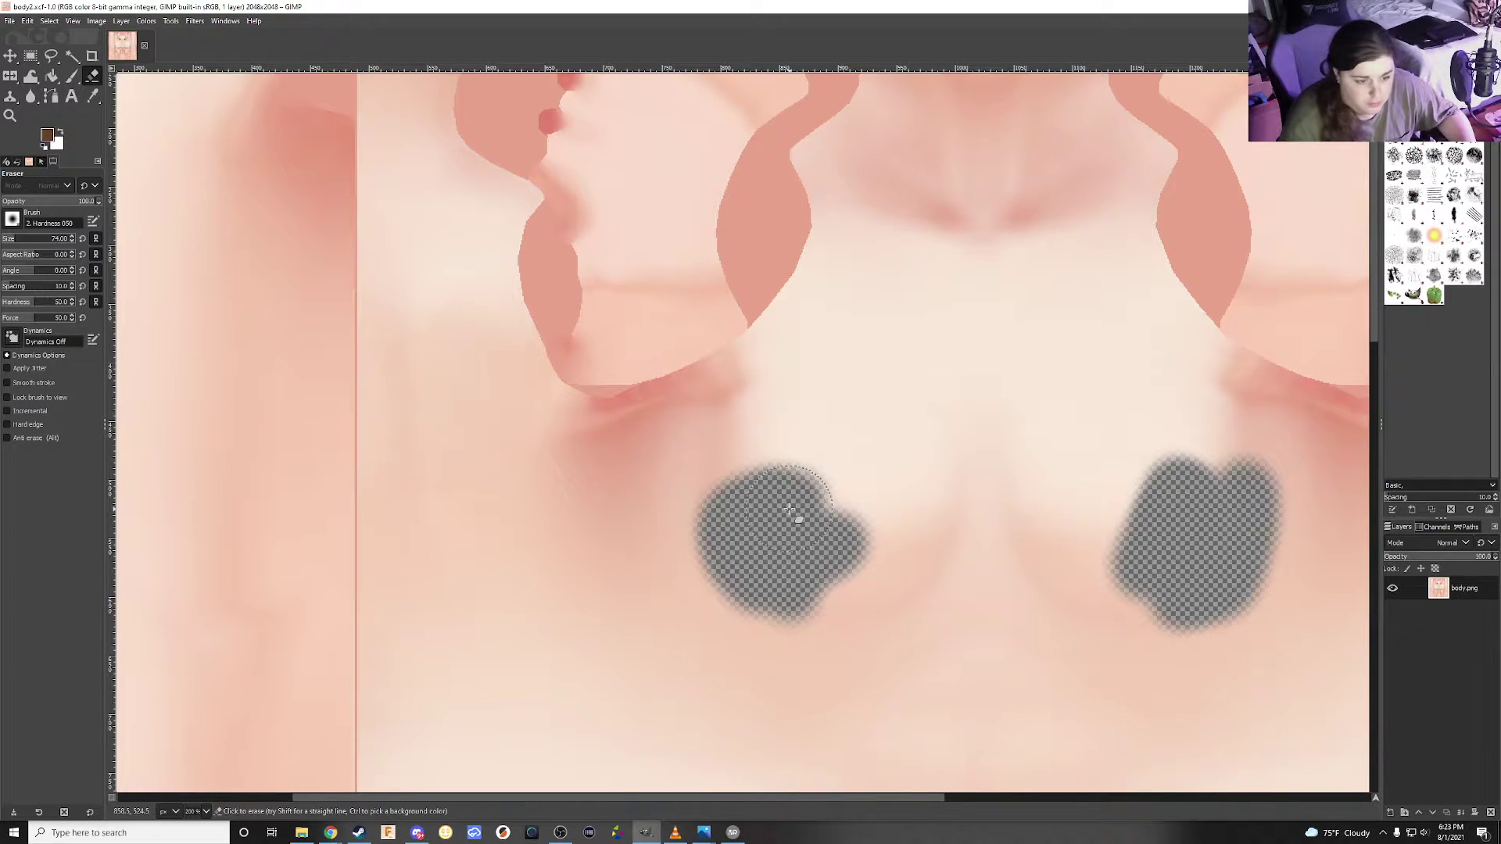
Undo the chest erases, then try adding body3.png as a layer and remove it
{"action": "key", "text": "ctrl+z"}
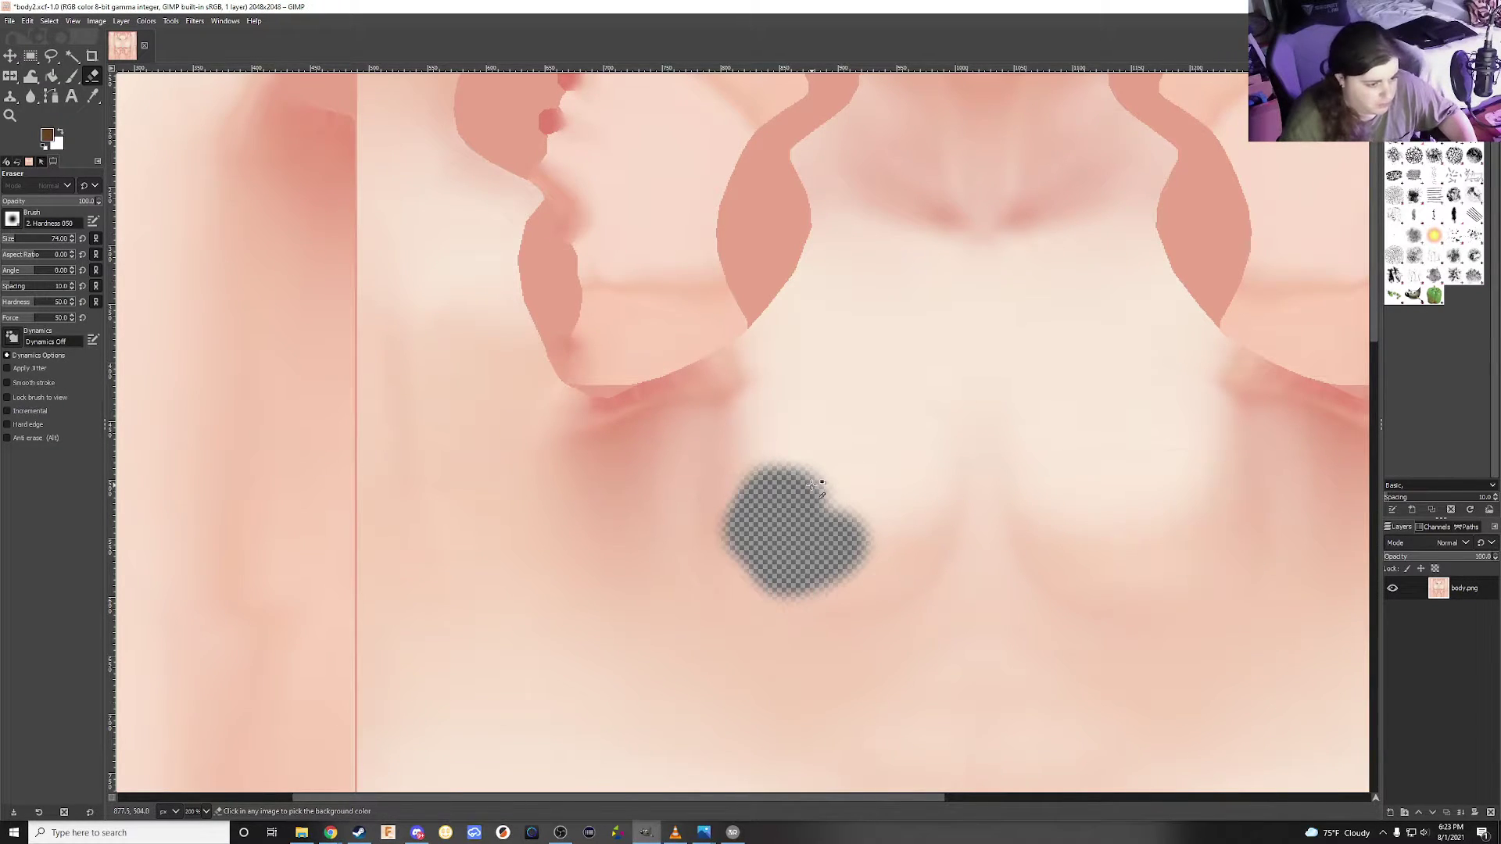
{"action": "key", "text": "ctrl+z"}
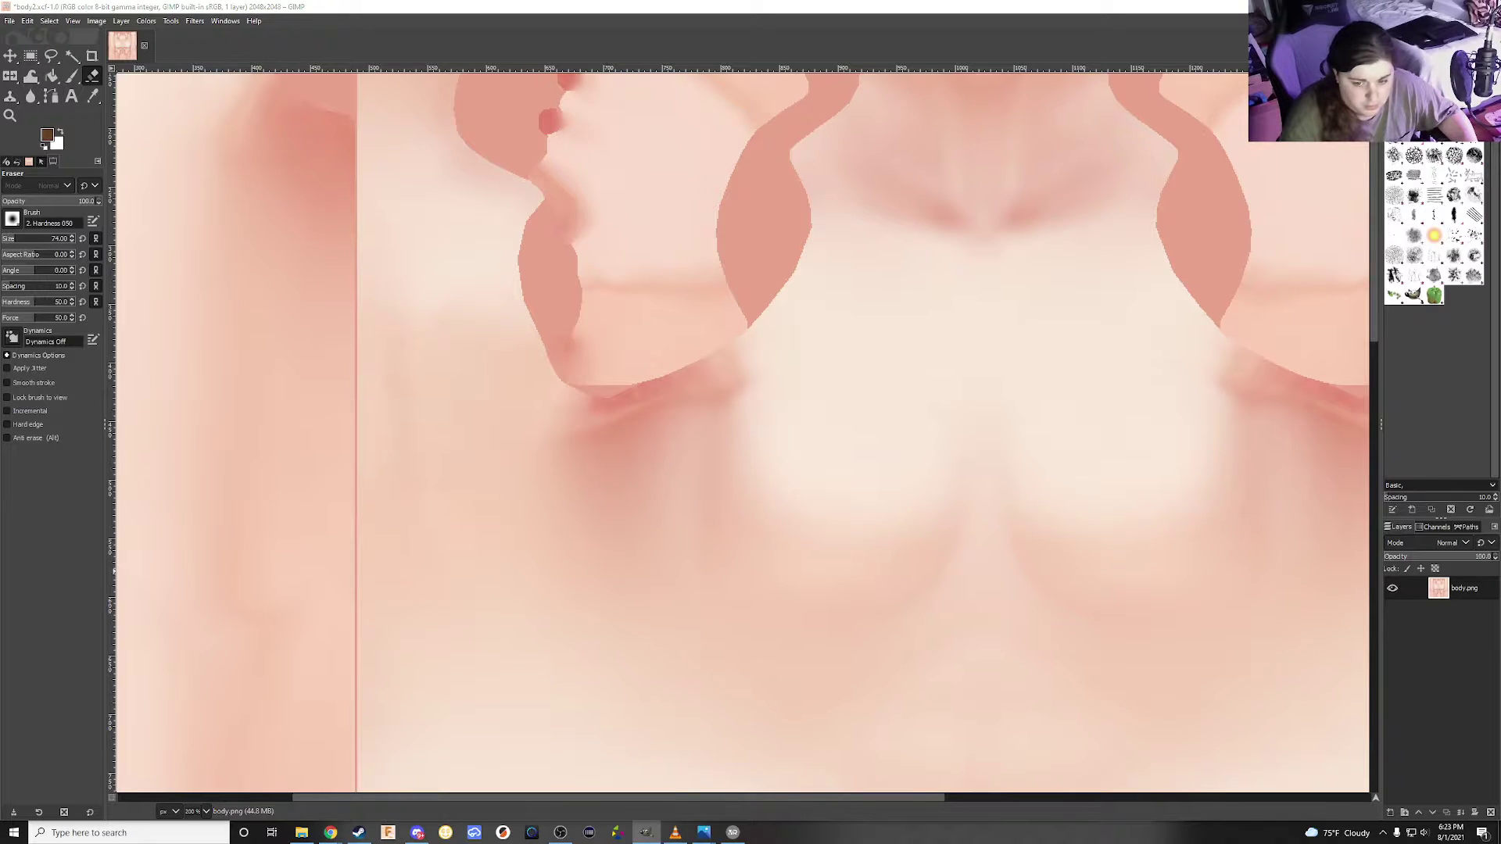
{"action": "left_click_drag", "start_coordinate": [978, 440], "coordinate": [972, 436]}
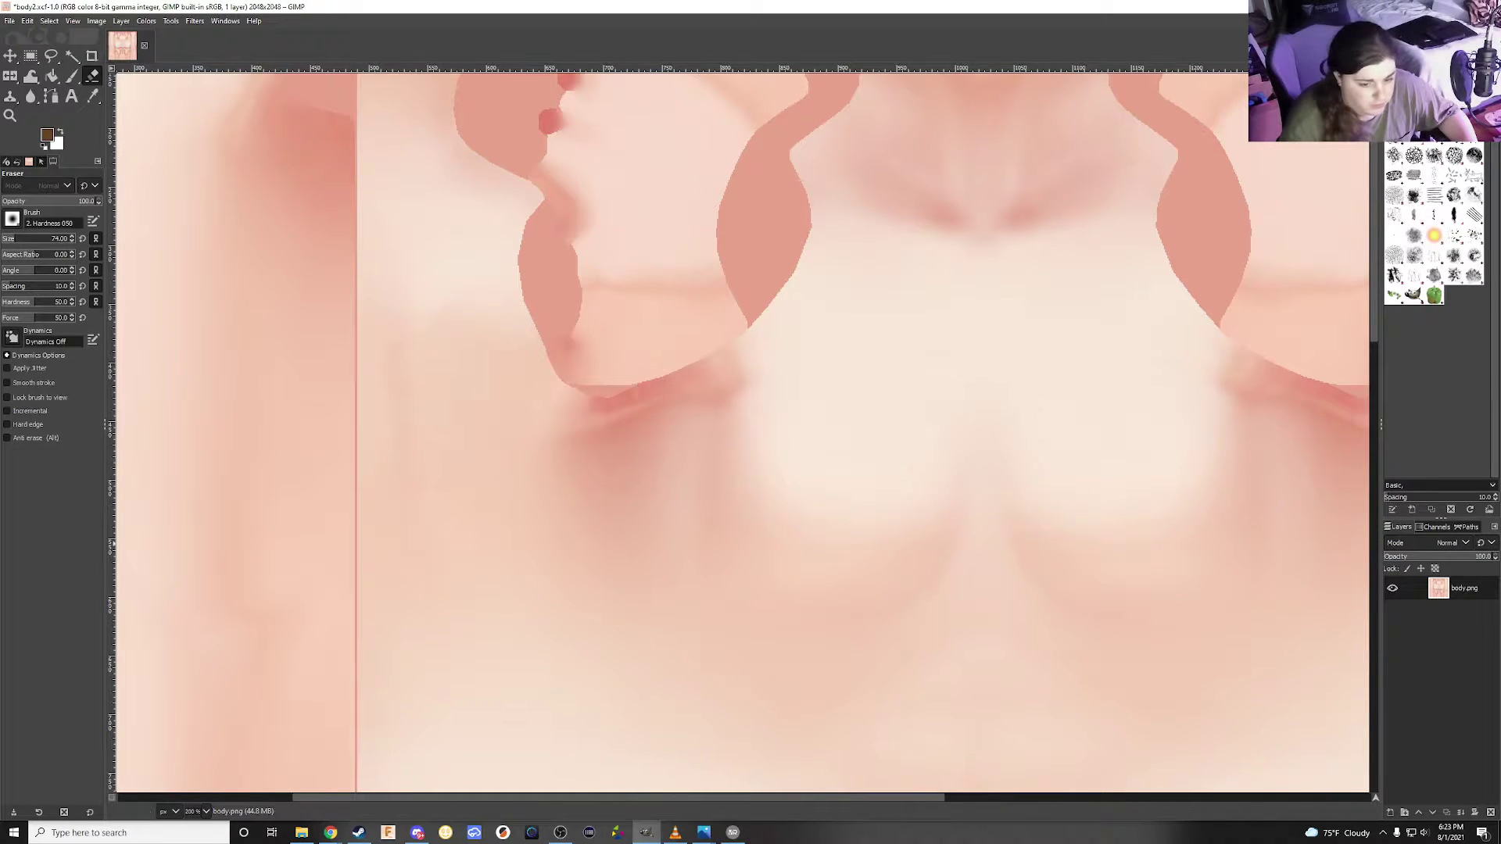
{"action": "scroll", "coordinate": [966, 546], "scroll_direction": "down", "scroll_amount": 3}
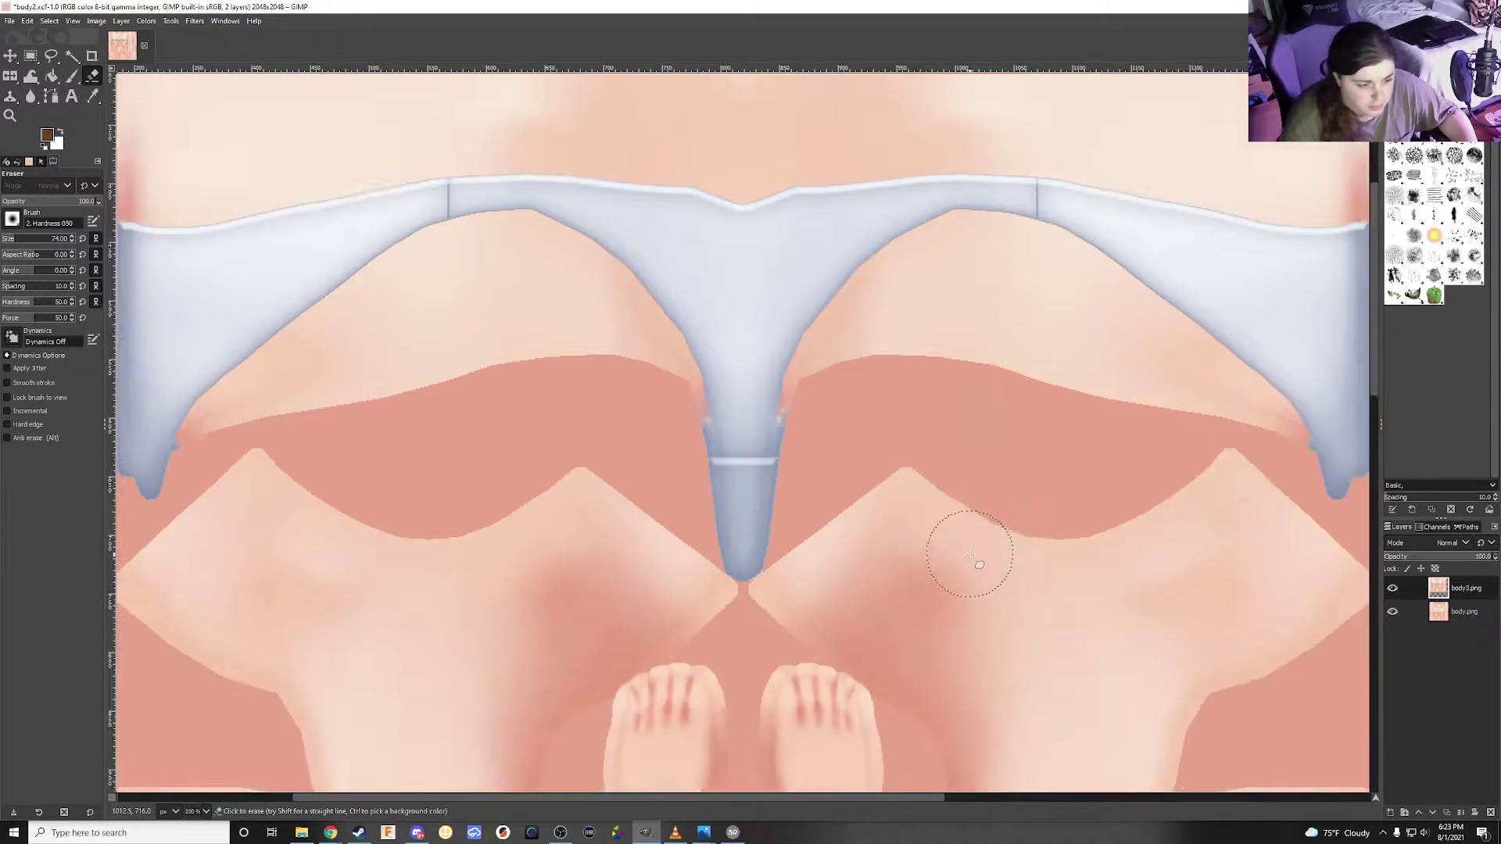
{"action": "scroll", "coordinate": [969, 546], "scroll_direction": "down", "scroll_amount": 4}
{"action": "scroll", "coordinate": [973, 547], "scroll_direction": "down", "scroll_amount": 5}
{"action": "scroll", "coordinate": [1036, 523], "scroll_direction": "up", "scroll_amount": 9}
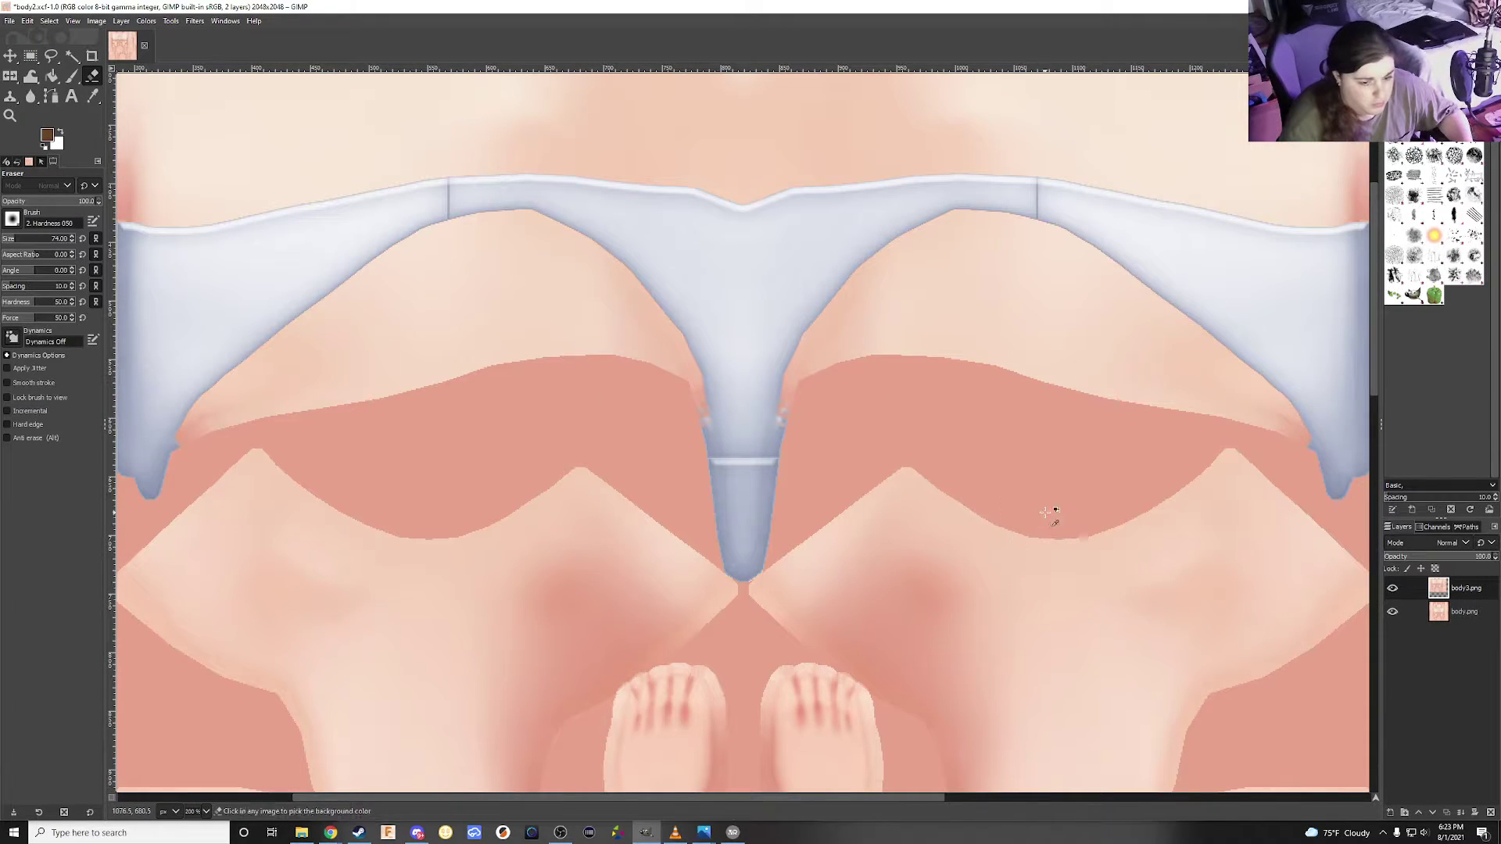
{"action": "scroll", "coordinate": [1036, 522], "scroll_direction": "down", "scroll_amount": 2, "text": "ctrl"}
{"action": "scroll", "coordinate": [1046, 516], "scroll_direction": "down", "scroll_amount": 2, "text": "ctrl"}
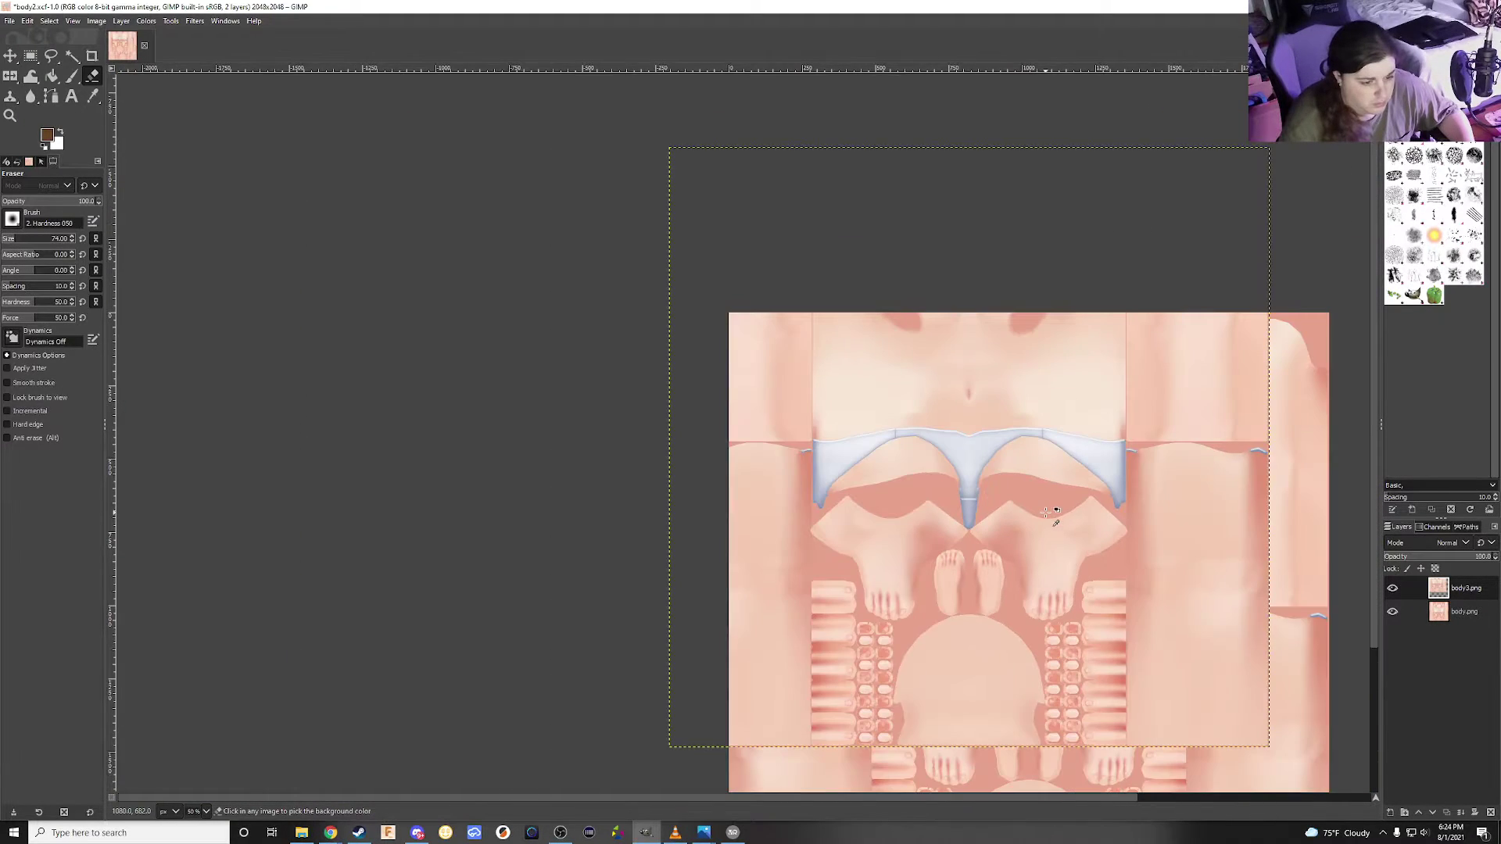
{"action": "scroll", "coordinate": [1048, 523], "scroll_direction": "down", "scroll_amount": 2, "text": "ctrl"}
{"action": "scroll", "coordinate": [1046, 532], "scroll_direction": "up", "scroll_amount": 2, "text": "ctrl"}
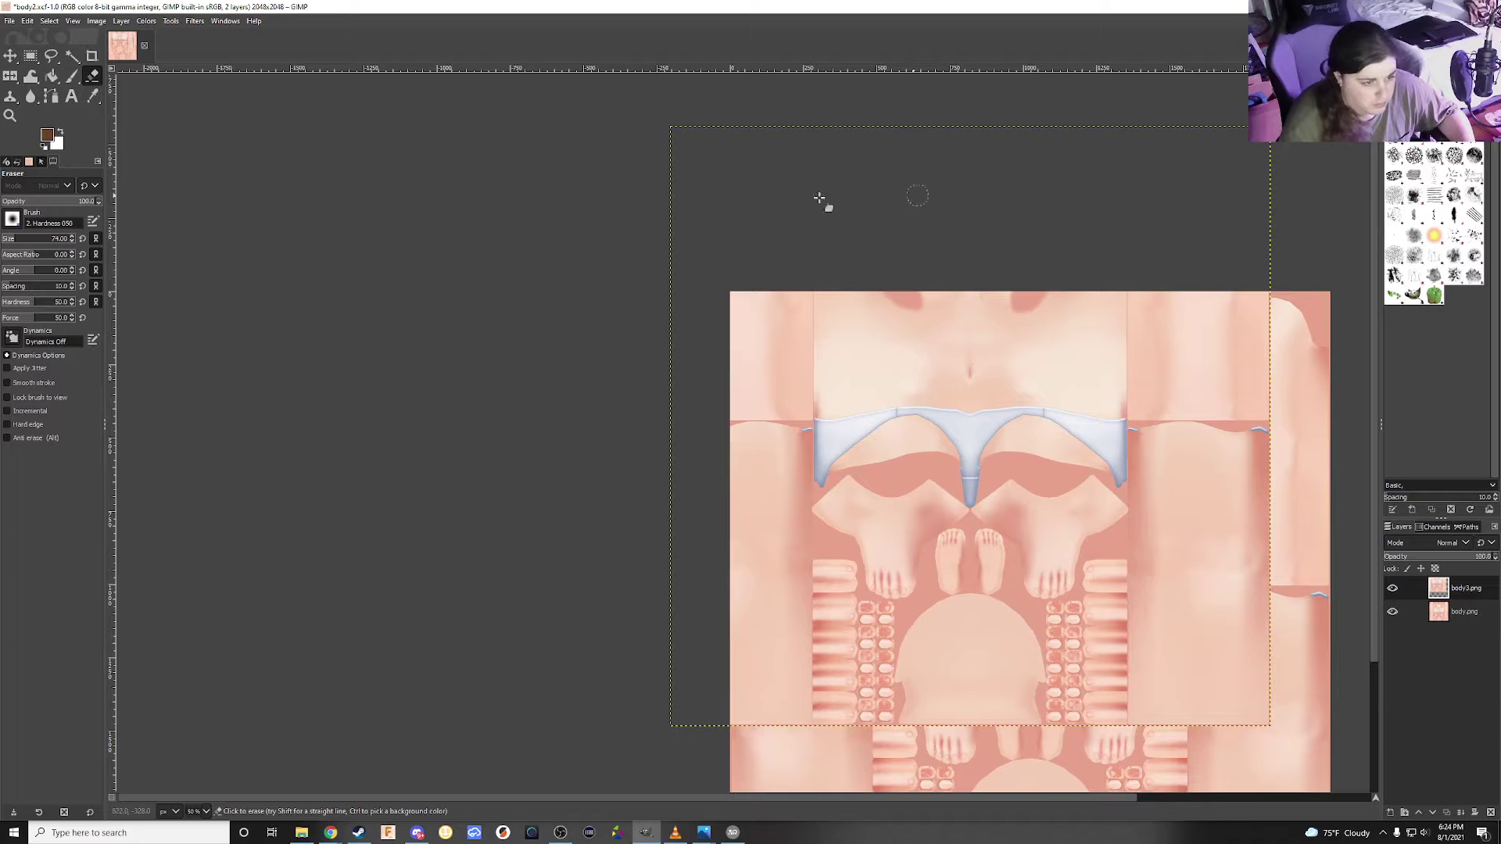
{"action": "key", "text": "ctrl+z"}
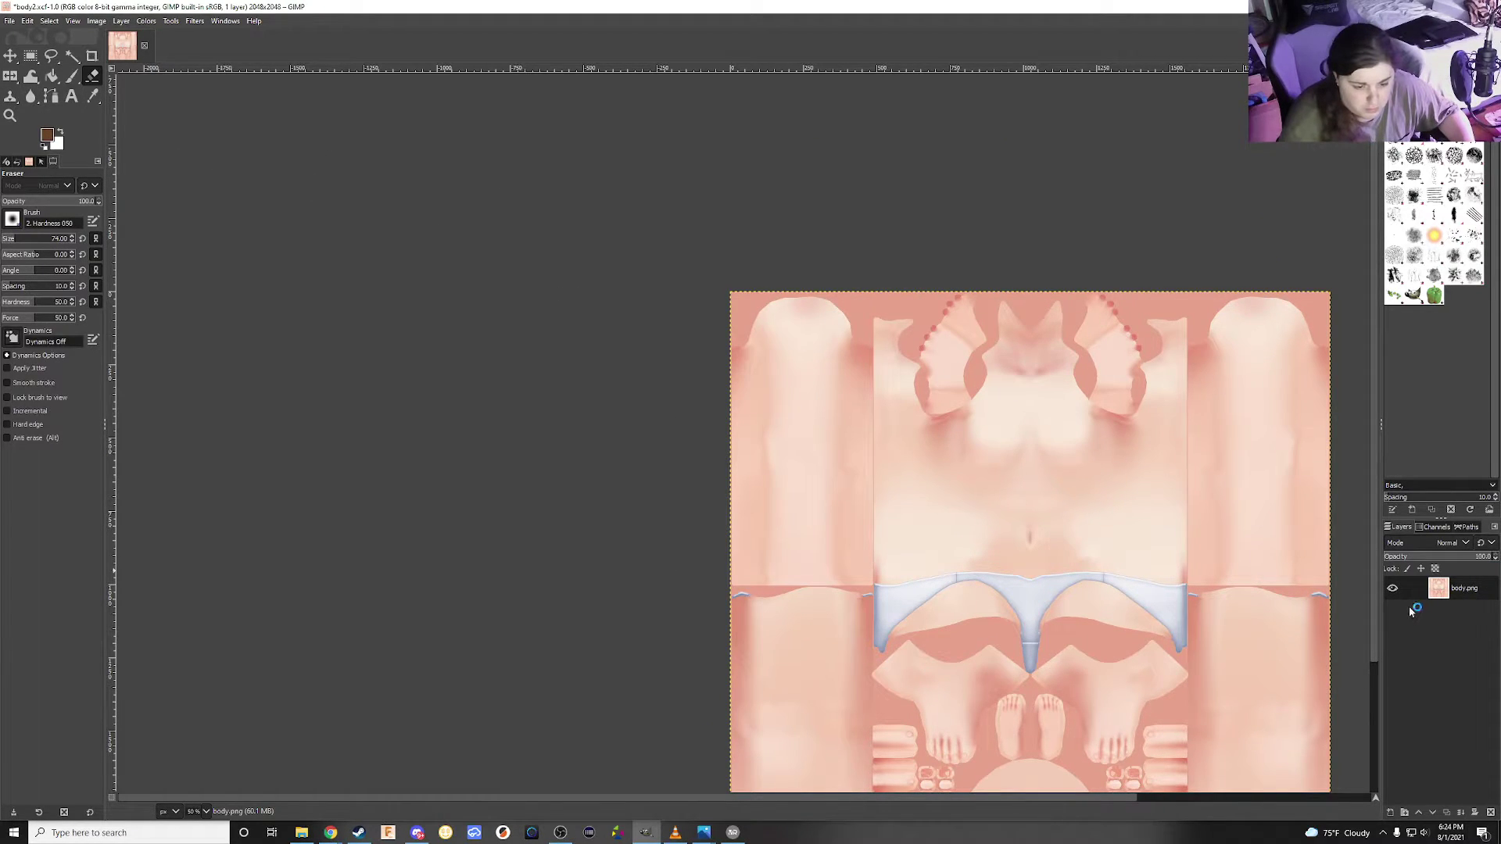
Add body3.png above body.png, hide body.png, and set body3.png opacity to 100
{"action": "left_click_drag", "start_coordinate": [1412, 611], "coordinate": [1415, 612]}
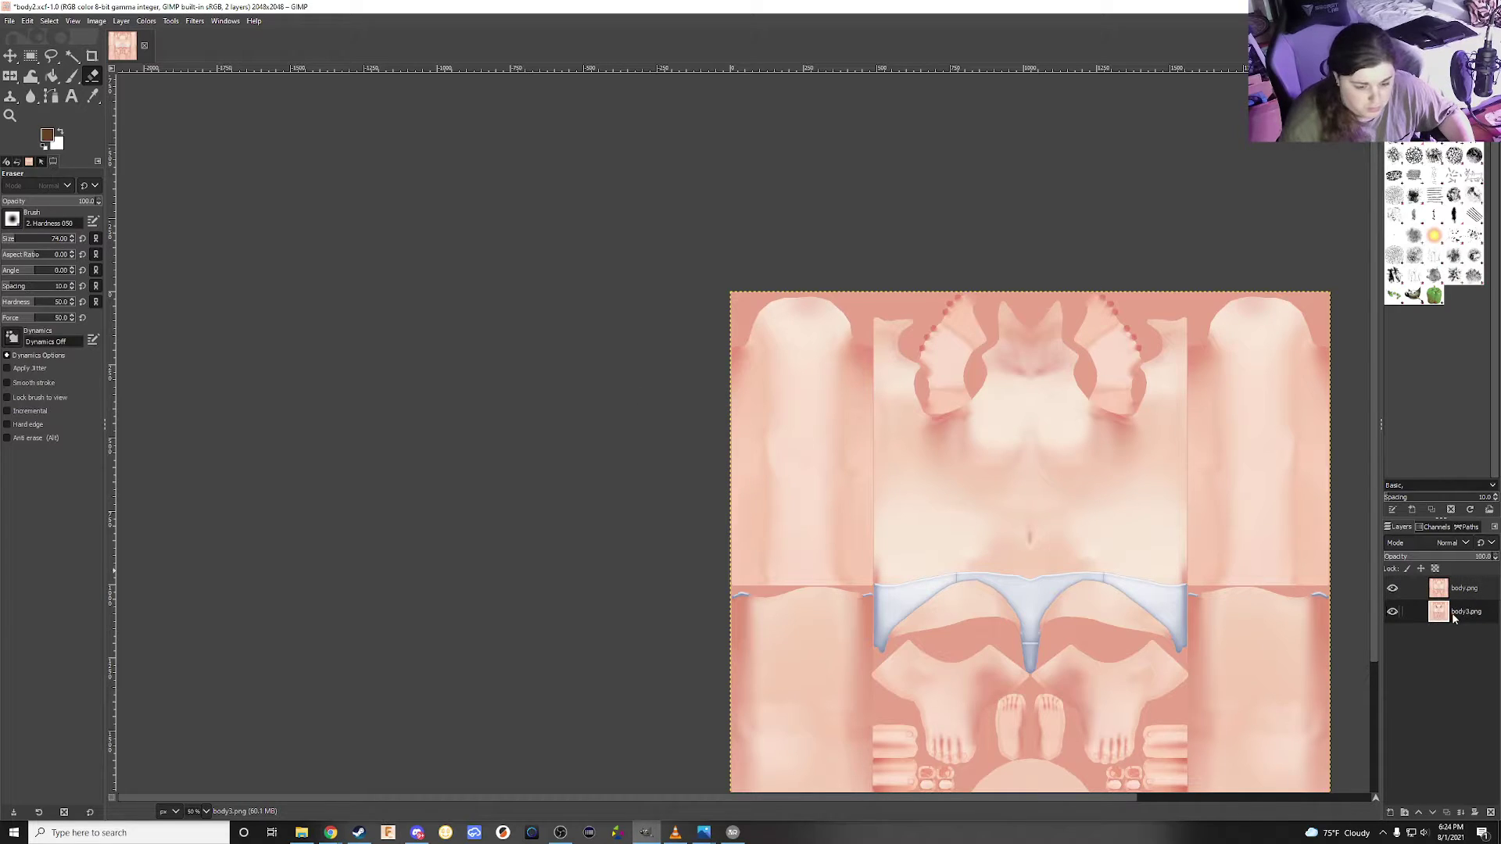
{"action": "left_click_drag", "start_coordinate": [1443, 615], "coordinate": [1444, 588]}
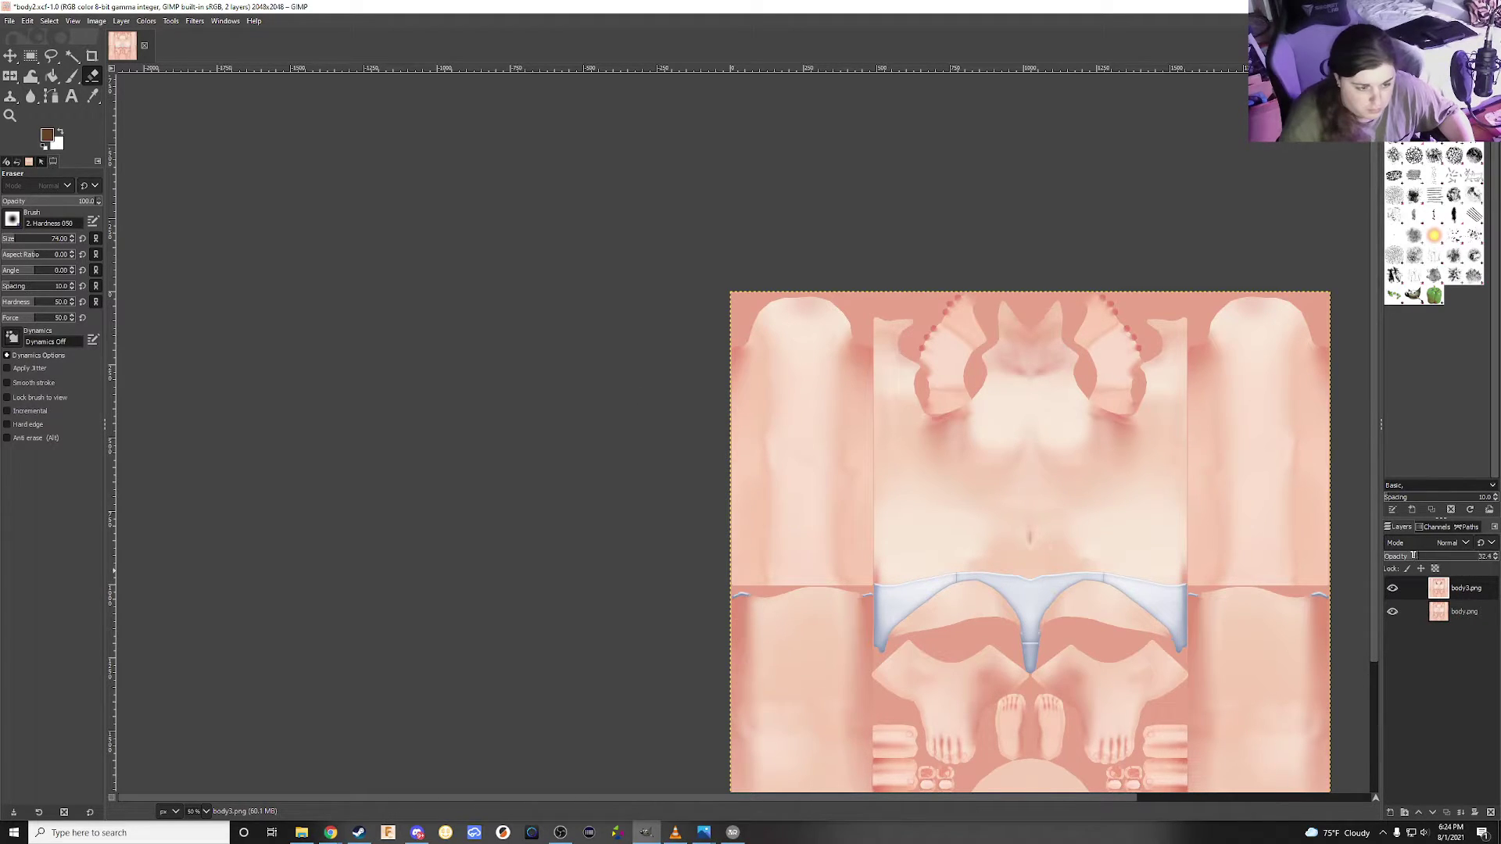
{"action": "left_click", "coordinate": [1440, 613]}
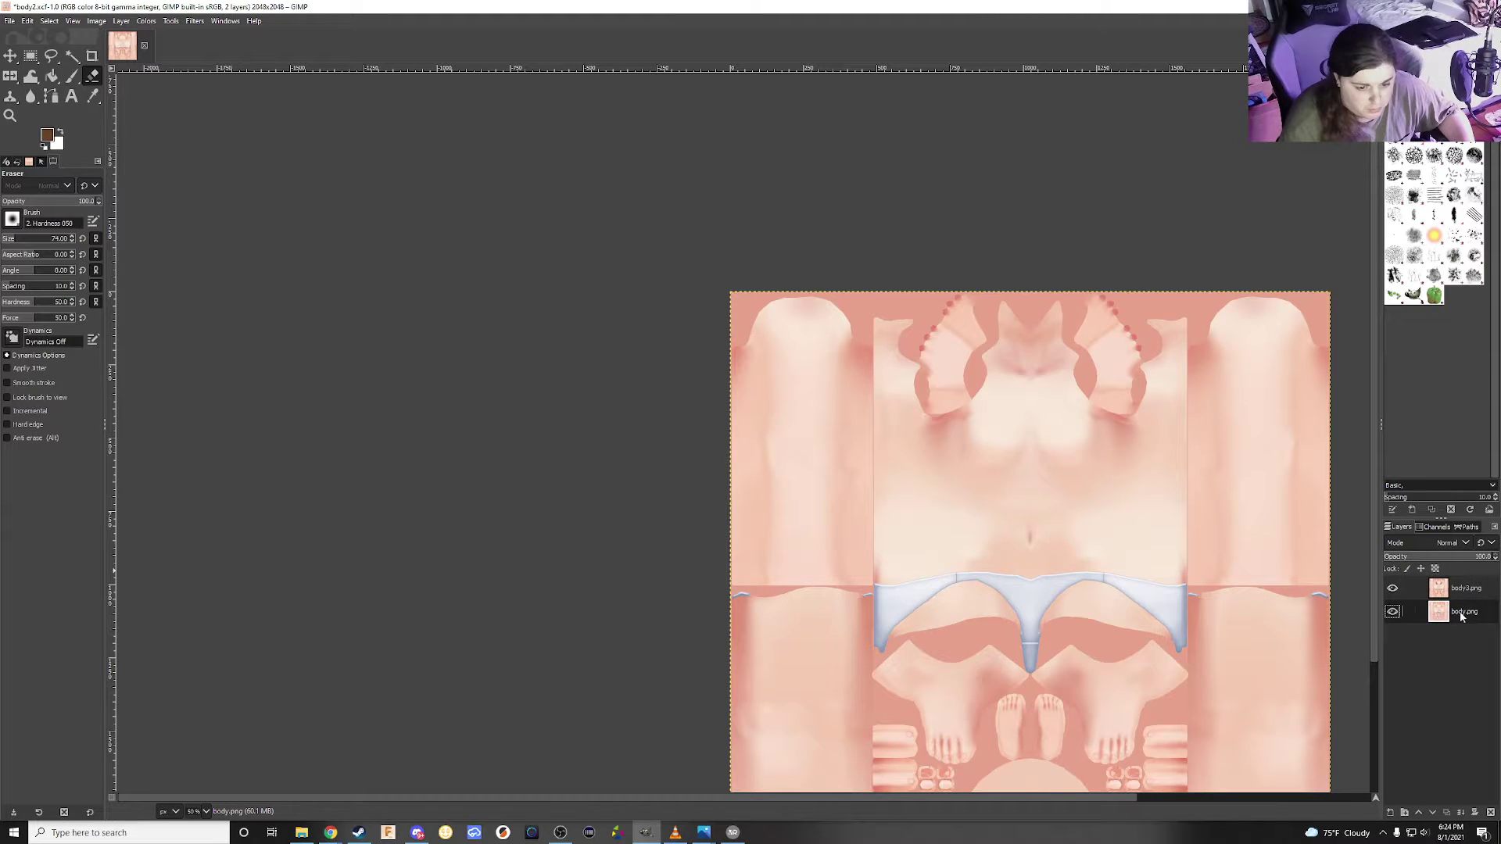
{"action": "left_click", "coordinate": [1462, 590]}
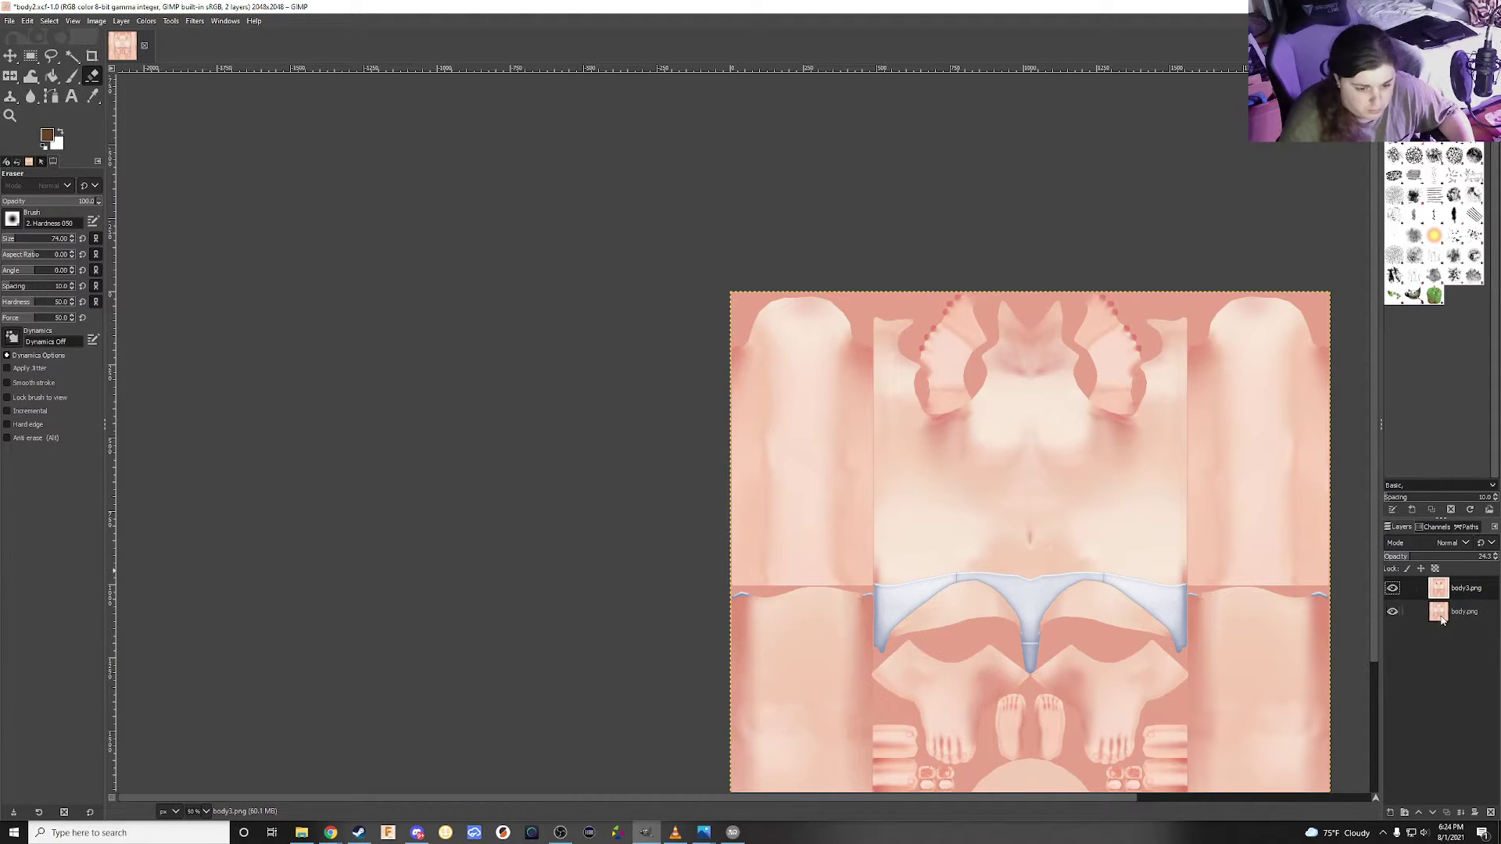
{"action": "left_click", "coordinate": [1392, 613]}
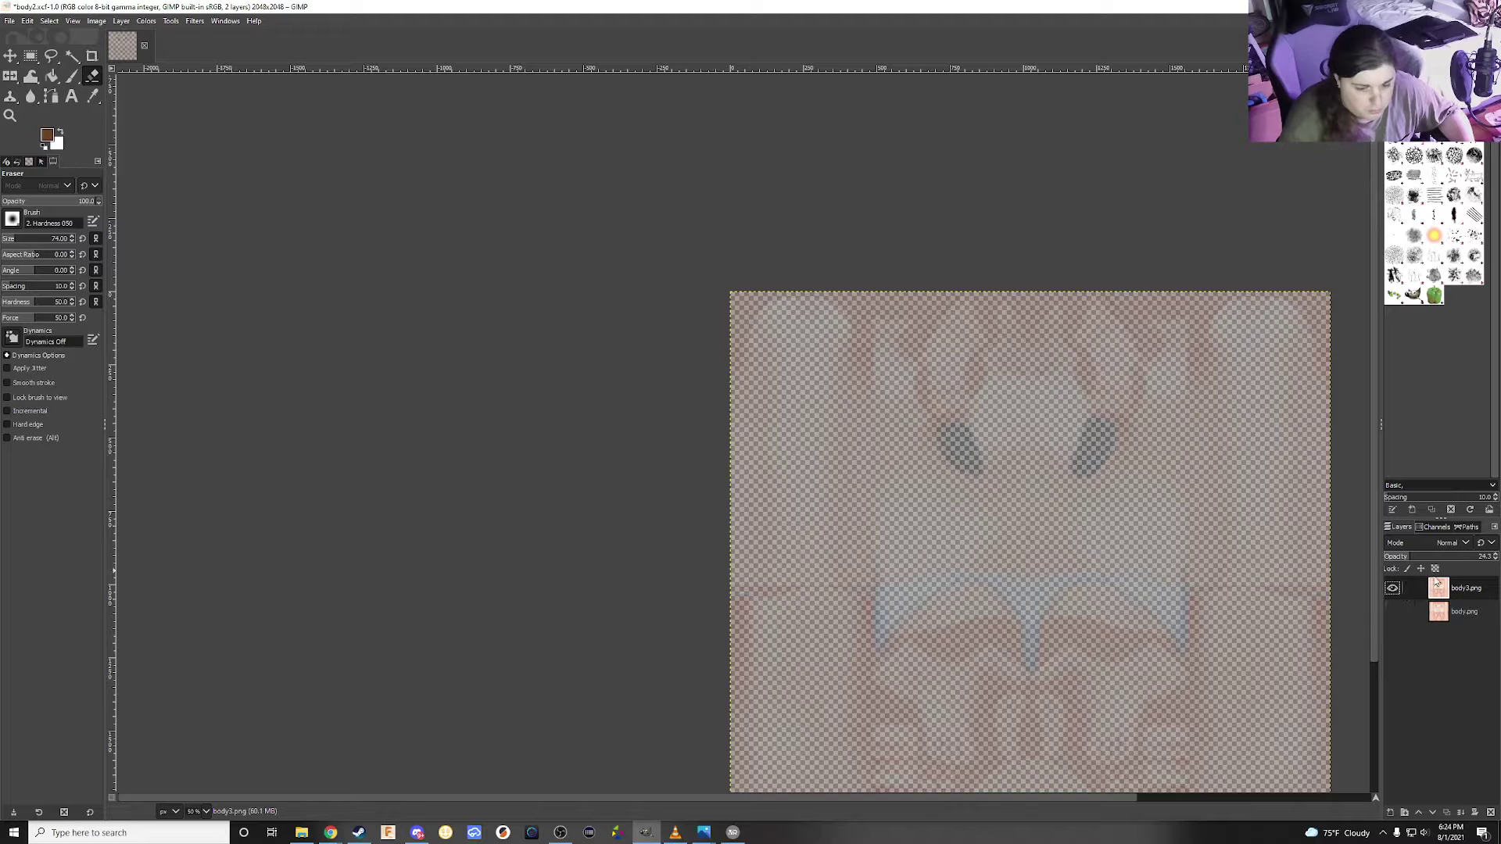
{"action": "mouse_move", "coordinate": [1467, 560]}
{"action": "left_mouse_down"}
{"action": "mouse_move", "coordinate": [1448, 557]}
{"action": "mouse_move", "coordinate": [1483, 556]}
{"action": "mouse_move", "coordinate": [1447, 557]}
{"action": "mouse_move", "coordinate": [1492, 552]}
{"action": "left_mouse_up"}
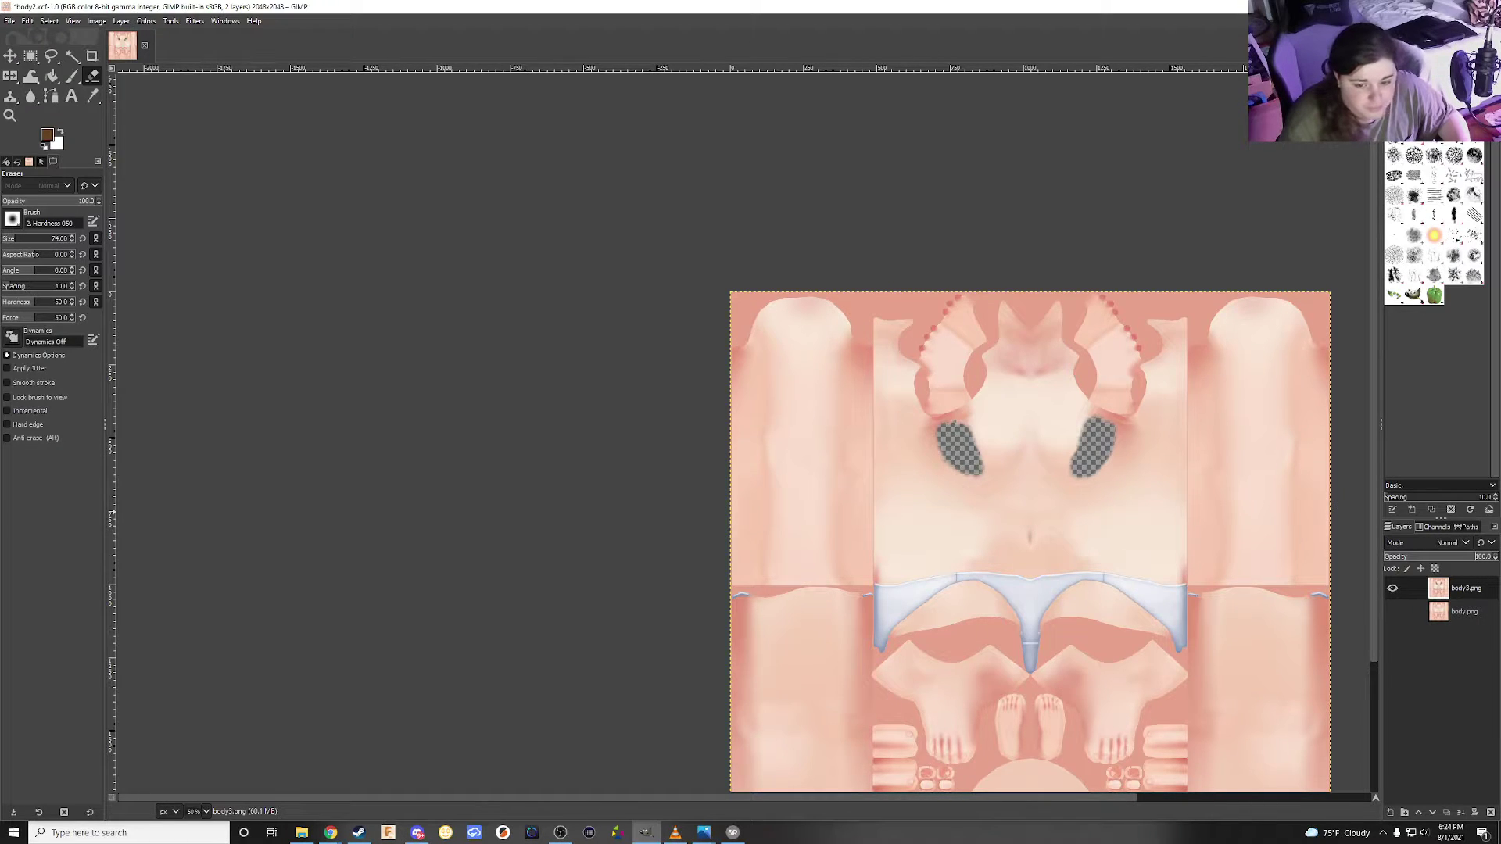
Delete the body3.png layer and make body.png visible again
{"action": "right_click", "coordinate": [1461, 588]}
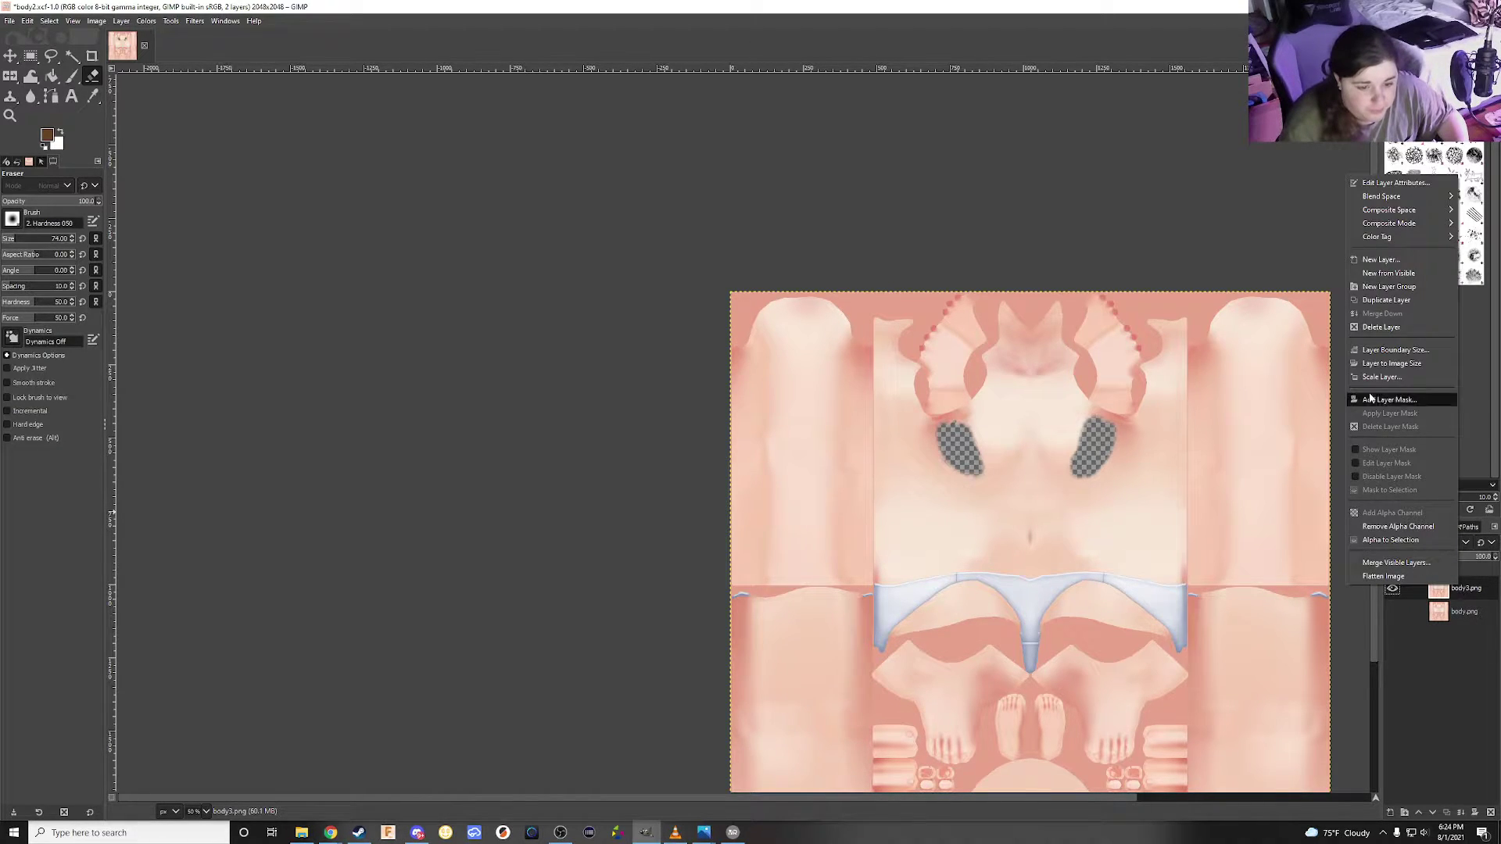
{"action": "left_click", "coordinate": [1404, 329]}
{"action": "key", "text": "alt+Tab"}
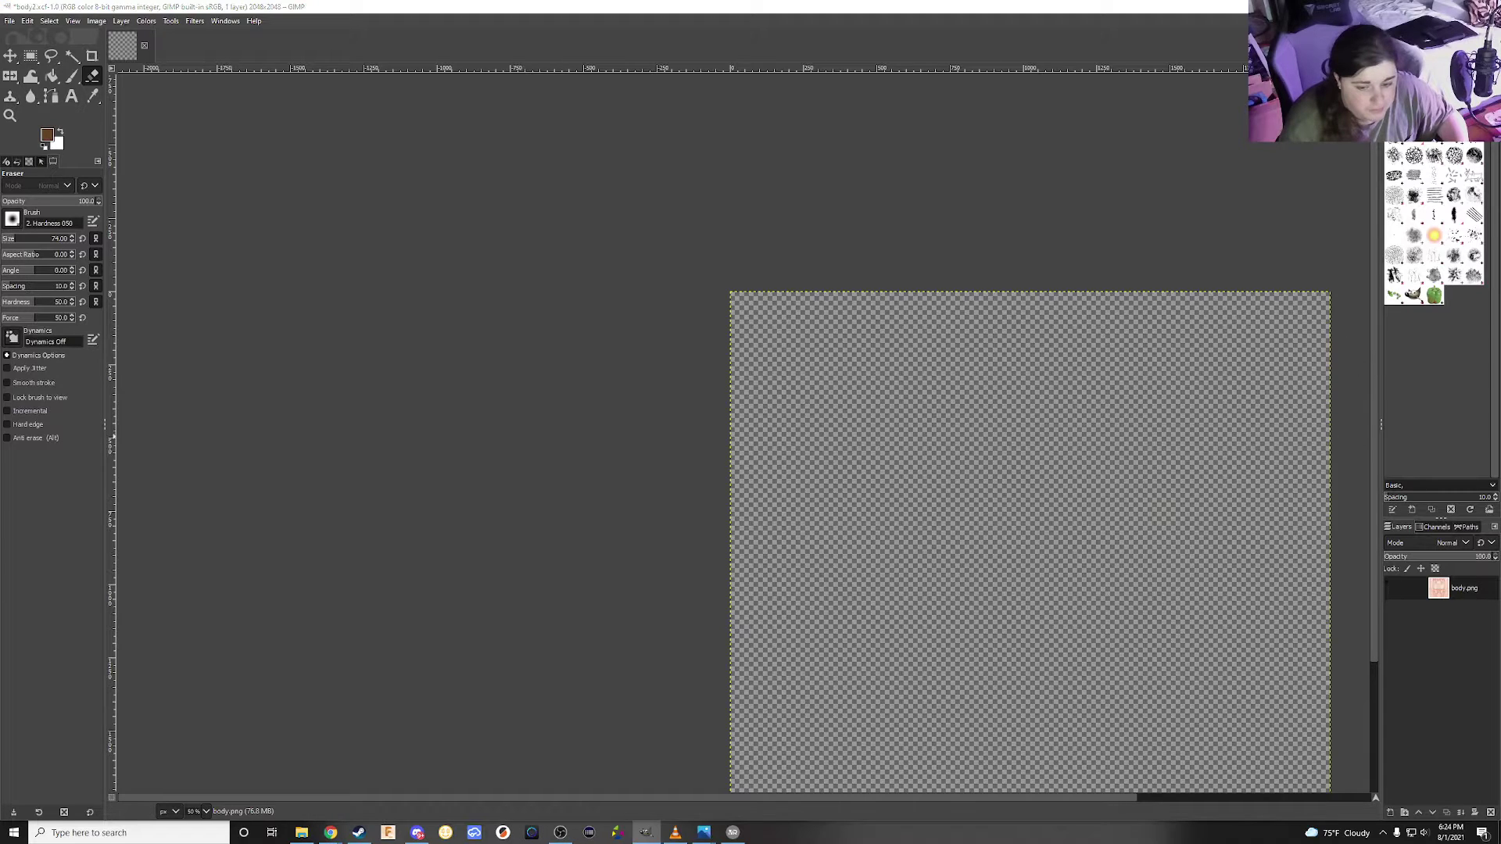
{"action": "scroll", "coordinate": [1049, 533], "scroll_direction": "down", "scroll_amount": 1}
{"action": "scroll", "coordinate": [989, 496], "scroll_direction": "up", "scroll_amount": 1}
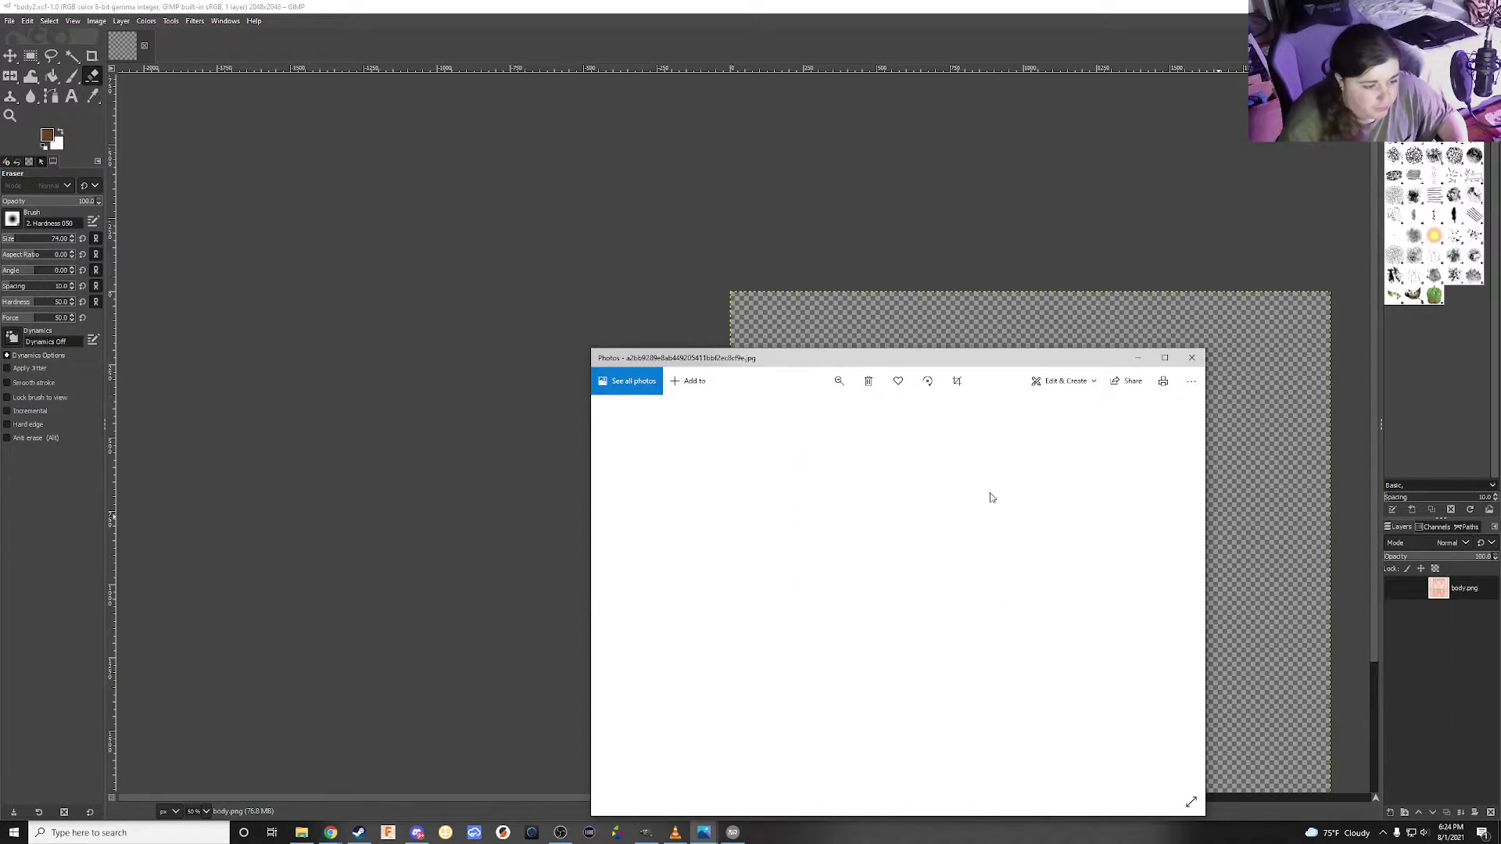
{"action": "left_click", "coordinate": [1192, 358]}
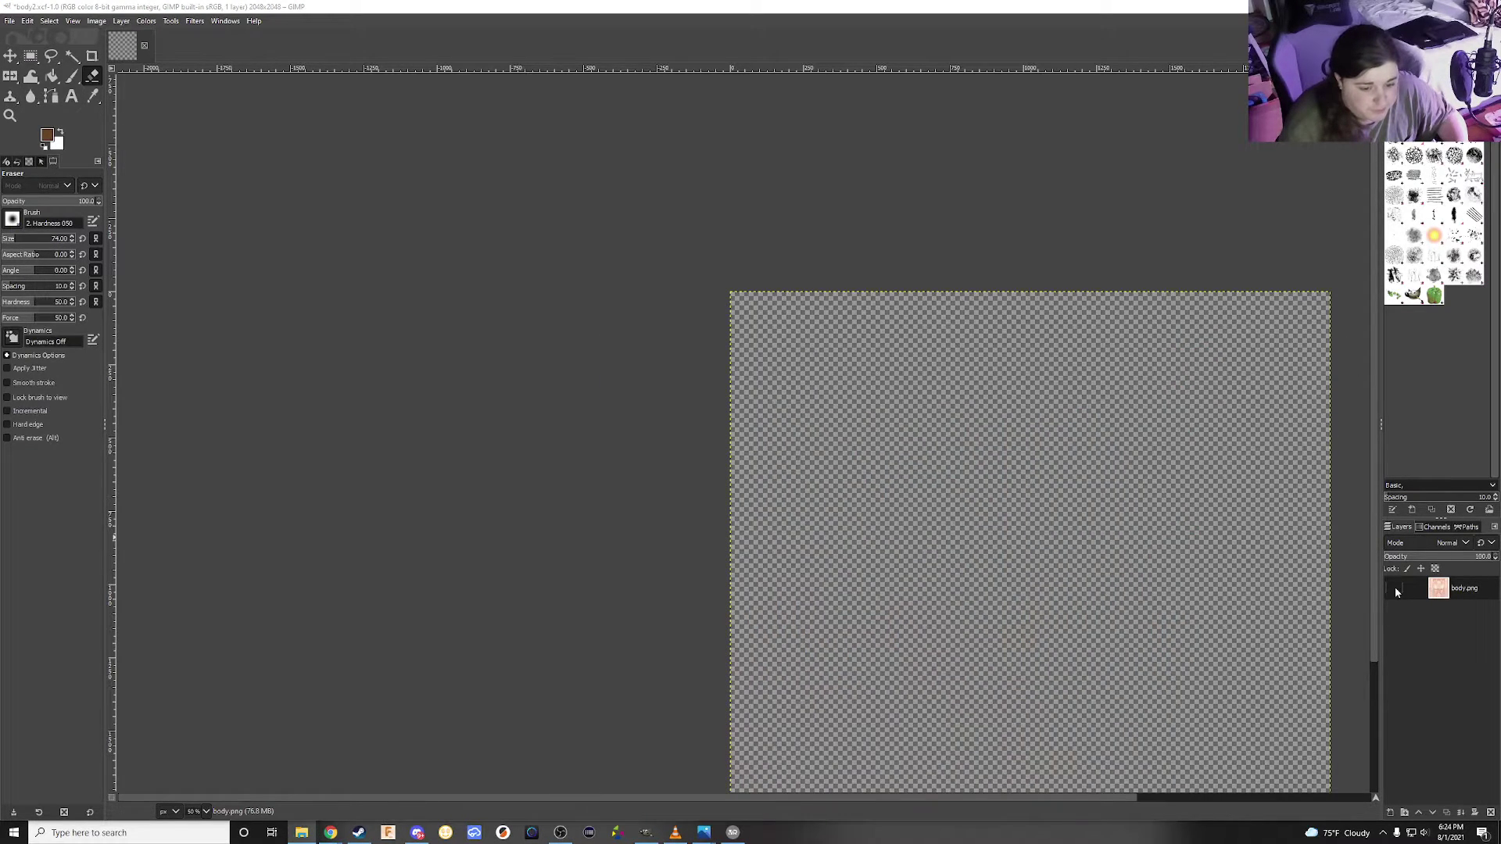
{"action": "left_click", "coordinate": [1394, 589]}
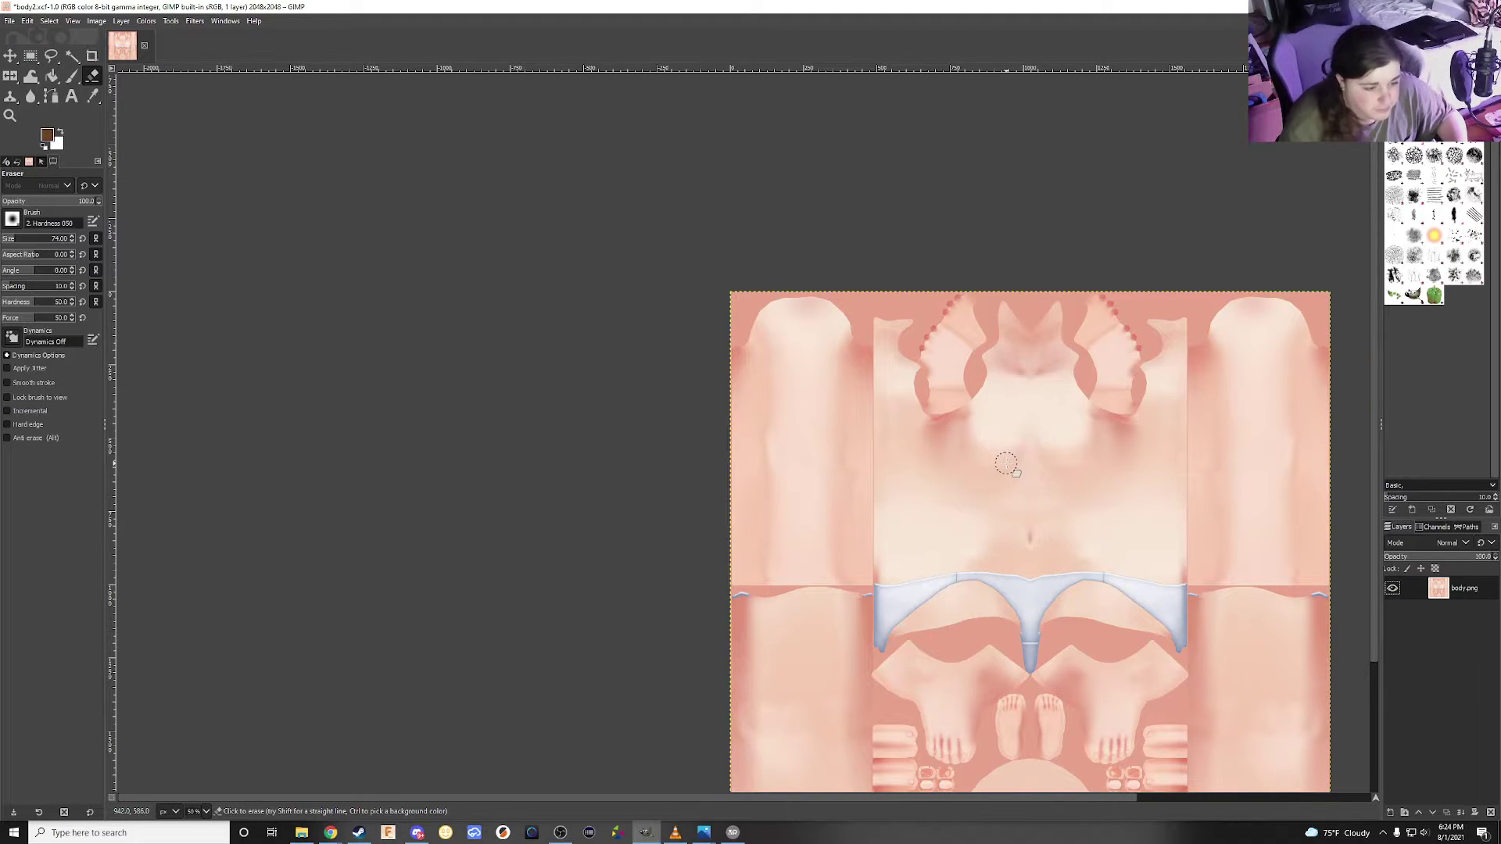
Erase a small chest spot, then cut the layer with Ctrl+X
{"action": "scroll", "coordinate": [1006, 464], "scroll_direction": "up", "scroll_amount": 4, "text": "ctrl"}
{"action": "left_click", "coordinate": [865, 406]}
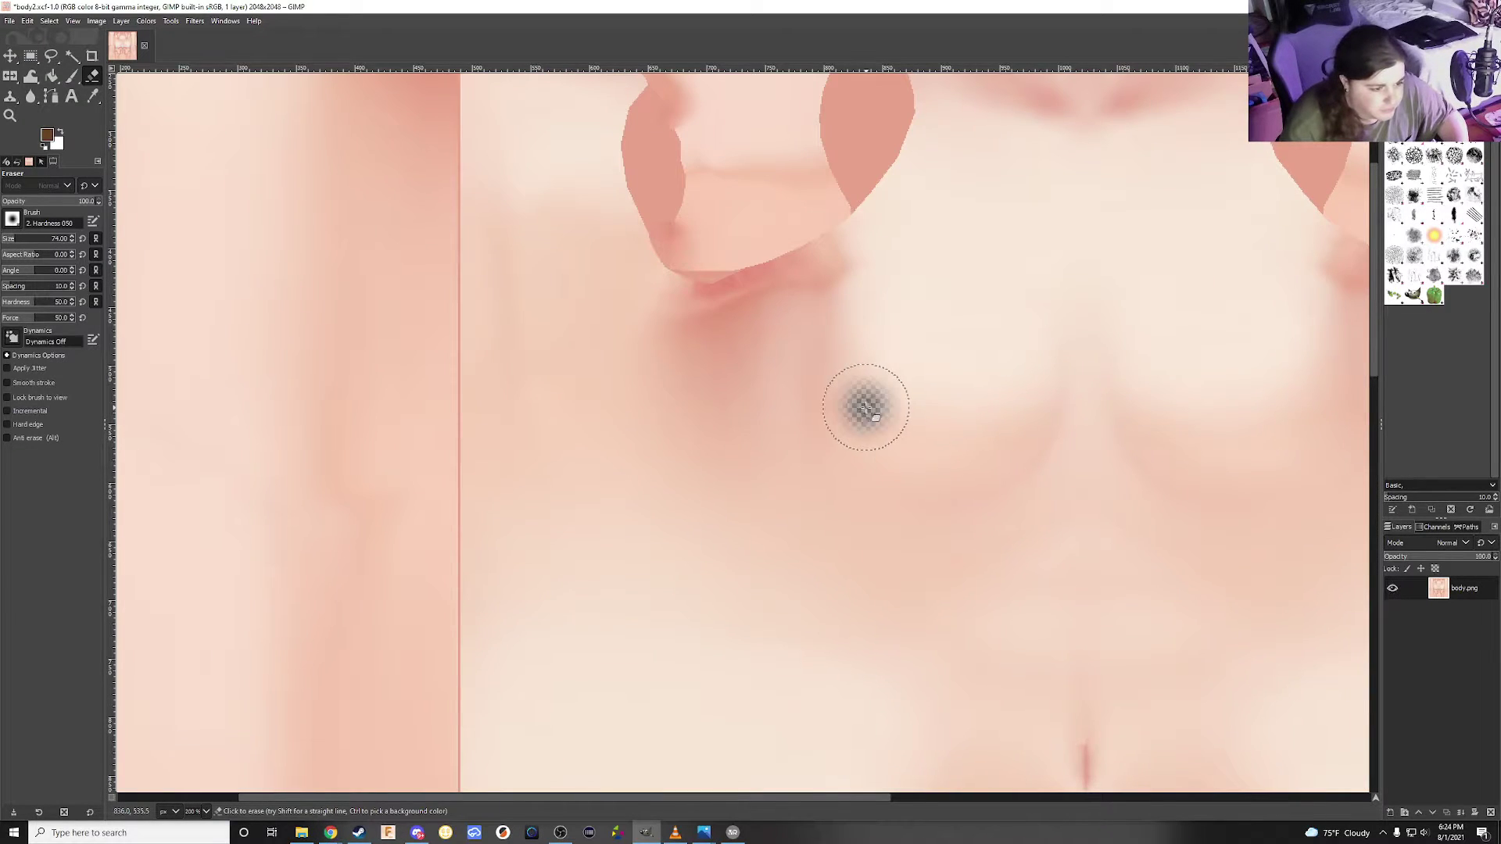
{"action": "left_click_drag", "start_coordinate": [864, 406], "coordinate": [891, 422]}
{"action": "key", "text": "ctrl+x"}
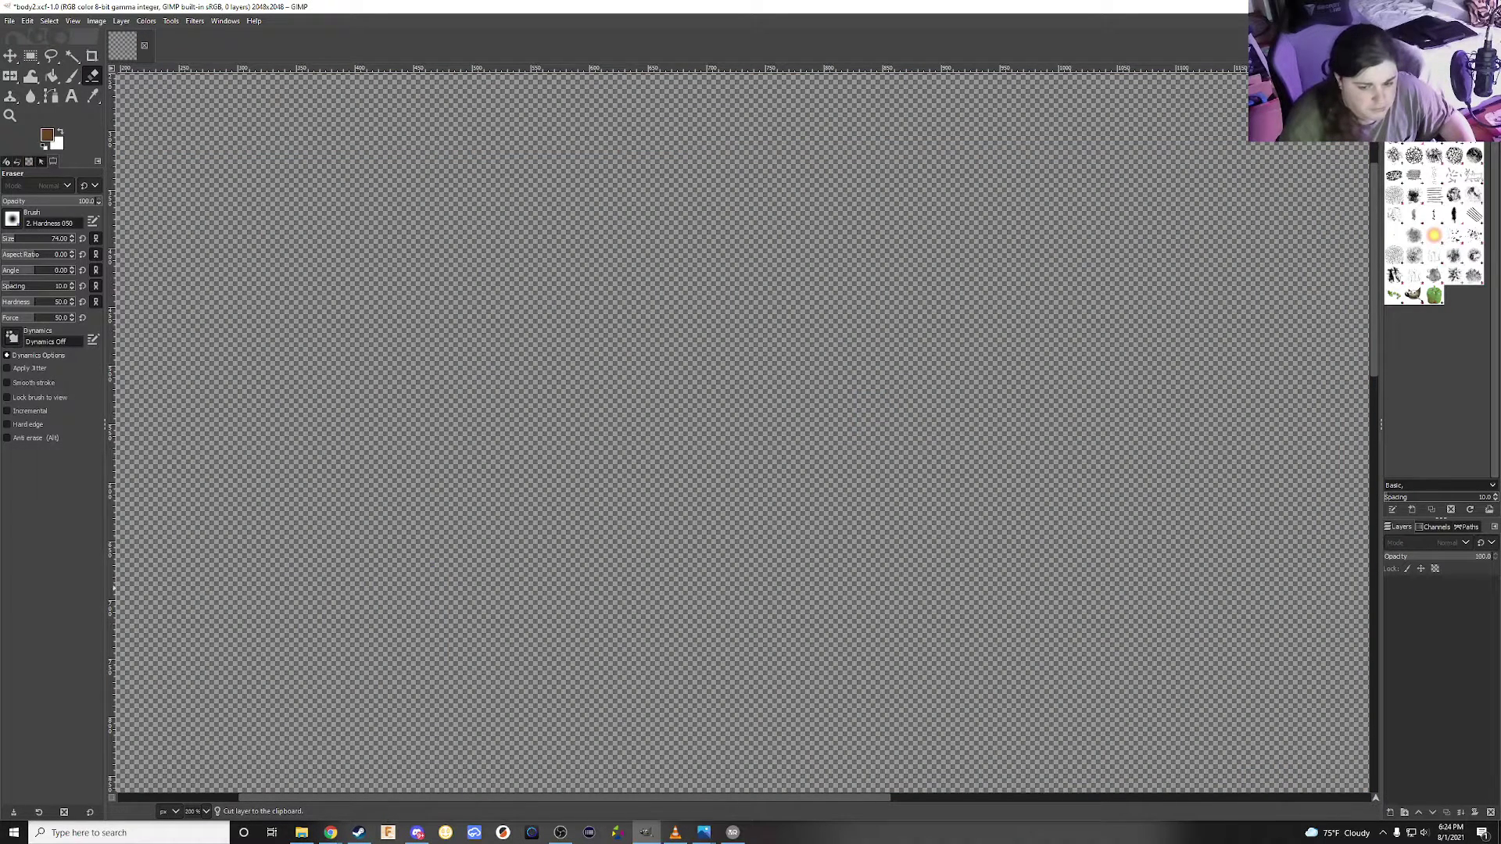
Undo the layer cut and stray erase, then erase patches on both chest sides
{"action": "key", "text": "ctrl+z"}
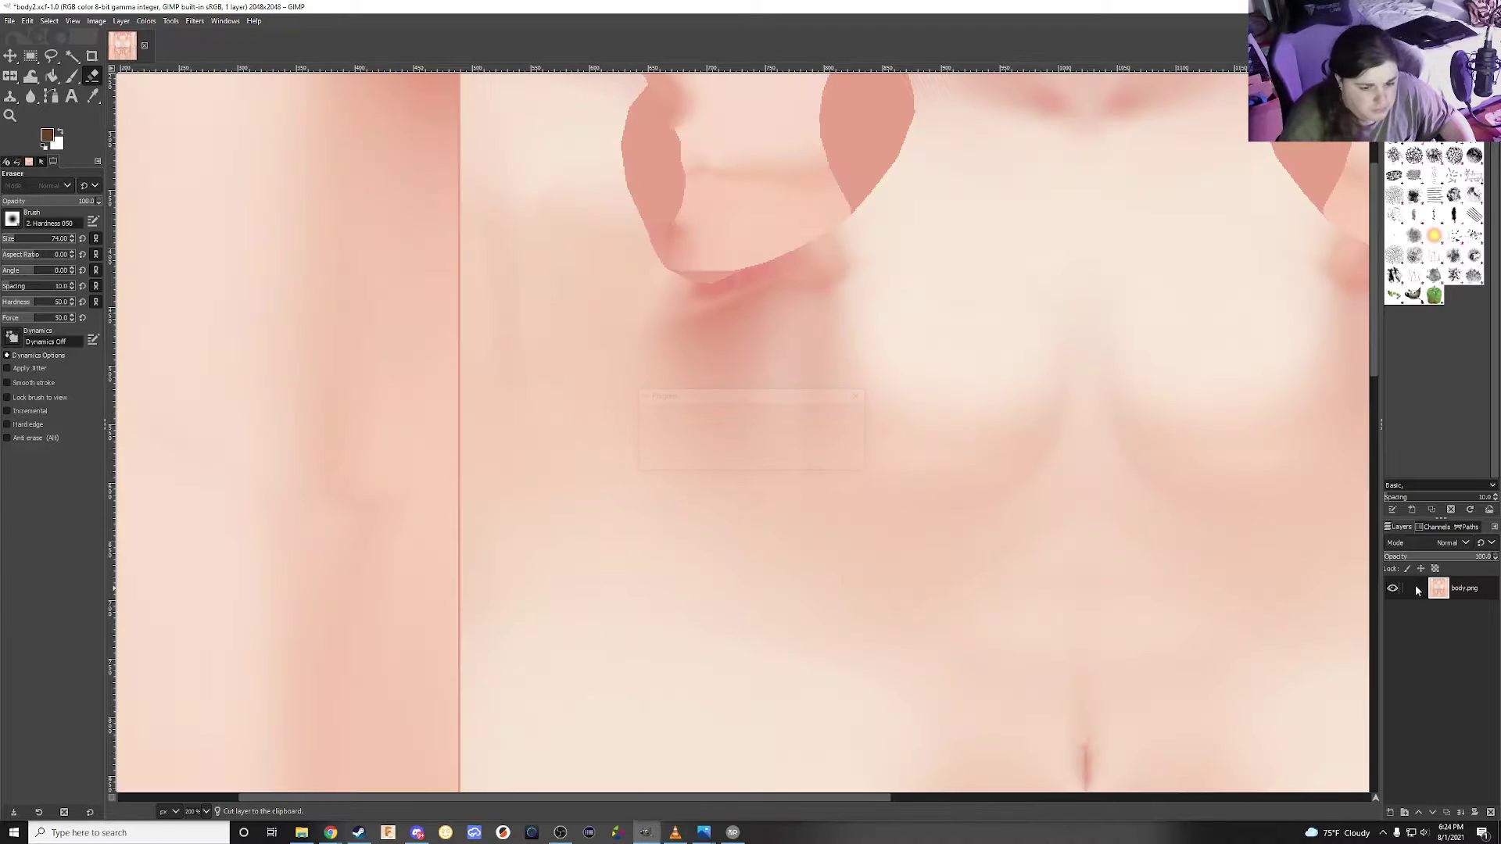
{"action": "key", "text": "ctrl+z"}
{"action": "scroll", "coordinate": [963, 449], "scroll_direction": "down", "scroll_amount": 6}
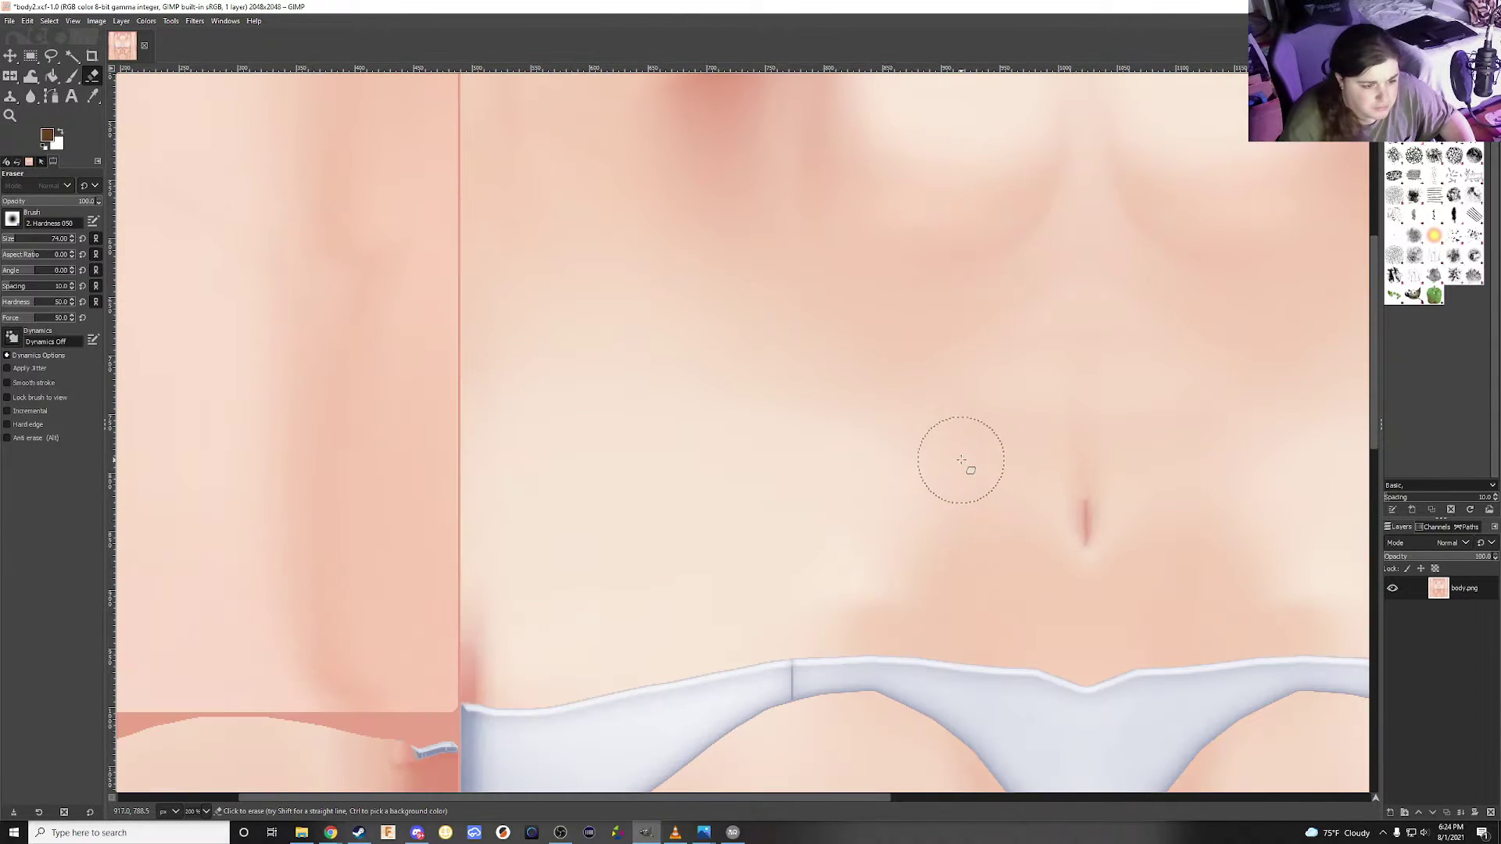
{"action": "scroll", "coordinate": [930, 422], "scroll_direction": "up", "scroll_amount": 2}
{"action": "left_click_drag", "start_coordinate": [894, 362], "coordinate": [913, 368]}
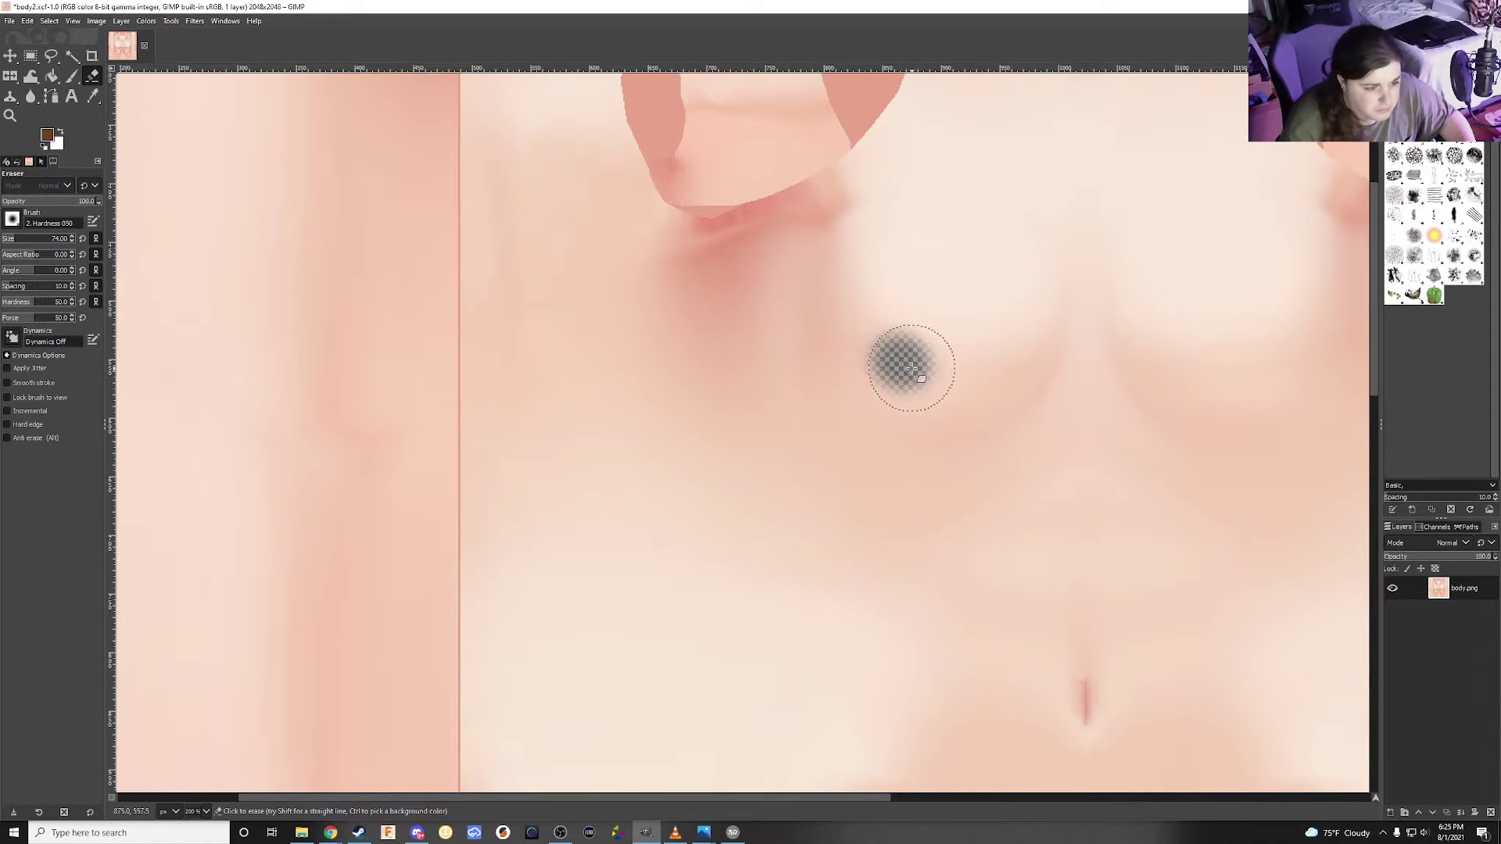
{"action": "mouse_move", "coordinate": [1267, 360]}
{"action": "left_mouse_down"}
{"action": "mouse_move", "coordinate": [1296, 361]}
{"action": "mouse_move", "coordinate": [1248, 399]}
{"action": "mouse_move", "coordinate": [1266, 305]}
{"action": "left_mouse_up"}
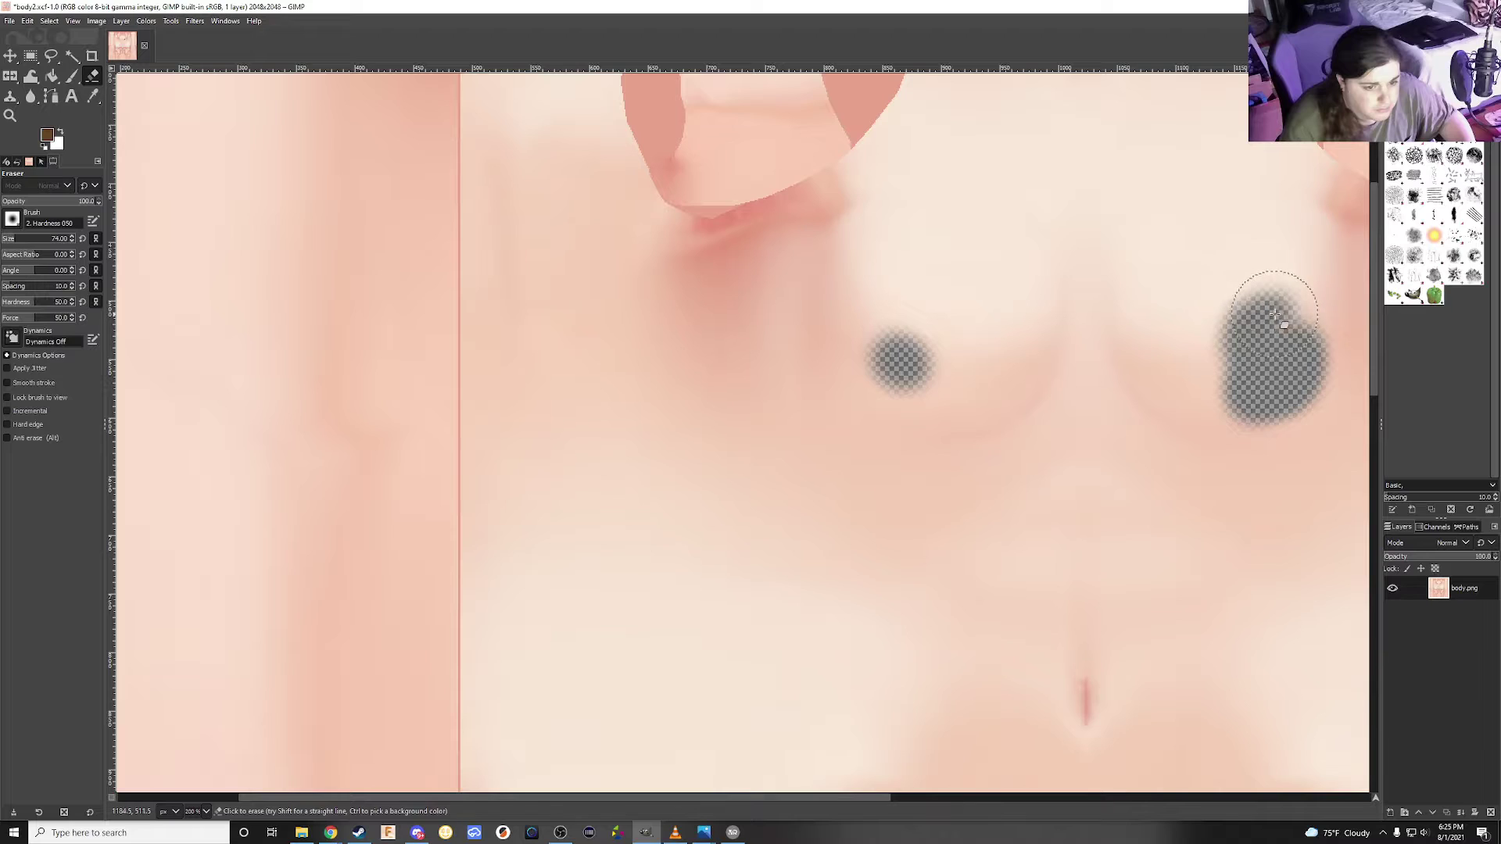
Enlarge the left chest patch, save as body2.xcf, and export body2.png
{"action": "mouse_move", "coordinate": [856, 331]}
{"action": "left_mouse_down"}
{"action": "mouse_move", "coordinate": [925, 368]}
{"action": "mouse_move", "coordinate": [888, 376]}
{"action": "mouse_move", "coordinate": [888, 345]}
{"action": "mouse_move", "coordinate": [937, 374]}
{"action": "mouse_move", "coordinate": [902, 380]}
{"action": "mouse_move", "coordinate": [948, 385]}
{"action": "mouse_move", "coordinate": [929, 342]}
{"action": "left_mouse_up"}
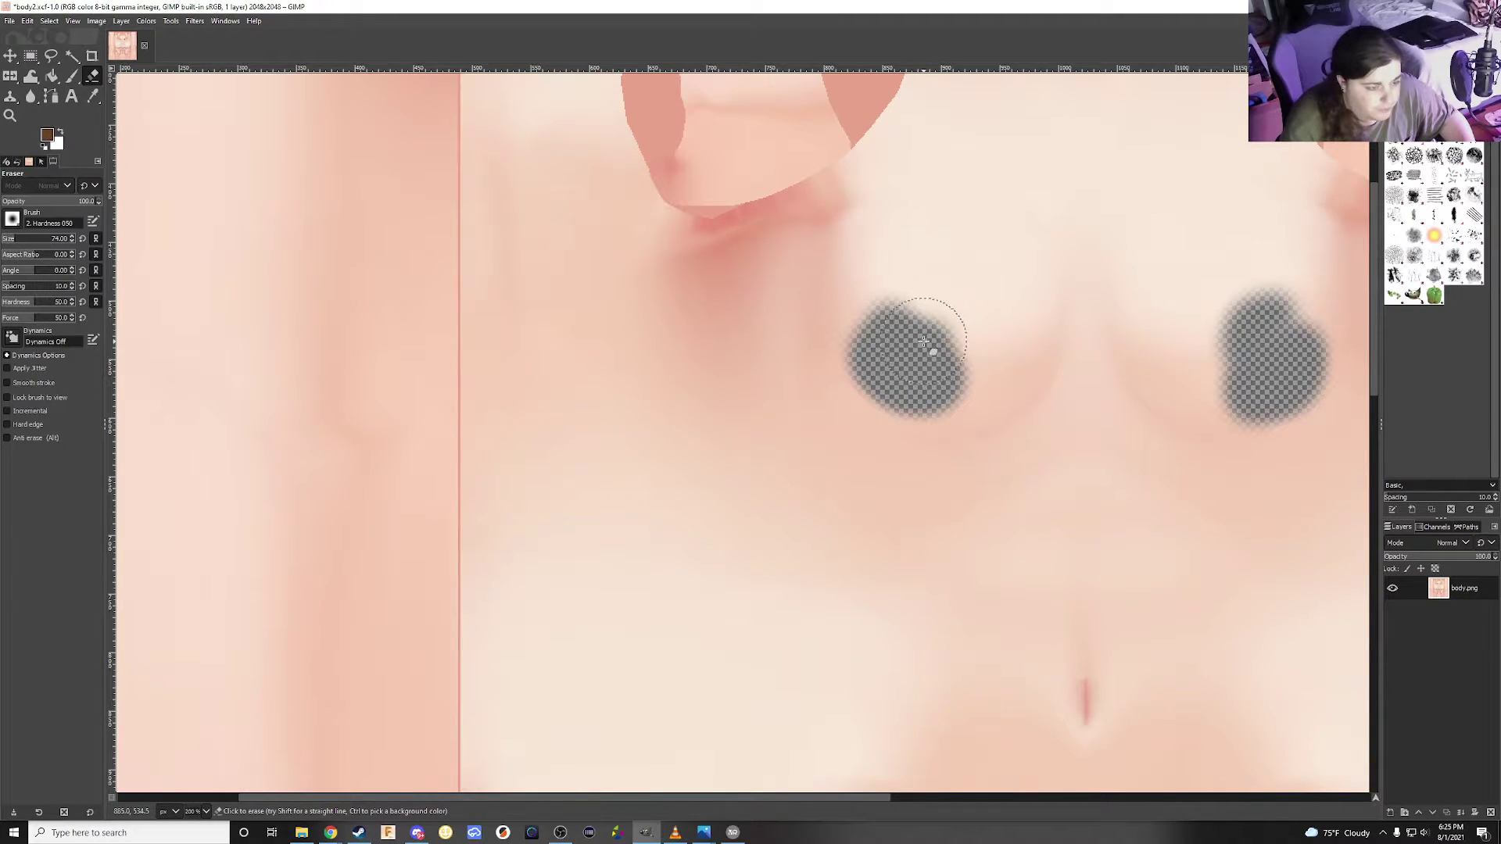
{"action": "key", "text": "ctrl+s"}
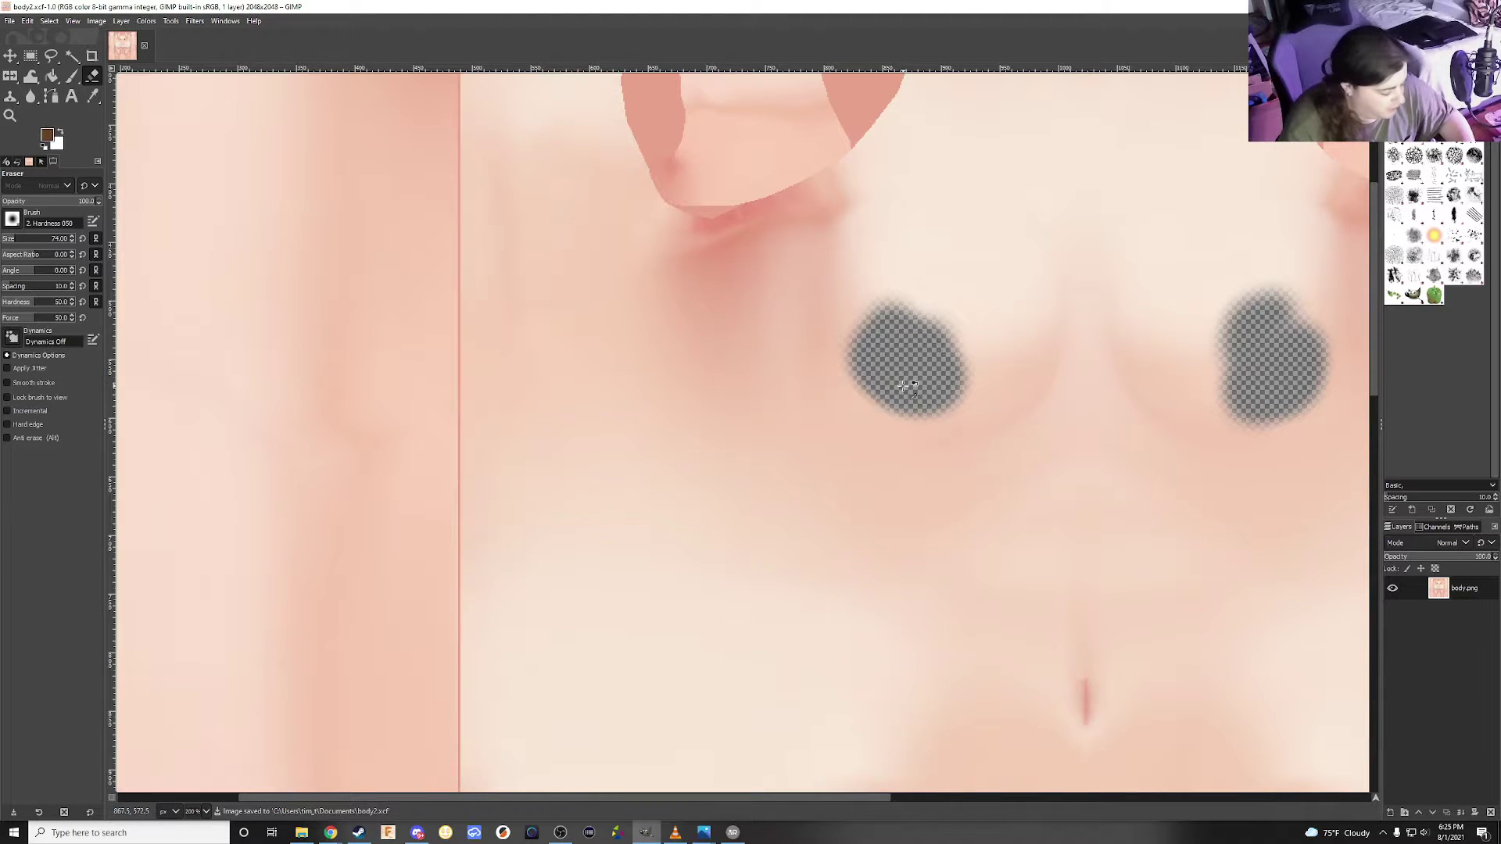
{"action": "key", "text": "ctrl+e"}
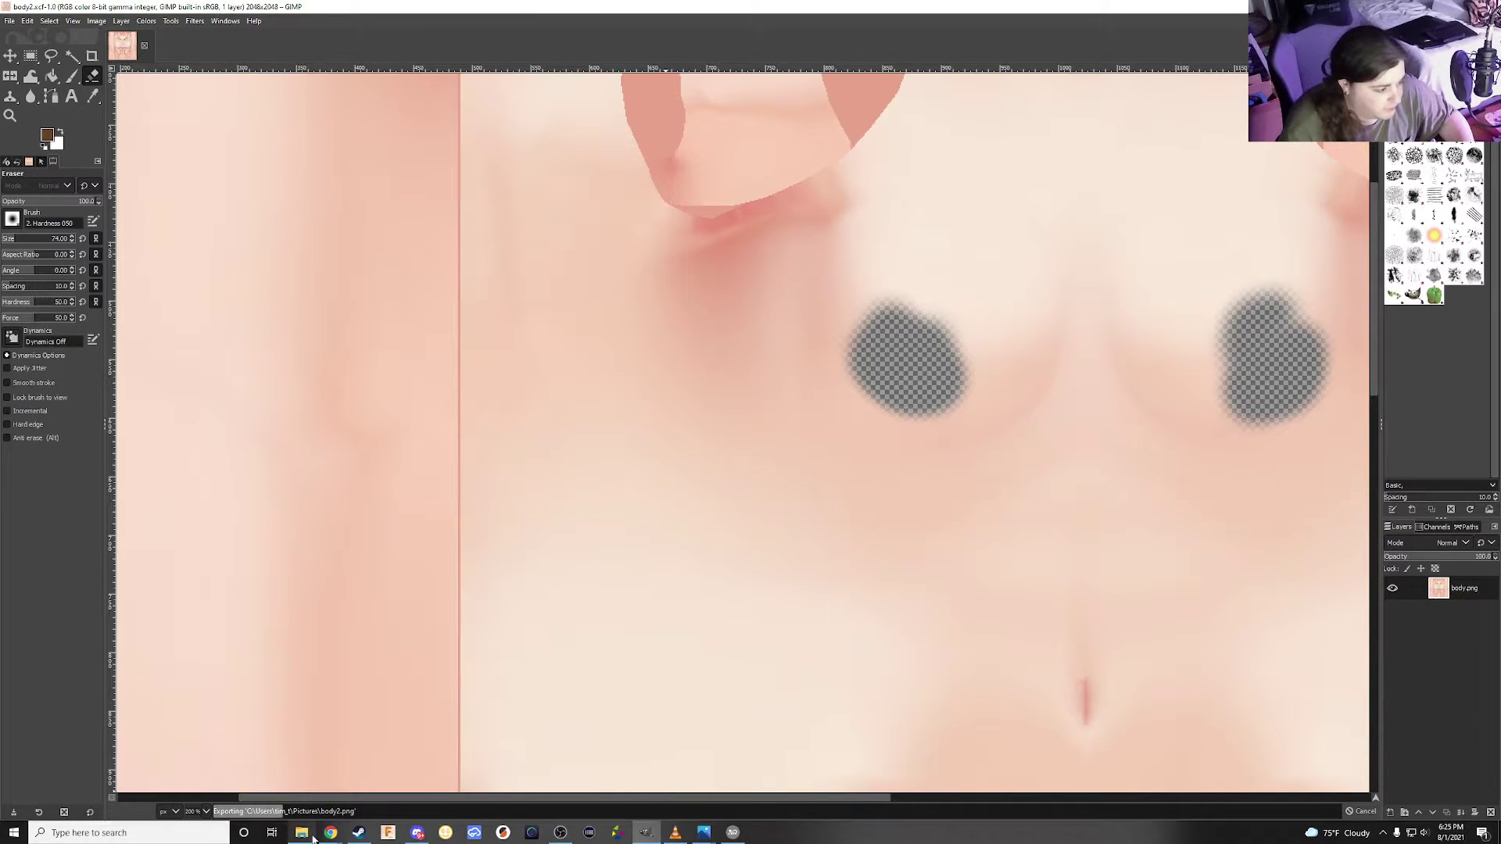
Import the body2 image from Pictures into the skin texture layer
{"action": "left_click", "coordinate": [650, 834]}
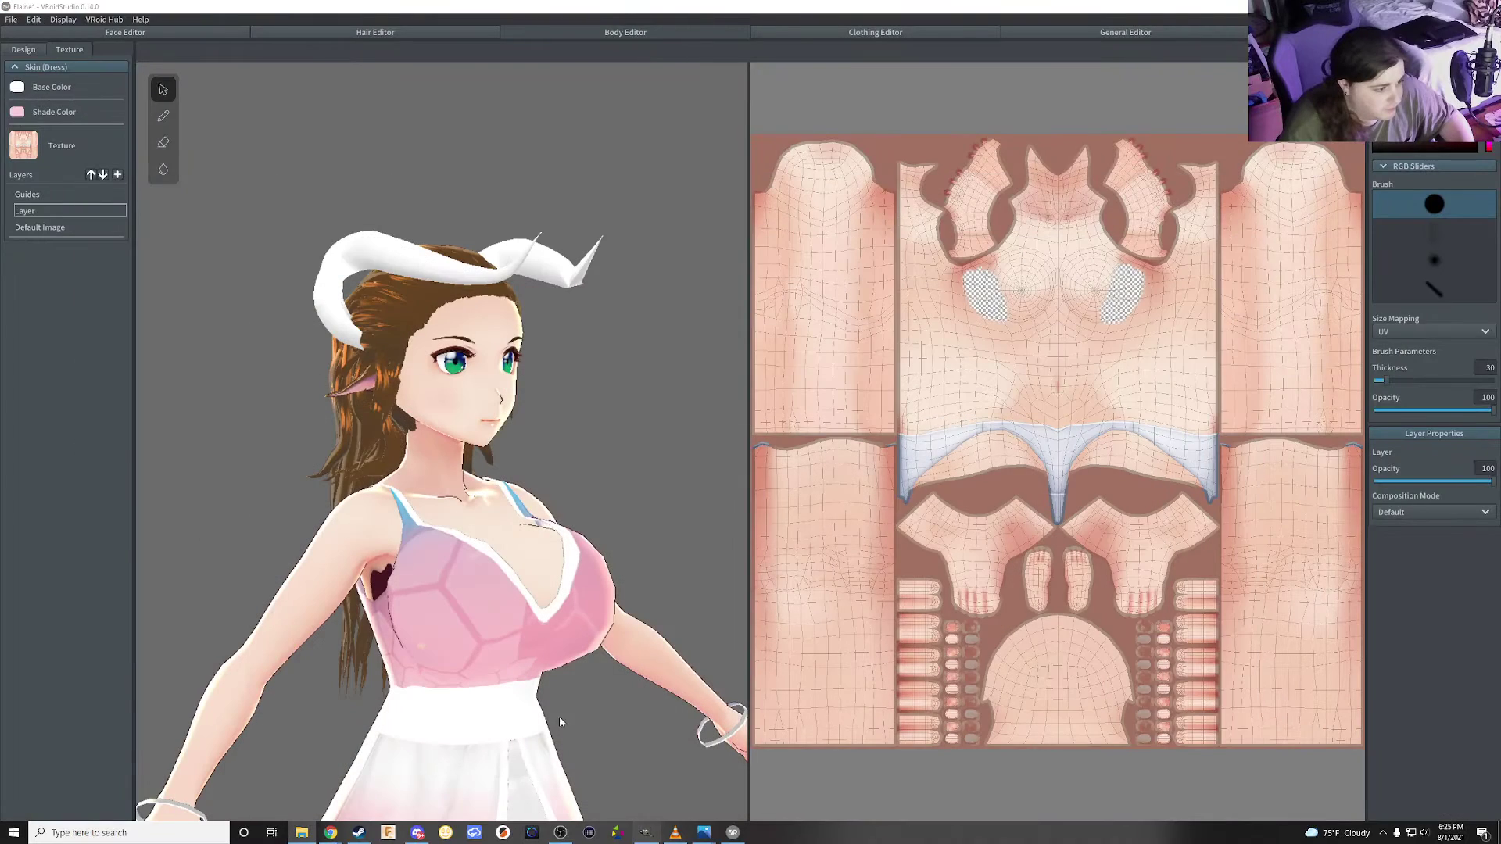
{"action": "left_click_drag", "start_coordinate": [560, 716], "coordinate": [485, 686]}
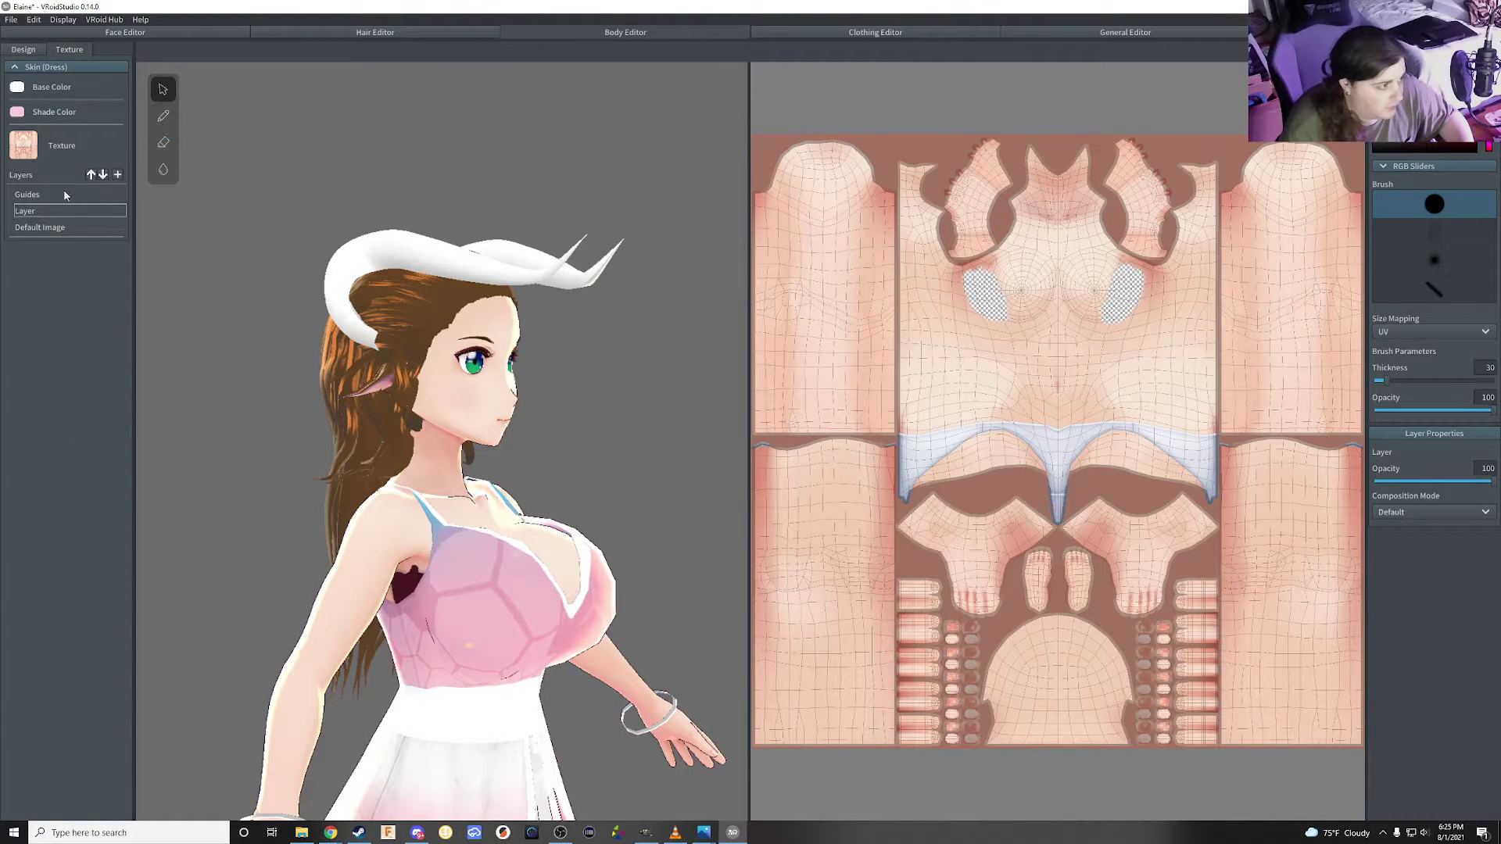
{"action": "right_click", "coordinate": [43, 229]}
{"action": "left_click", "coordinate": [68, 286]}
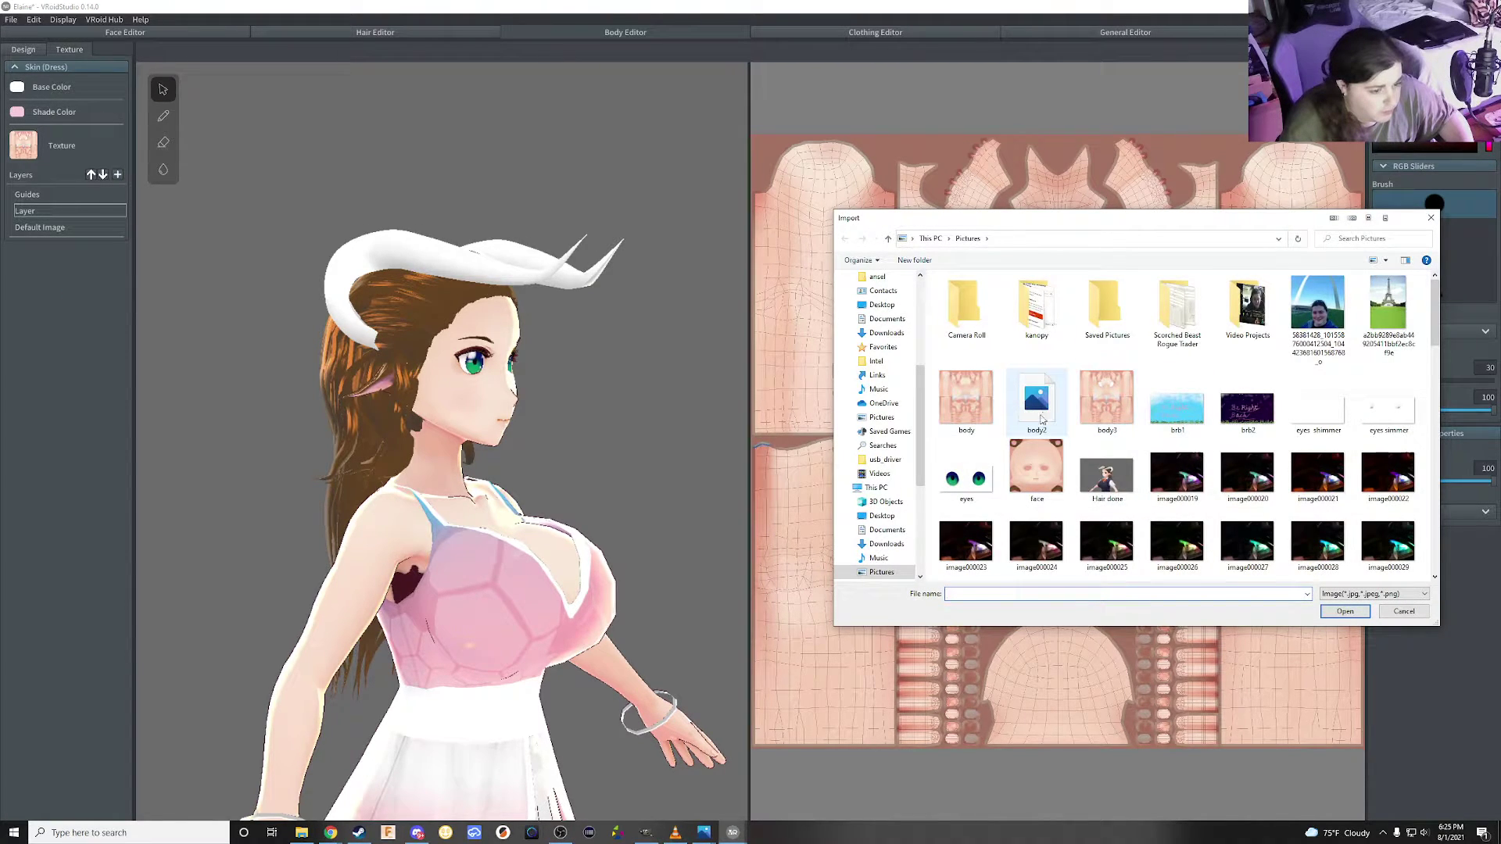
{"action": "left_click", "coordinate": [1044, 409]}
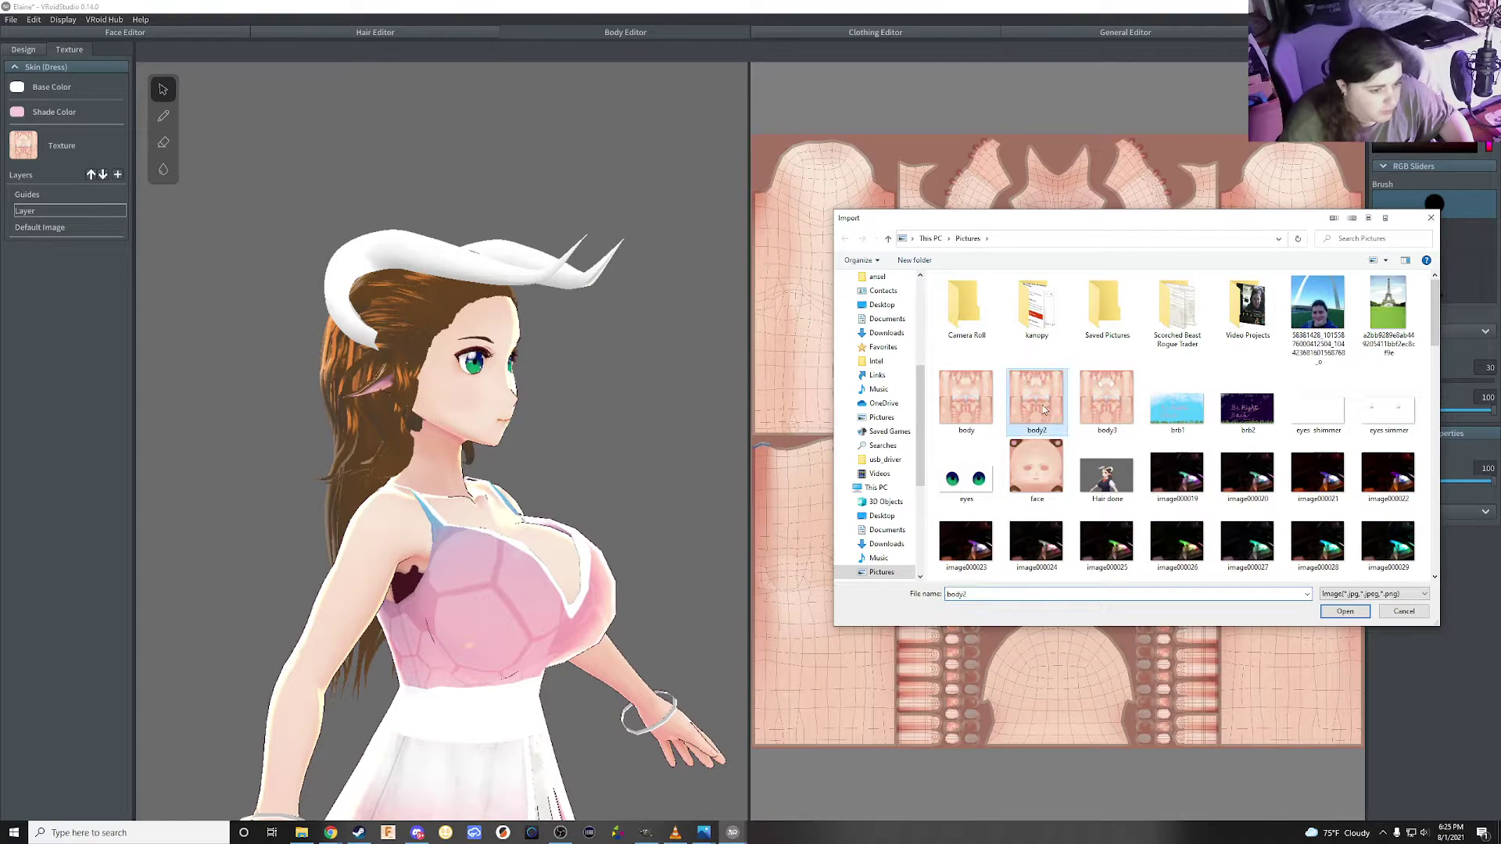
{"action": "double_click", "coordinate": [1043, 409]}
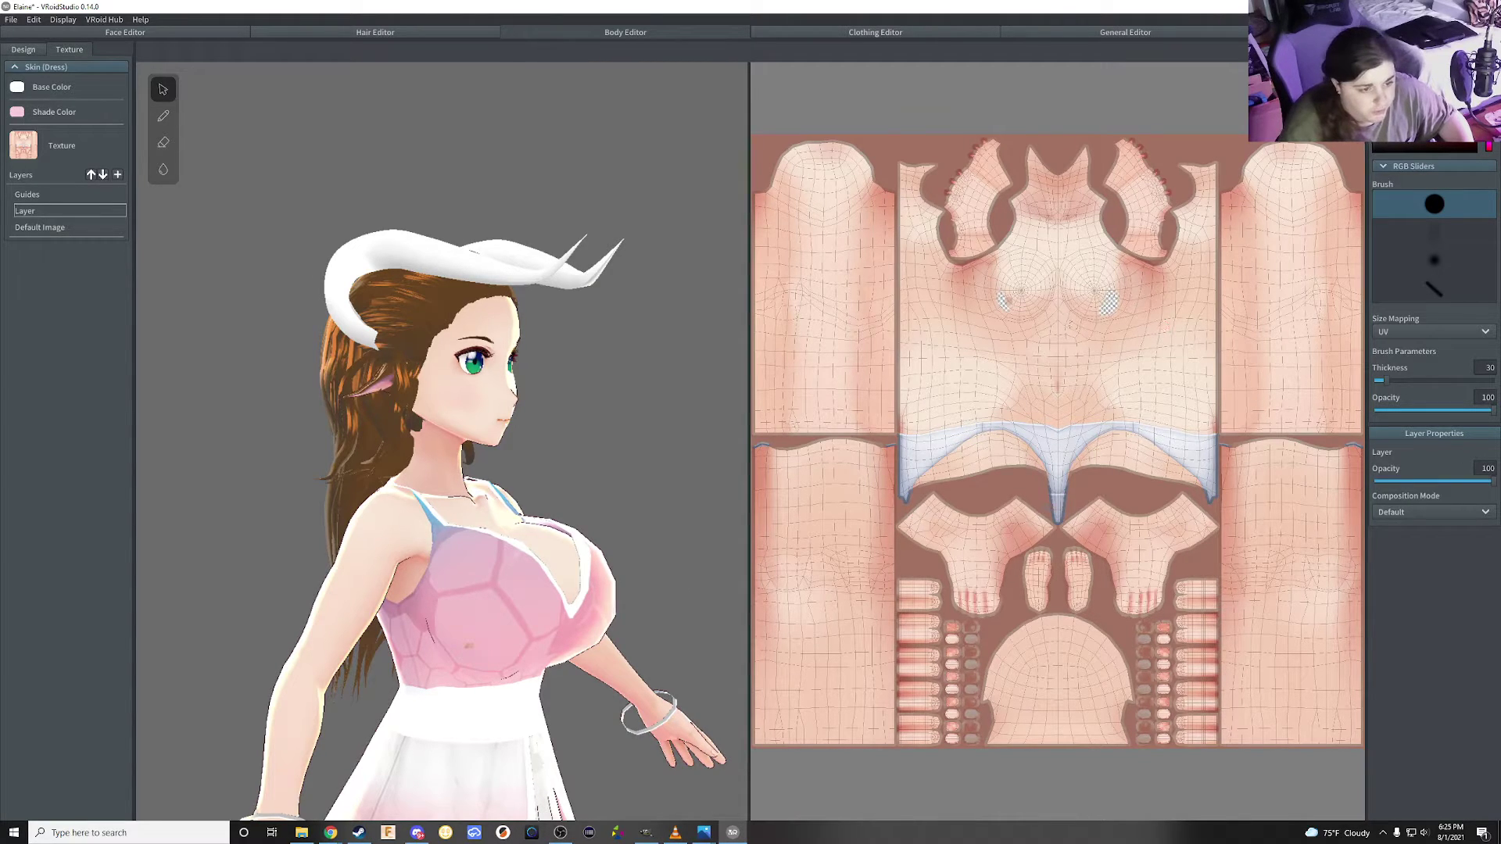
Orbit the model to inspect the chest holes and the dark red dot
{"action": "mouse_move", "coordinate": [525, 561]}
{"action": "right_mouse_down"}
{"action": "mouse_move", "coordinate": [303, 553]}
{"action": "mouse_move", "coordinate": [391, 594]}
{"action": "right_mouse_up"}
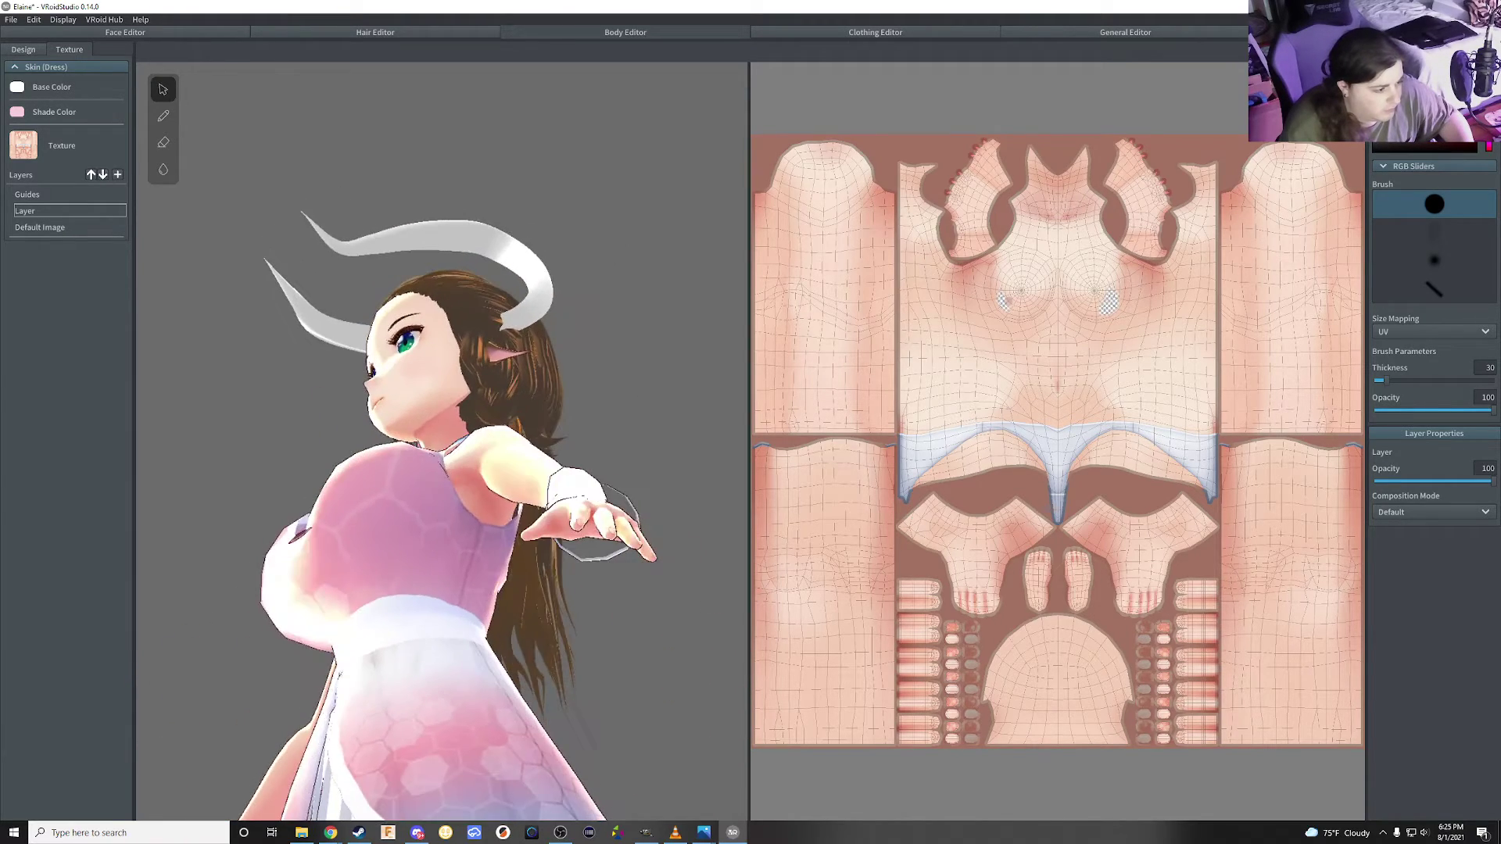
{"action": "right_click_drag", "start_coordinate": [305, 533], "coordinate": [323, 571]}
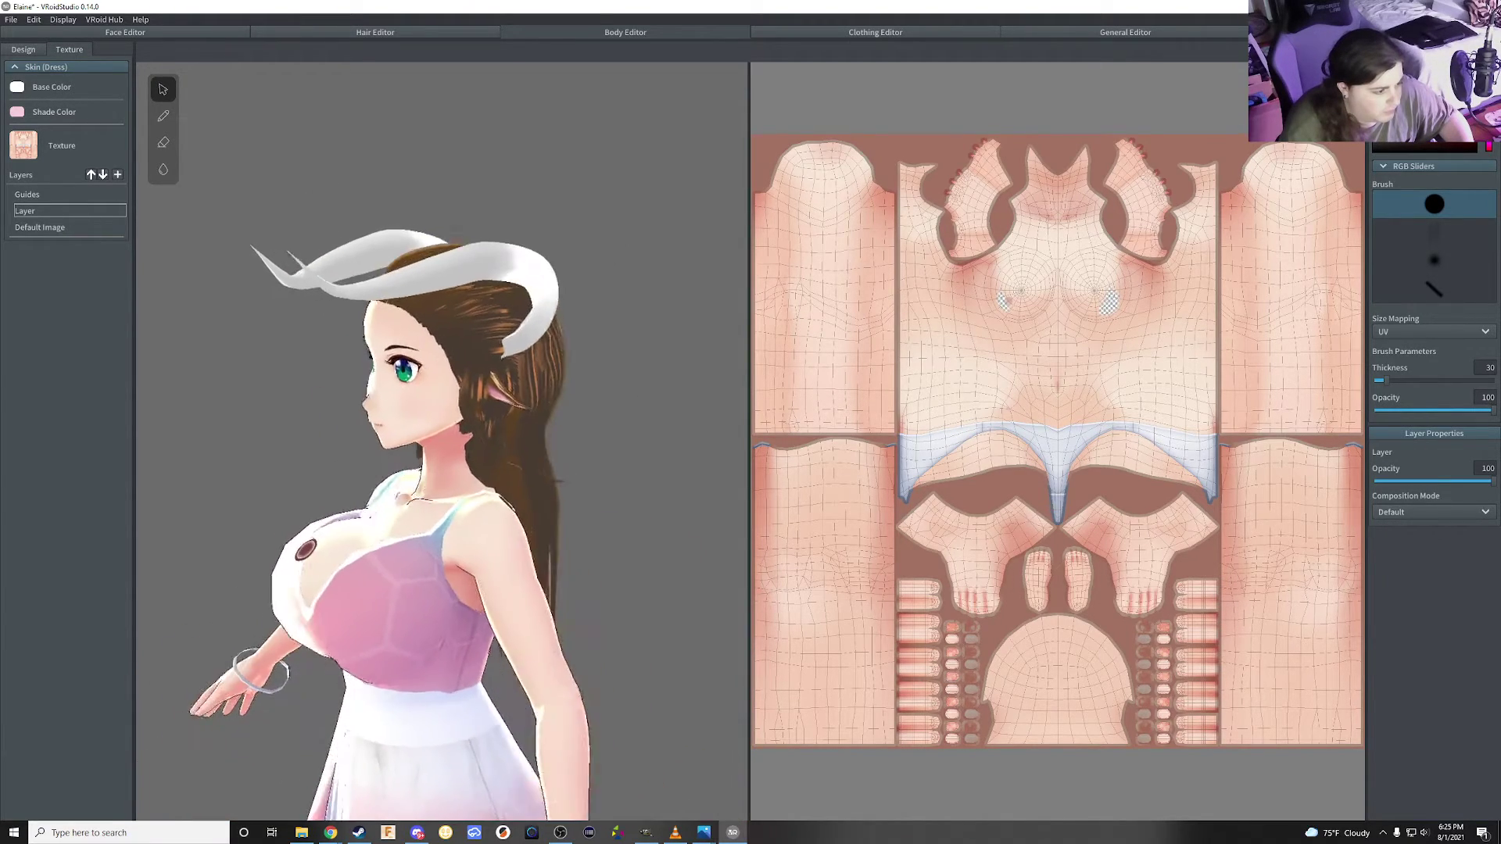
{"action": "right_click_drag", "start_coordinate": [323, 571], "coordinate": [495, 594]}
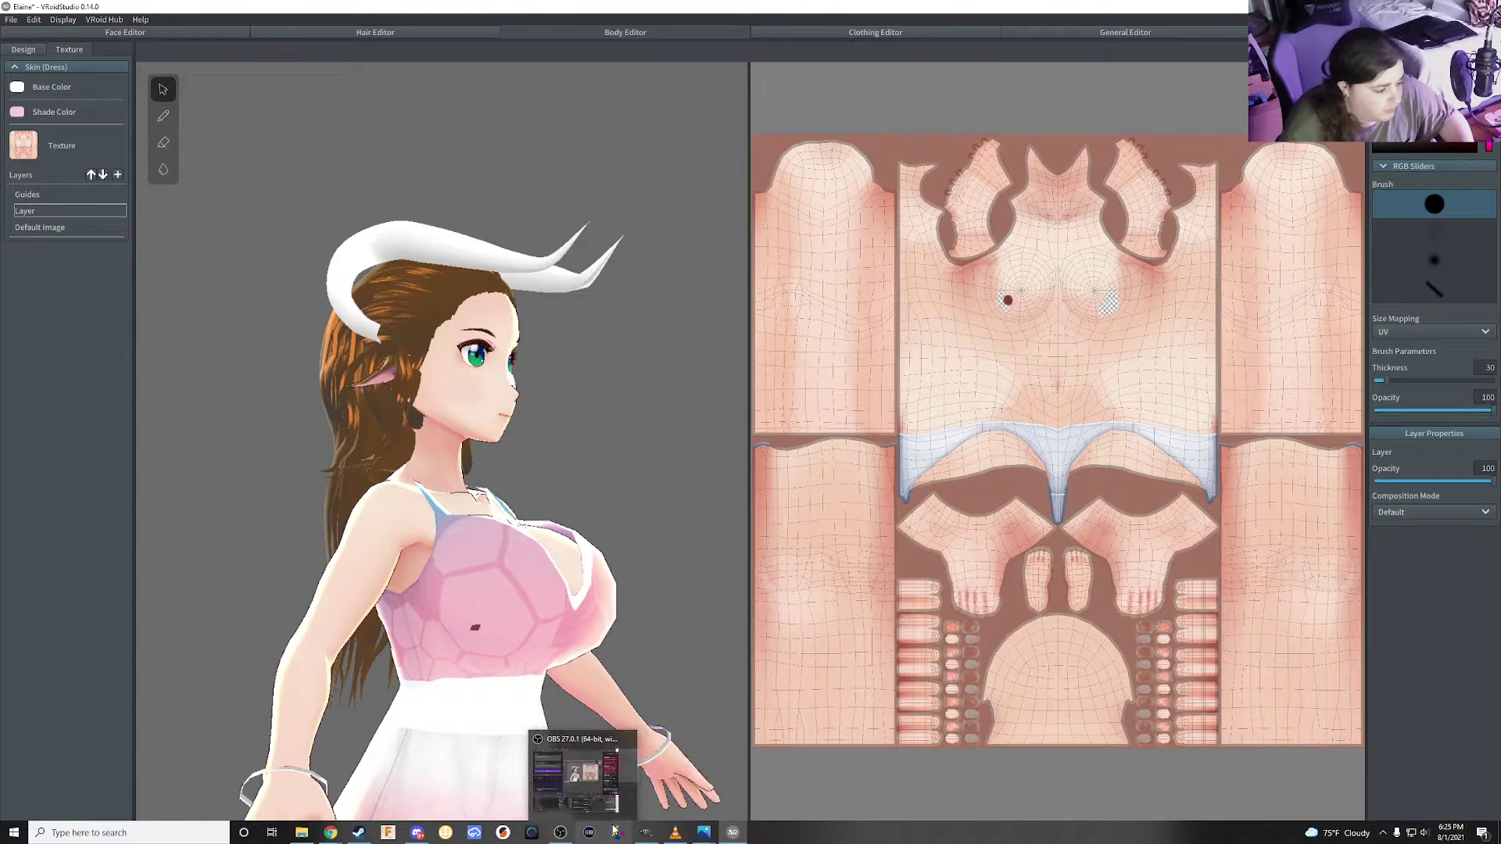
Erase the left chest hole into a fuller rounded shape, save body2.xcf and re-export body2.png
{"action": "left_click", "coordinate": [651, 815]}
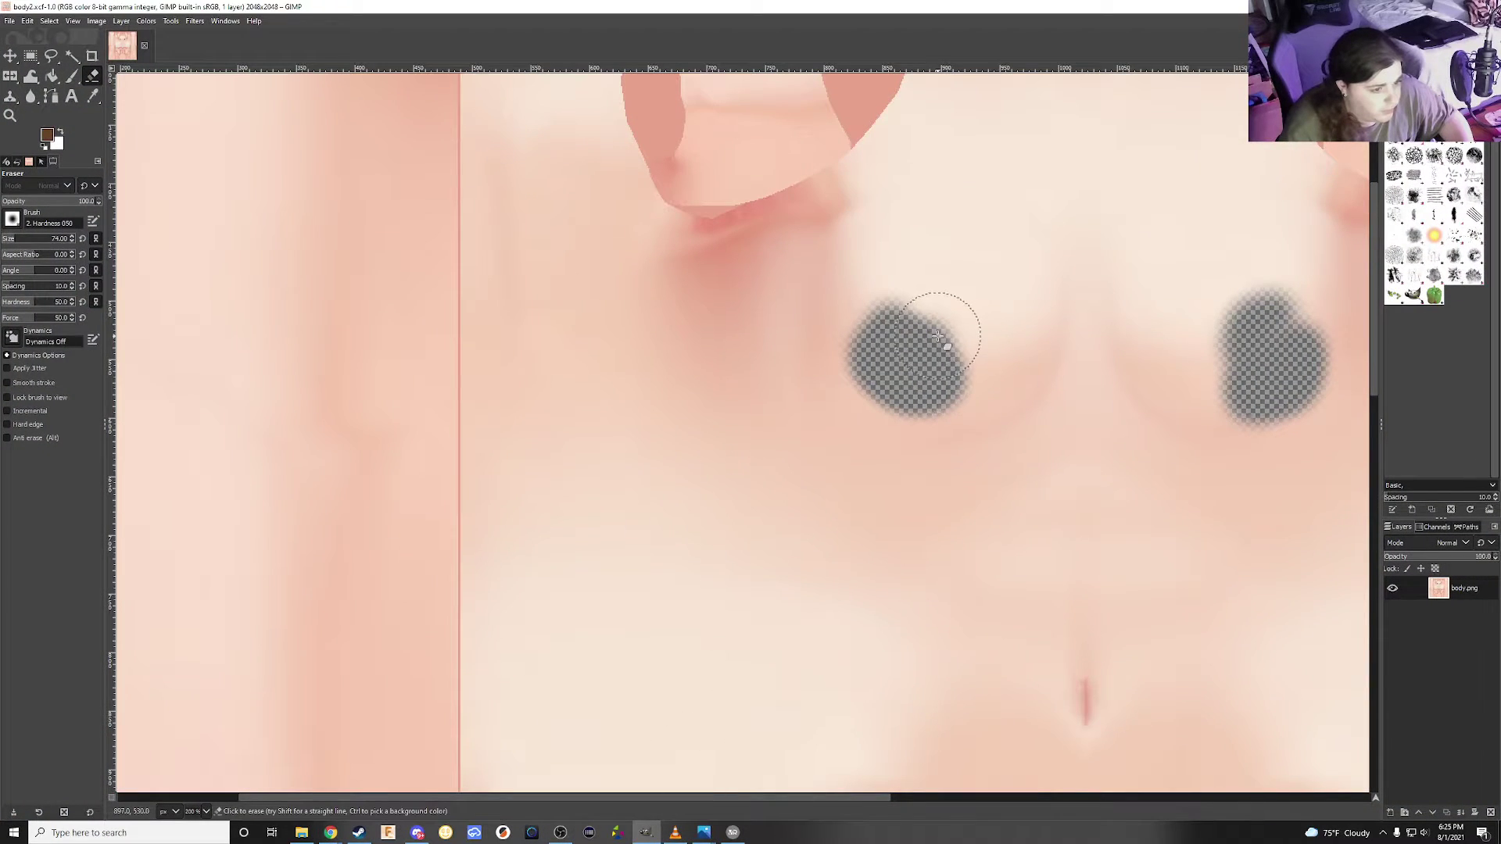
{"action": "left_click_drag", "start_coordinate": [938, 325], "coordinate": [940, 389]}
{"action": "left_click_drag", "start_coordinate": [935, 335], "coordinate": [924, 315]}
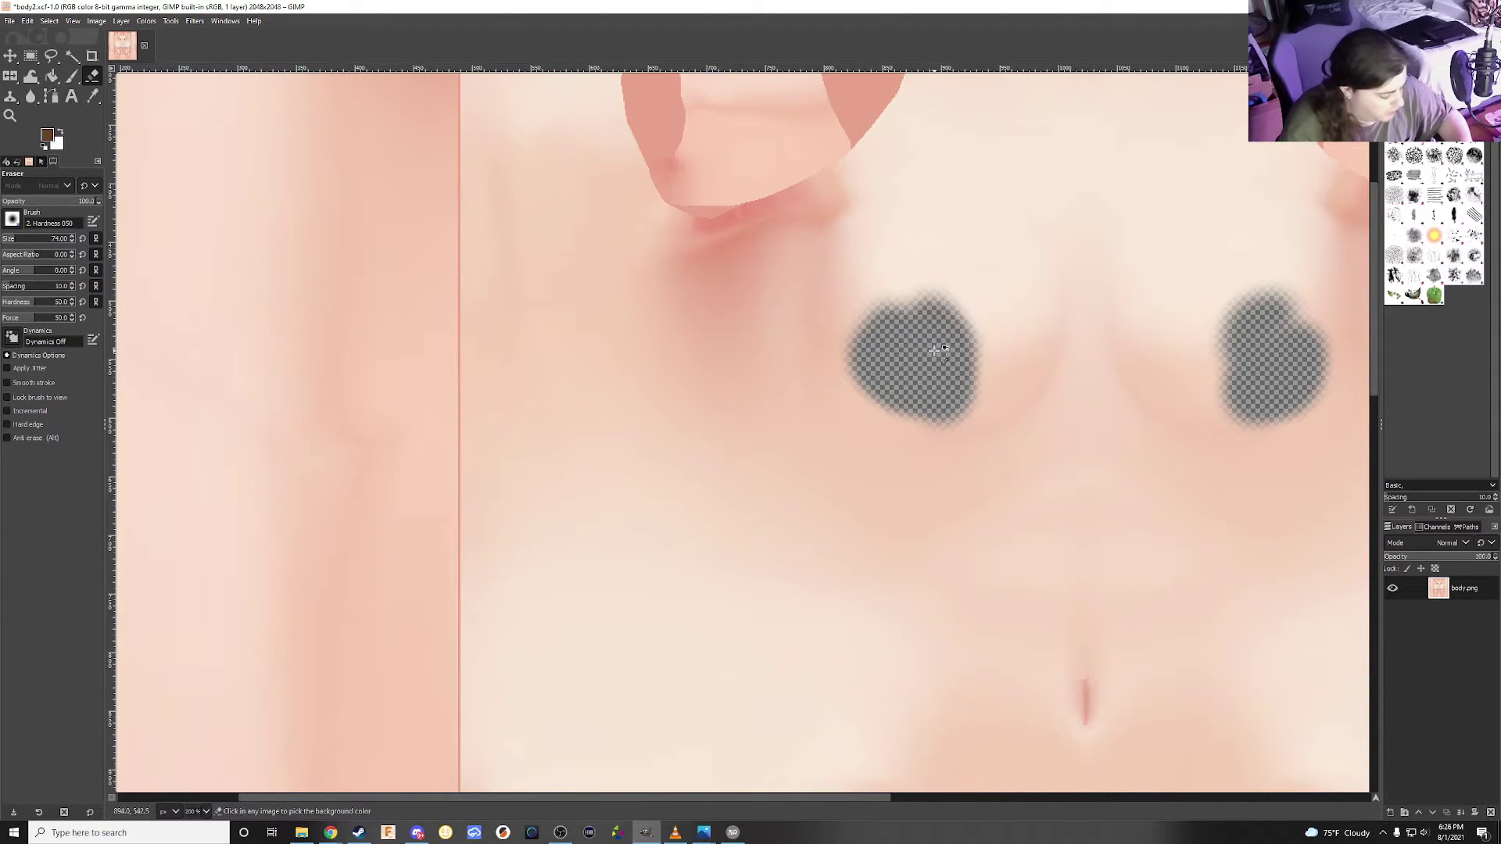
{"action": "key", "text": "ctrl+s"}
{"action": "key", "text": "ctrl+e"}
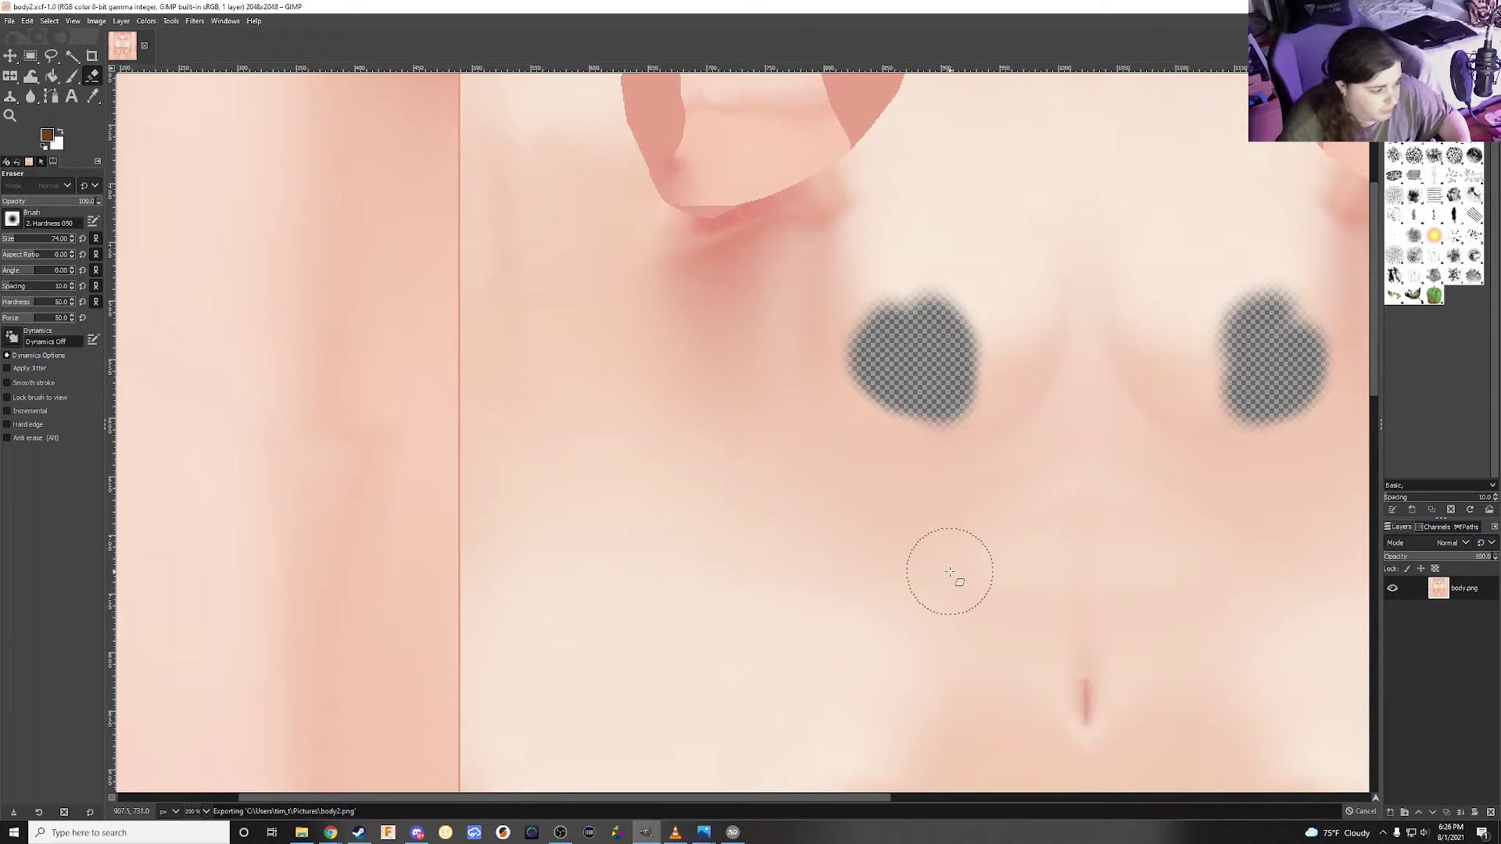
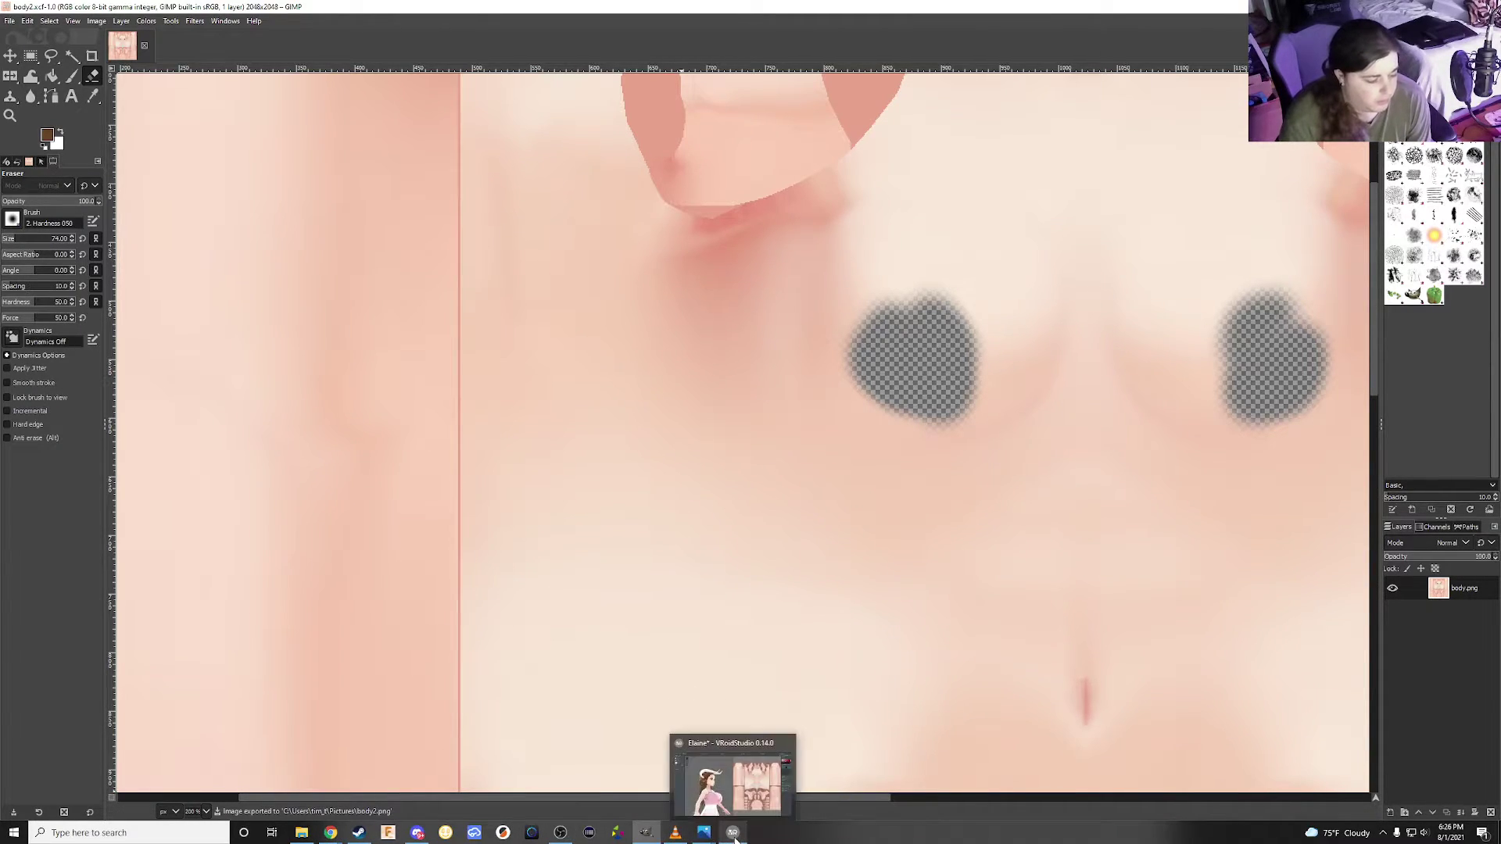
Back in VRoid Studio, import body2 as the skin texture layer's image
{"action": "left_click", "coordinate": [714, 770]}
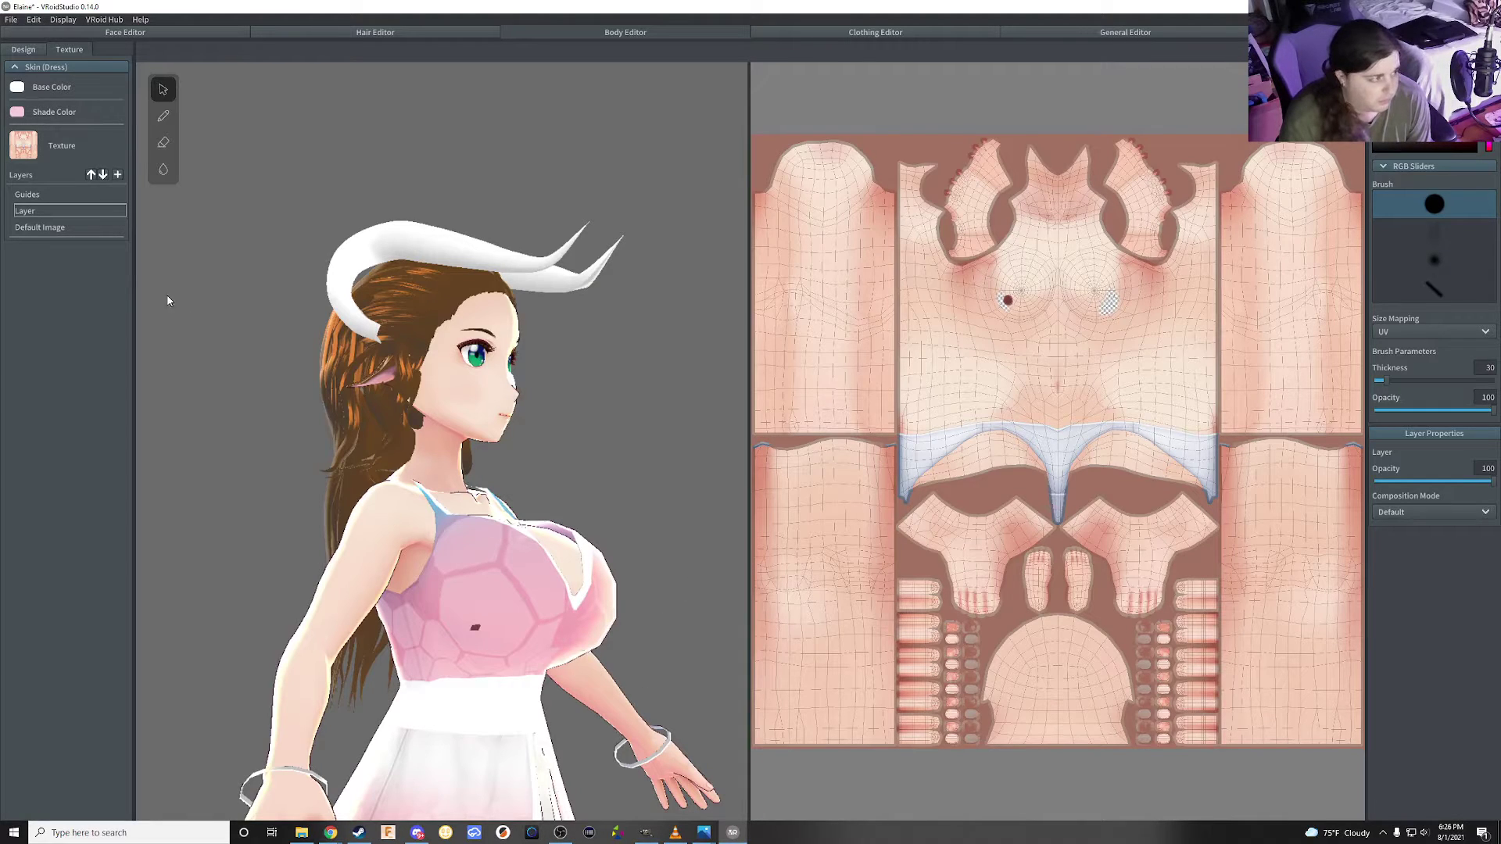
{"action": "right_click", "coordinate": [49, 231]}
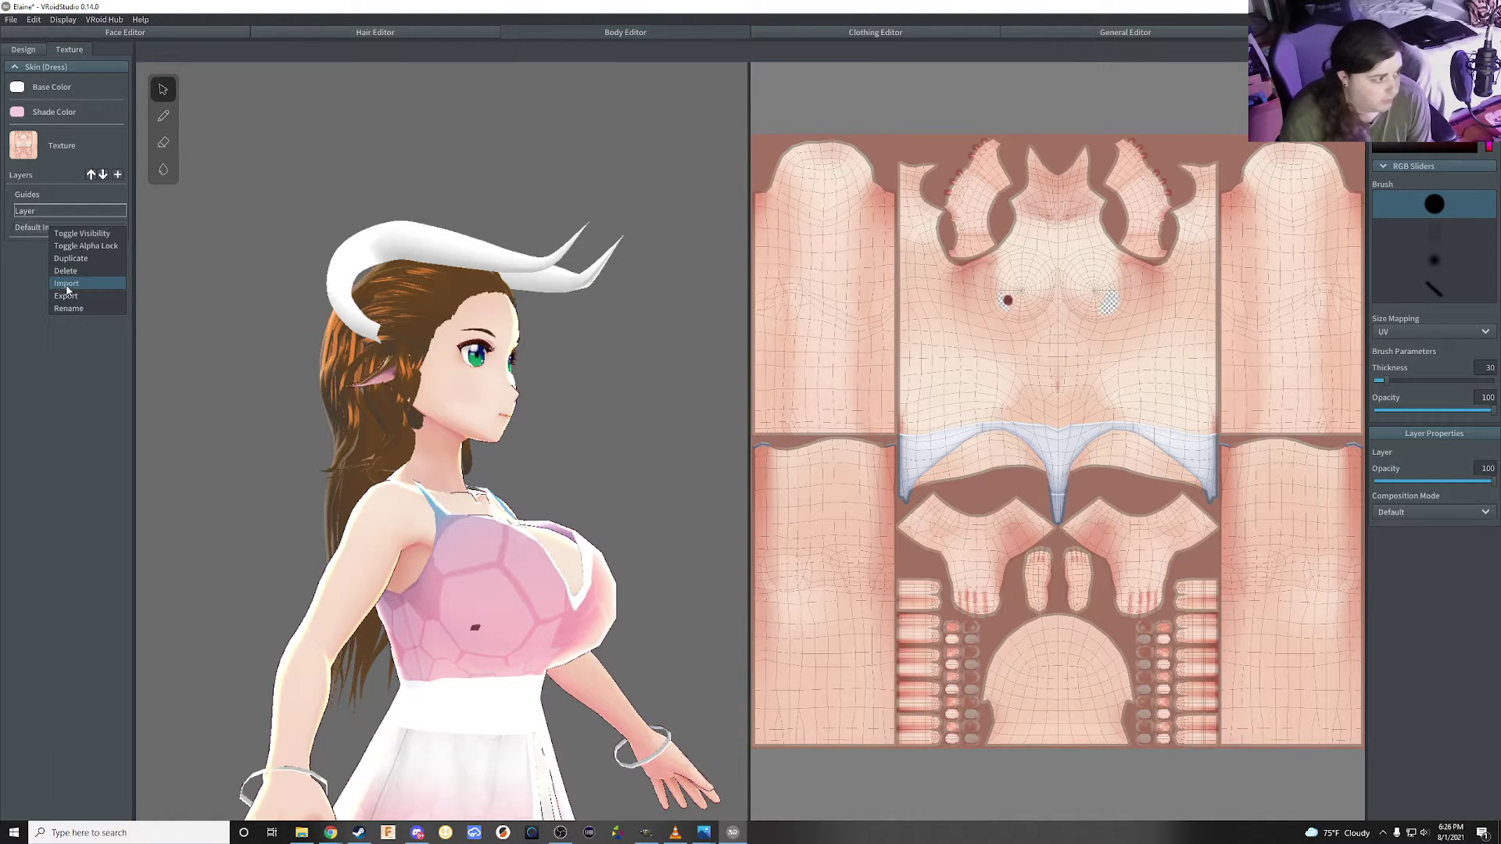
{"action": "left_click", "coordinate": [67, 285]}
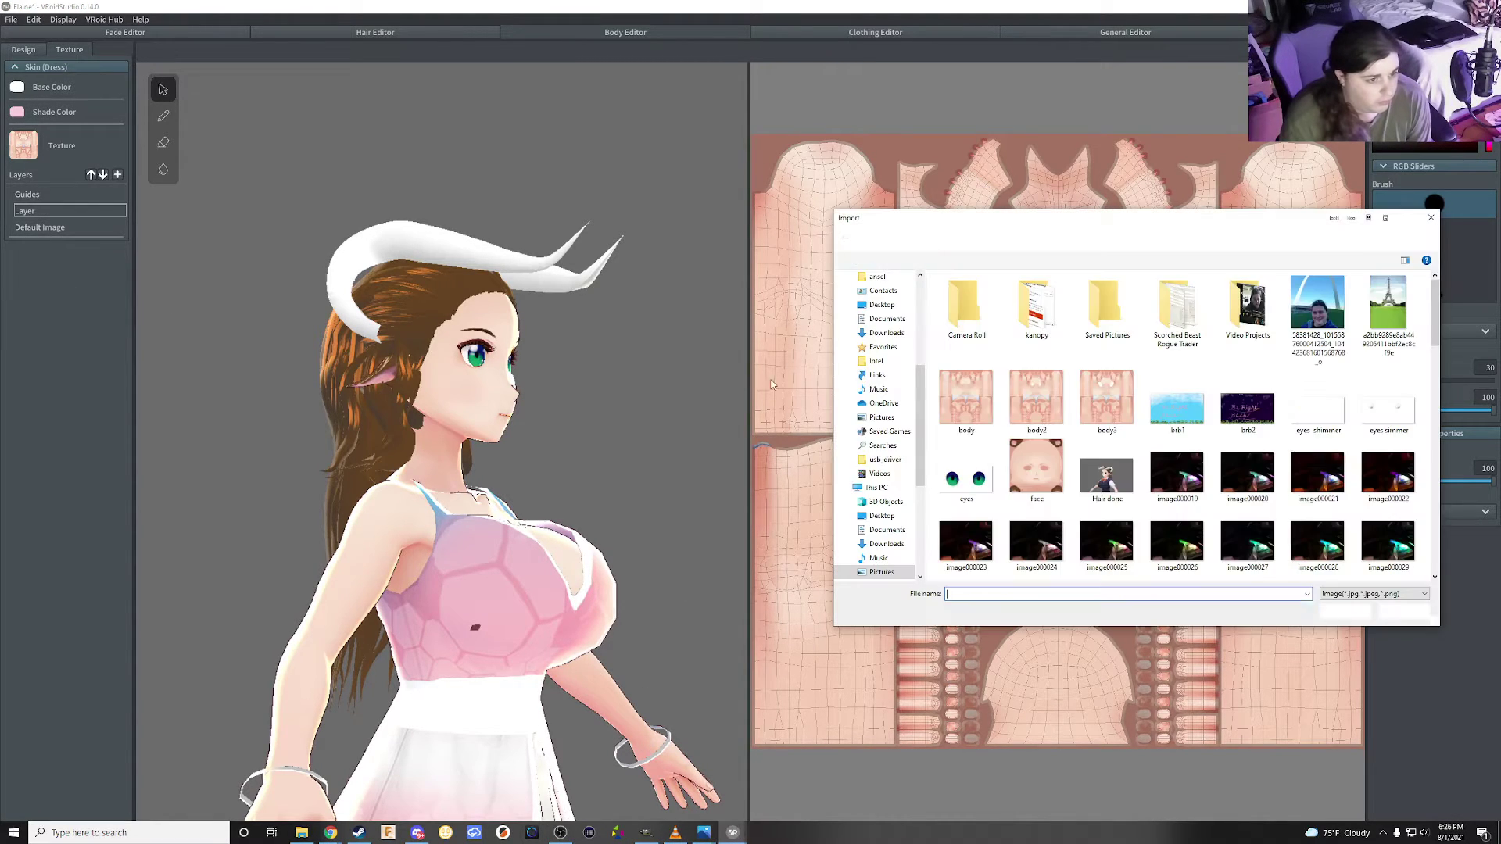
{"action": "double_click", "coordinate": [1062, 406]}
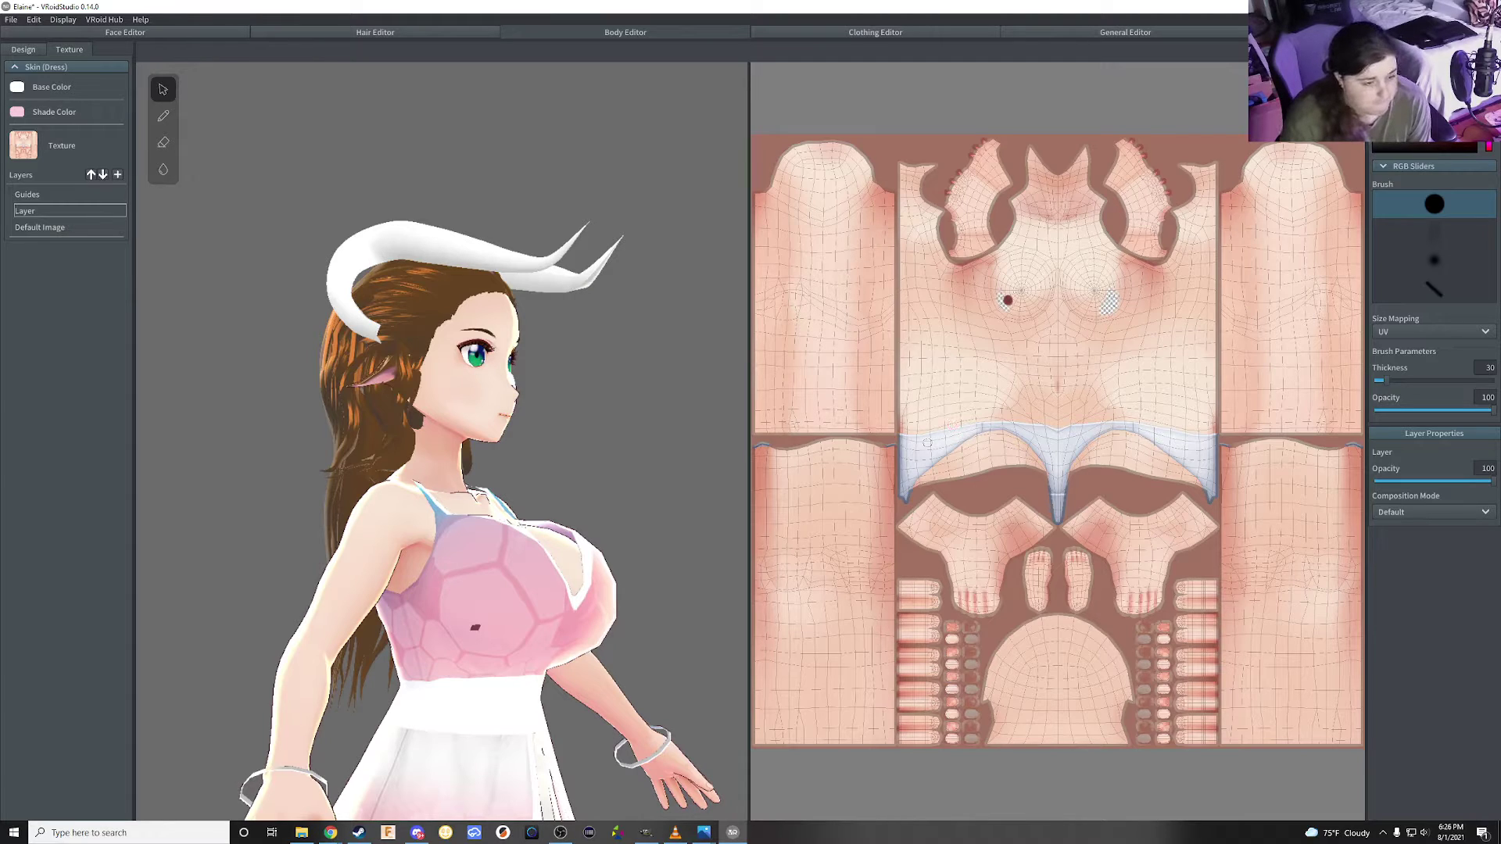
{"action": "left_click_drag", "start_coordinate": [599, 558], "coordinate": [578, 556]}
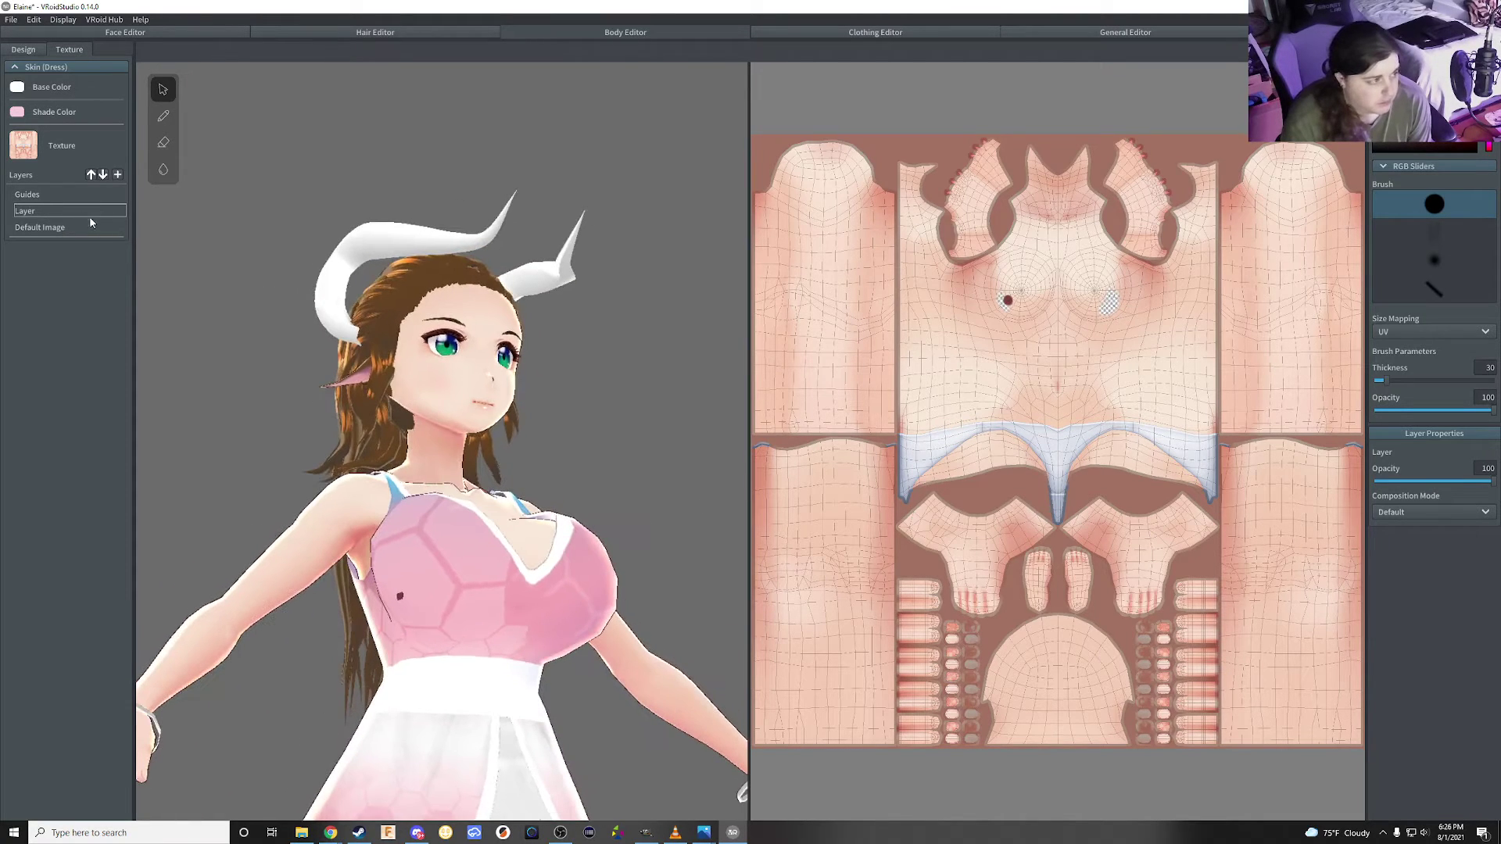
Re-import the edited texture into the skin layer, then quit VRoid Studio without saving
{"action": "right_click", "coordinate": [33, 222]}
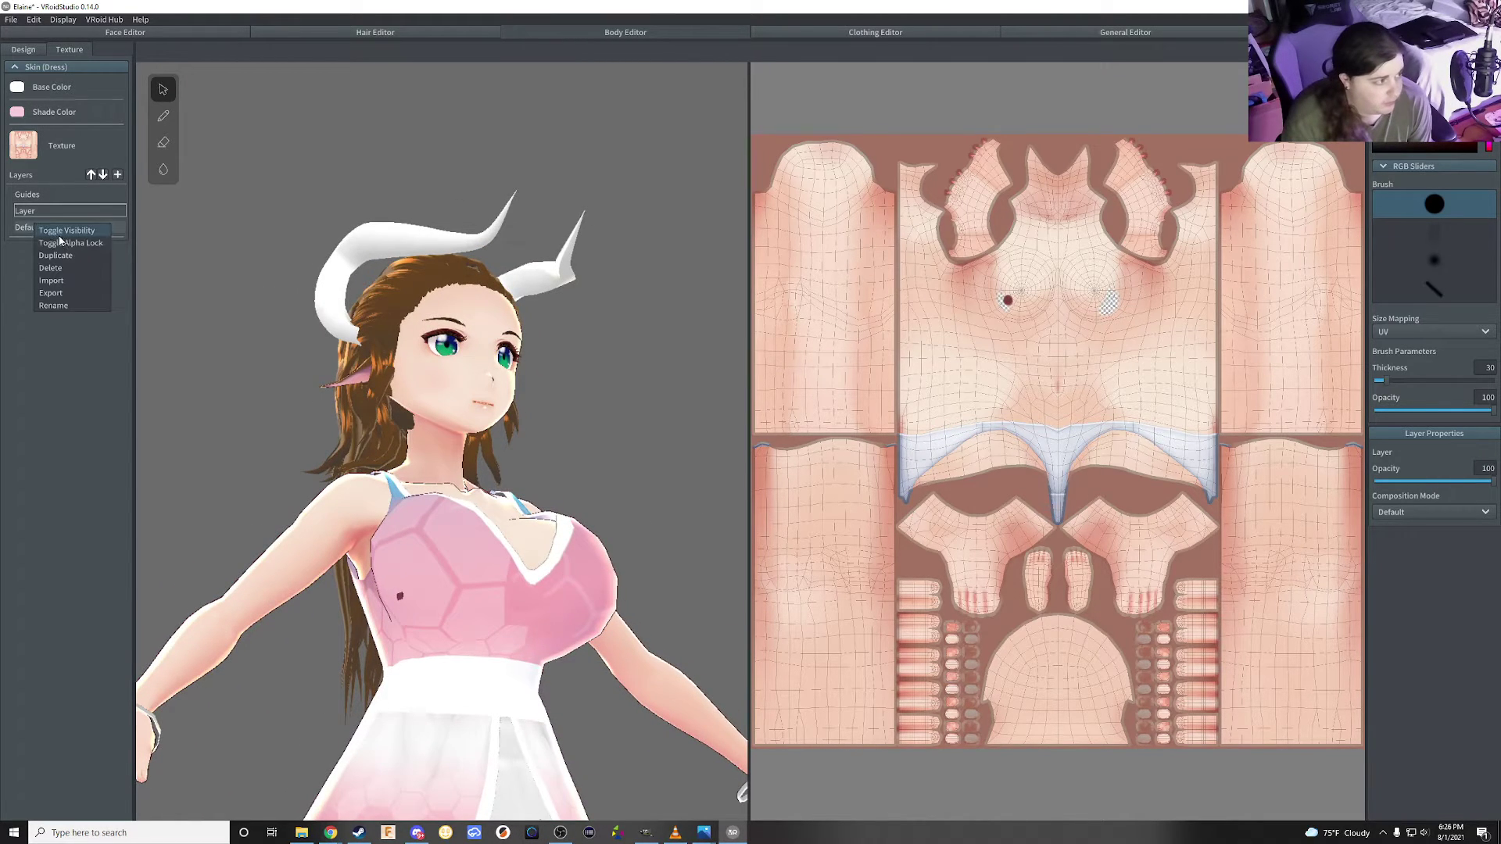
{"action": "left_click", "coordinate": [66, 286]}
{"action": "double_click", "coordinate": [1030, 393]}
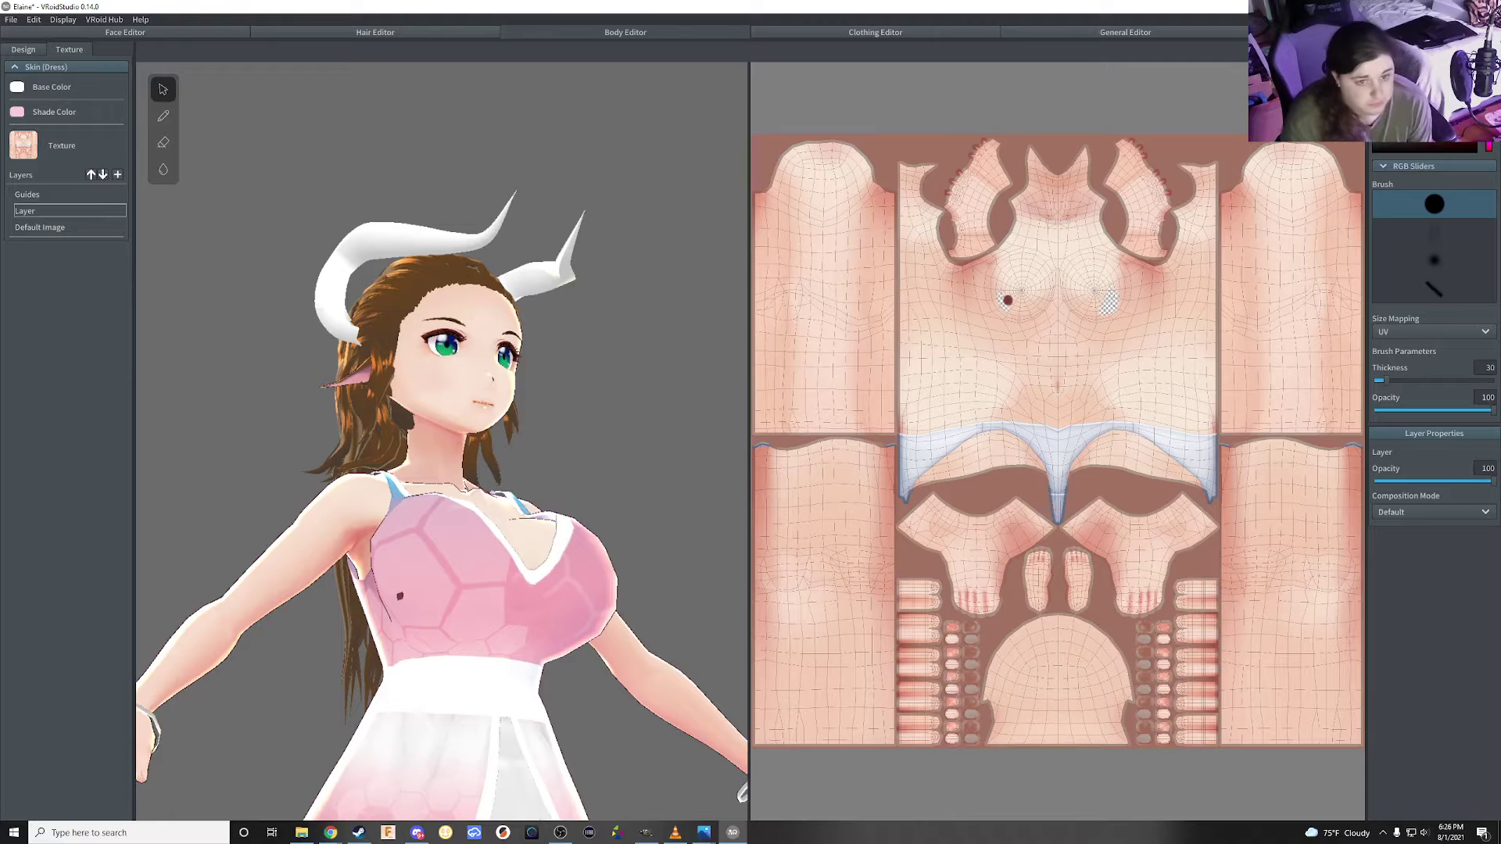
{"action": "key", "text": "alt+F4"}
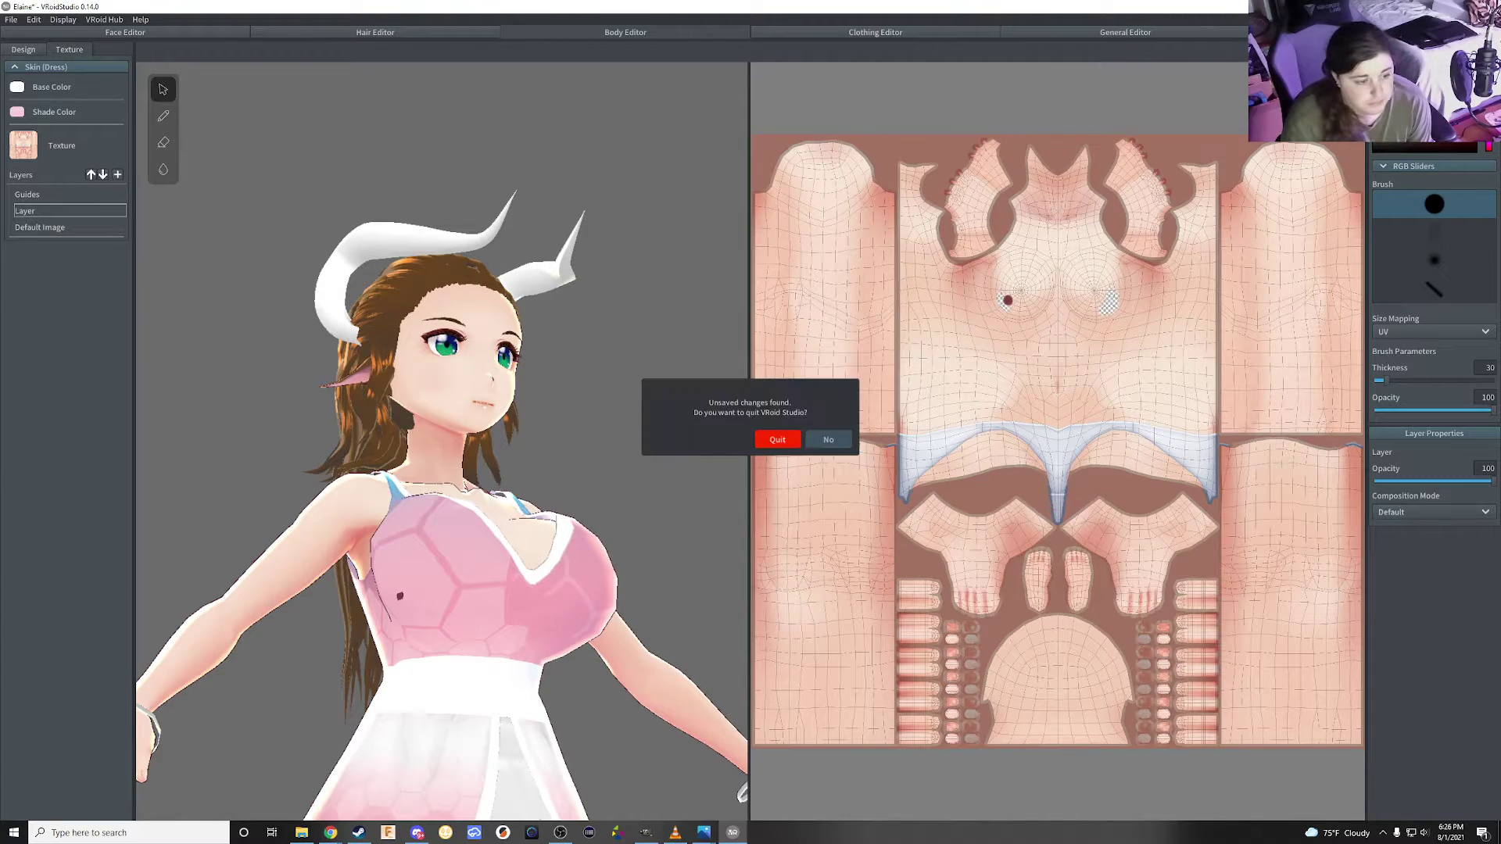
{"action": "left_click", "coordinate": [792, 442]}
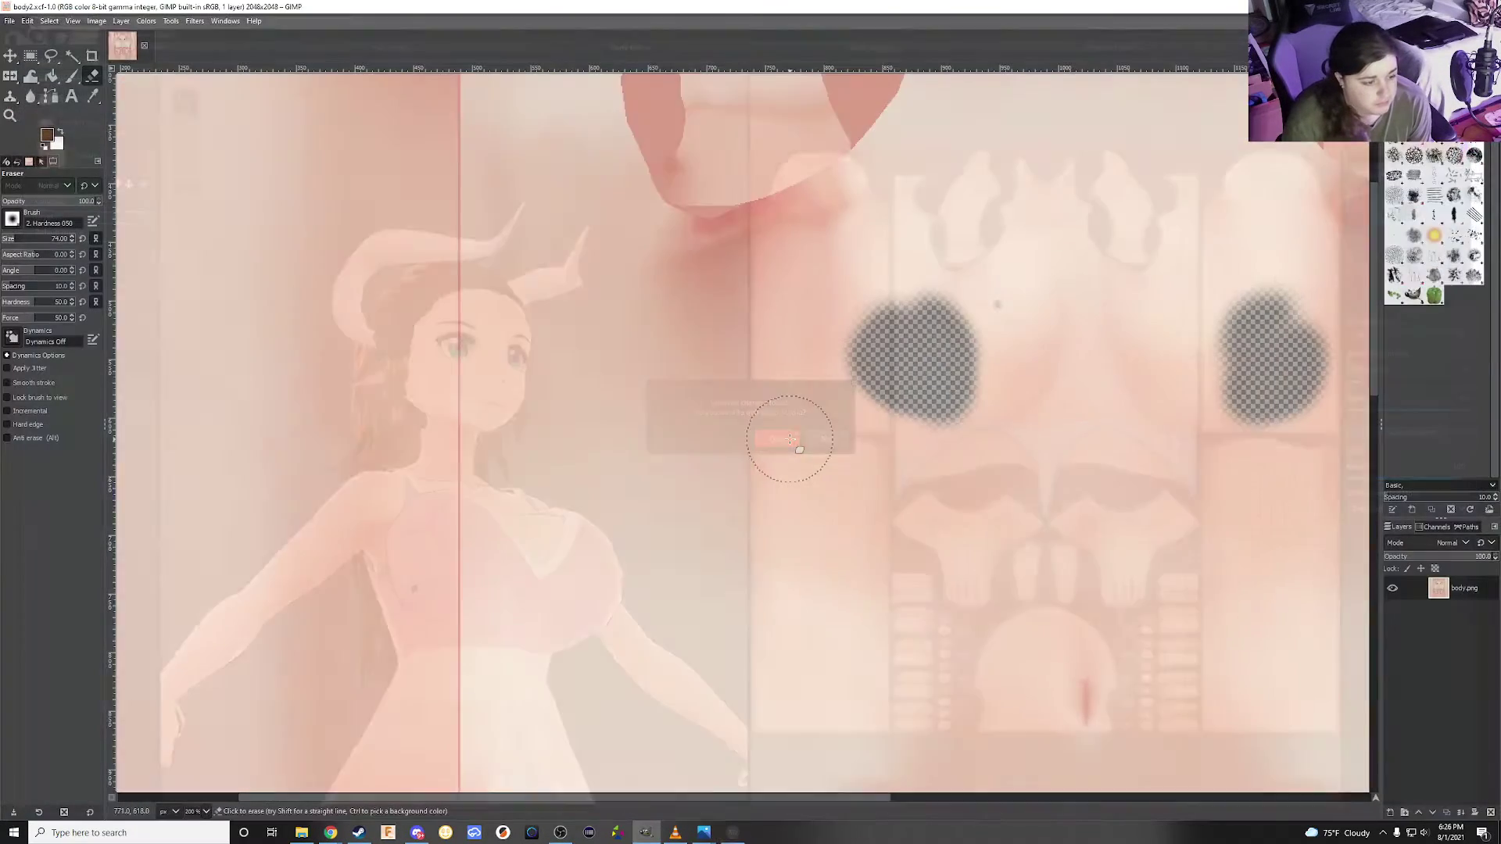
Relaunch VRoid Studio from Steam, load the Elaine model and switch to the Body Editor
{"action": "left_click", "coordinate": [359, 833]}
{"action": "left_click", "coordinate": [227, 253]}
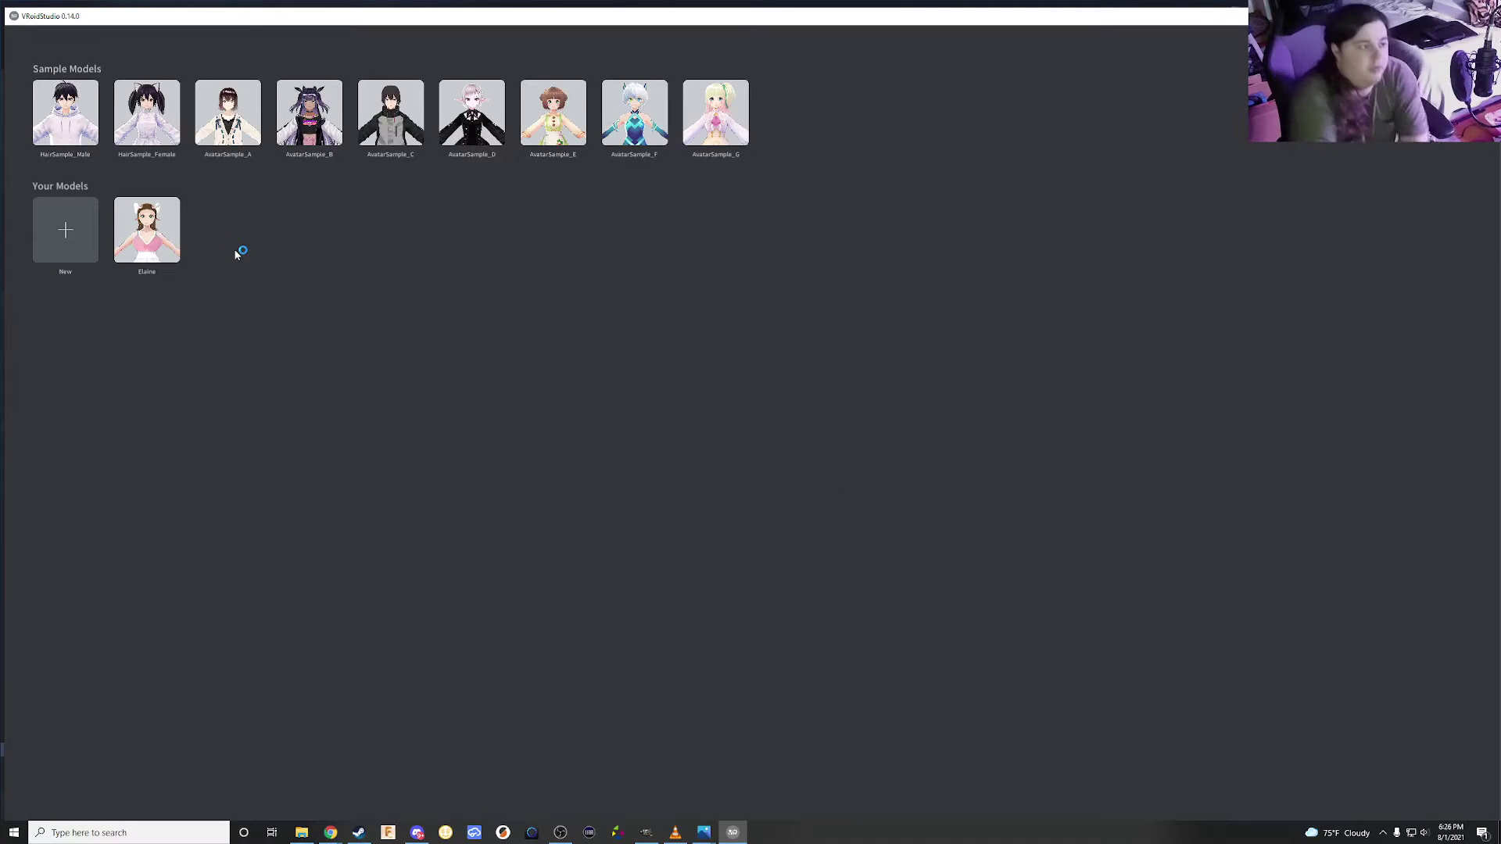
{"action": "left_click", "coordinate": [146, 259]}
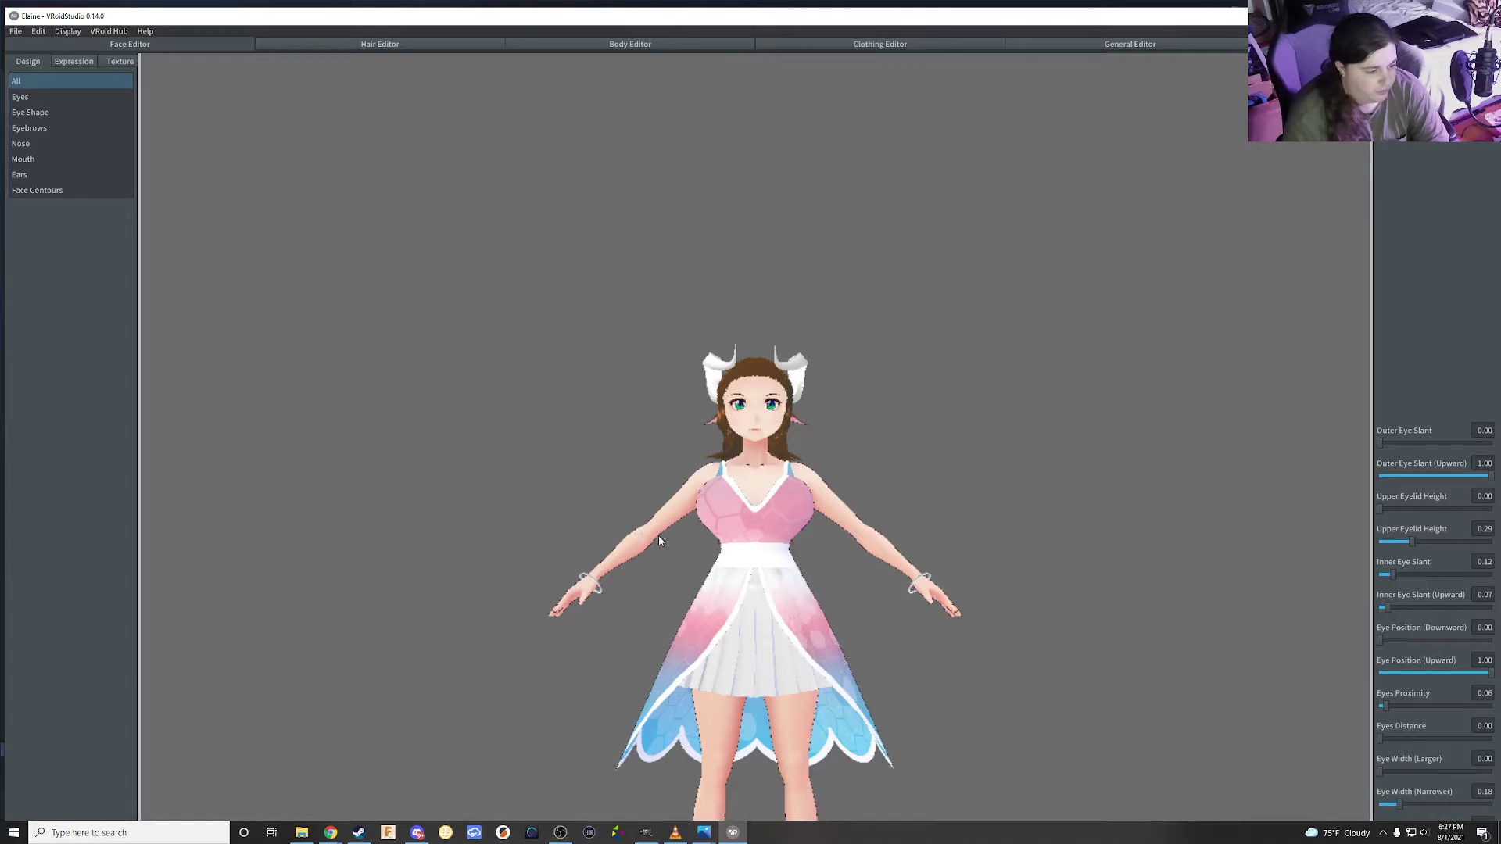
{"action": "mouse_move", "coordinate": [682, 553]}
{"action": "left_mouse_down"}
{"action": "mouse_move", "coordinate": [731, 569]}
{"action": "mouse_move", "coordinate": [736, 534]}
{"action": "left_mouse_up"}
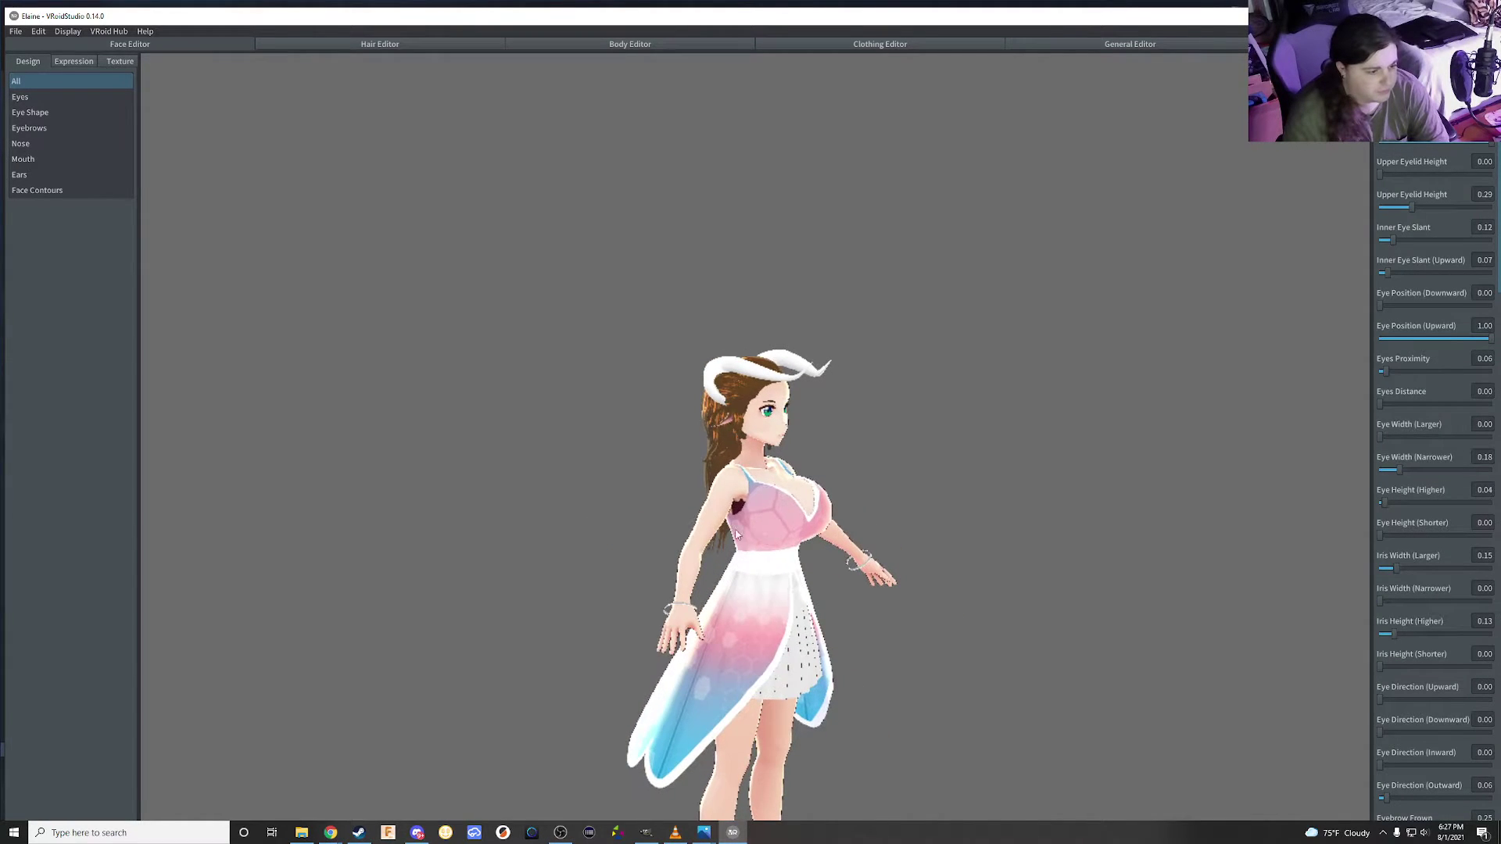
{"action": "left_click", "coordinate": [684, 48]}
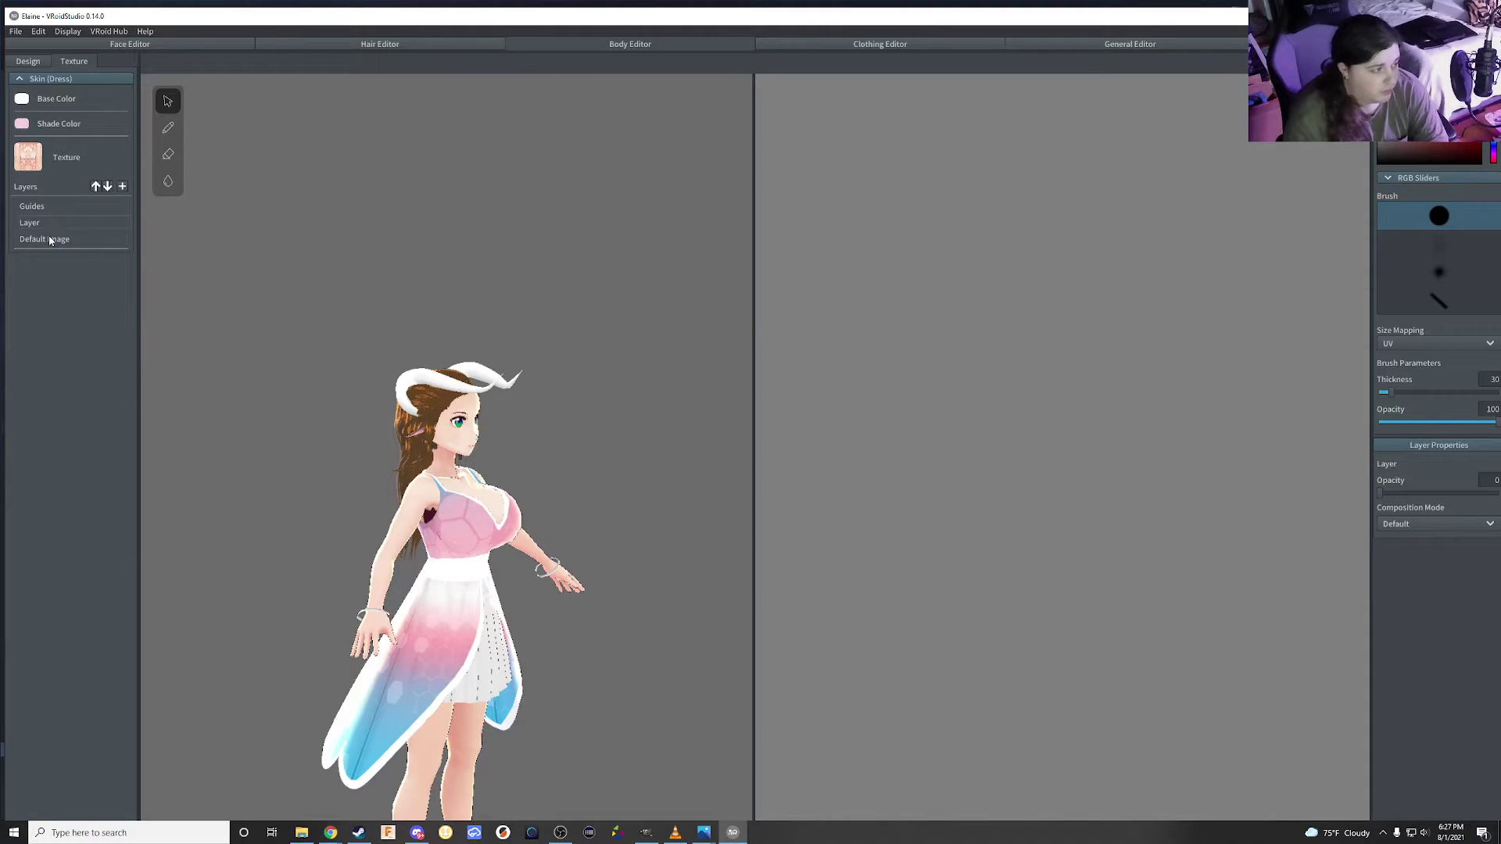
Import body2 into the skin's Default Image layer and view the model from the front
{"action": "right_click", "coordinate": [49, 240]}
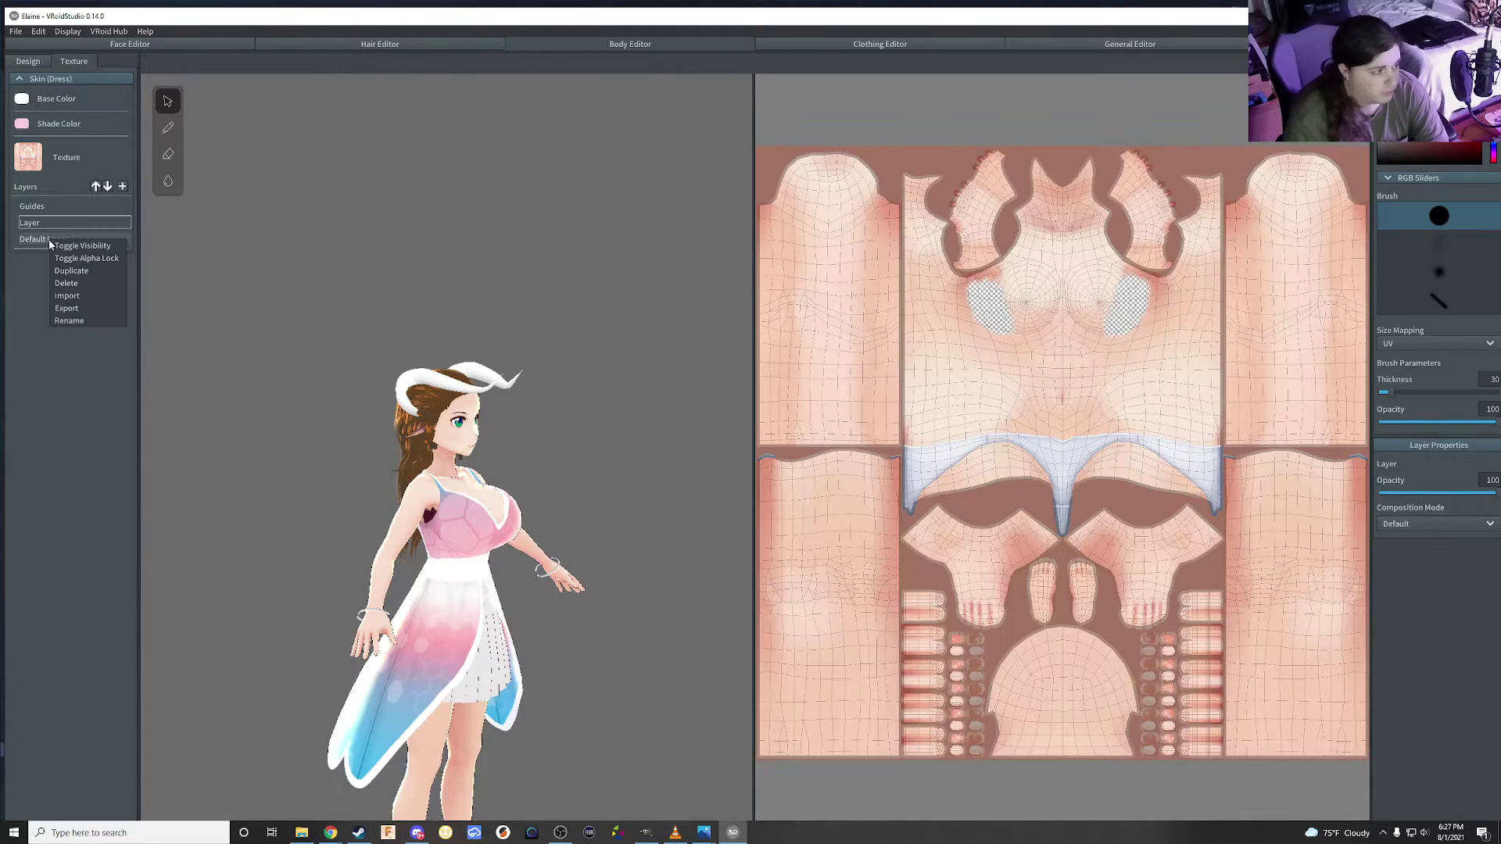
{"action": "left_click", "coordinate": [66, 296]}
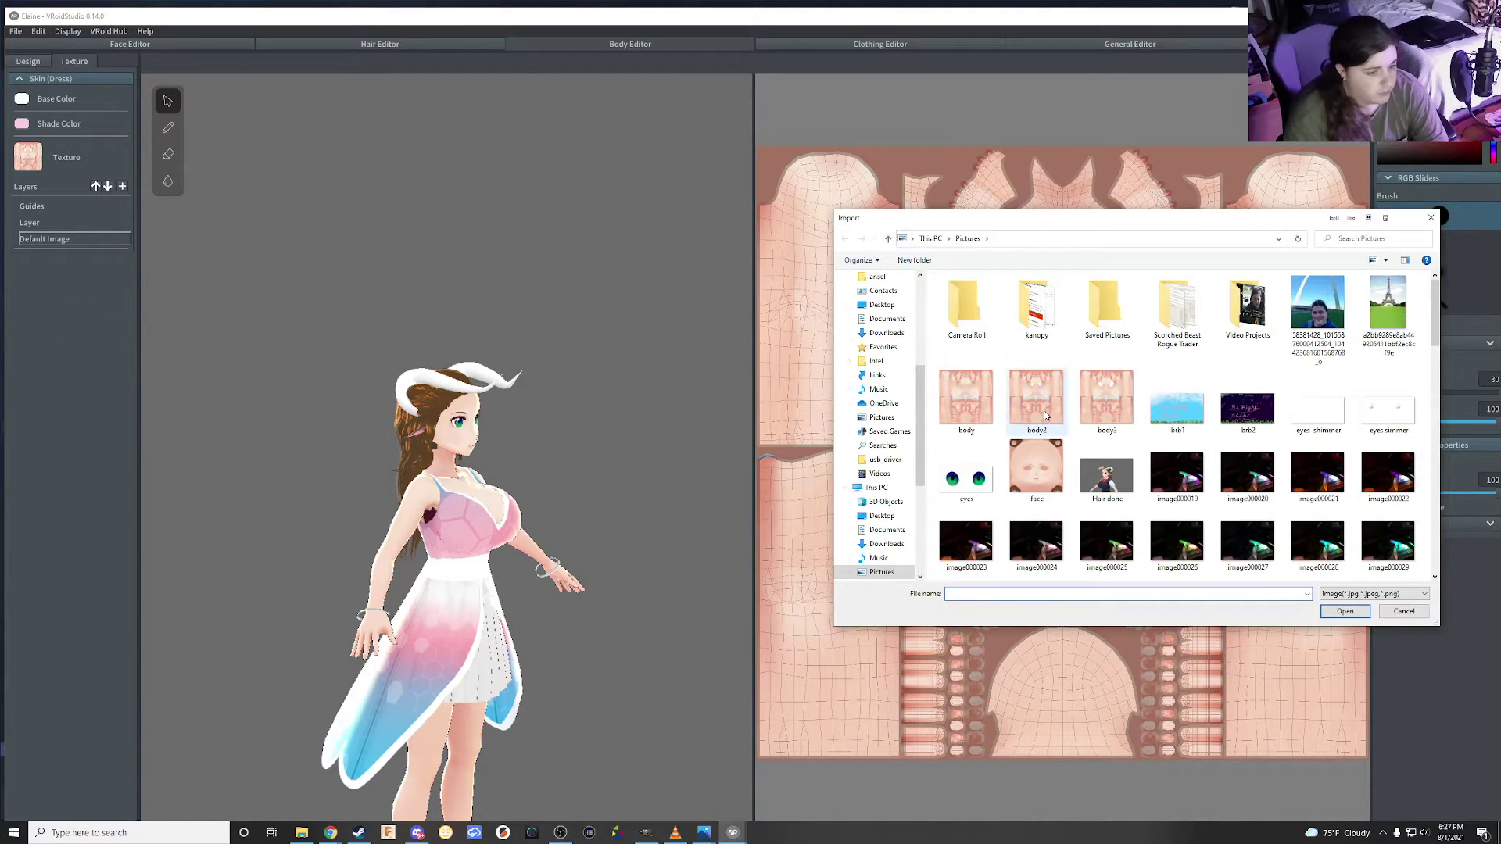
{"action": "left_click", "coordinate": [1044, 414]}
{"action": "double_click", "coordinate": [1045, 415]}
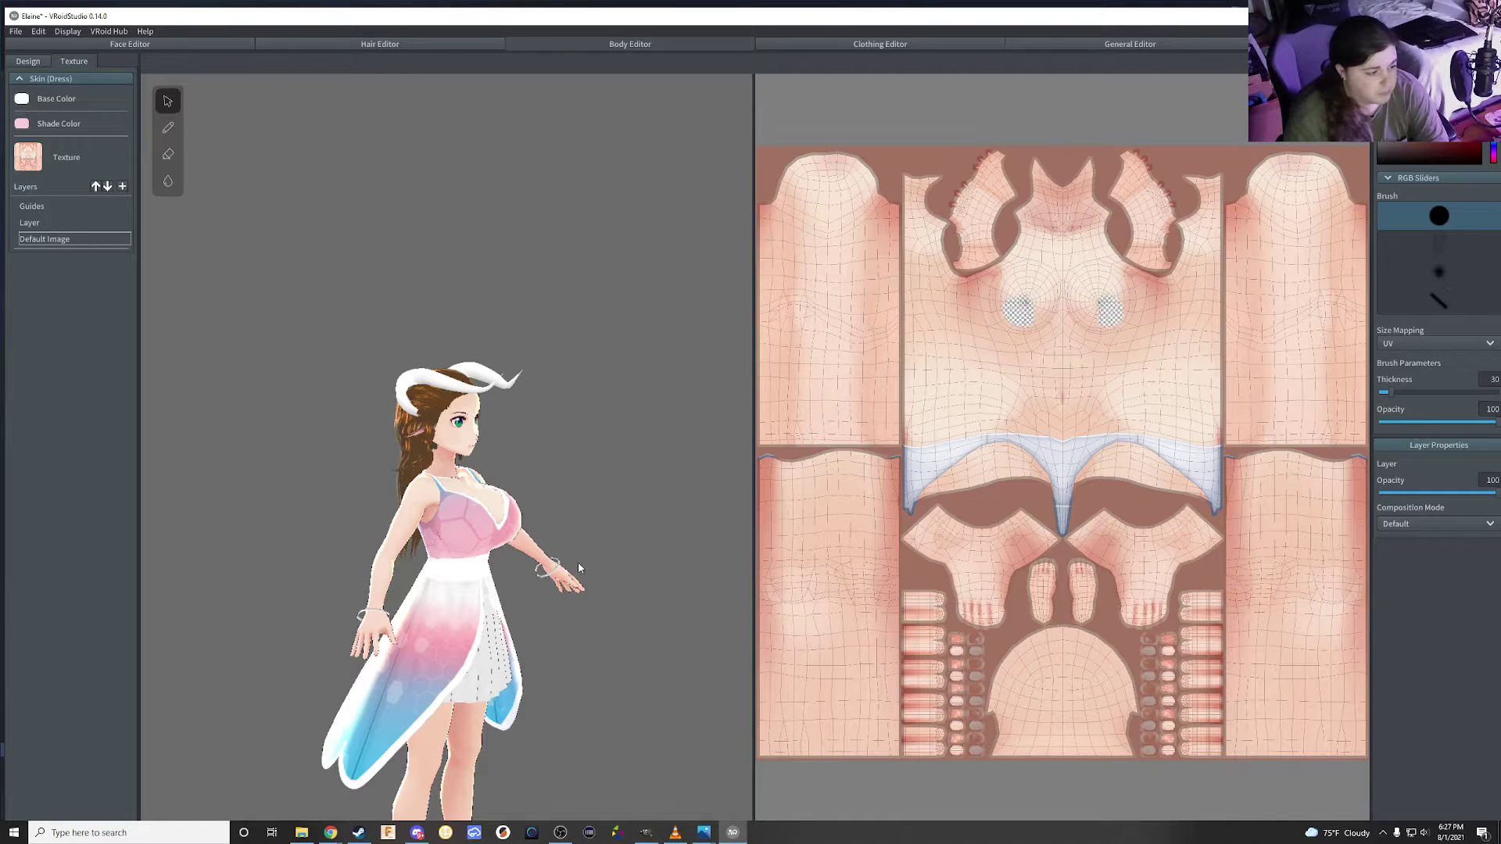
{"action": "right_click_drag", "start_coordinate": [579, 568], "coordinate": [532, 561]}
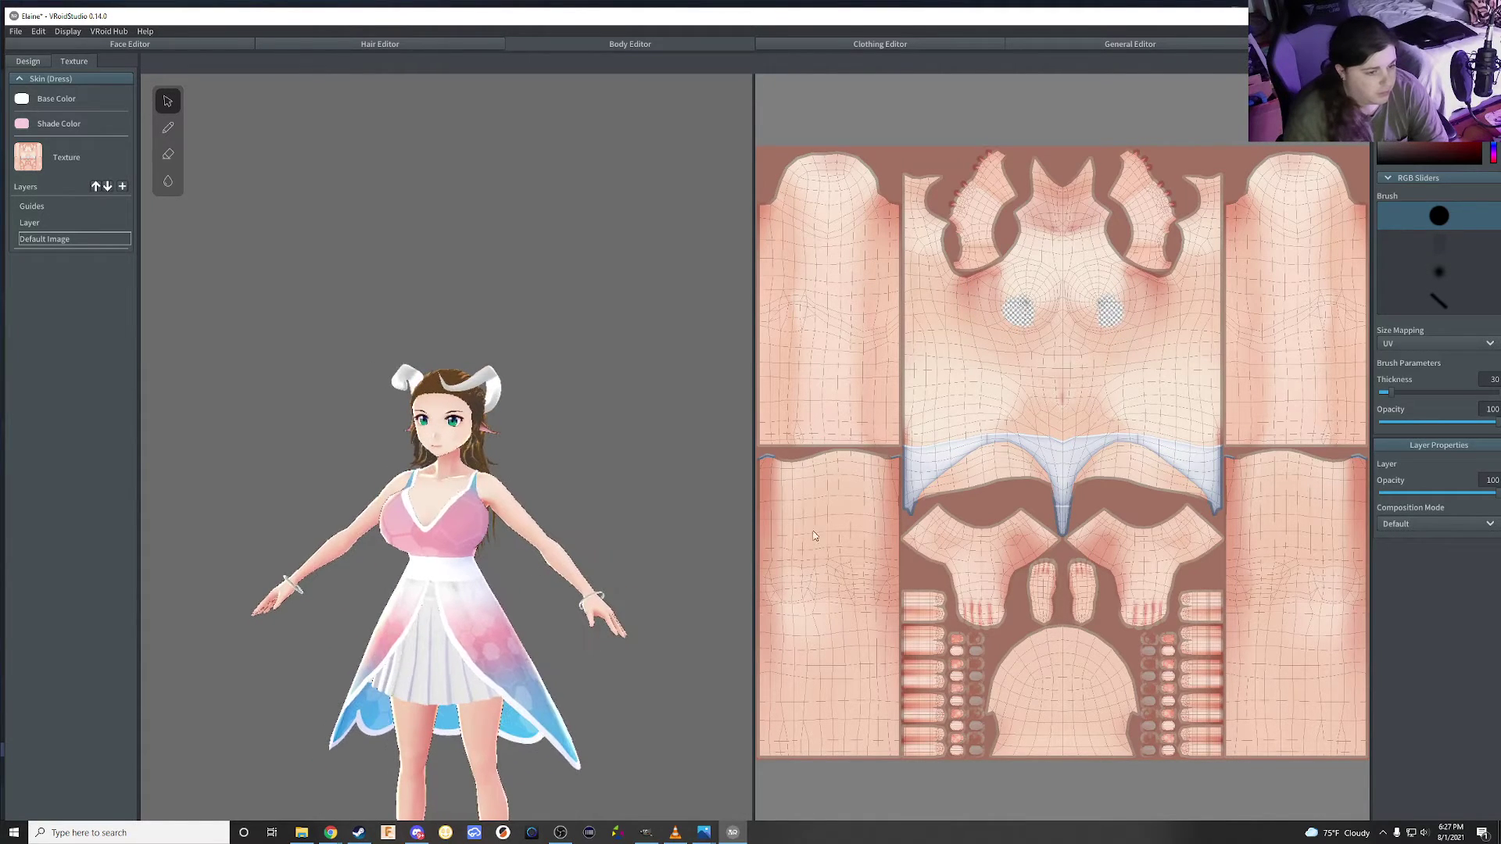
Save the Elaine model via File > Save
{"action": "left_click", "coordinate": [15, 31]}
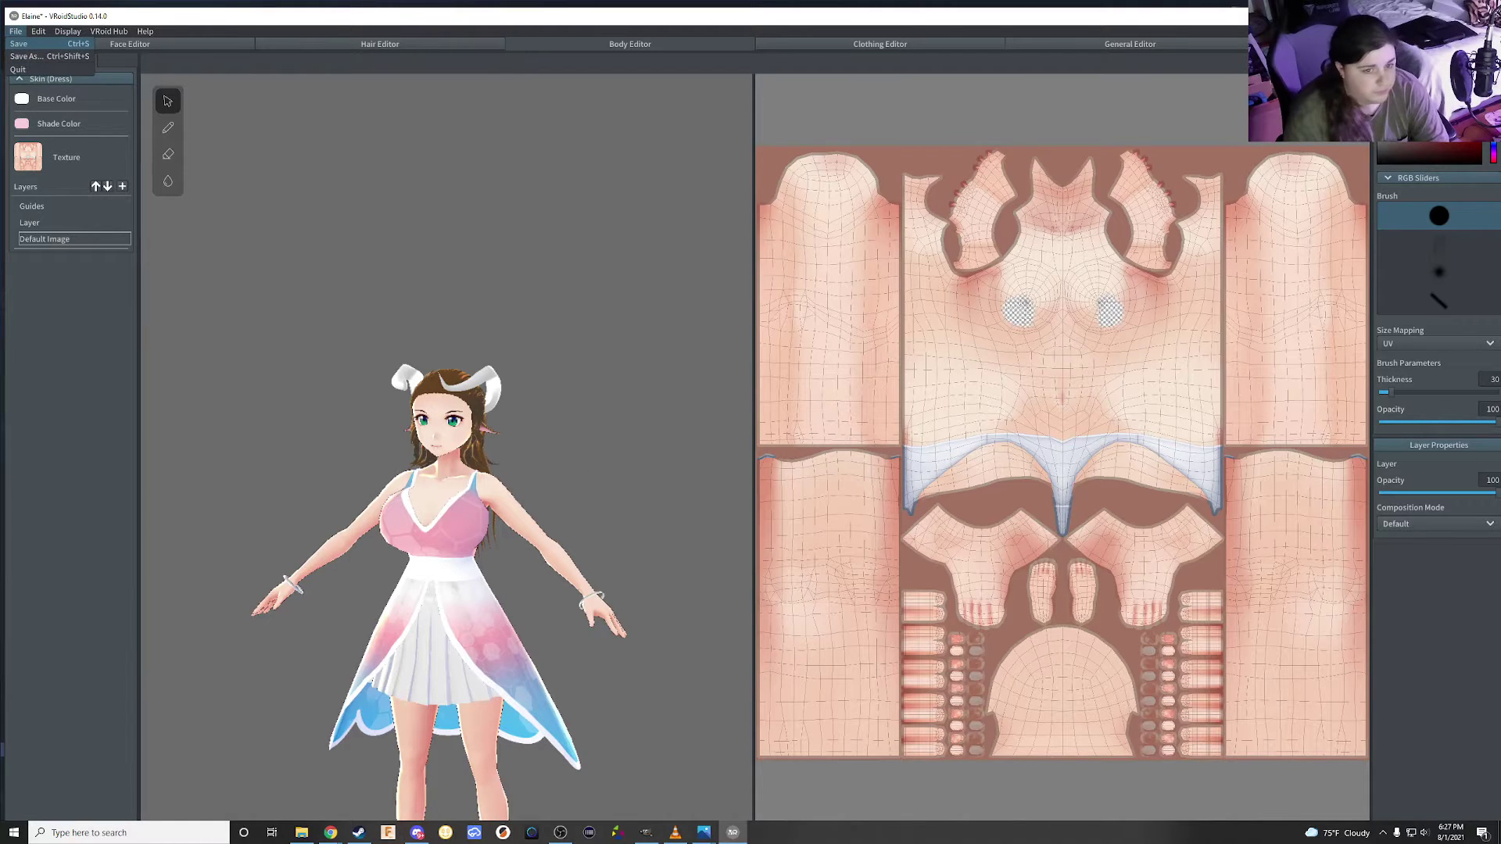
{"action": "left_click", "coordinate": [505, 608]}
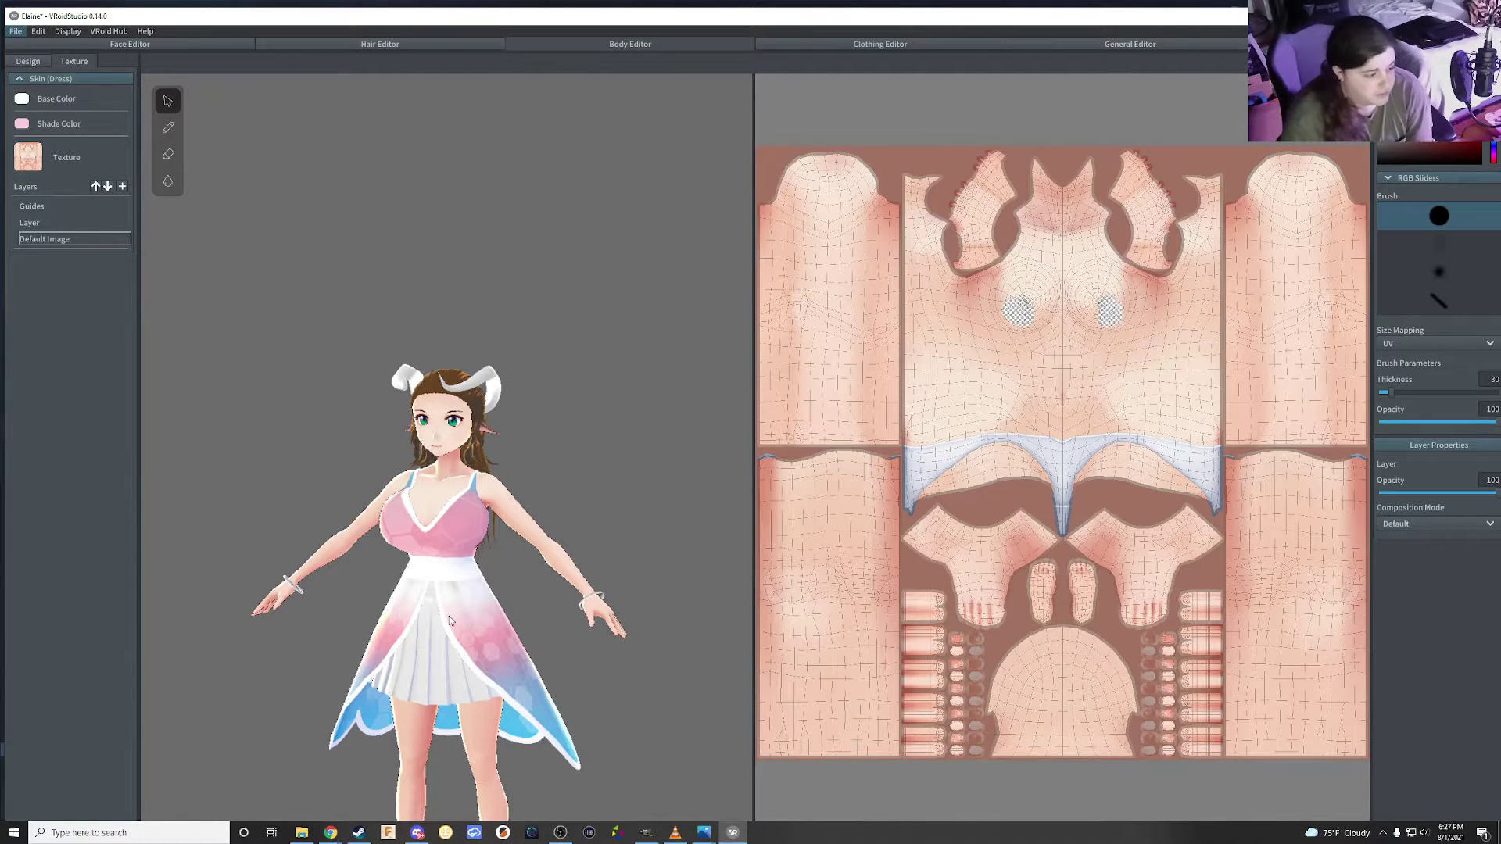
{"action": "scroll", "coordinate": [469, 606], "scroll_direction": "up", "scroll_amount": 1}
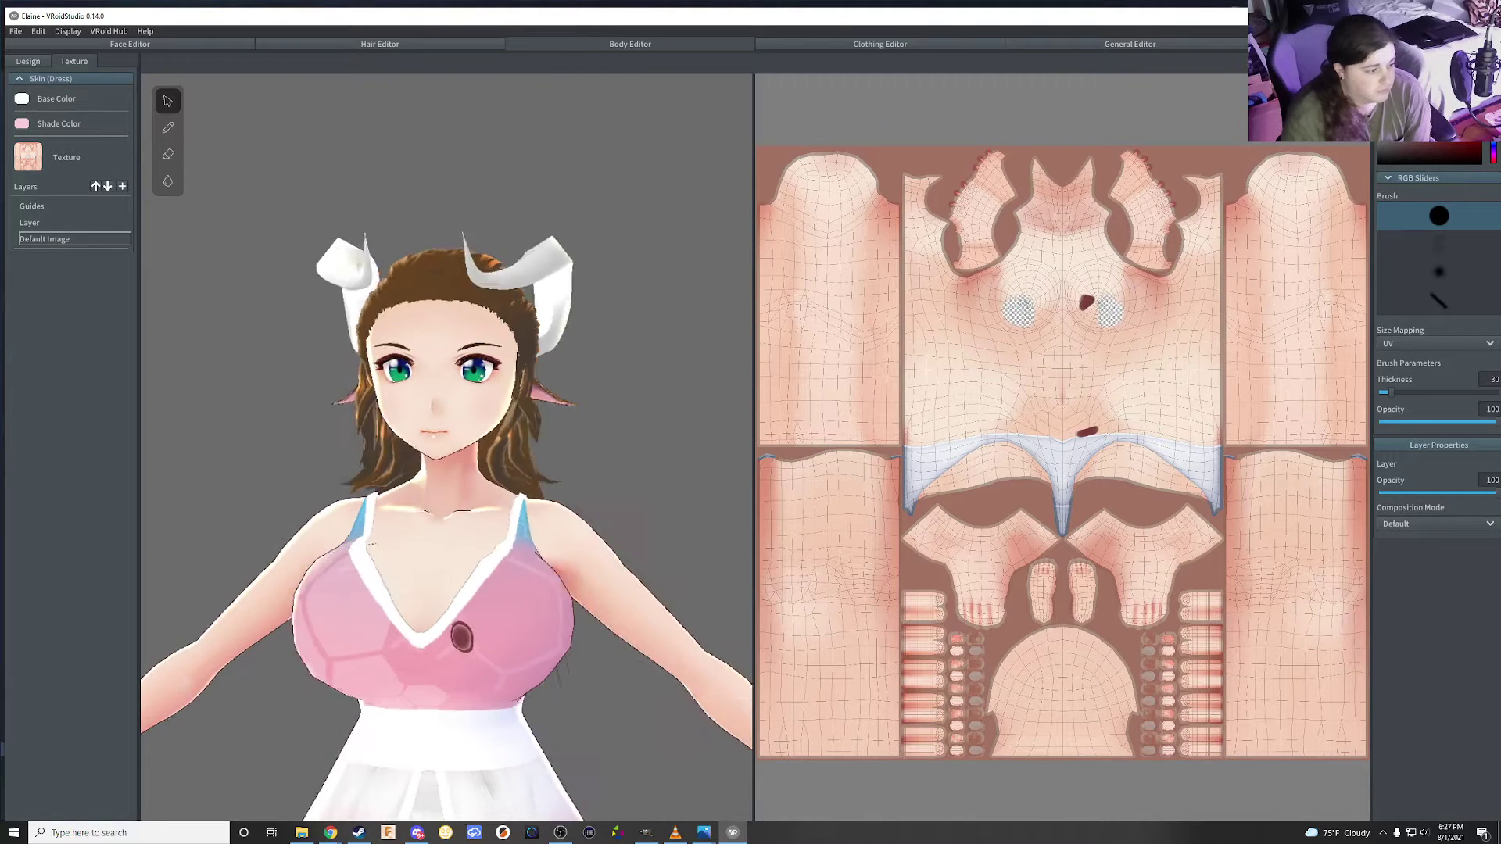
{"action": "right_click_drag", "start_coordinate": [547, 469], "coordinate": [508, 469]}
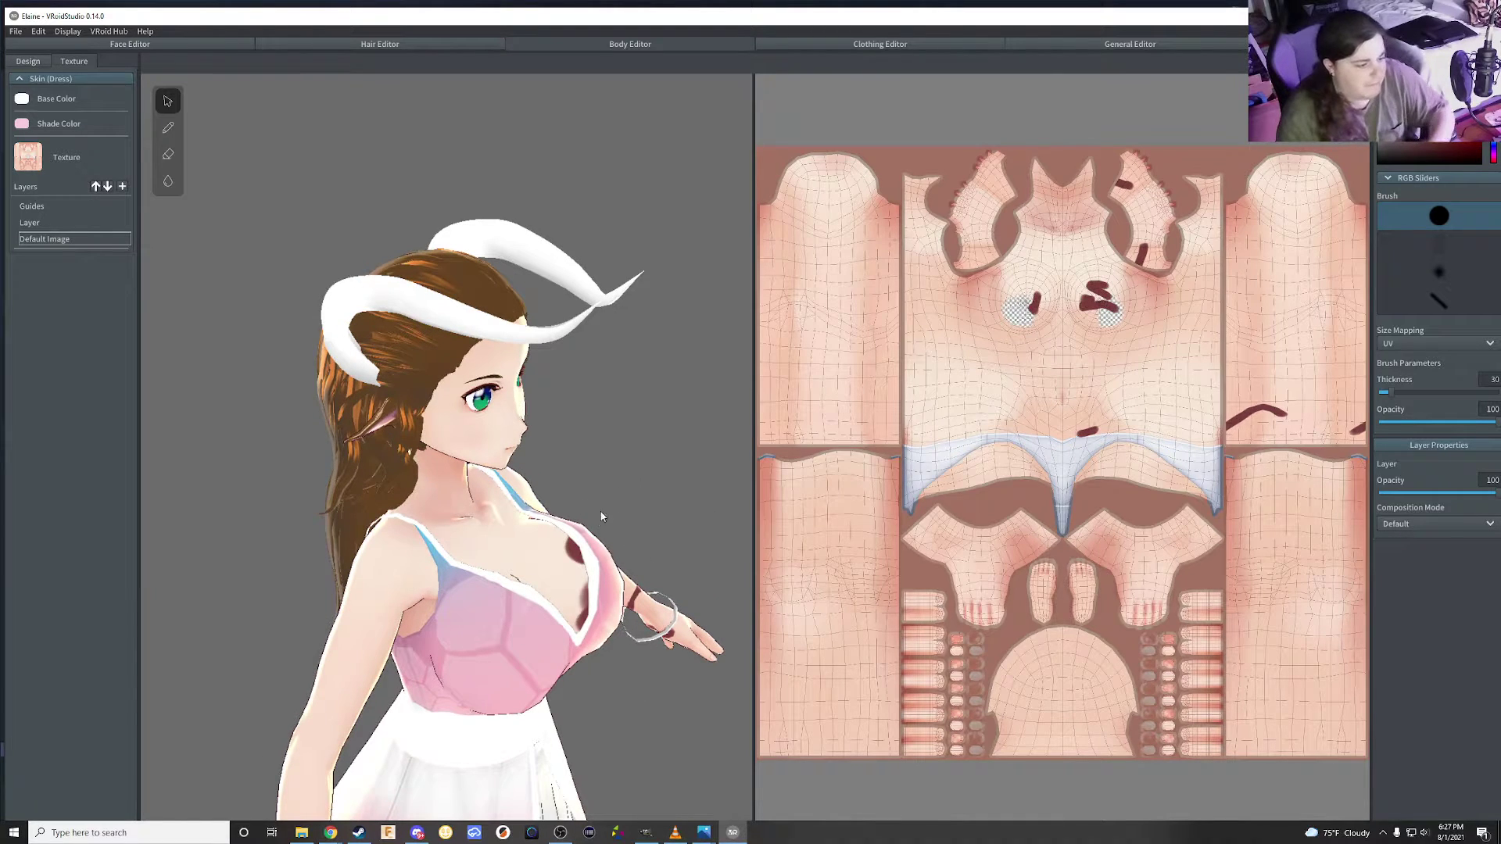
{"action": "left_click_drag", "start_coordinate": [614, 582], "coordinate": [622, 626]}
{"action": "left_click_drag", "start_coordinate": [563, 540], "coordinate": [453, 564]}
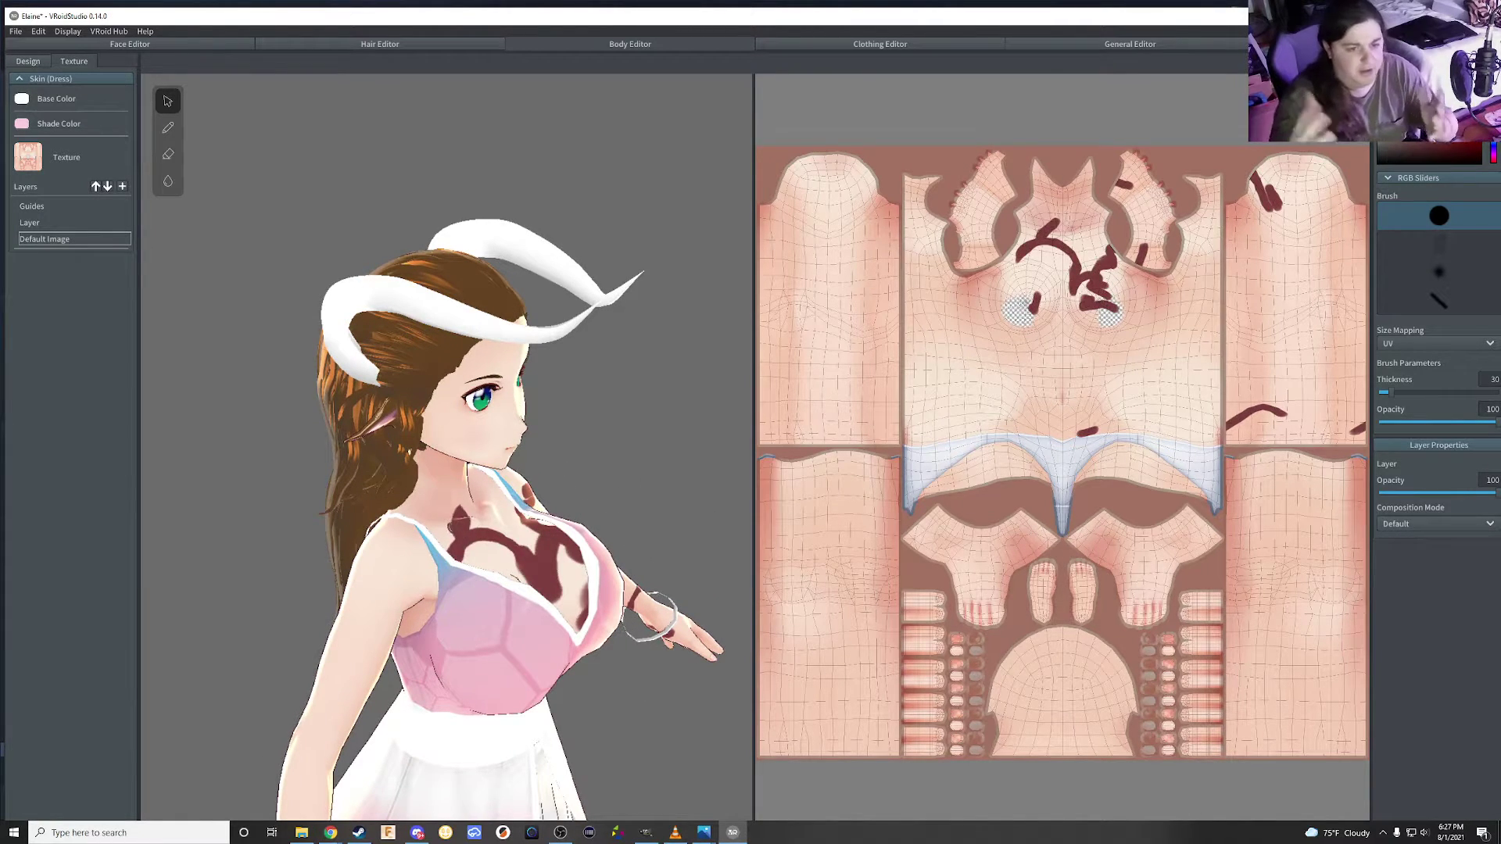
{"action": "left_click_drag", "start_coordinate": [351, 619], "coordinate": [435, 615]}
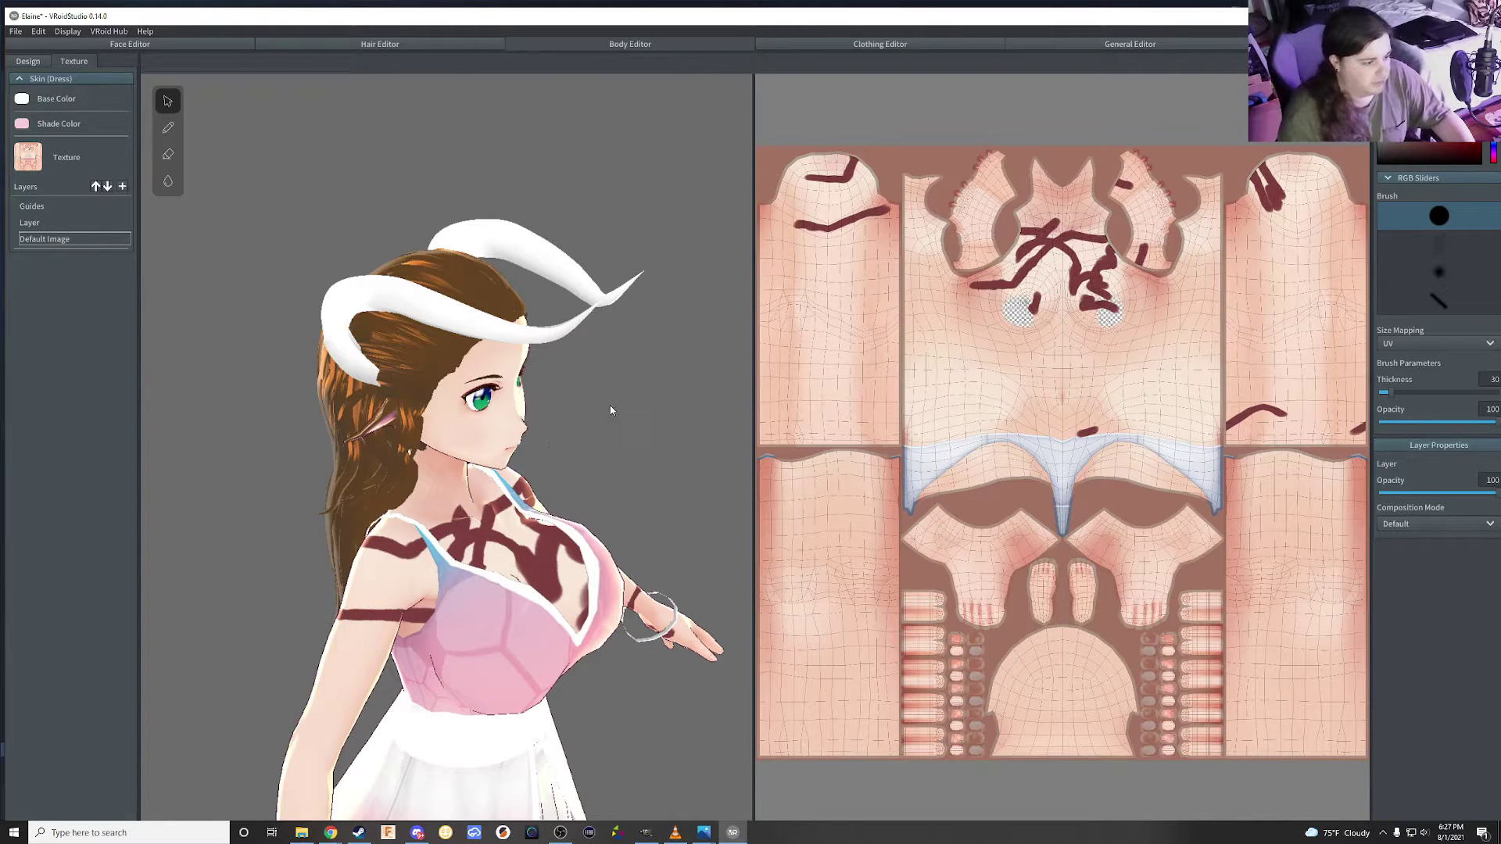
{"action": "key", "text": "ctrl+z"}
{"action": "key", "text": "ctrl+z"}
{"action": "key", "text": "ctrl+z"}
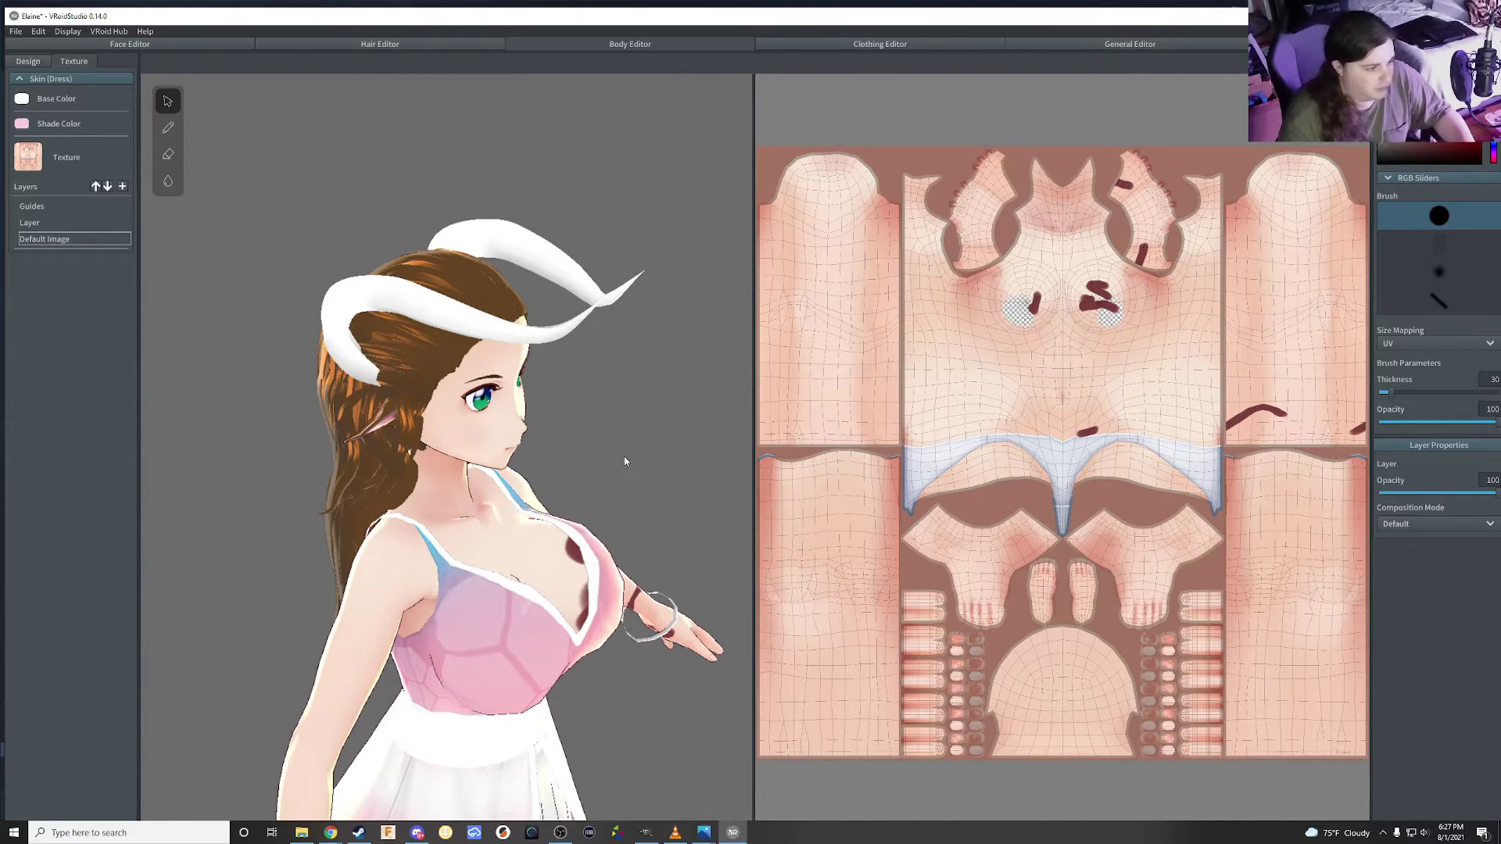
{"action": "key", "text": "ctrl+z"}
{"action": "key", "text": "ctrl+z"}
{"action": "key", "text": "ctrl+z"}
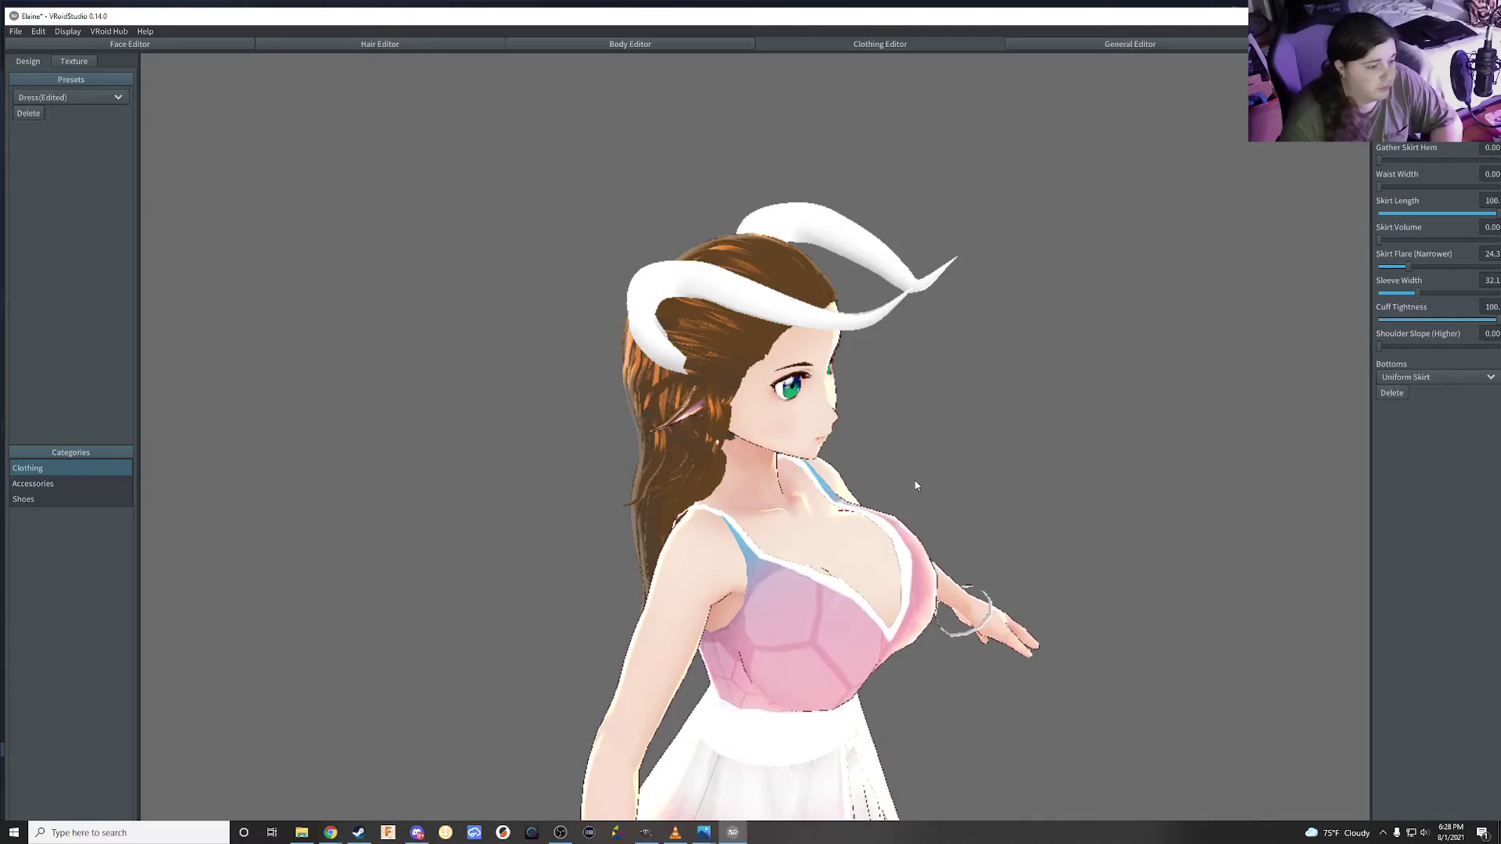
Spin the model to the rear and back, then switch to the Photo Booth
{"action": "mouse_move", "coordinate": [916, 486]}
{"action": "left_mouse_down"}
{"action": "mouse_move", "coordinate": [888, 469]}
{"action": "mouse_move", "coordinate": [953, 479]}
{"action": "left_mouse_up"}
{"action": "mouse_move", "coordinate": [952, 478]}
{"action": "right_mouse_down"}
{"action": "mouse_move", "coordinate": [857, 488]}
{"action": "mouse_move", "coordinate": [824, 470]}
{"action": "mouse_move", "coordinate": [851, 460]}
{"action": "right_mouse_up"}
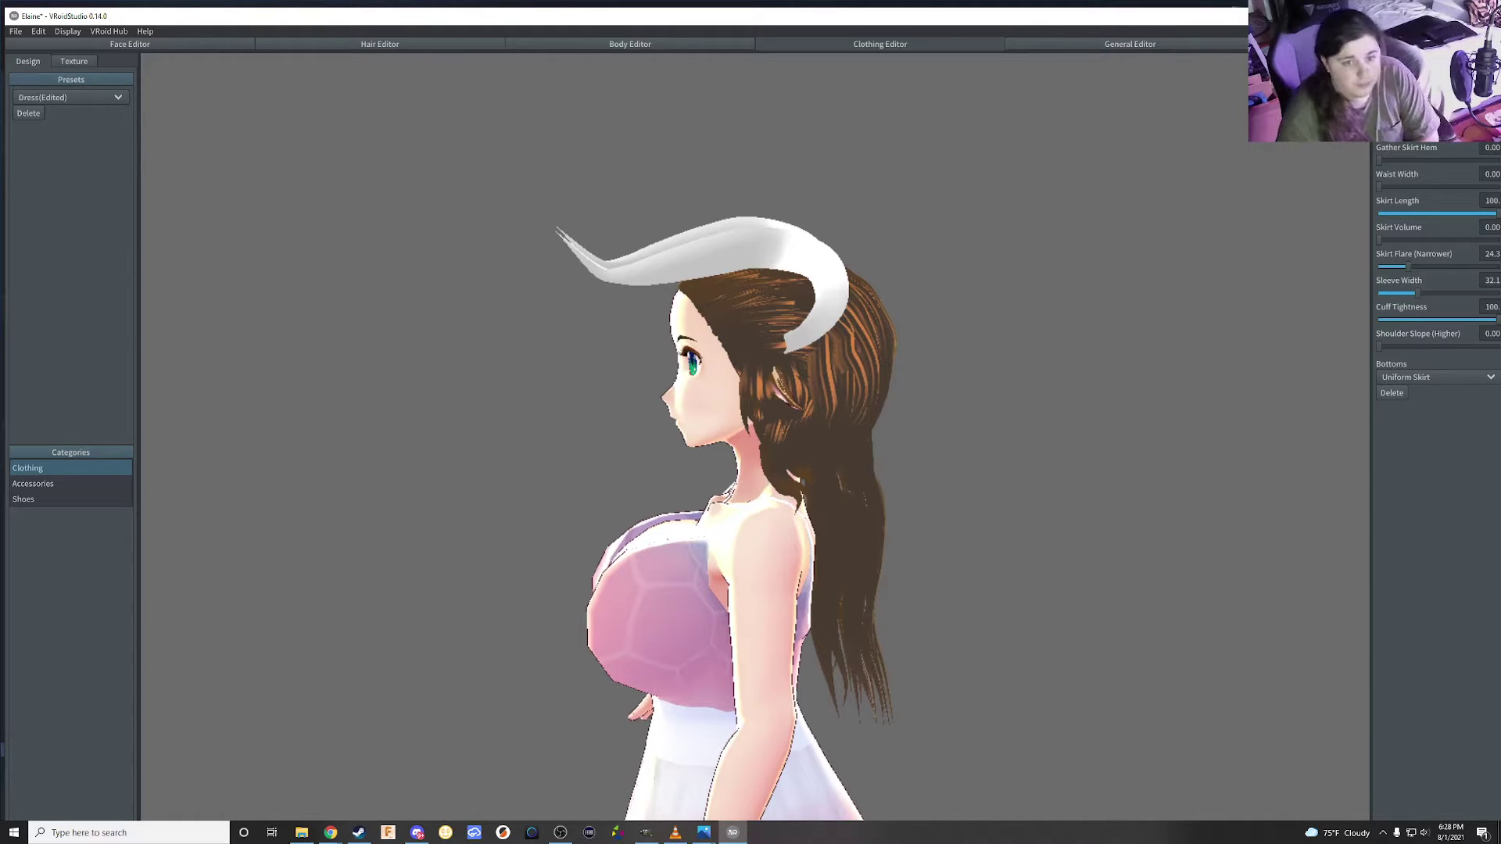
{"action": "left_click", "coordinate": [1380, 44]}
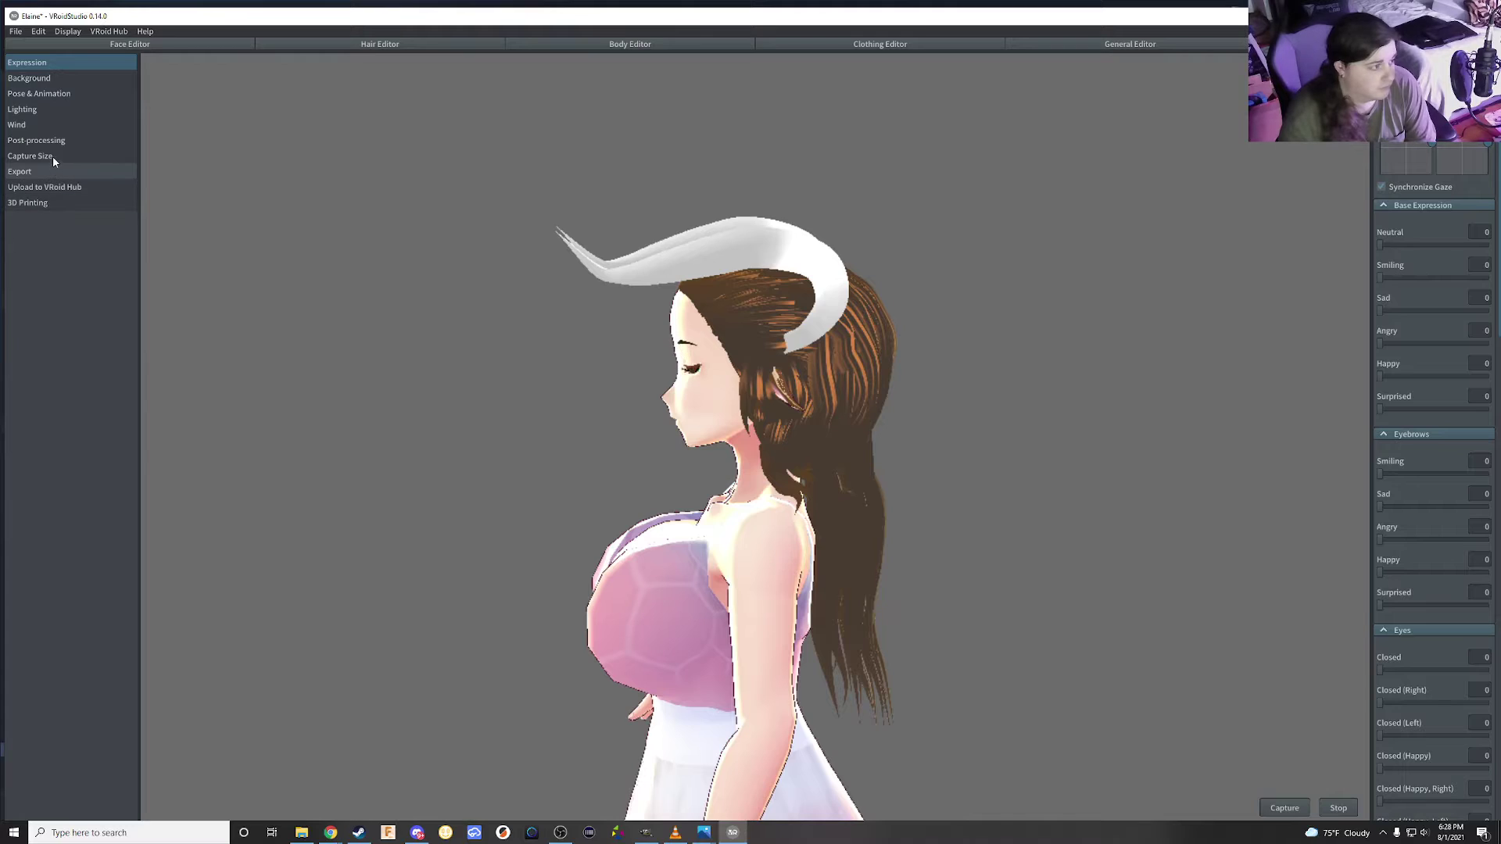
Play the Running animation from Pose & Animation, watch it, then return to the Clothing Editor
{"action": "left_click", "coordinate": [63, 91]}
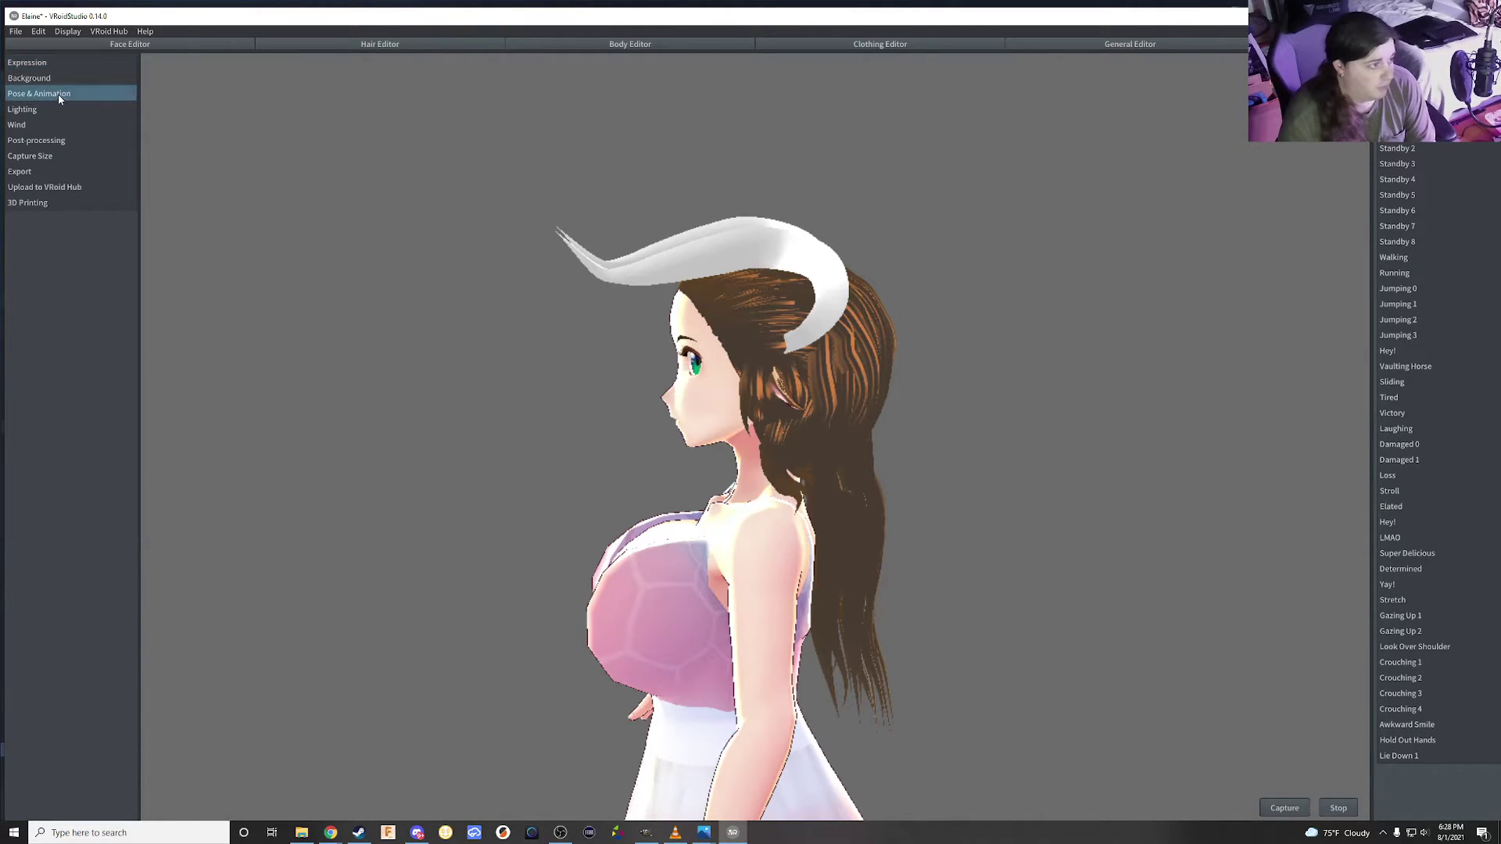
{"action": "left_click", "coordinate": [1395, 273]}
{"action": "right_click_drag", "start_coordinate": [1113, 378], "coordinate": [873, 531]}
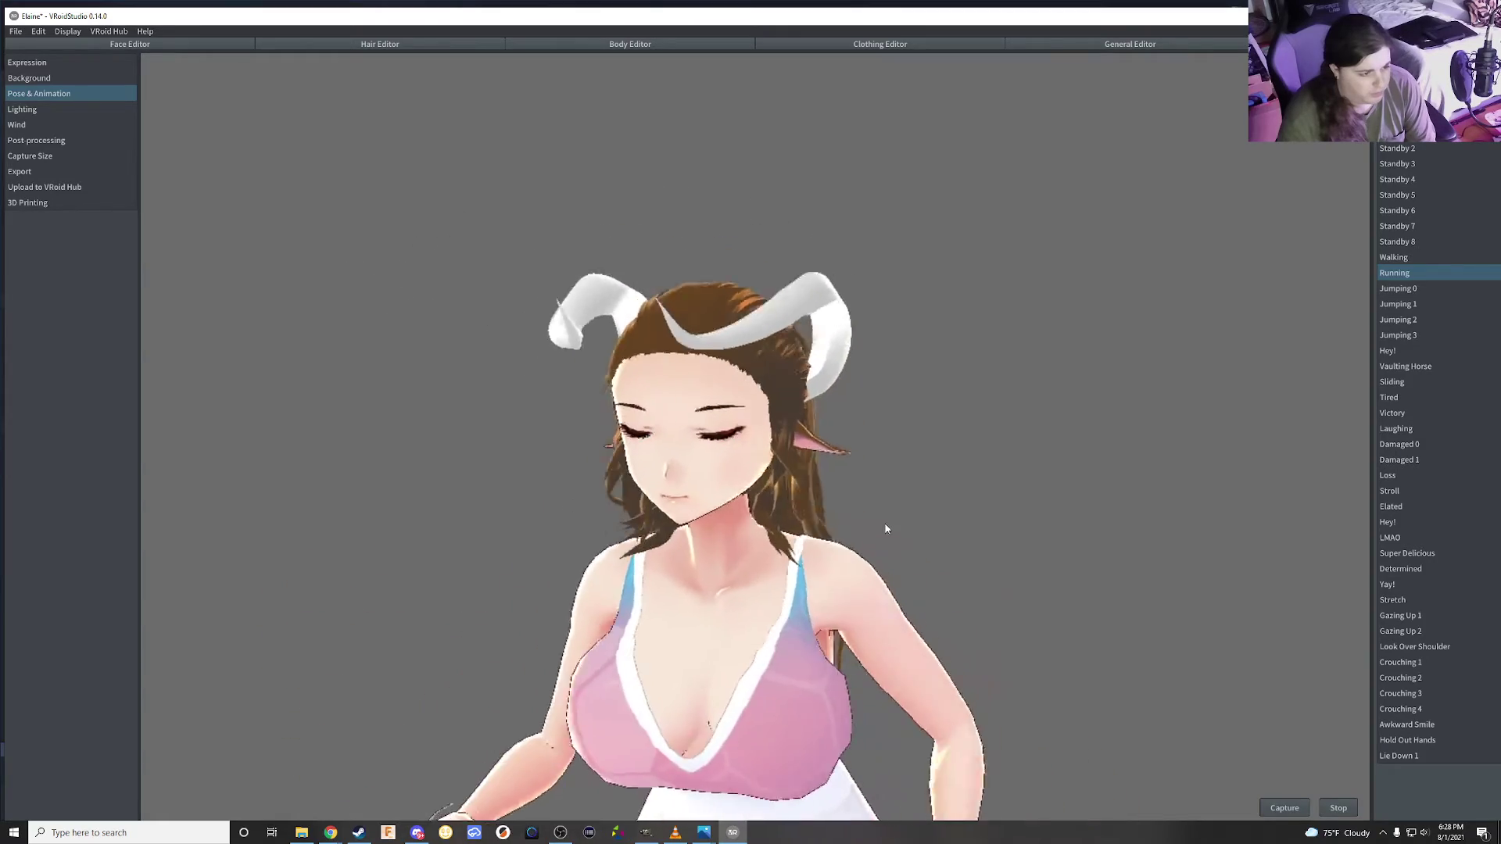
{"action": "scroll", "coordinate": [887, 516], "scroll_direction": "down", "scroll_amount": 5}
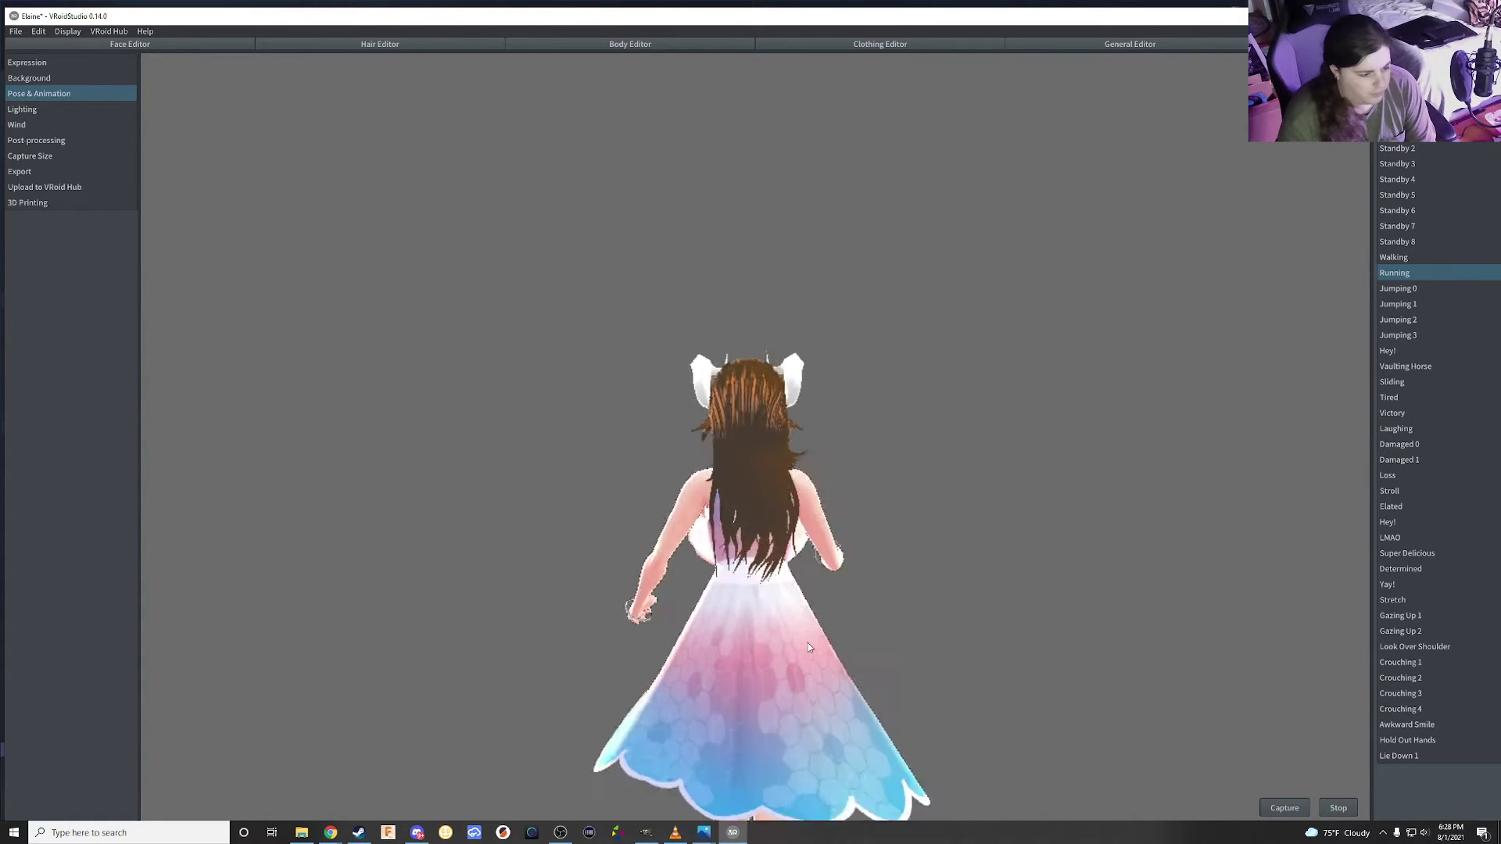
{"action": "left_click", "coordinate": [856, 46]}
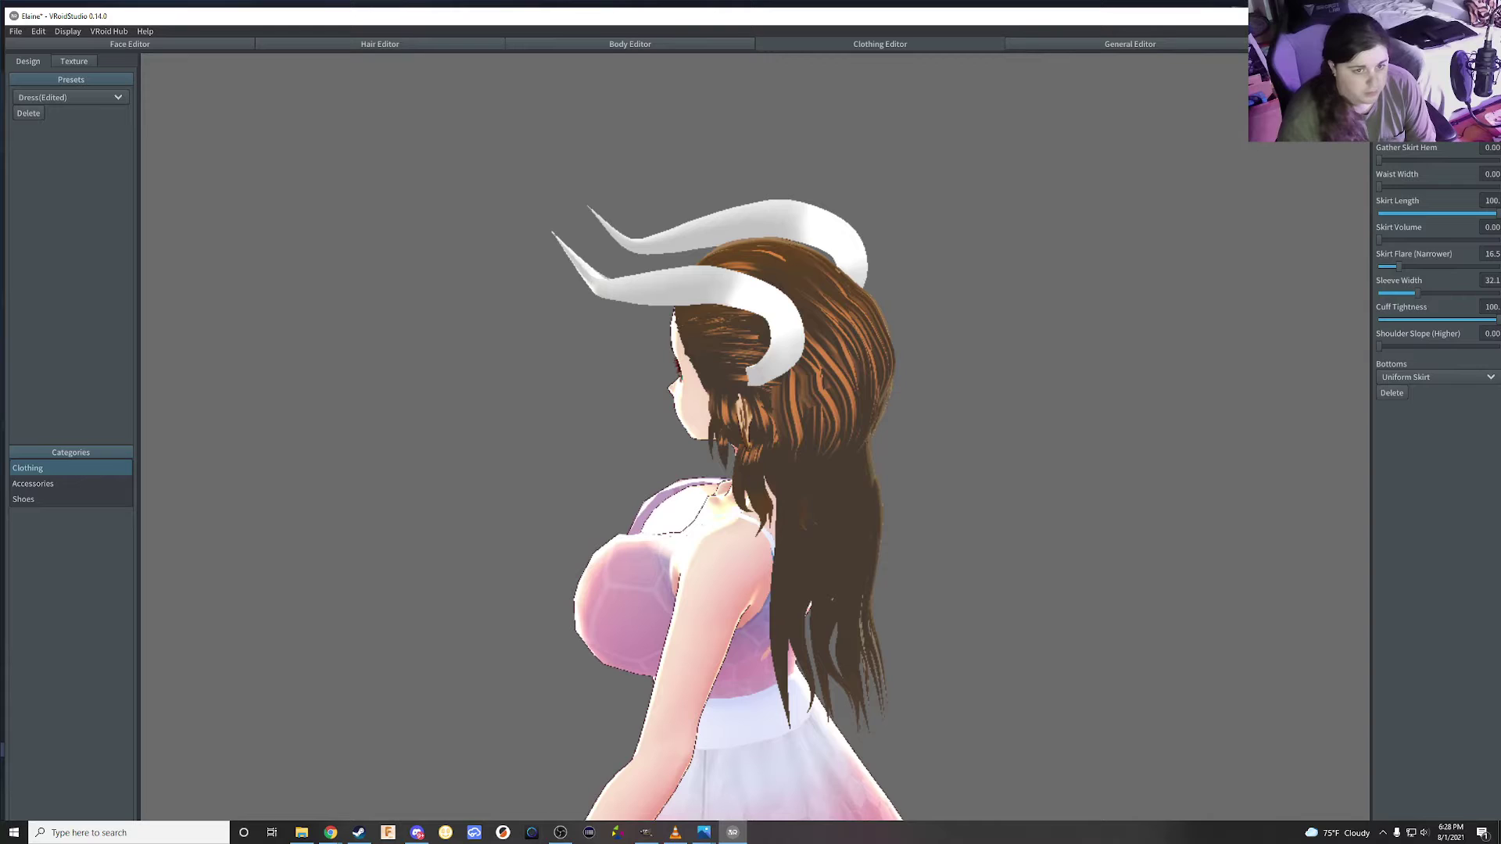
Preview the Running animation from the side and rear three-quarter angles
{"action": "left_click", "coordinate": [1130, 44]}
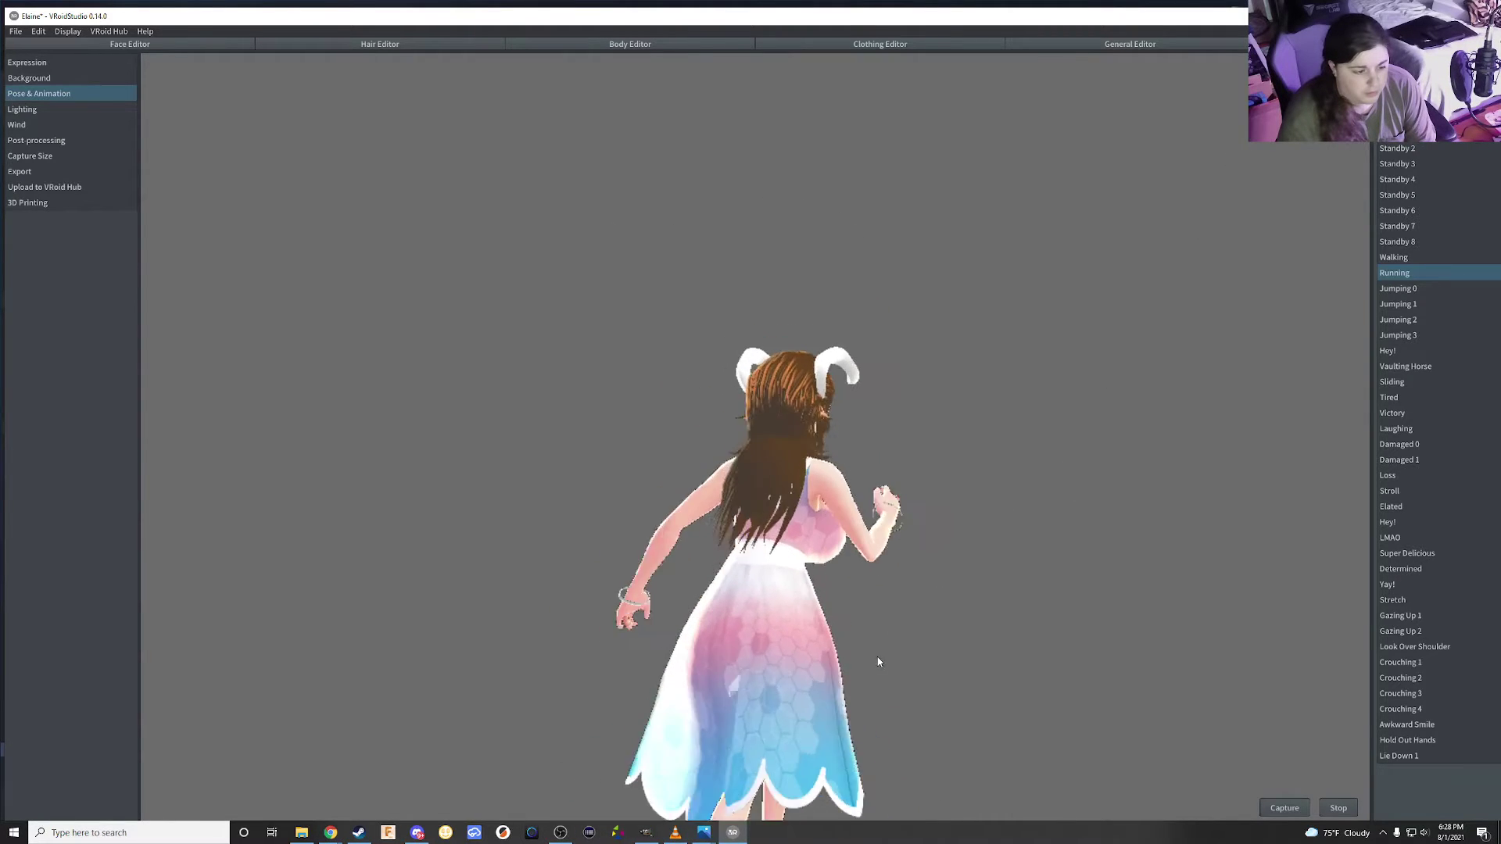
{"action": "mouse_move", "coordinate": [897, 670]}
{"action": "right_mouse_down"}
{"action": "mouse_move", "coordinate": [844, 655]}
{"action": "mouse_move", "coordinate": [889, 647]}
{"action": "right_mouse_up"}
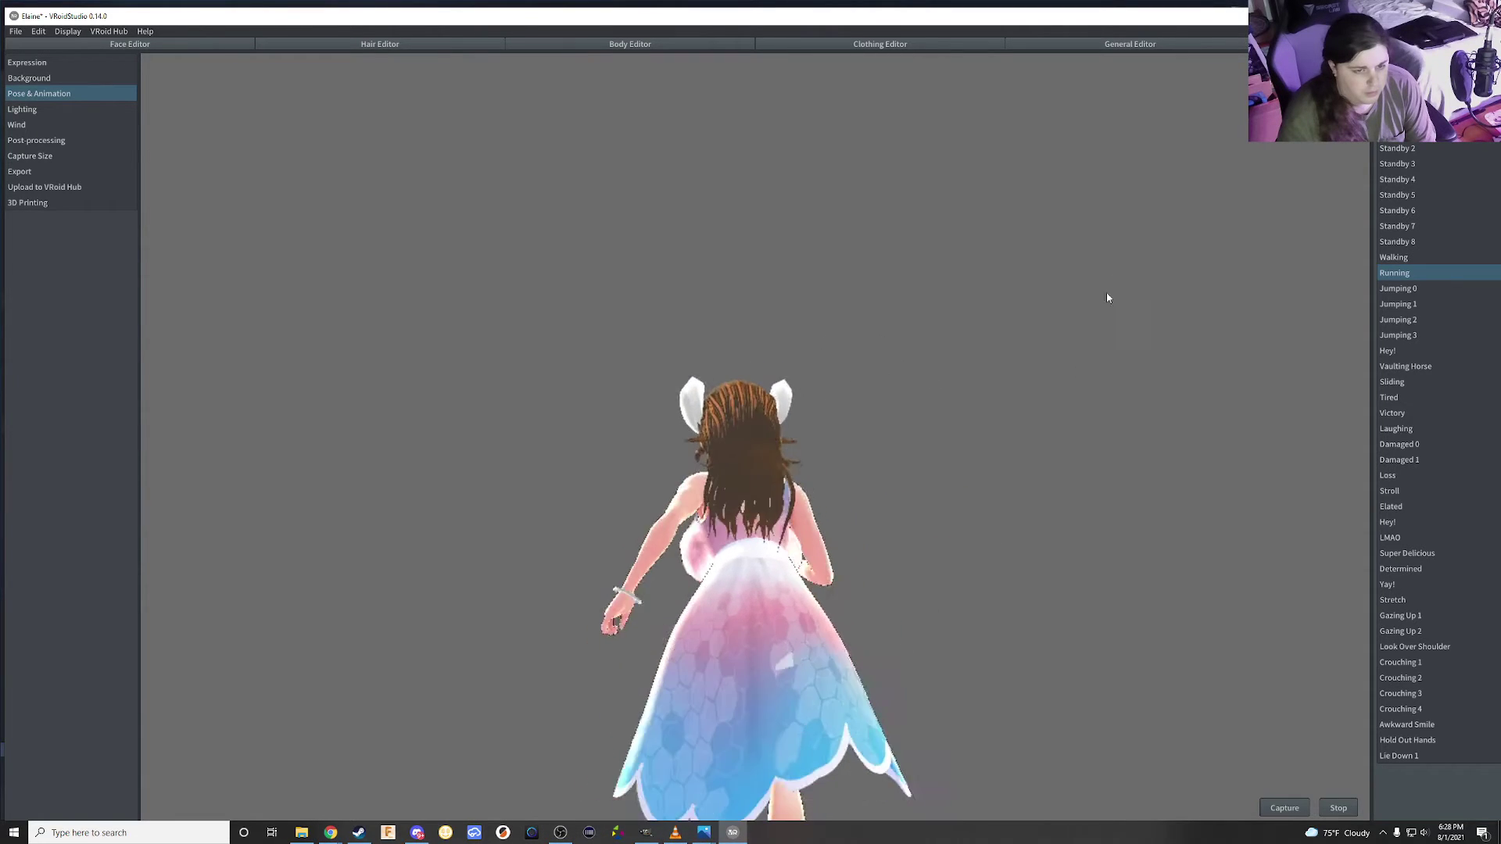
{"action": "right_click_drag", "start_coordinate": [962, 356], "coordinate": [985, 360]}
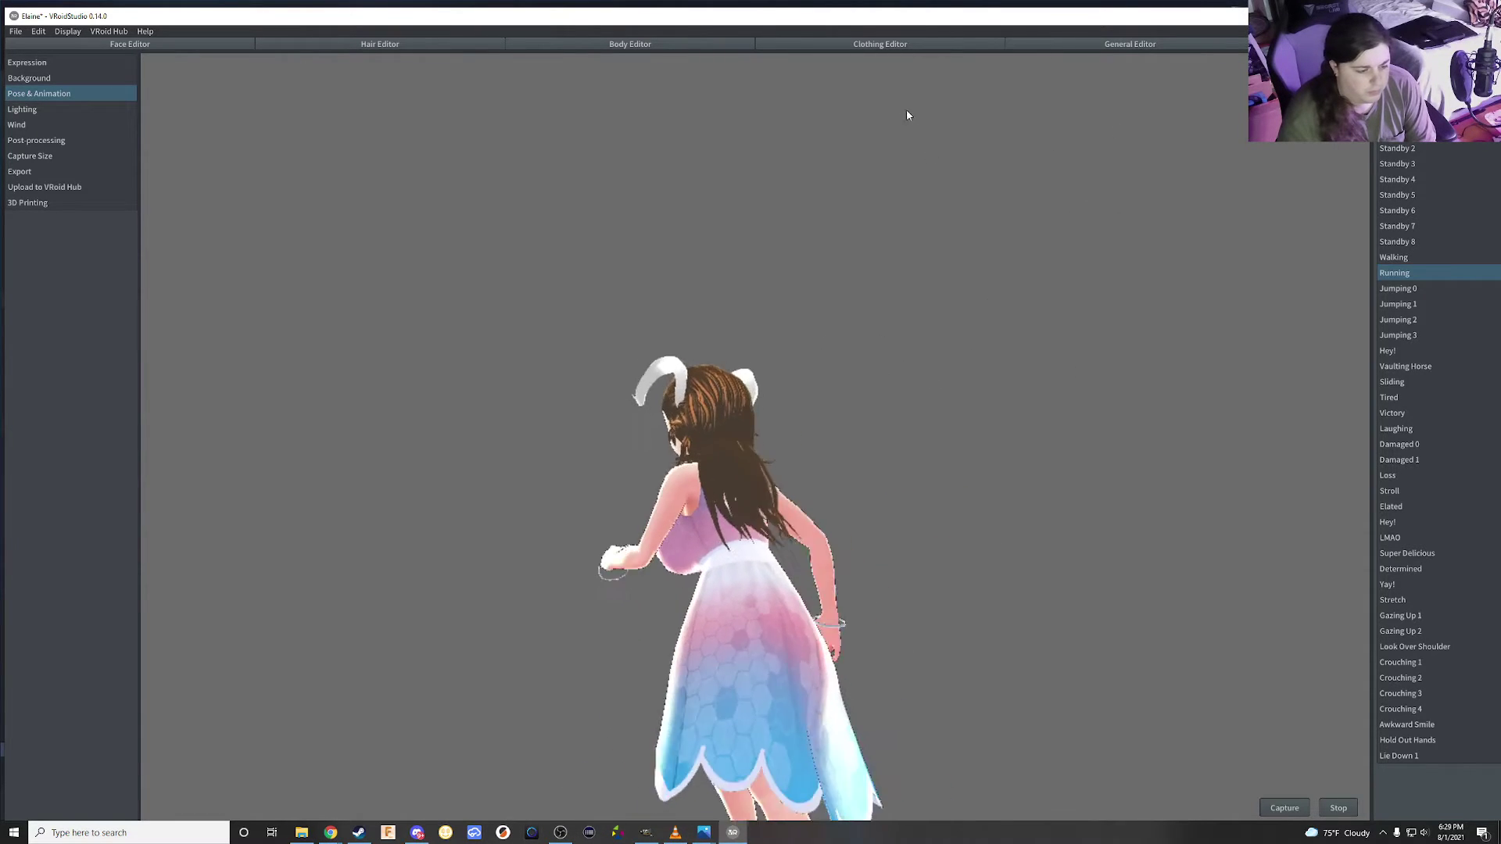
In the Clothing Editor, raise Skirt Volume and set Skirt Flare to 0
{"action": "left_click", "coordinate": [842, 43]}
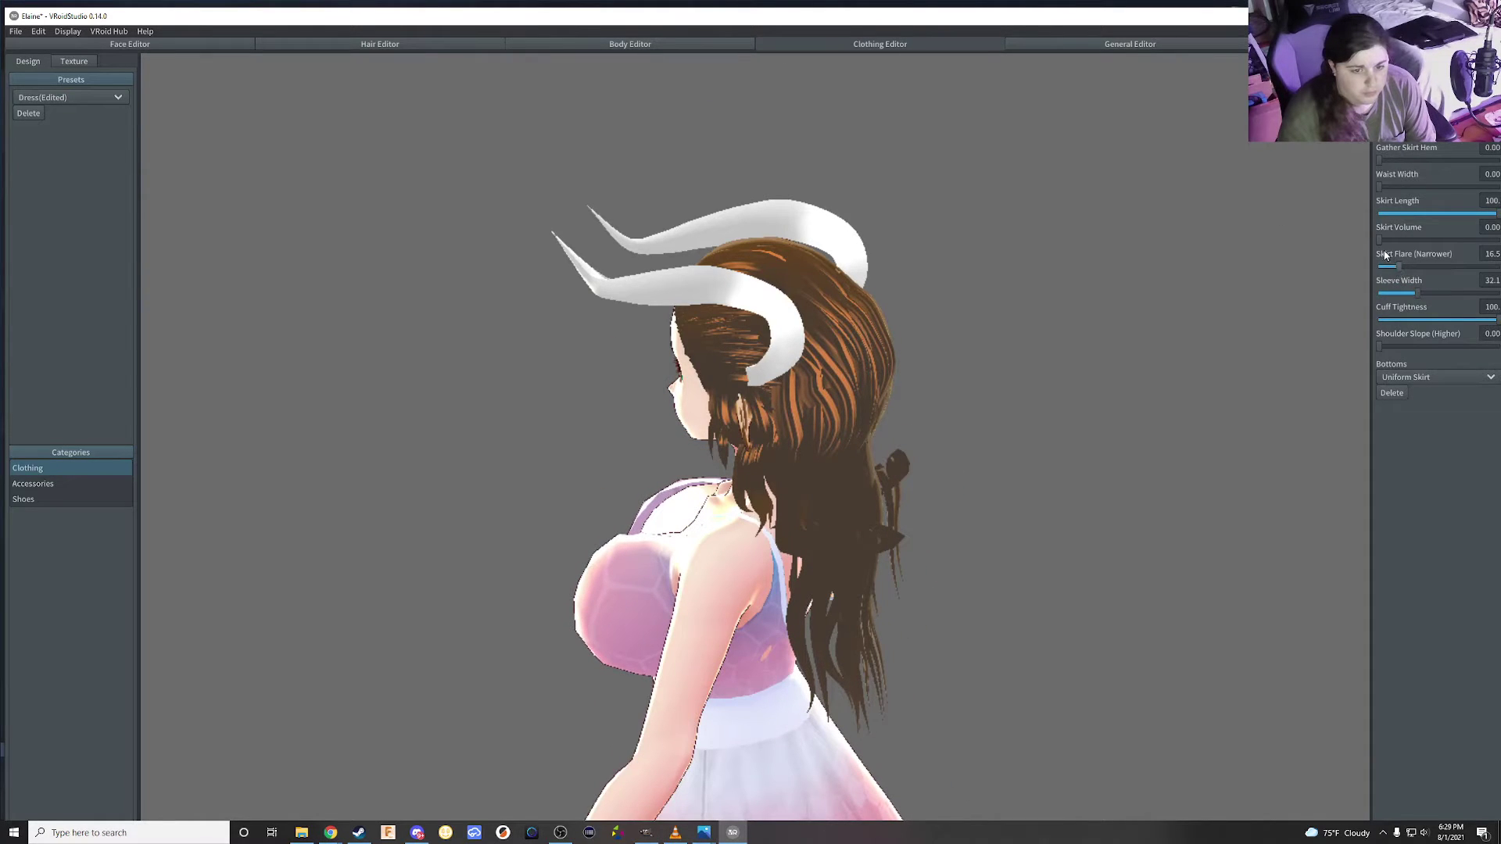
{"action": "right_click_drag", "start_coordinate": [1229, 343], "coordinate": [1256, 339]}
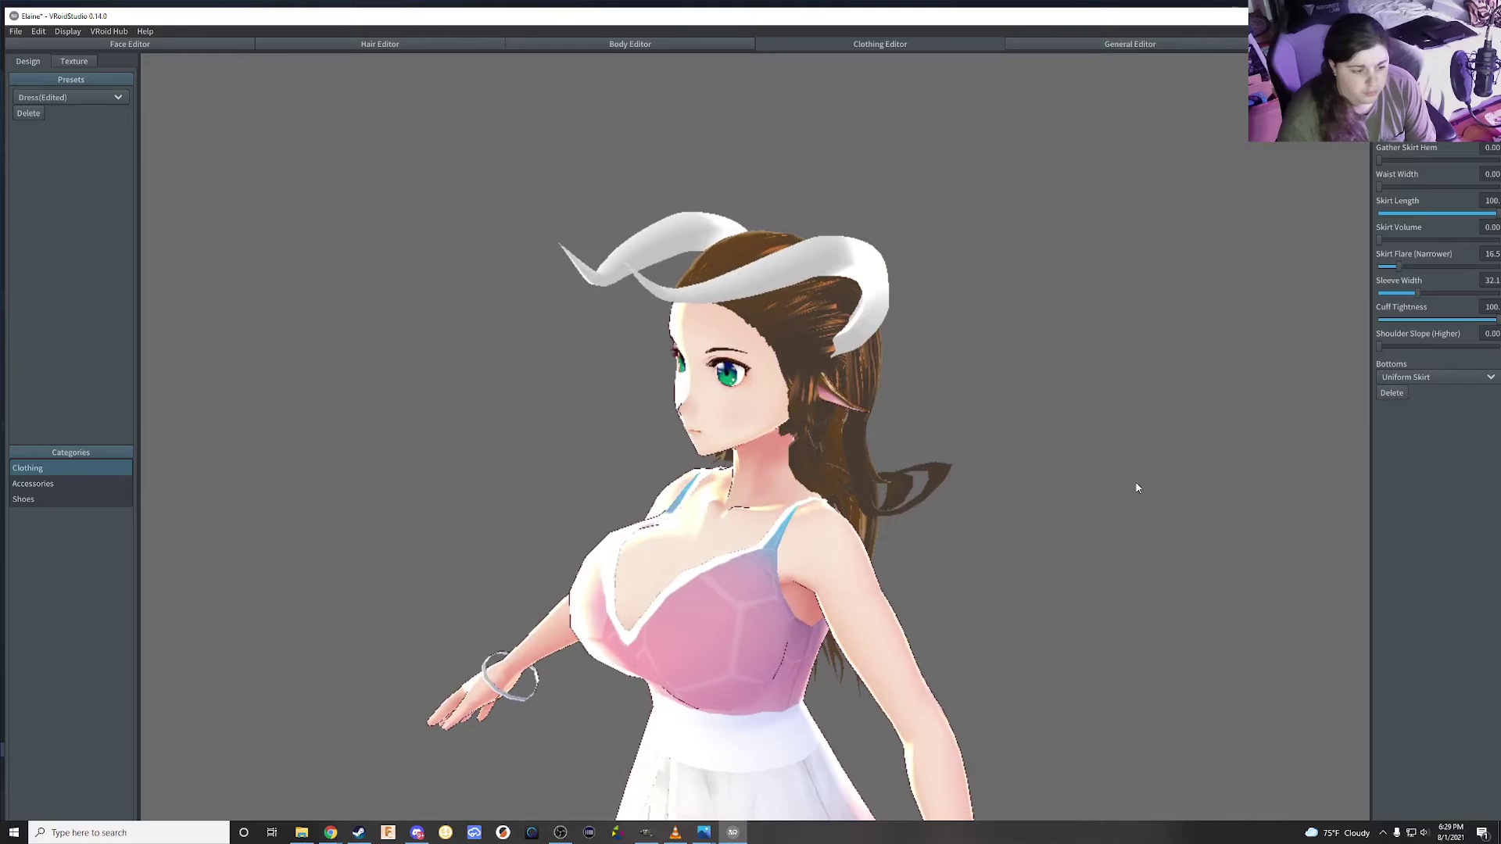
{"action": "right_click_drag", "start_coordinate": [1136, 490], "coordinate": [1082, 560]}
{"action": "scroll", "coordinate": [977, 674], "scroll_direction": "down", "scroll_amount": 3}
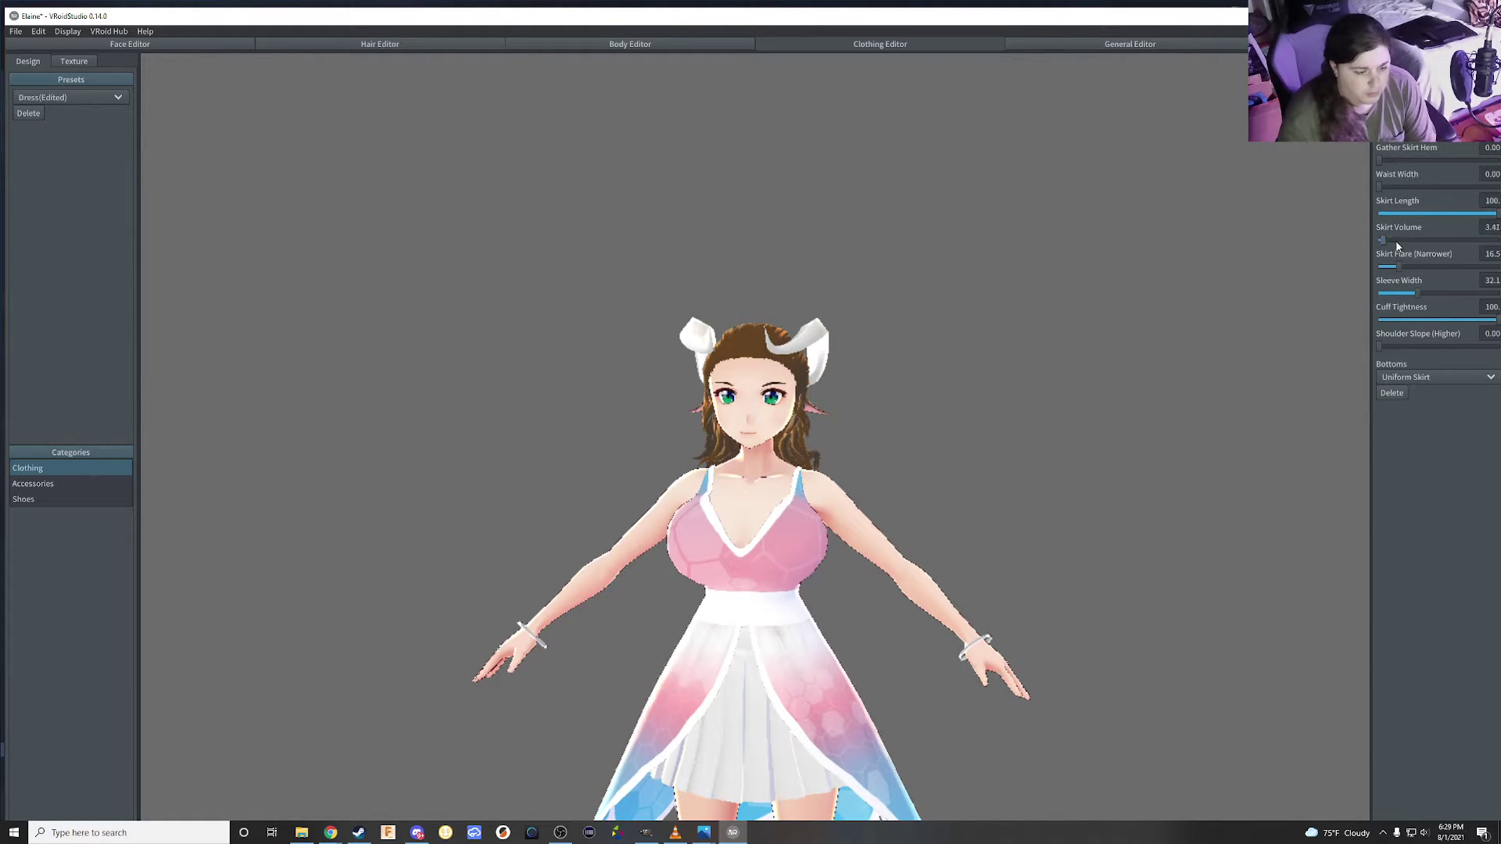
{"action": "left_click_drag", "start_coordinate": [1397, 246], "coordinate": [1411, 247]}
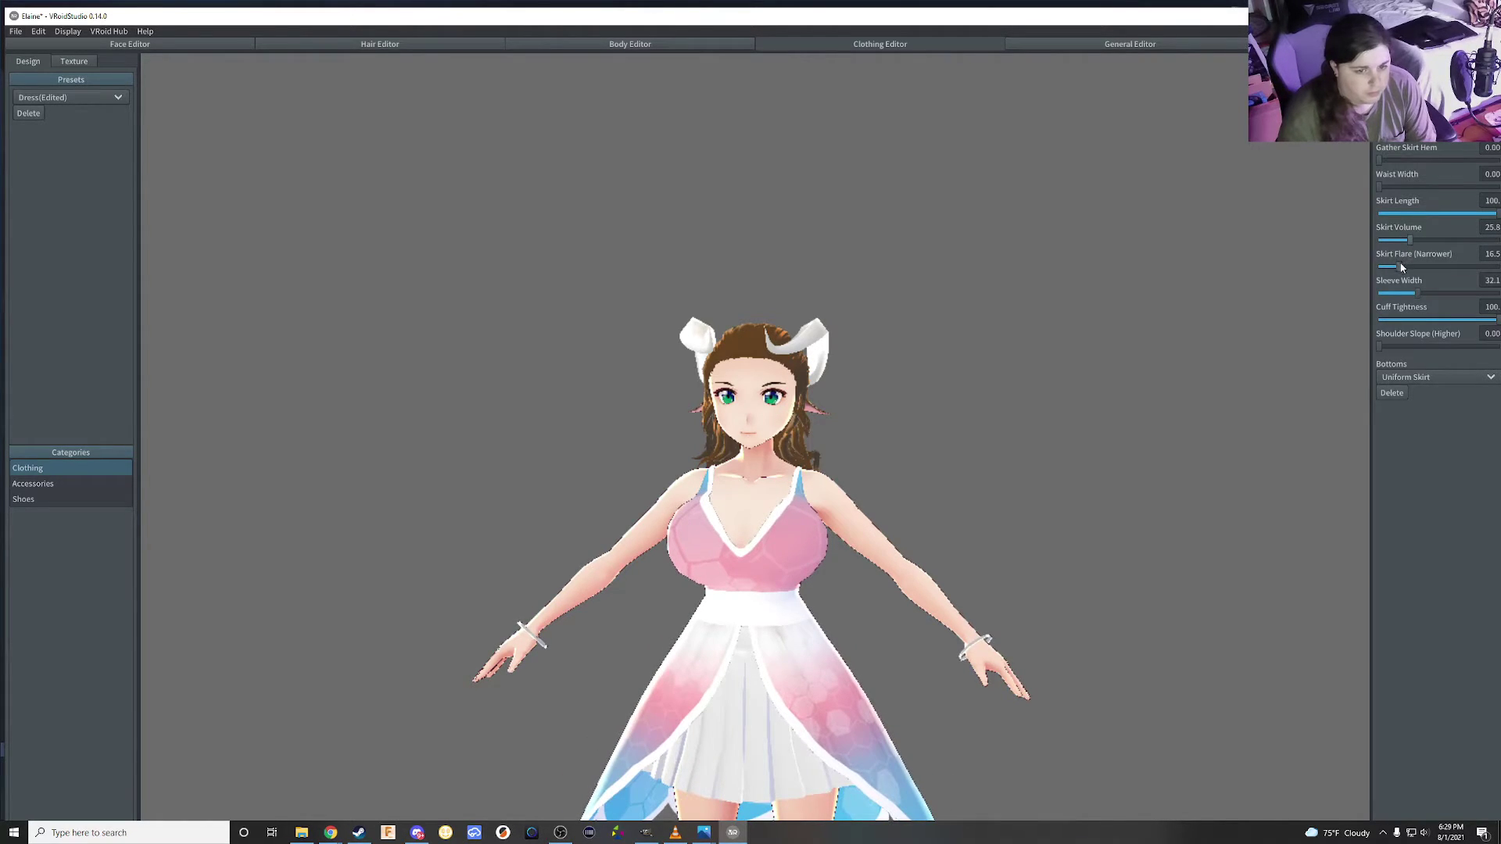
{"action": "left_click_drag", "start_coordinate": [1402, 268], "coordinate": [1295, 243]}
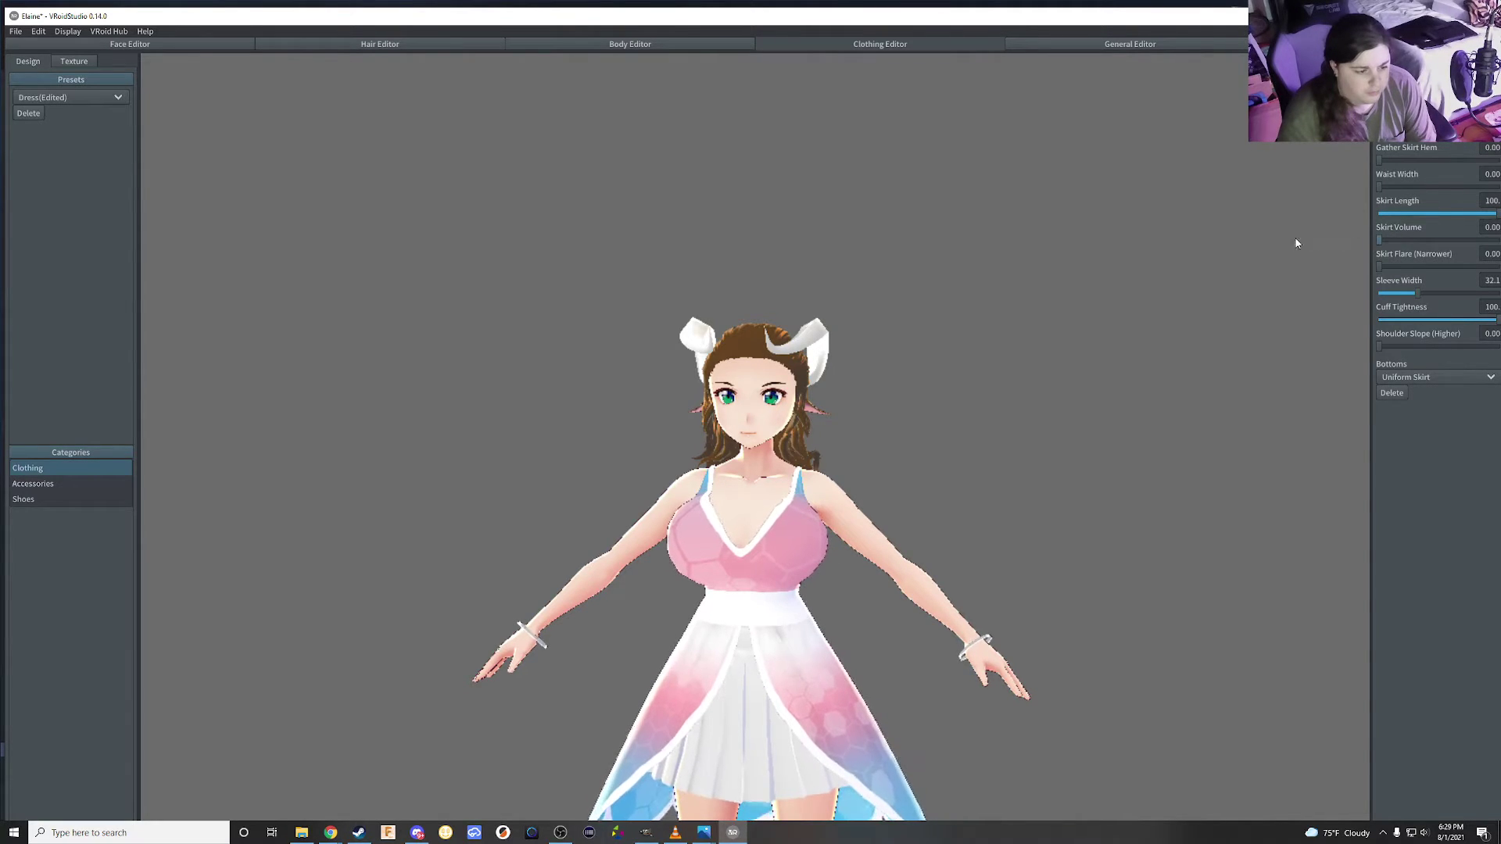
Set Skirt Volume to about 10.2, adjust Waist Width, and set Gather Skirt Hem to 0
{"action": "right_click_drag", "start_coordinate": [1154, 455], "coordinate": [1076, 448]}
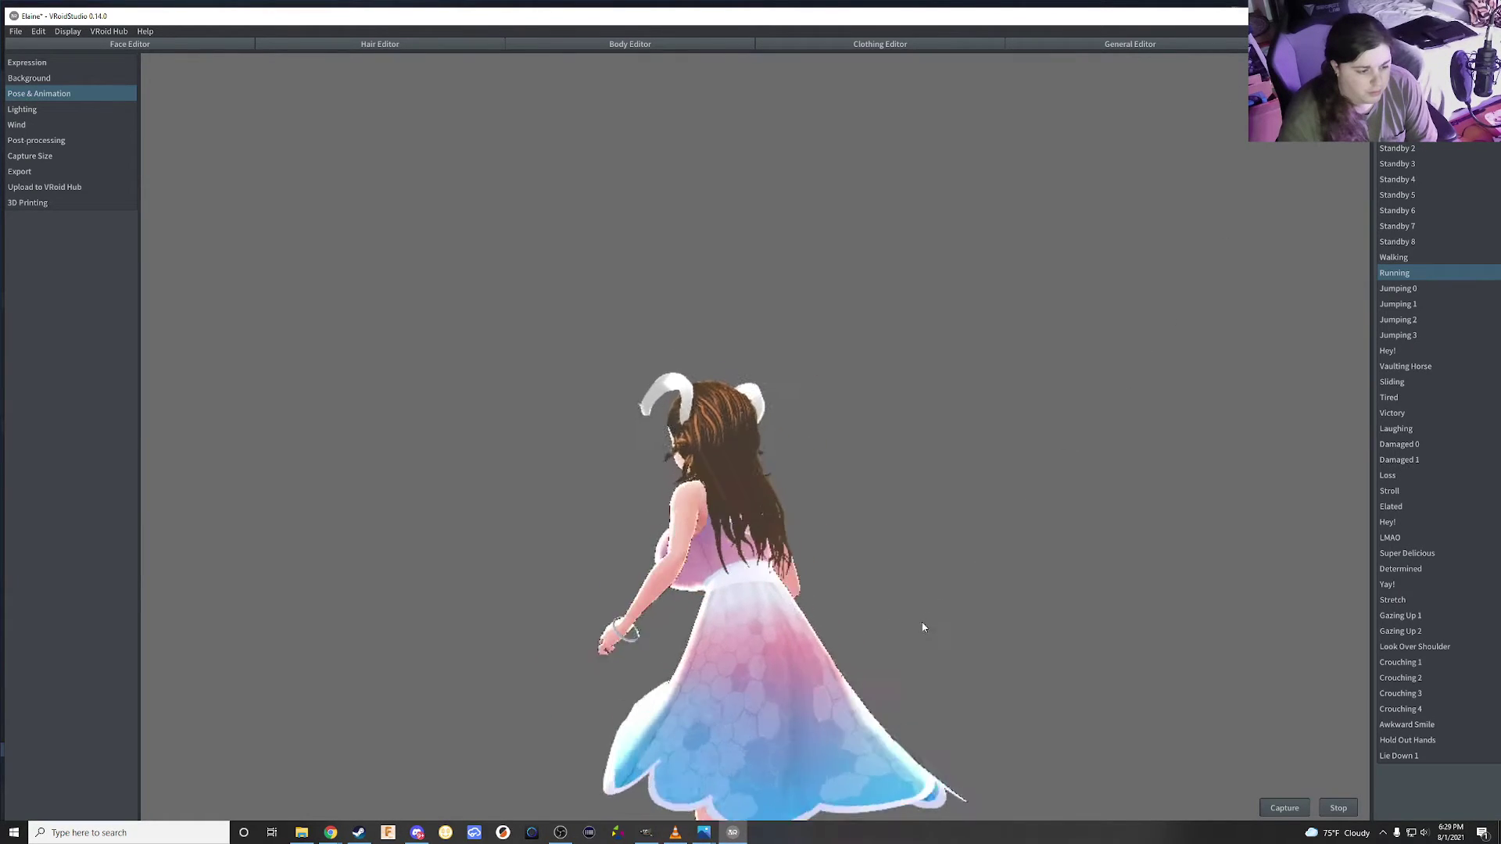
{"action": "left_click", "coordinate": [858, 44]}
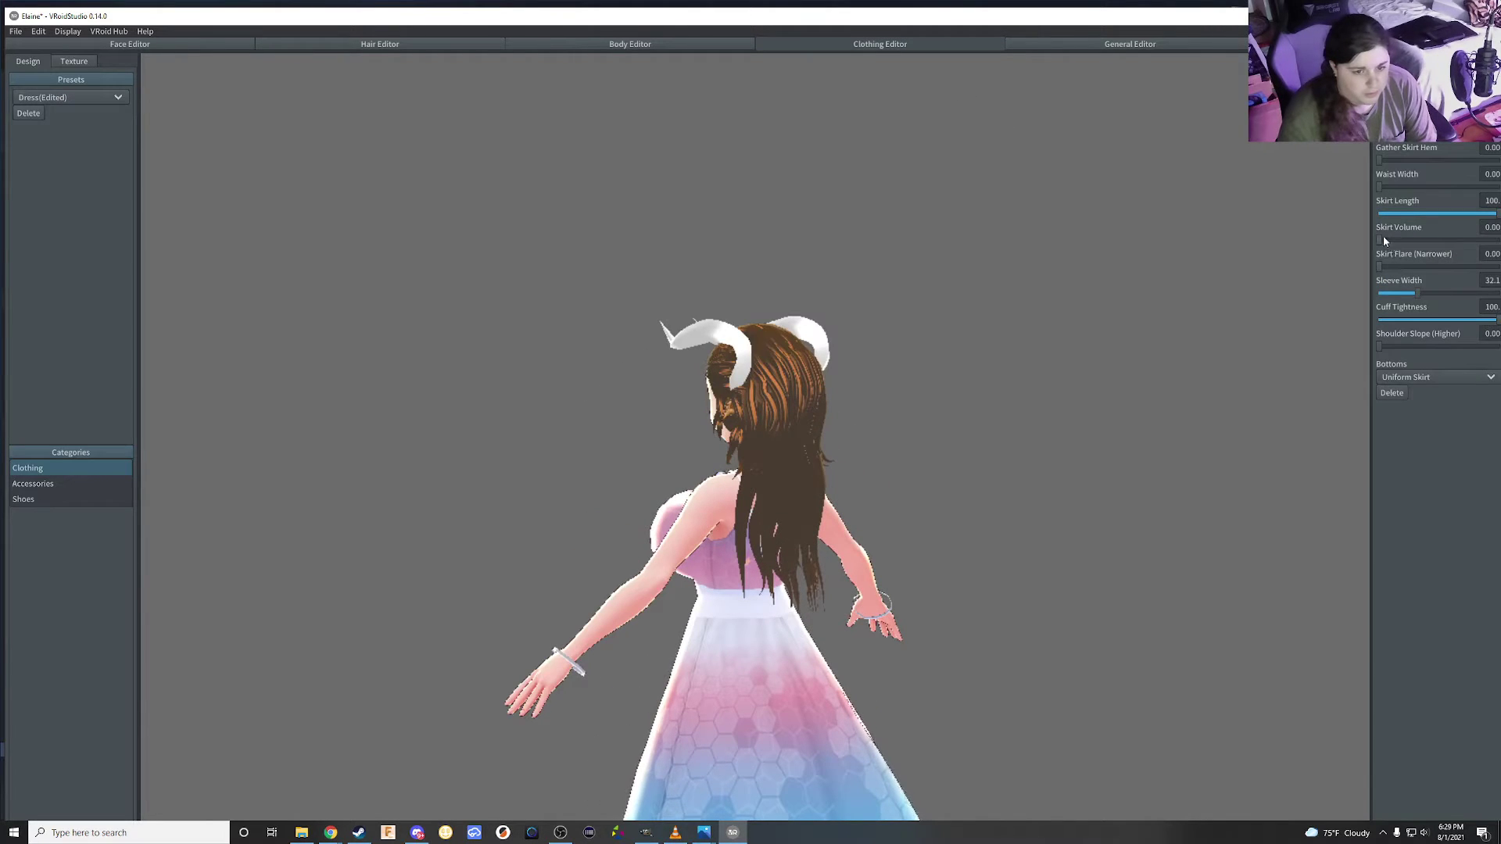
{"action": "left_click_drag", "start_coordinate": [1383, 240], "coordinate": [1392, 241]}
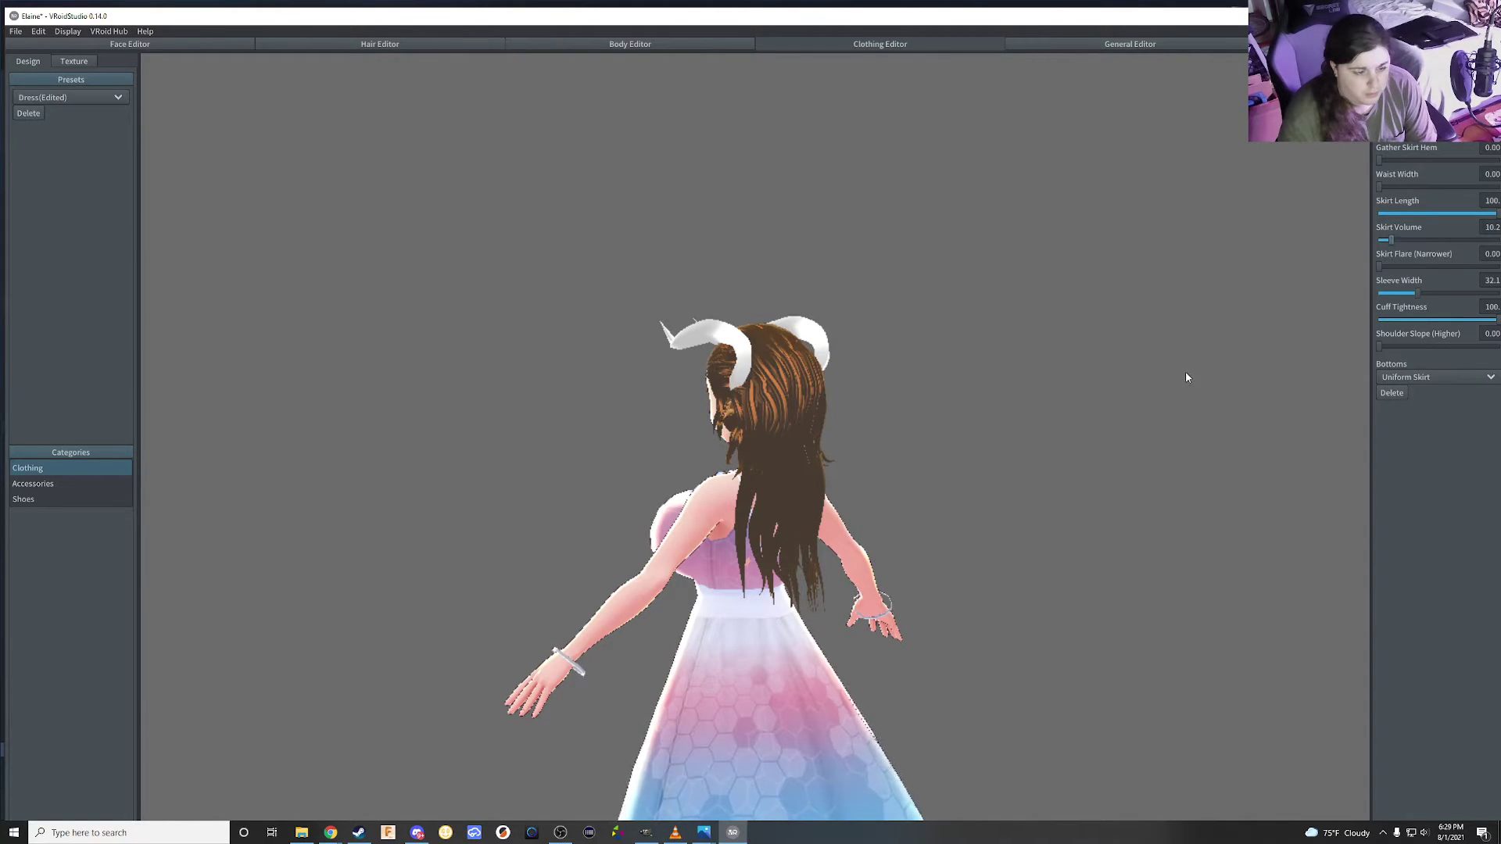
{"action": "left_click_drag", "start_coordinate": [1185, 378], "coordinate": [1277, 349]}
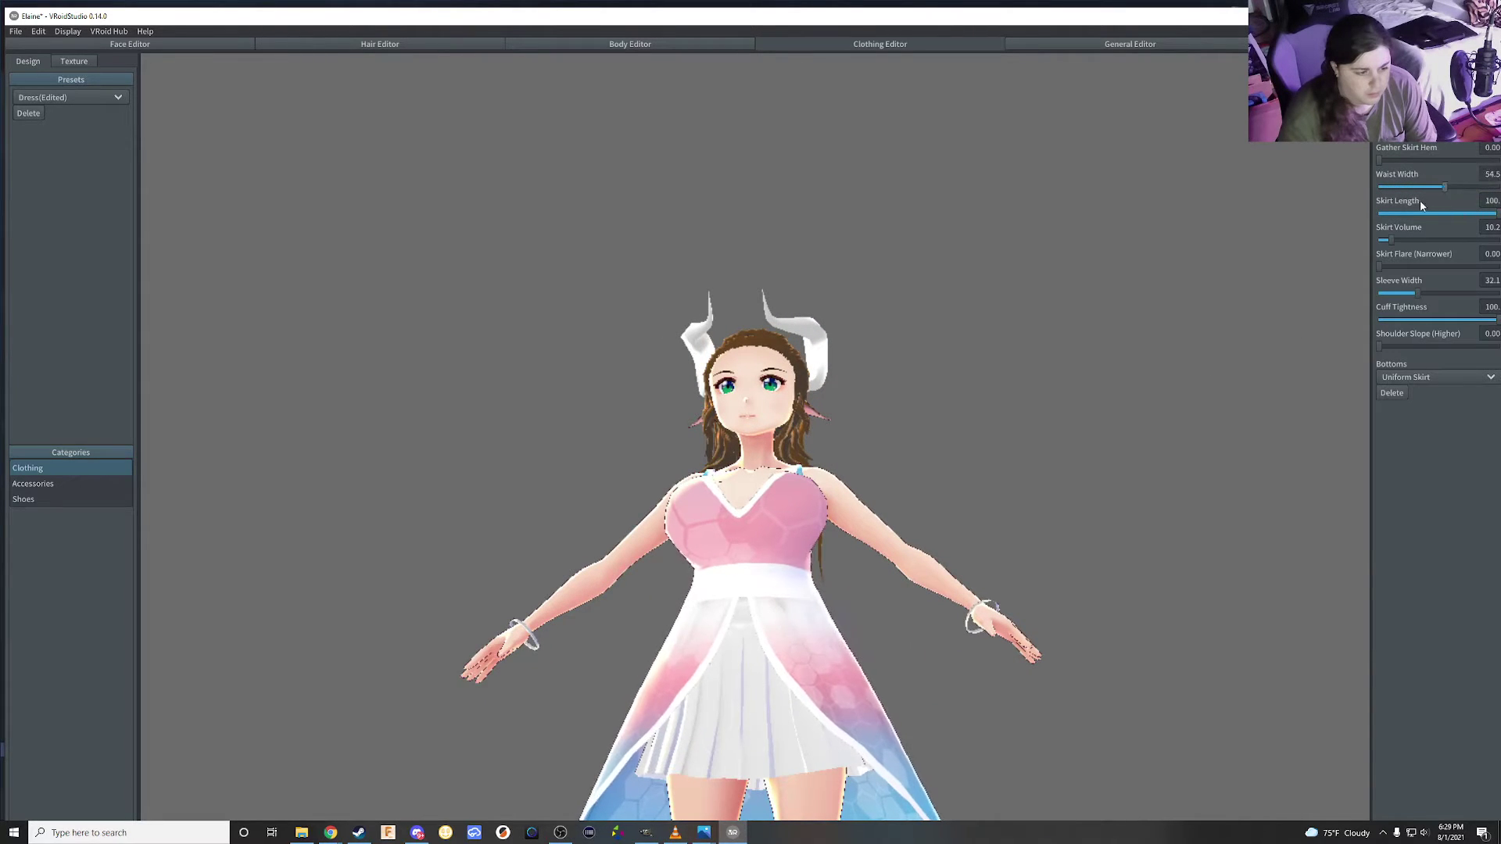
{"action": "mouse_move", "coordinate": [1394, 187]}
{"action": "left_mouse_down"}
{"action": "mouse_move", "coordinate": [1369, 195]}
{"action": "mouse_move", "coordinate": [1405, 188]}
{"action": "left_mouse_up"}
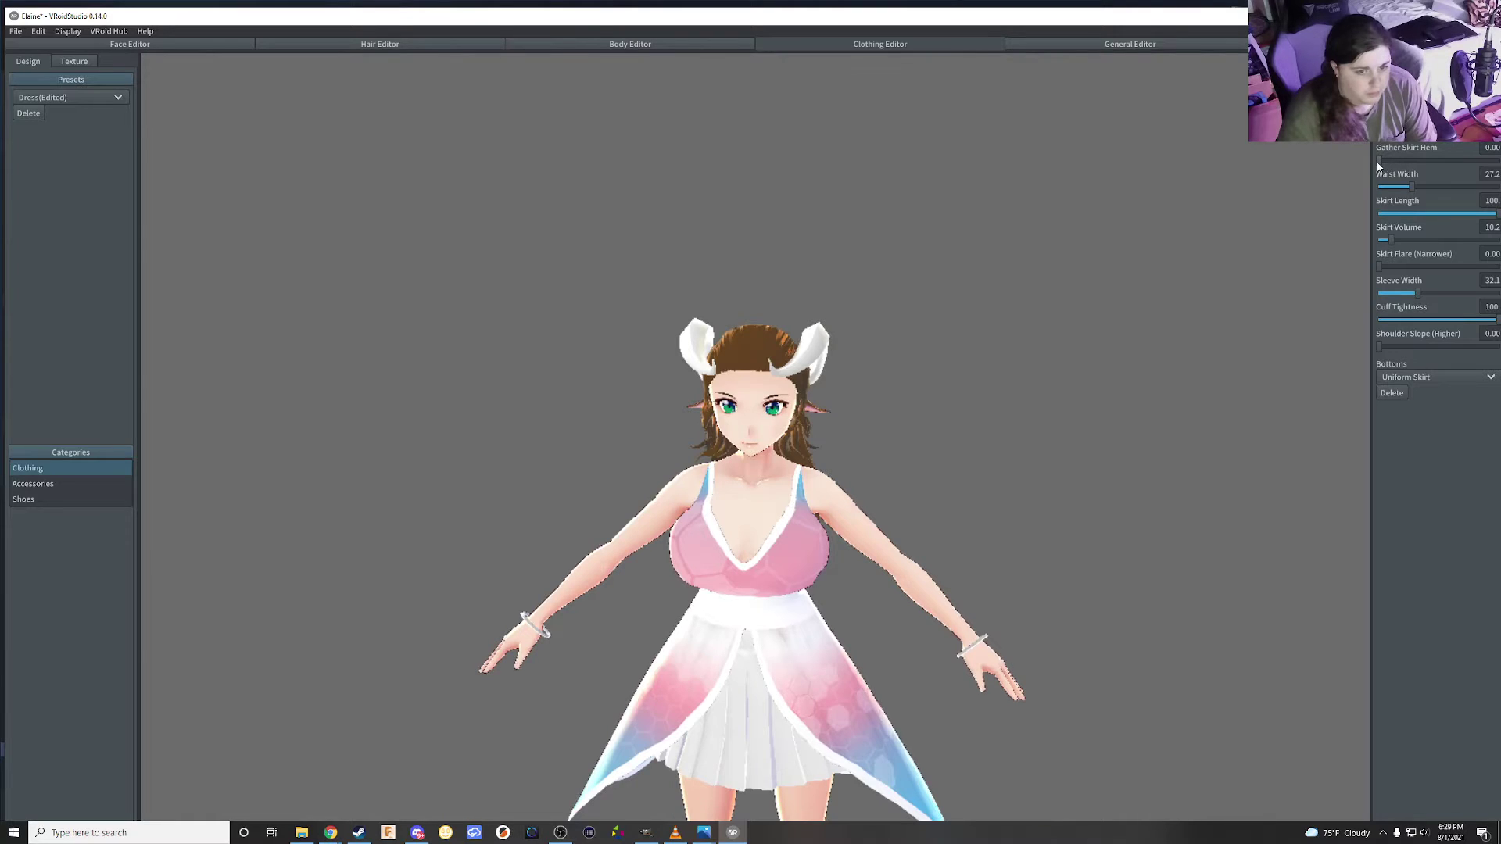
{"action": "left_click_drag", "start_coordinate": [1443, 160], "coordinate": [1403, 160]}
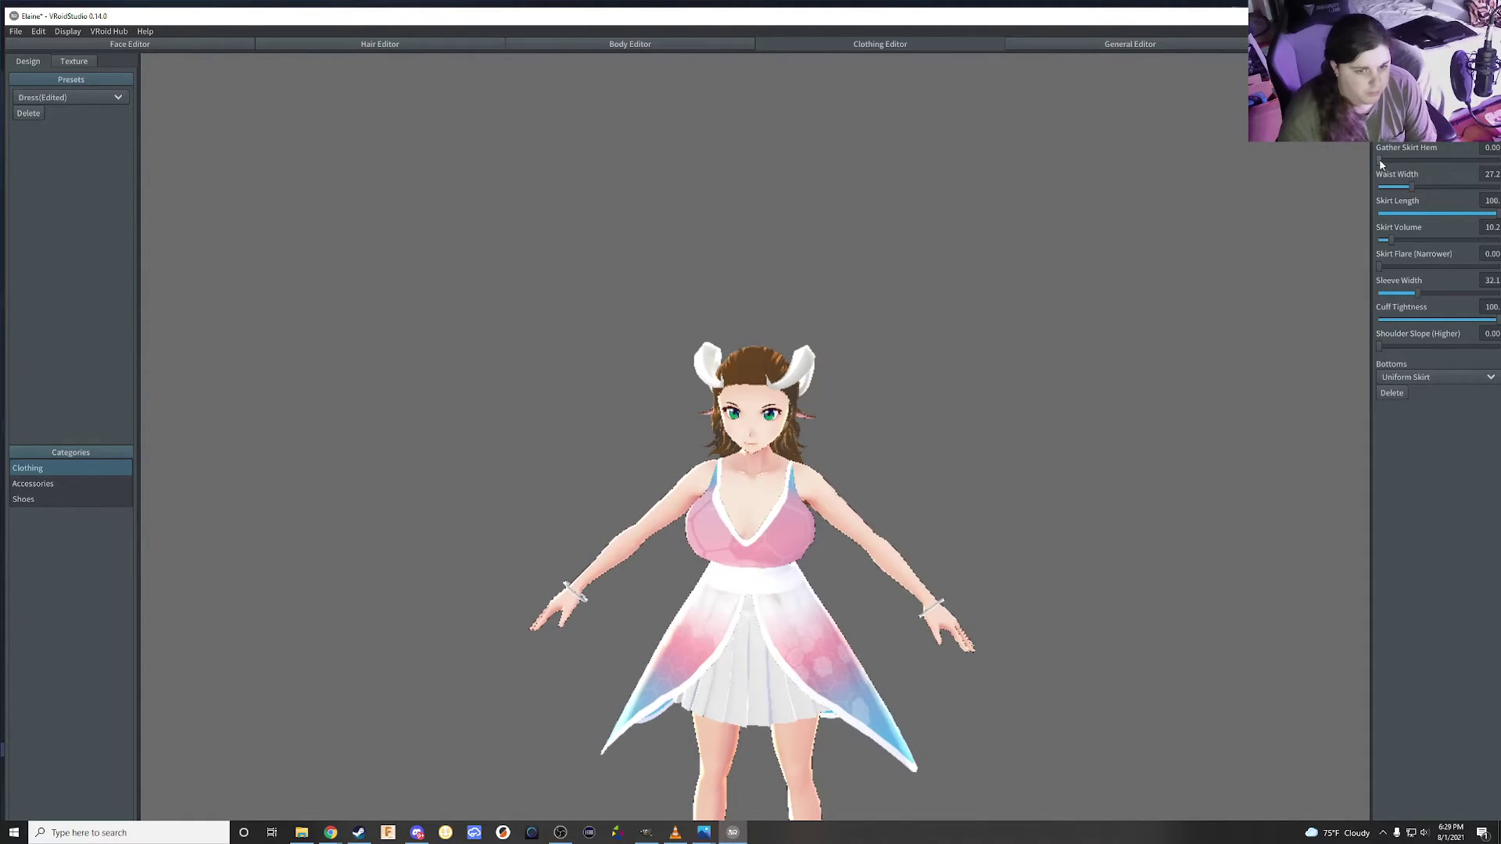
{"action": "left_click_drag", "start_coordinate": [1494, 160], "coordinate": [1249, 172]}
Orbit and zoom around the character to check the new skirt shape
{"action": "right_click_drag", "start_coordinate": [1337, 355], "coordinate": [1167, 447]}
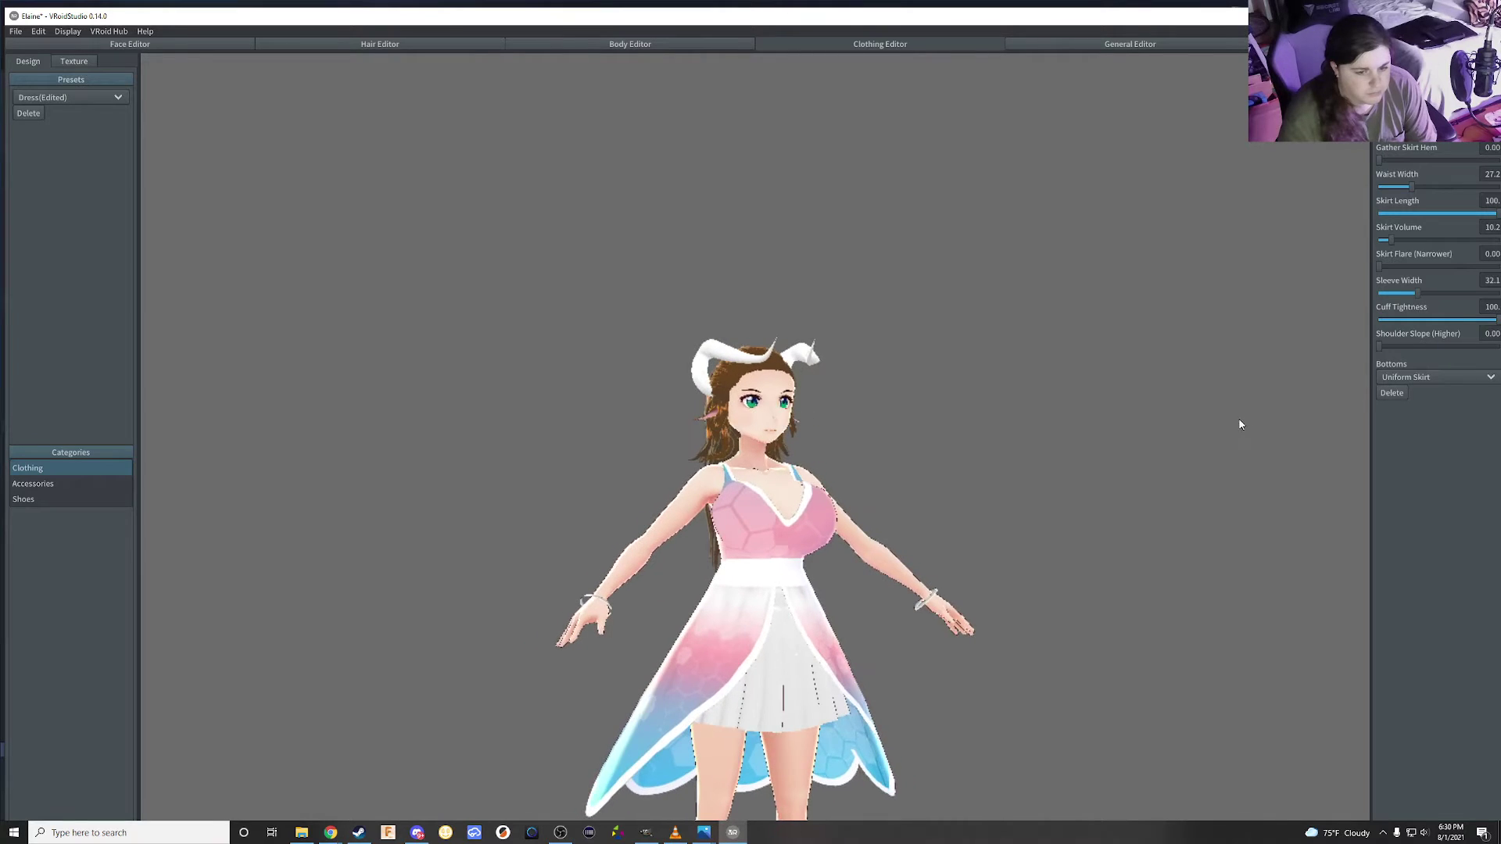
{"action": "scroll", "coordinate": [595, 572], "scroll_direction": "up", "scroll_amount": 1}
{"action": "scroll", "coordinate": [598, 602], "scroll_direction": "up", "scroll_amount": 1}
{"action": "scroll", "coordinate": [598, 602], "scroll_direction": "up", "scroll_amount": 1}
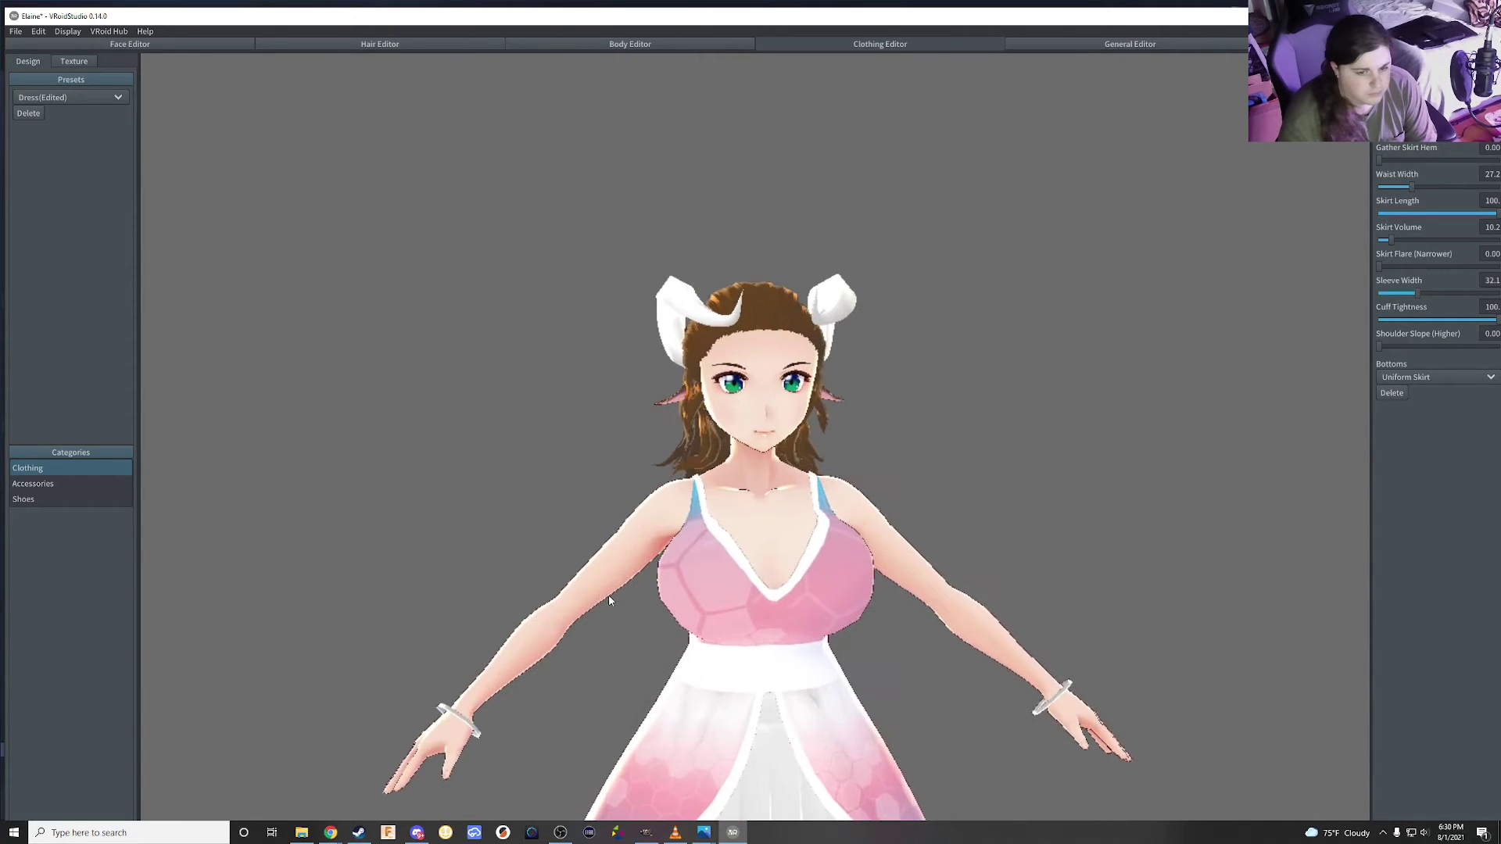
{"action": "scroll", "coordinate": [614, 600], "scroll_direction": "up", "scroll_amount": 1}
{"action": "right_click_drag", "start_coordinate": [614, 601], "coordinate": [1354, 423]}
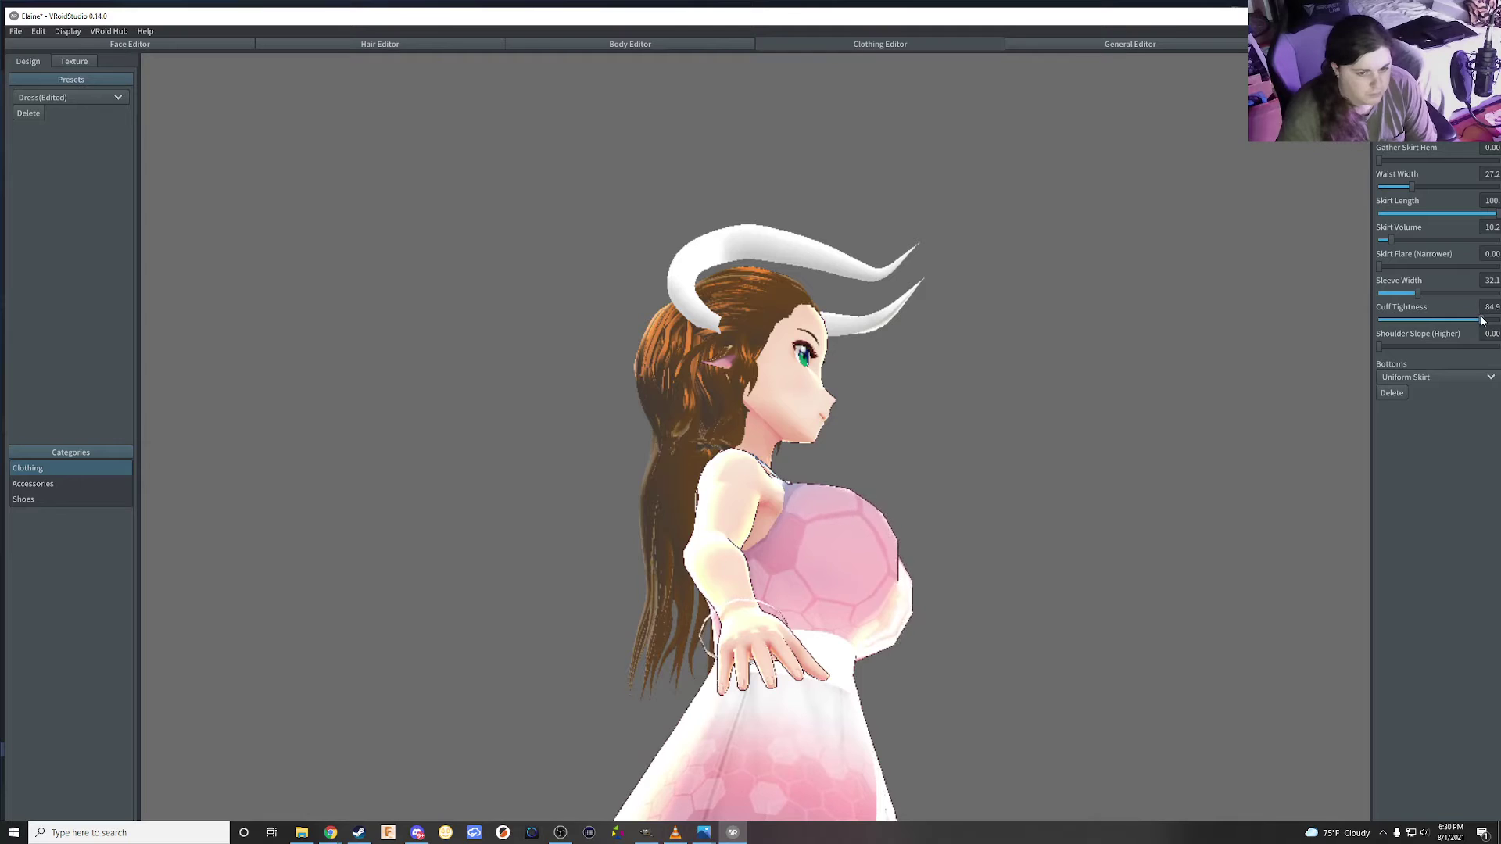
{"action": "right_click_drag", "start_coordinate": [1125, 399], "coordinate": [1072, 428]}
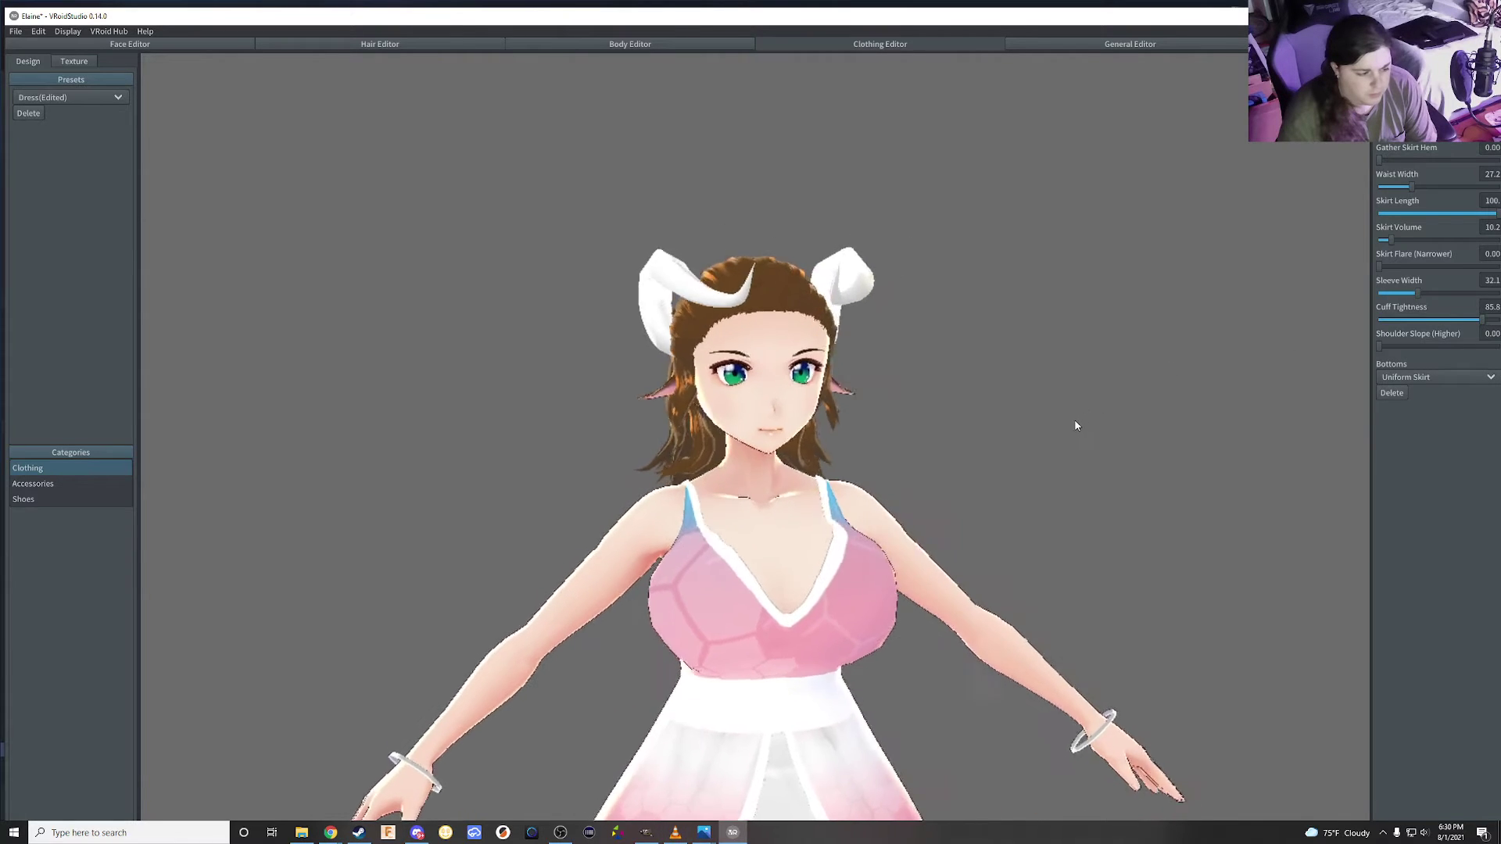
{"action": "scroll", "coordinate": [1071, 414], "scroll_direction": "down", "scroll_amount": 3}
{"action": "scroll", "coordinate": [1057, 433], "scroll_direction": "down", "scroll_amount": 2}
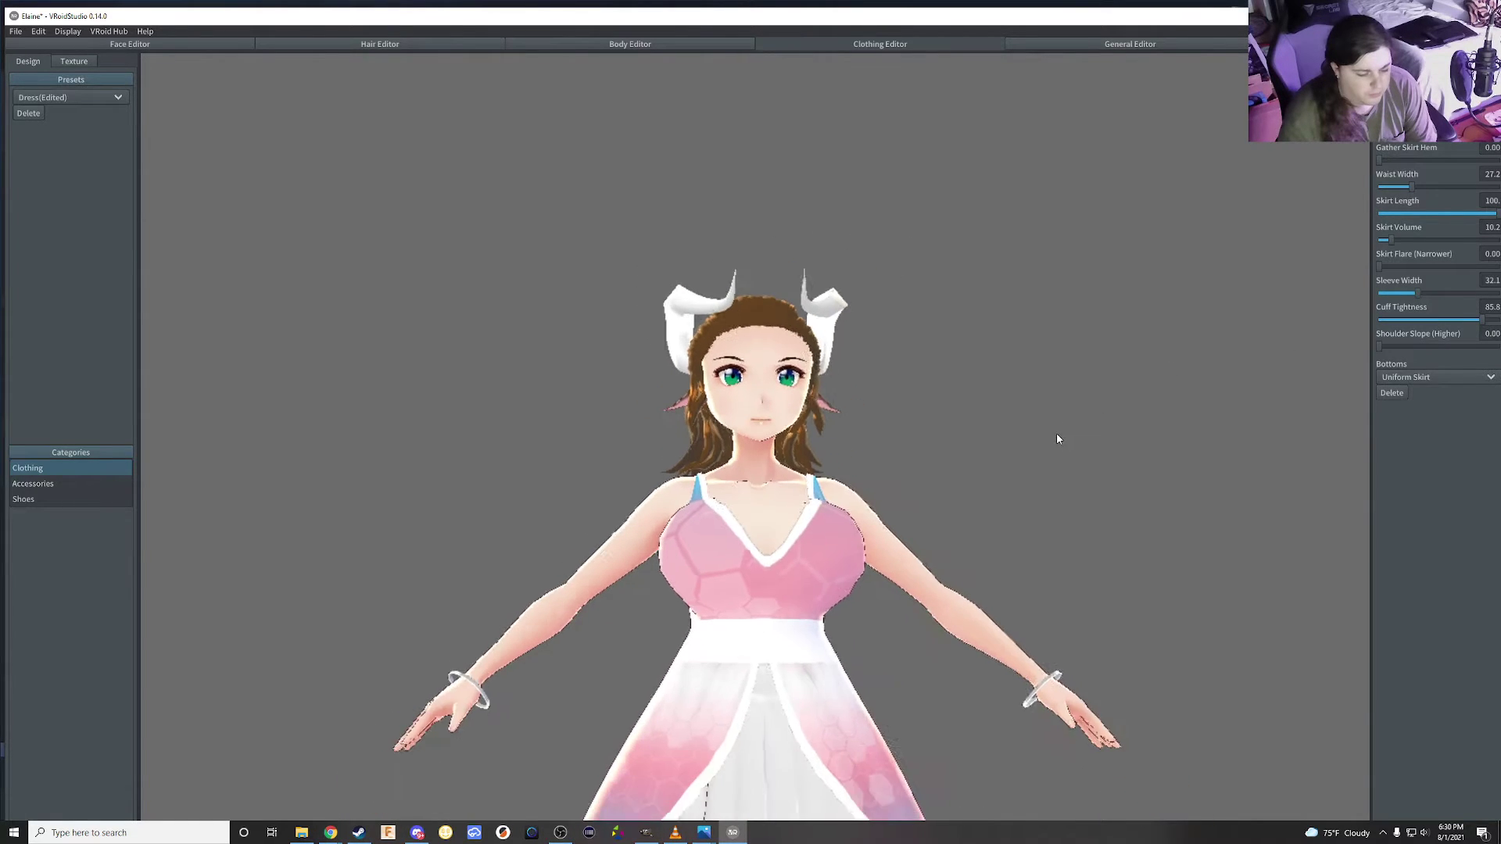
{"action": "right_click_drag", "start_coordinate": [1057, 433], "coordinate": [1022, 469]}
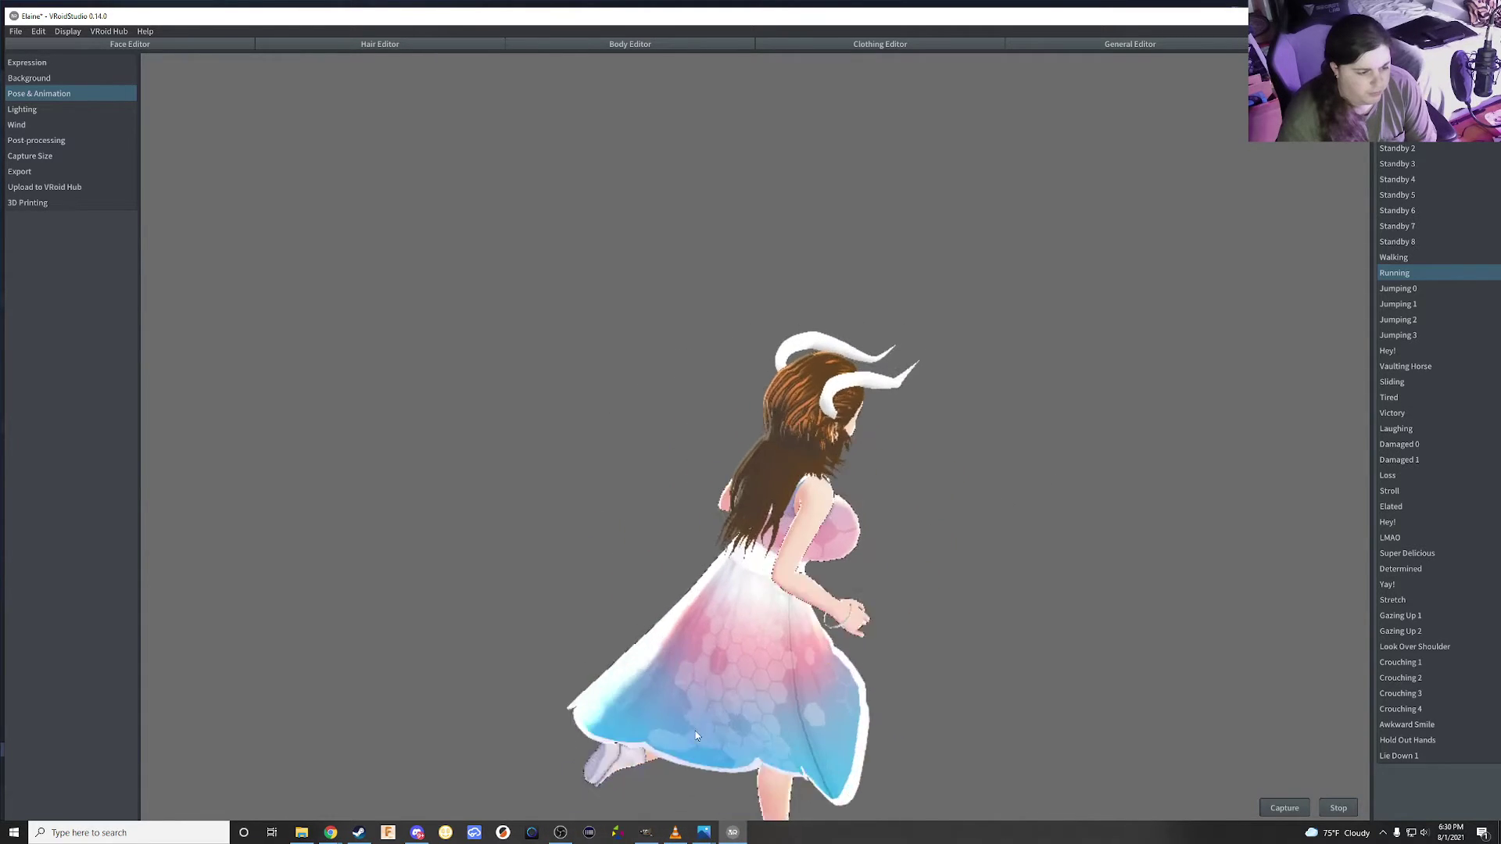
After viewing the running model, set Skirt Flare (Narrower) to 60.5 and return to the Clothing Editor
{"action": "right_click_drag", "start_coordinate": [872, 649], "coordinate": [934, 647]}
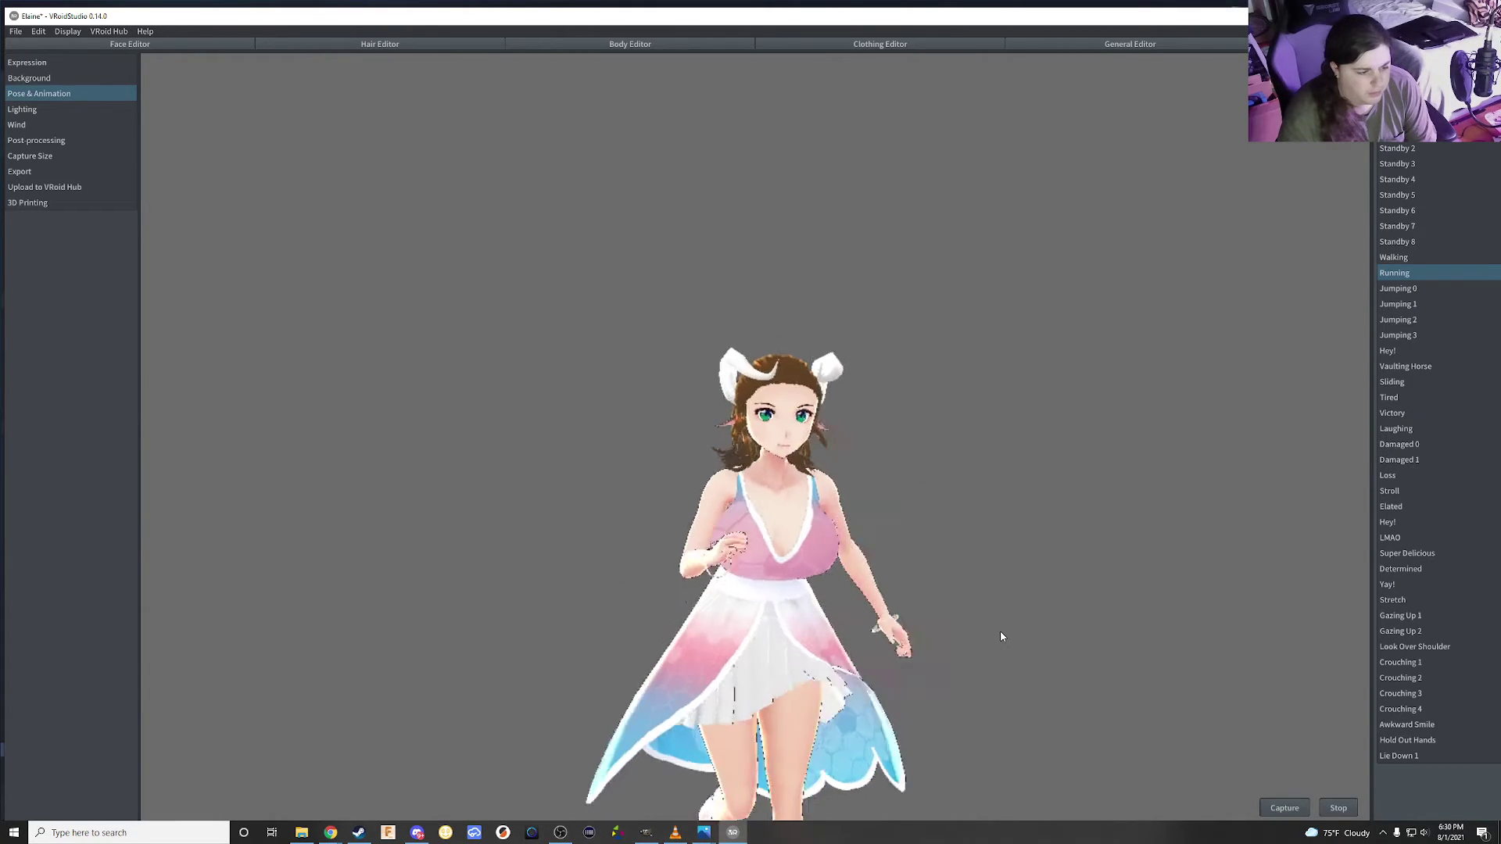
{"action": "right_click_drag", "start_coordinate": [1000, 633], "coordinate": [1028, 637]}
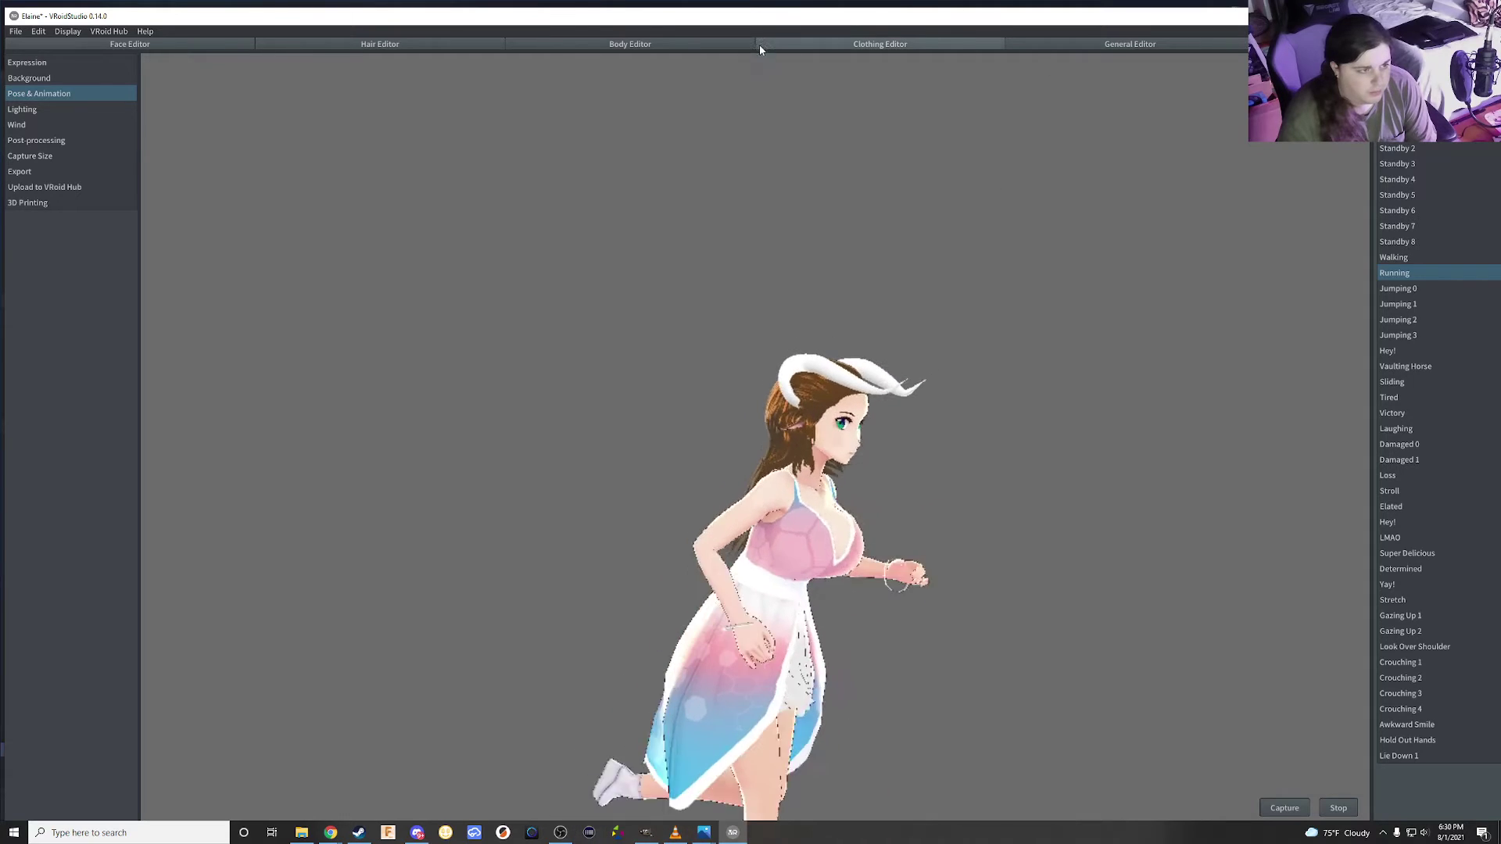
{"action": "left_click", "coordinate": [821, 43]}
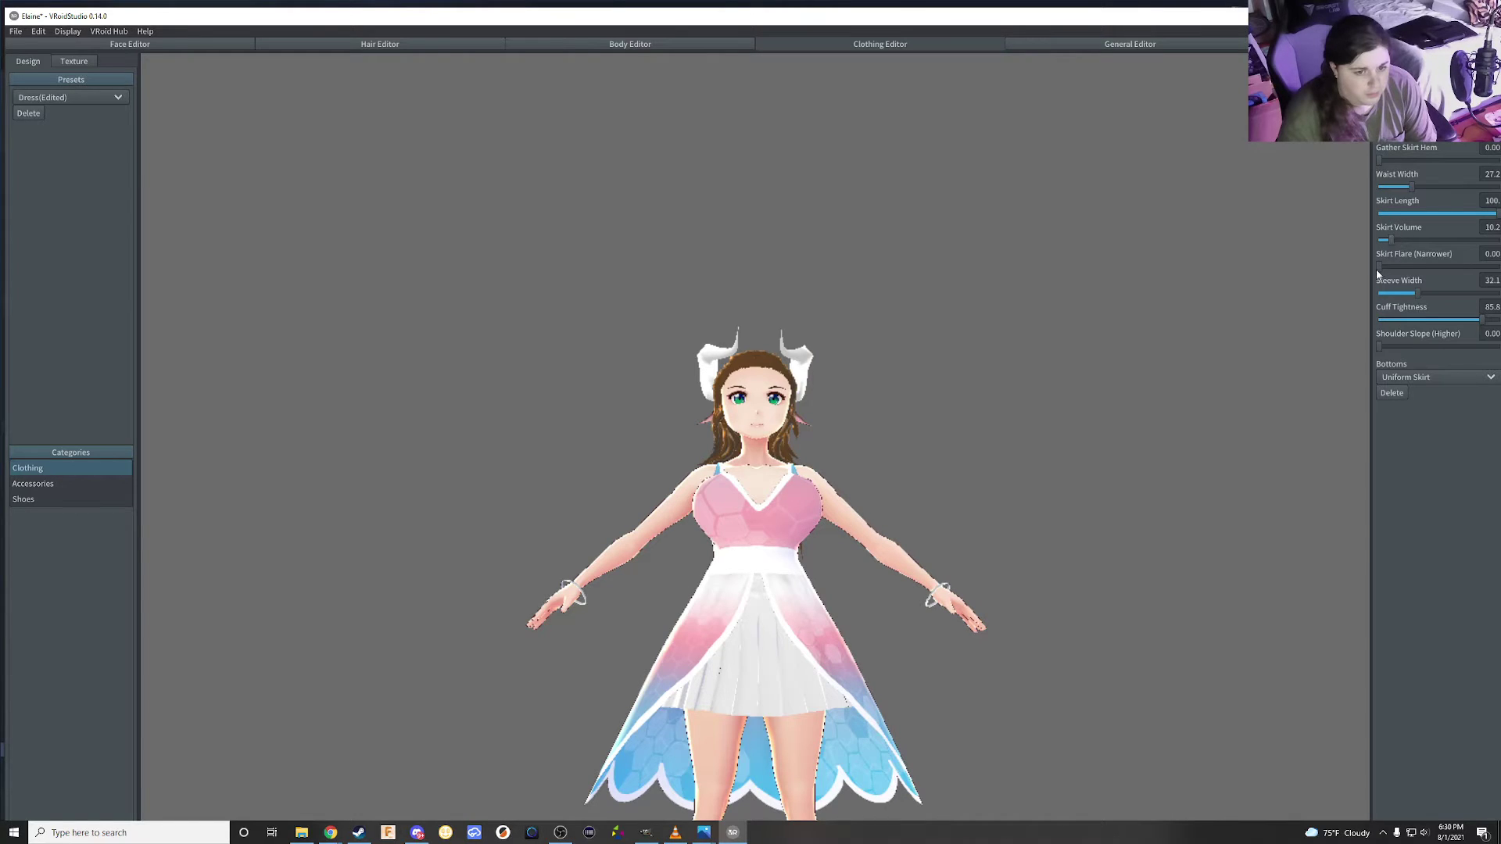
{"action": "left_click_drag", "start_coordinate": [1379, 266], "coordinate": [1496, 267]}
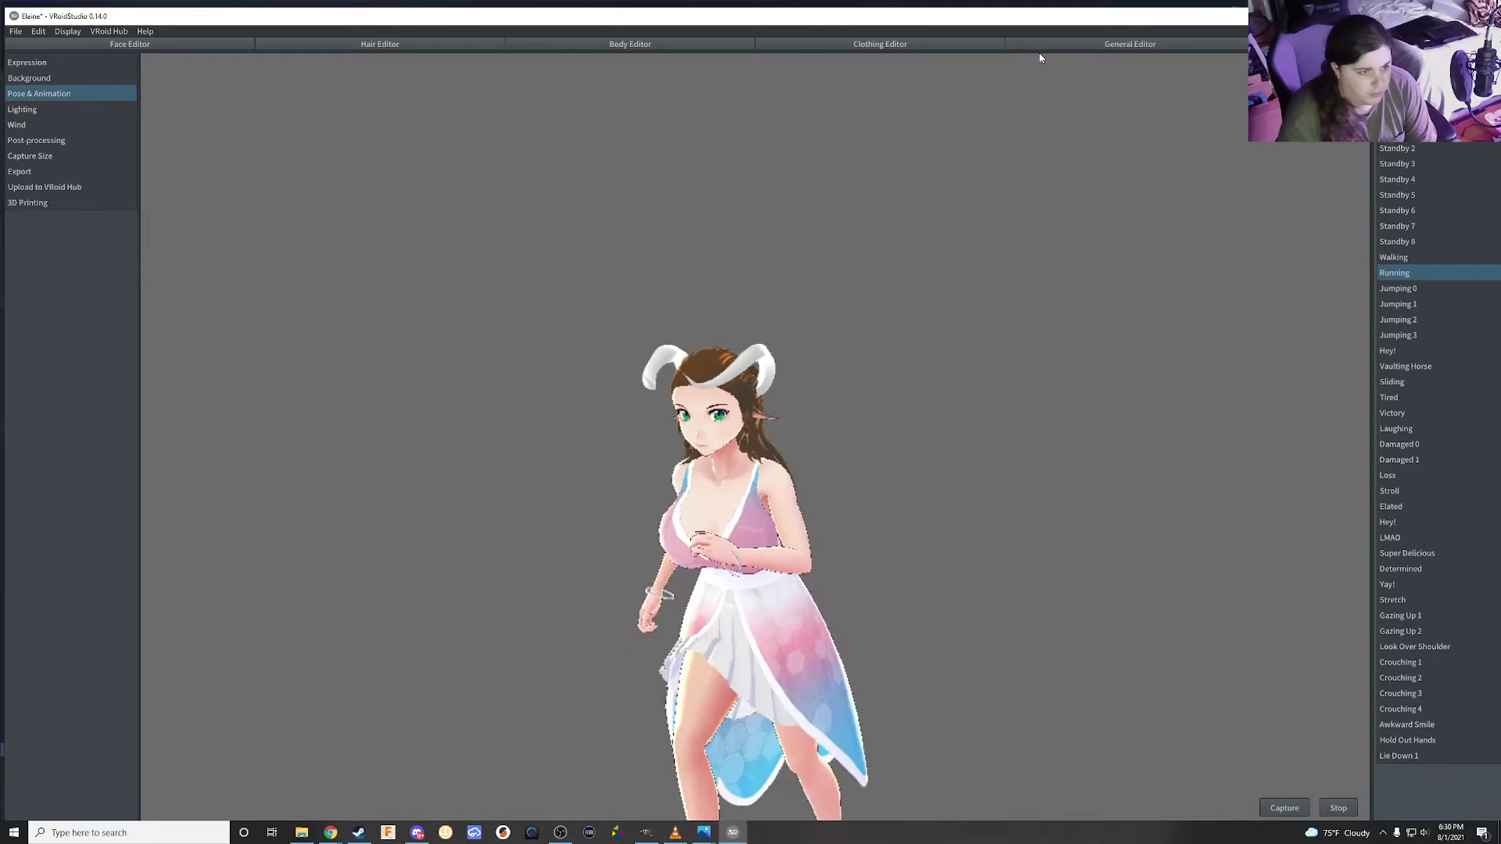
{"action": "left_click", "coordinate": [813, 44]}
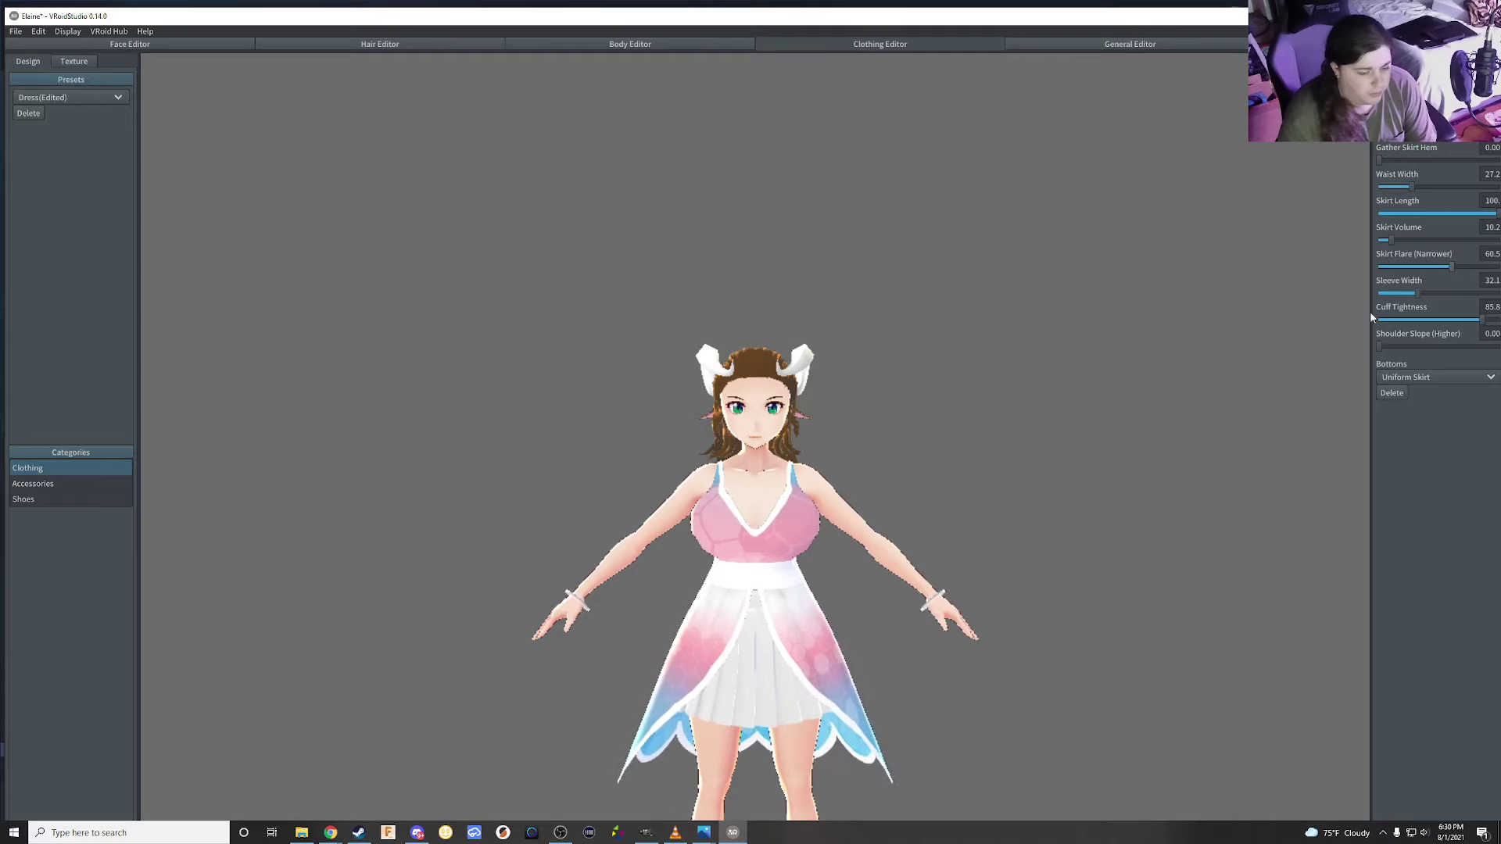
Orbit and zoom around the avatar to inspect the narrowed dress, then bring up the BOOTH page in Chrome
{"action": "mouse_move", "coordinate": [1083, 483]}
{"action": "right_mouse_down"}
{"action": "mouse_move", "coordinate": [909, 508]}
{"action": "mouse_move", "coordinate": [860, 470]}
{"action": "mouse_move", "coordinate": [965, 502]}
{"action": "mouse_move", "coordinate": [939, 527]}
{"action": "right_mouse_up"}
{"action": "right_click_drag", "start_coordinate": [902, 505], "coordinate": [889, 500]}
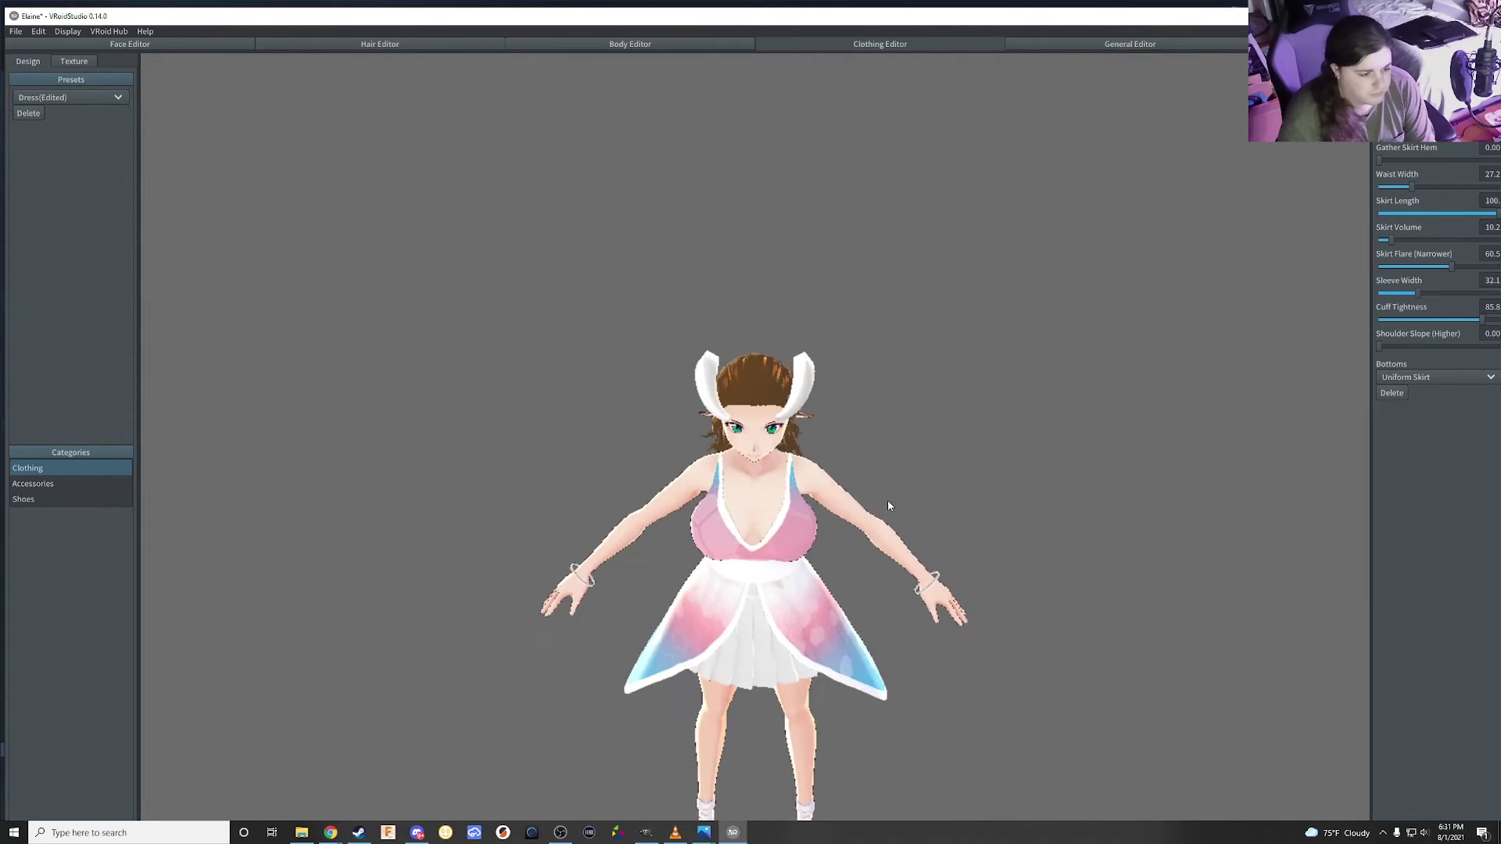
{"action": "scroll", "coordinate": [870, 431], "scroll_direction": "down", "scroll_amount": 5}
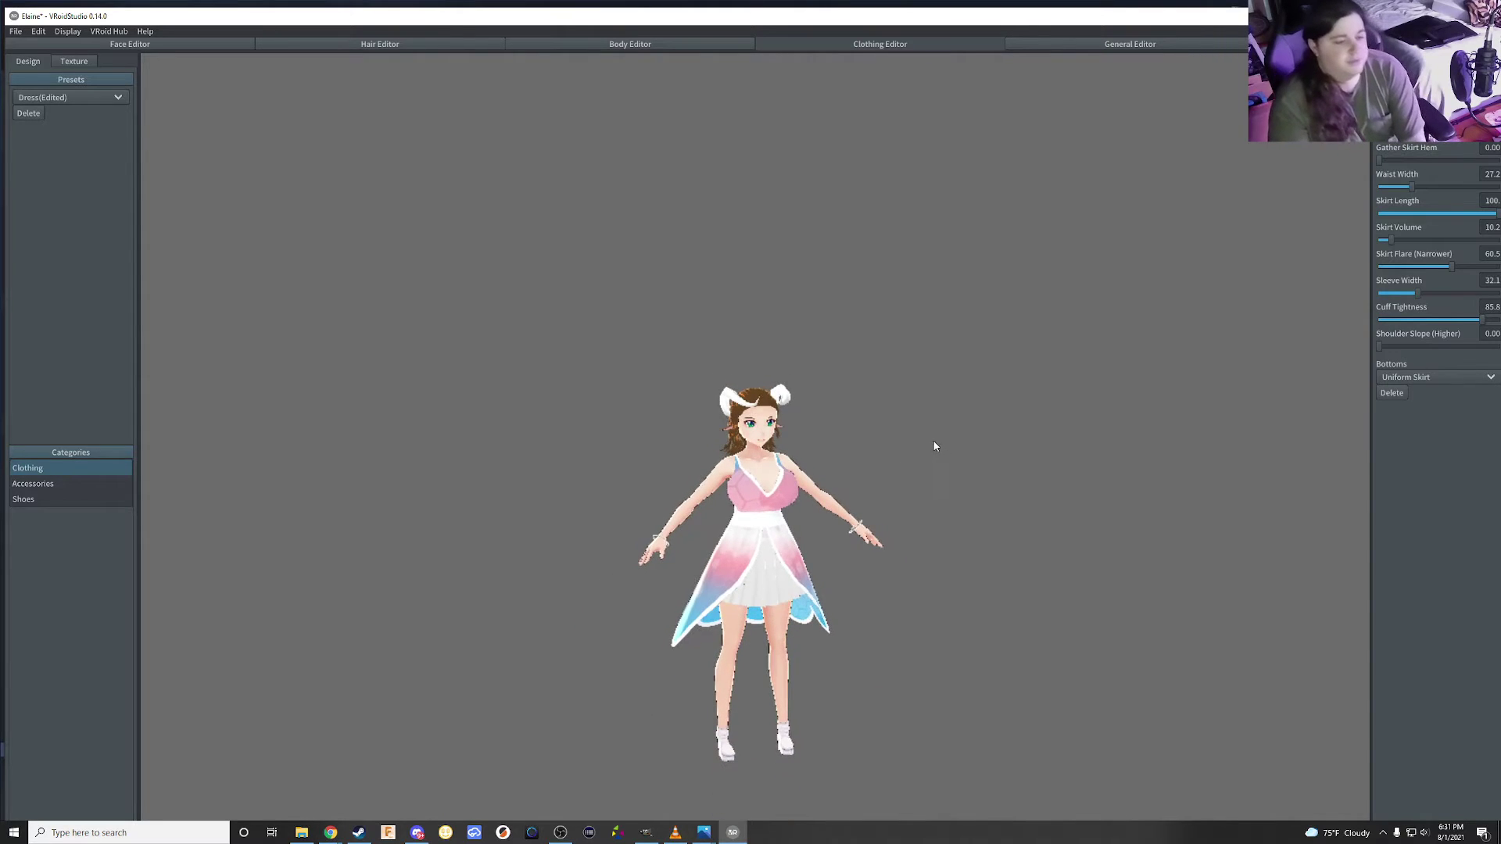
{"action": "scroll", "coordinate": [848, 369], "scroll_direction": "up", "scroll_amount": 2}
{"action": "scroll", "coordinate": [846, 410], "scroll_direction": "up", "scroll_amount": 3}
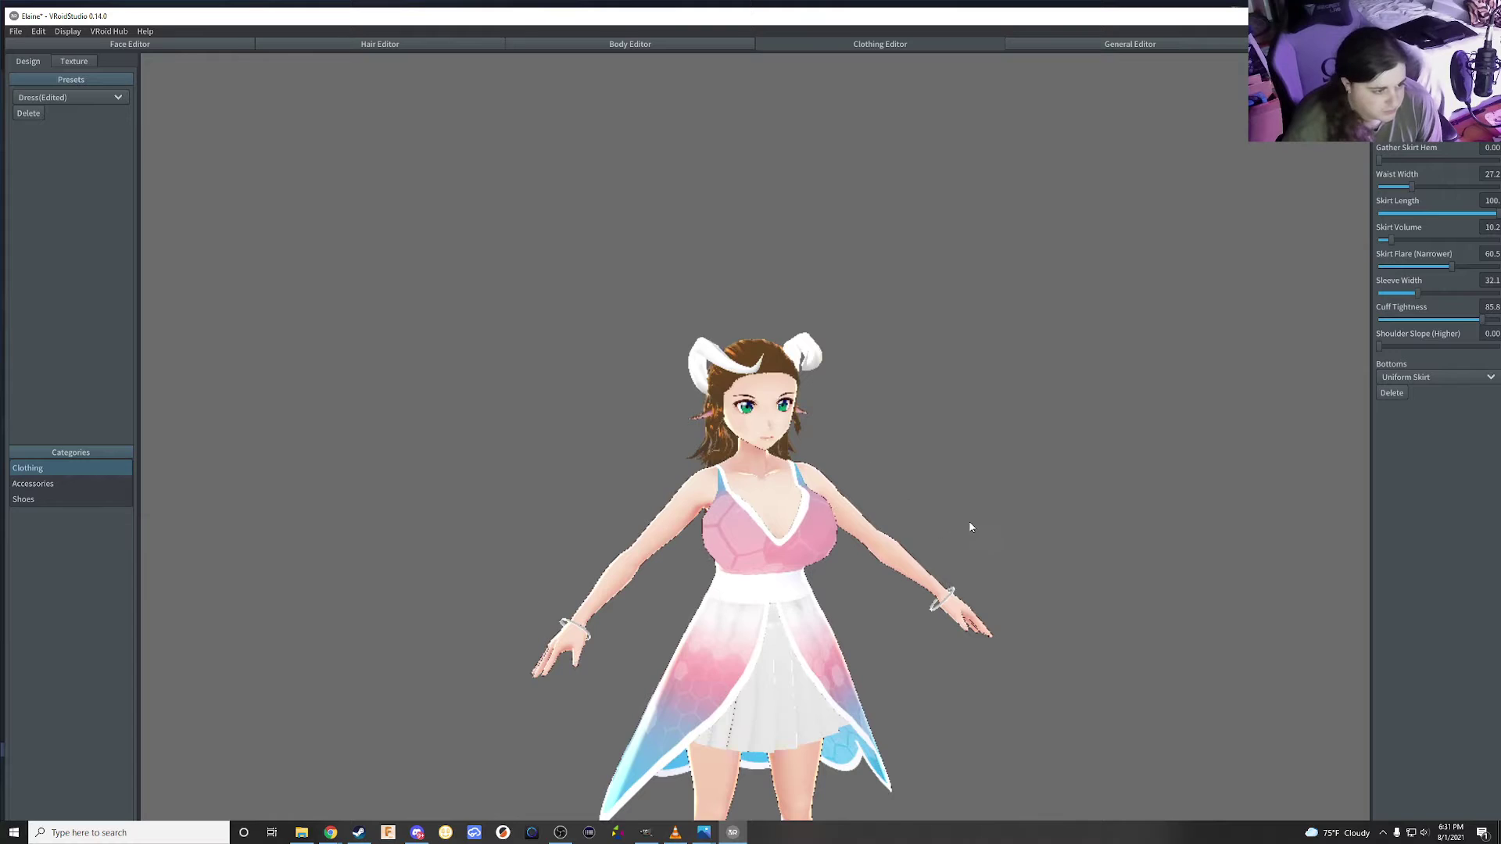
{"action": "mouse_move", "coordinate": [972, 527]}
{"action": "left_mouse_down"}
{"action": "mouse_move", "coordinate": [941, 516]}
{"action": "mouse_move", "coordinate": [964, 559]}
{"action": "mouse_move", "coordinate": [1007, 572]}
{"action": "mouse_move", "coordinate": [951, 570]}
{"action": "mouse_move", "coordinate": [931, 550]}
{"action": "mouse_move", "coordinate": [962, 600]}
{"action": "left_mouse_up"}
{"action": "scroll", "coordinate": [889, 667], "scroll_direction": "down", "scroll_amount": 3}
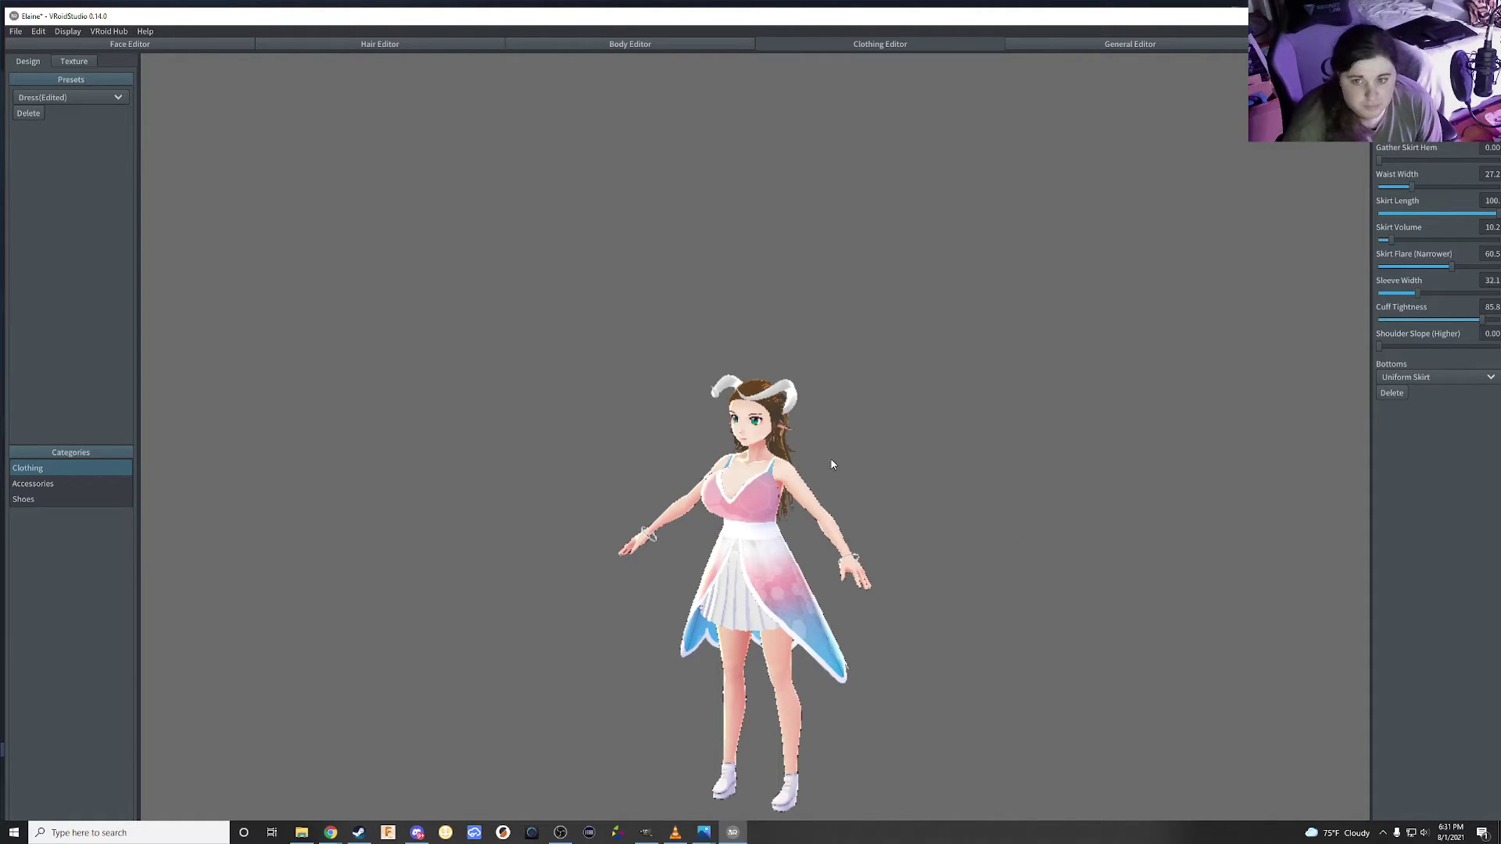
{"action": "scroll", "coordinate": [813, 574], "scroll_direction": "up", "scroll_amount": 3}
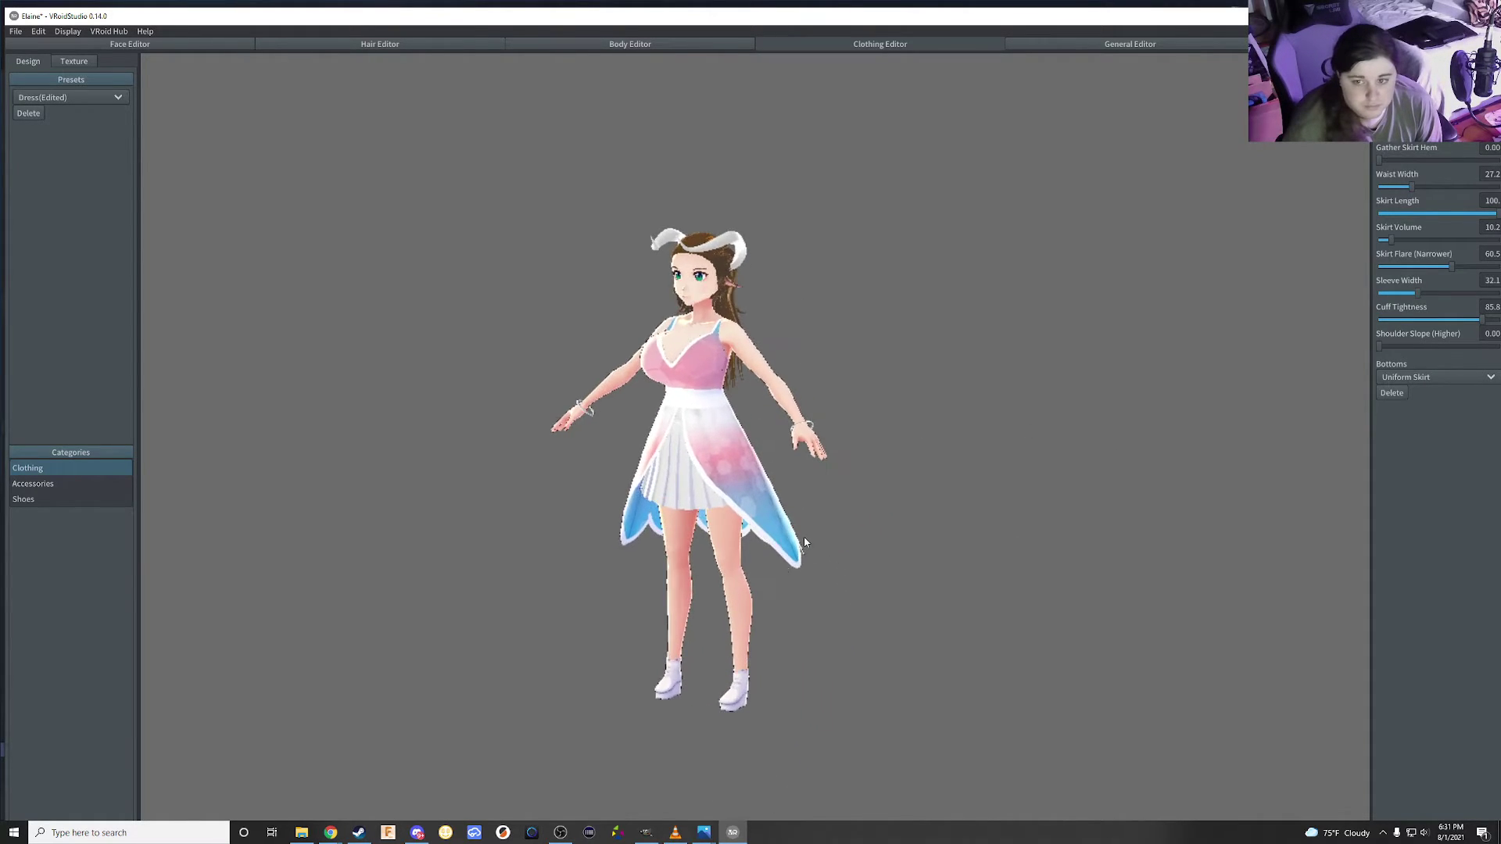
{"action": "scroll", "coordinate": [804, 537], "scroll_direction": "up", "scroll_amount": 2}
{"action": "scroll", "coordinate": [755, 641], "scroll_direction": "up", "scroll_amount": 2}
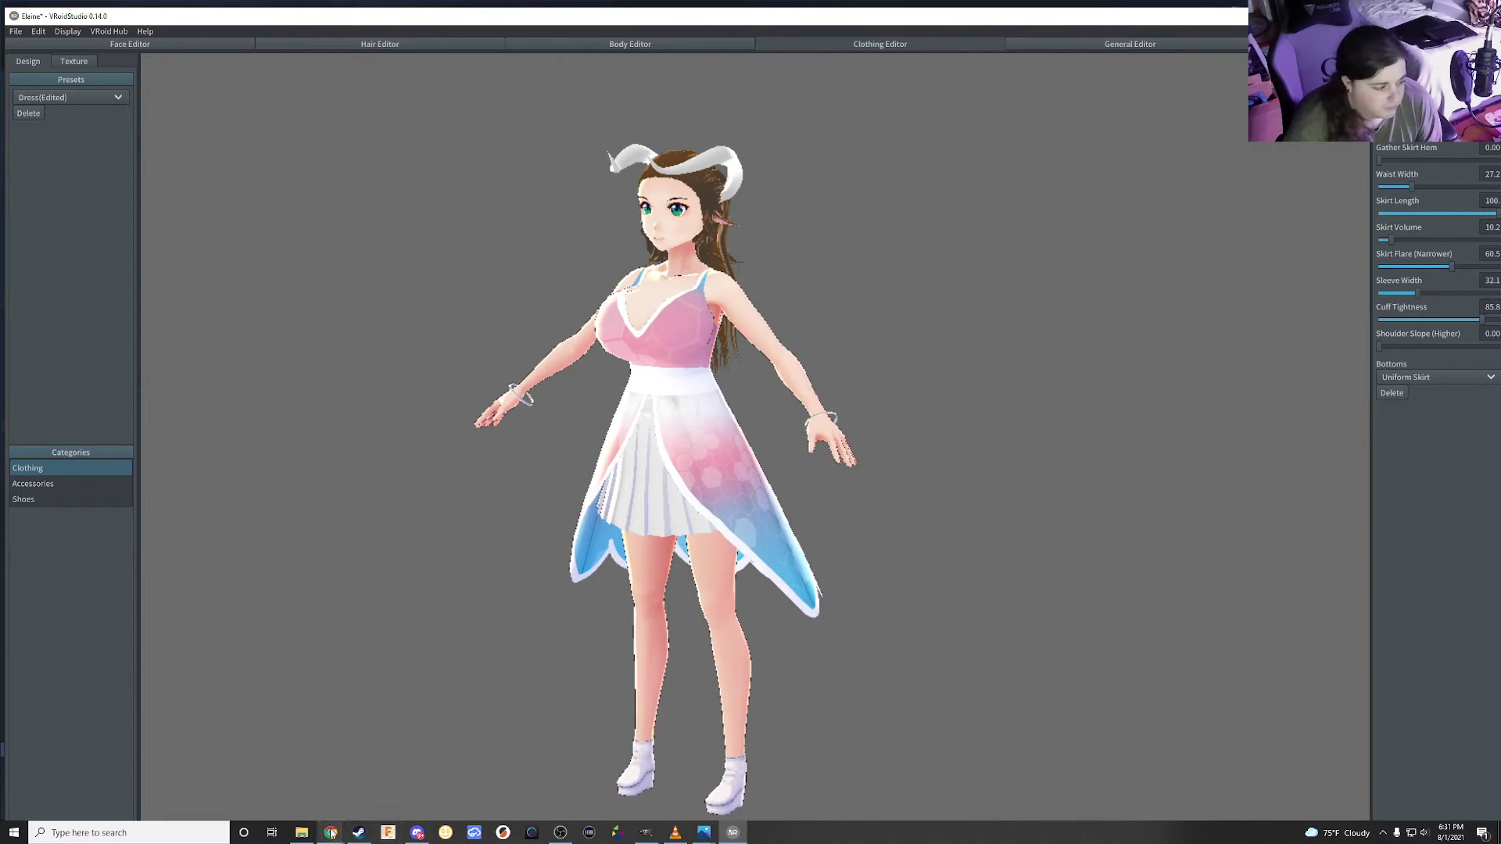
{"action": "mouse_move", "coordinate": [331, 832]}
{"action": "left_click", "coordinate": [368, 780]}
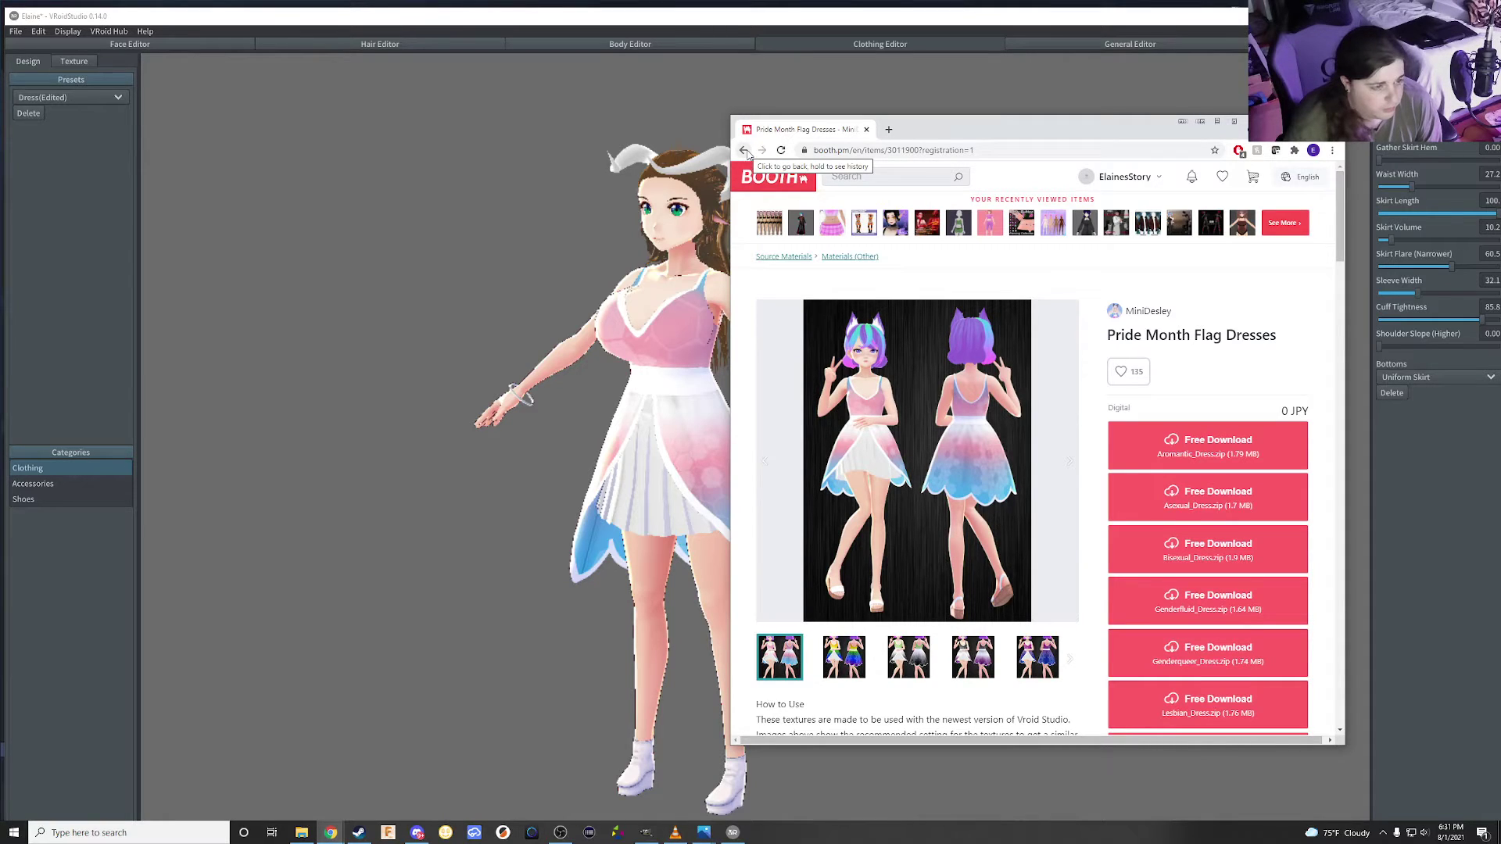
Search BOOTH for 'shoes' and scroll through the results
{"action": "left_click", "coordinate": [841, 176]}
{"action": "type", "text": "sho"}
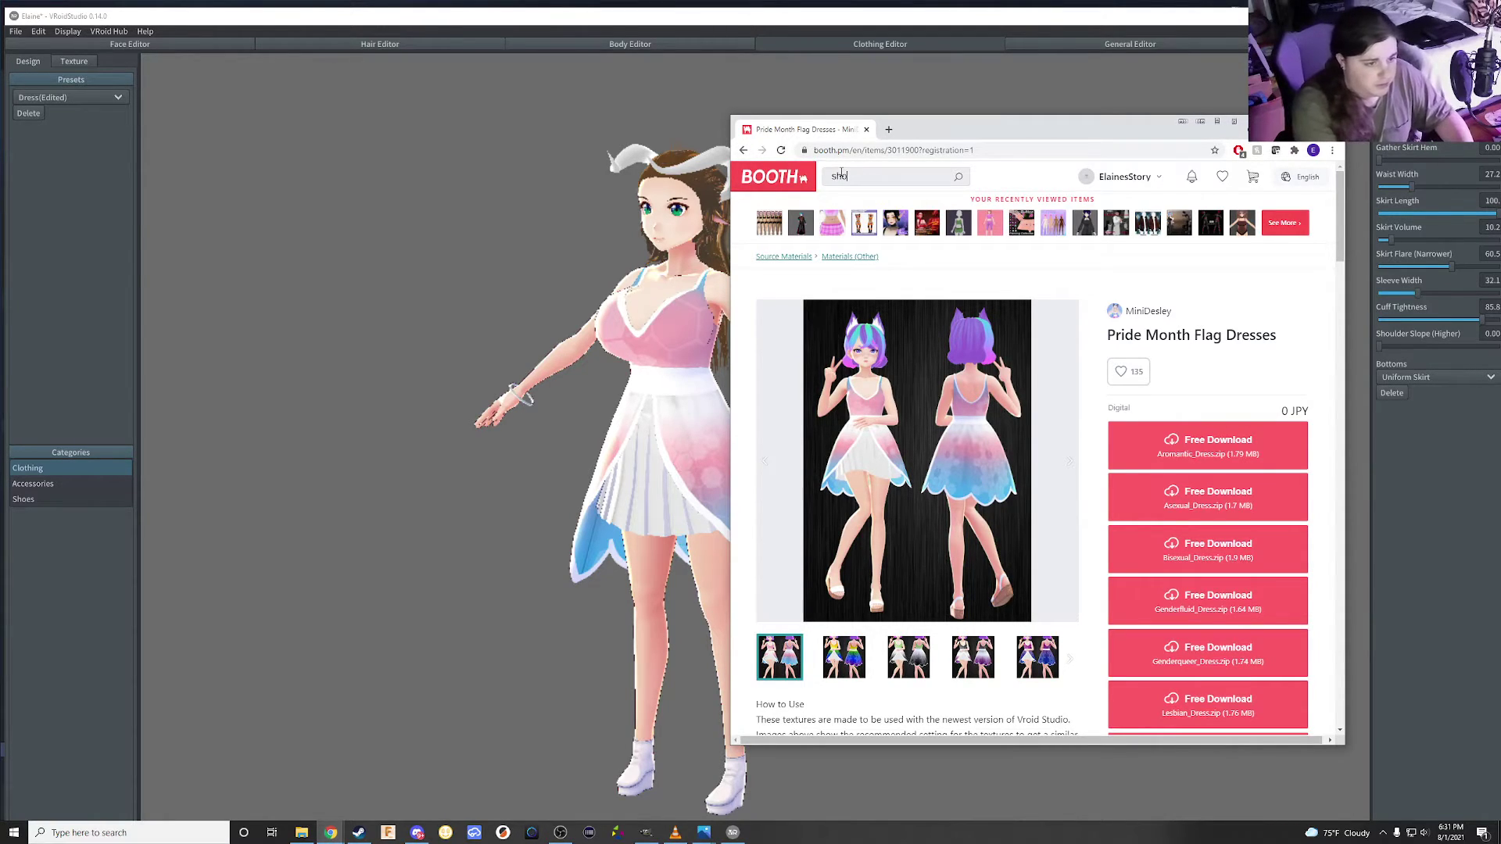
{"action": "type", "text": "es"}
{"action": "key", "text": "Return"}
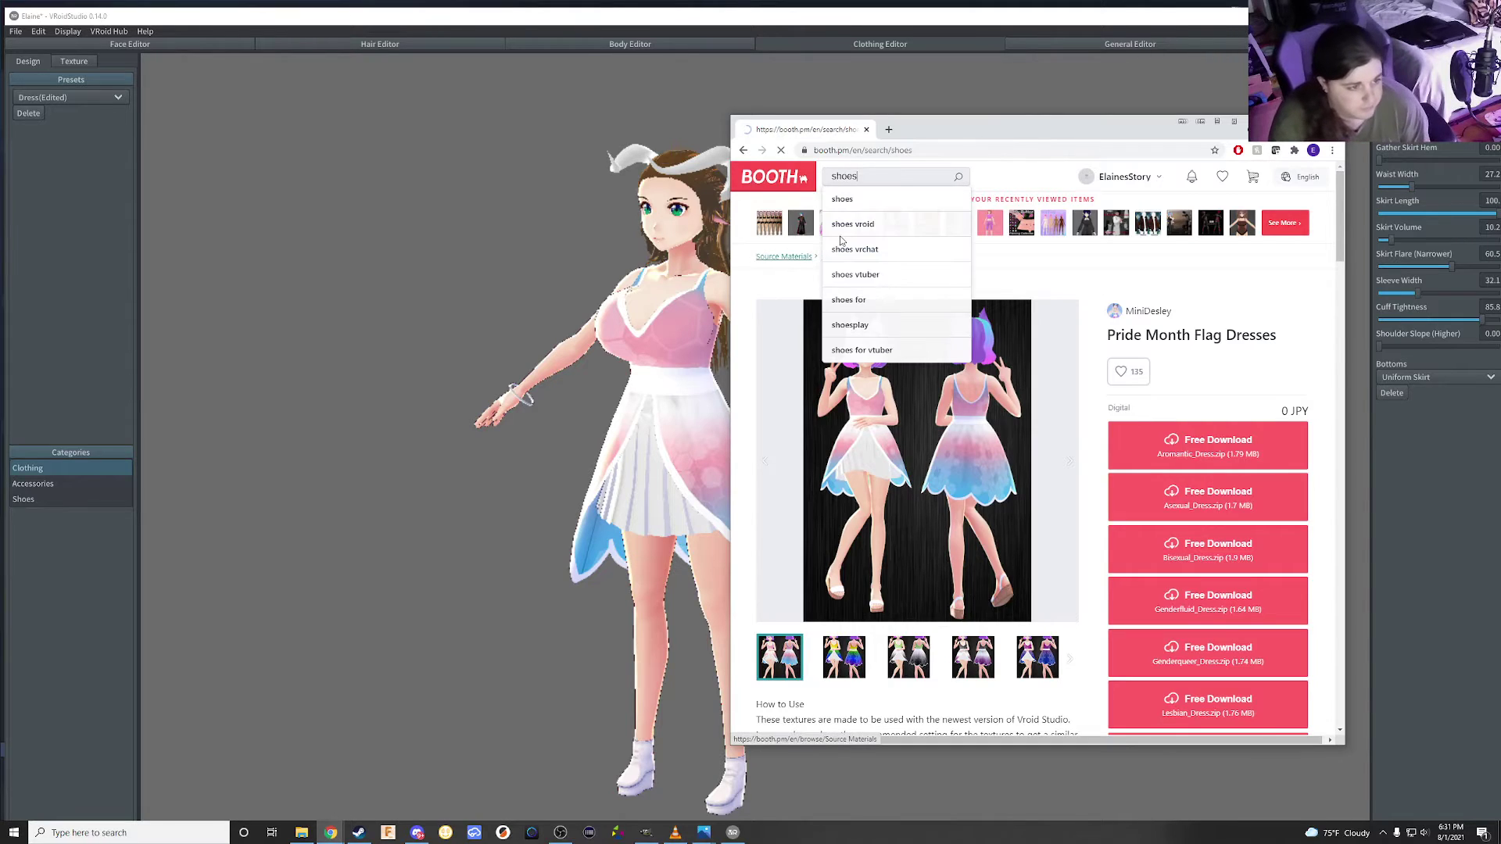
{"action": "scroll", "coordinate": [1002, 564], "scroll_direction": "down", "scroll_amount": 1}
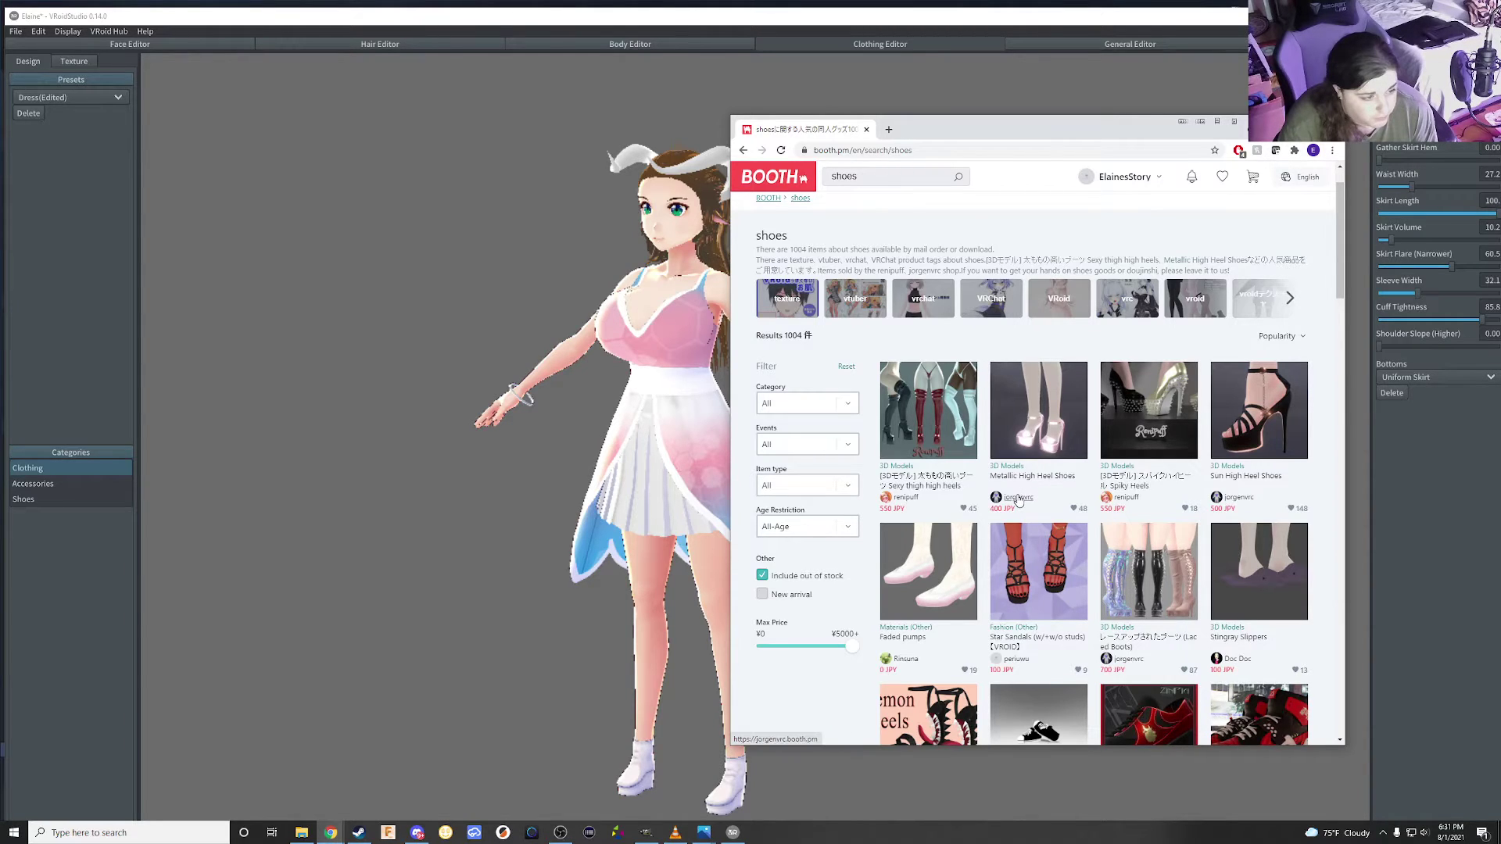
{"action": "scroll", "coordinate": [1016, 508], "scroll_direction": "down", "scroll_amount": 3}
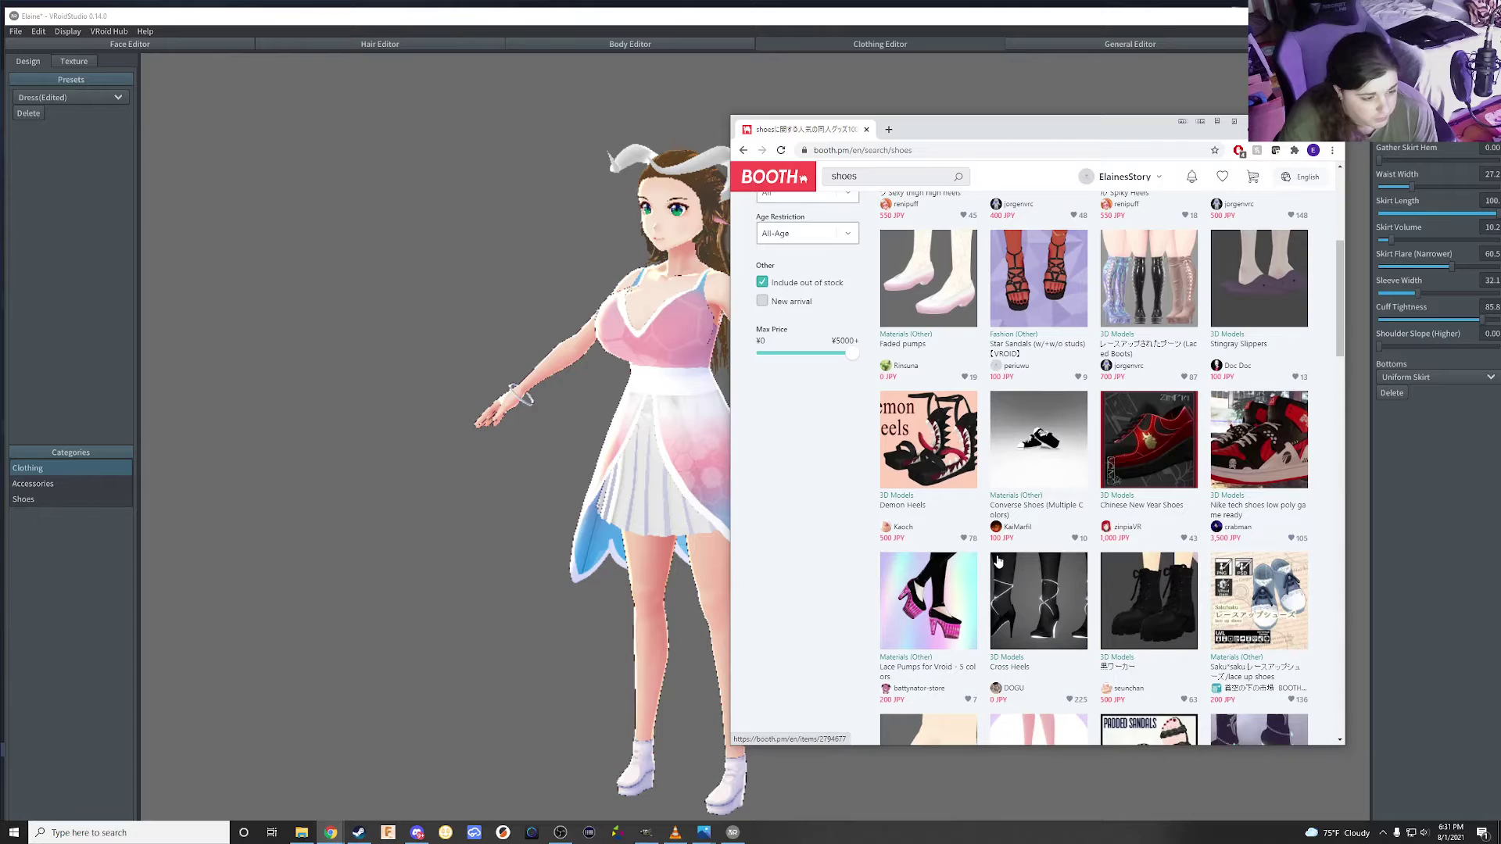
{"action": "scroll", "coordinate": [999, 561], "scroll_direction": "down", "scroll_amount": 1}
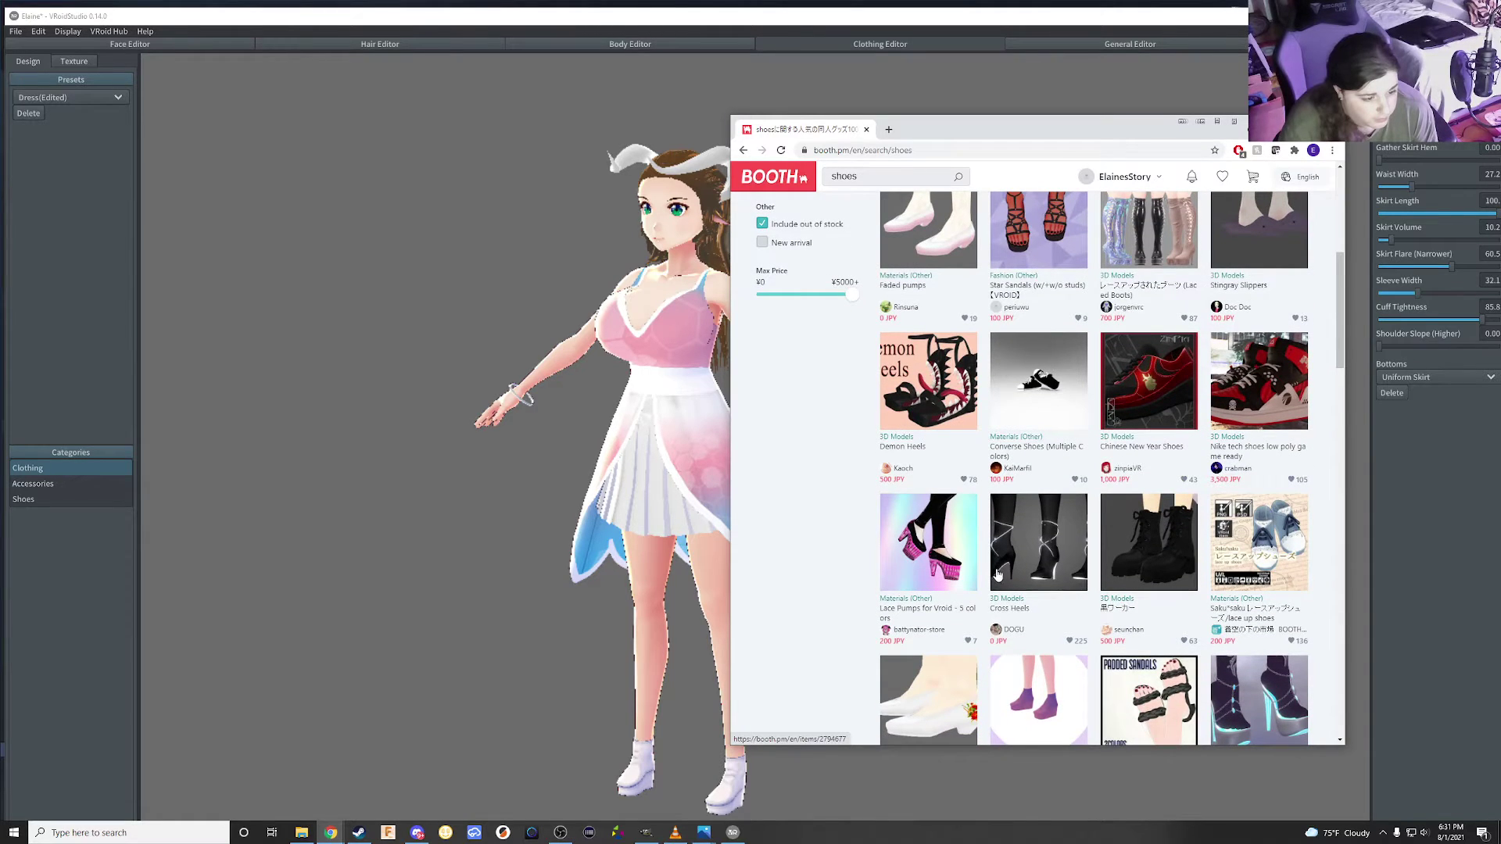
{"action": "scroll", "coordinate": [999, 577], "scroll_direction": "down", "scroll_amount": 1}
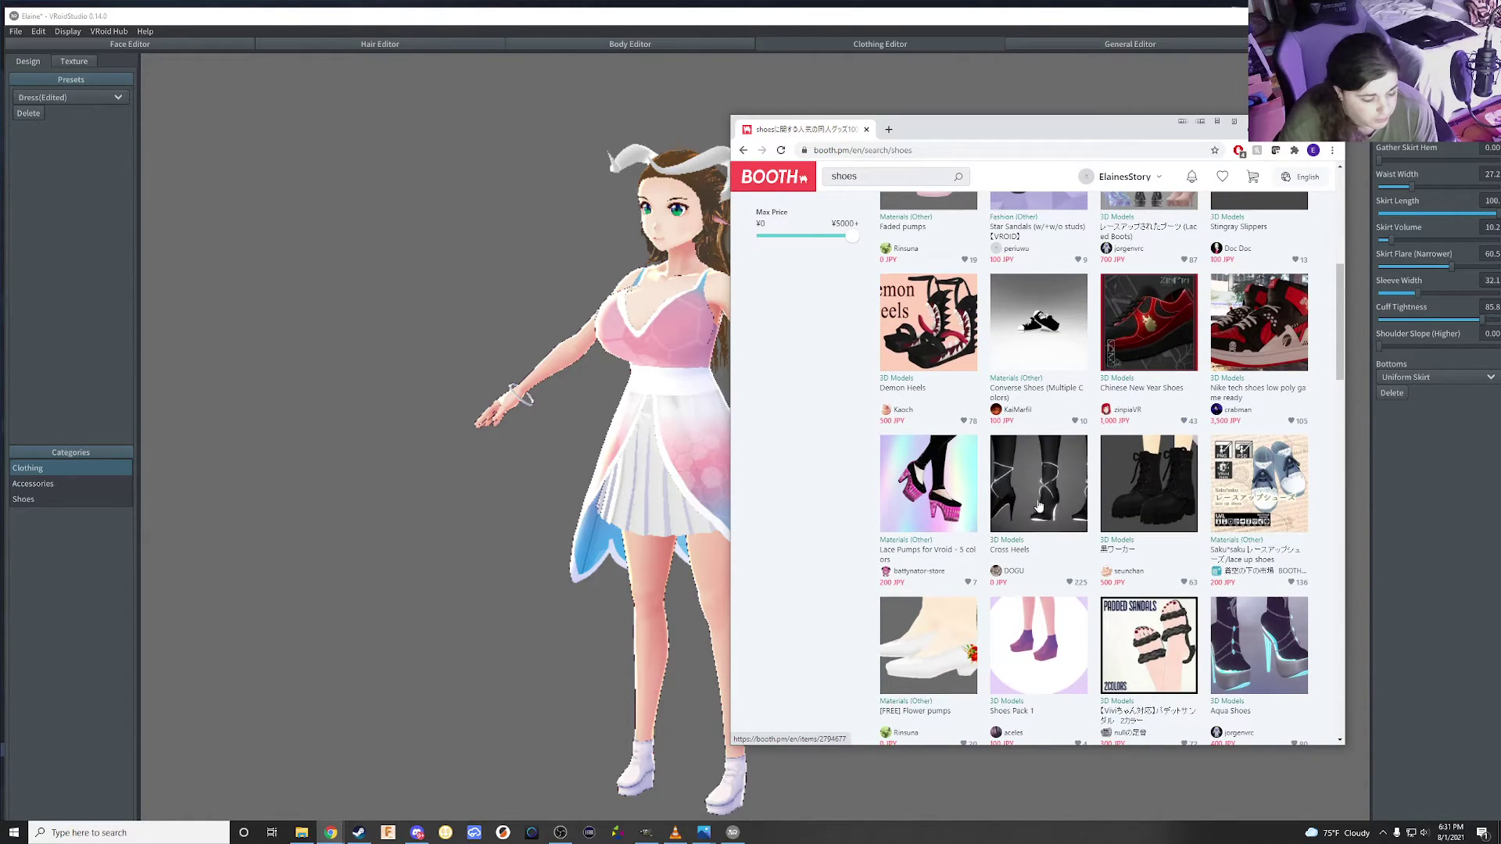
Look over the free Cross Heels item page, then go back to the results
{"action": "left_click", "coordinate": [1028, 515]}
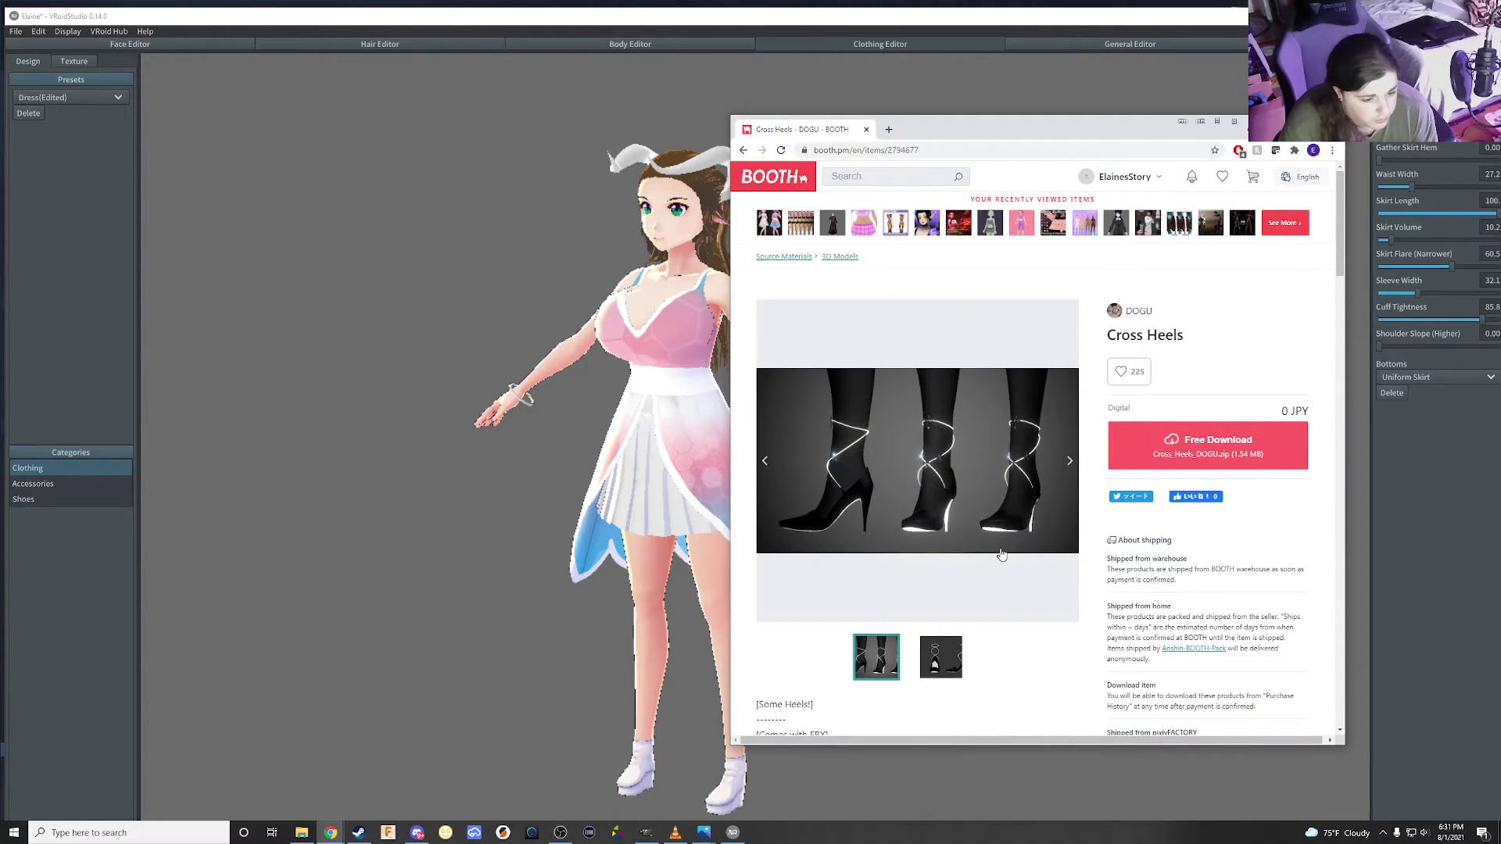
{"action": "scroll", "coordinate": [987, 534], "scroll_direction": "down", "scroll_amount": 4}
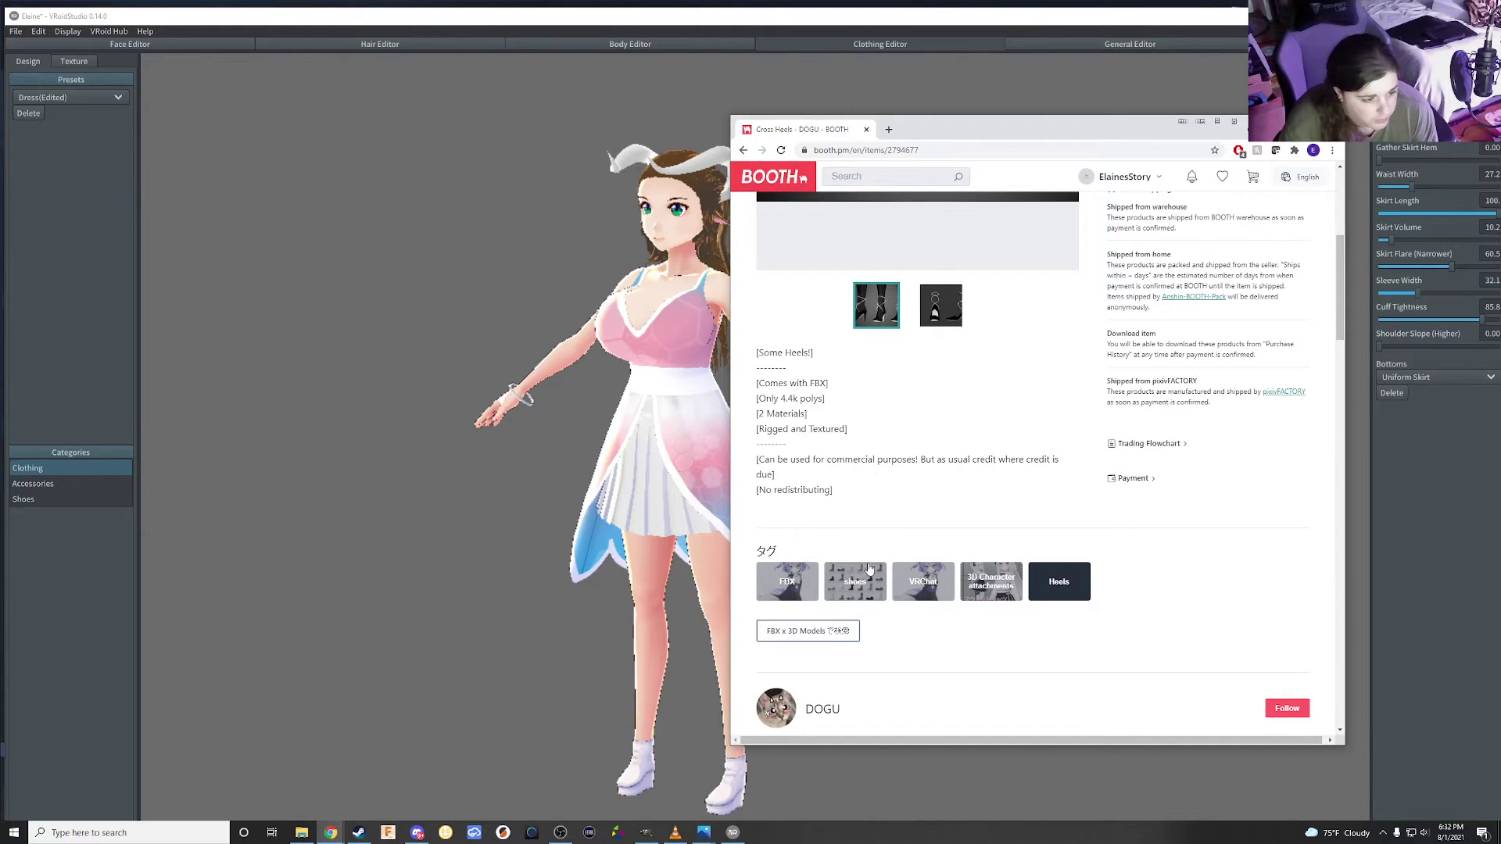
{"action": "scroll", "coordinate": [867, 356], "scroll_direction": "up", "scroll_amount": 4}
{"action": "scroll", "coordinate": [867, 355], "scroll_direction": "up", "scroll_amount": 1}
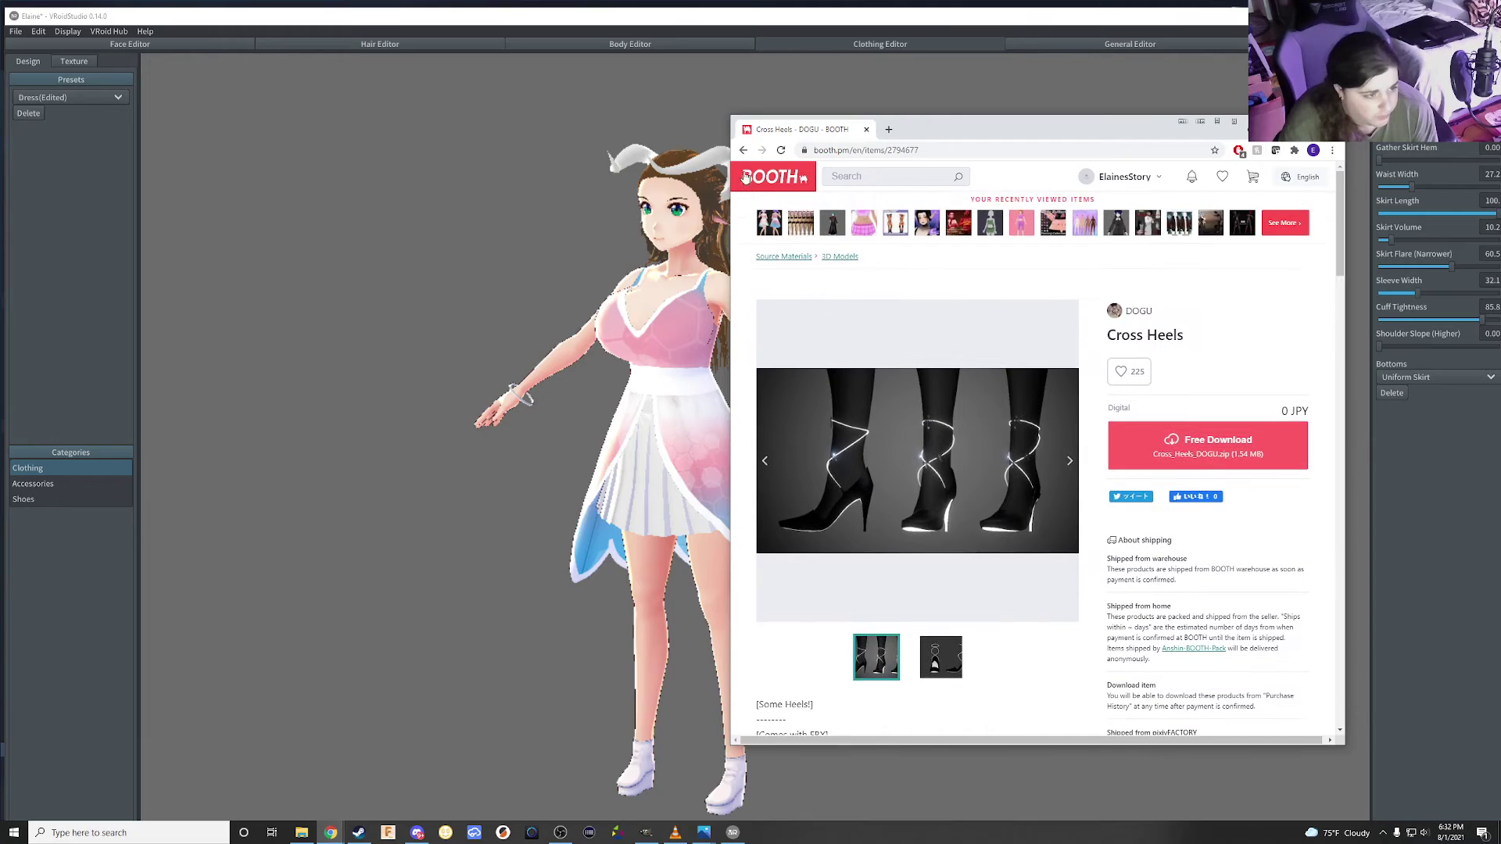
{"action": "left_click", "coordinate": [744, 150]}
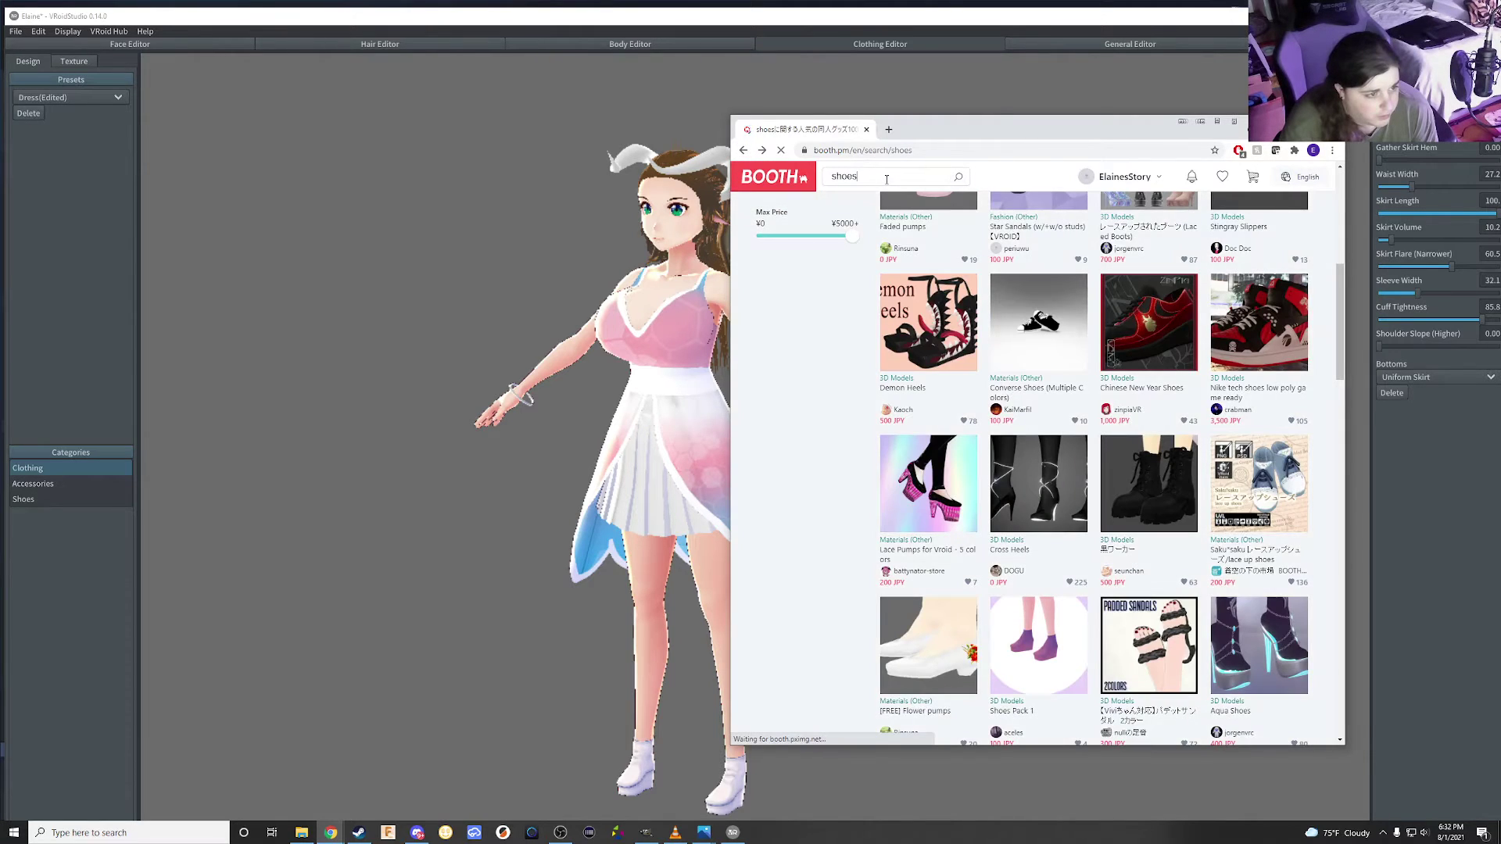
Begin changing the search to 'vroid shoes' by typing 'vo' at the start
{"action": "left_click", "coordinate": [888, 177]}
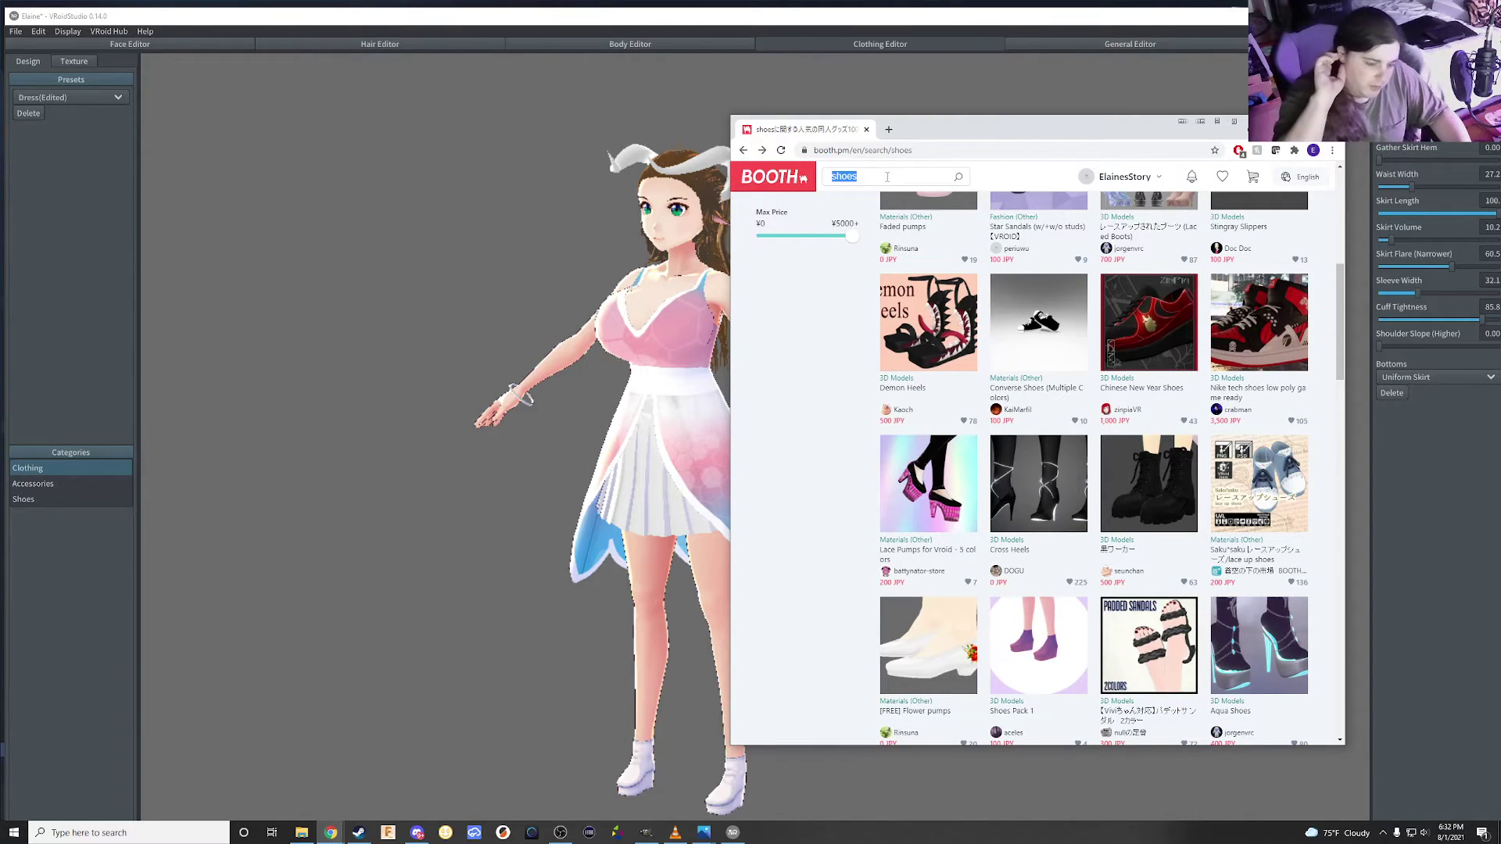
{"action": "key", "text": "Home"}
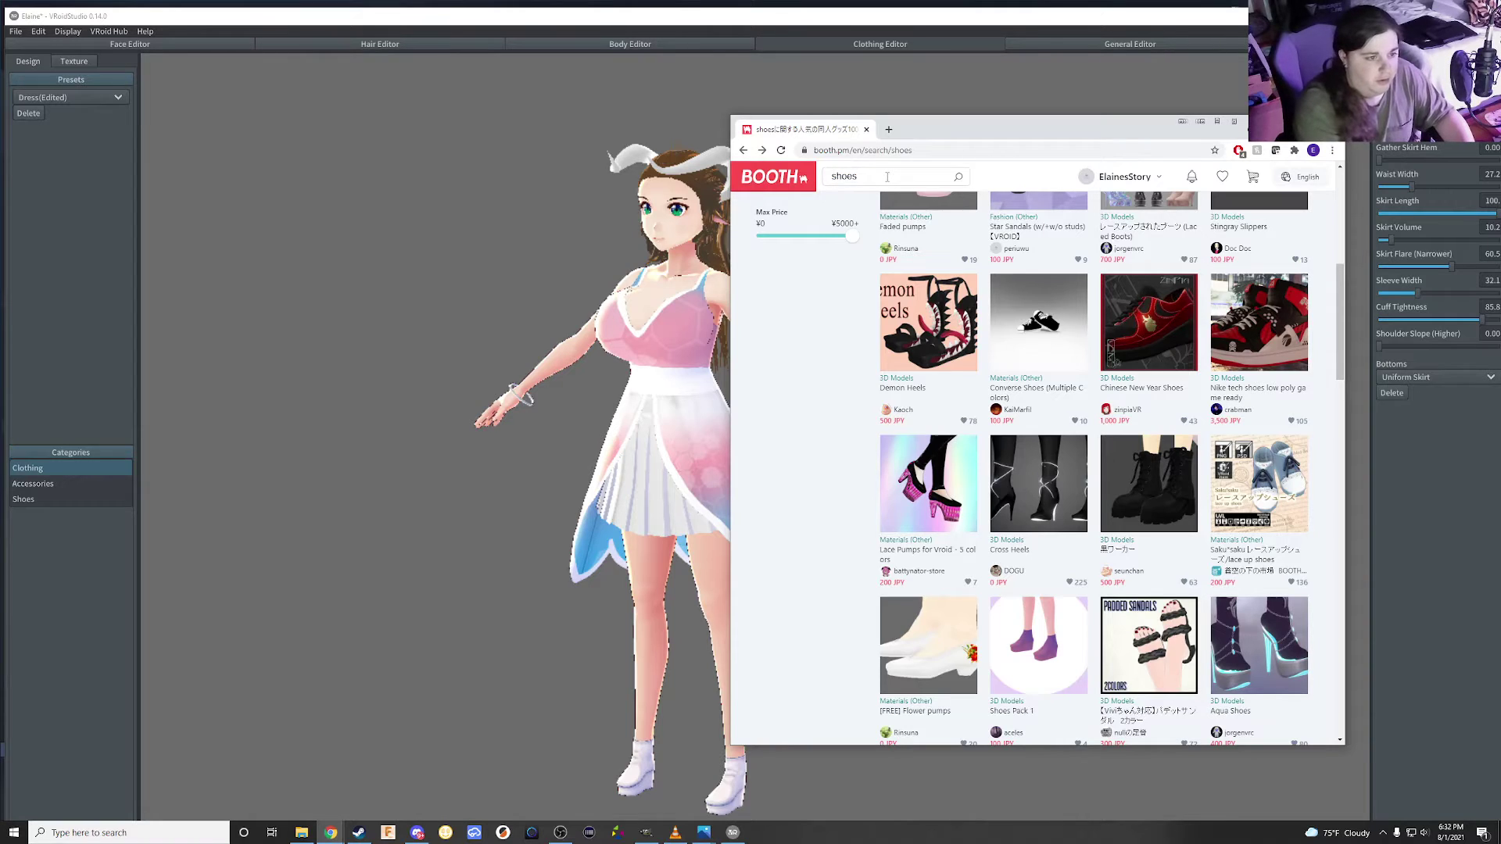
{"action": "type", "text": "vo"}
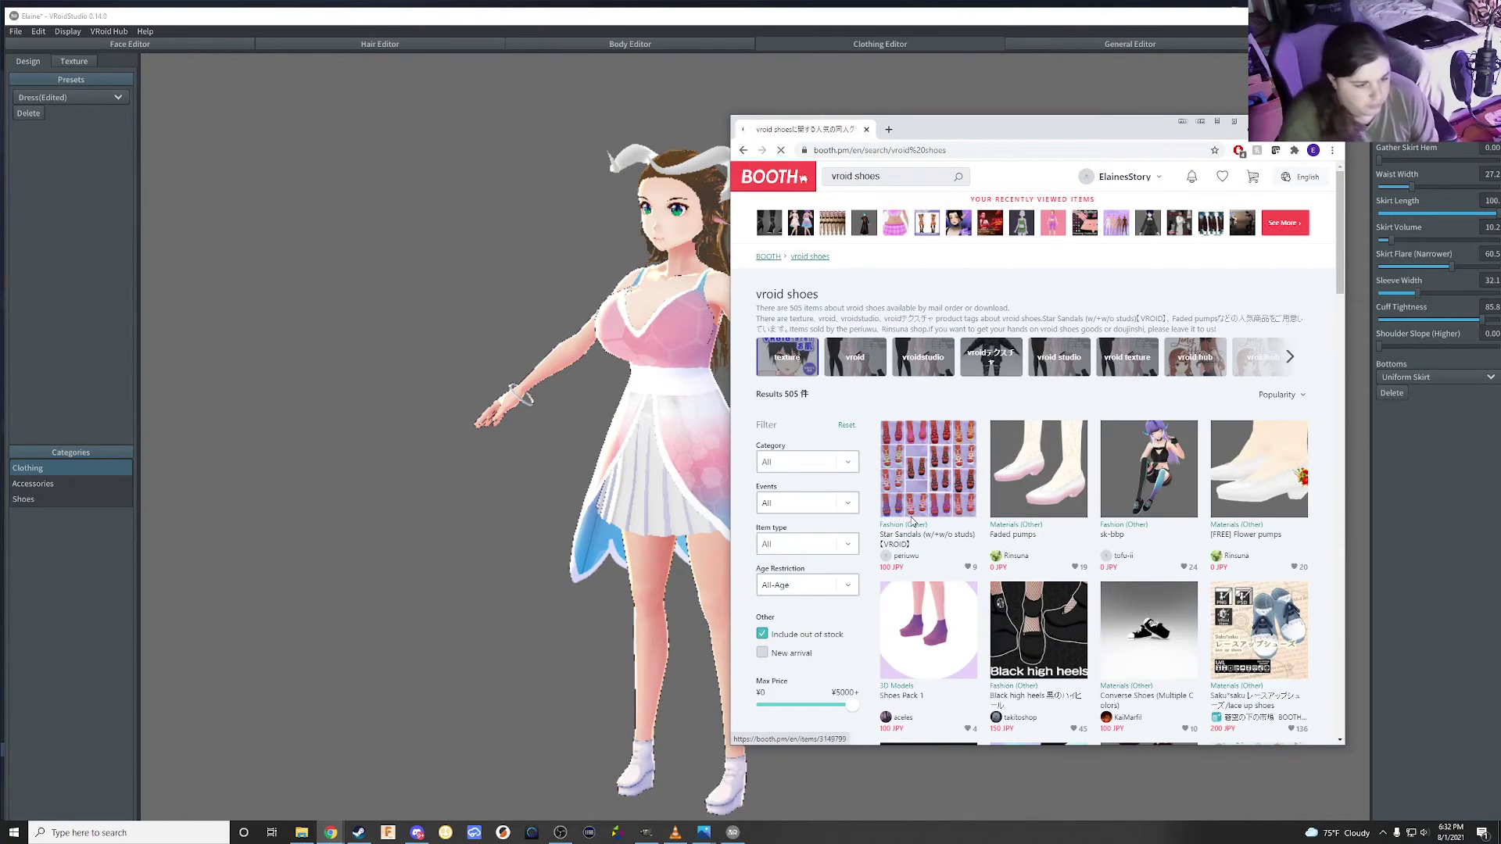
Scroll through the vroid shoes search results looking for suitable listings
{"action": "right_click", "coordinate": [995, 633]}
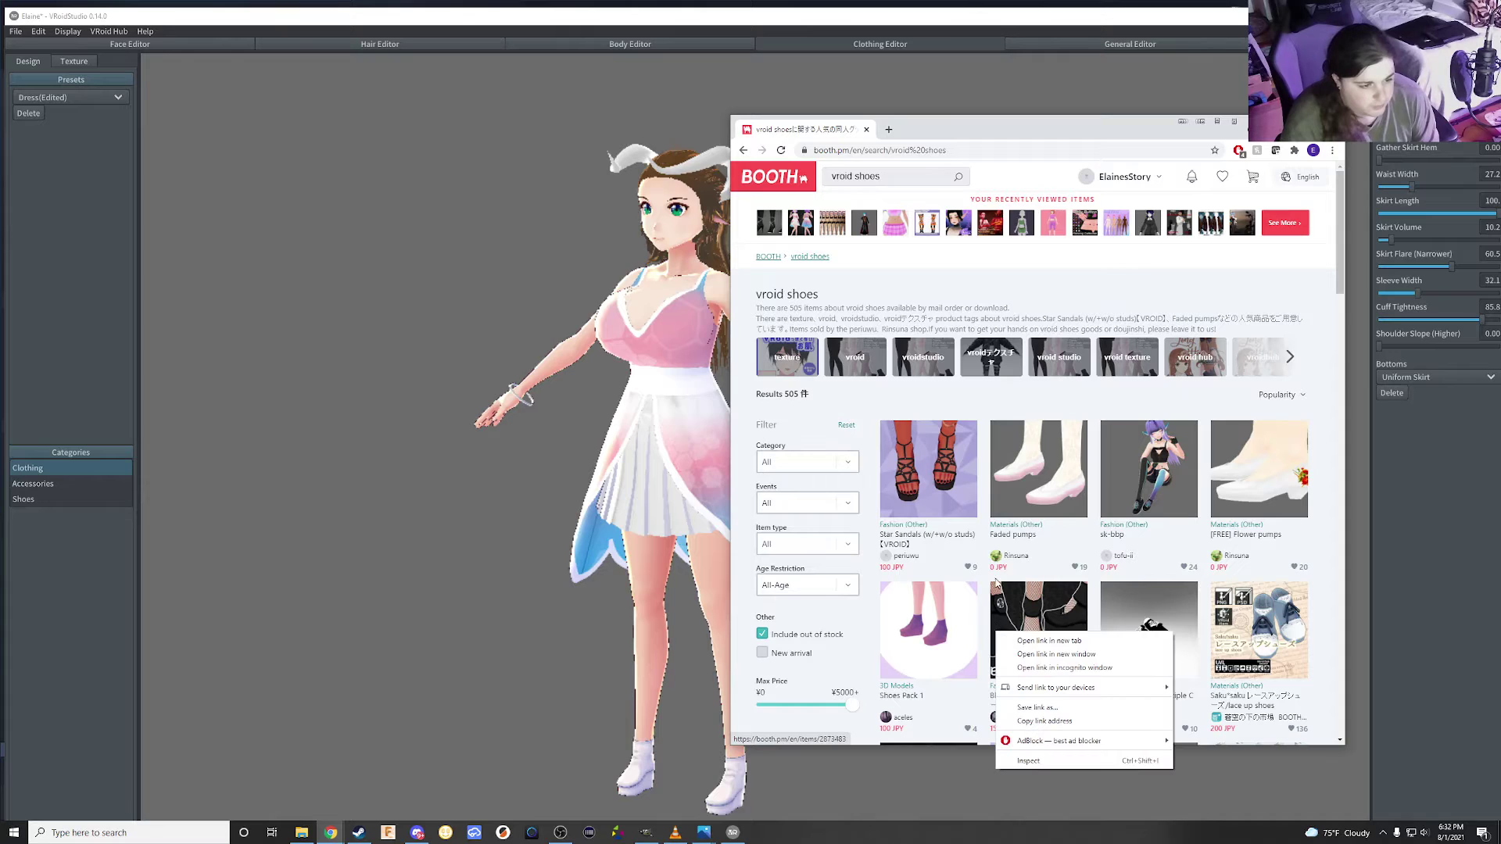
{"action": "scroll", "coordinate": [953, 430], "scroll_direction": "down", "scroll_amount": 2}
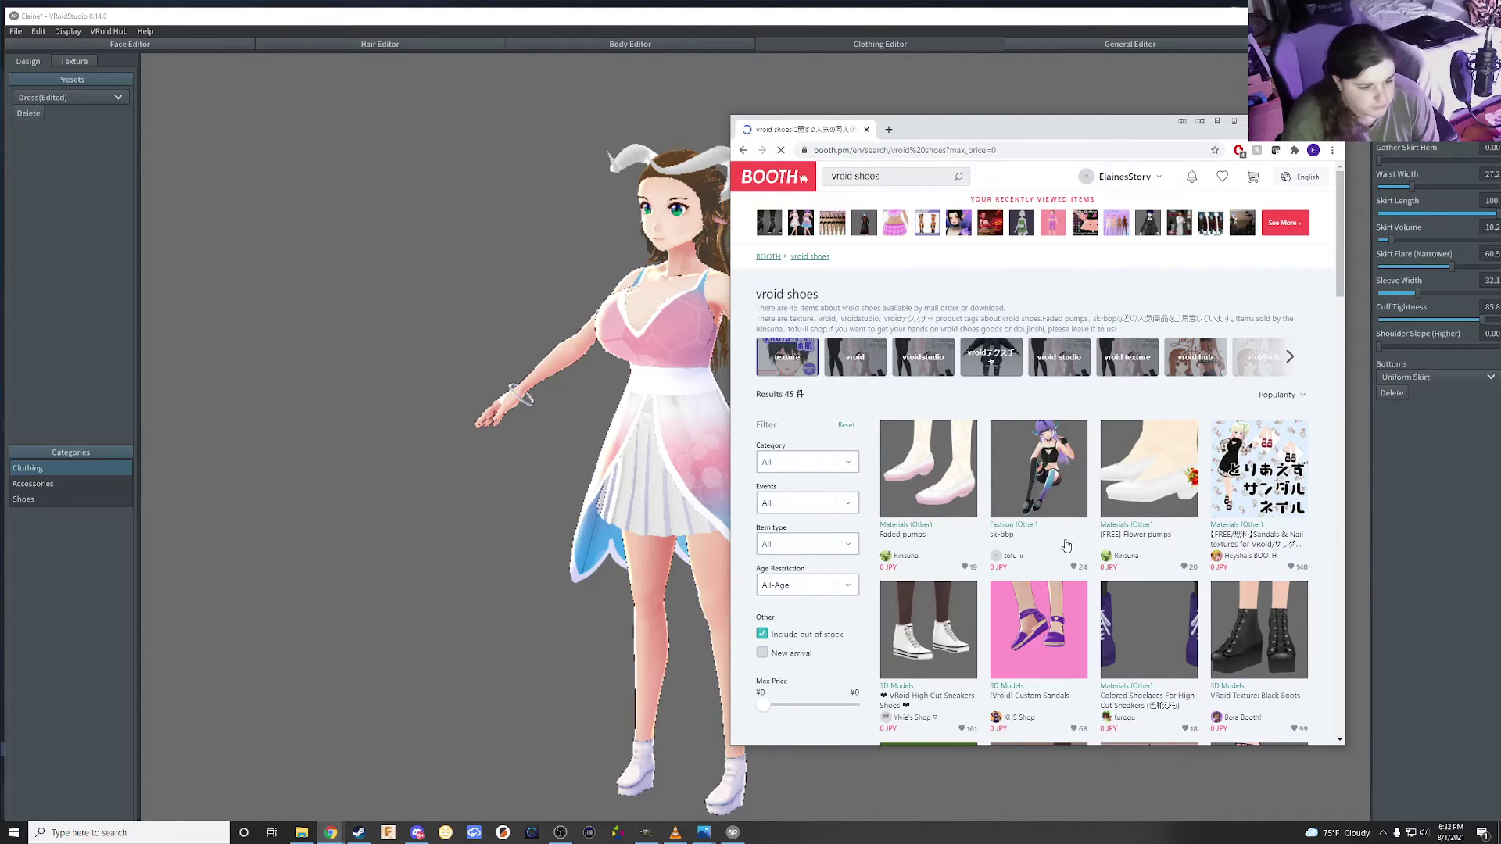
{"action": "scroll", "coordinate": [1042, 552], "scroll_direction": "down", "scroll_amount": 3}
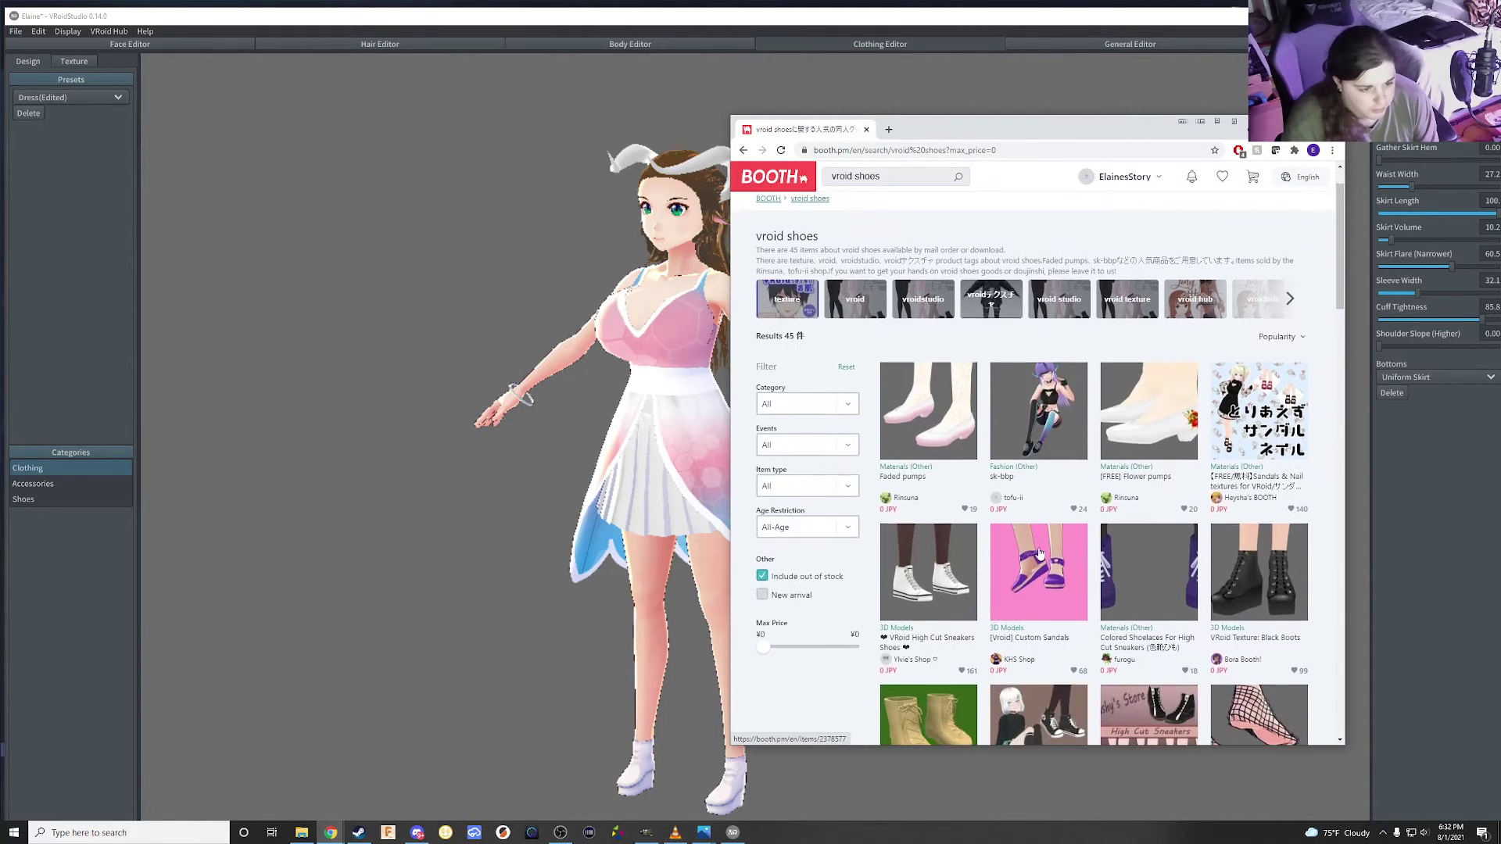
{"action": "mouse_move", "coordinate": [1039, 498]}
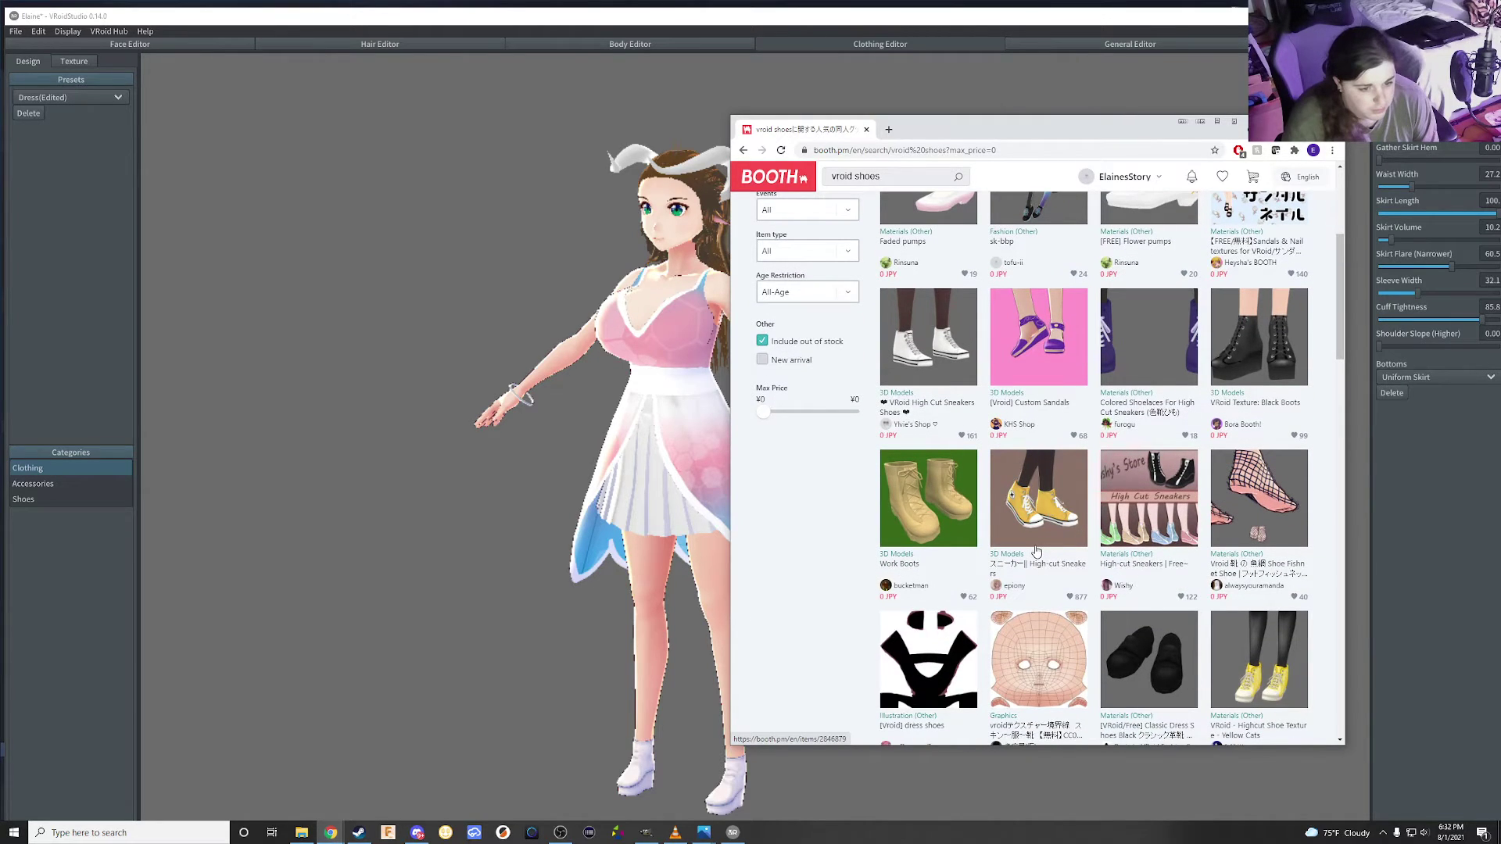
{"action": "scroll", "coordinate": [1032, 555], "scroll_direction": "down", "scroll_amount": 1}
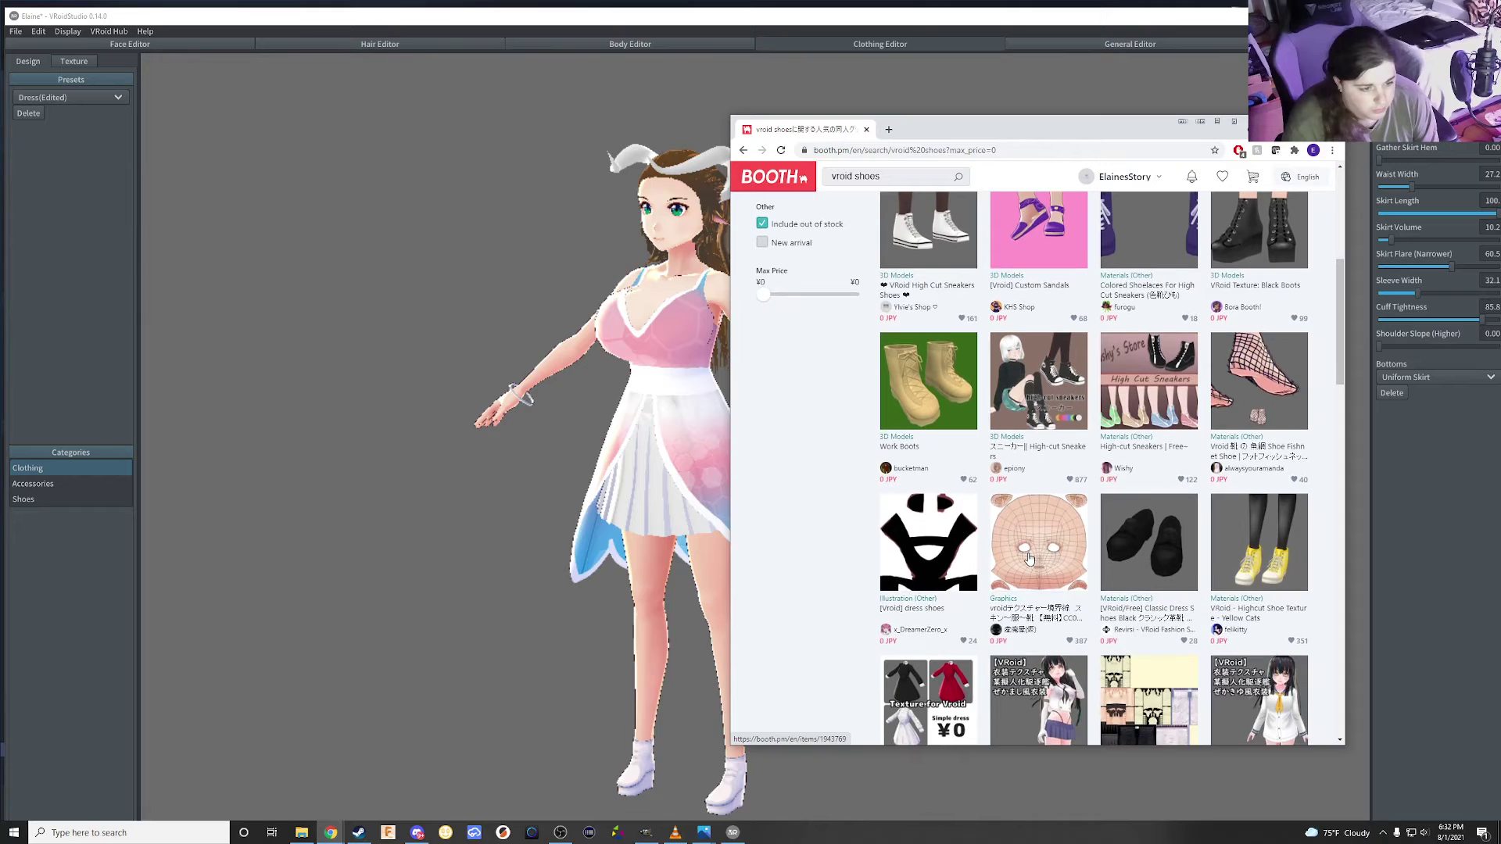
{"action": "scroll", "coordinate": [1029, 558], "scroll_direction": "down", "scroll_amount": 2}
{"action": "scroll", "coordinate": [1024, 560], "scroll_direction": "down", "scroll_amount": 1}
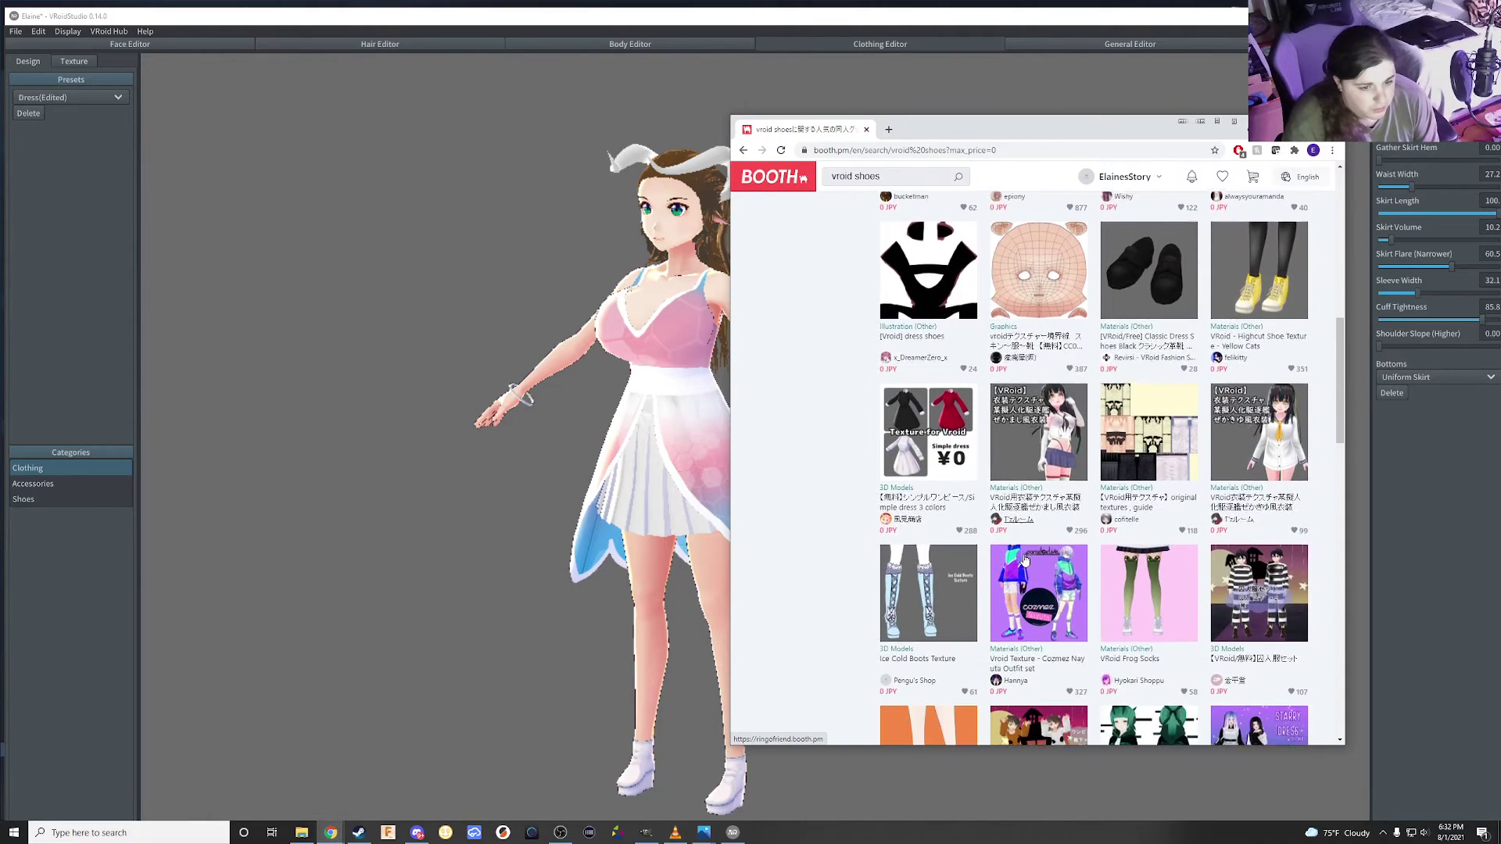
{"action": "scroll", "coordinate": [1024, 560], "scroll_direction": "down", "scroll_amount": 1}
{"action": "scroll", "coordinate": [1025, 560], "scroll_direction": "down", "scroll_amount": 1}
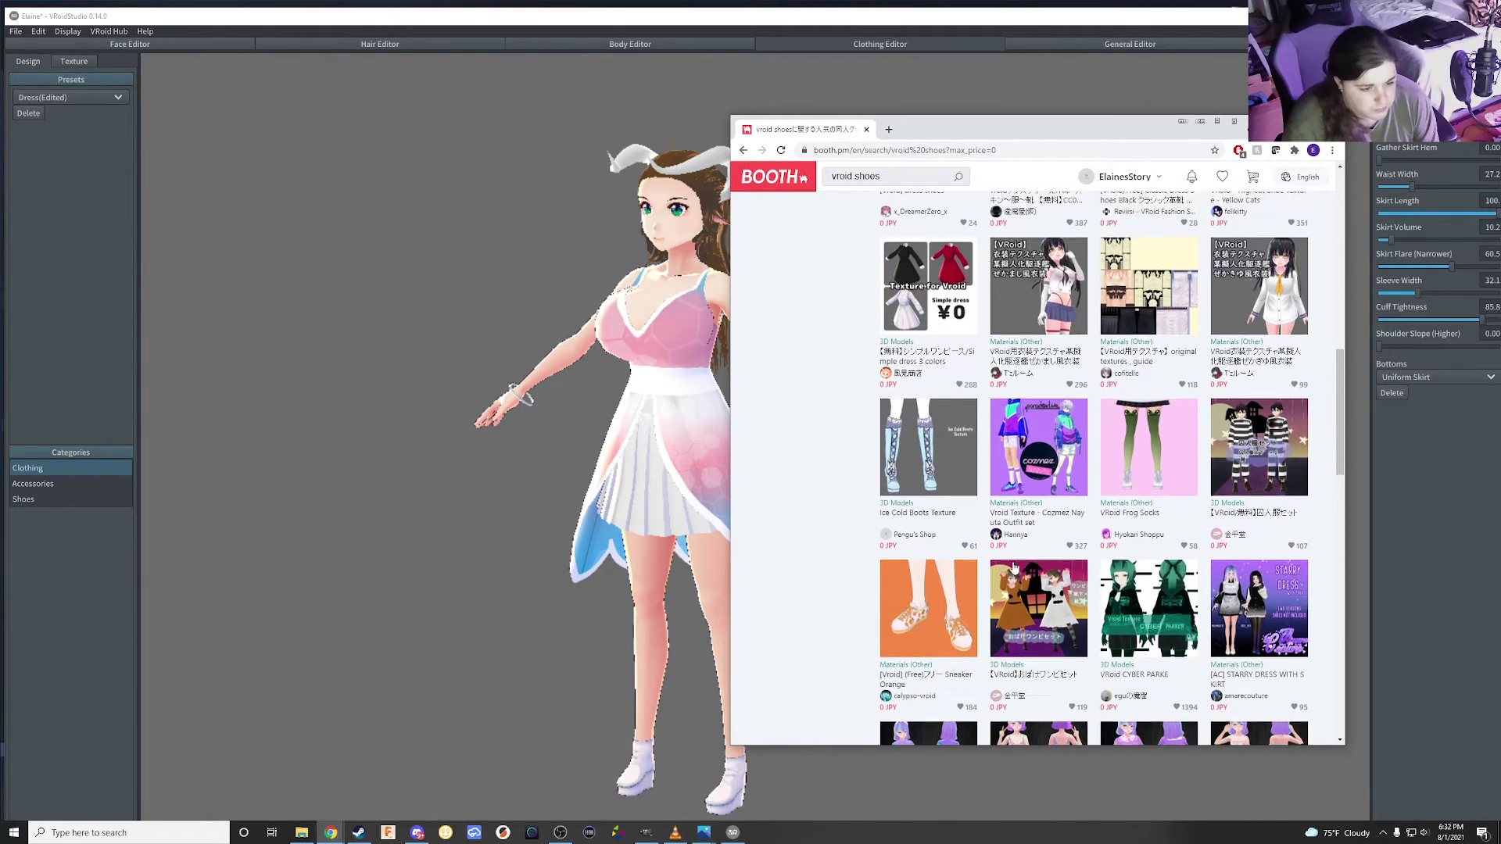
{"action": "scroll", "coordinate": [1012, 566], "scroll_direction": "down", "scroll_amount": 1}
{"action": "scroll", "coordinate": [997, 573], "scroll_direction": "down", "scroll_amount": 1}
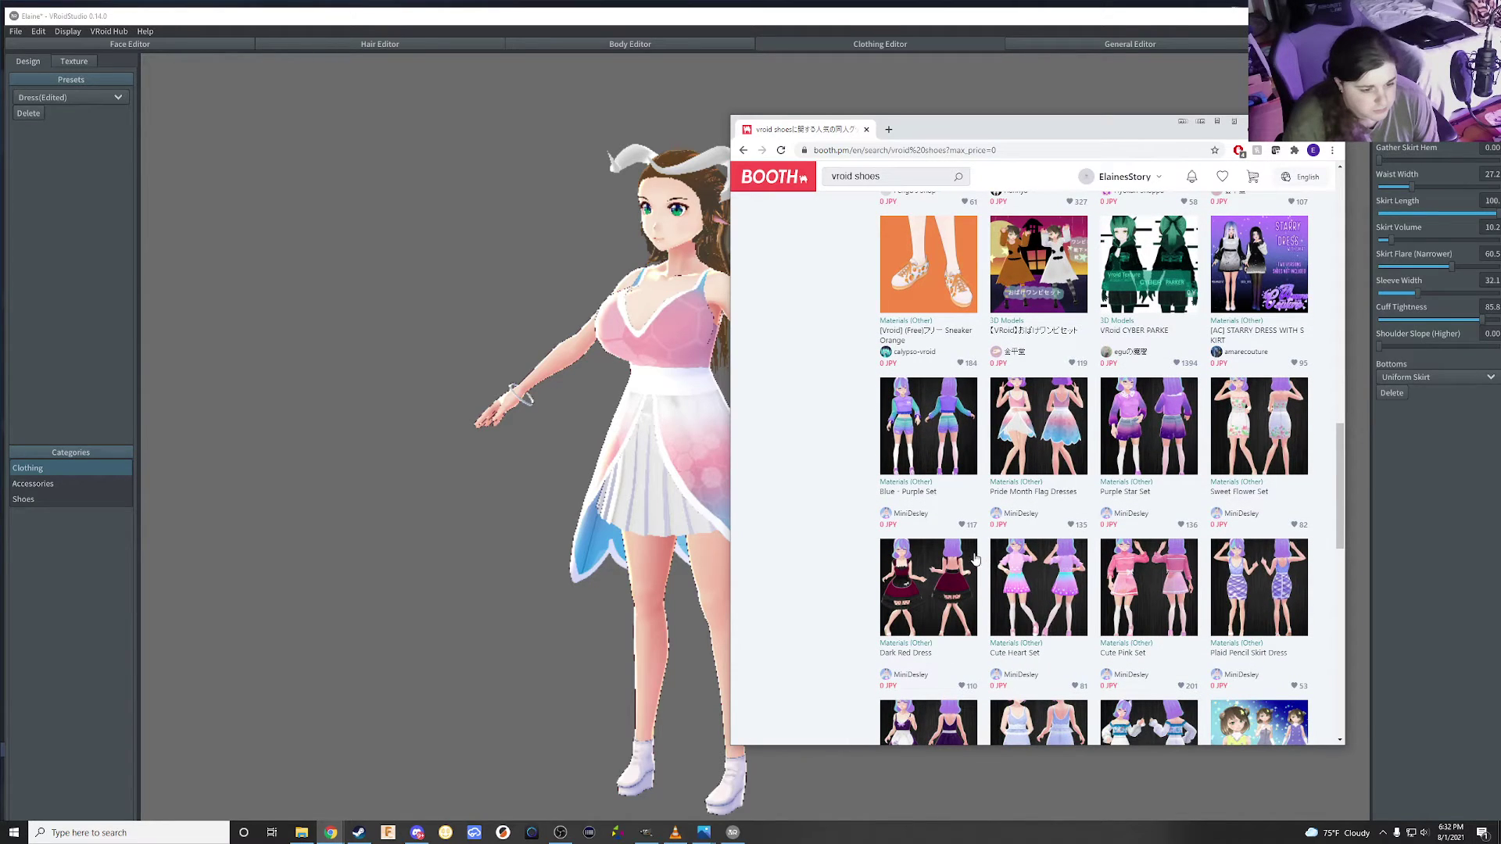
{"action": "scroll", "coordinate": [974, 558], "scroll_direction": "down", "scroll_amount": 1}
{"action": "scroll", "coordinate": [960, 560], "scroll_direction": "down", "scroll_amount": 1}
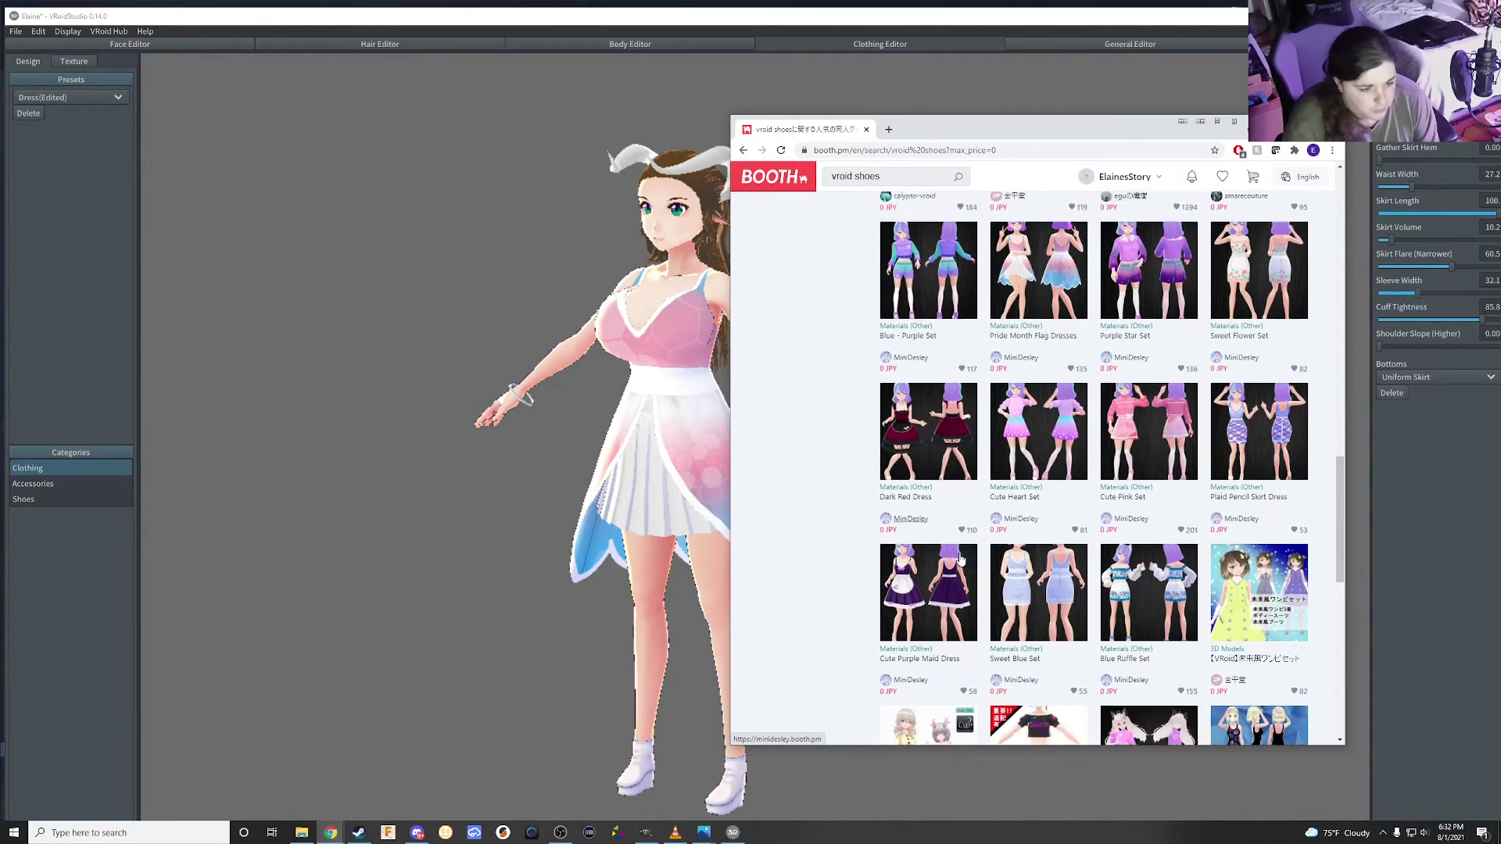
{"action": "scroll", "coordinate": [957, 560], "scroll_direction": "down", "scroll_amount": 1}
{"action": "scroll", "coordinate": [954, 562], "scroll_direction": "down", "scroll_amount": 1}
{"action": "scroll", "coordinate": [954, 561], "scroll_direction": "down", "scroll_amount": 1}
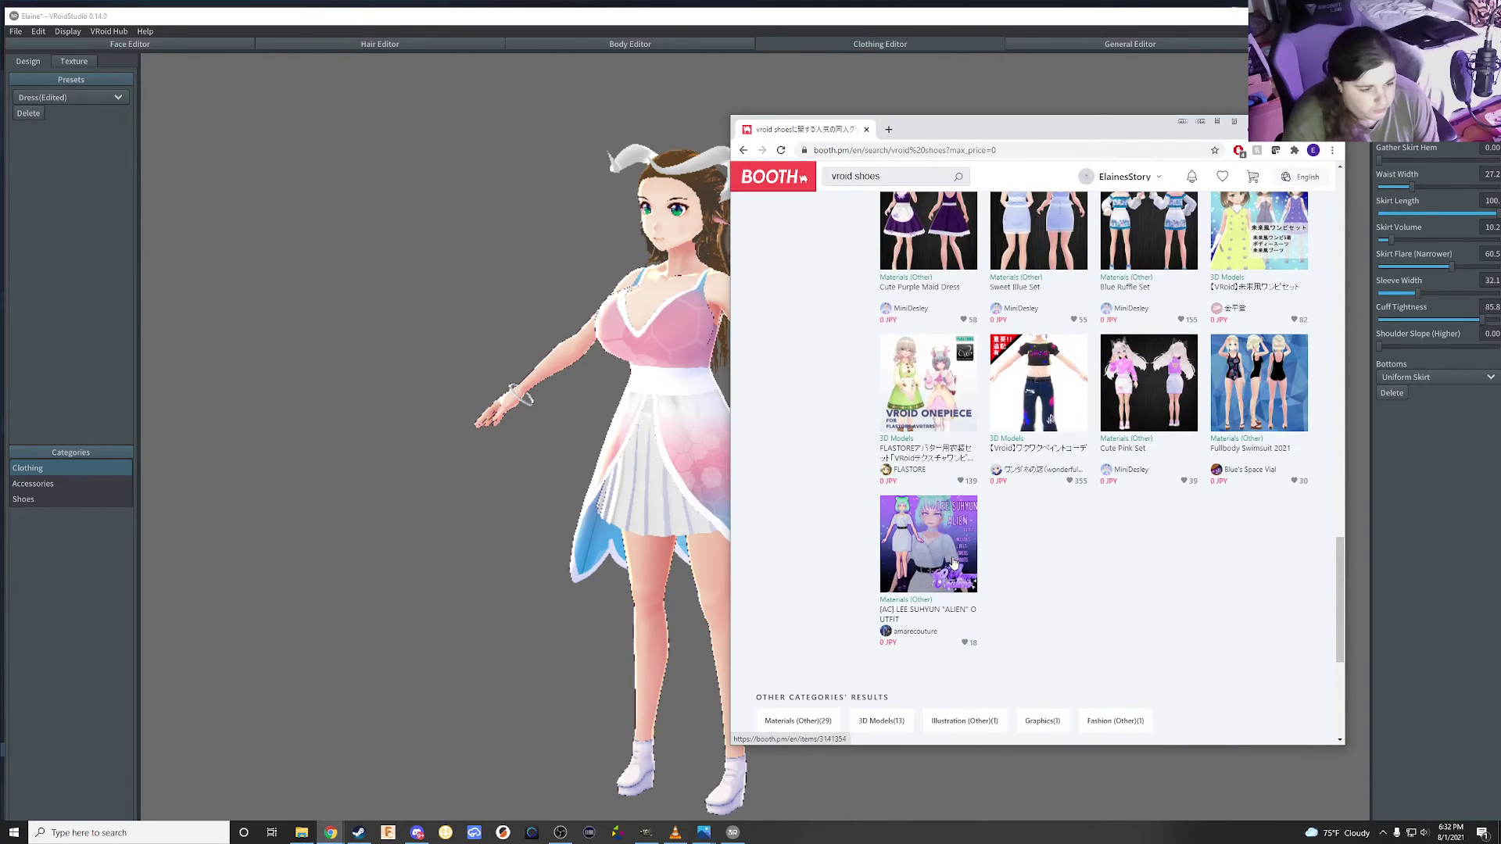
{"action": "scroll", "coordinate": [950, 561], "scroll_direction": "down", "scroll_amount": 1}
{"action": "scroll", "coordinate": [938, 561], "scroll_direction": "up", "scroll_amount": 3}
{"action": "scroll", "coordinate": [935, 571], "scroll_direction": "up", "scroll_amount": 3}
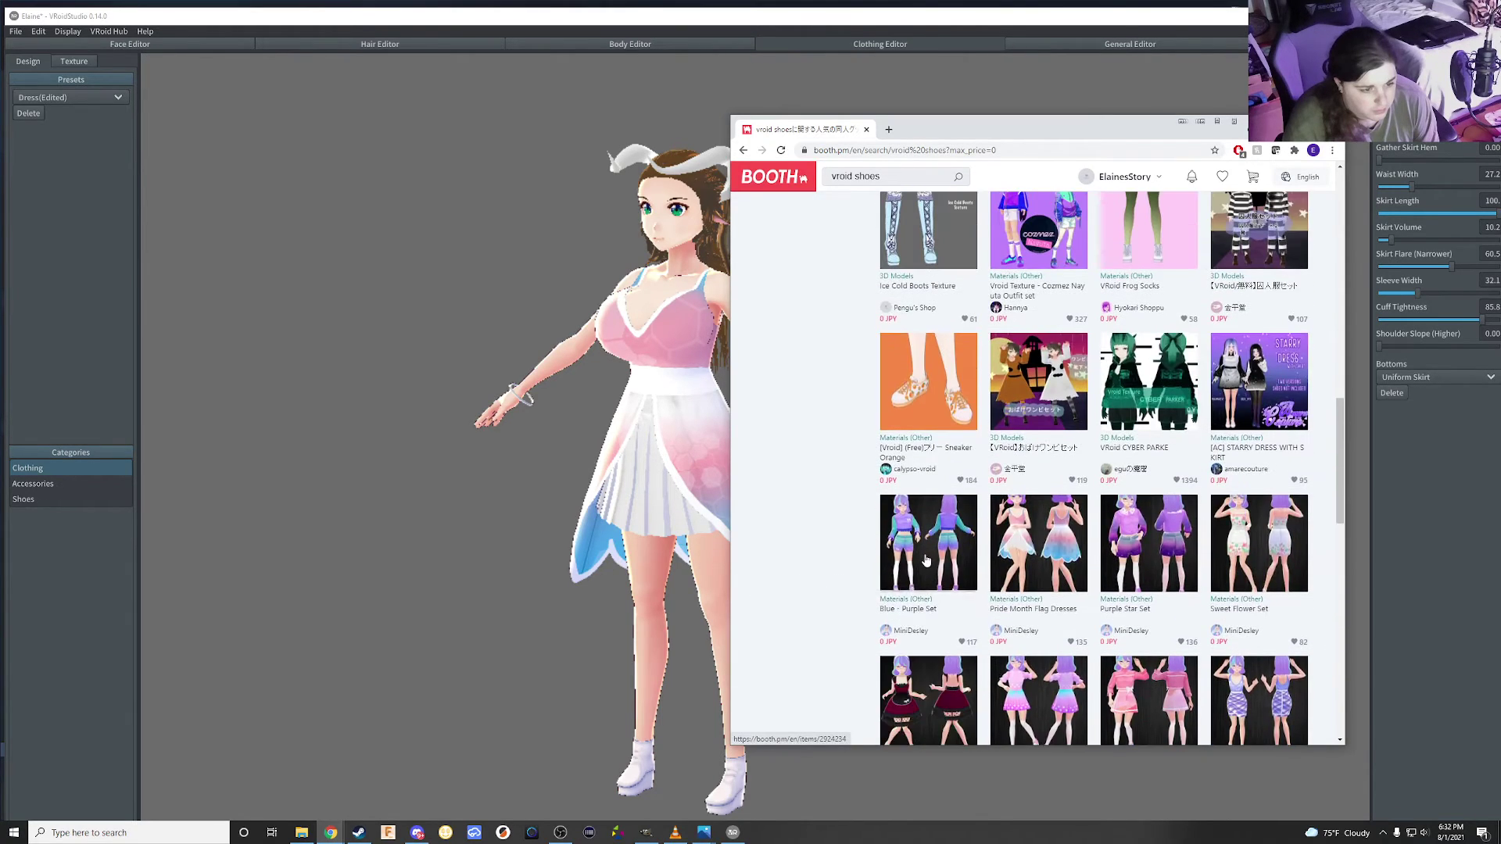
{"action": "scroll", "coordinate": [946, 625], "scroll_direction": "up", "scroll_amount": 2}
{"action": "scroll", "coordinate": [965, 706], "scroll_direction": "up", "scroll_amount": 1}
{"action": "mouse_move", "coordinate": [928, 572]}
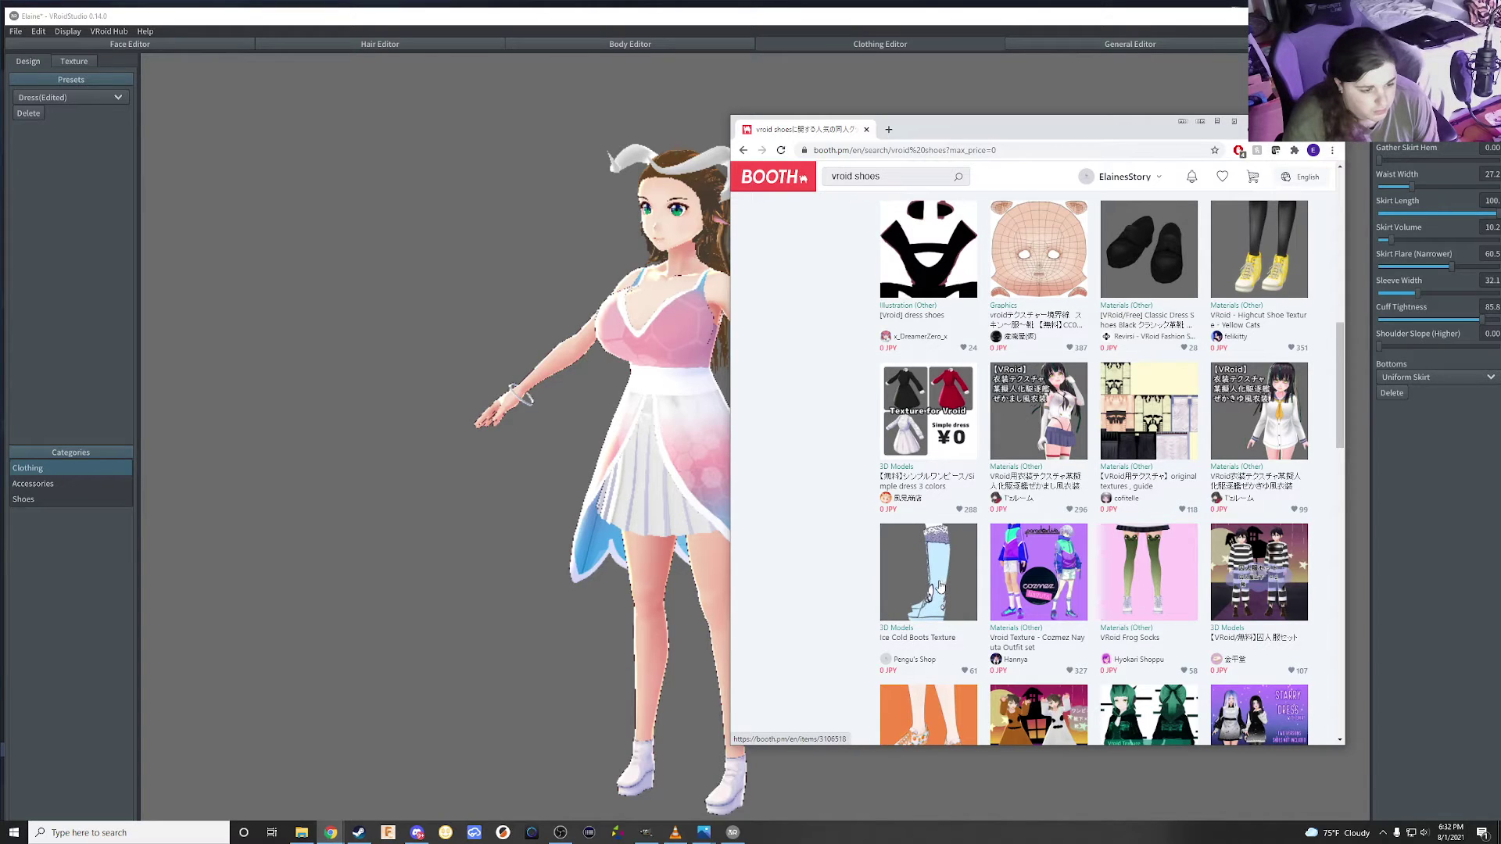
{"action": "scroll", "coordinate": [931, 592], "scroll_direction": "up", "scroll_amount": 1}
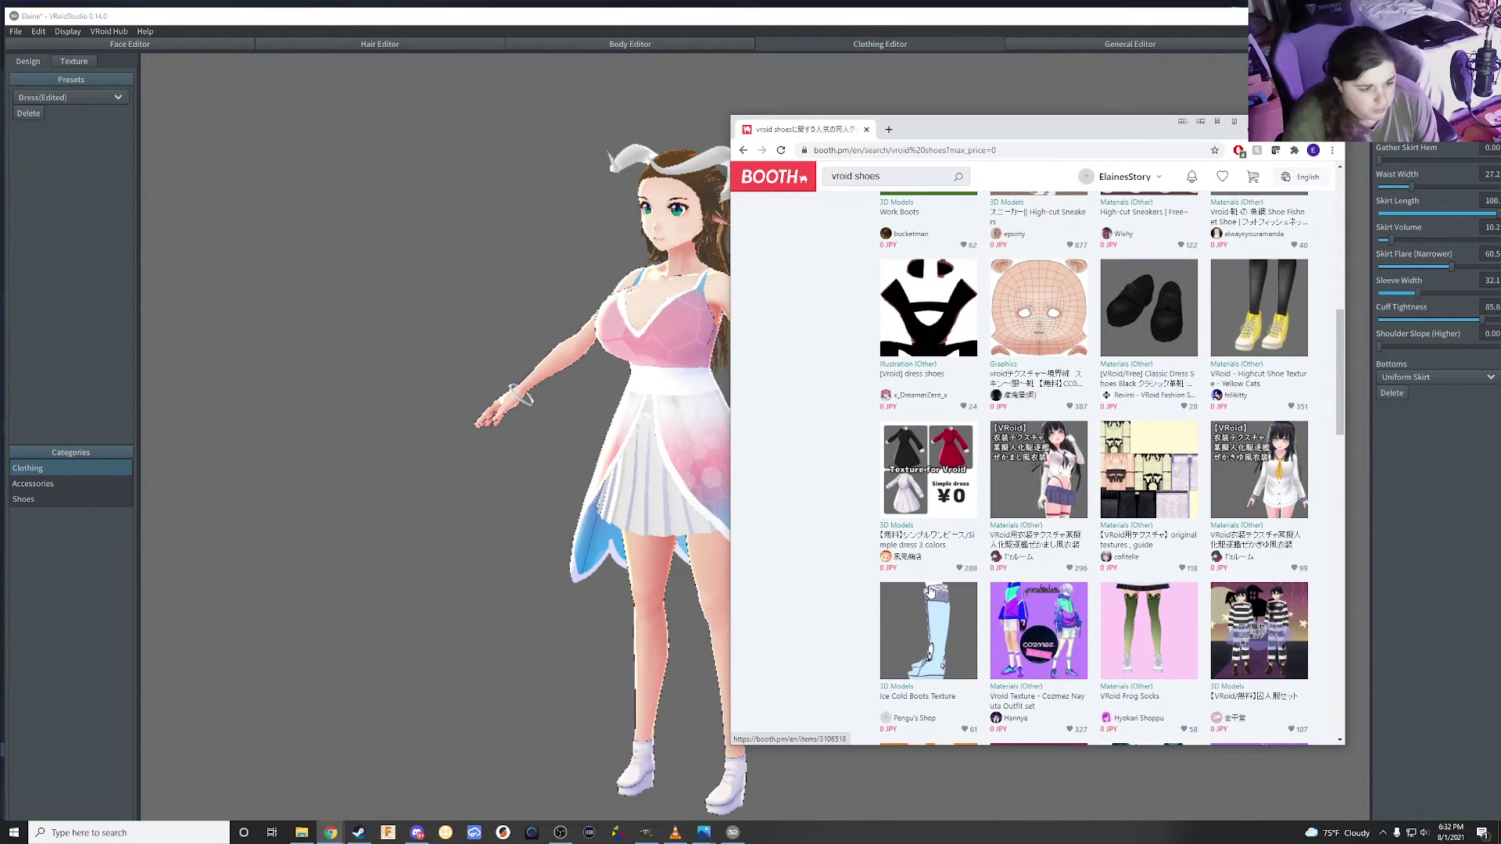
Open the Ice Cold Boots Texture and sk-bbp listings in new tabs
{"action": "right_click", "coordinate": [939, 618]}
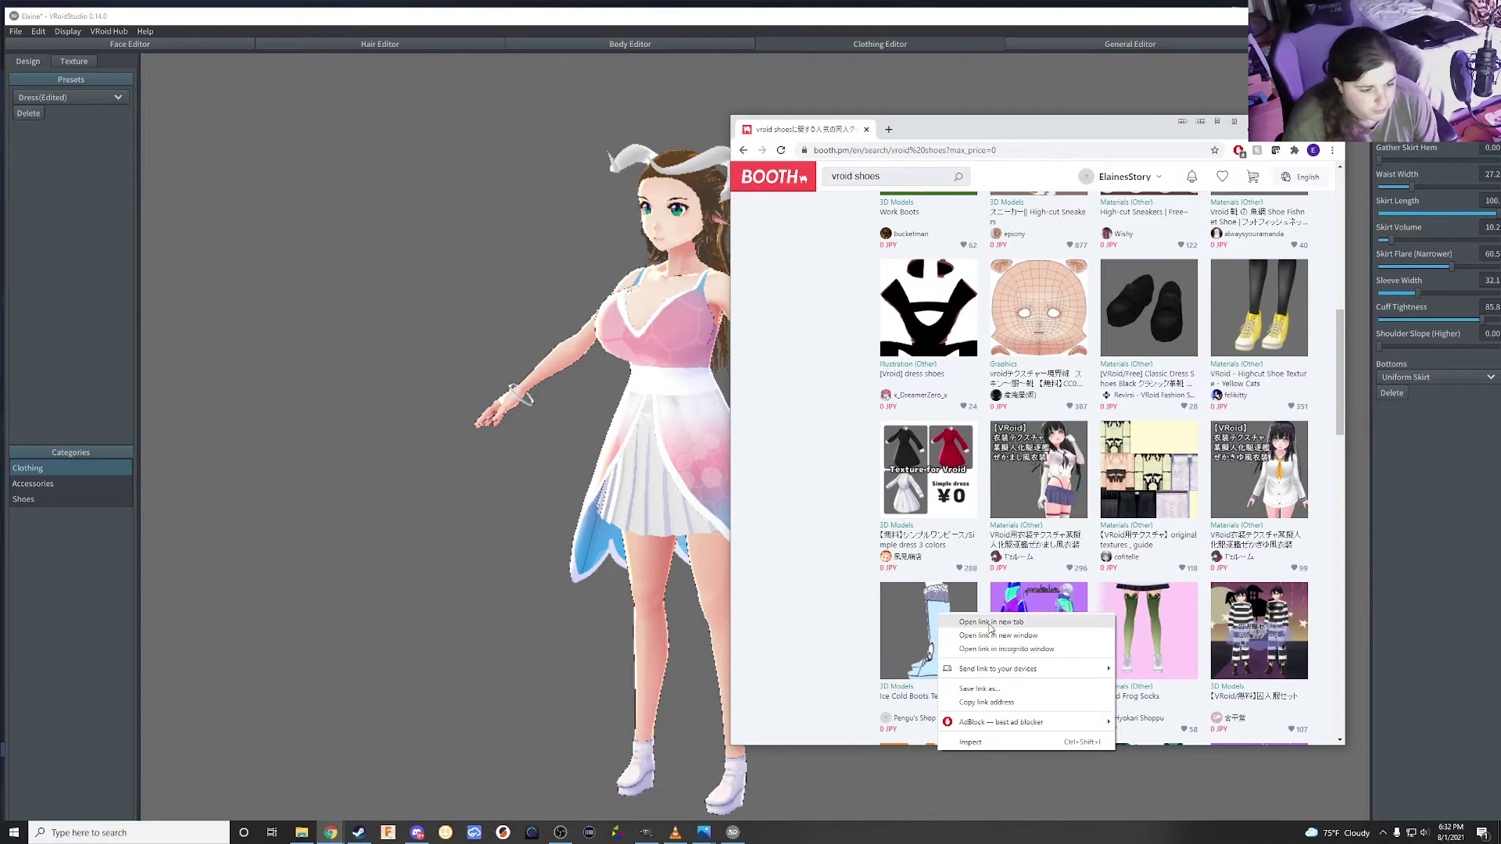
{"action": "left_click", "coordinate": [977, 625]}
{"action": "scroll", "coordinate": [1070, 474], "scroll_direction": "up", "scroll_amount": 1}
{"action": "scroll", "coordinate": [1070, 474], "scroll_direction": "up", "scroll_amount": 2}
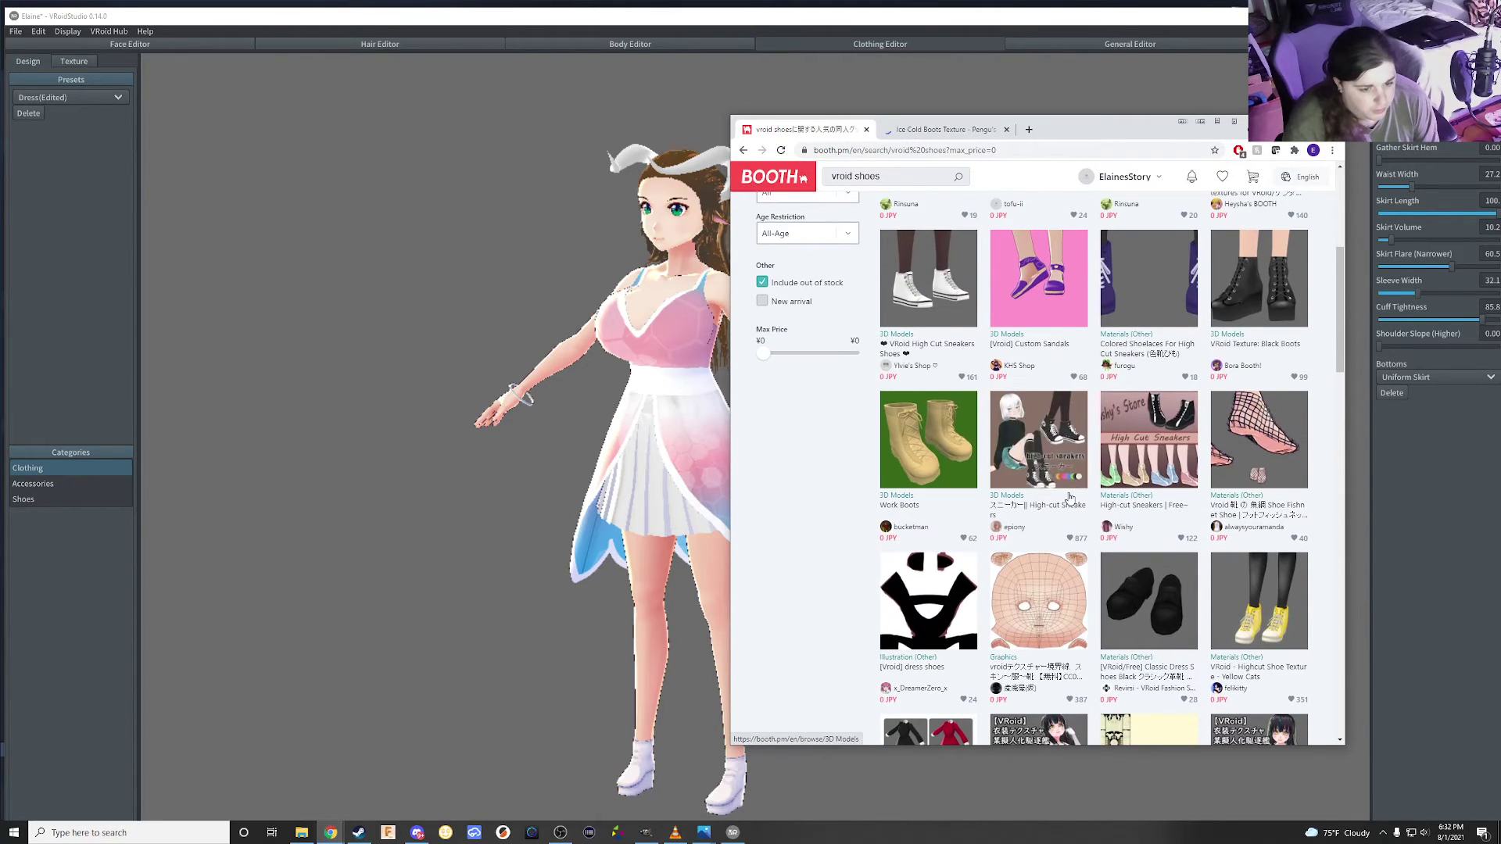
{"action": "scroll", "coordinate": [1066, 502], "scroll_direction": "up", "scroll_amount": 2}
{"action": "scroll", "coordinate": [1055, 512], "scroll_direction": "up", "scroll_amount": 2}
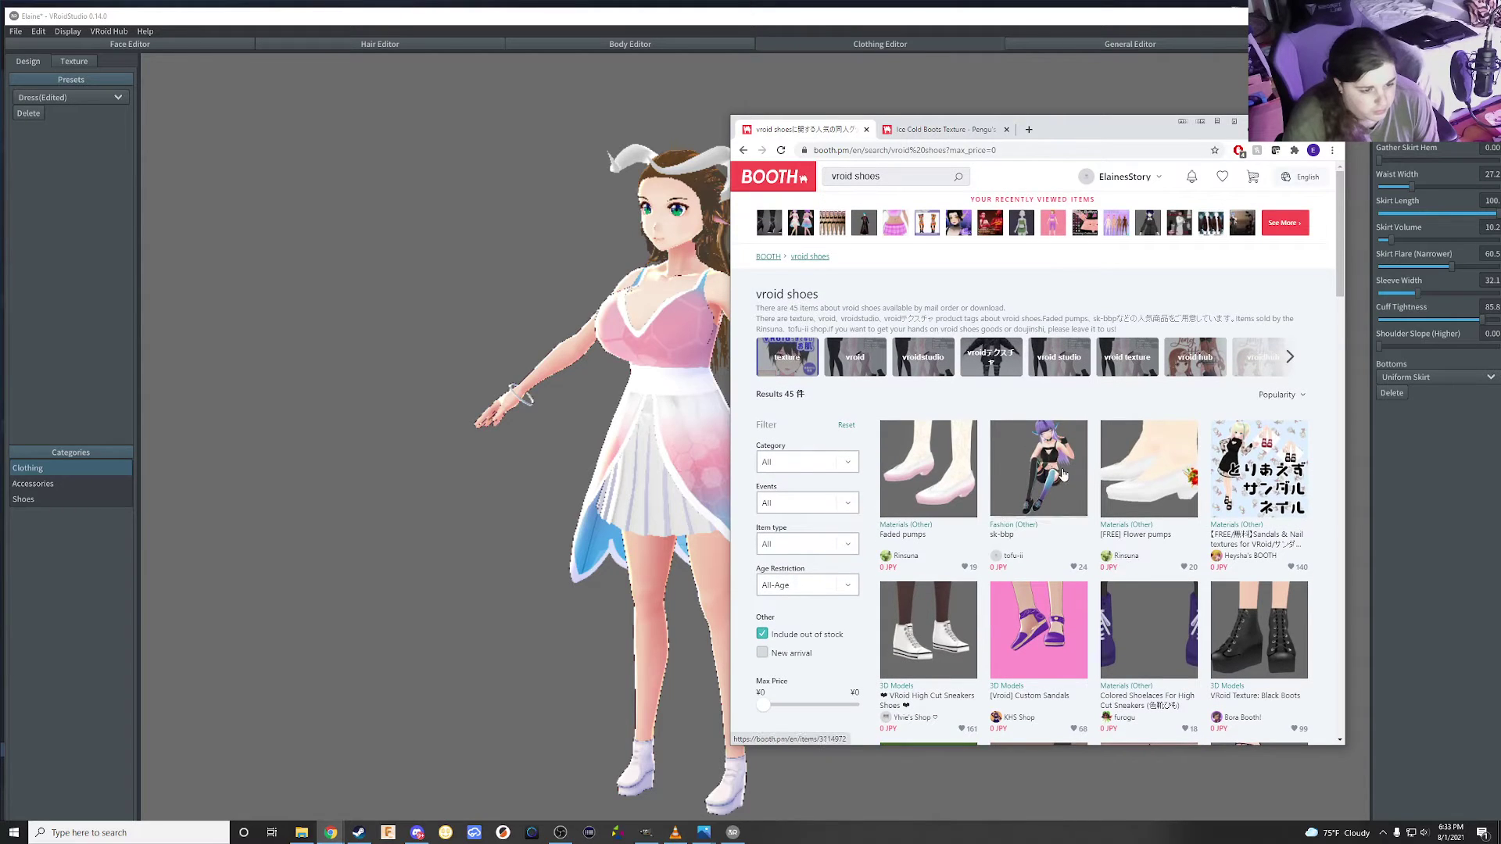
{"action": "right_click", "coordinate": [1046, 484]}
{"action": "left_click", "coordinate": [1096, 490]}
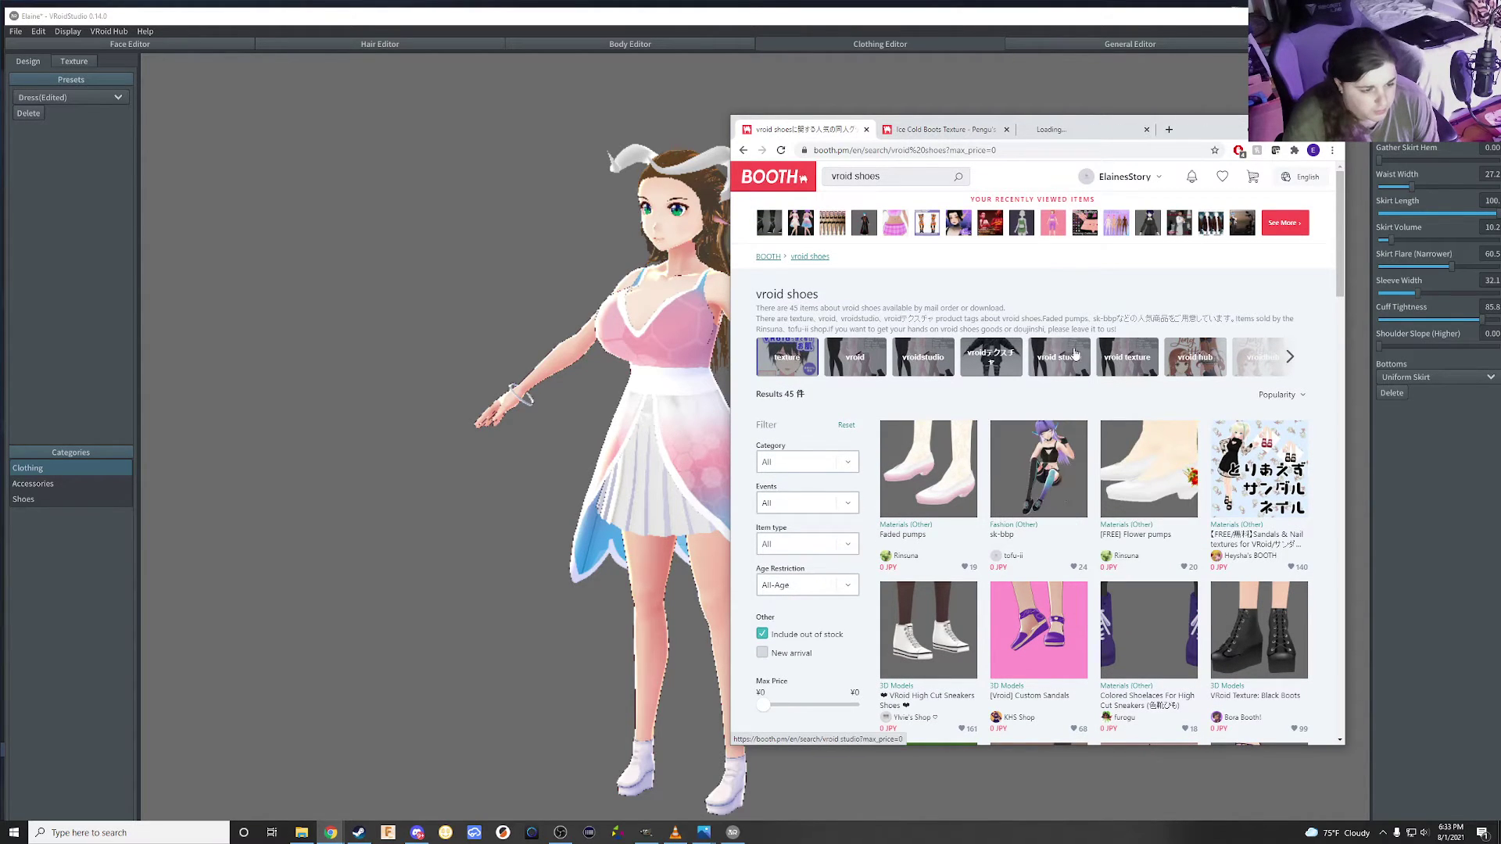
{"action": "left_click", "coordinate": [1065, 129]}
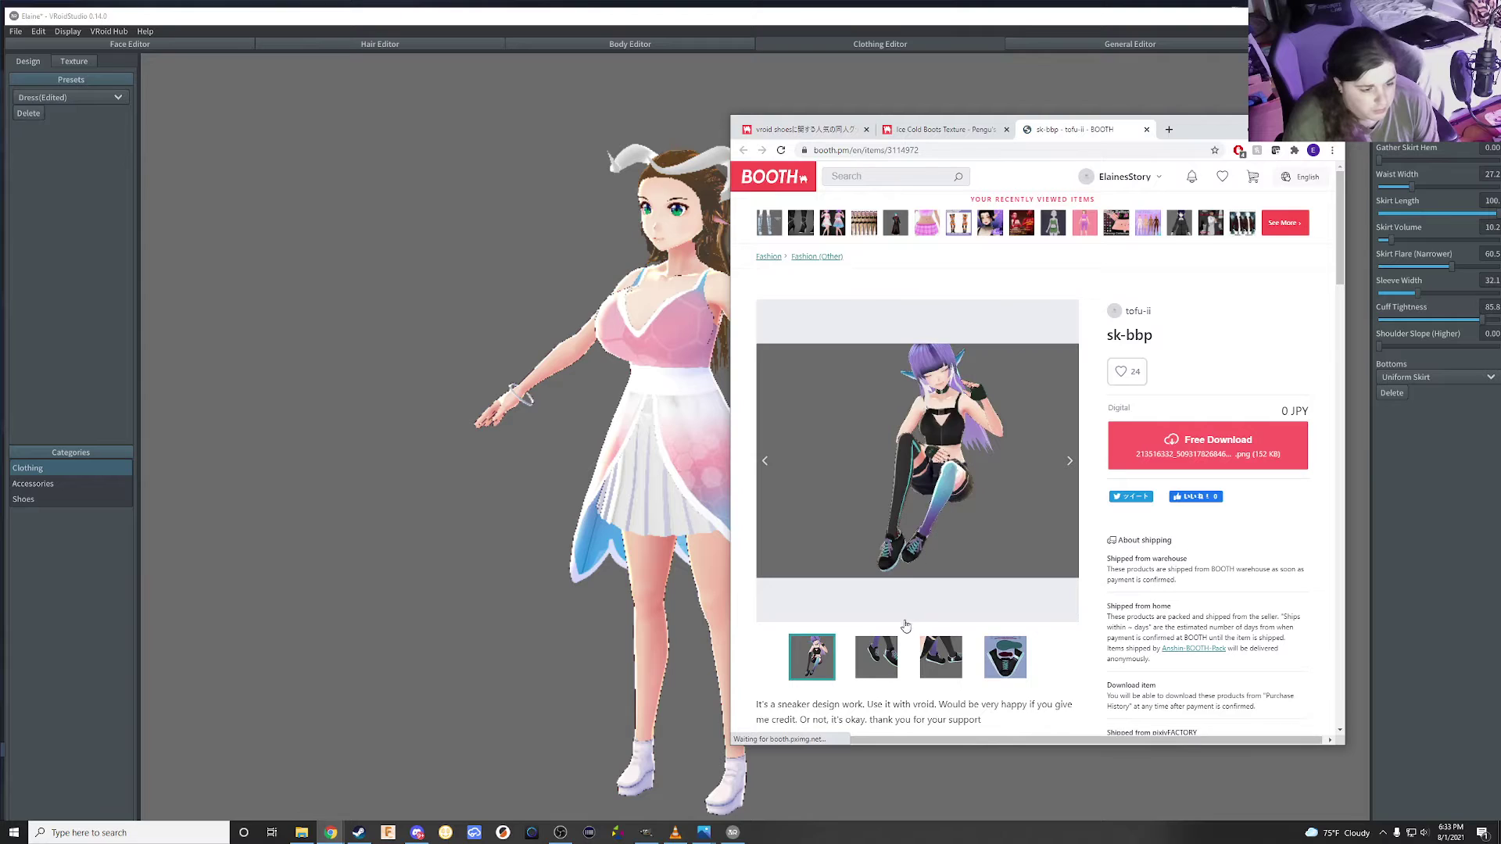
{"action": "left_click", "coordinate": [947, 659]}
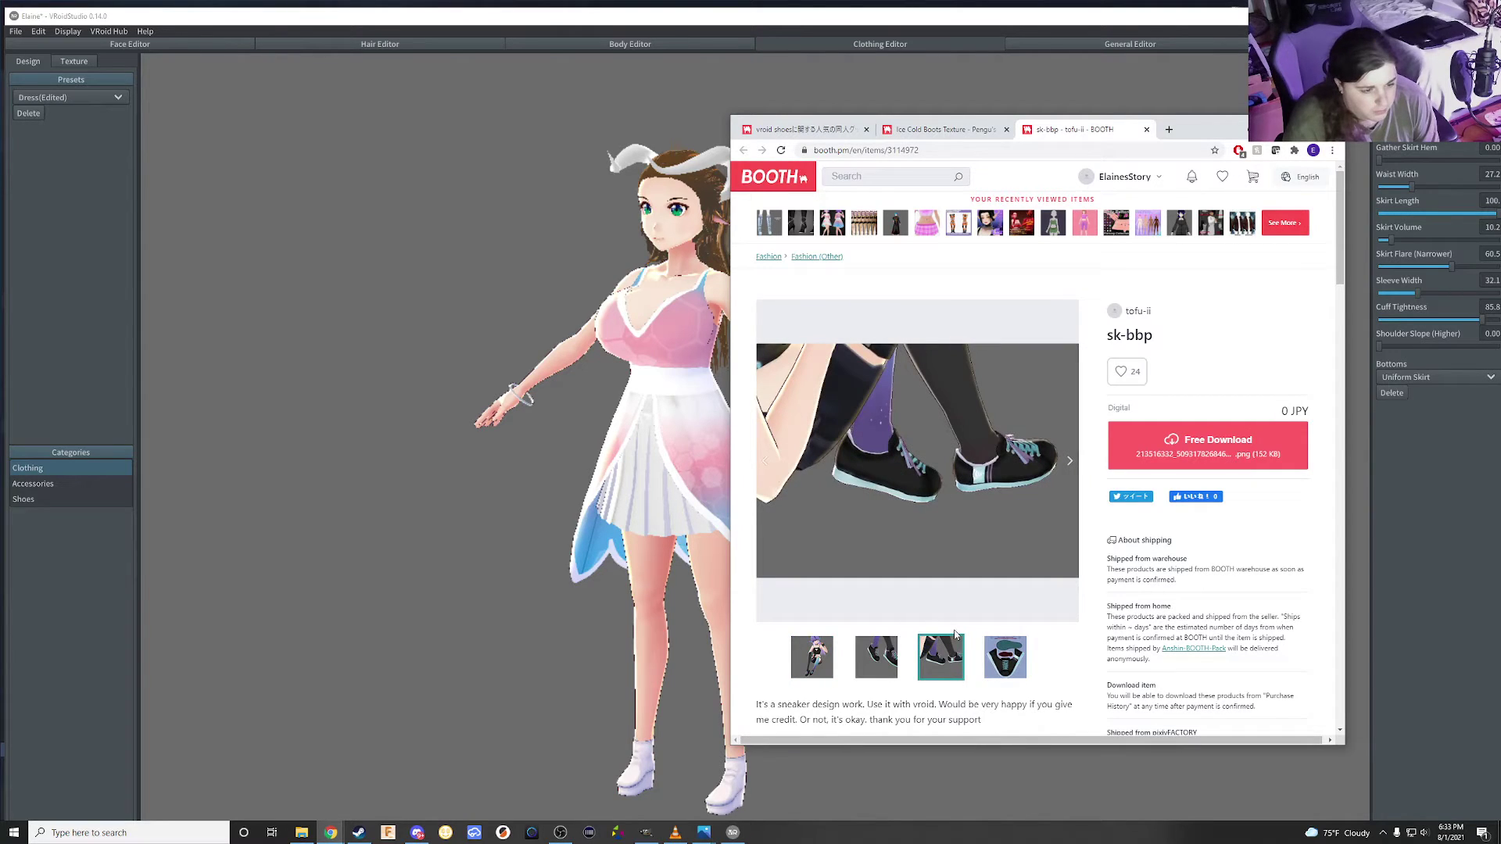
{"action": "left_click", "coordinate": [877, 663]}
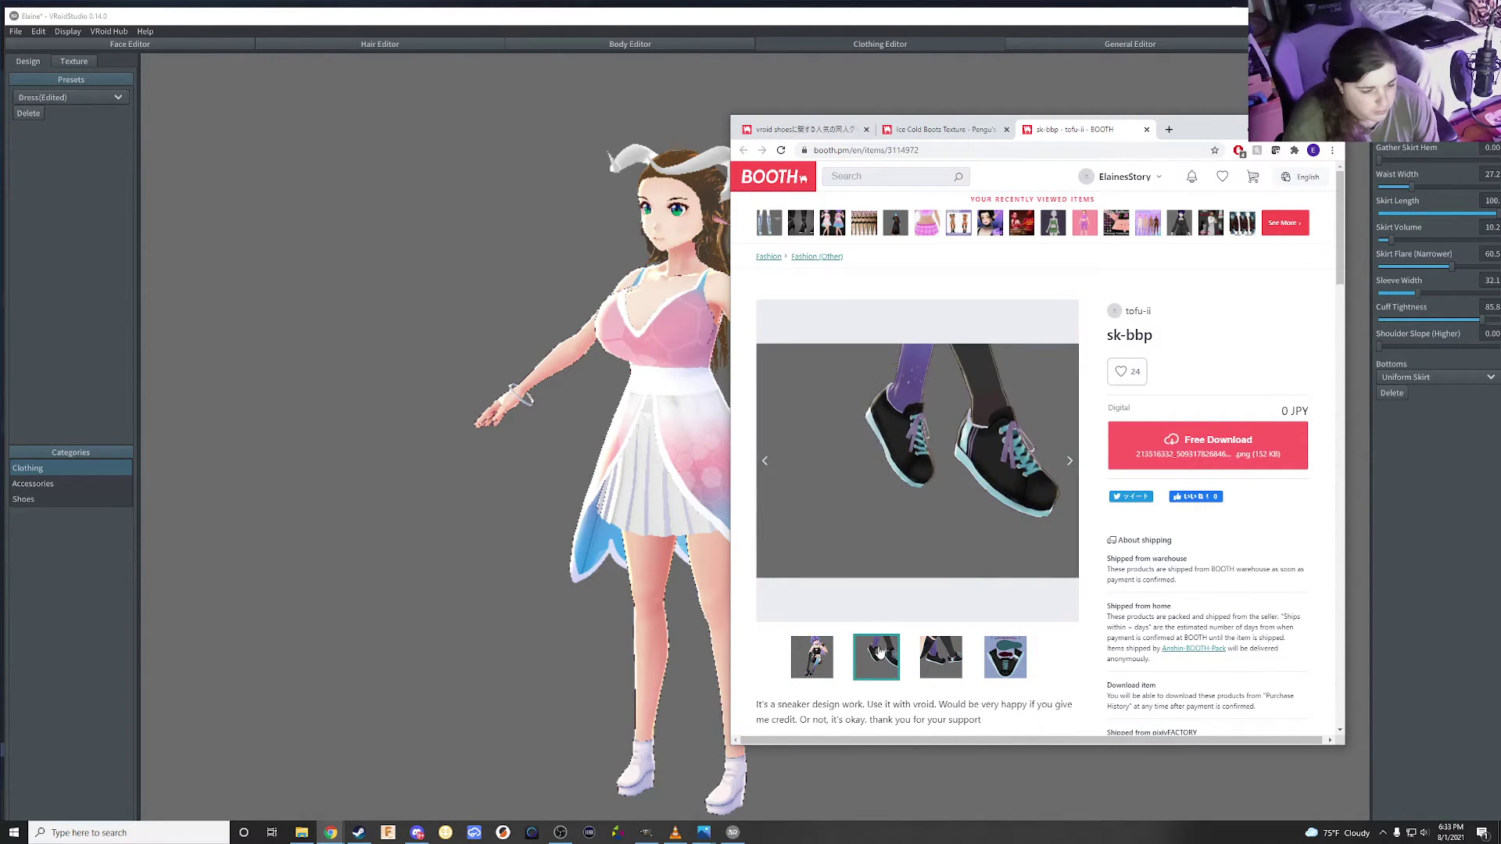
{"action": "scroll", "coordinate": [879, 652], "scroll_direction": "down", "scroll_amount": 5}
{"action": "scroll", "coordinate": [879, 651], "scroll_direction": "up", "scroll_amount": 2}
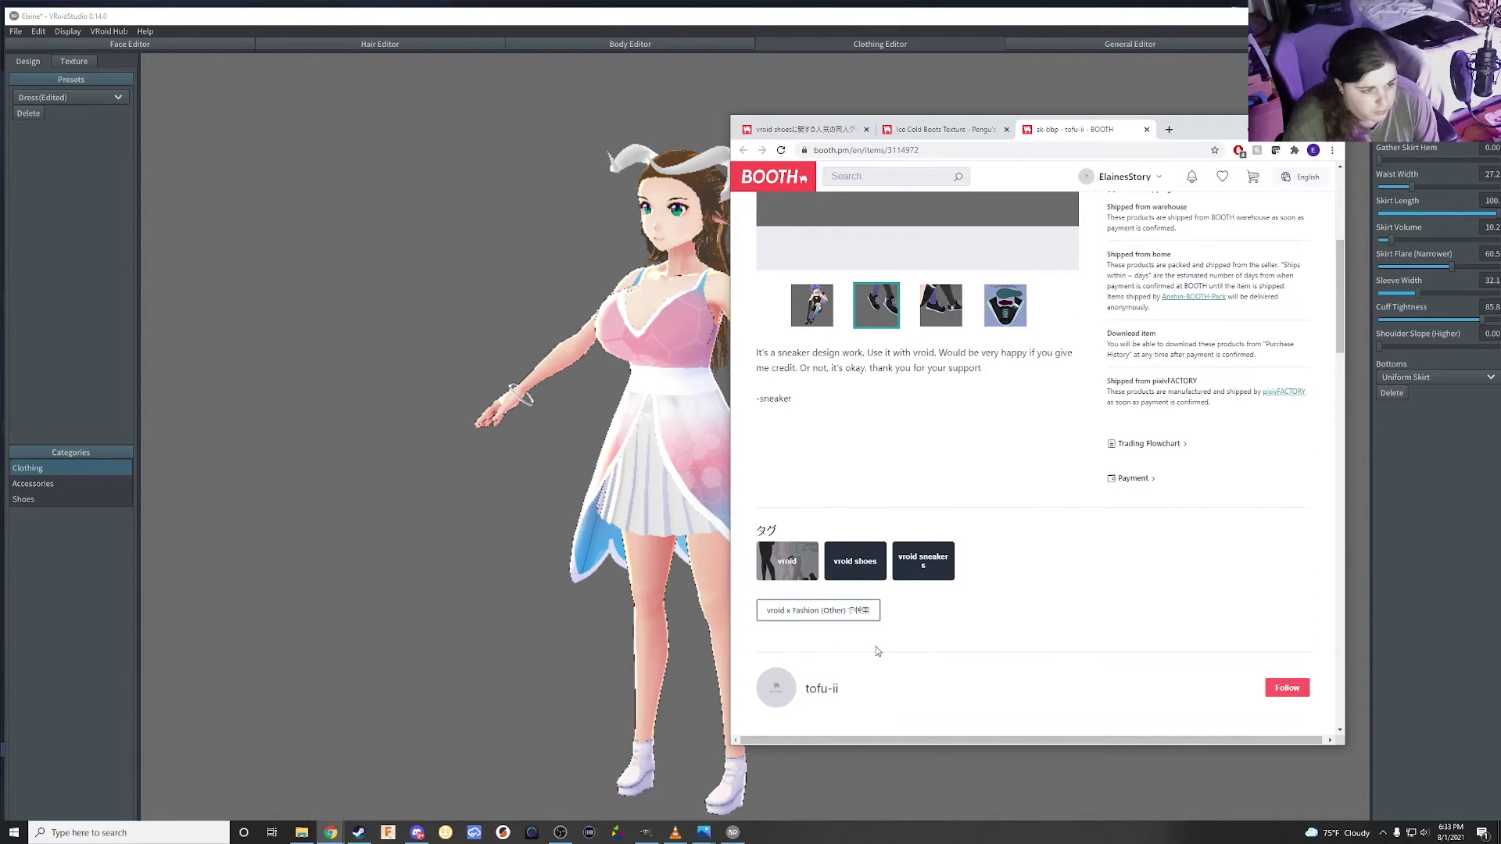
{"action": "scroll", "coordinate": [876, 650], "scroll_direction": "up", "scroll_amount": 2}
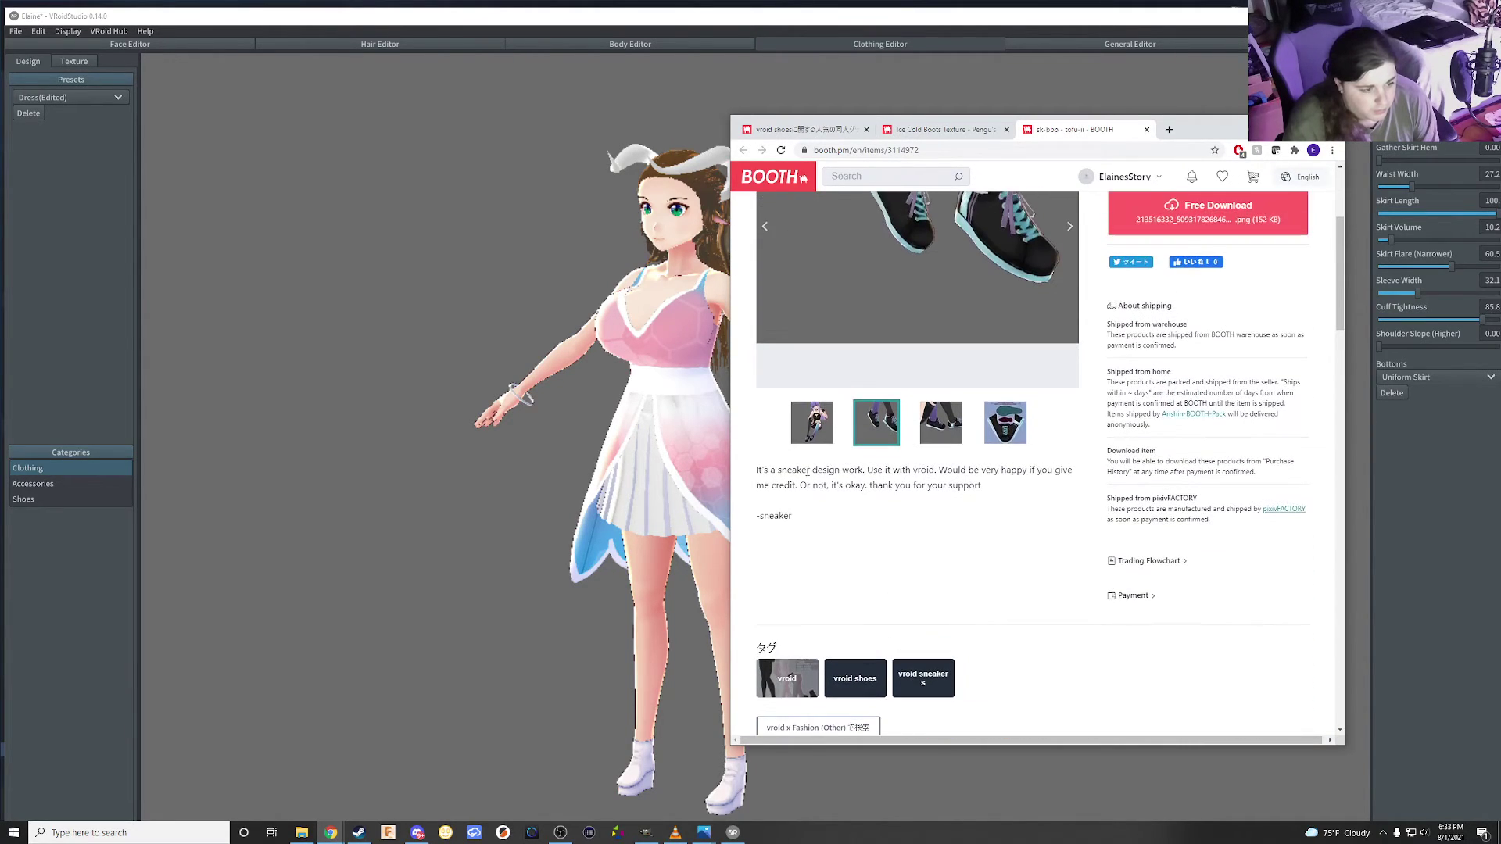
{"action": "left_click_drag", "start_coordinate": [849, 469], "coordinate": [992, 484]}
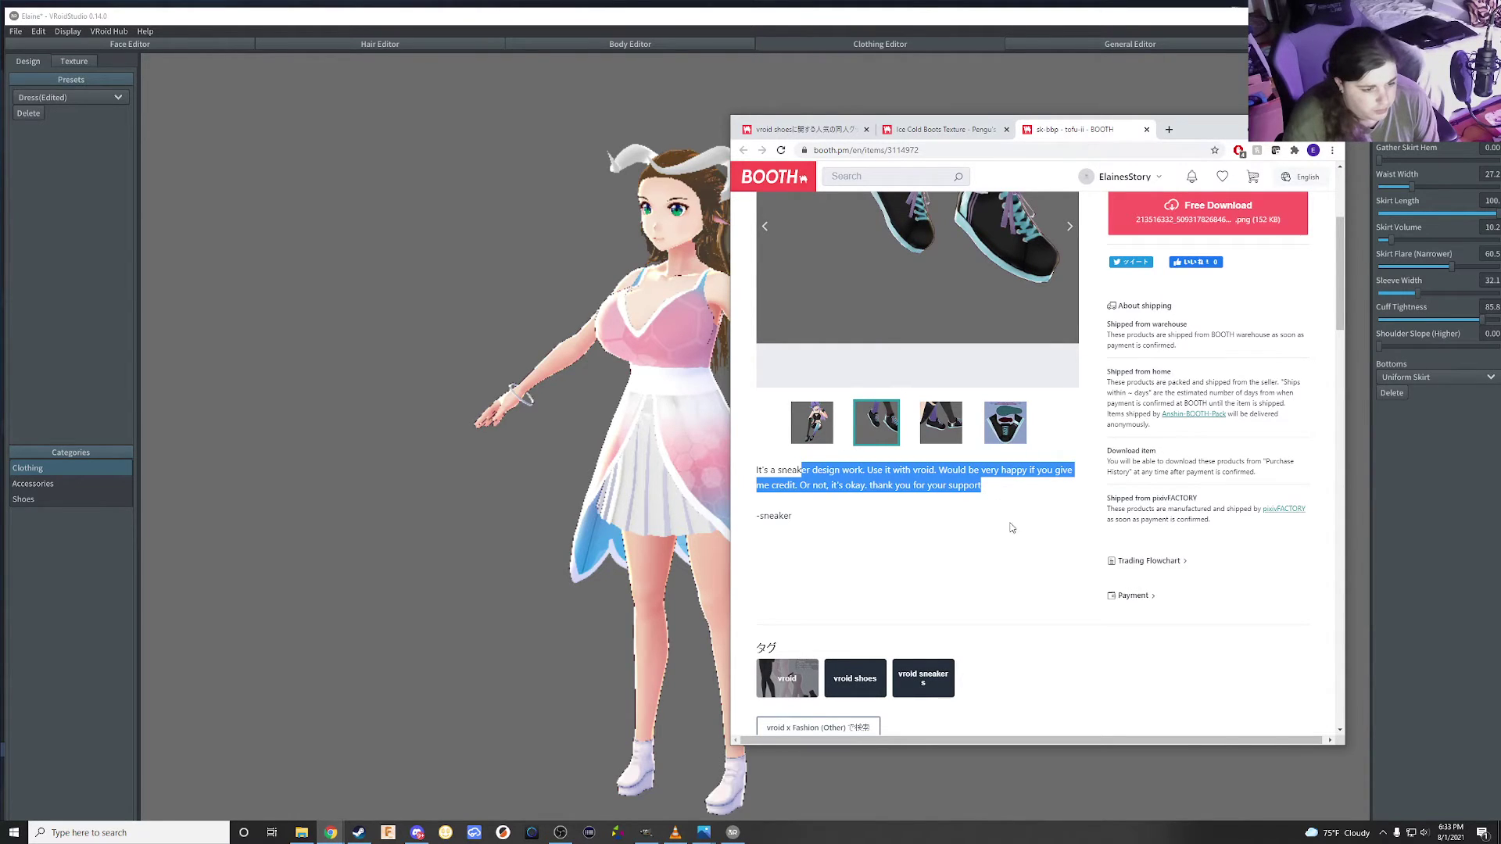
{"action": "scroll", "coordinate": [1010, 528], "scroll_direction": "up", "scroll_amount": 2}
{"action": "left_click", "coordinate": [1021, 547]}
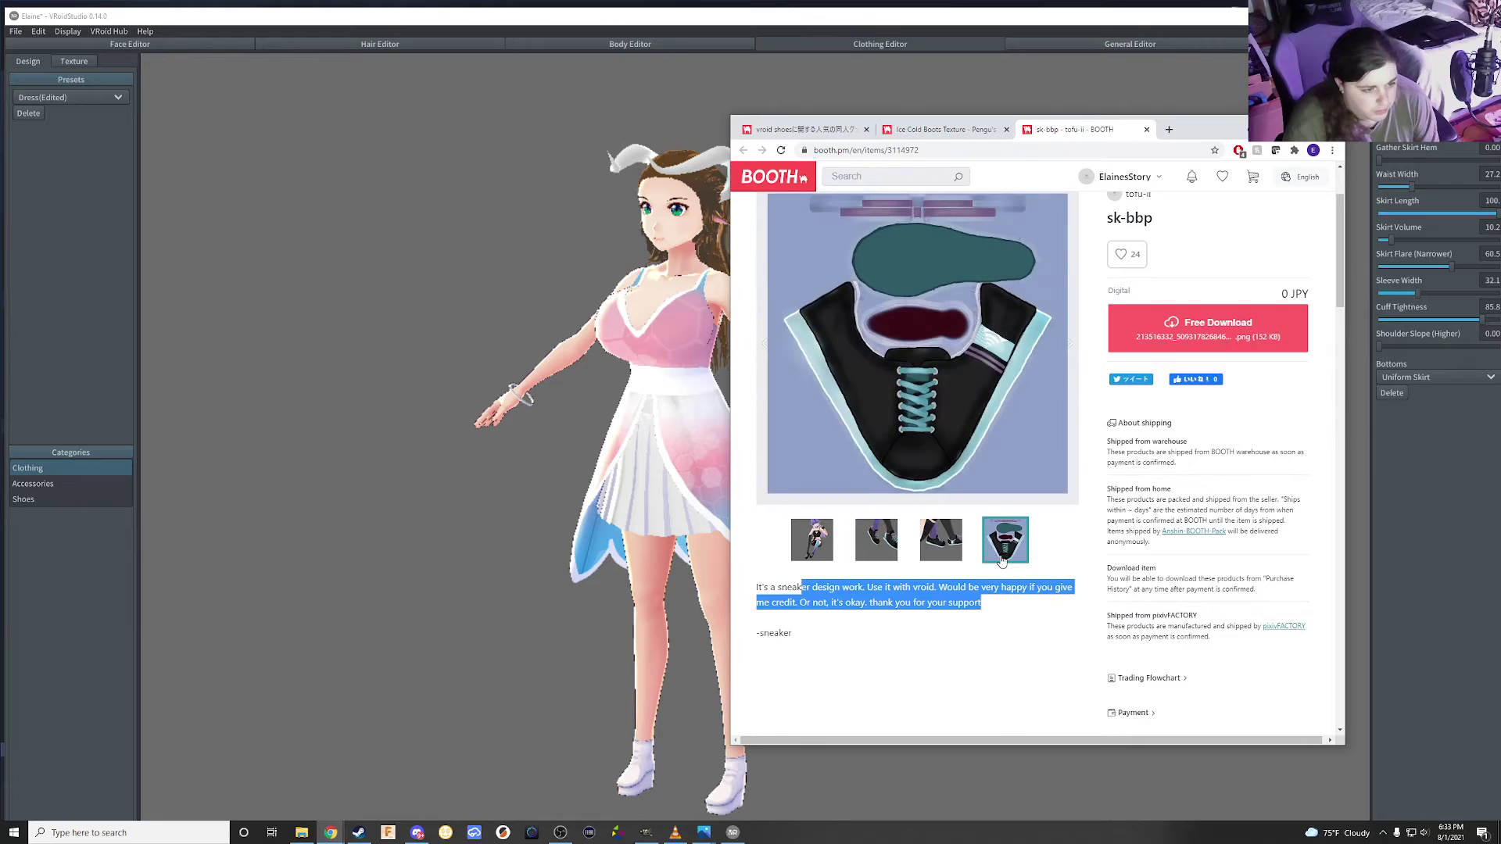
{"action": "left_click", "coordinate": [964, 545]}
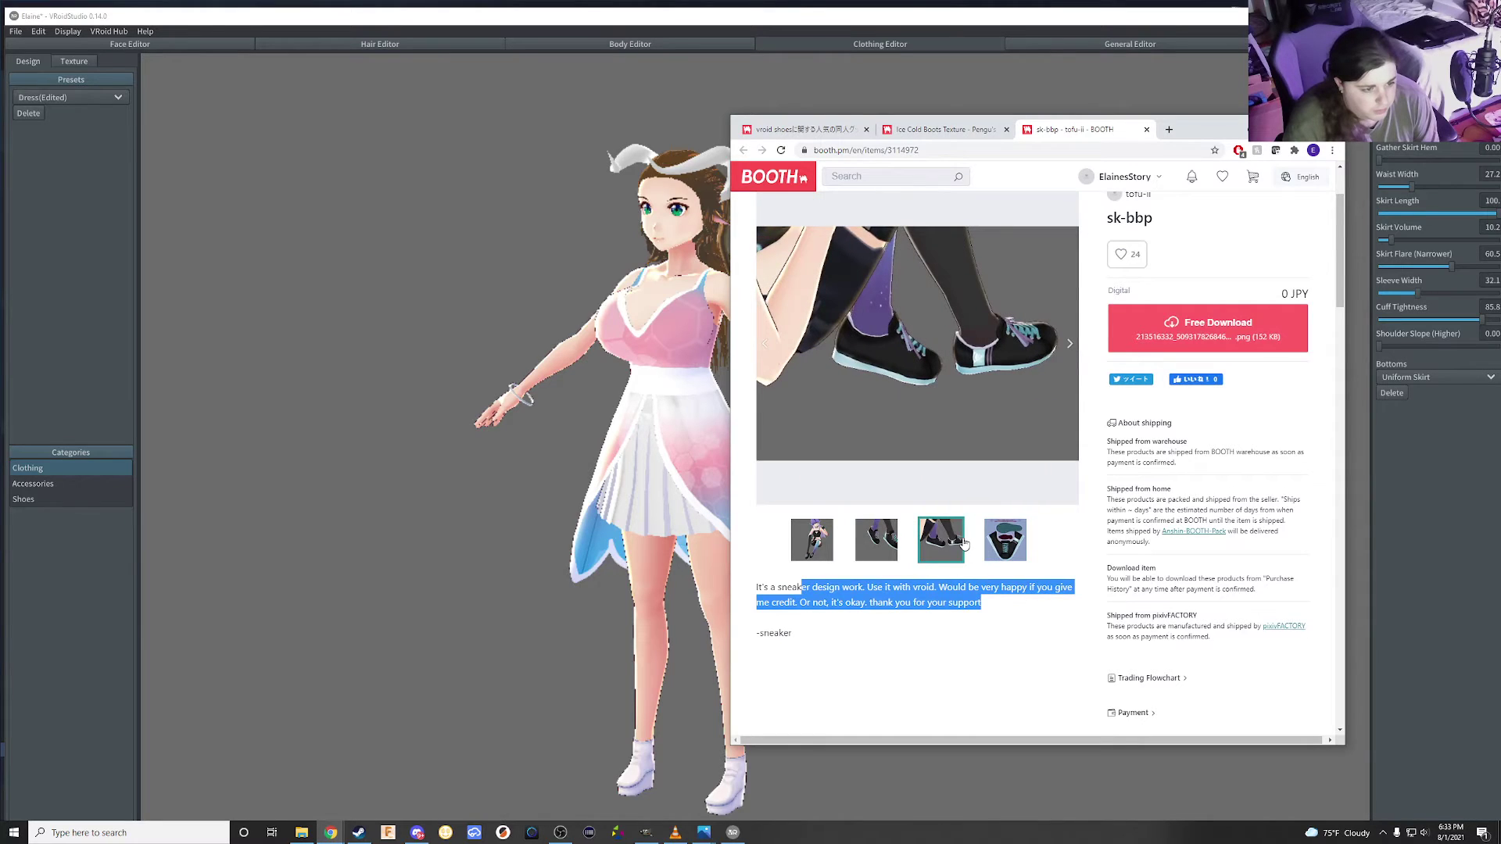
{"action": "left_click", "coordinate": [866, 553]}
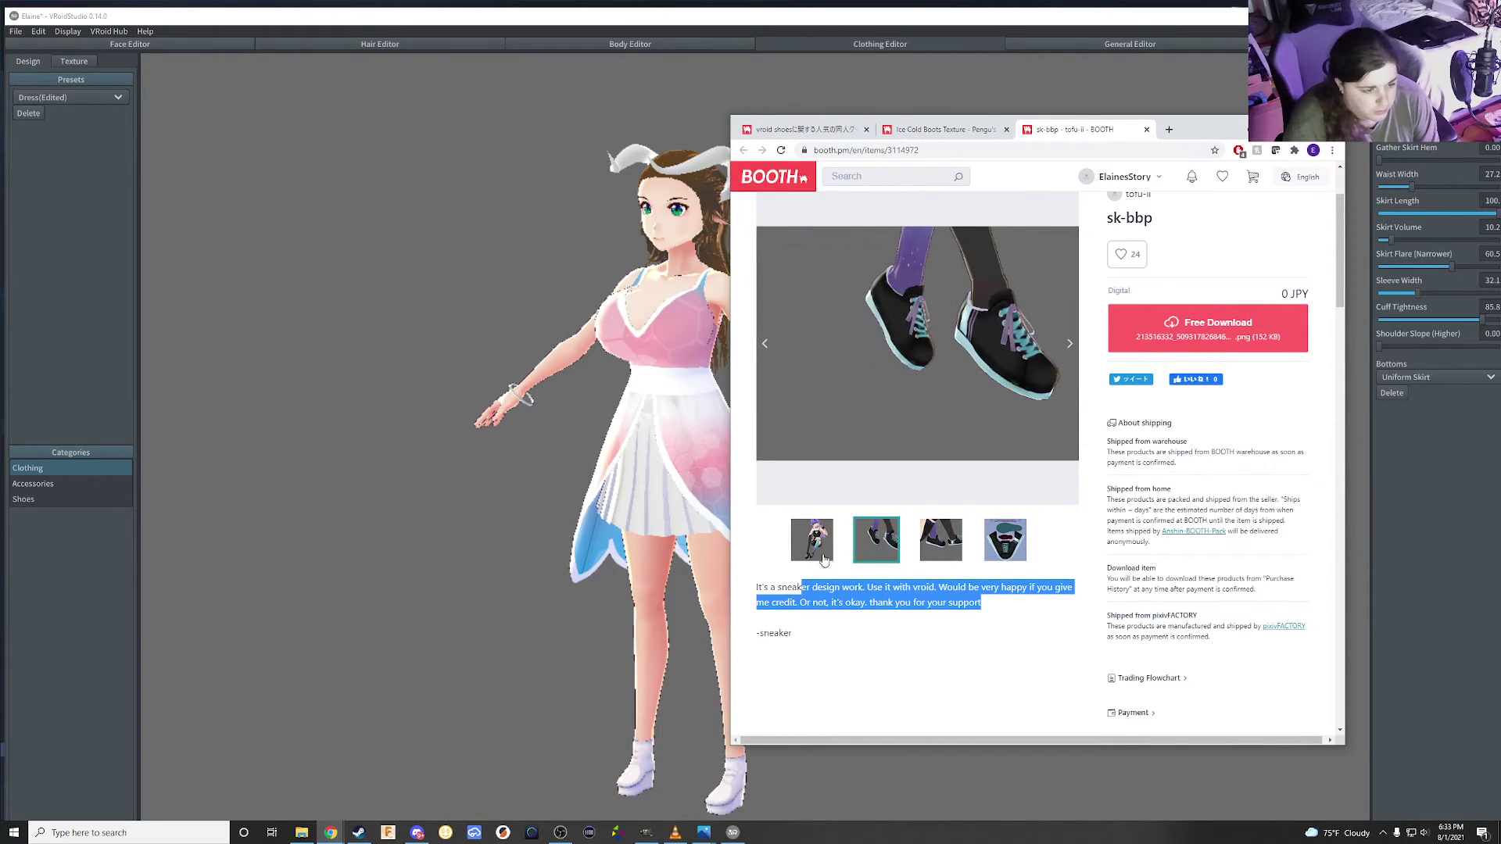
{"action": "left_click", "coordinate": [824, 560]}
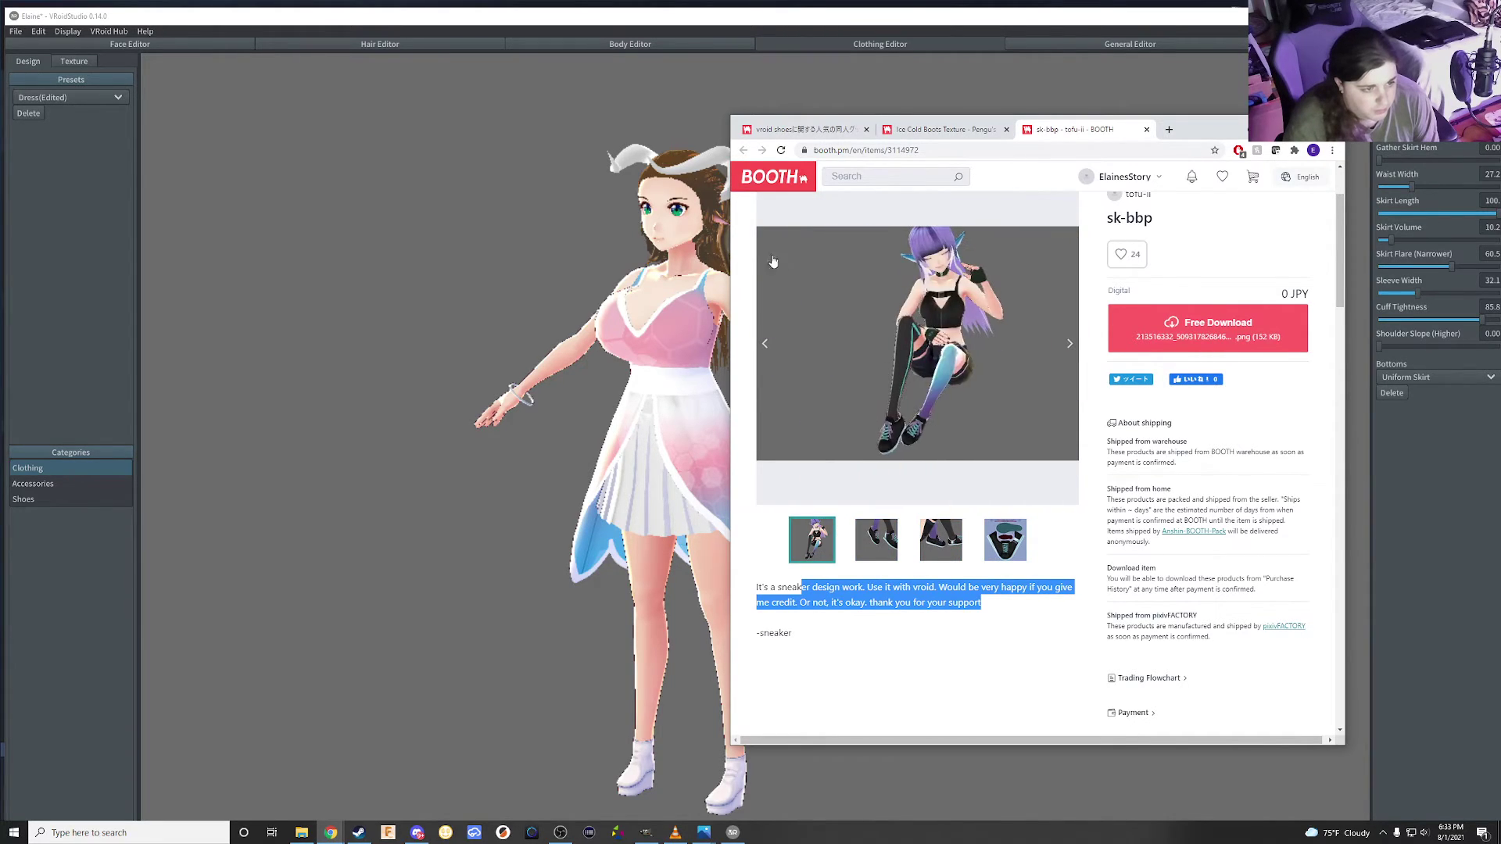
{"action": "left_click", "coordinate": [942, 131]}
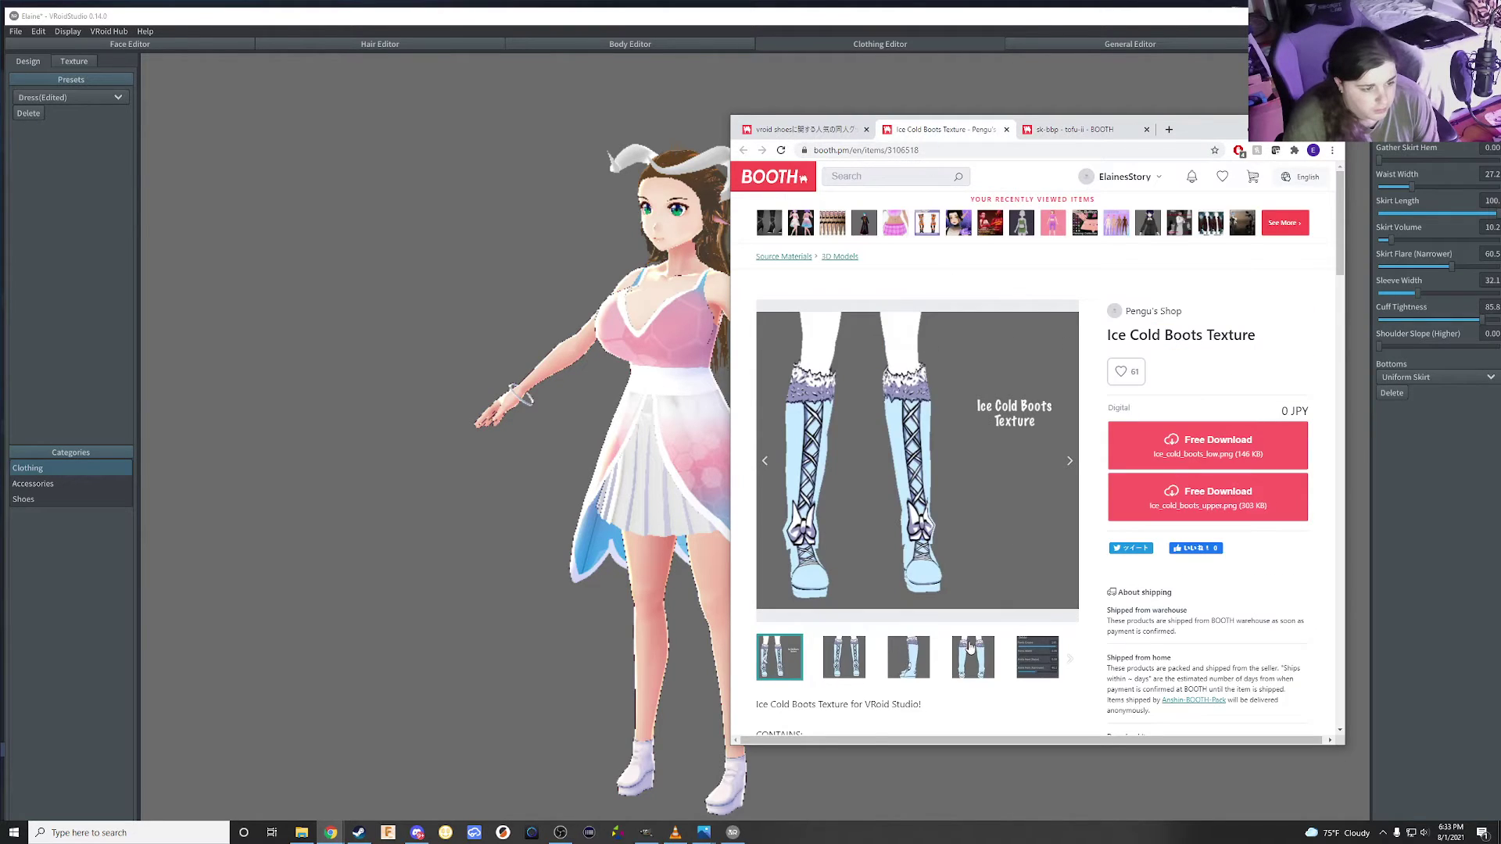
{"action": "scroll", "coordinate": [922, 664], "scroll_direction": "down", "scroll_amount": 1}
{"action": "scroll", "coordinate": [899, 626], "scroll_direction": "down", "scroll_amount": 4}
{"action": "scroll", "coordinate": [860, 563], "scroll_direction": "up", "scroll_amount": 5}
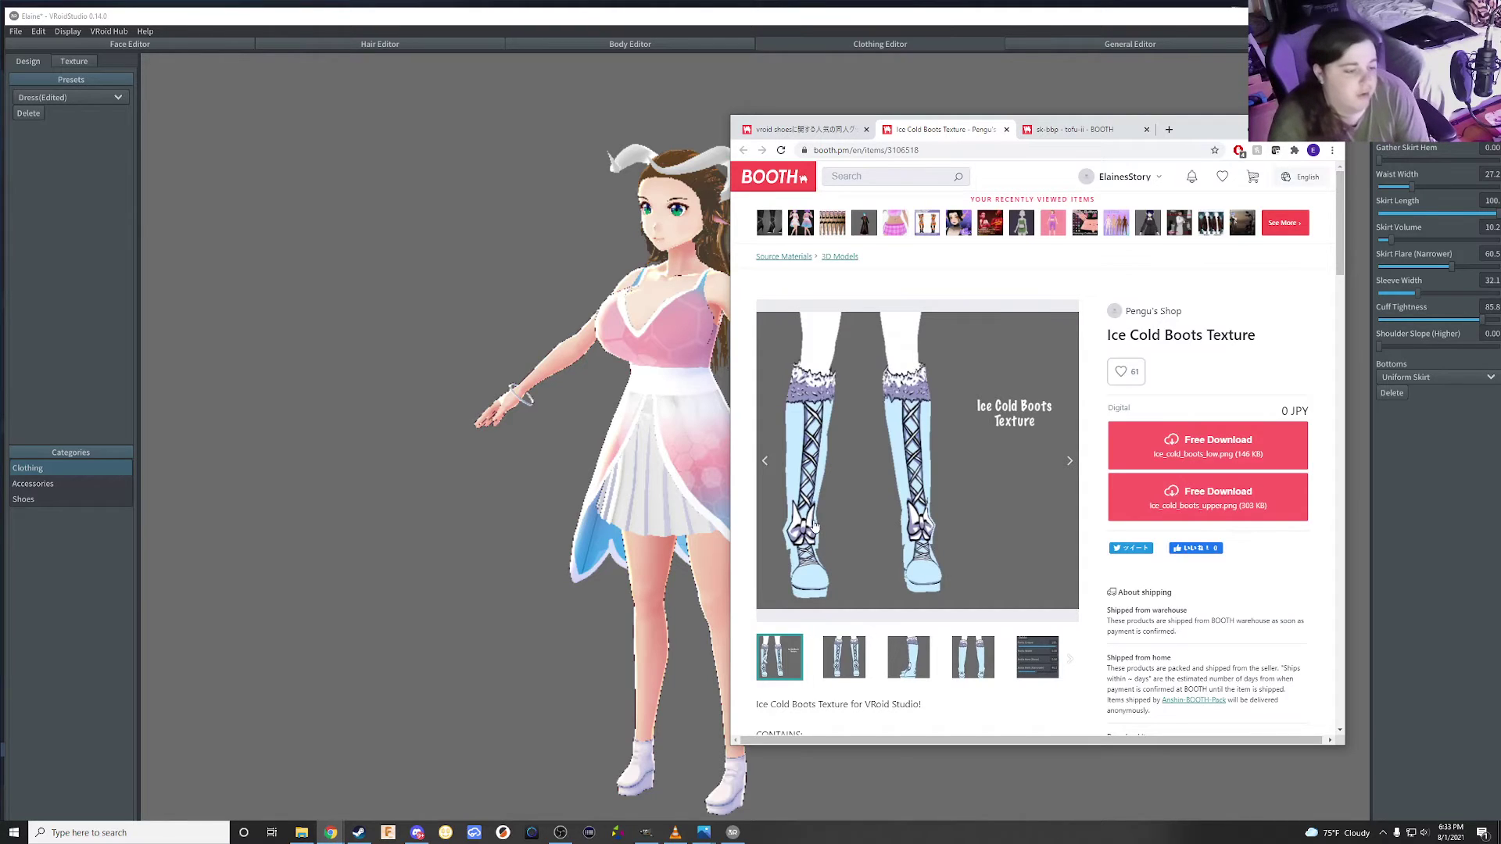
Close the Ice Cold Boots Texture page and browse the BOOTH 'vroid shoes' results
{"action": "left_click", "coordinate": [805, 130]}
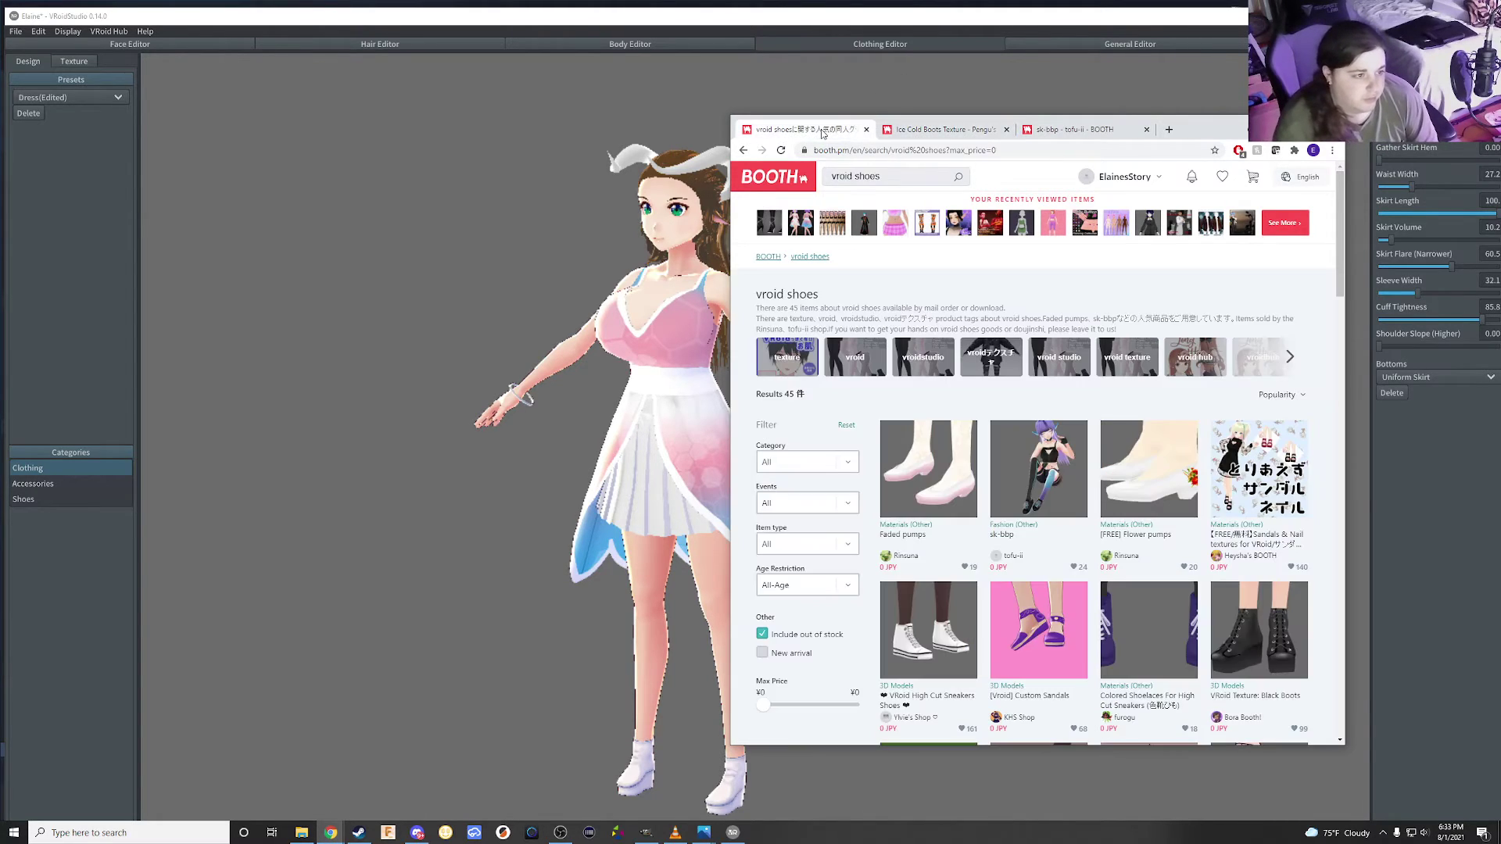
{"action": "left_click", "coordinate": [1007, 130]}
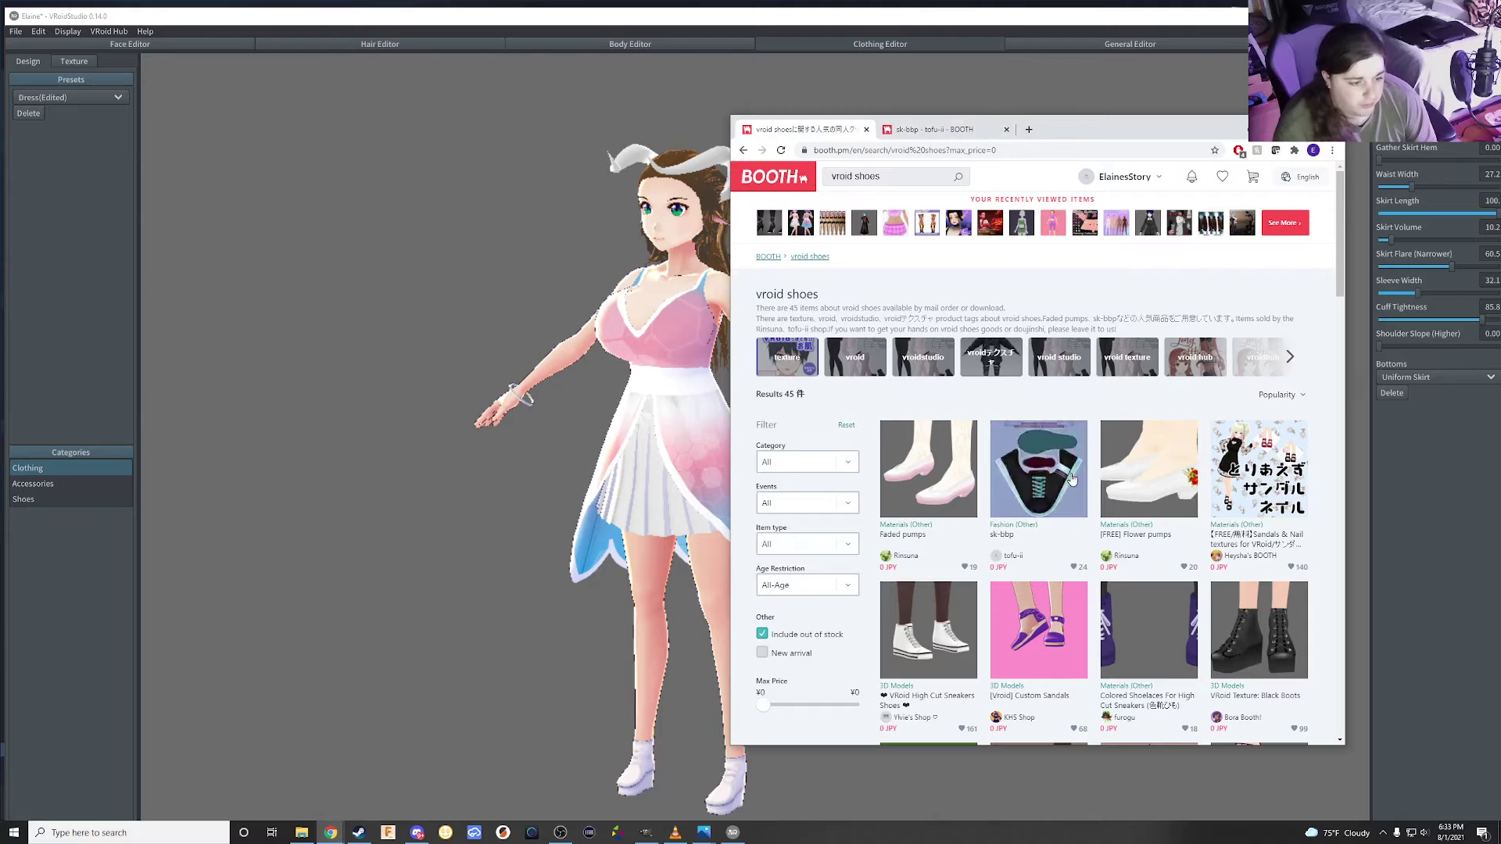
{"action": "scroll", "coordinate": [922, 519], "scroll_direction": "down", "scroll_amount": 3}
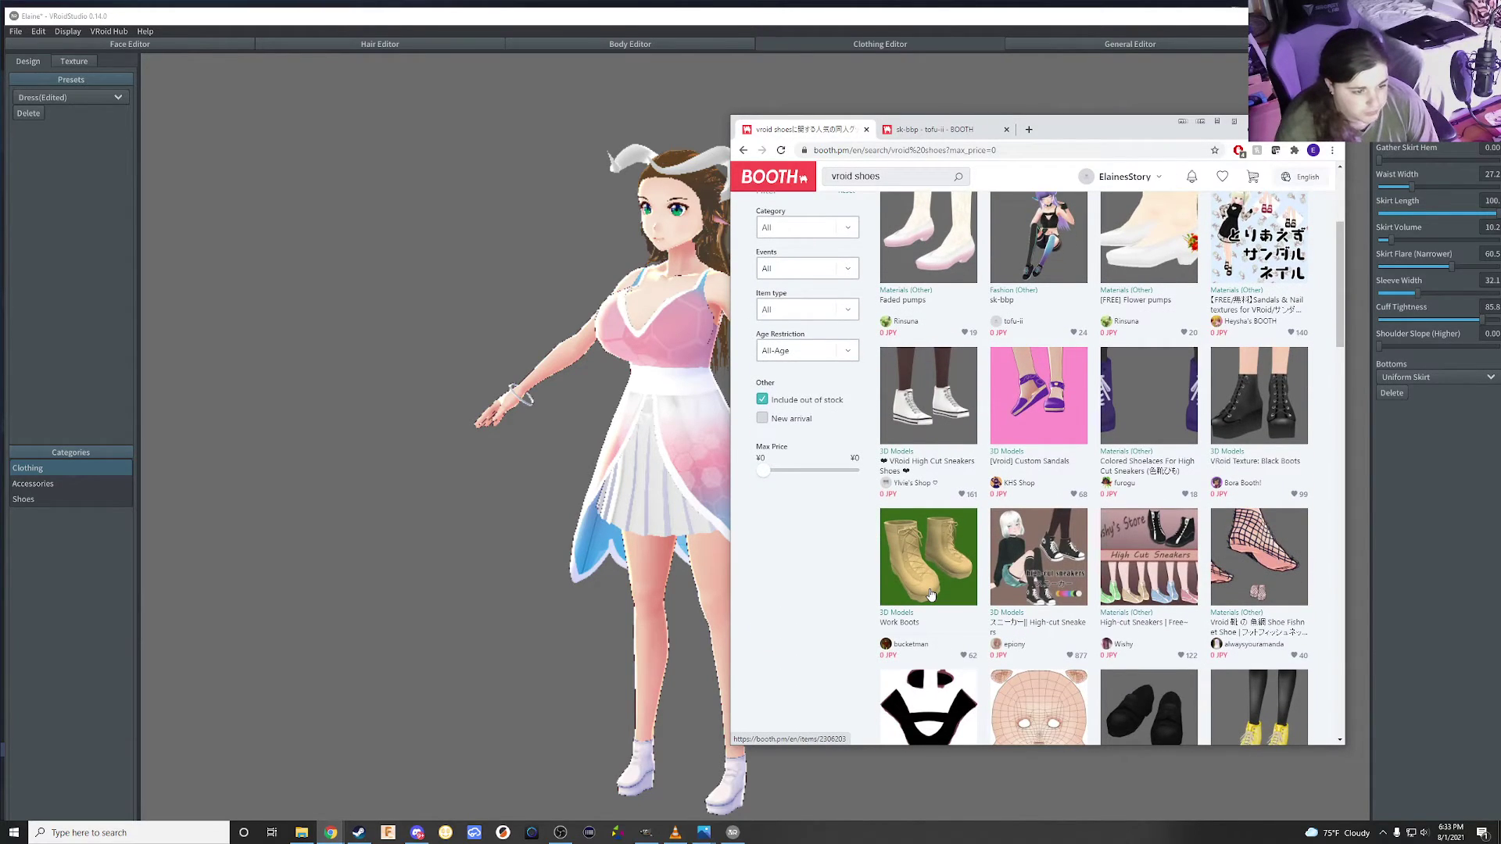
{"action": "scroll", "coordinate": [931, 595], "scroll_direction": "down", "scroll_amount": 2}
{"action": "scroll", "coordinate": [930, 595], "scroll_direction": "down", "scroll_amount": 2}
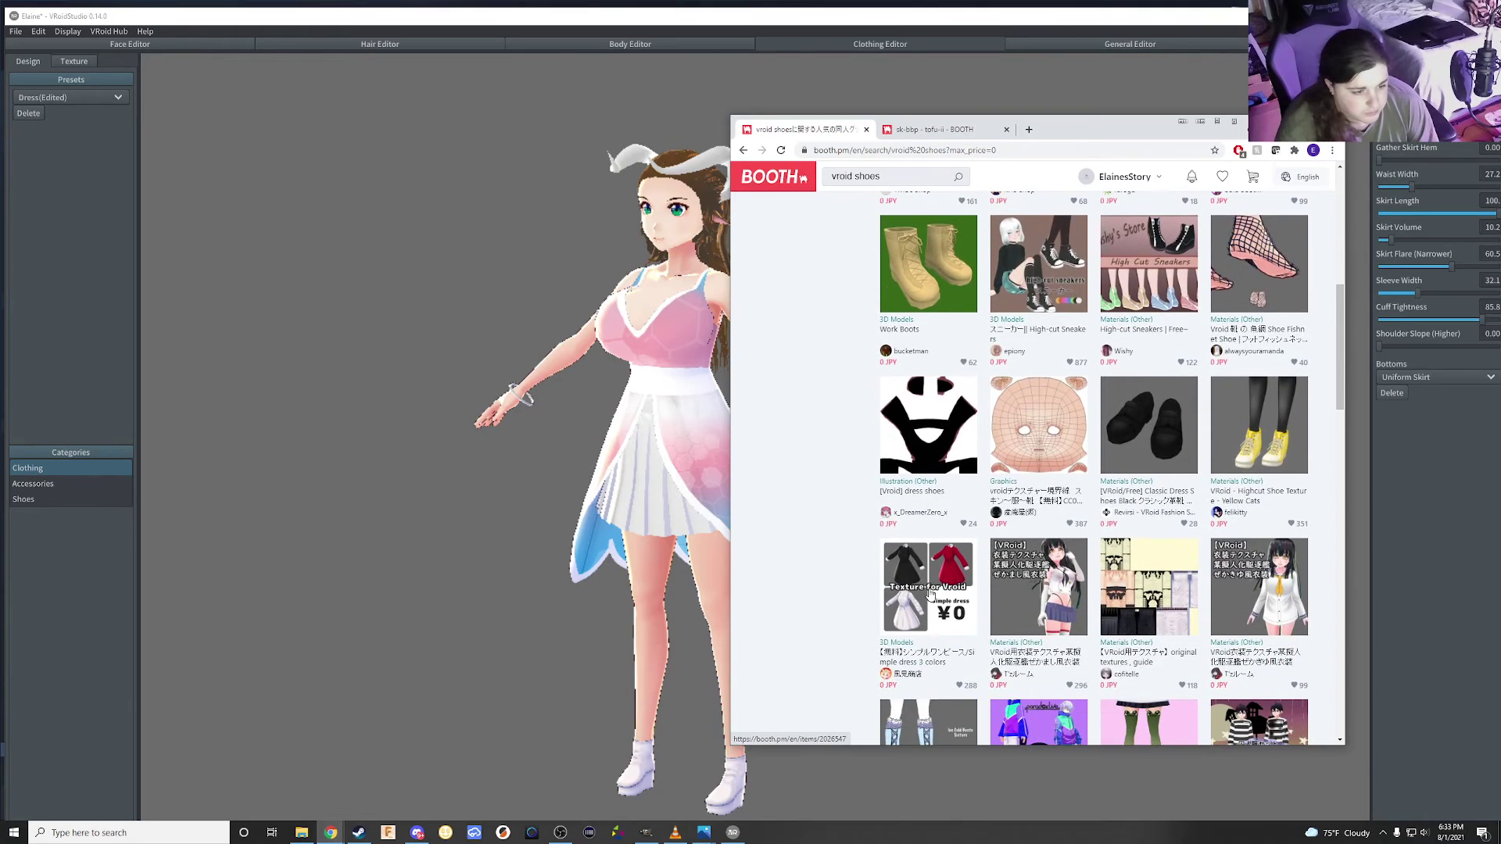
{"action": "scroll", "coordinate": [930, 595], "scroll_direction": "down", "scroll_amount": 2}
{"action": "scroll", "coordinate": [929, 594], "scroll_direction": "down", "scroll_amount": 1}
{"action": "scroll", "coordinate": [924, 592], "scroll_direction": "down", "scroll_amount": 2}
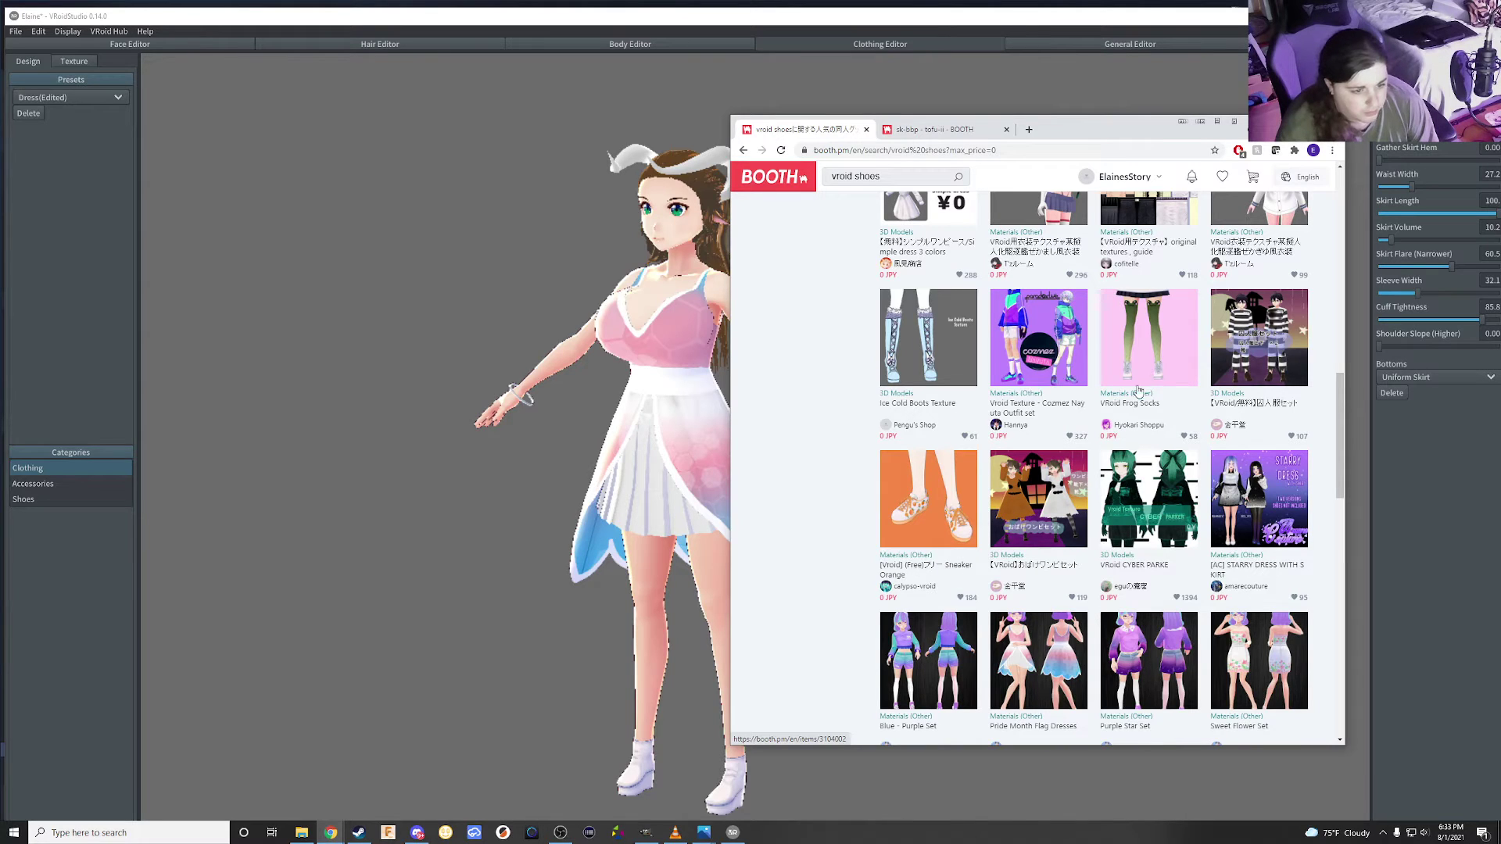
Scroll to the end of the free shoe results, then bring VRoid Studio back in front
{"action": "mouse_move", "coordinate": [927, 499]}
{"action": "scroll", "coordinate": [931, 544], "scroll_direction": "down", "scroll_amount": 2}
{"action": "scroll", "coordinate": [922, 555], "scroll_direction": "down", "scroll_amount": 3}
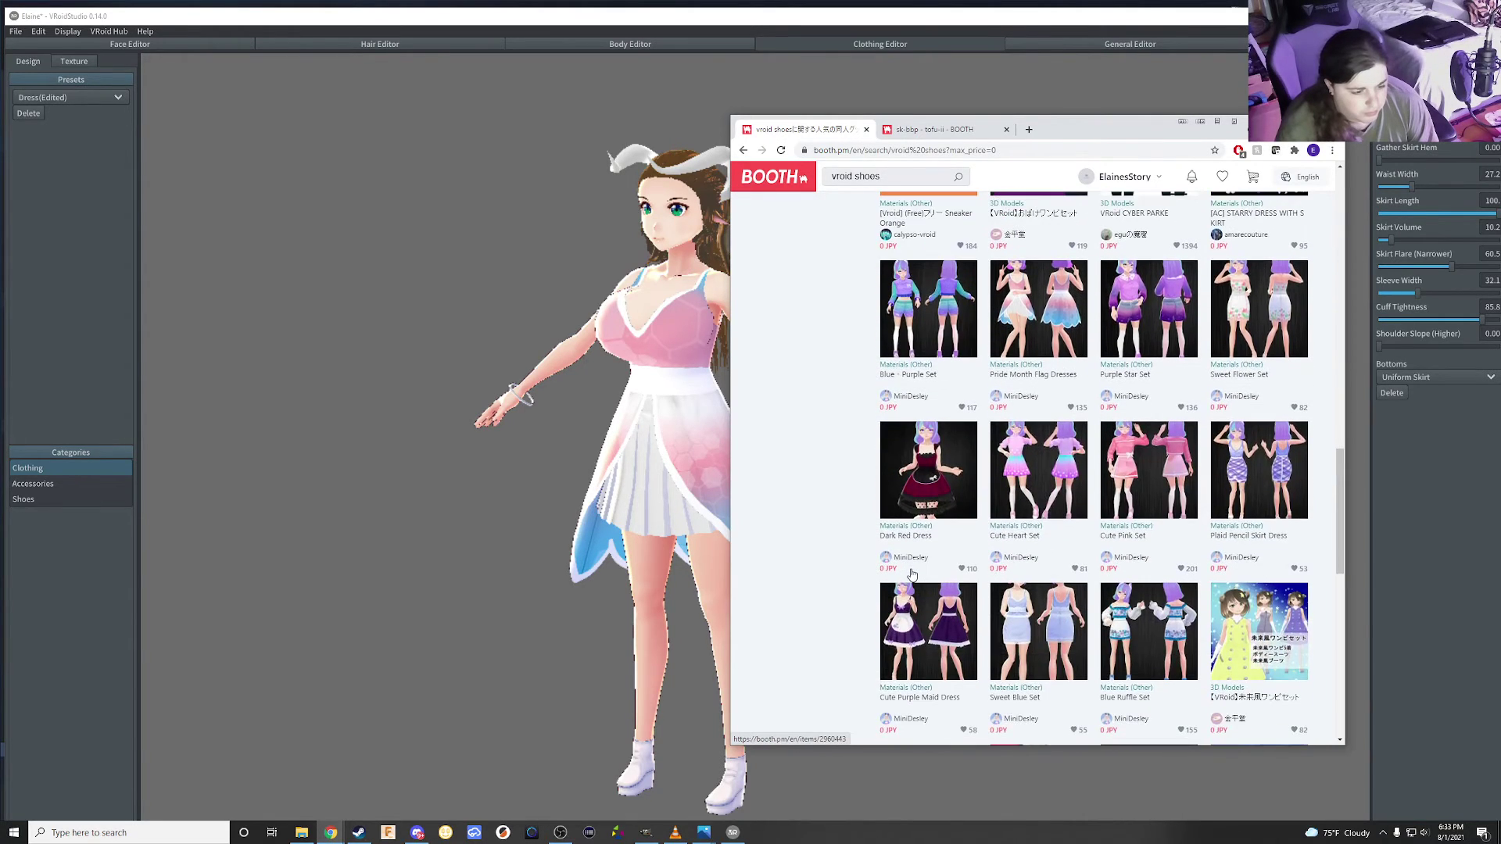
{"action": "scroll", "coordinate": [911, 566], "scroll_direction": "down", "scroll_amount": 1}
{"action": "scroll", "coordinate": [900, 579], "scroll_direction": "down", "scroll_amount": 3}
{"action": "scroll", "coordinate": [899, 580], "scroll_direction": "down", "scroll_amount": 3}
{"action": "scroll", "coordinate": [883, 586], "scroll_direction": "up", "scroll_amount": 3}
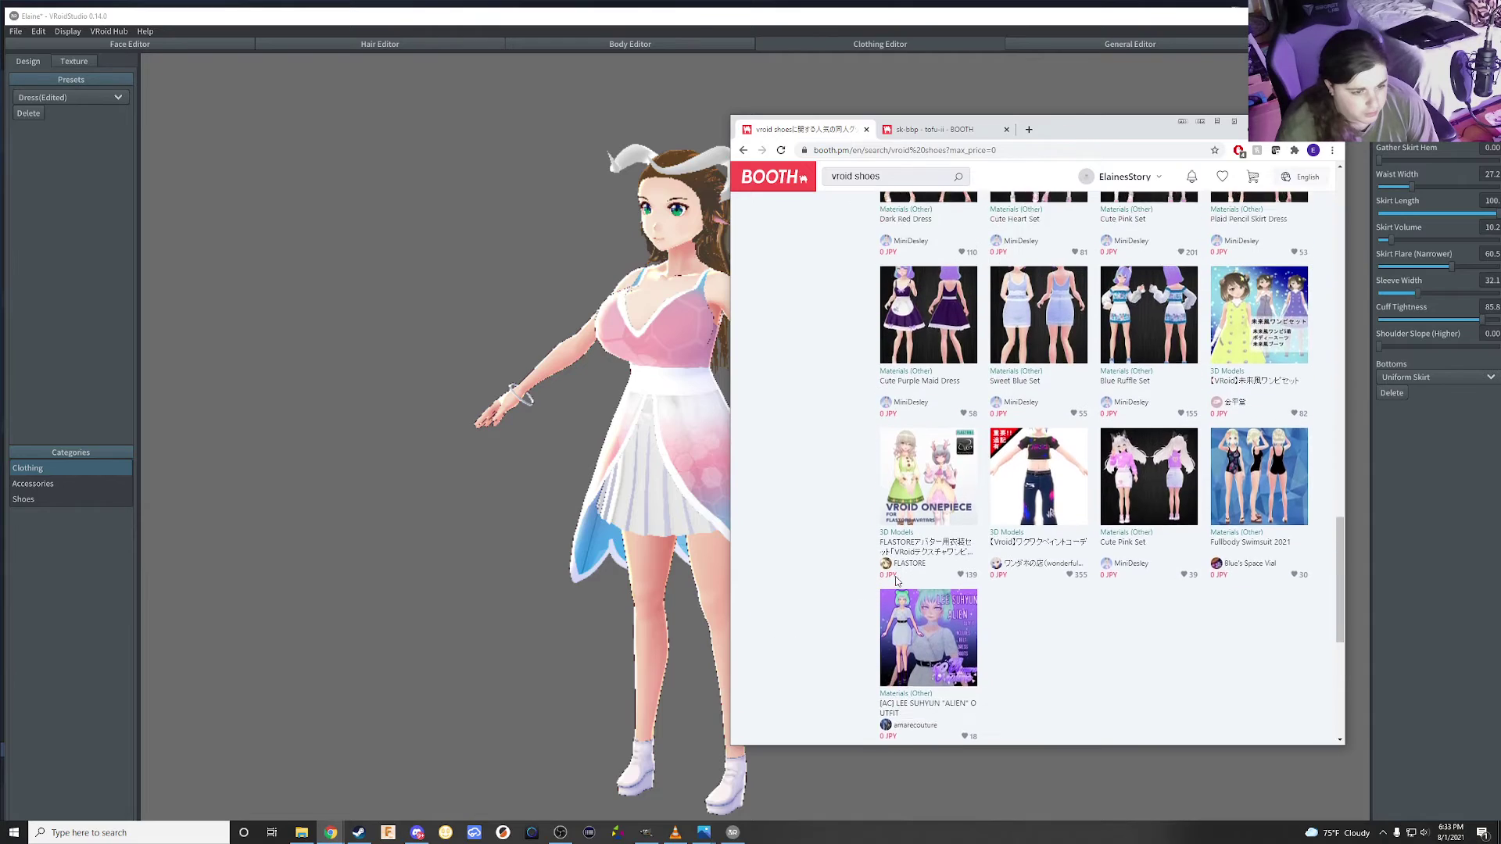
{"action": "scroll", "coordinate": [868, 592], "scroll_direction": "up", "scroll_amount": 1}
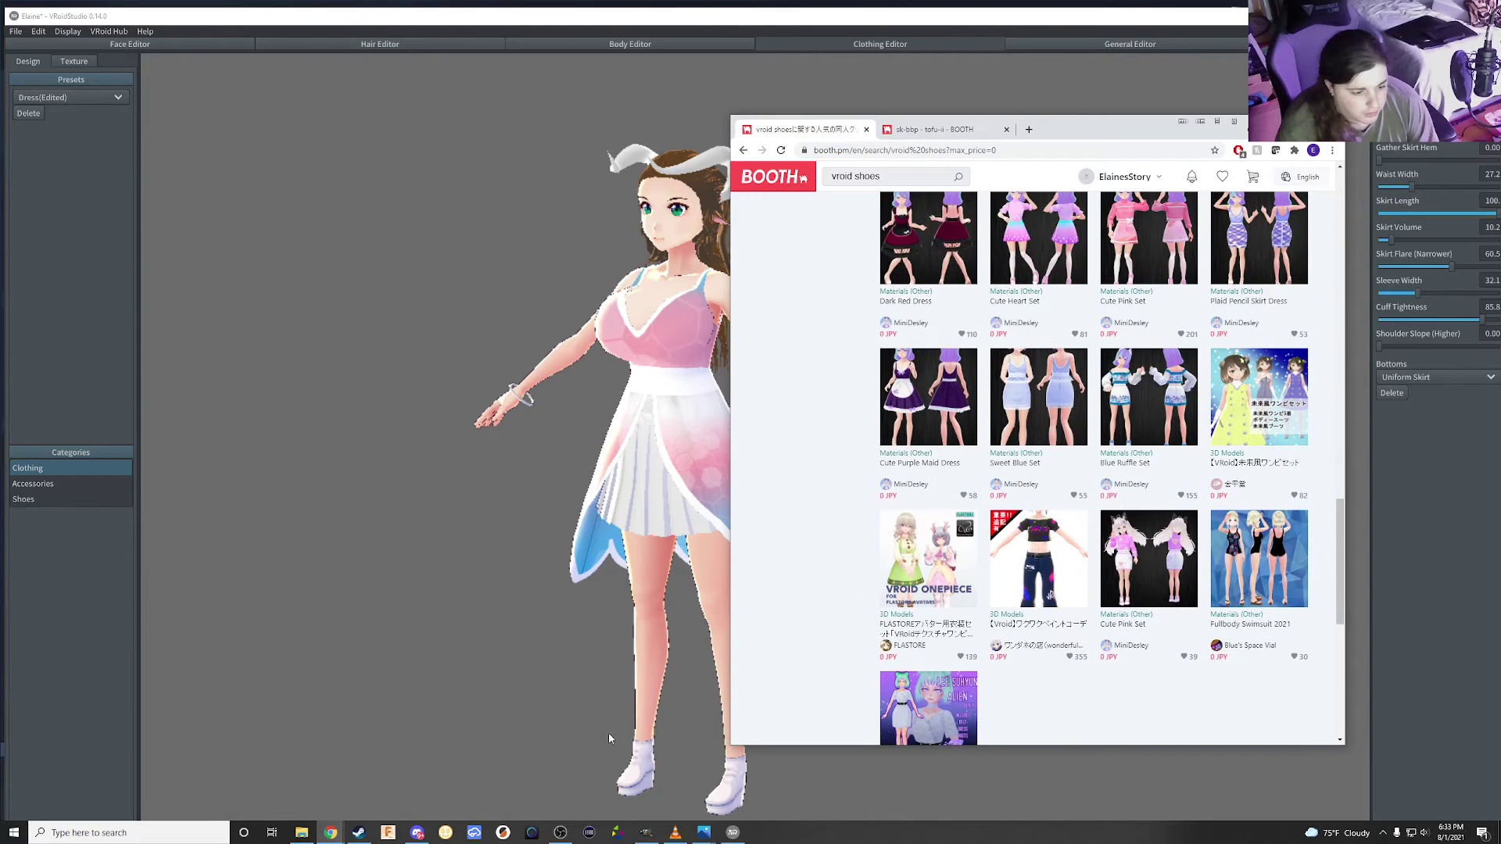
{"action": "left_click", "coordinate": [661, 729]}
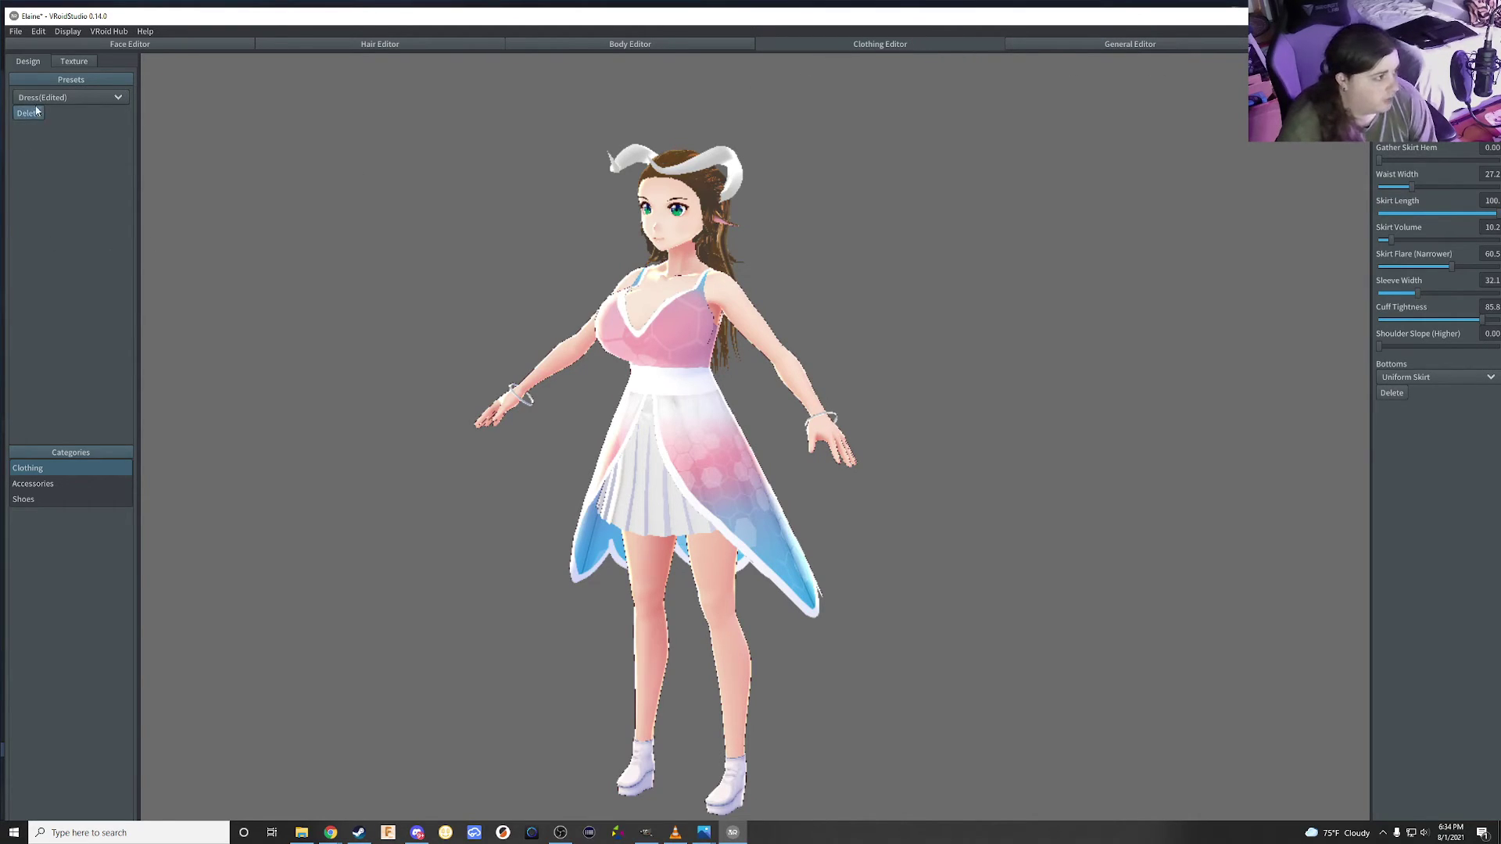
Give the model Heels from the Shoes category and inspect them
{"action": "left_click", "coordinate": [25, 488]}
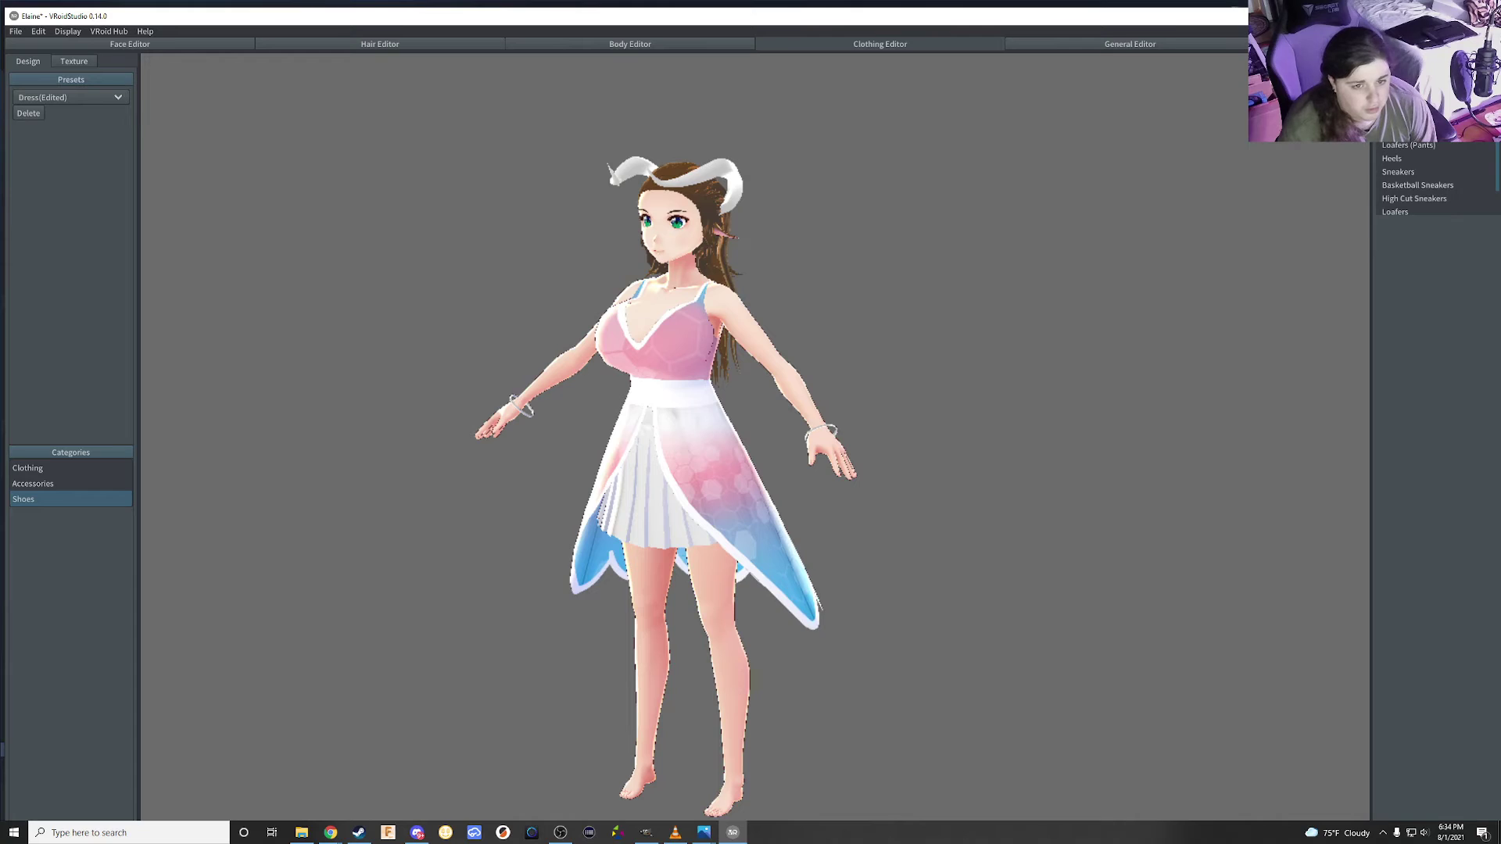
{"action": "left_click", "coordinate": [1396, 158]}
{"action": "mouse_move", "coordinate": [1110, 483]}
{"action": "right_mouse_down"}
{"action": "mouse_move", "coordinate": [945, 626]}
{"action": "mouse_move", "coordinate": [944, 695]}
{"action": "mouse_move", "coordinate": [895, 711]}
{"action": "mouse_move", "coordinate": [921, 694]}
{"action": "right_mouse_up"}
{"action": "scroll", "coordinate": [938, 618], "scroll_direction": "up", "scroll_amount": 2}
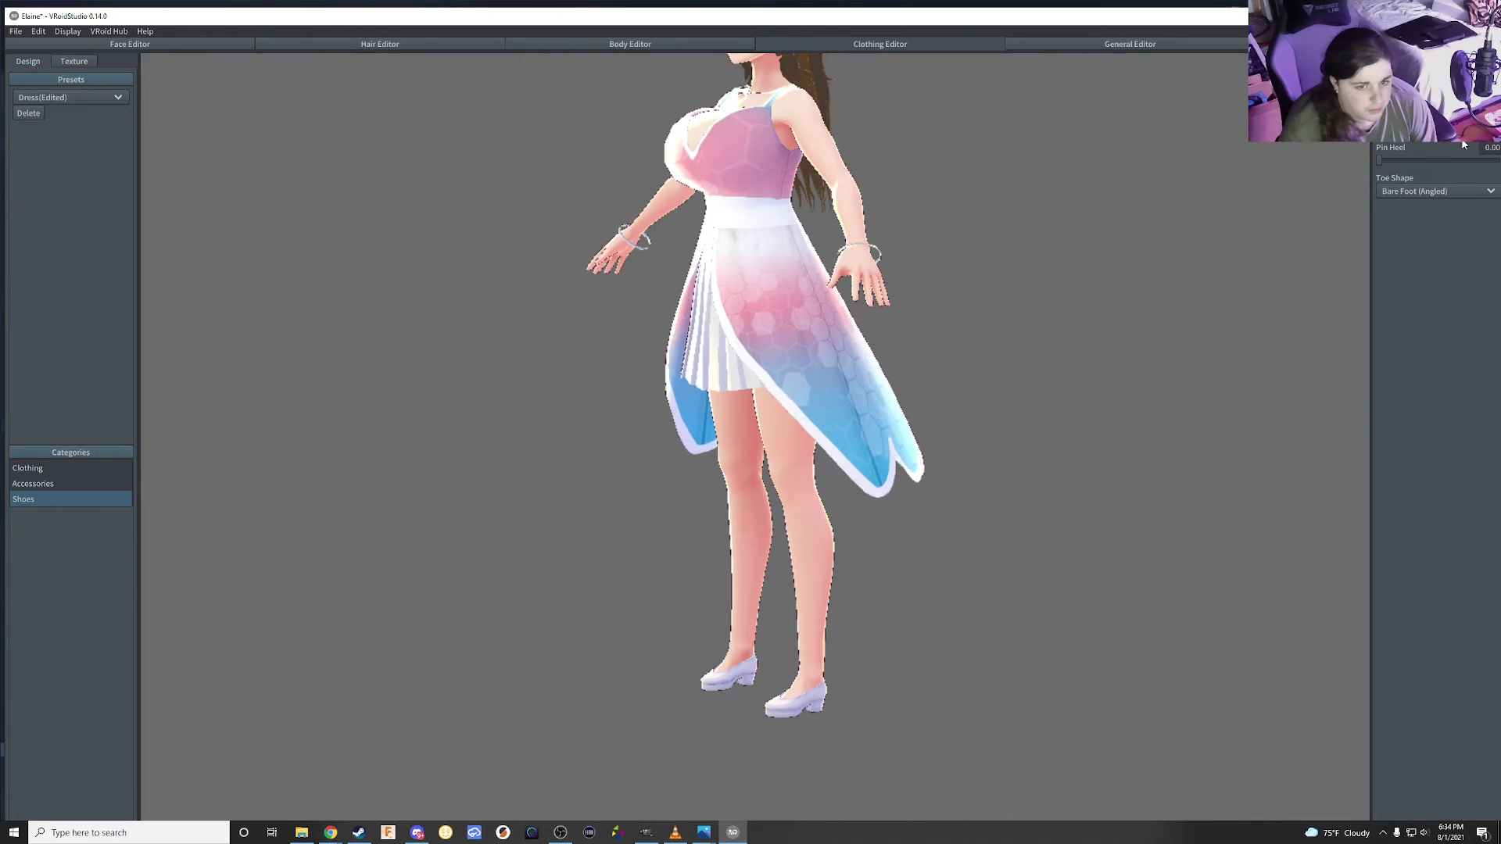
Raise the Pin Heel to 100 and set the toe shape to Socks (Angled)
{"action": "left_click_drag", "start_coordinate": [1442, 165], "coordinate": [1499, 163]}
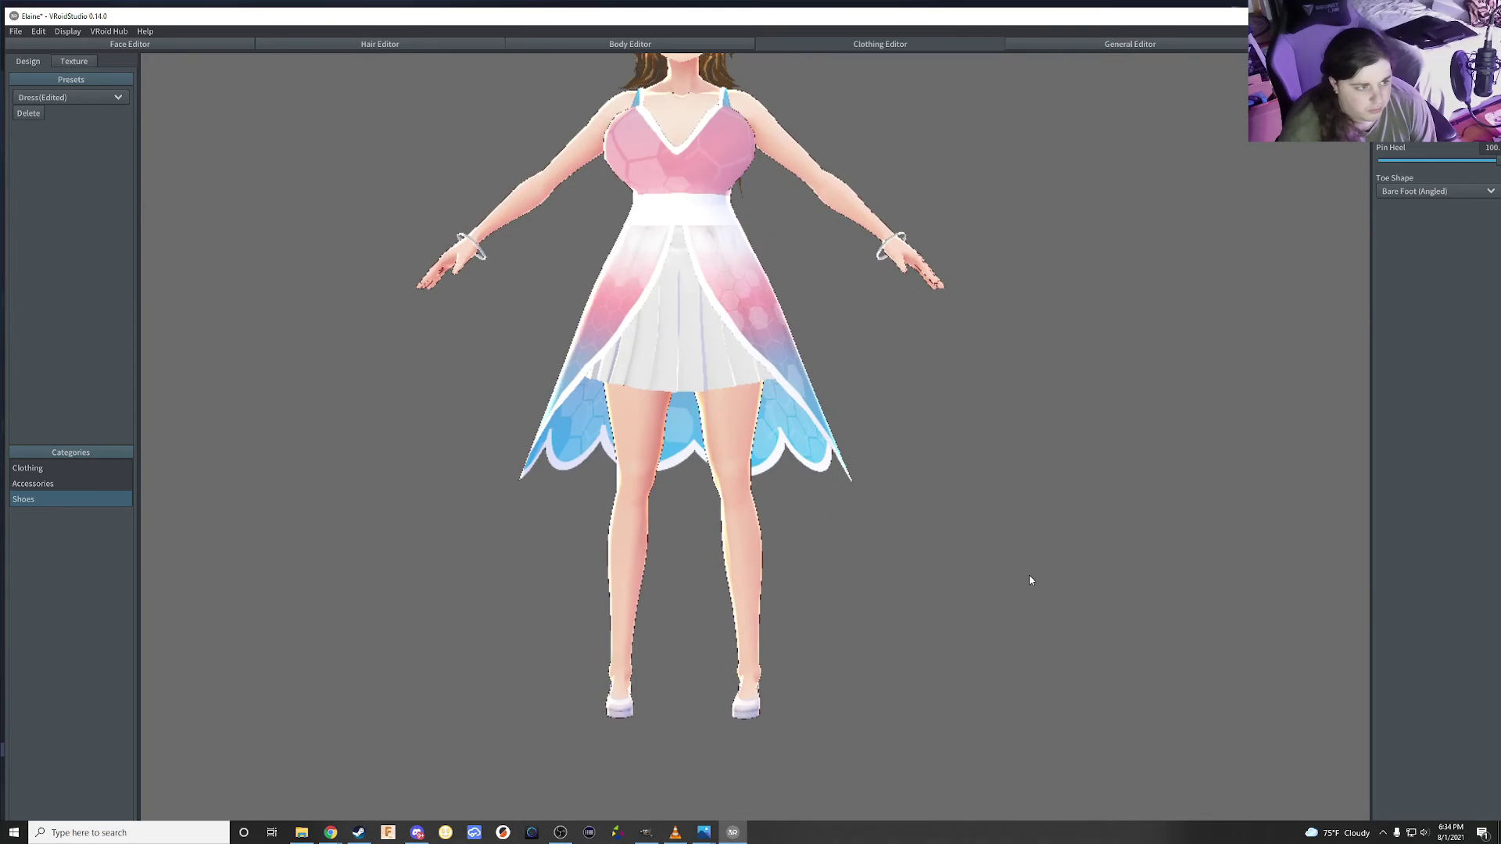
{"action": "scroll", "coordinate": [1029, 580], "scroll_direction": "down", "scroll_amount": 3}
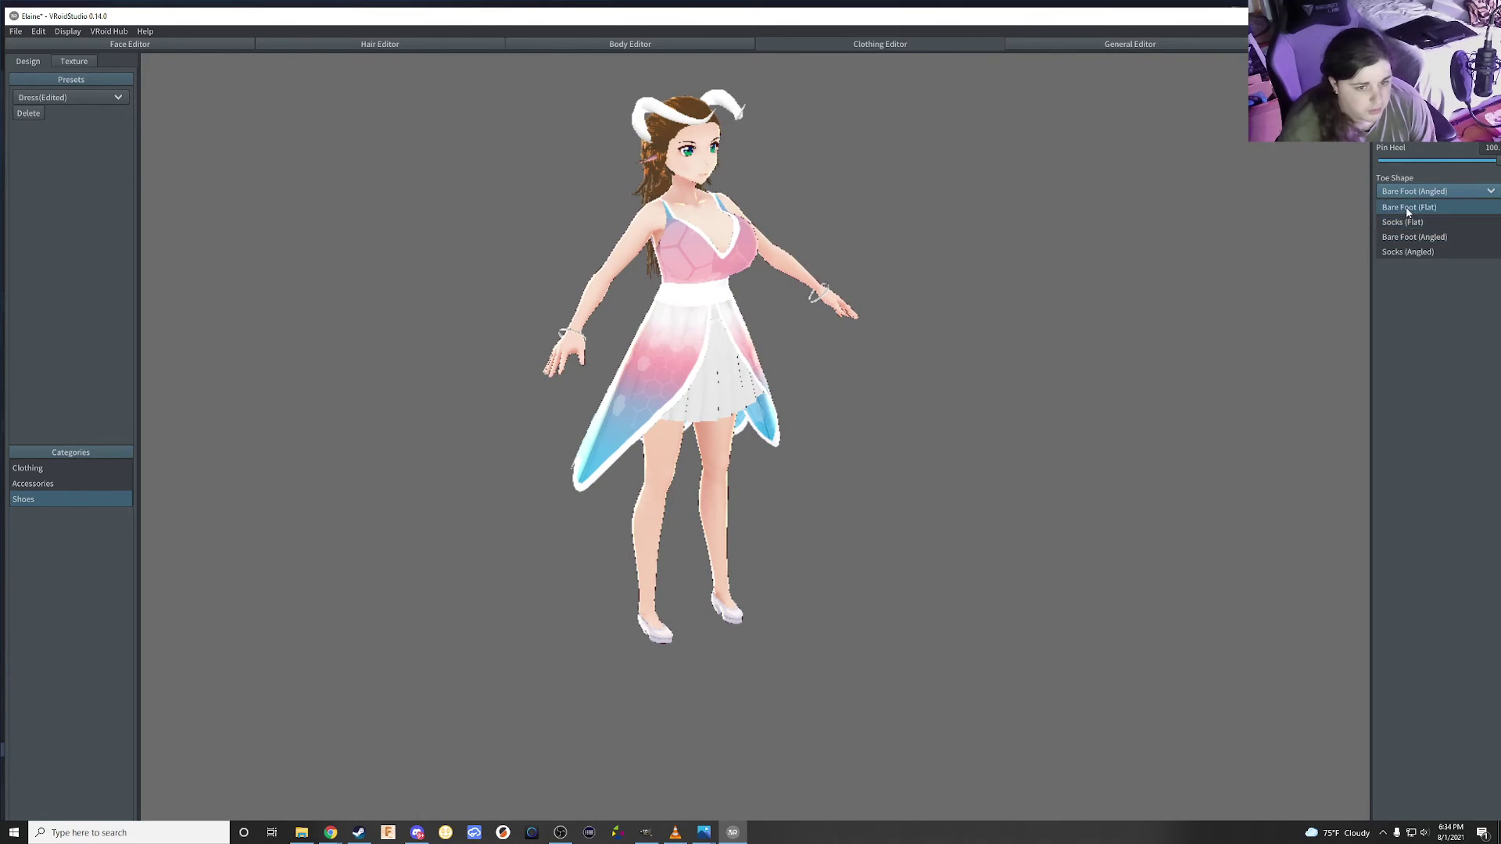
{"action": "left_click", "coordinate": [1407, 207]}
{"action": "left_click", "coordinate": [1408, 191]}
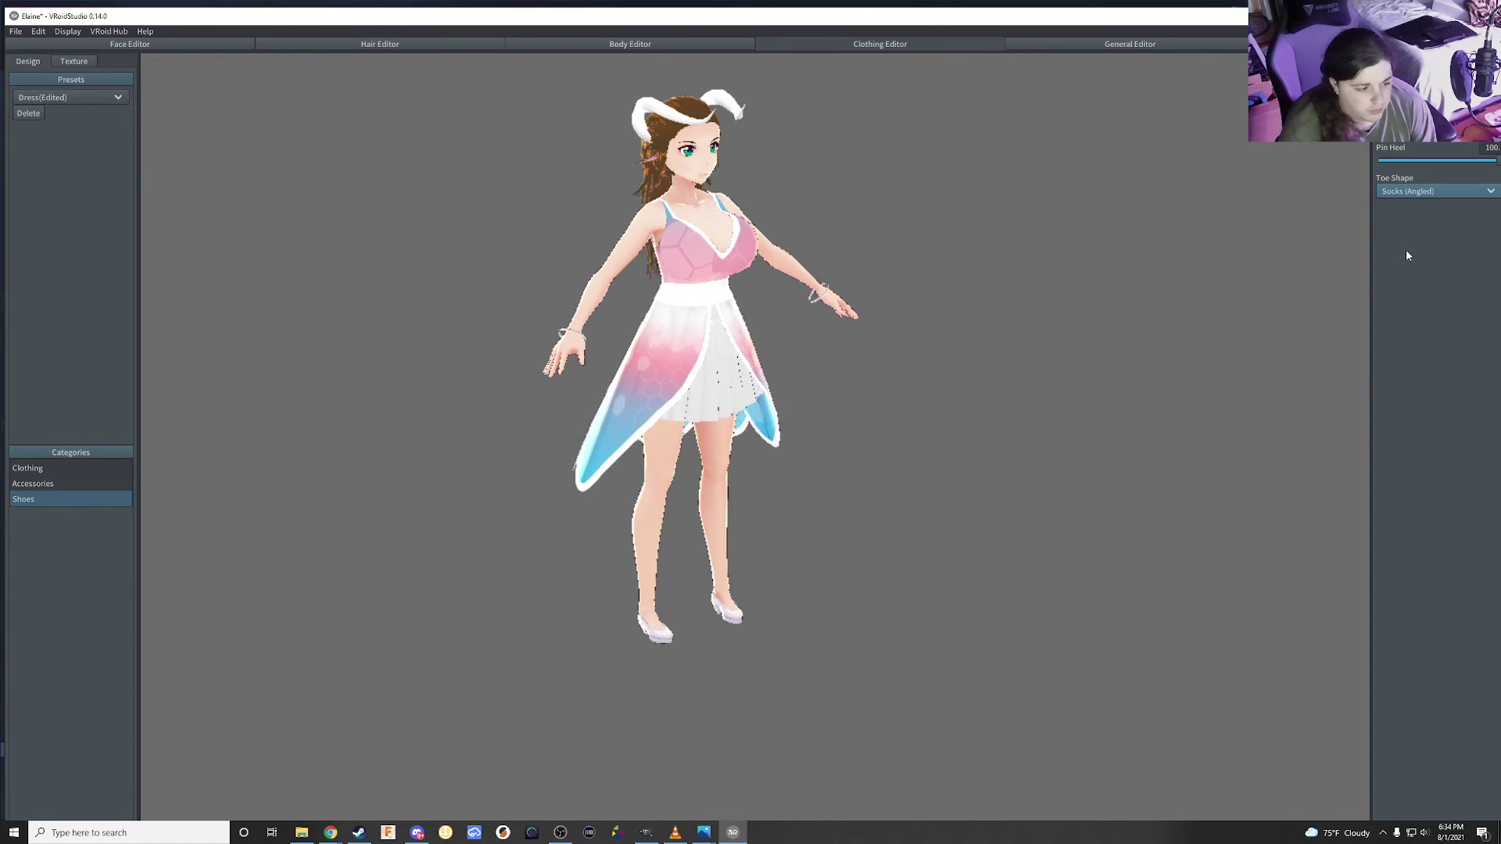
{"action": "scroll", "coordinate": [864, 573], "scroll_direction": "up", "scroll_amount": 2}
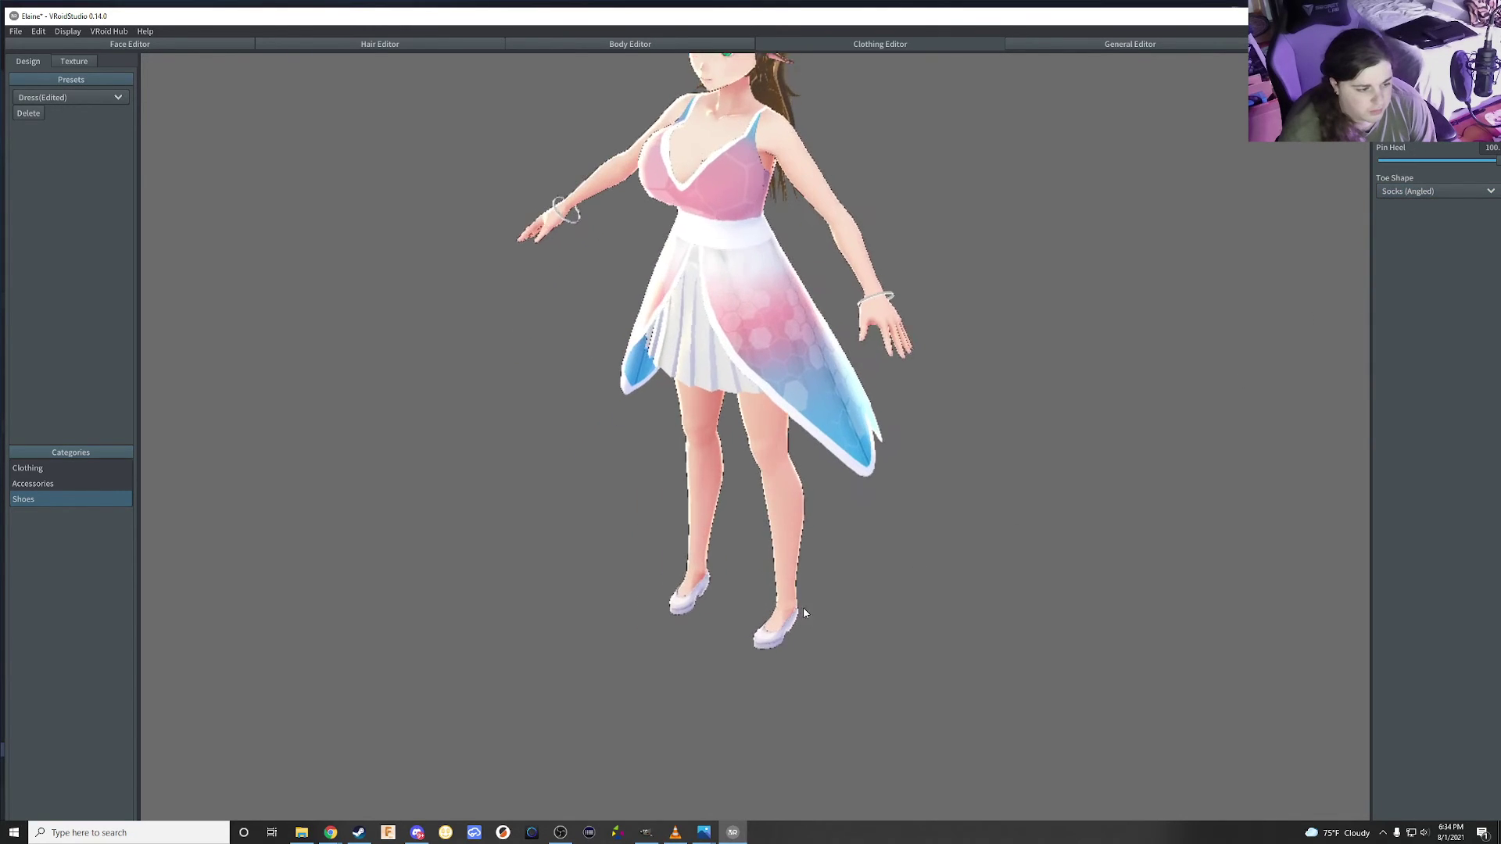
{"action": "scroll", "coordinate": [803, 607], "scroll_direction": "up", "scroll_amount": 3}
{"action": "middle_click_drag", "start_coordinate": [841, 665], "coordinate": [843, 622]}
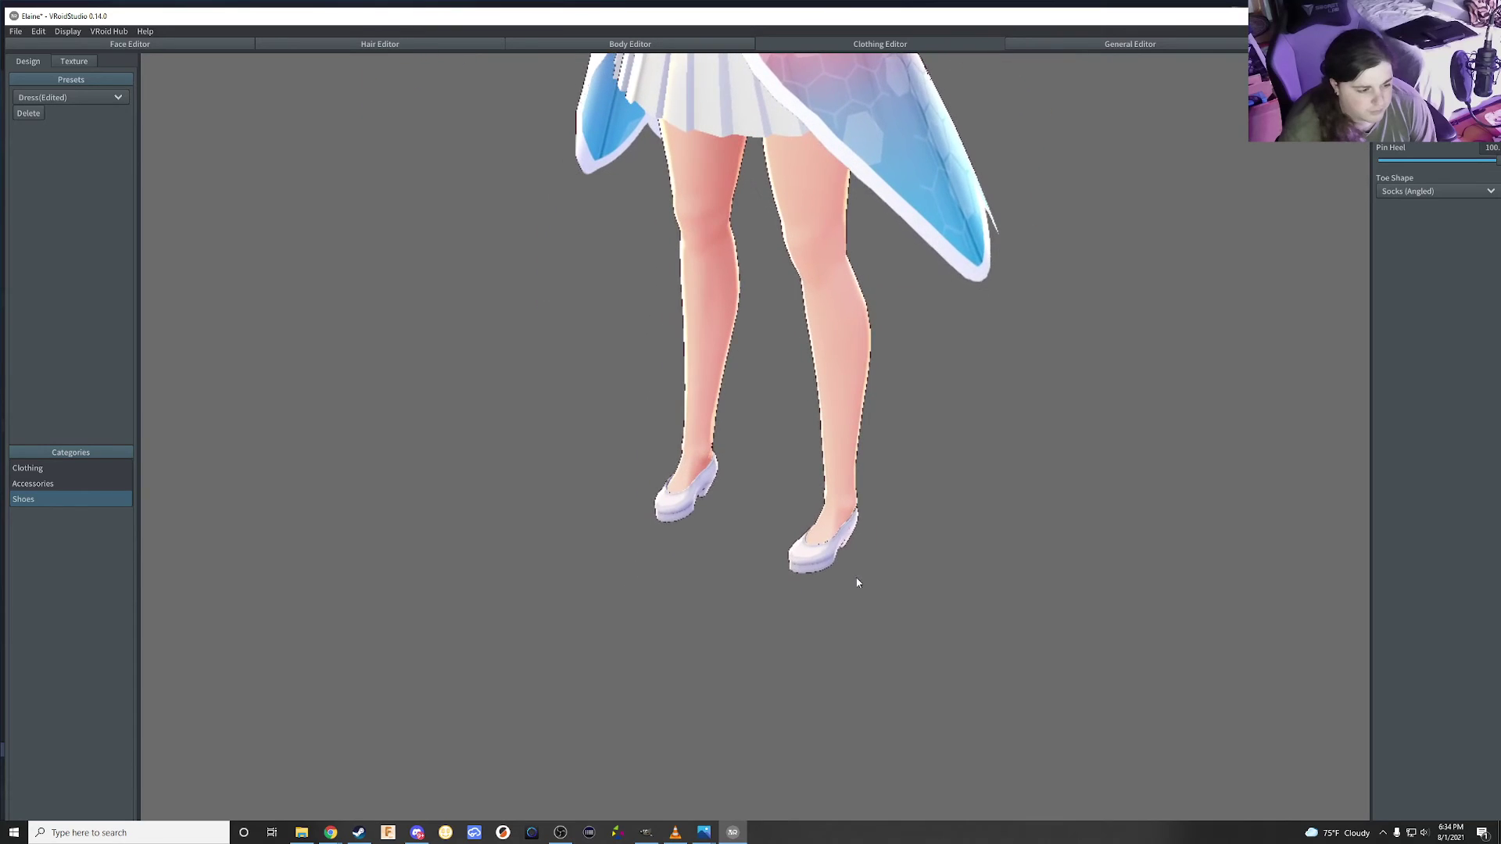
{"action": "right_click_drag", "start_coordinate": [842, 622], "coordinate": [896, 570]}
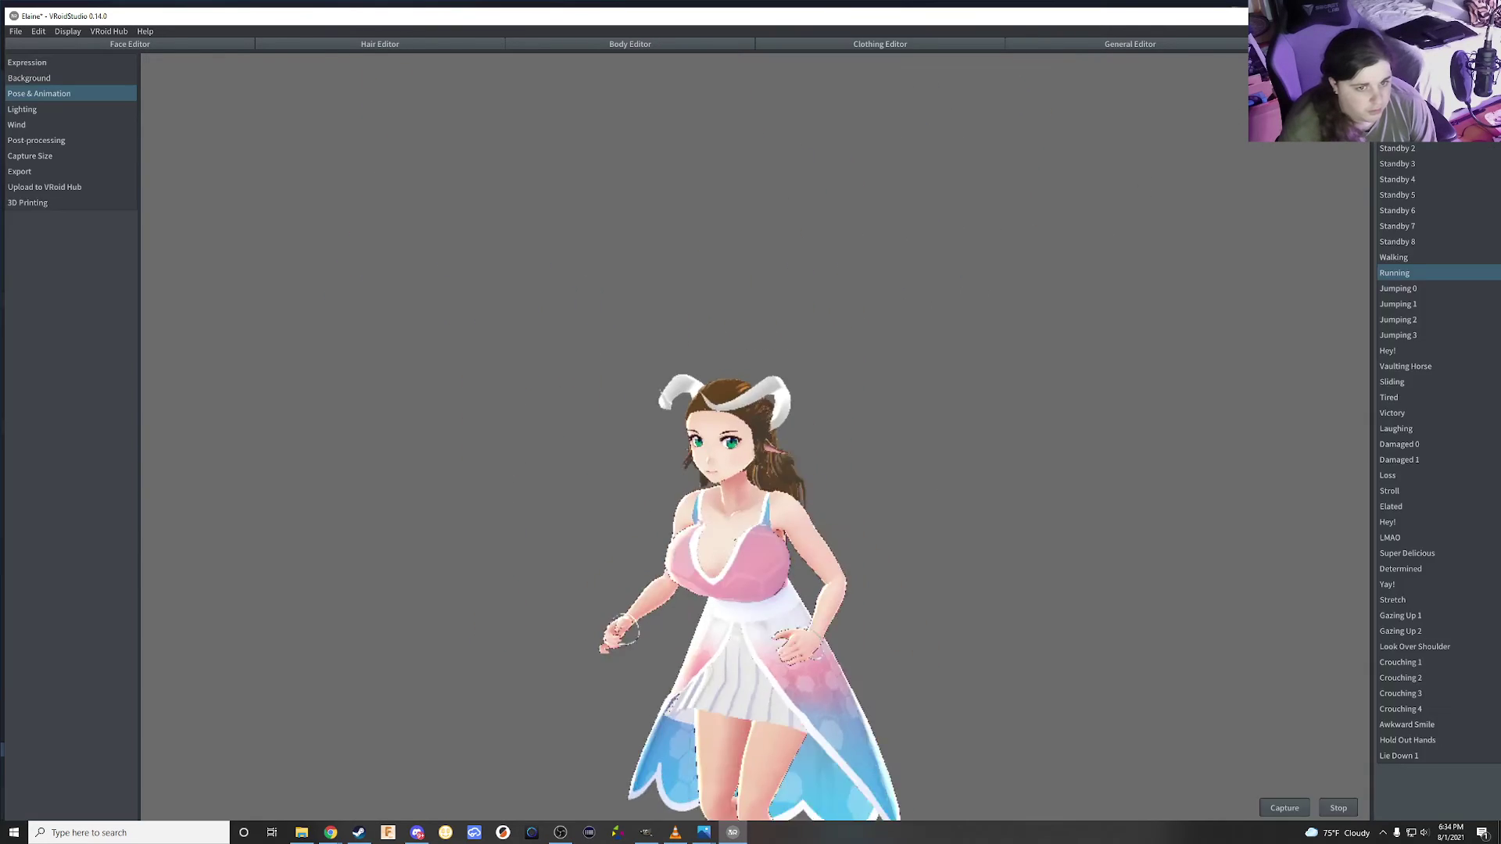
Orbit around the running model to view it from the side and front
{"action": "mouse_move", "coordinate": [938, 547]}
{"action": "right_mouse_down"}
{"action": "mouse_move", "coordinate": [936, 487]}
{"action": "mouse_move", "coordinate": [877, 541]}
{"action": "right_mouse_up"}
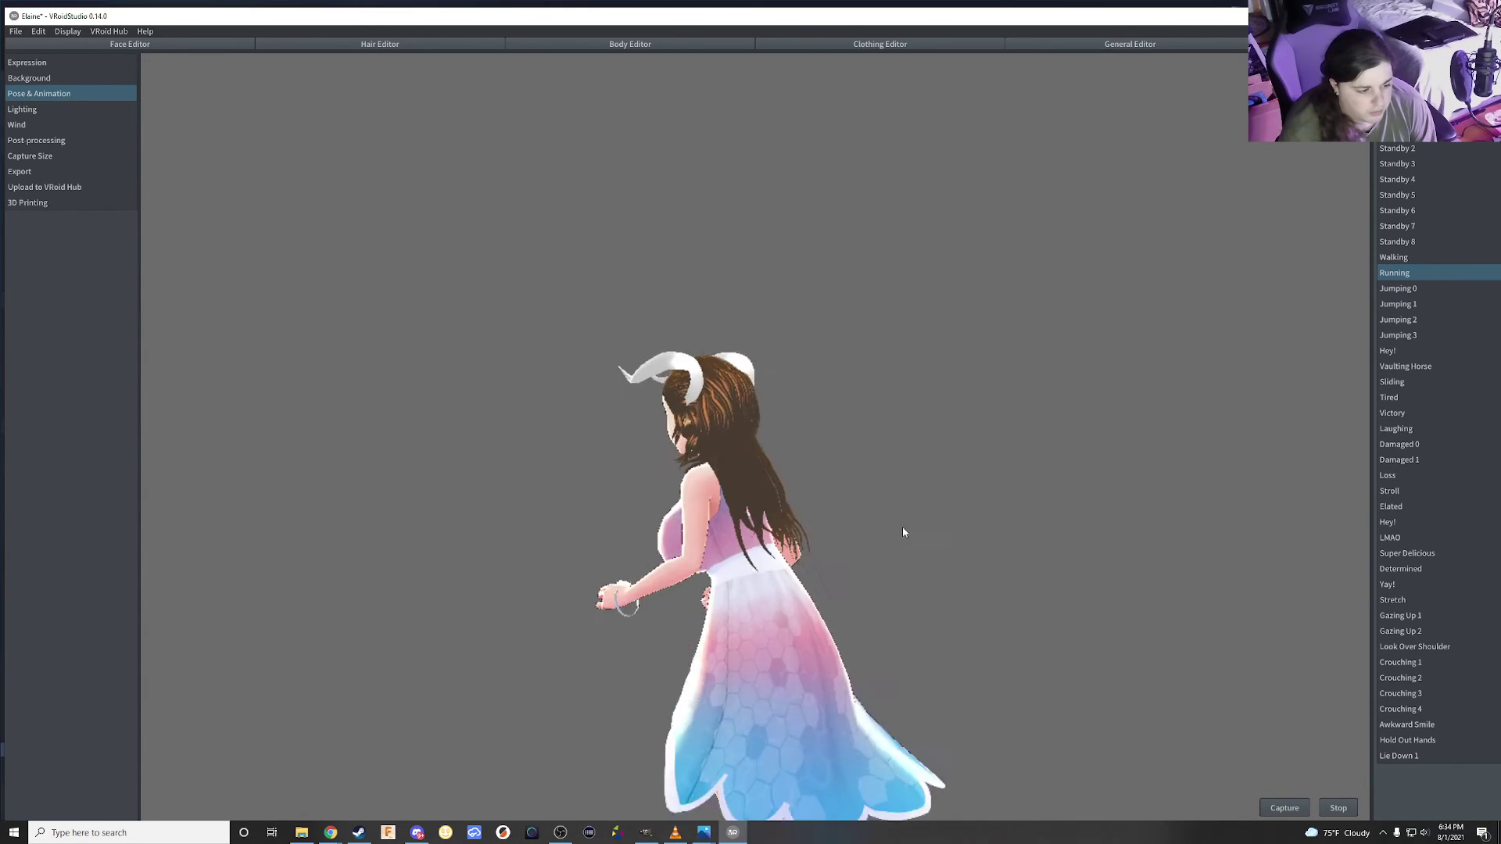
{"action": "middle_click_drag", "start_coordinate": [905, 529], "coordinate": [961, 409]}
{"action": "right_click_drag", "start_coordinate": [877, 467], "coordinate": [988, 463]}
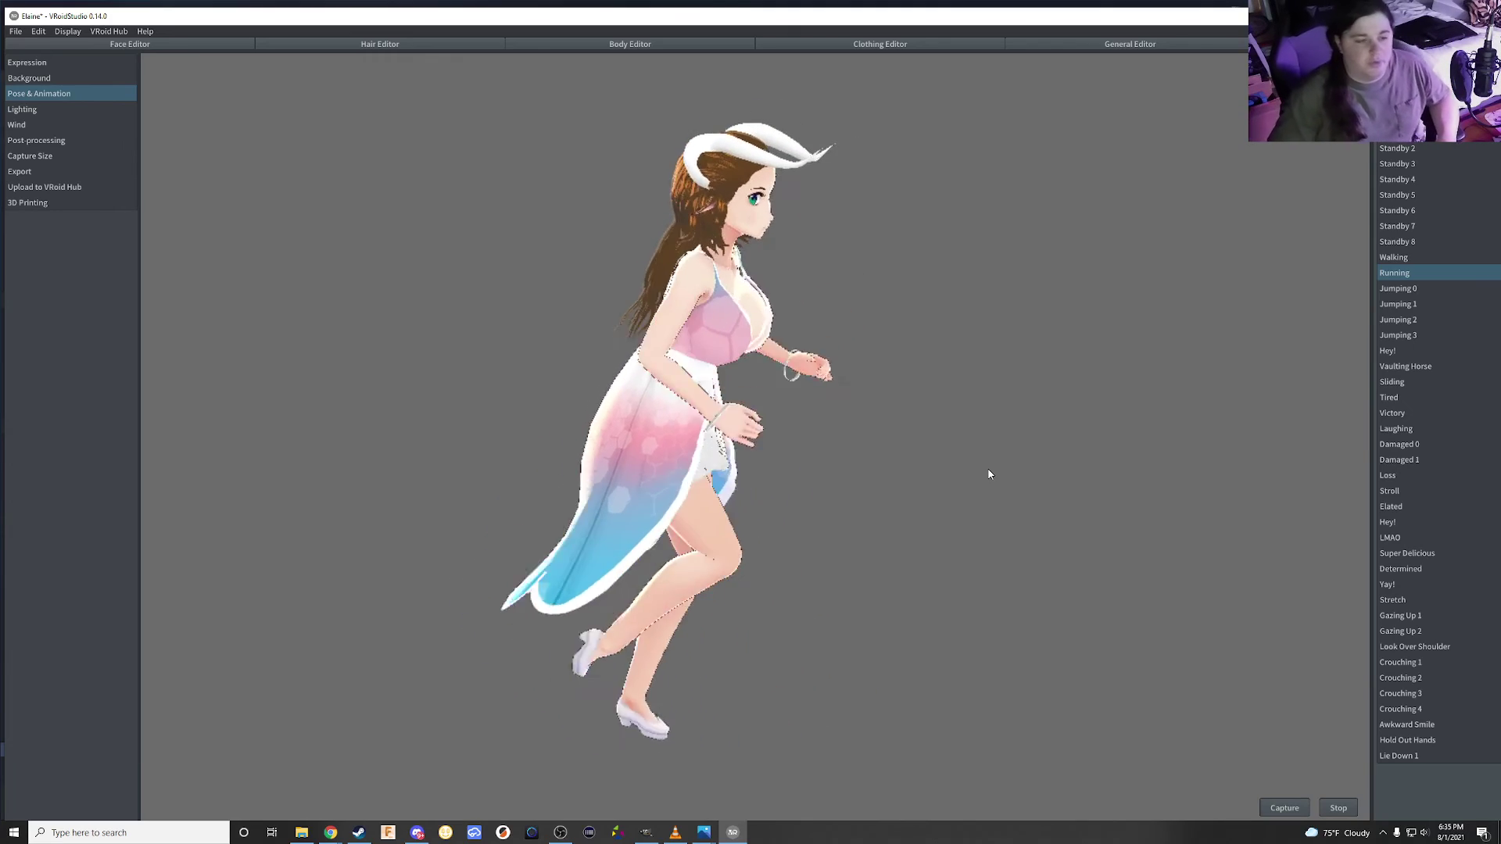
{"action": "mouse_move", "coordinate": [985, 476]}
{"action": "left_mouse_down"}
{"action": "mouse_move", "coordinate": [938, 419]}
{"action": "mouse_move", "coordinate": [799, 419]}
{"action": "left_mouse_up"}
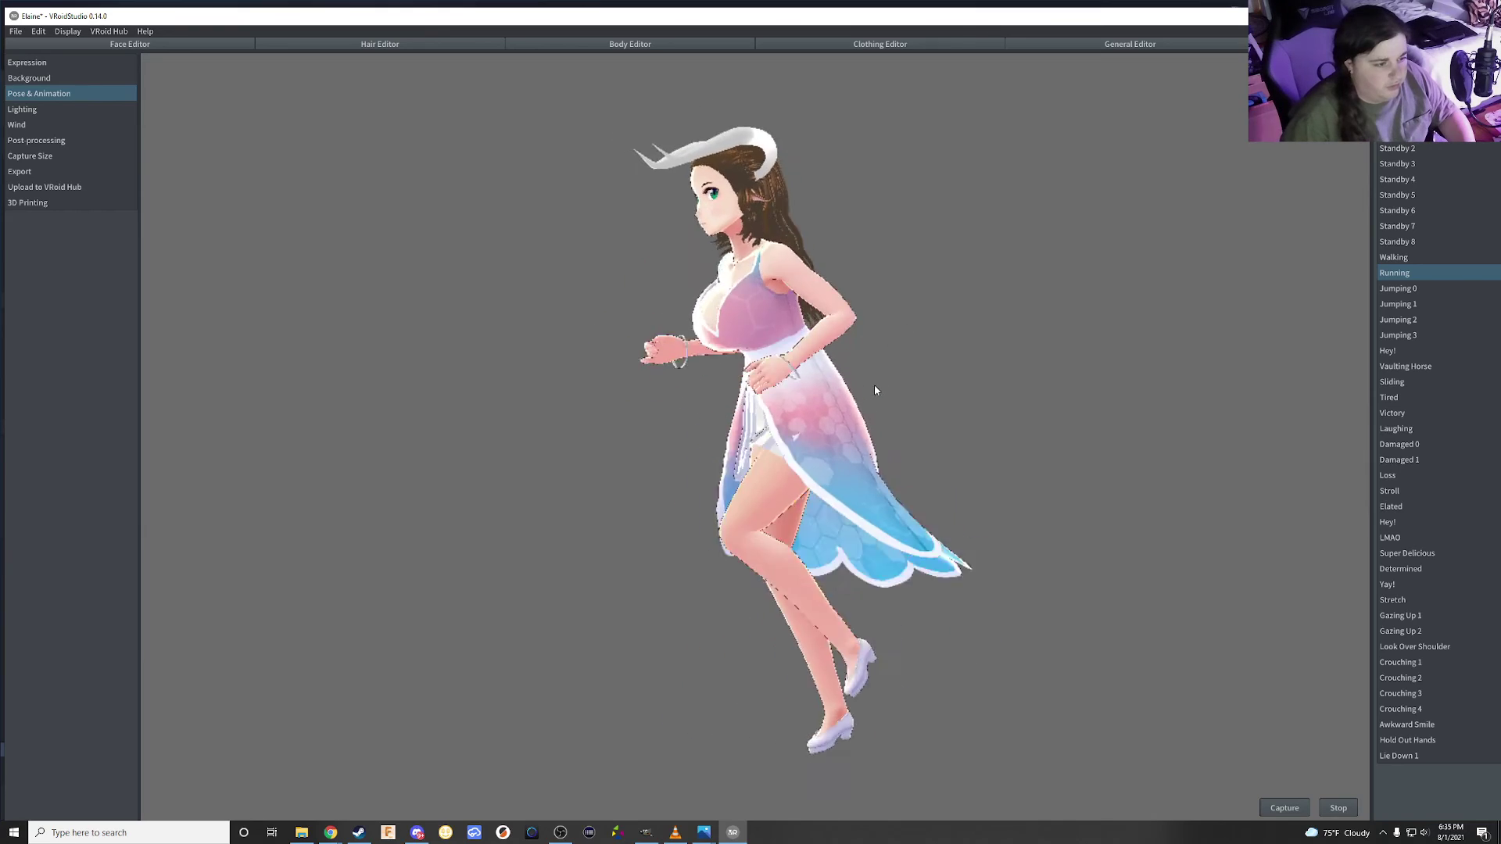
{"action": "mouse_move", "coordinate": [860, 399]}
{"action": "right_mouse_down"}
{"action": "mouse_move", "coordinate": [920, 401]}
{"action": "mouse_move", "coordinate": [879, 405]}
{"action": "right_mouse_up"}
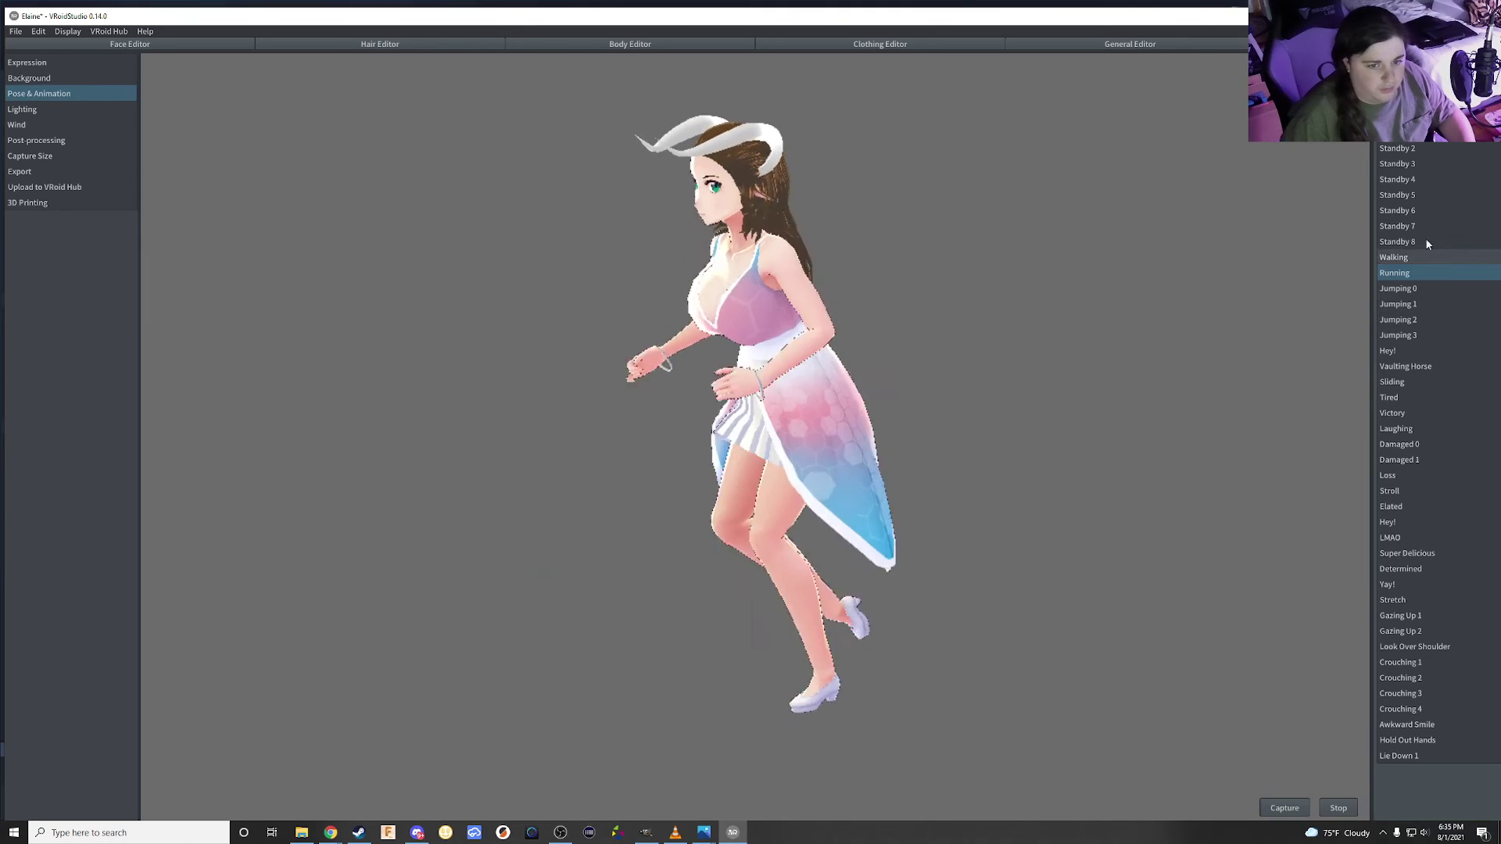
Stop the Running animation, frame the standing model from the front, and start a capture
{"action": "left_click", "coordinate": [1395, 273]}
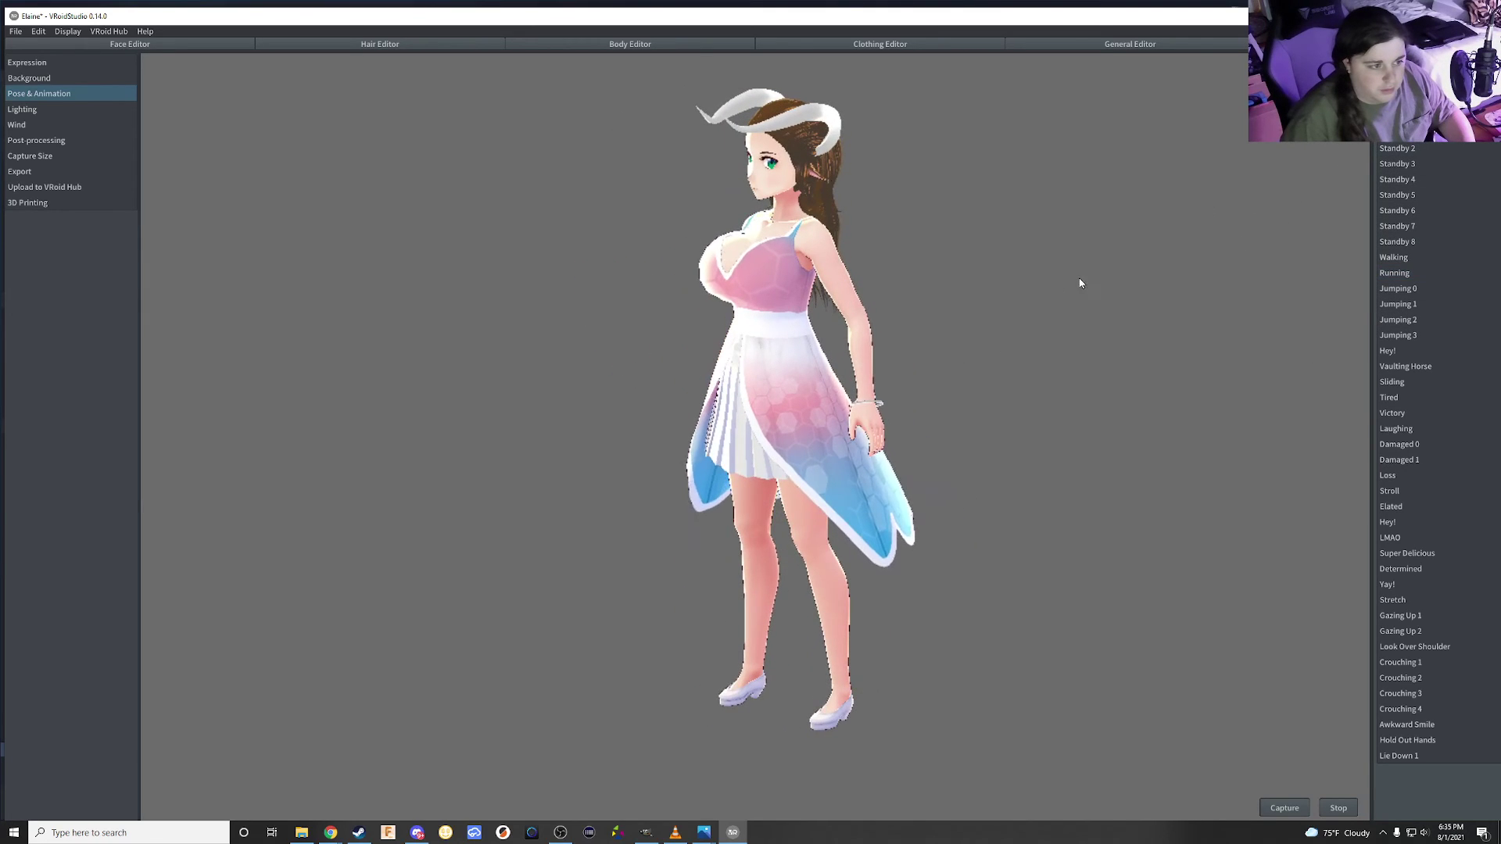
{"action": "scroll", "coordinate": [1036, 289], "scroll_direction": "up", "scroll_amount": 2}
{"action": "scroll", "coordinate": [1027, 292], "scroll_direction": "up", "scroll_amount": 2}
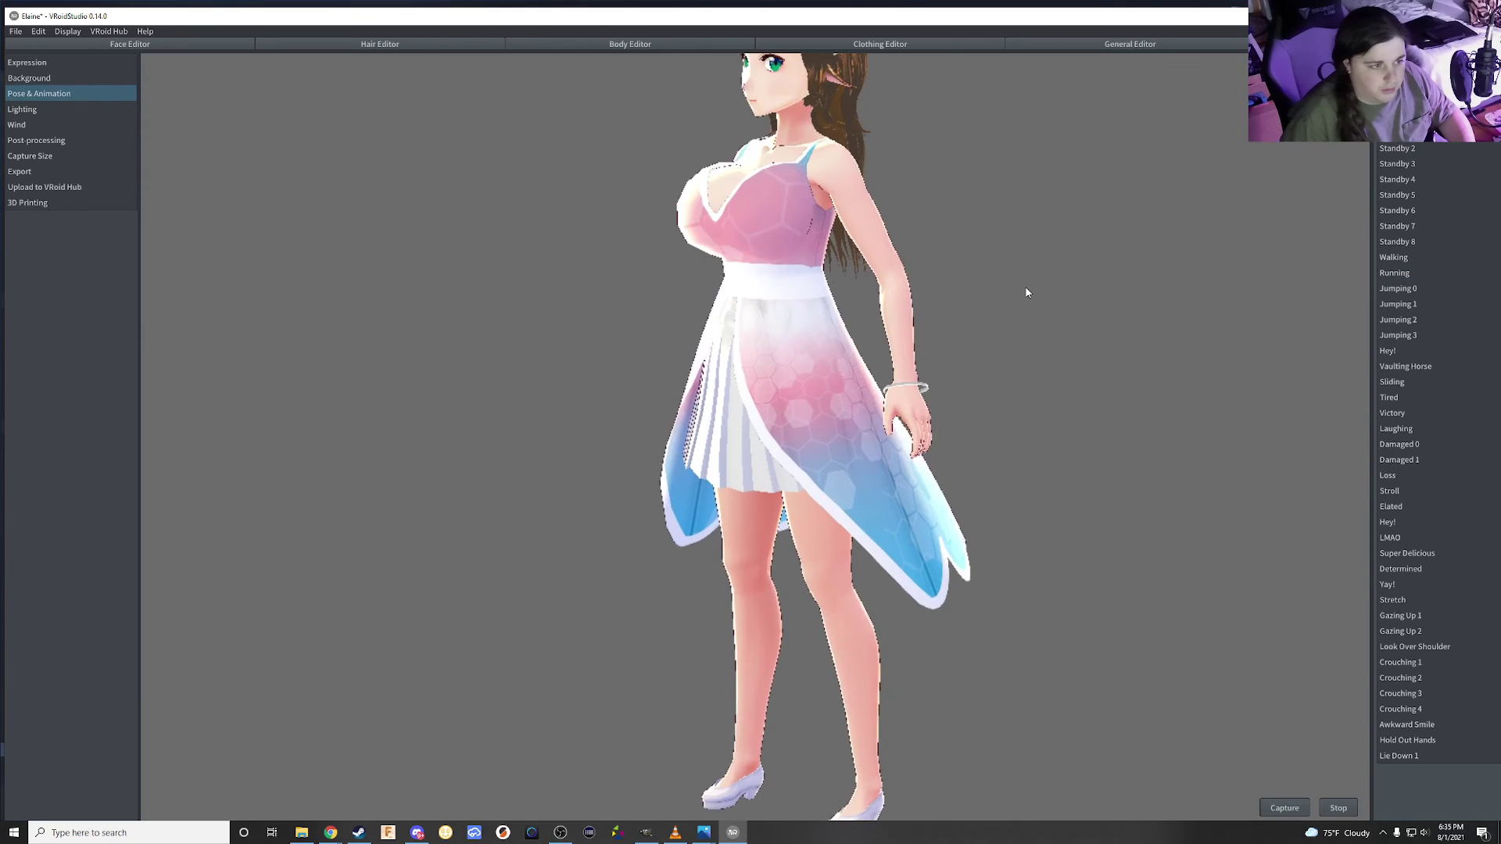
{"action": "right_click_drag", "start_coordinate": [1027, 293], "coordinate": [1057, 282]}
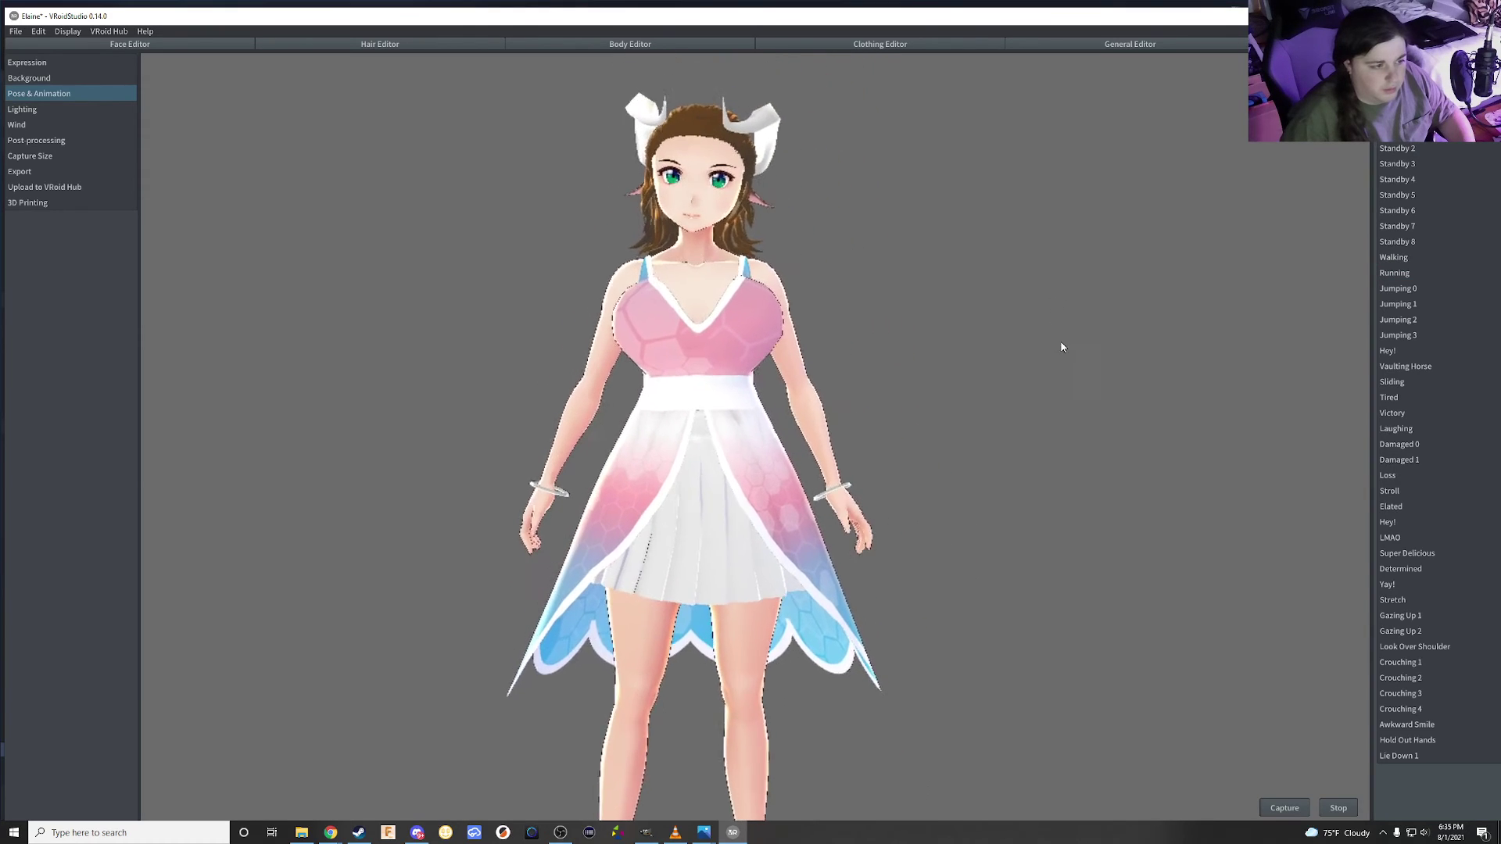
{"action": "scroll", "coordinate": [1071, 336], "scroll_direction": "down", "scroll_amount": 1}
{"action": "scroll", "coordinate": [1062, 352], "scroll_direction": "down", "scroll_amount": 2}
{"action": "scroll", "coordinate": [1002, 412], "scroll_direction": "down", "scroll_amount": 1}
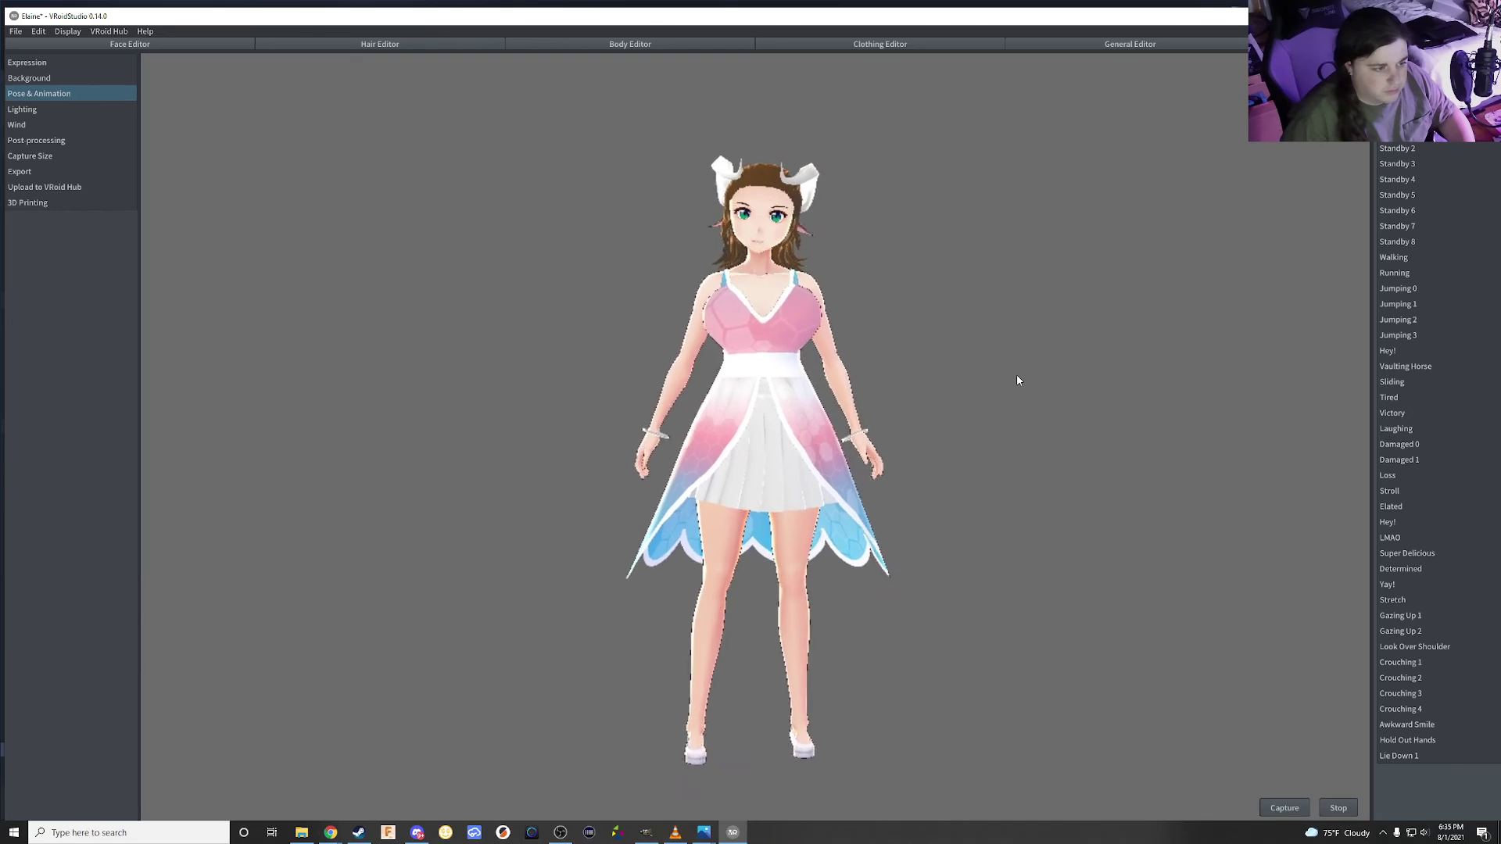
{"action": "scroll", "coordinate": [1020, 380], "scroll_direction": "up", "scroll_amount": 2}
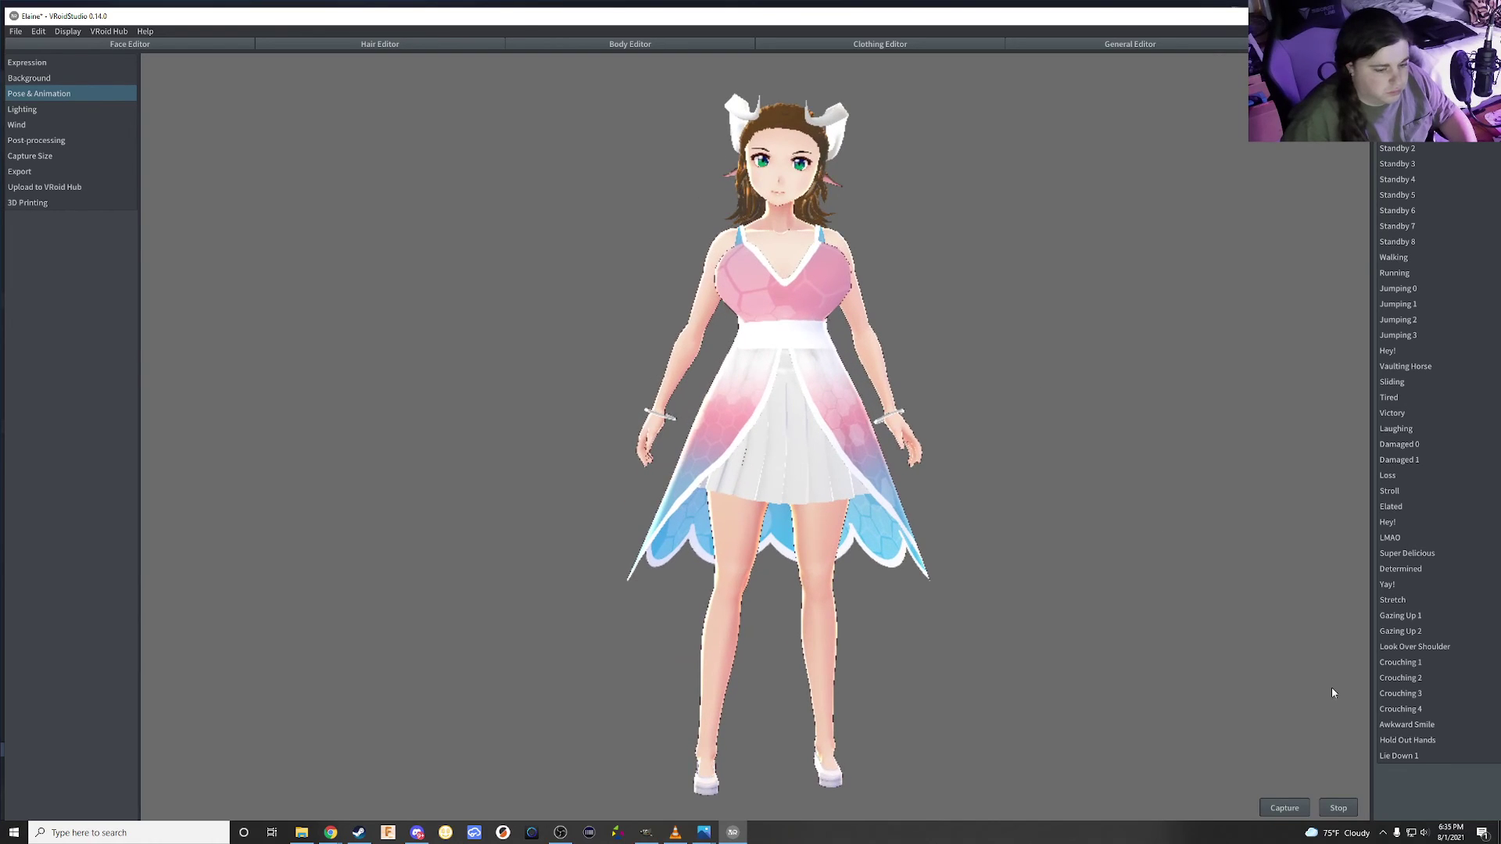
{"action": "left_click", "coordinate": [1279, 814]}
{"action": "type", "text": "dressed"}
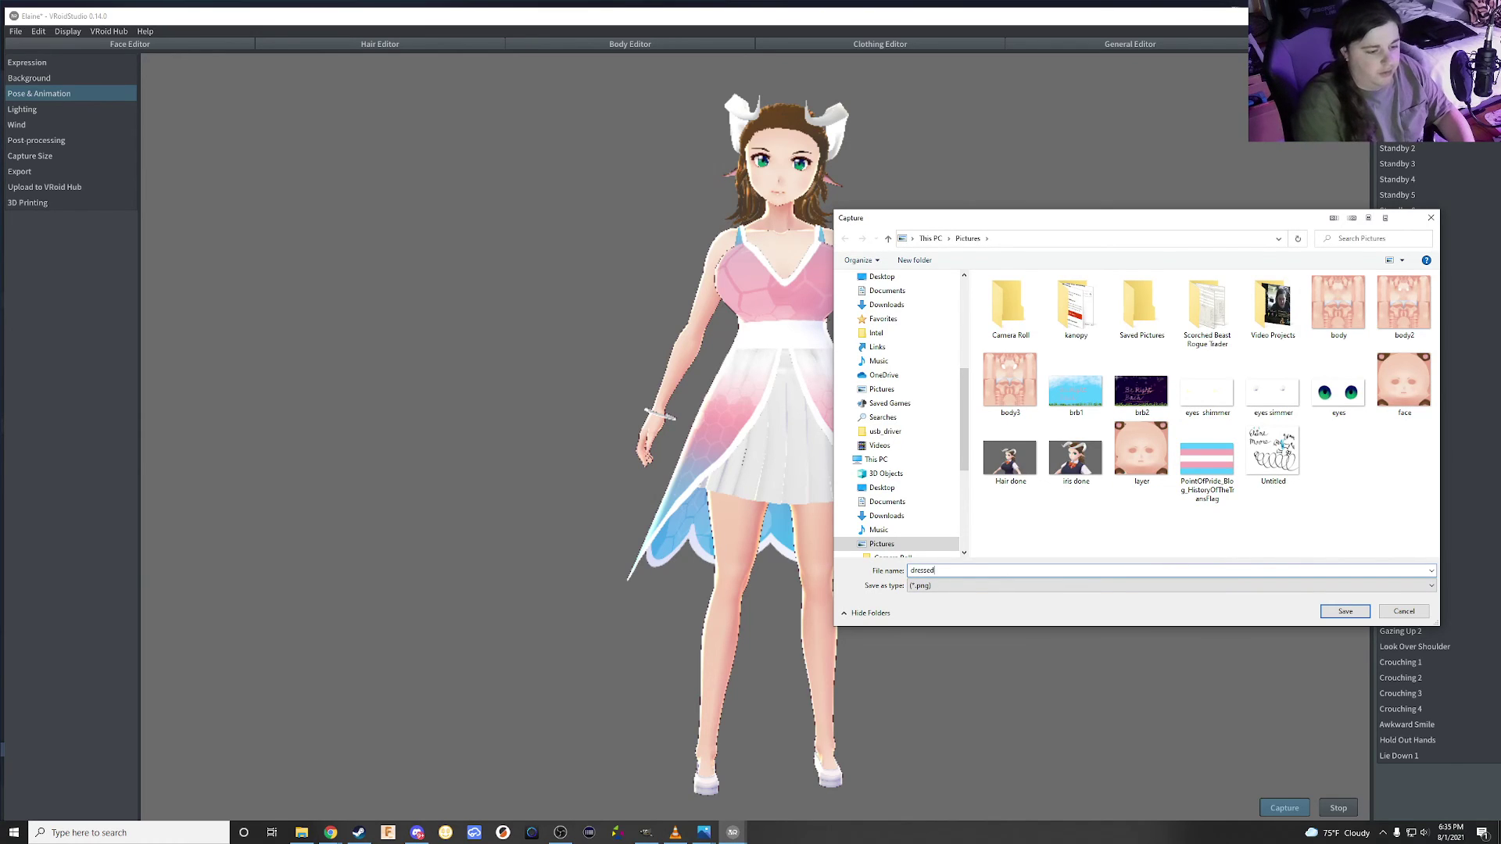
Save the capture as 'dressed' in the Pictures folder
{"action": "key", "text": "Return"}
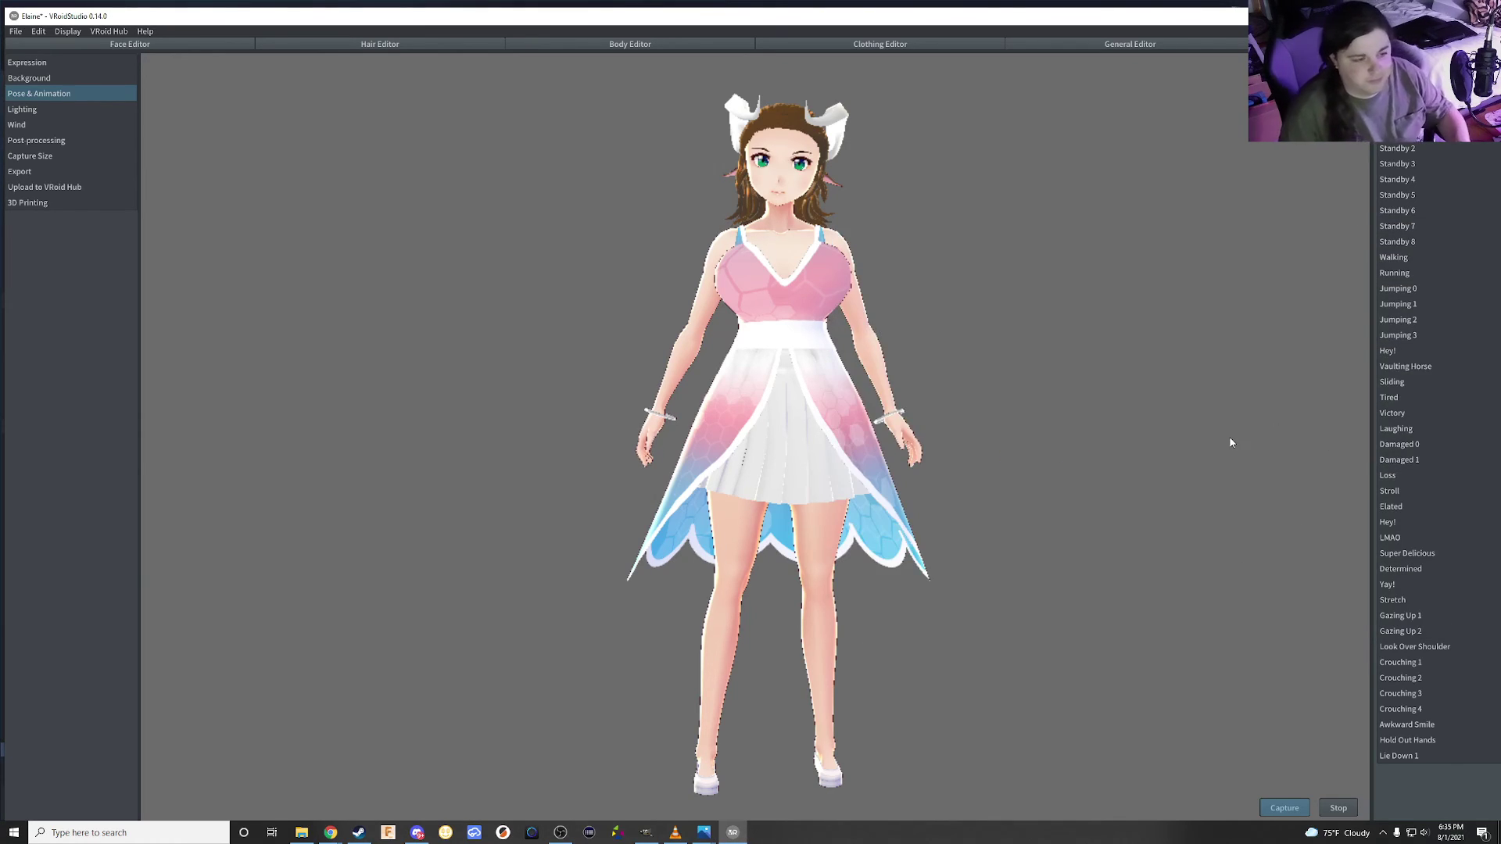